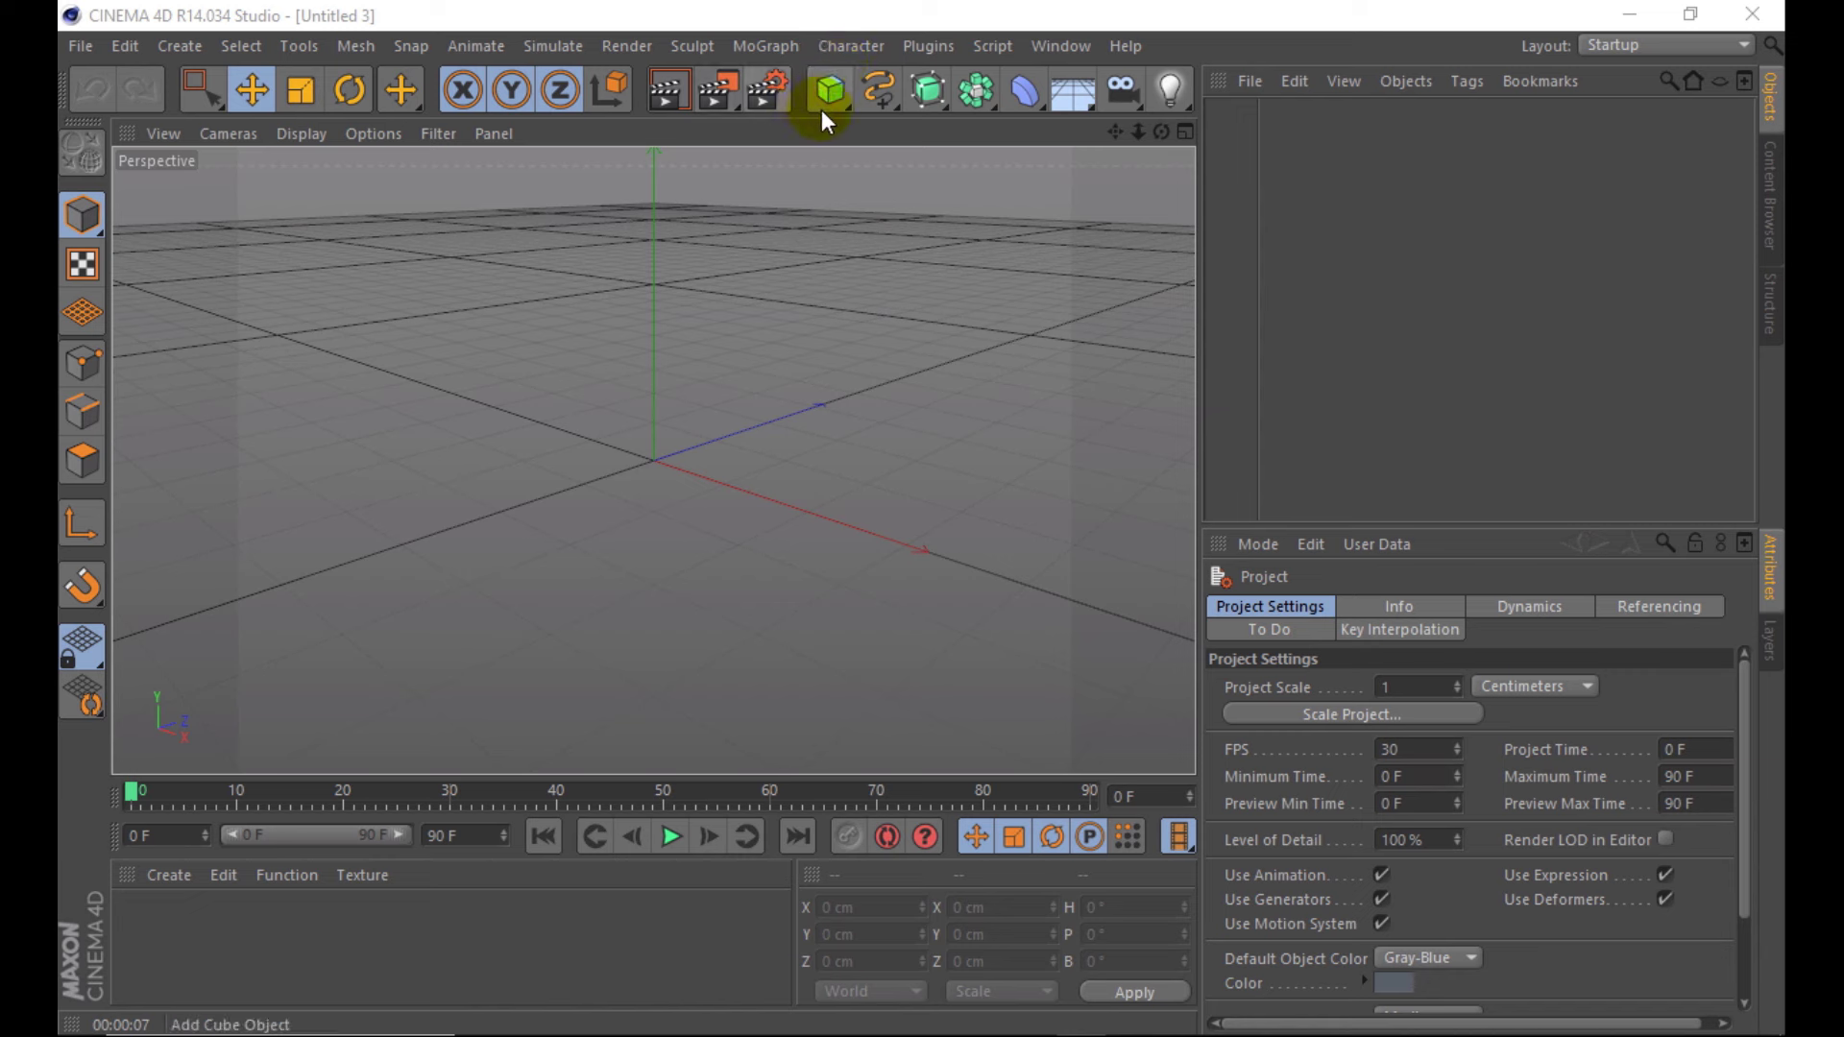
- Undo an accidentally added Tracer object and go back to the MoGraph object list
click(785, 48)
click(824, 371)
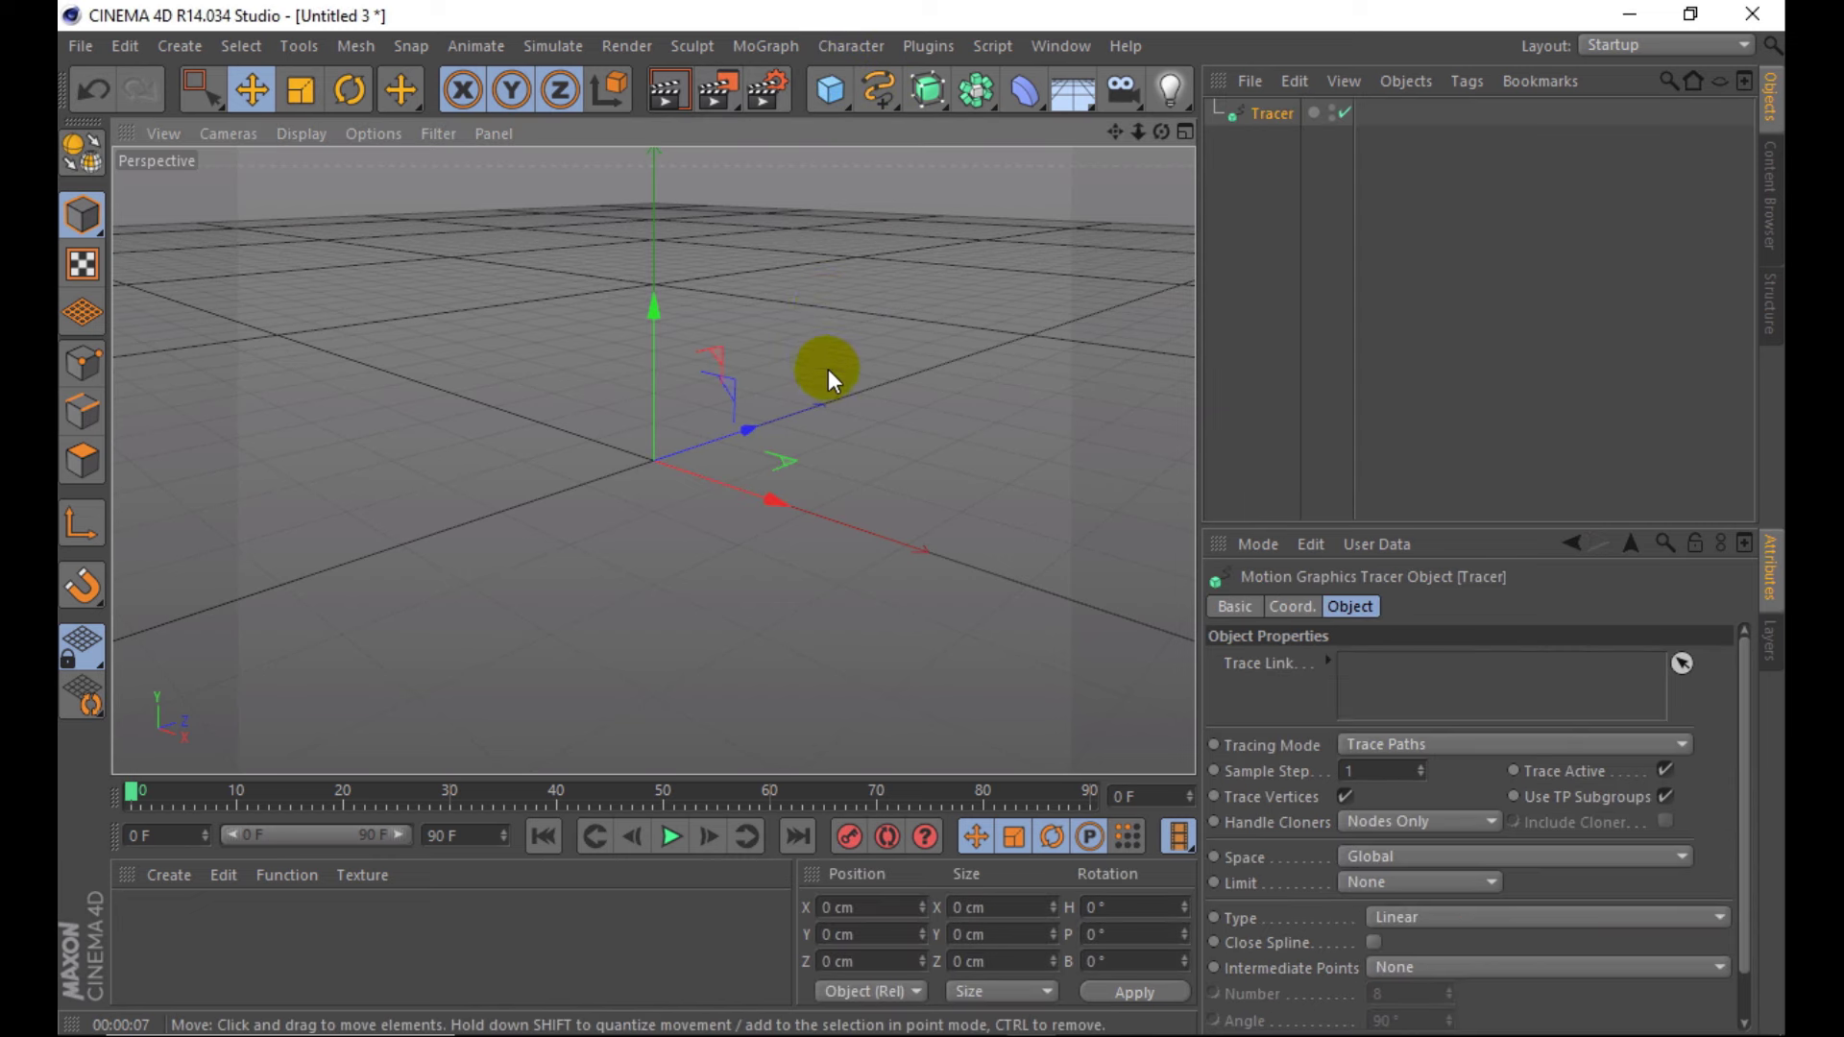
click(88, 90)
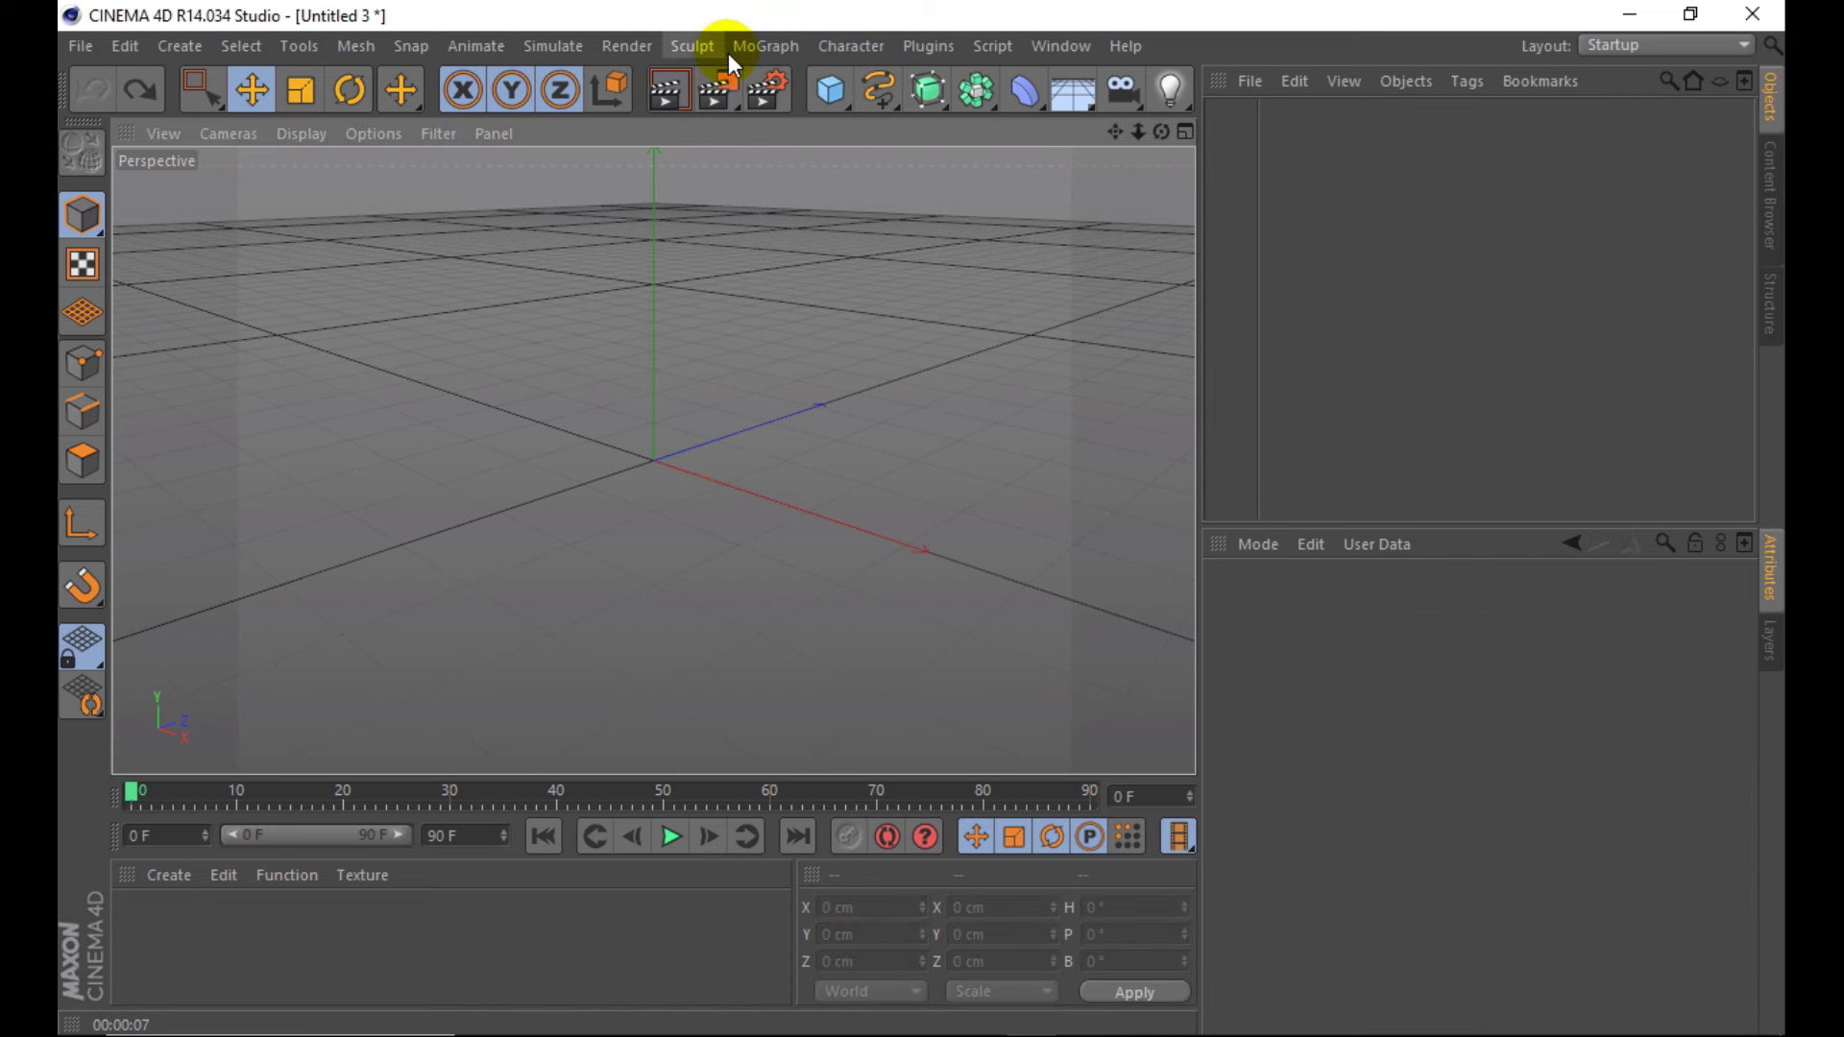
click(765, 47)
- Add a MoText object reading '3D' in Britannic Bold, middle-aligned, with 2 cm depth
click(824, 357)
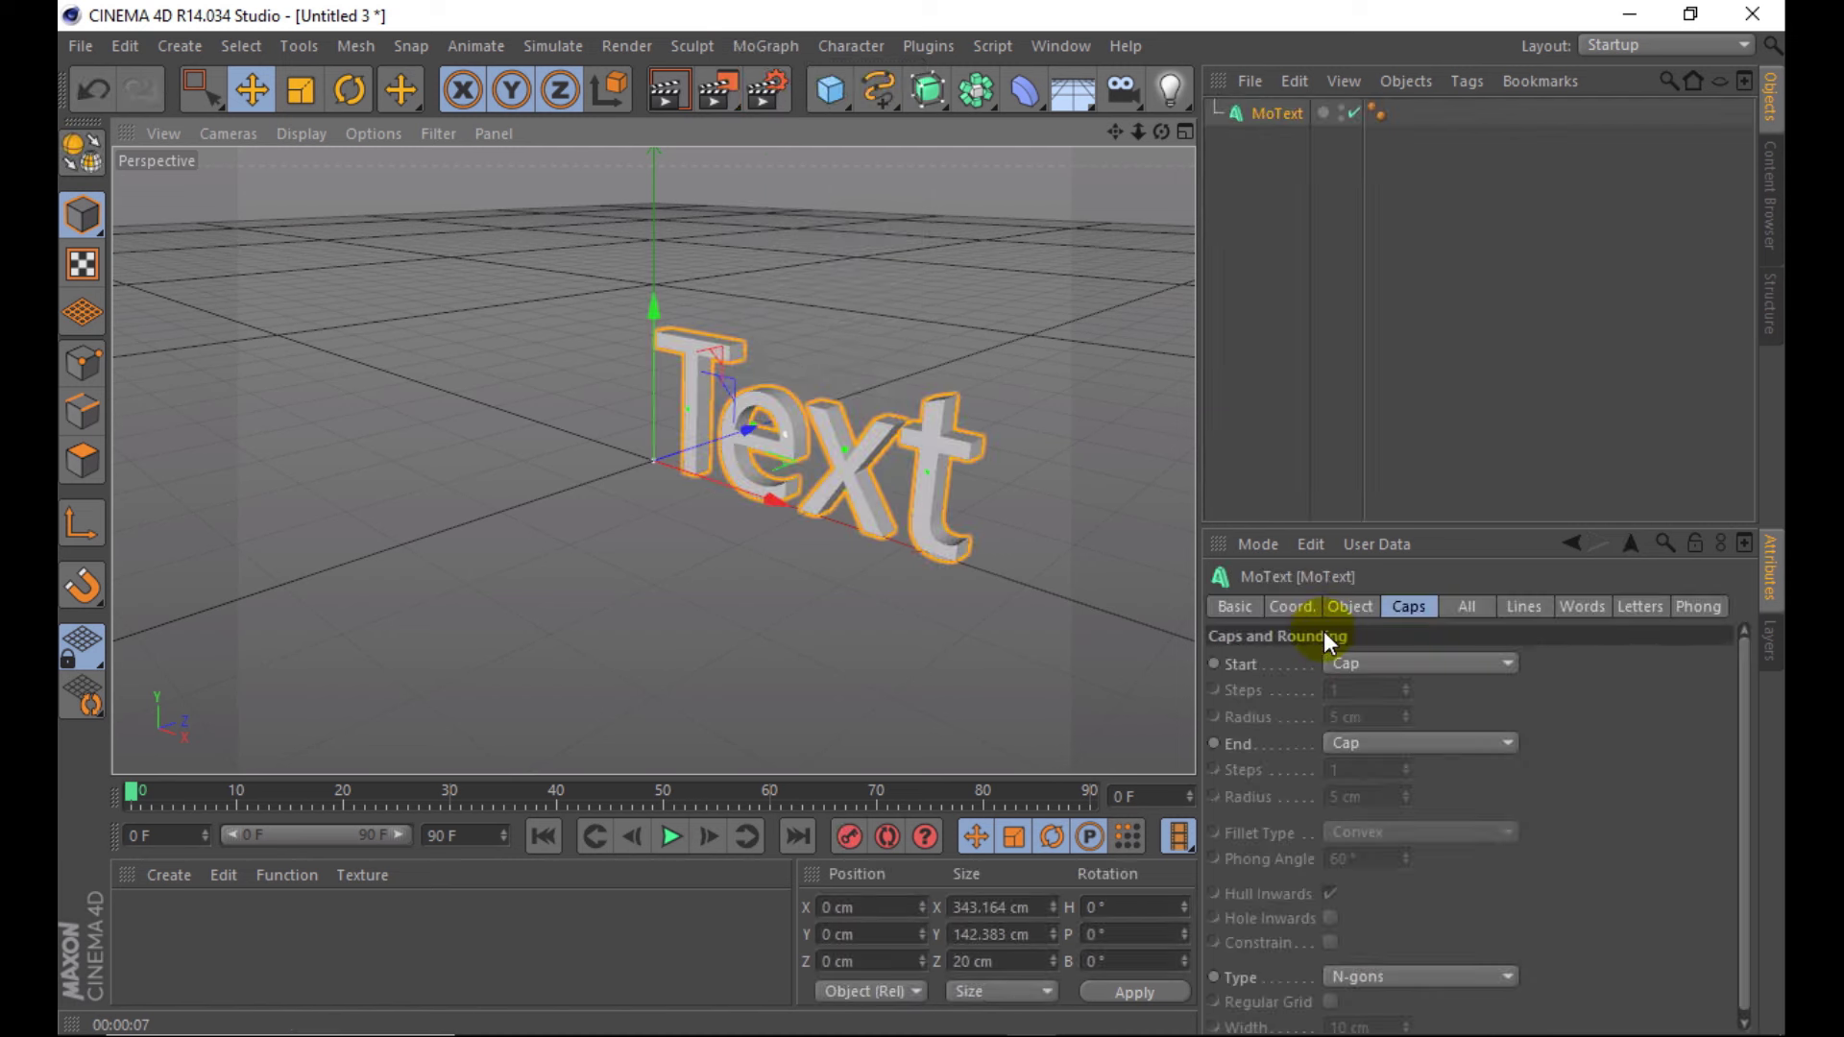
click(1350, 607)
text(3D)
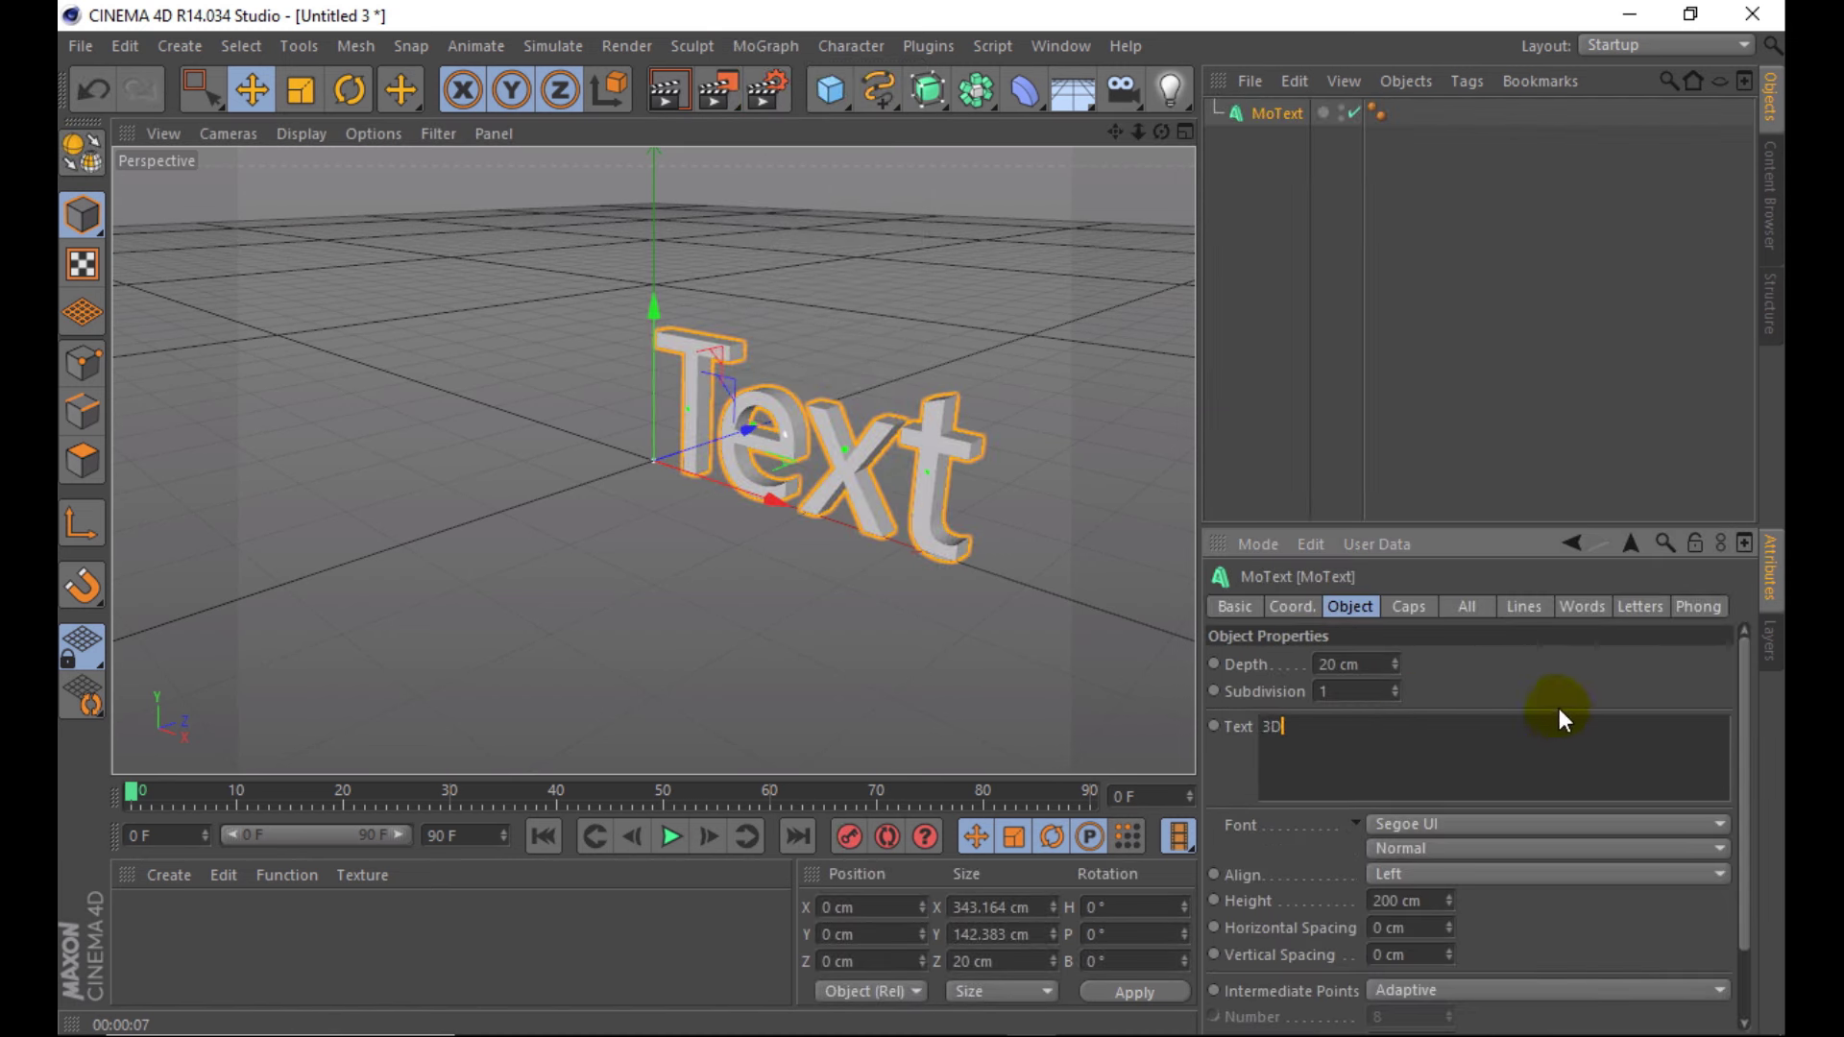
click(1560, 659)
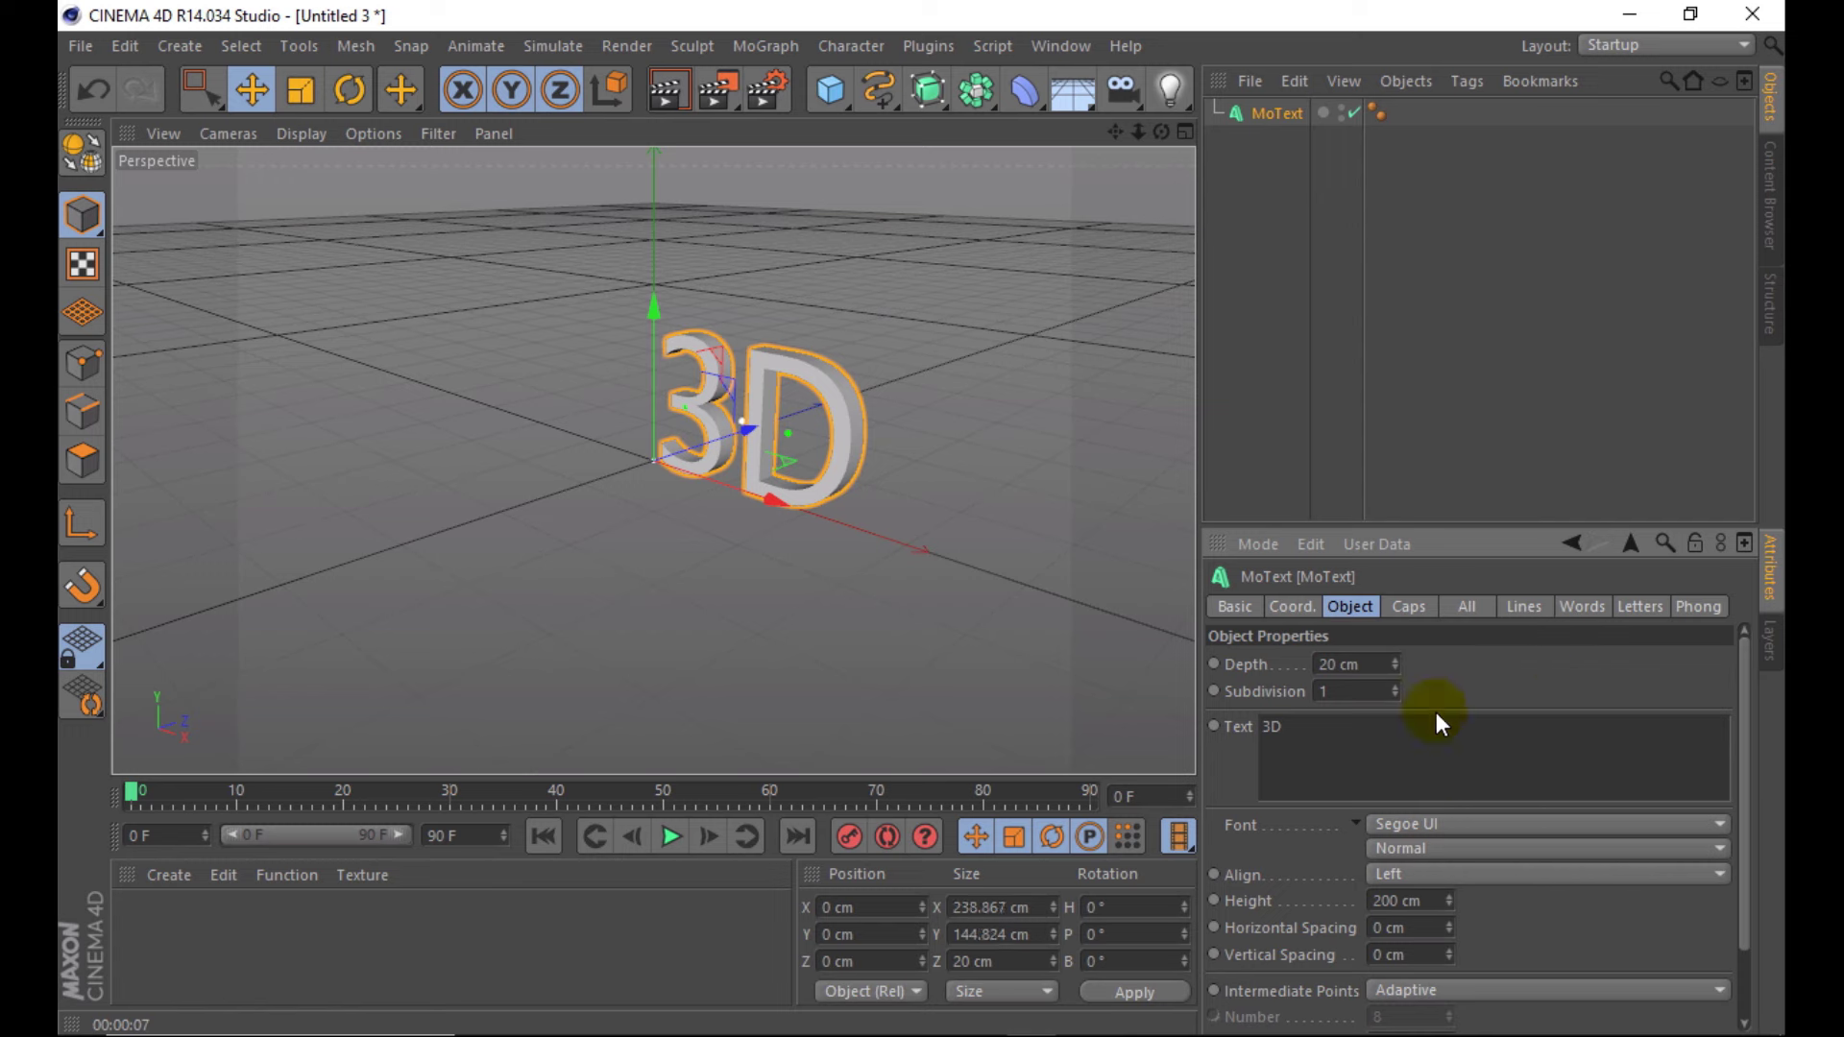
click(1474, 879)
click(1424, 920)
scroll(741, 515, up, 3)
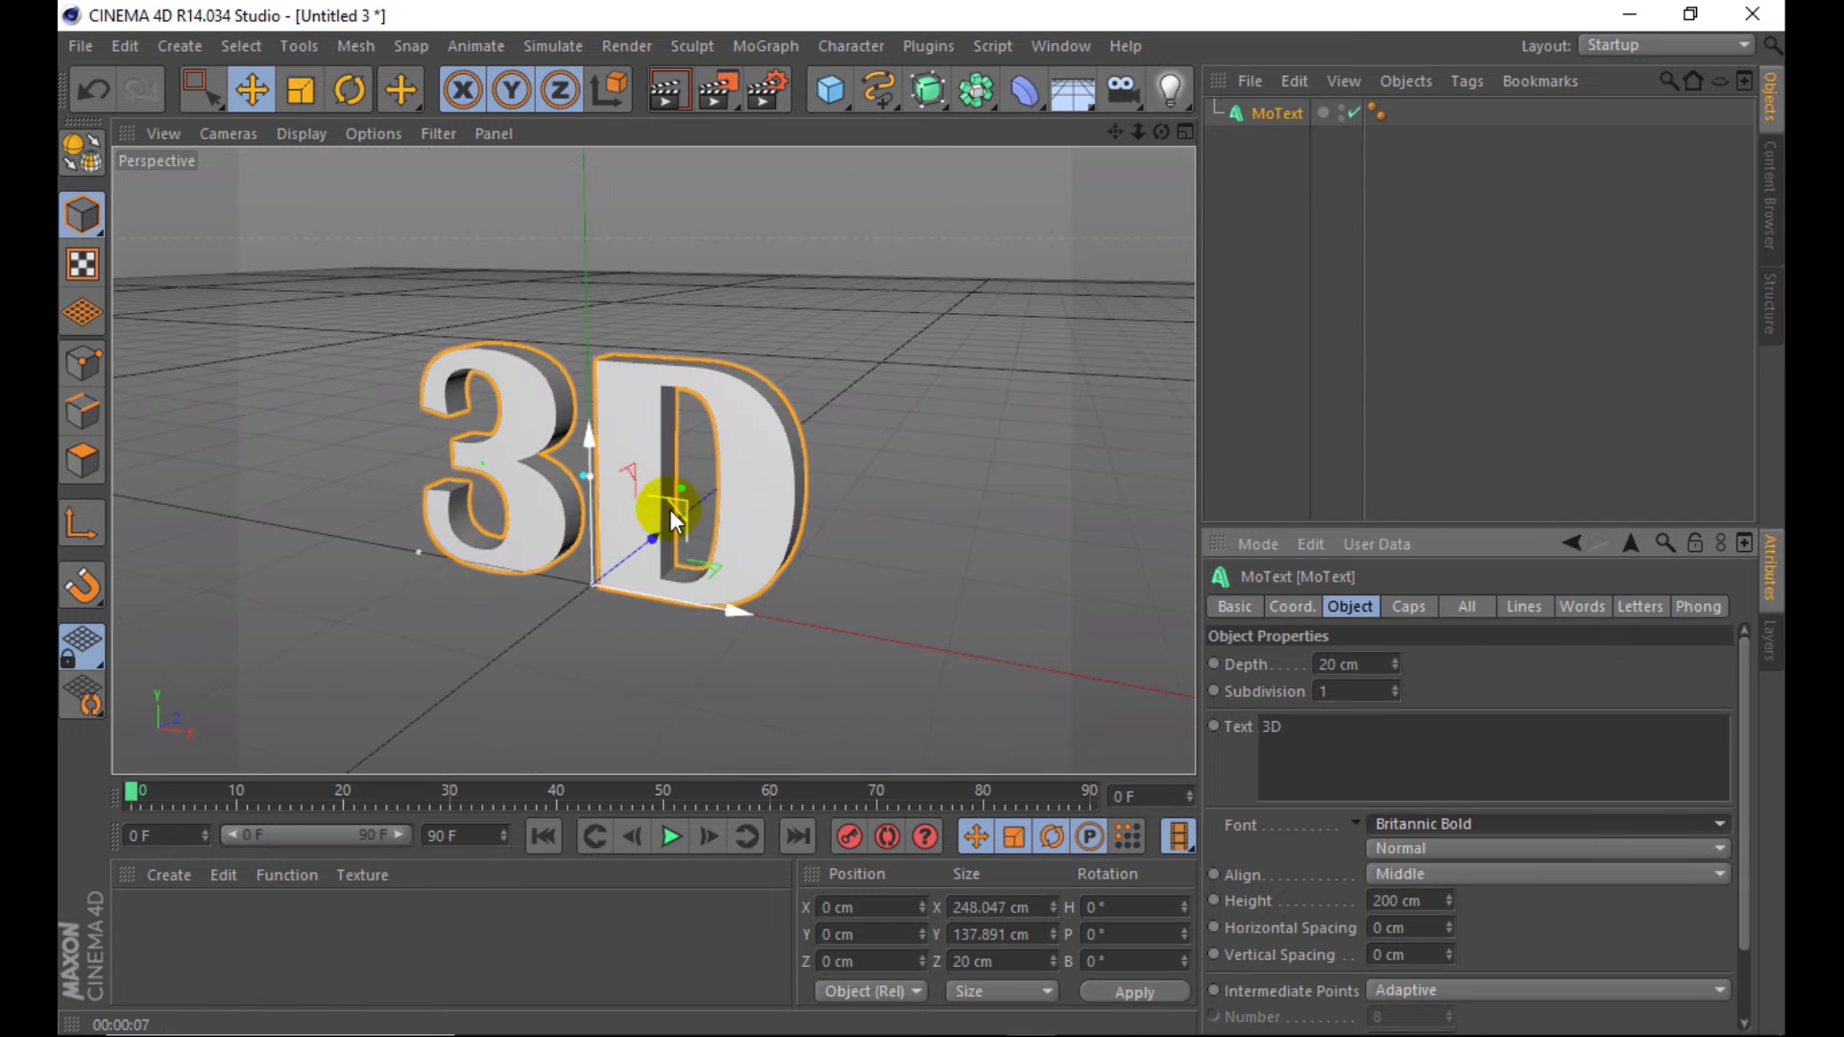
scroll(670, 509, up, 2)
click(1357, 665)
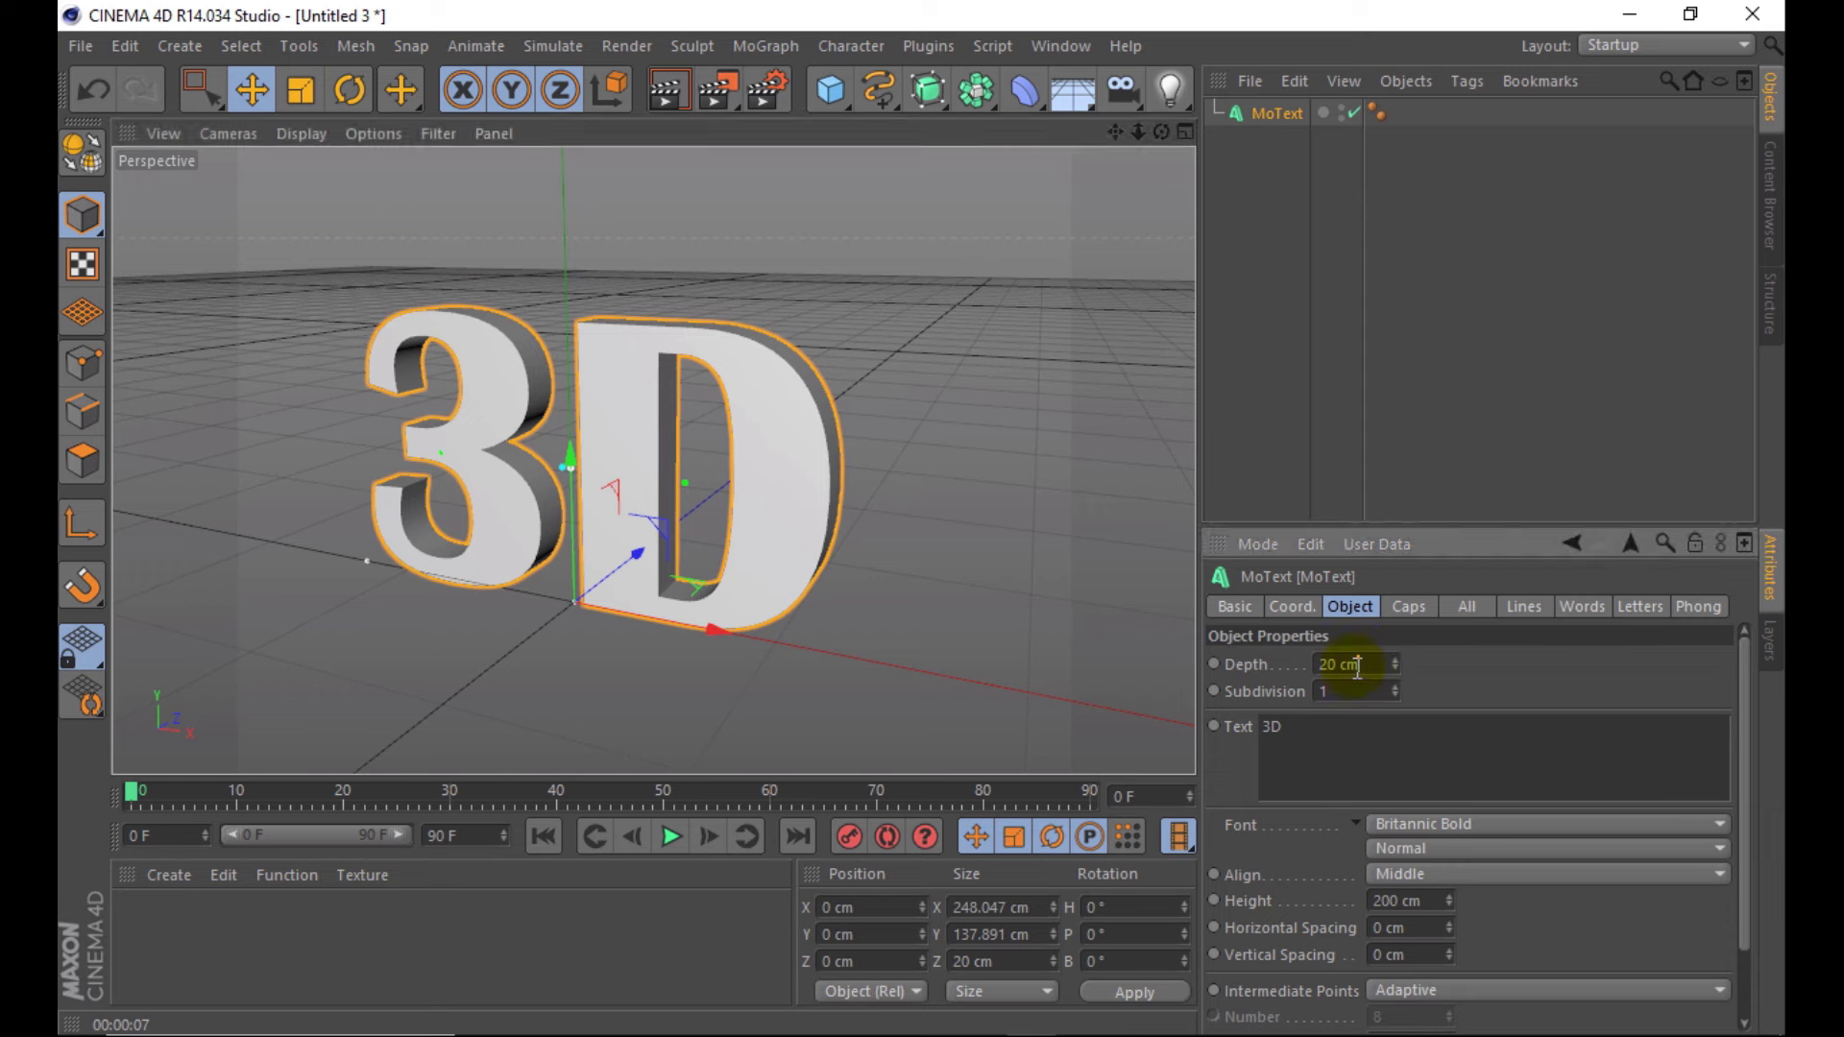
text(2)
key(Return)
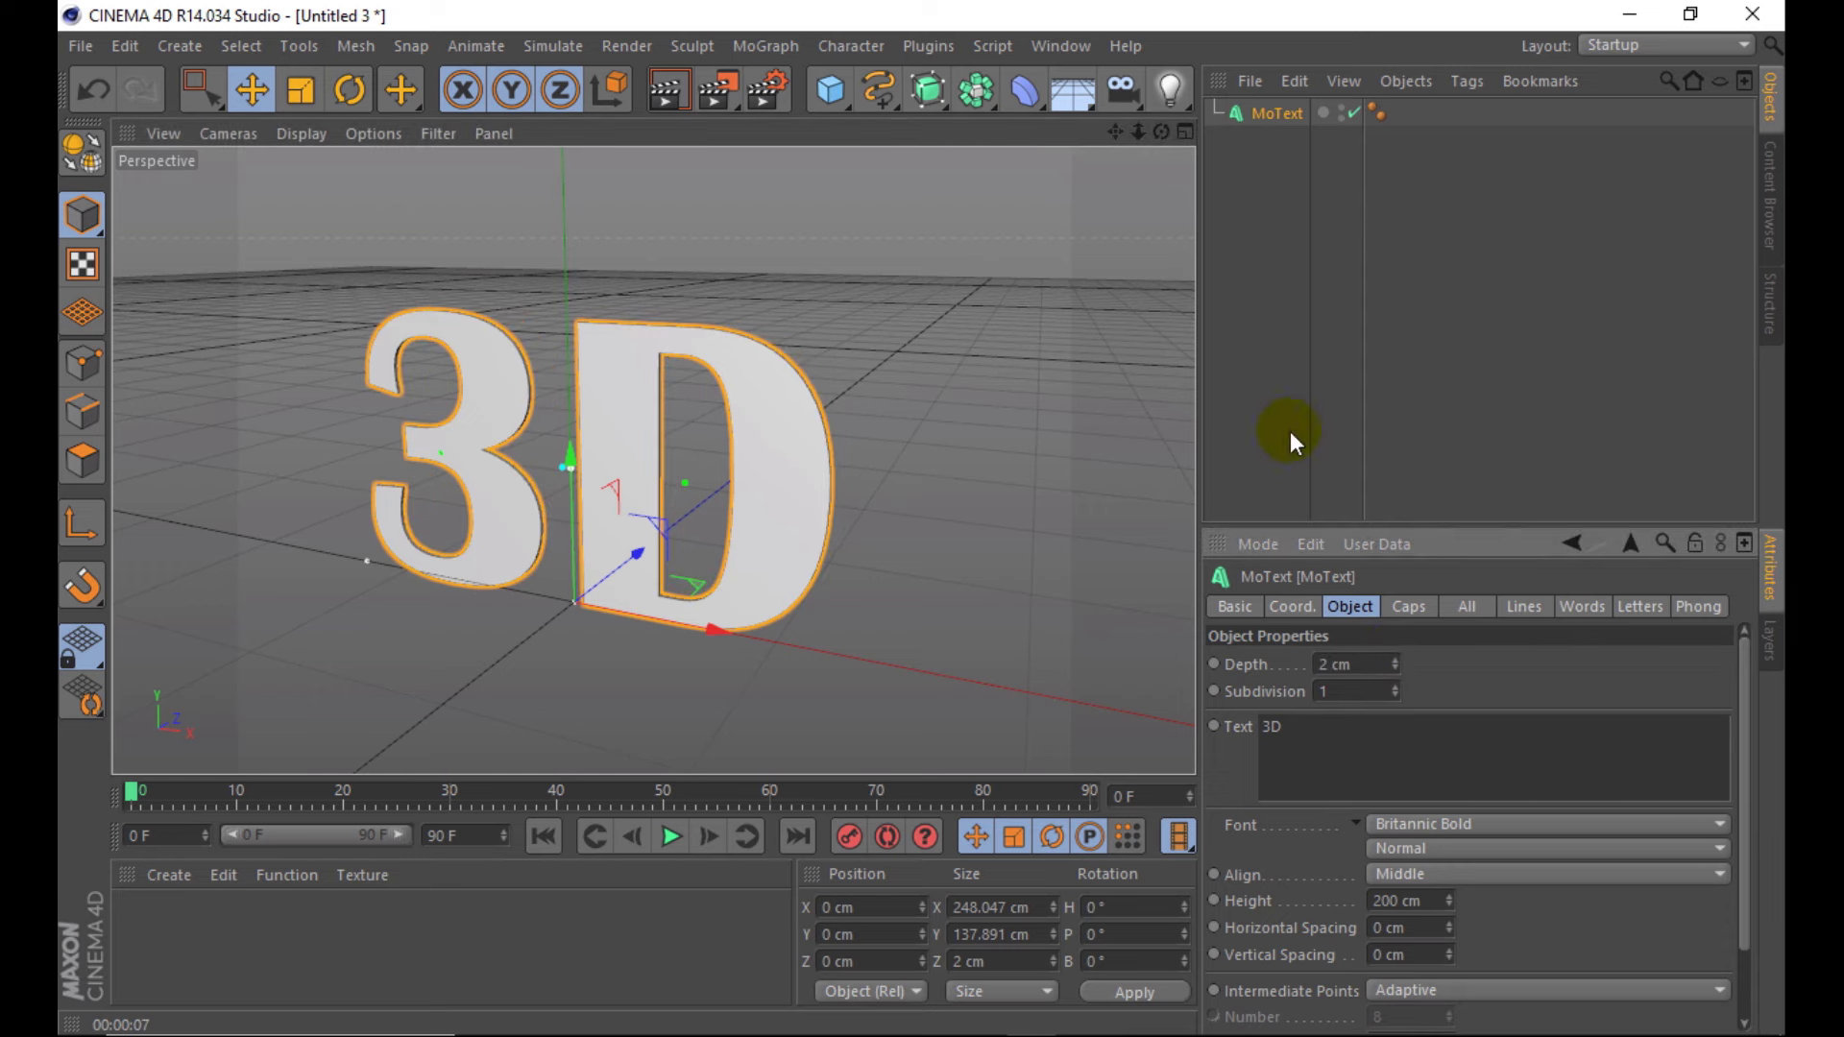
- Duplicate the 3D text into a second layer and give its start cap a fillet
mouse_move(1162, 132)
mouse_down()
mouse_move(1239, 144)
mouse_move(1265, 173)
mouse_up()
drag(1391, 663, 1395, 659)
click(1408, 606)
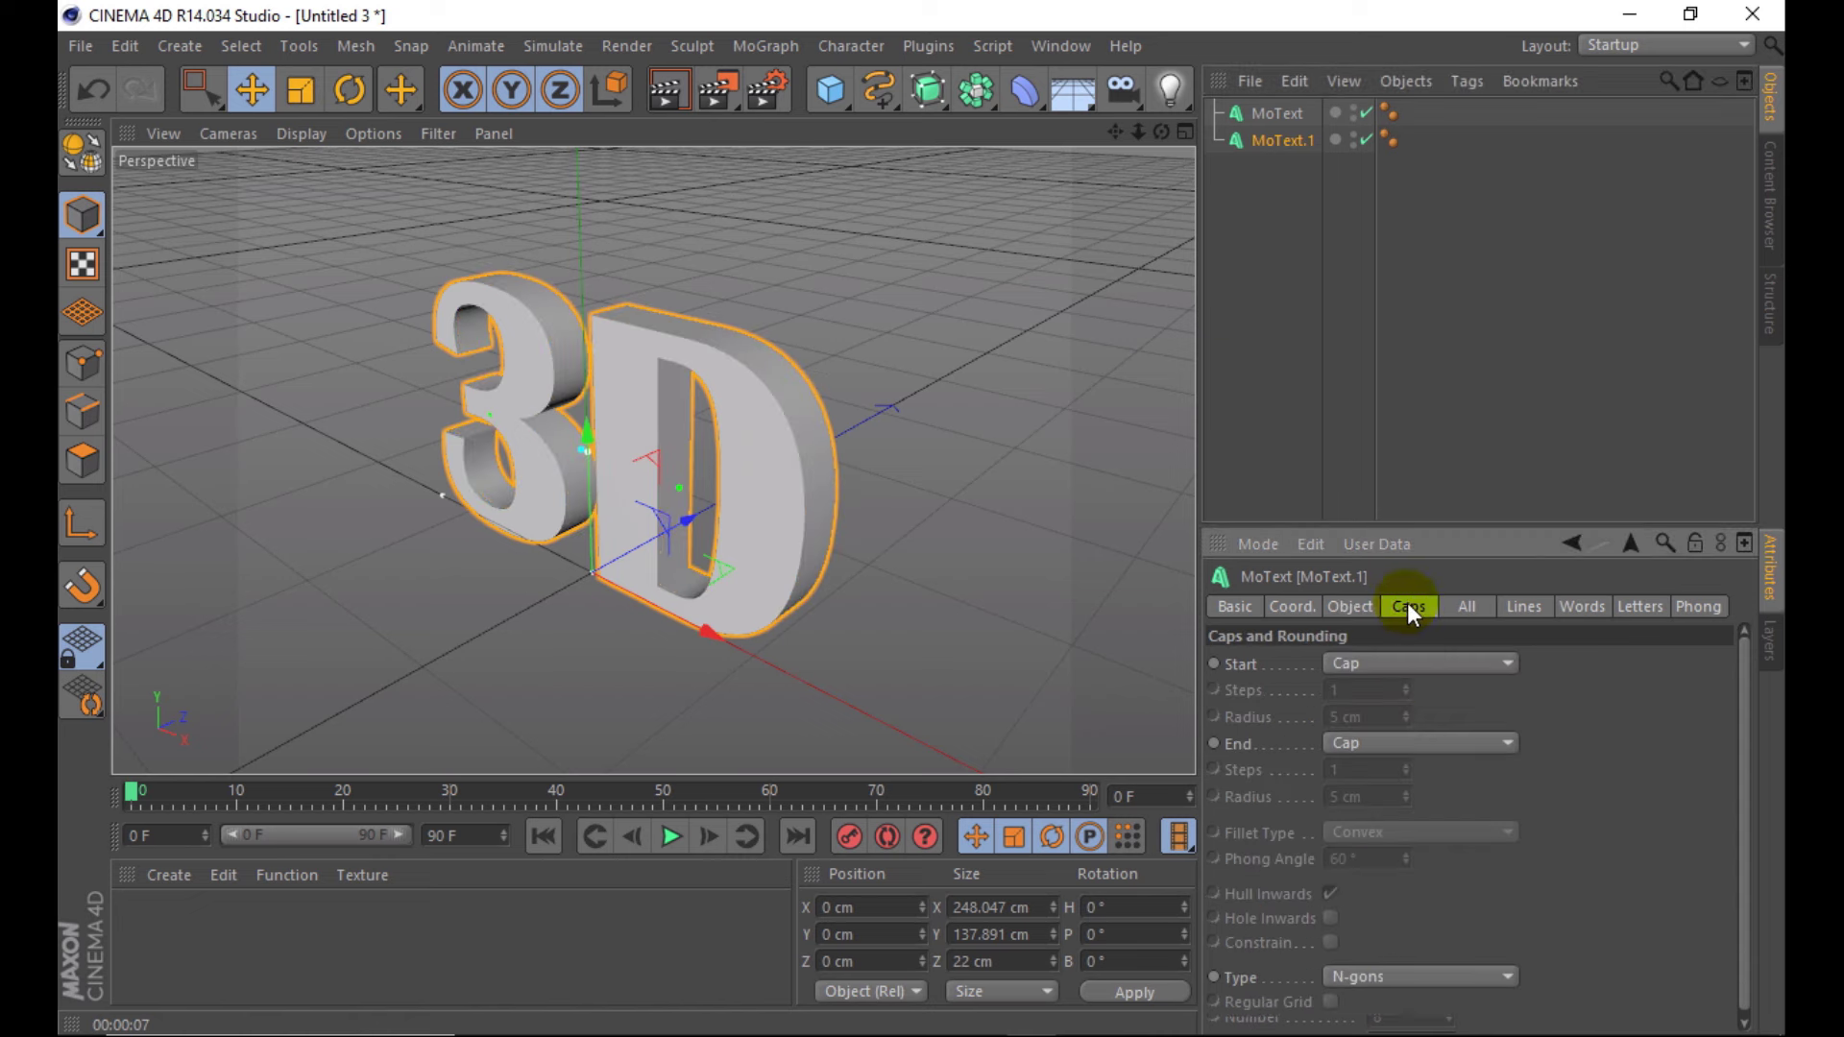
click(1410, 655)
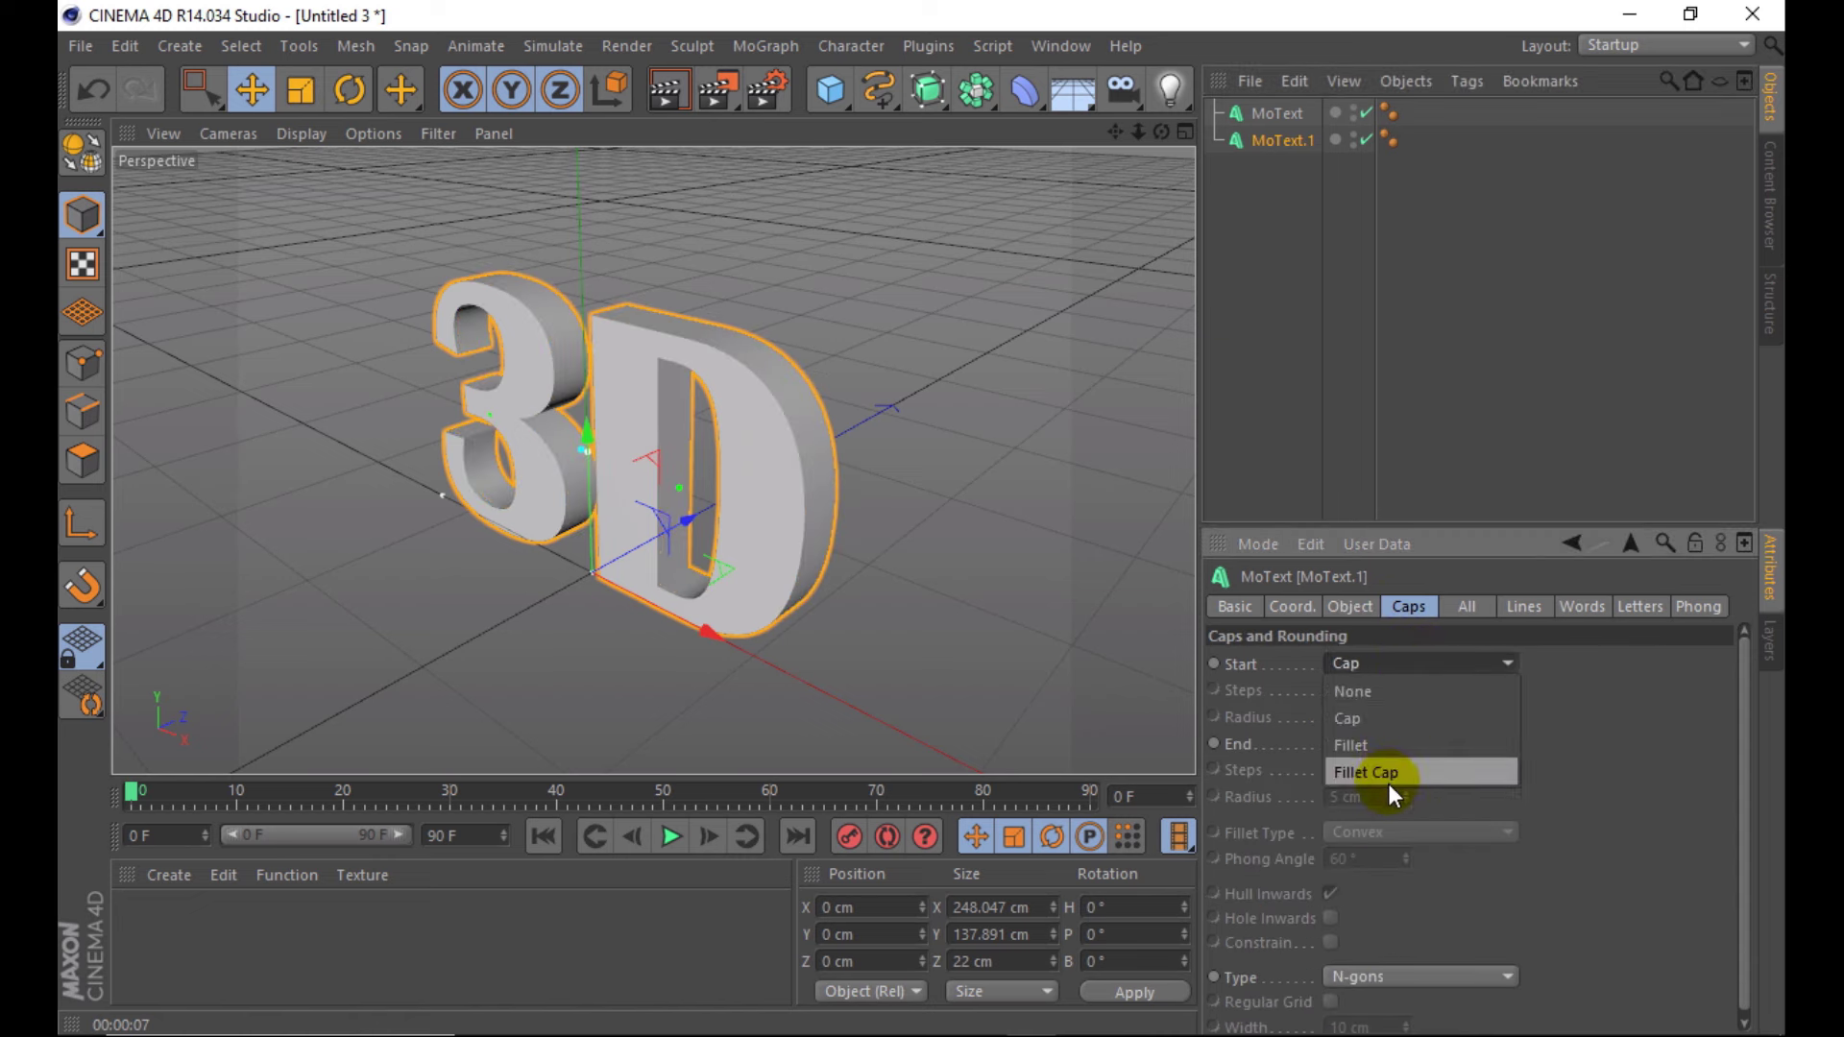
click(1391, 746)
- Make the fillet Engraved with a 3 cm radius and offset the layer along depth
click(1431, 976)
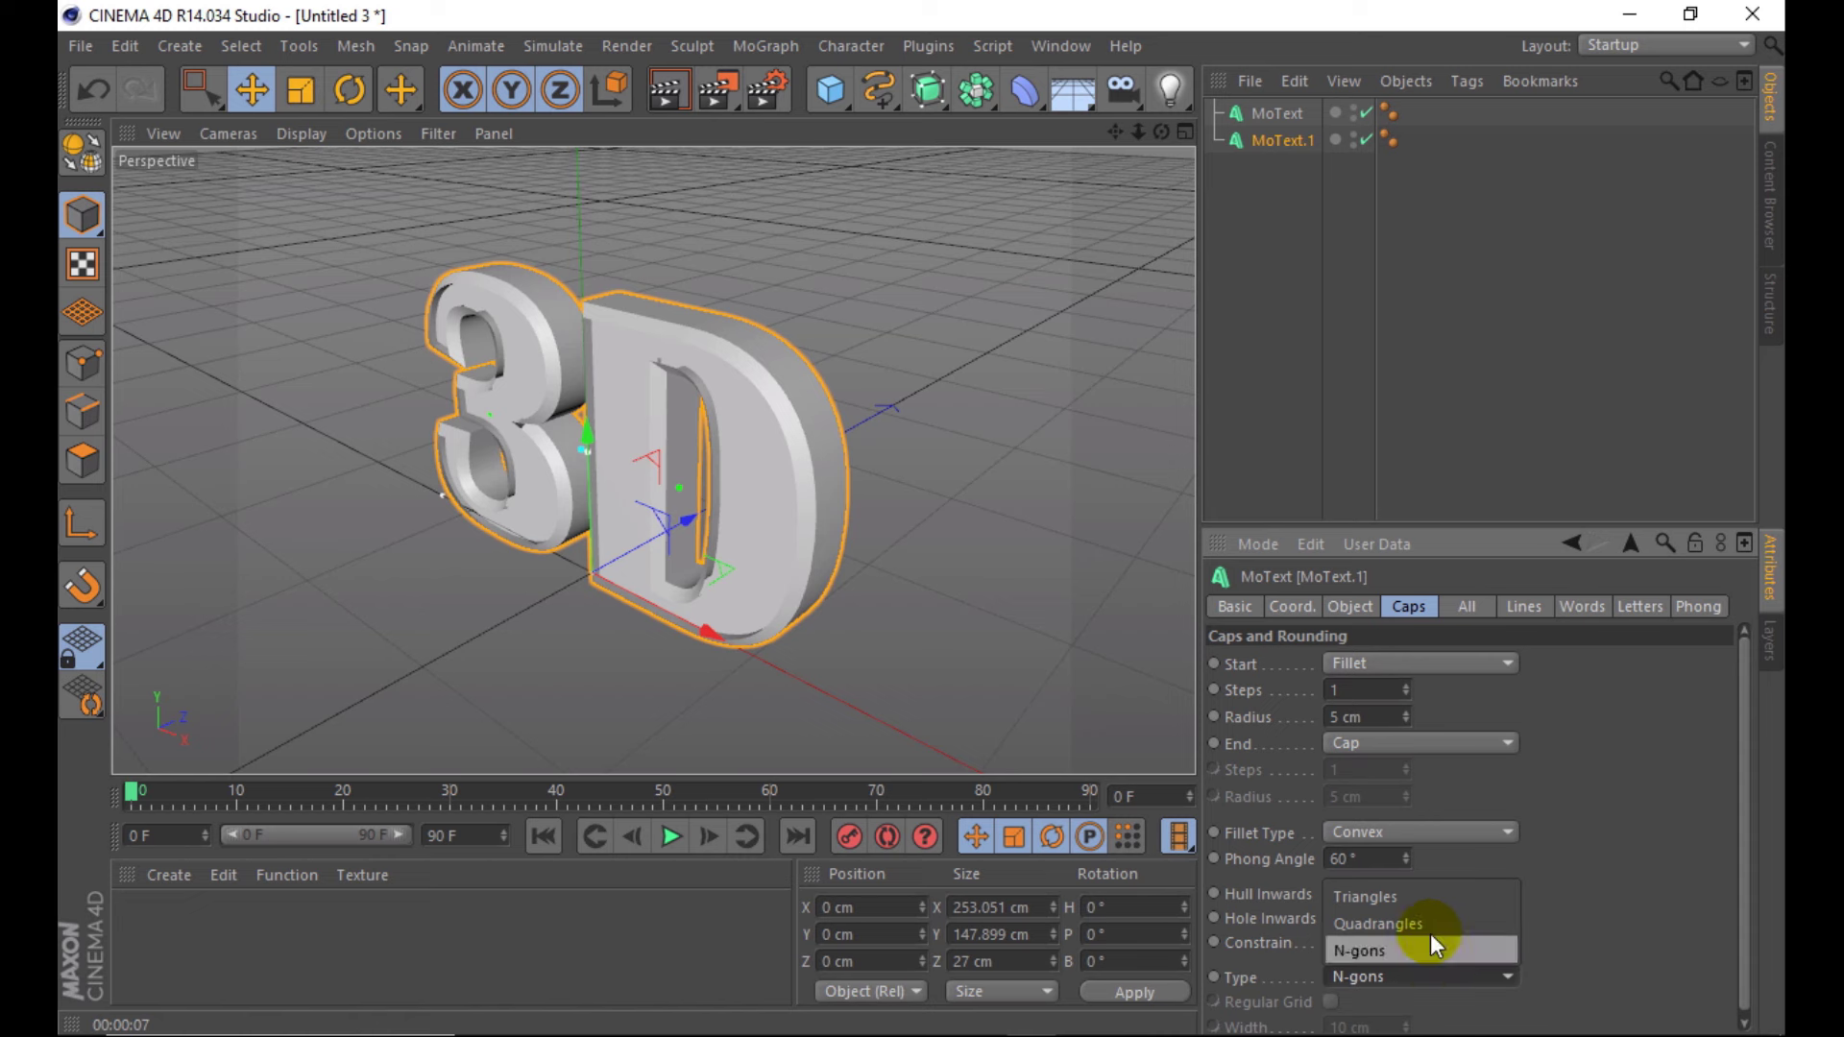
click(1426, 832)
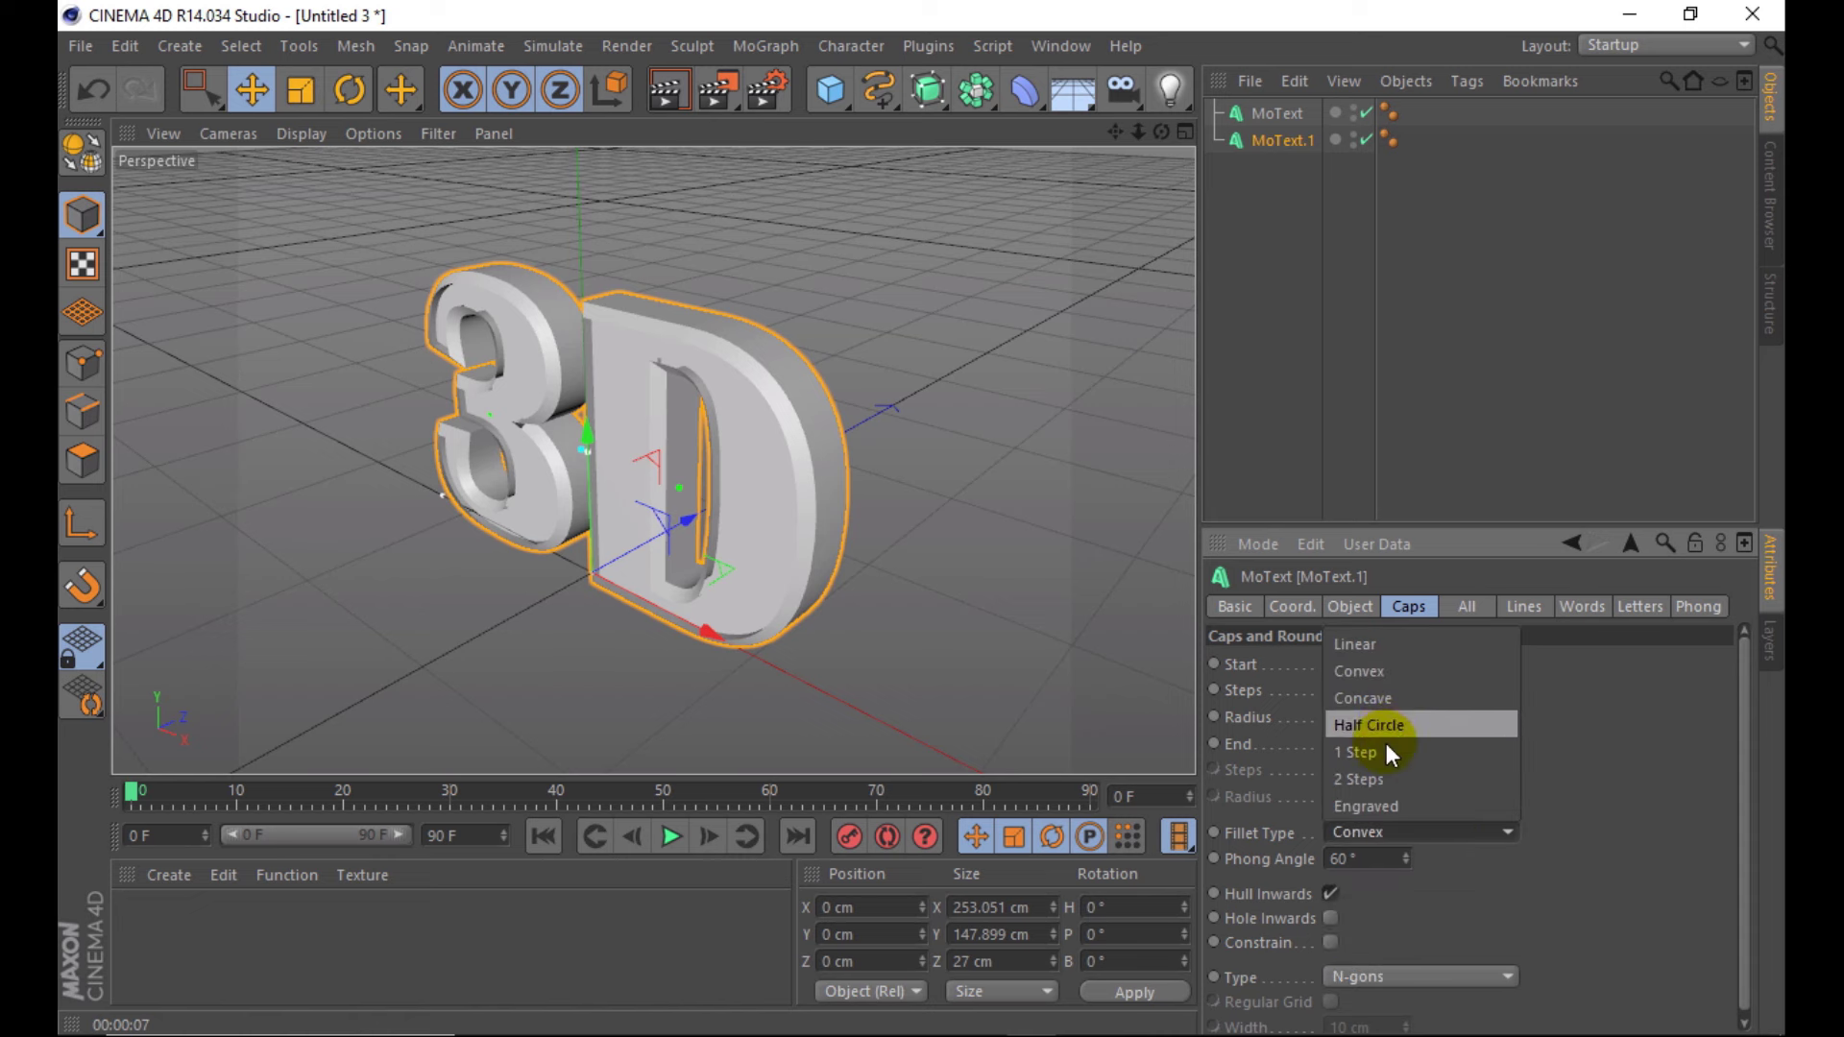
click(1387, 805)
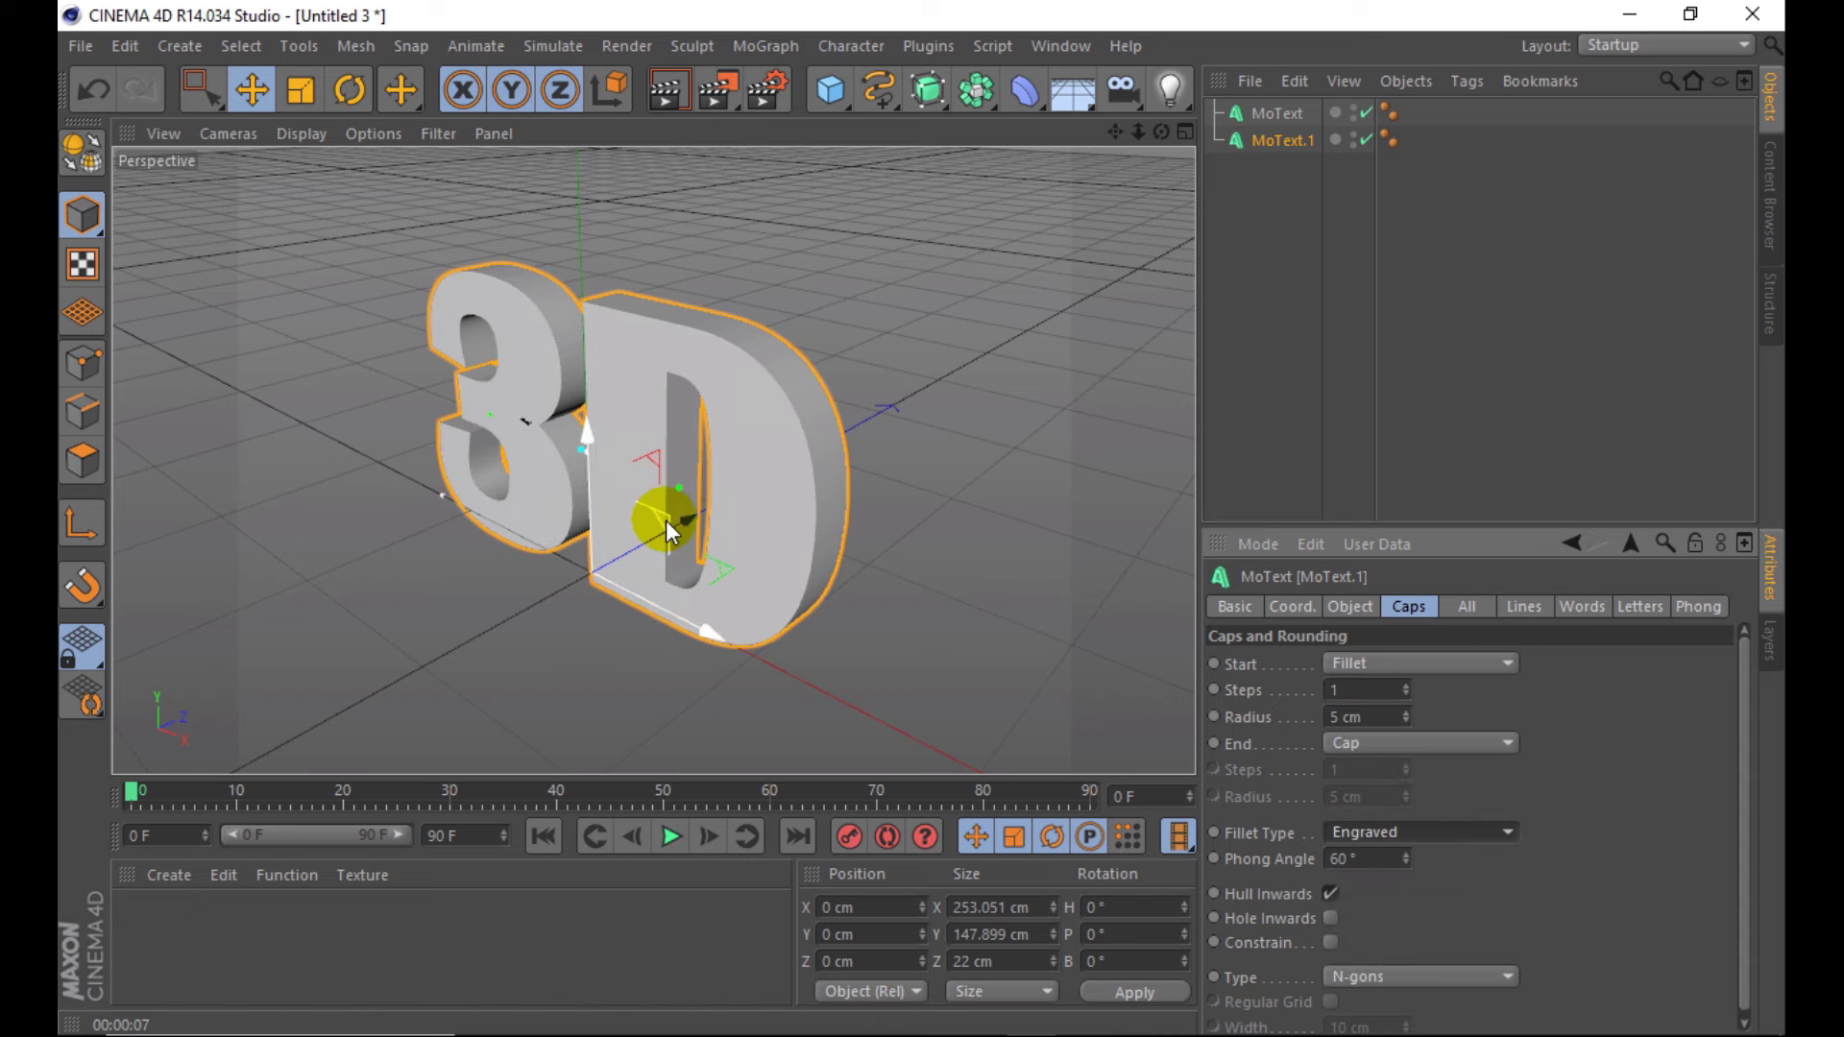
drag(666, 520, 676, 522)
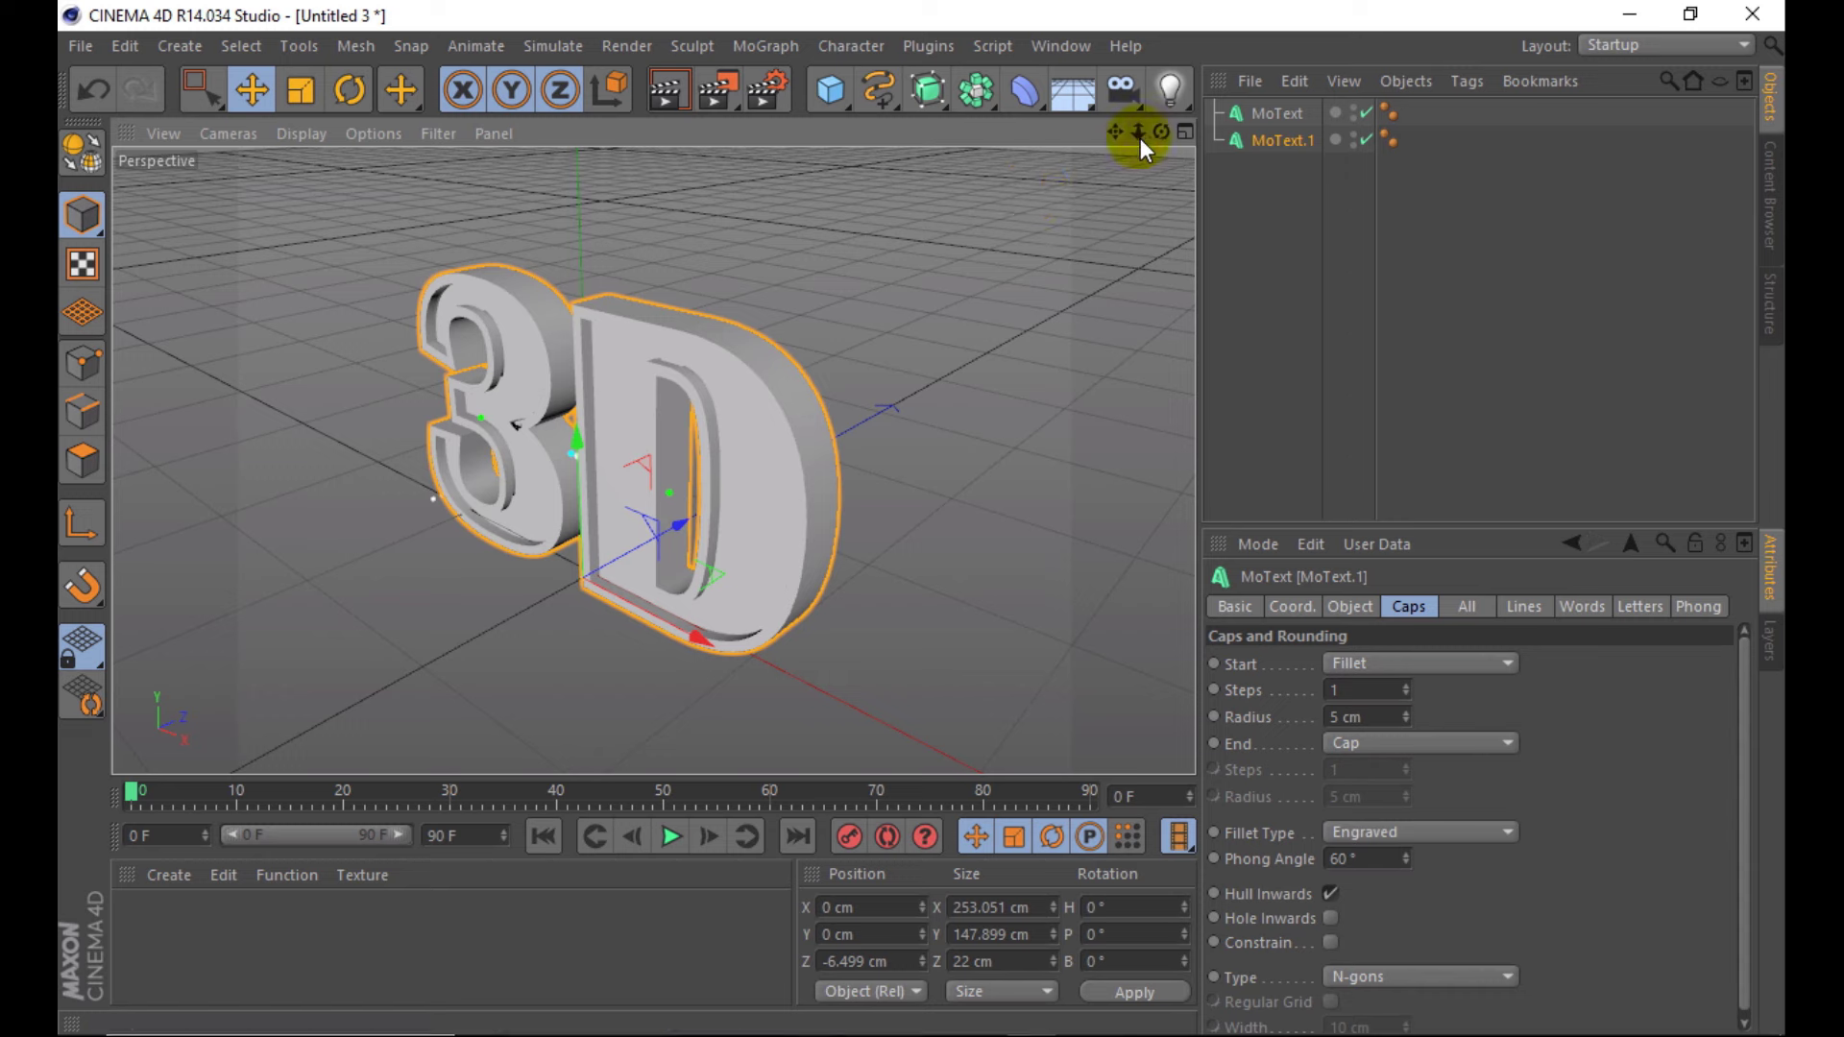
drag(1140, 139, 613, 378)
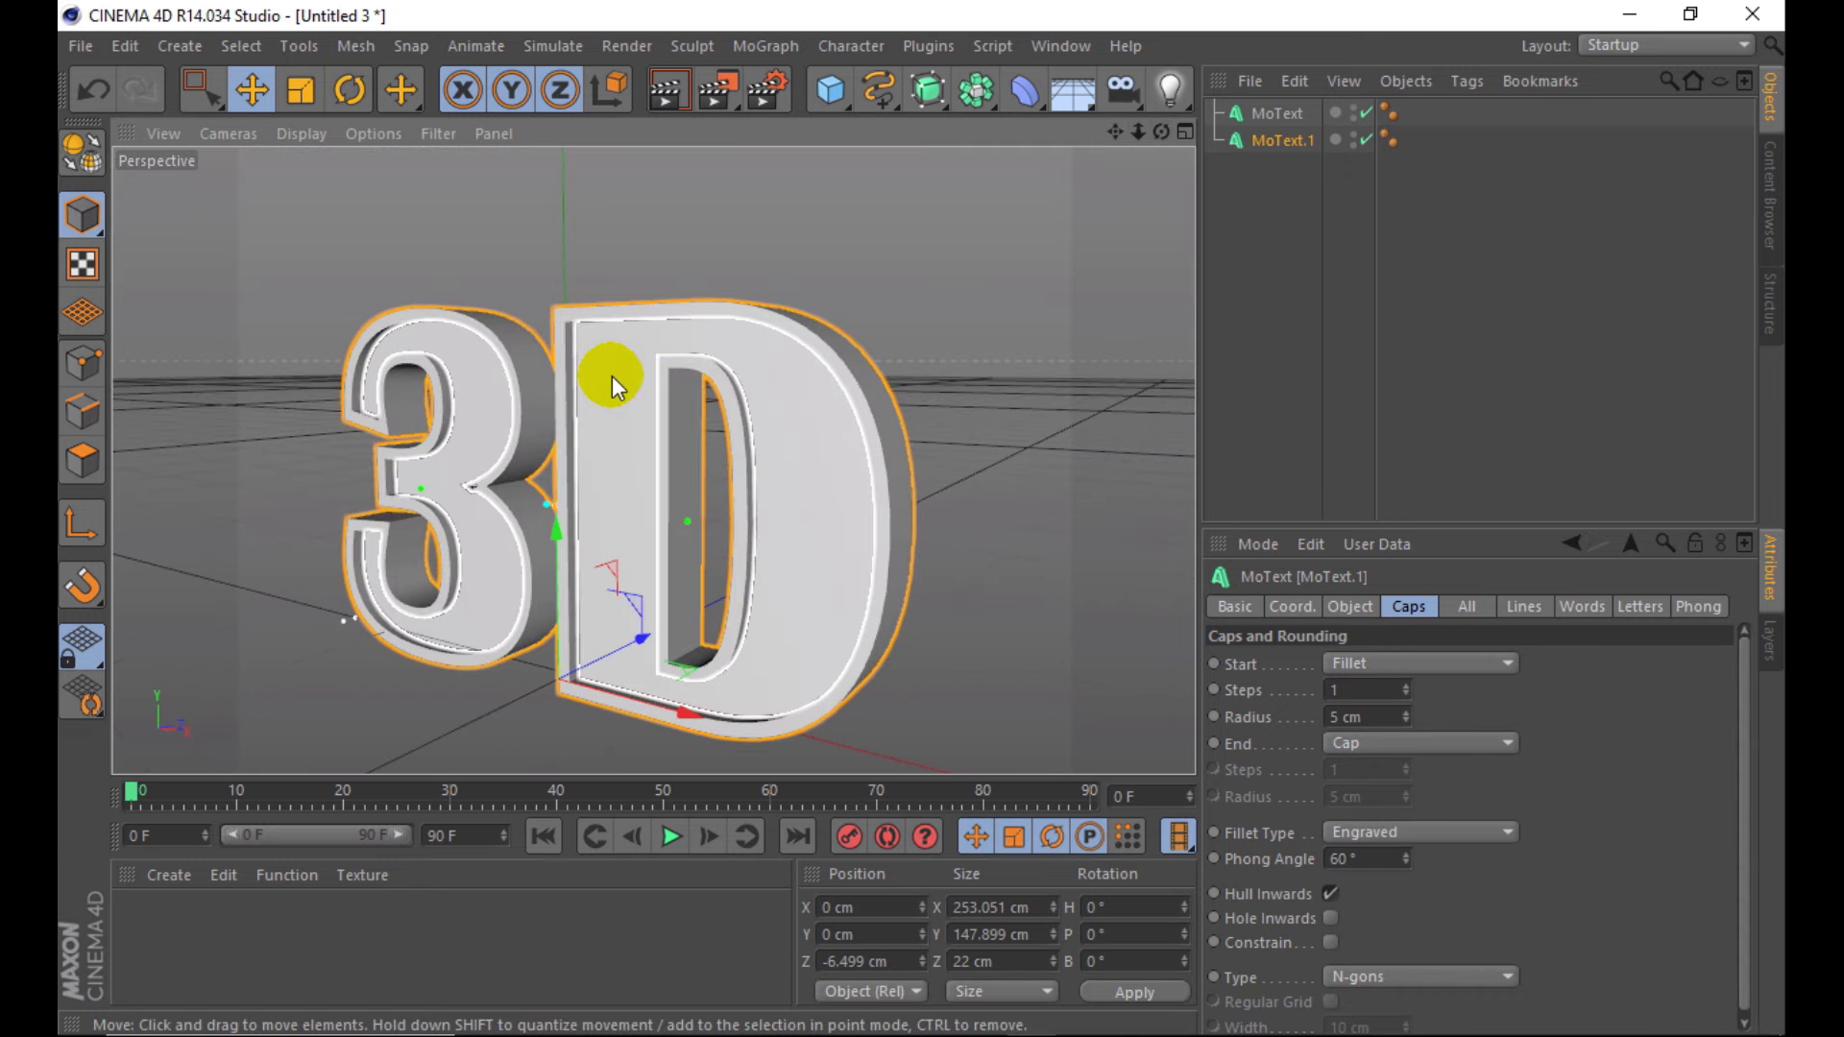
drag(1408, 715, 1405, 722)
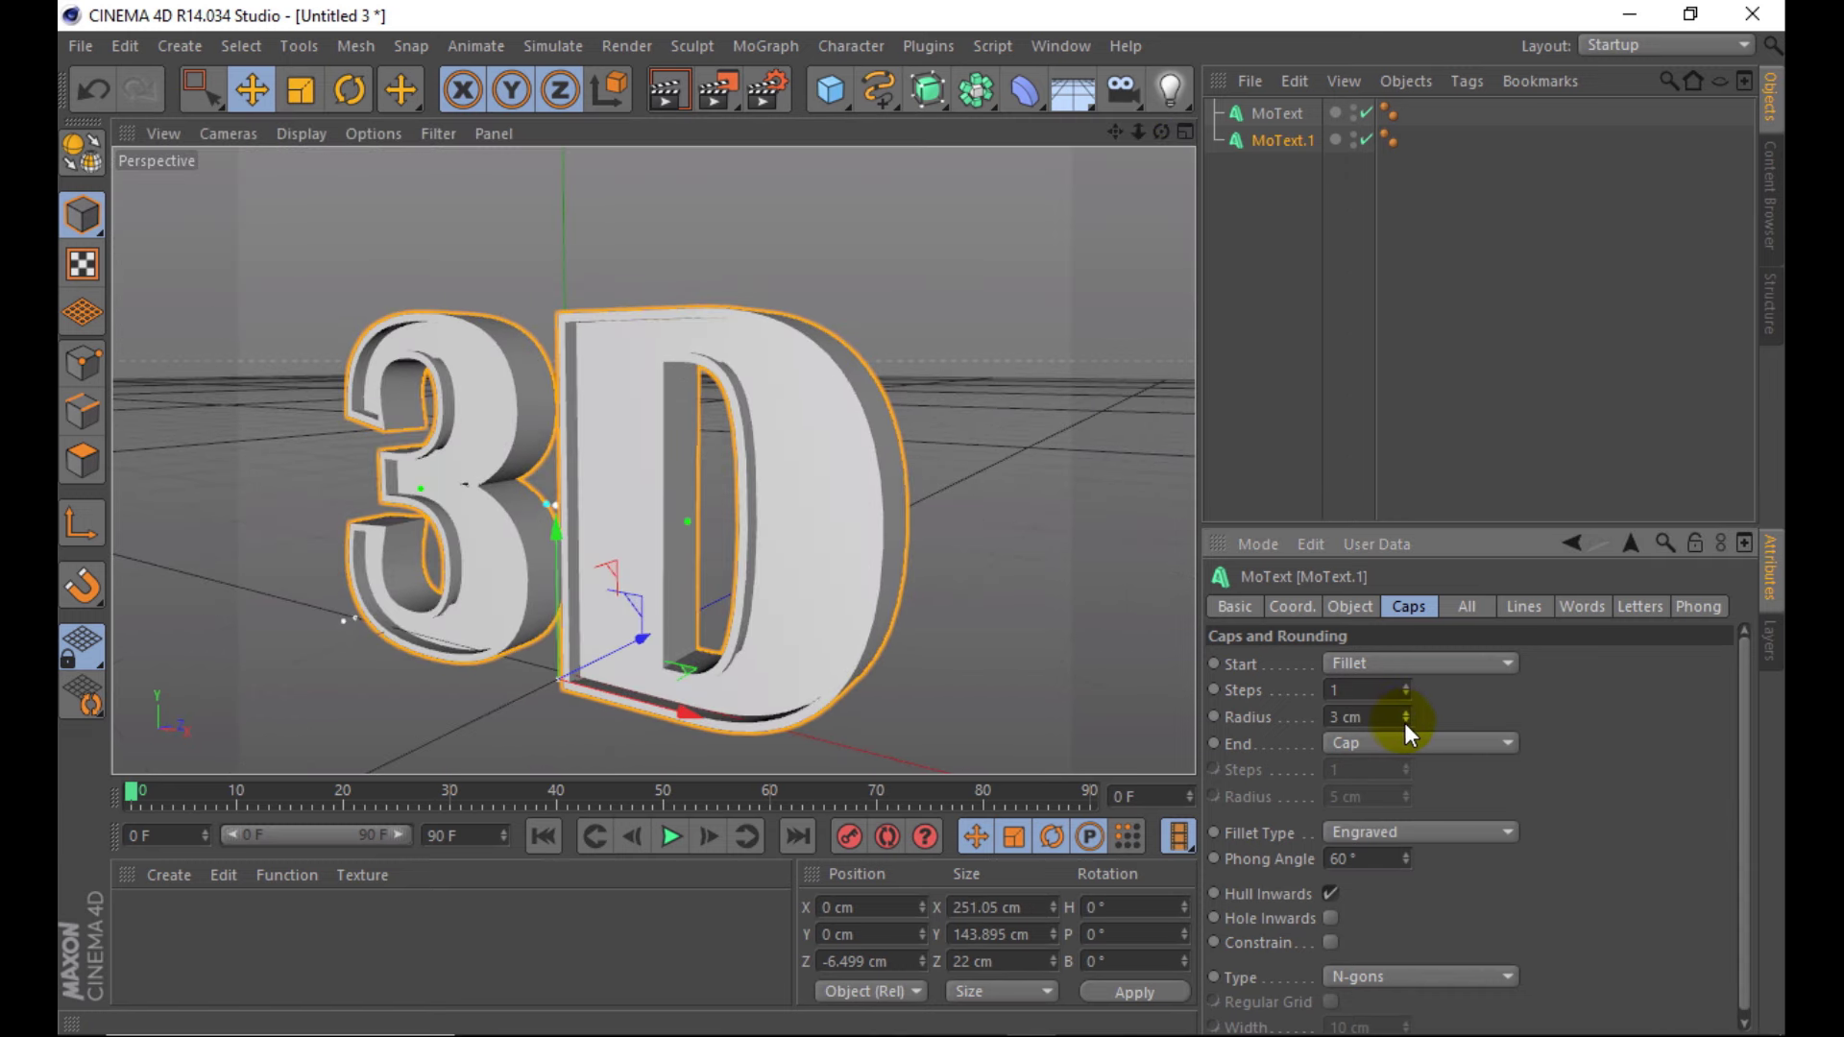
- Preview the render and lower MoText.1's fillet radius to 2 cm
click(668, 89)
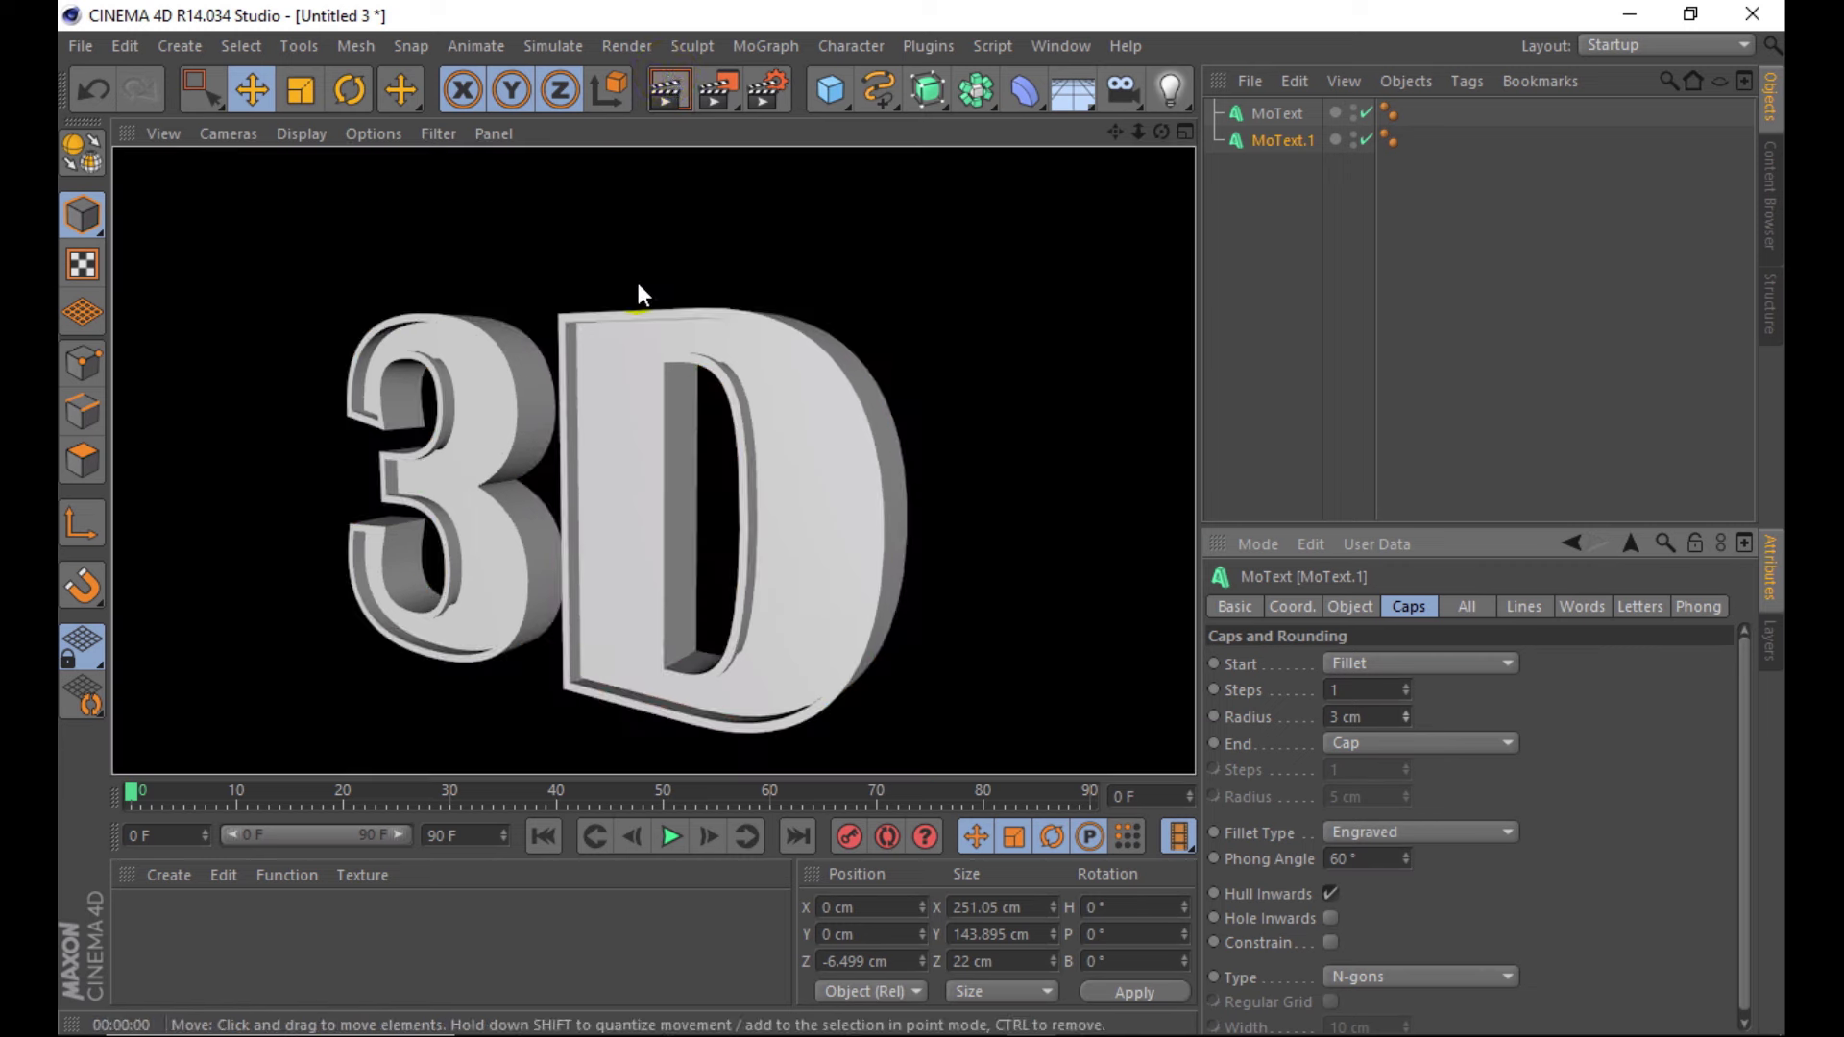
click(623, 419)
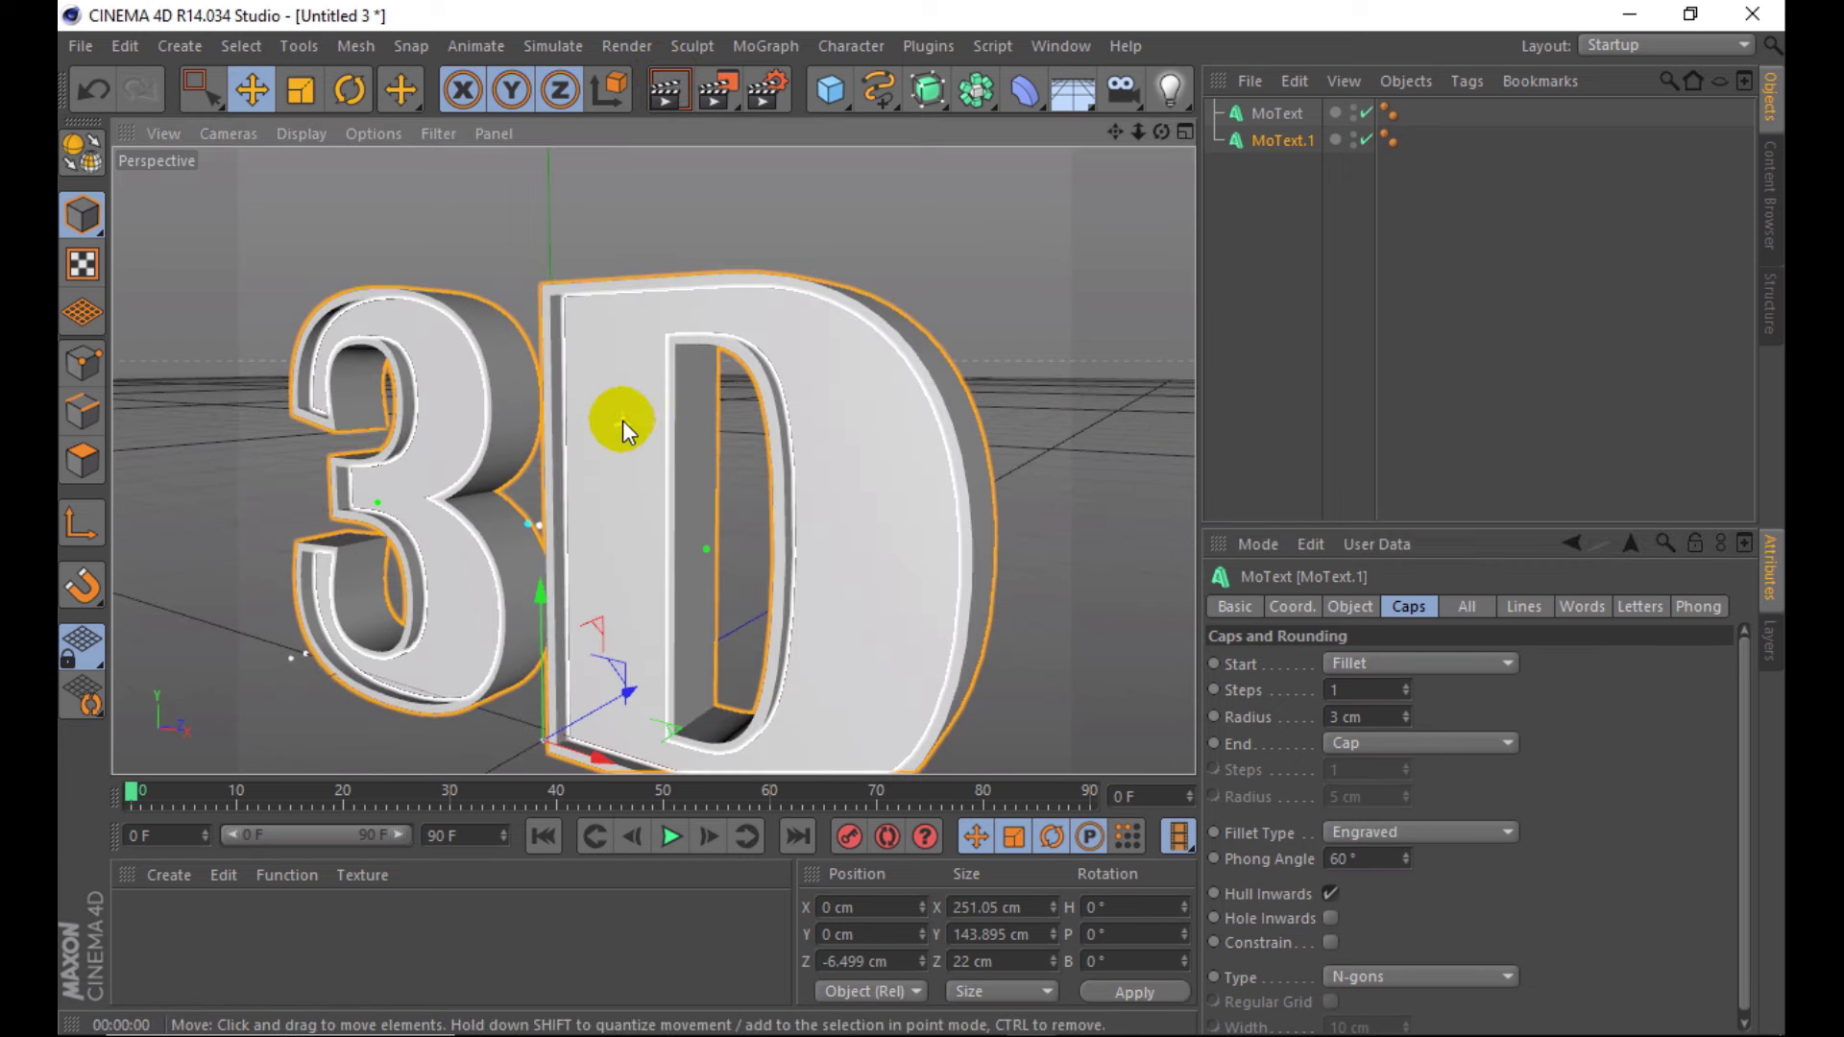
click(1405, 721)
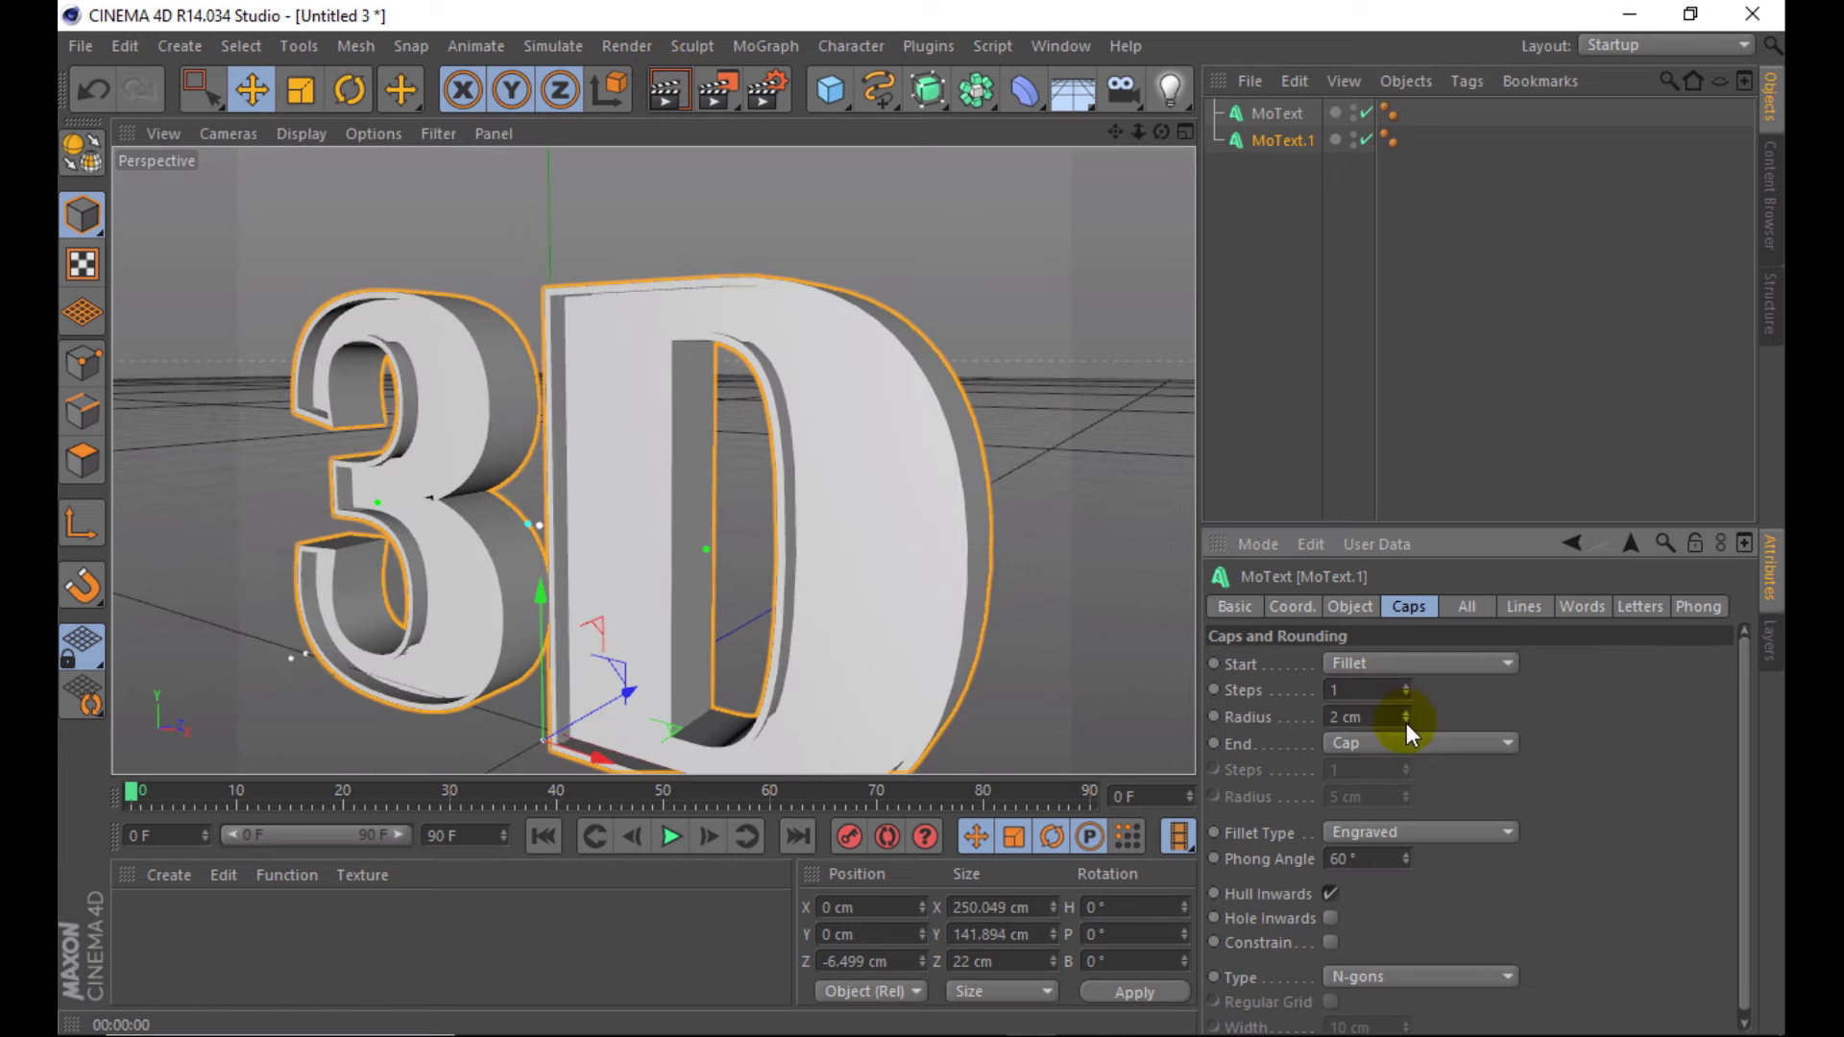
- Set MoText.1's depth to 8 cm and duplicate it as MoText.2, shifted along Z
click(1358, 614)
drag(1395, 668, 1374, 615)
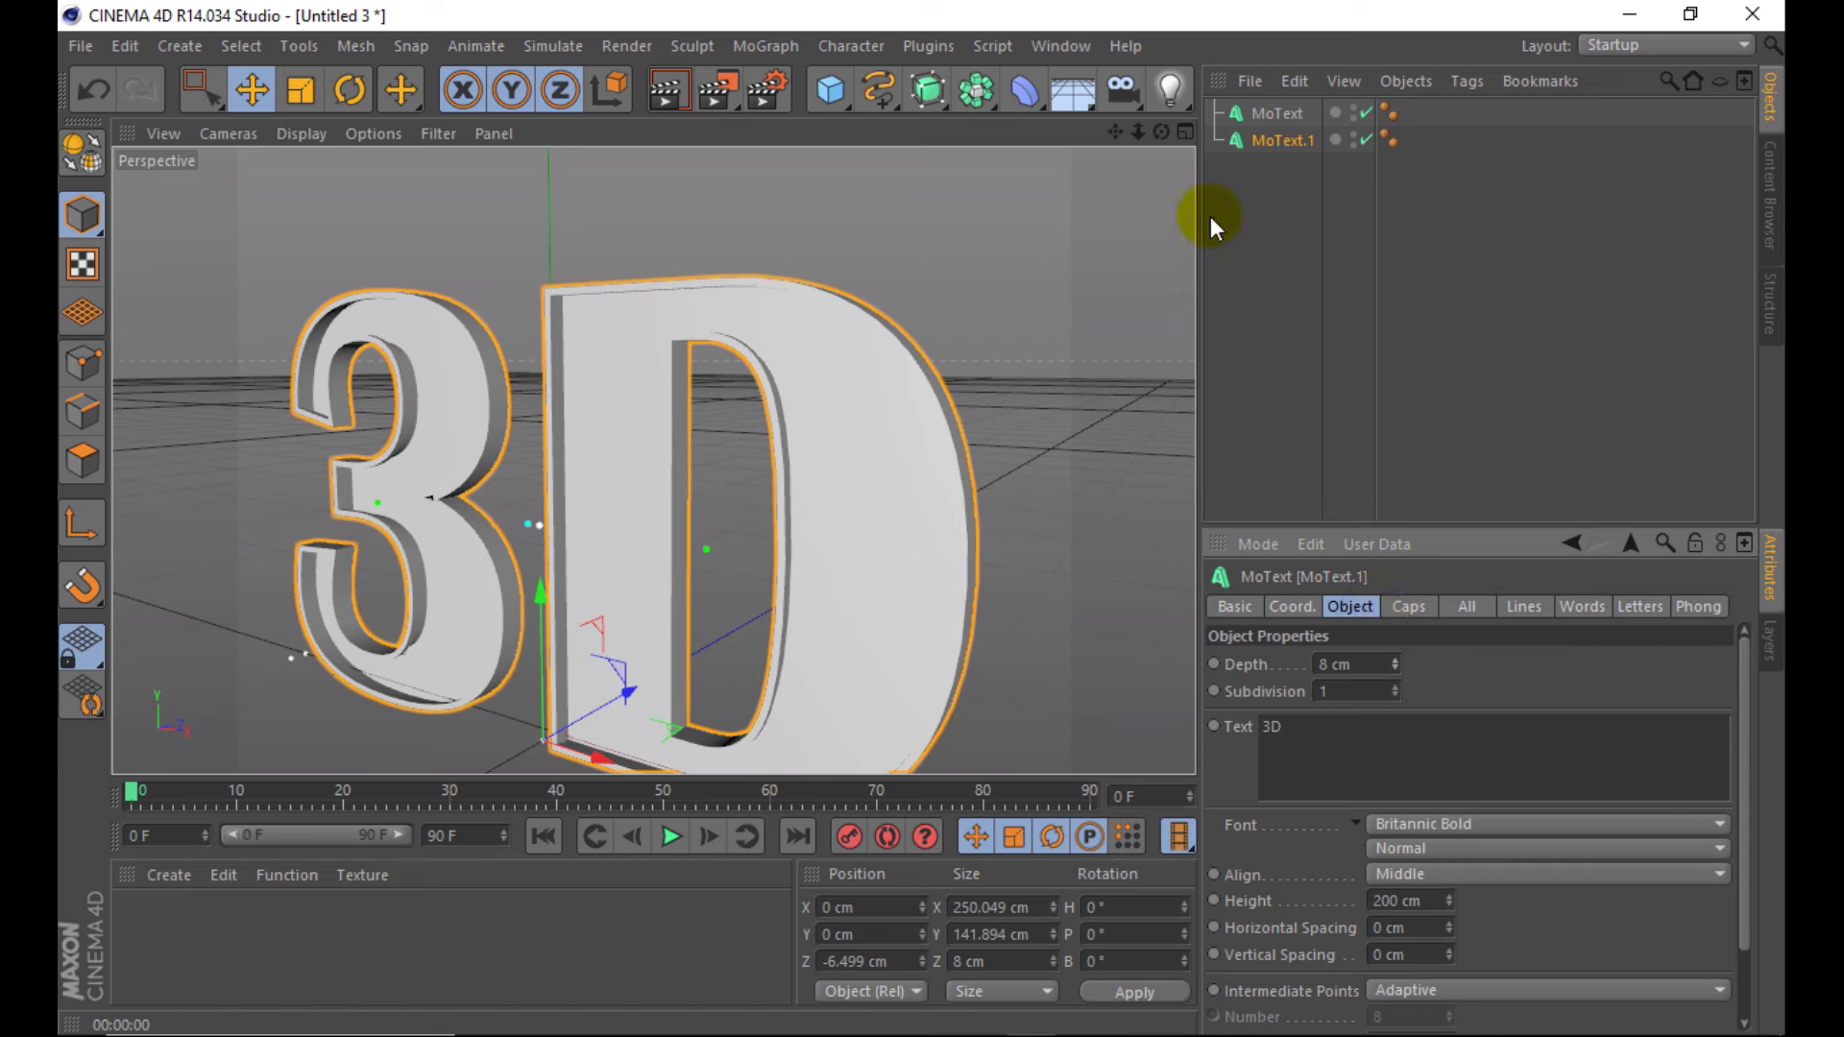
ctrl+drag(1272, 140, 1271, 169)
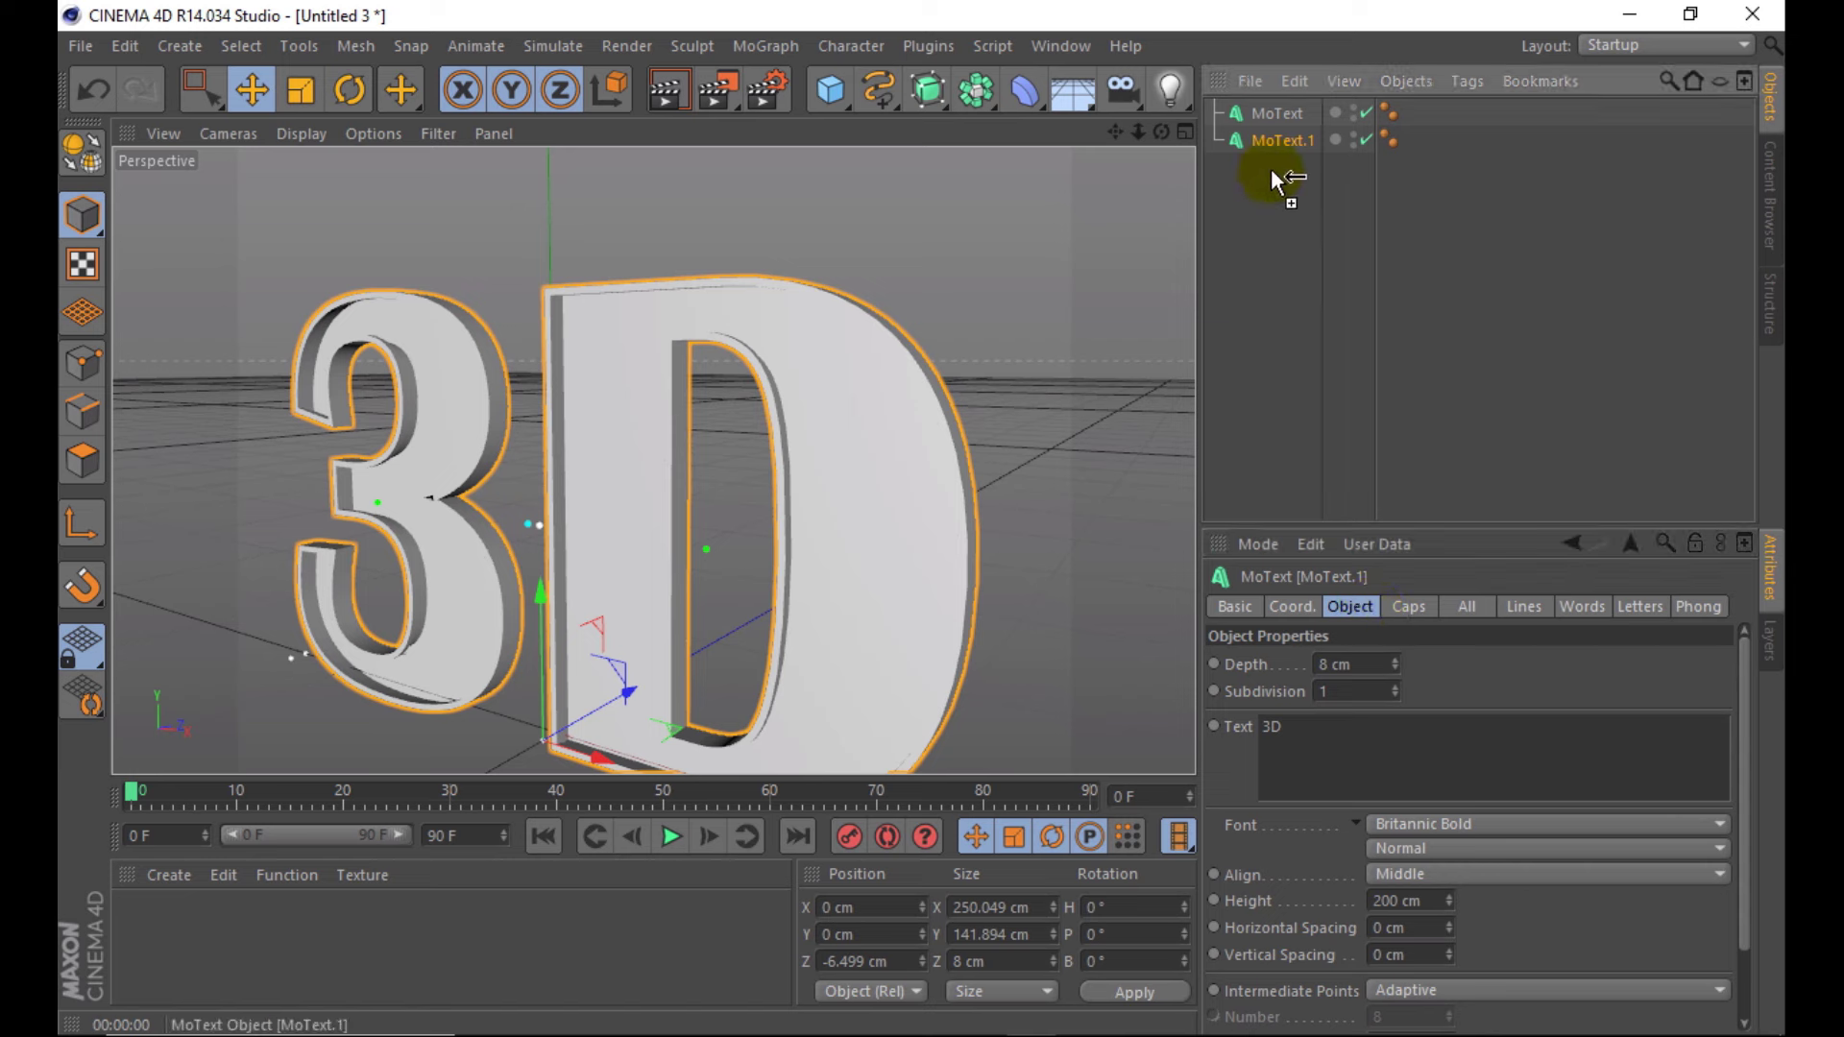
drag(717, 624, 655, 664)
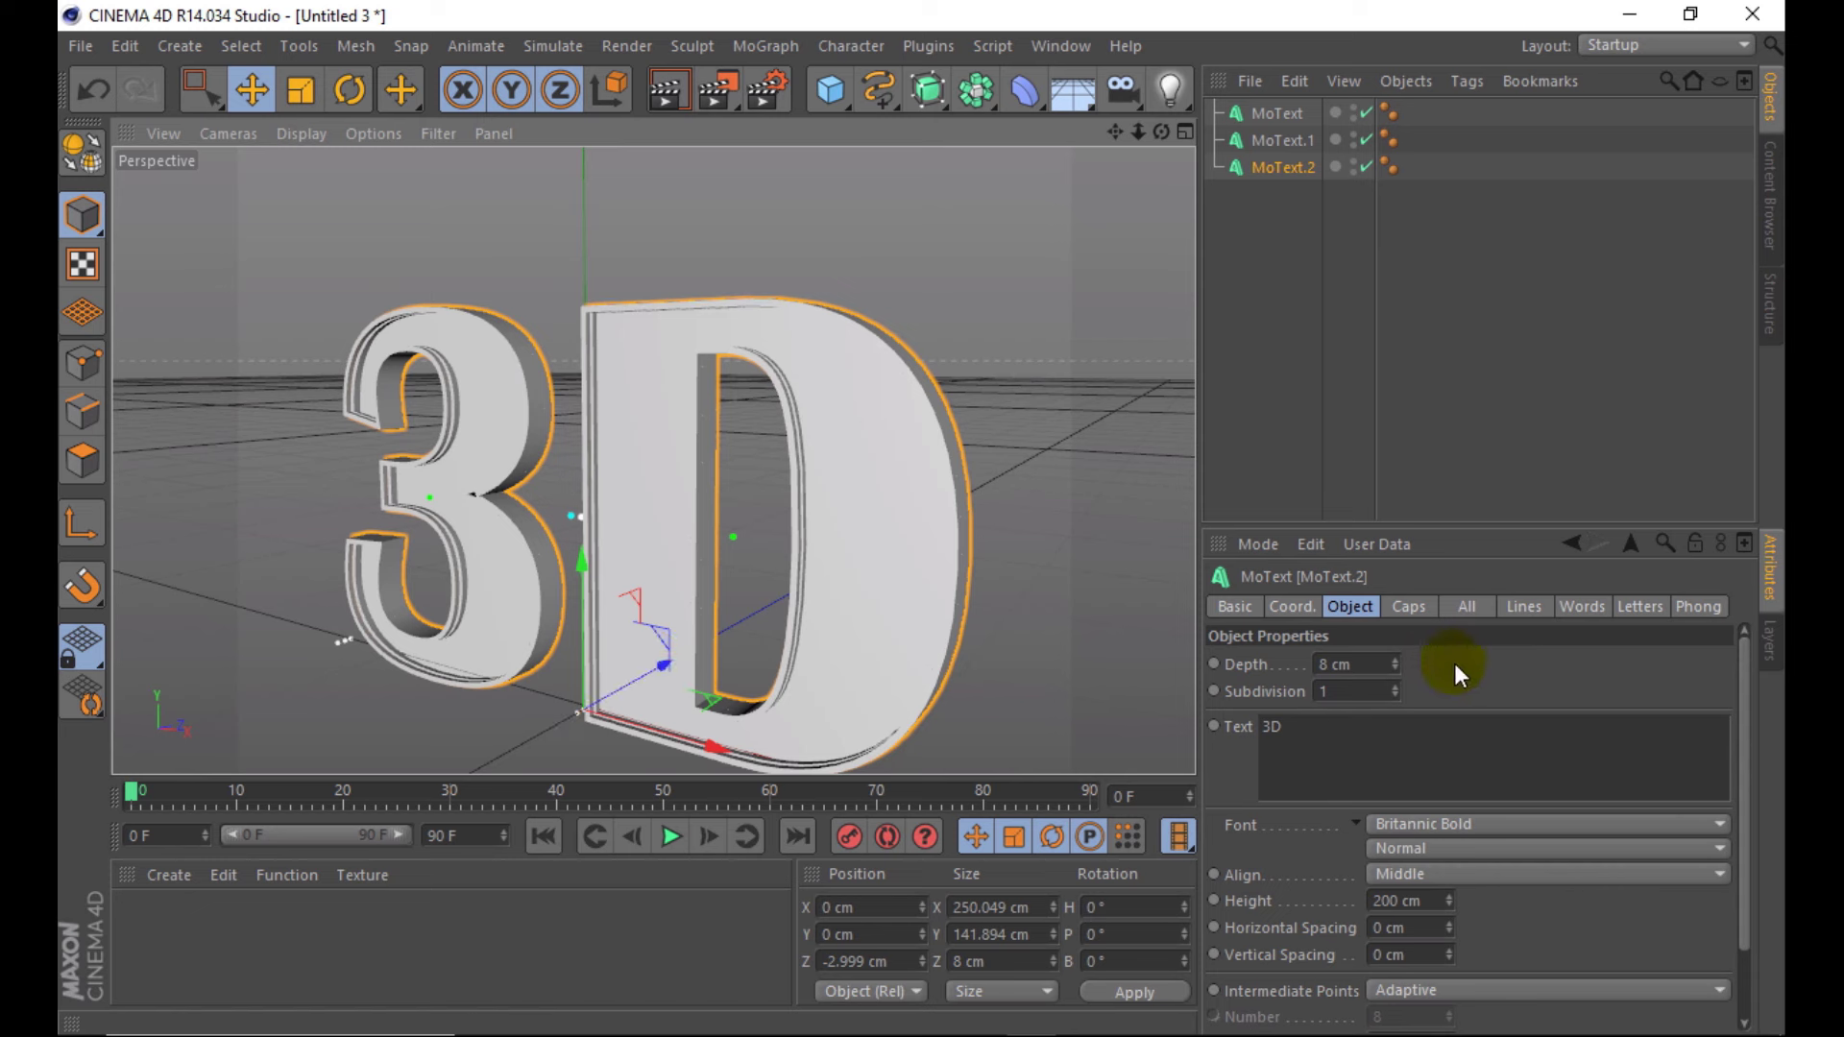
- Give MoText.2 a 4 cm fillet radius and a 52 cm extrusion depth
click(1401, 608)
drag(1406, 715, 1394, 615)
click(1351, 607)
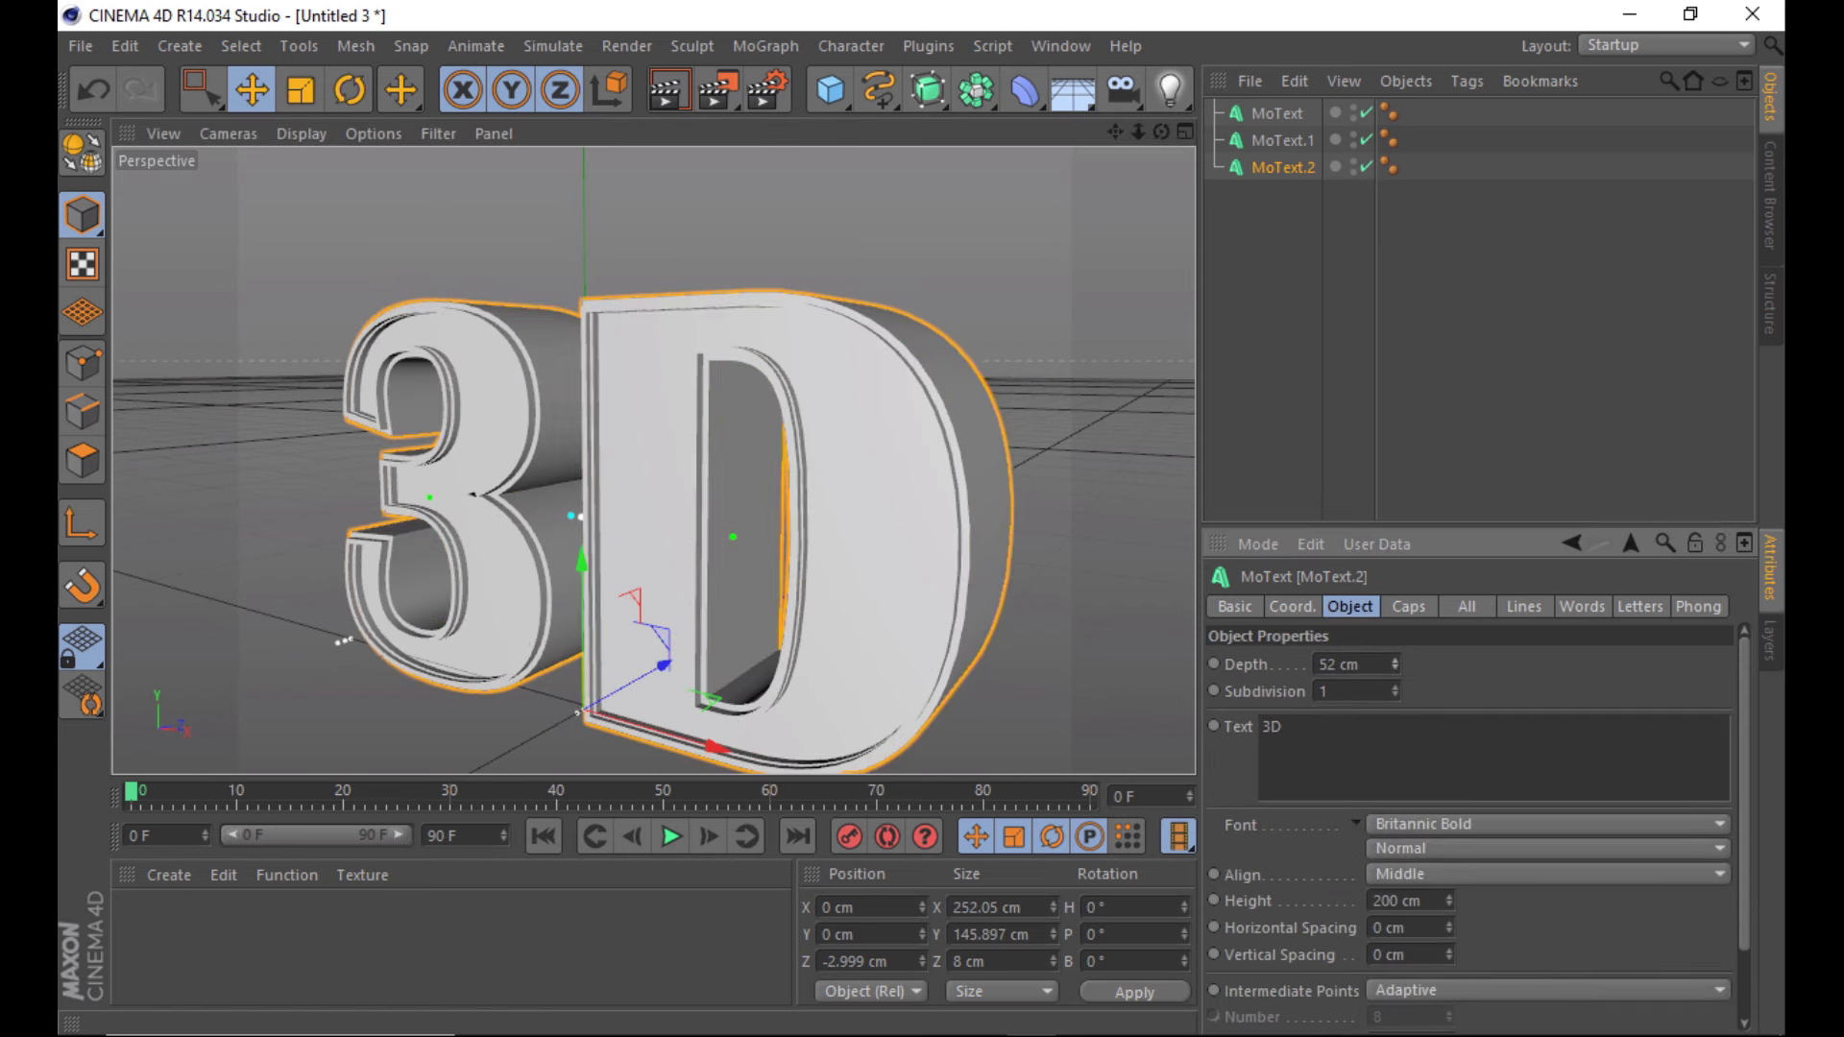
- Shift MoText.1 and MoText.2 along depth and preview the layered render
ctrl+click(1283, 140)
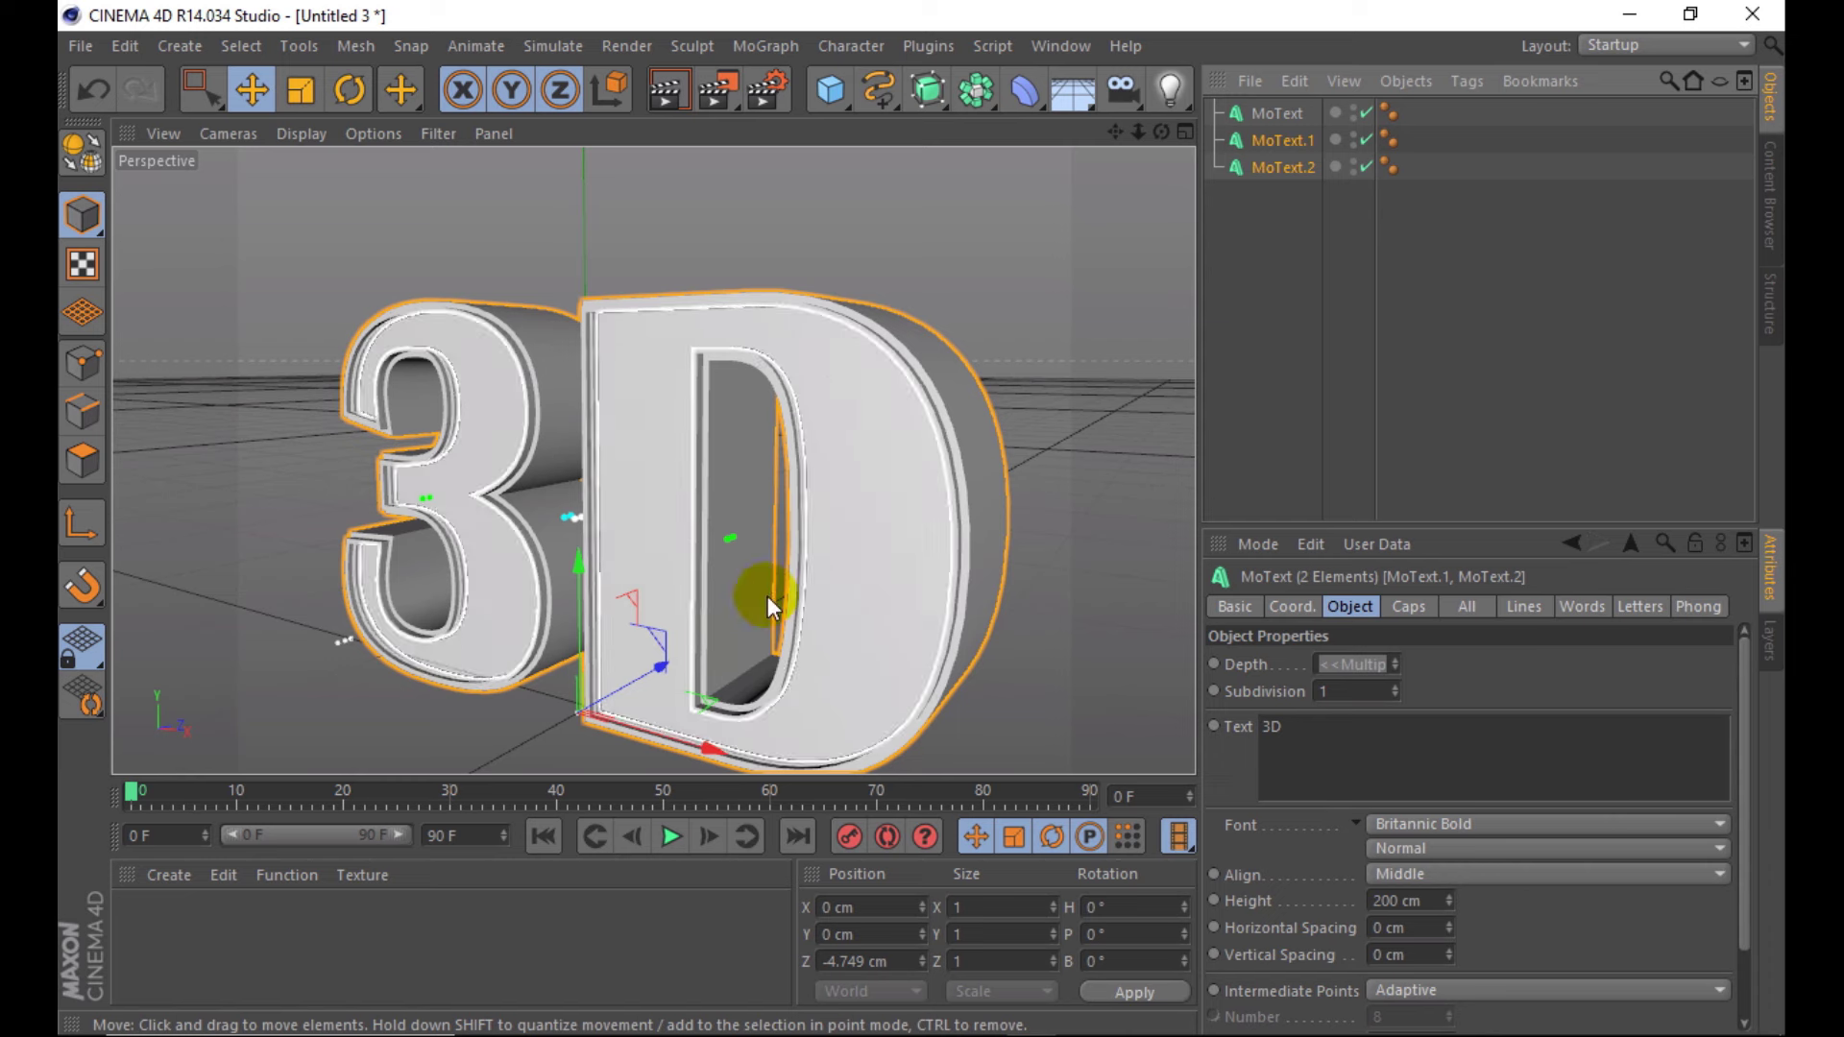
mouse_move(660, 665)
mouse_down()
mouse_move(625, 678)
mouse_move(649, 669)
mouse_move(625, 650)
mouse_up()
click(1408, 606)
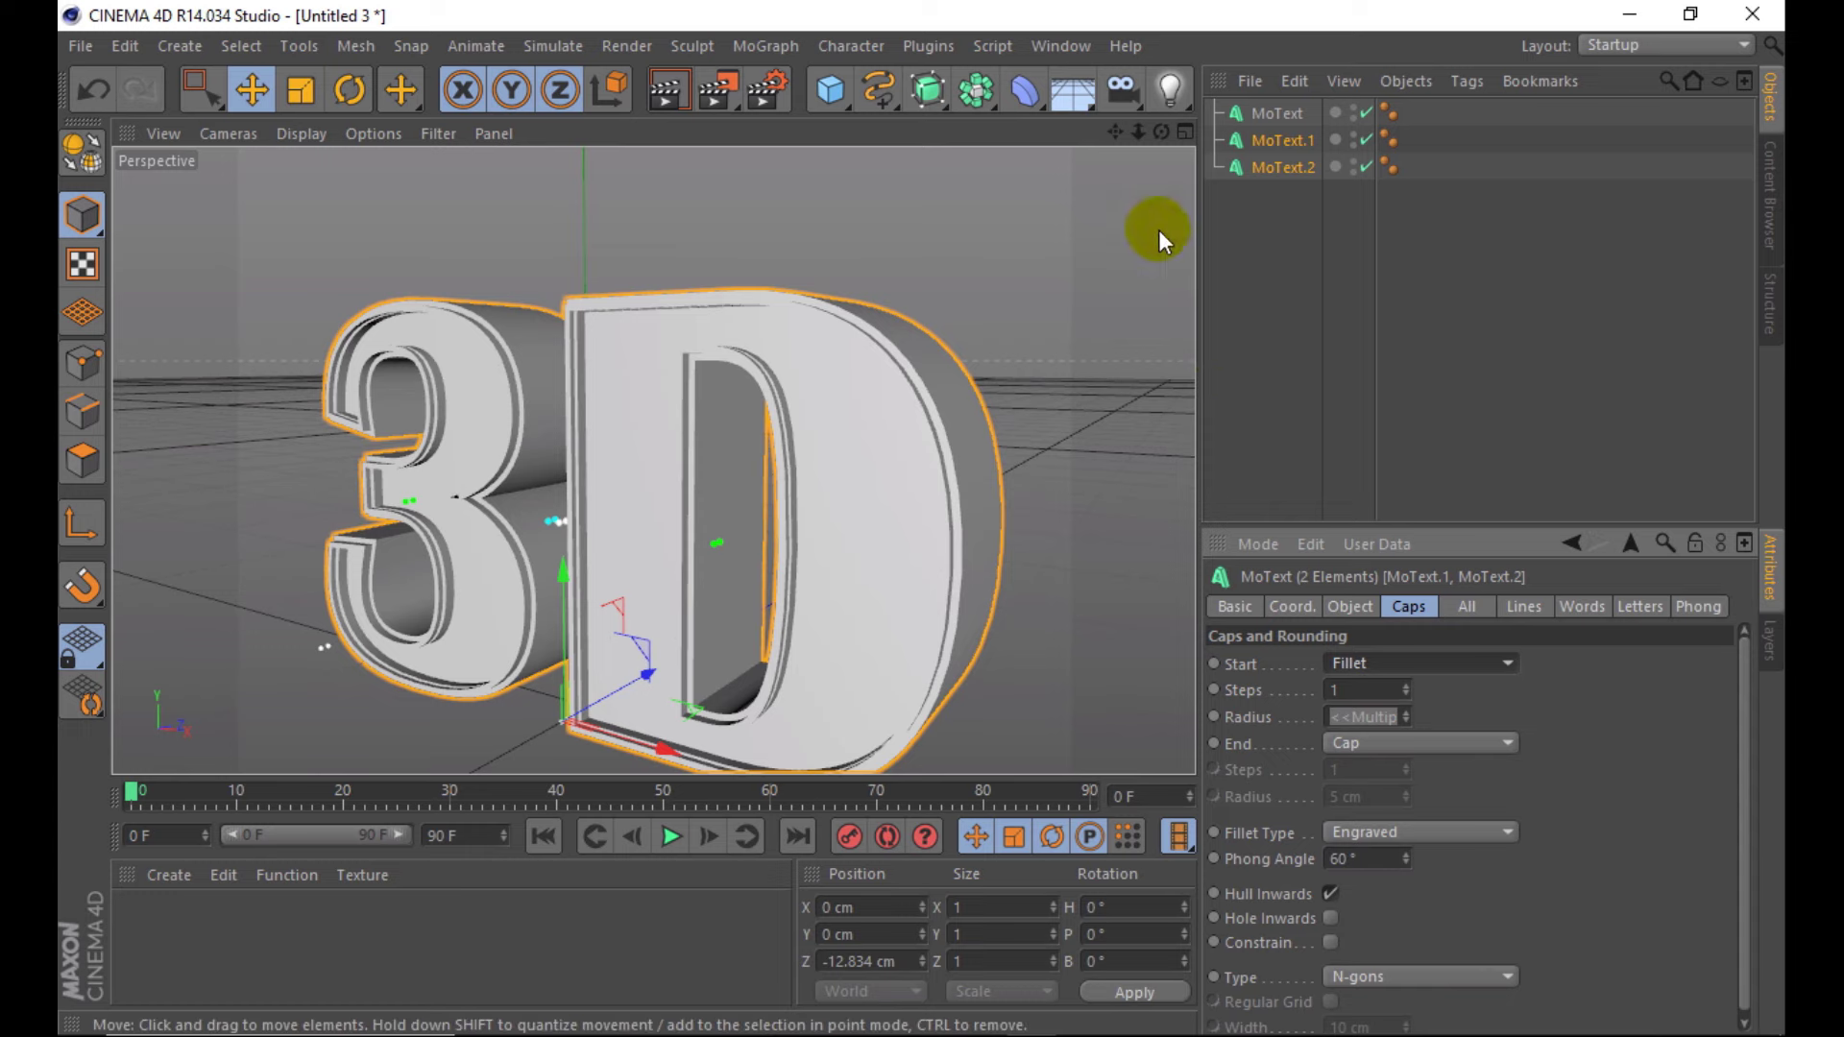
mouse_move(1161, 131)
mouse_down()
mouse_move(1114, 144)
mouse_move(1157, 129)
mouse_up()
click(672, 85)
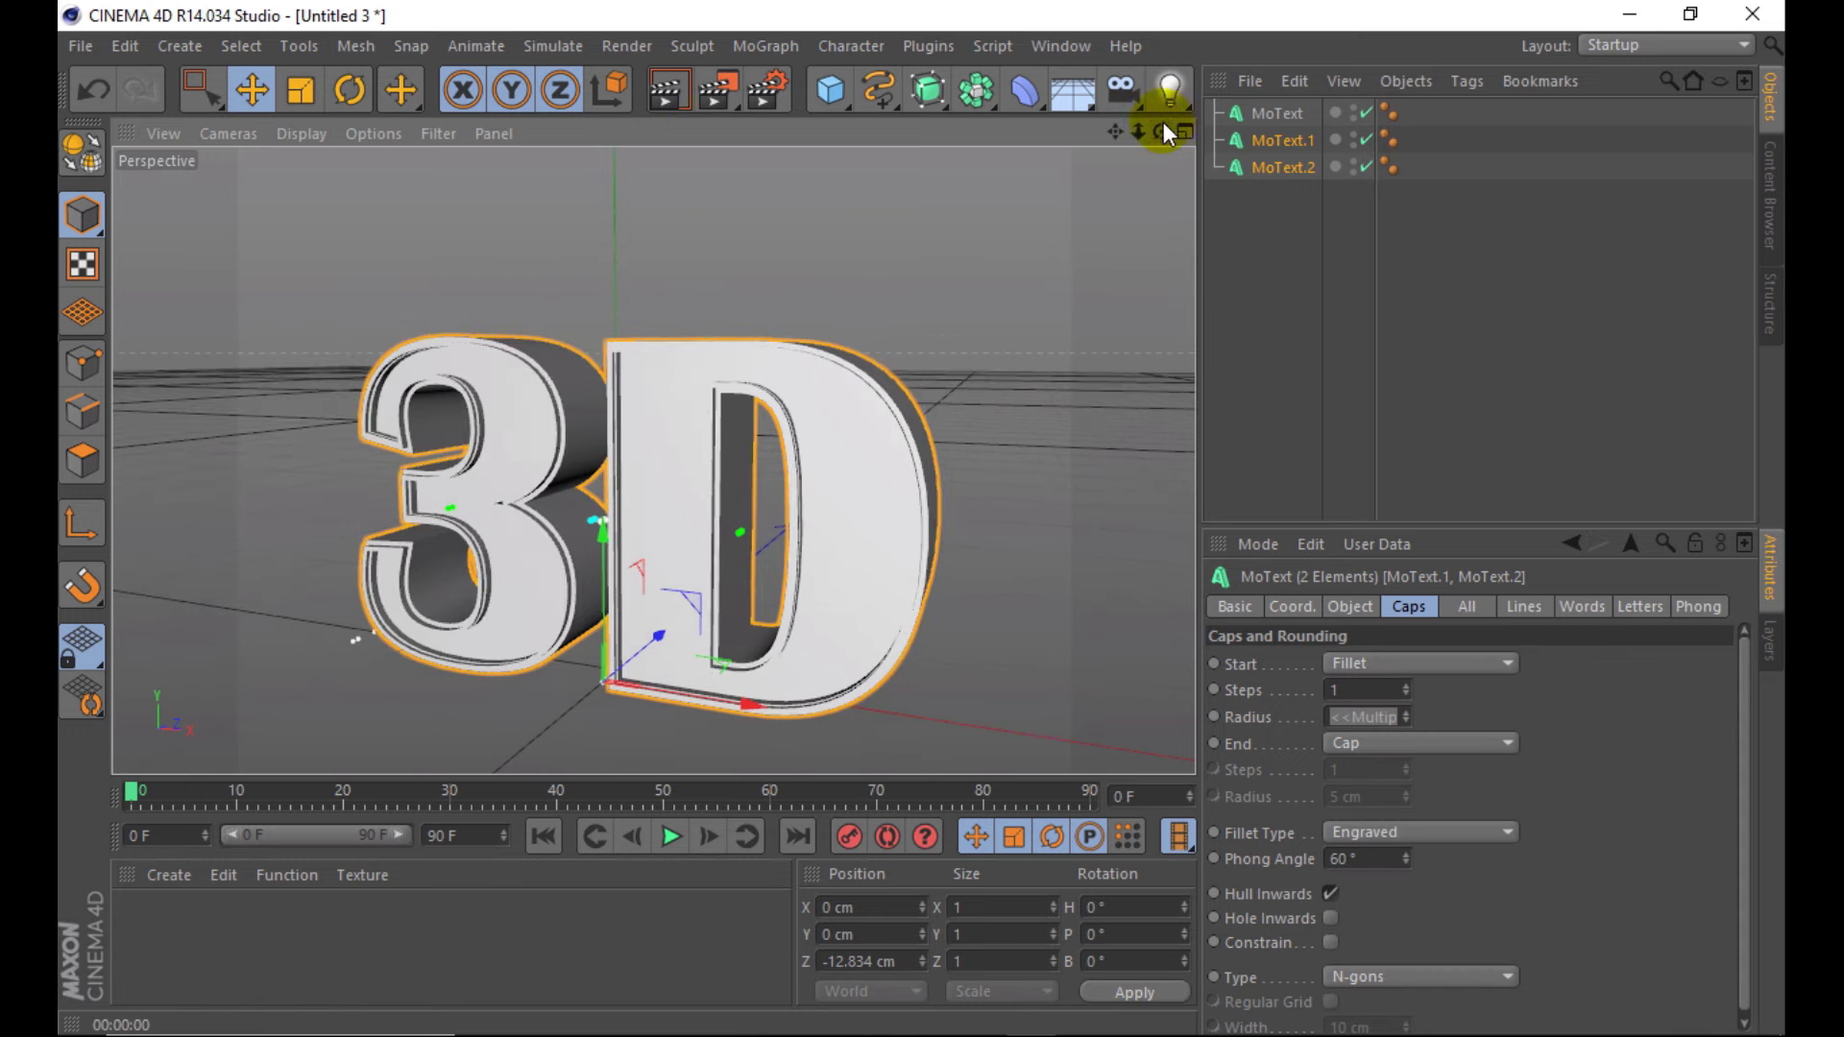
drag(1162, 125, 1162, 123)
click(1277, 167)
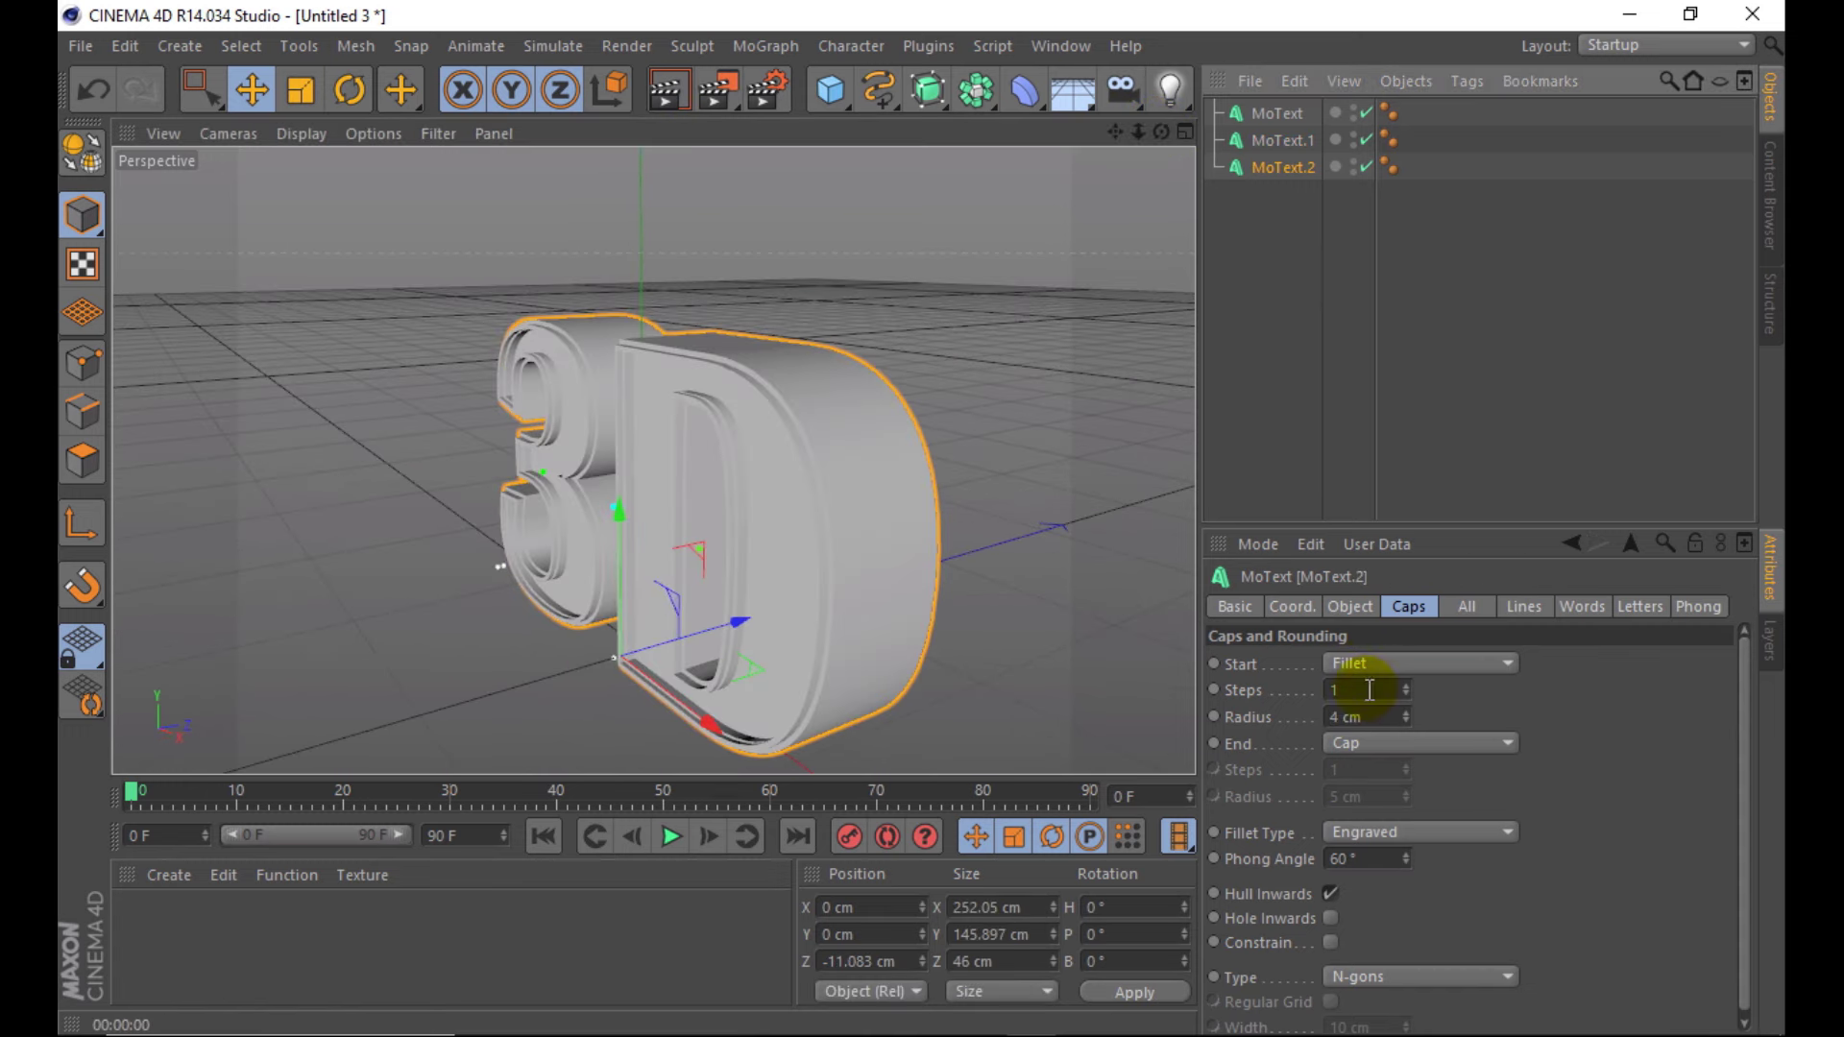
- Reduce MoText.2's depth to 29 cm and duplicate it as a fourth layer offset along Z
click(1352, 605)
drag(1393, 661, 1392, 677)
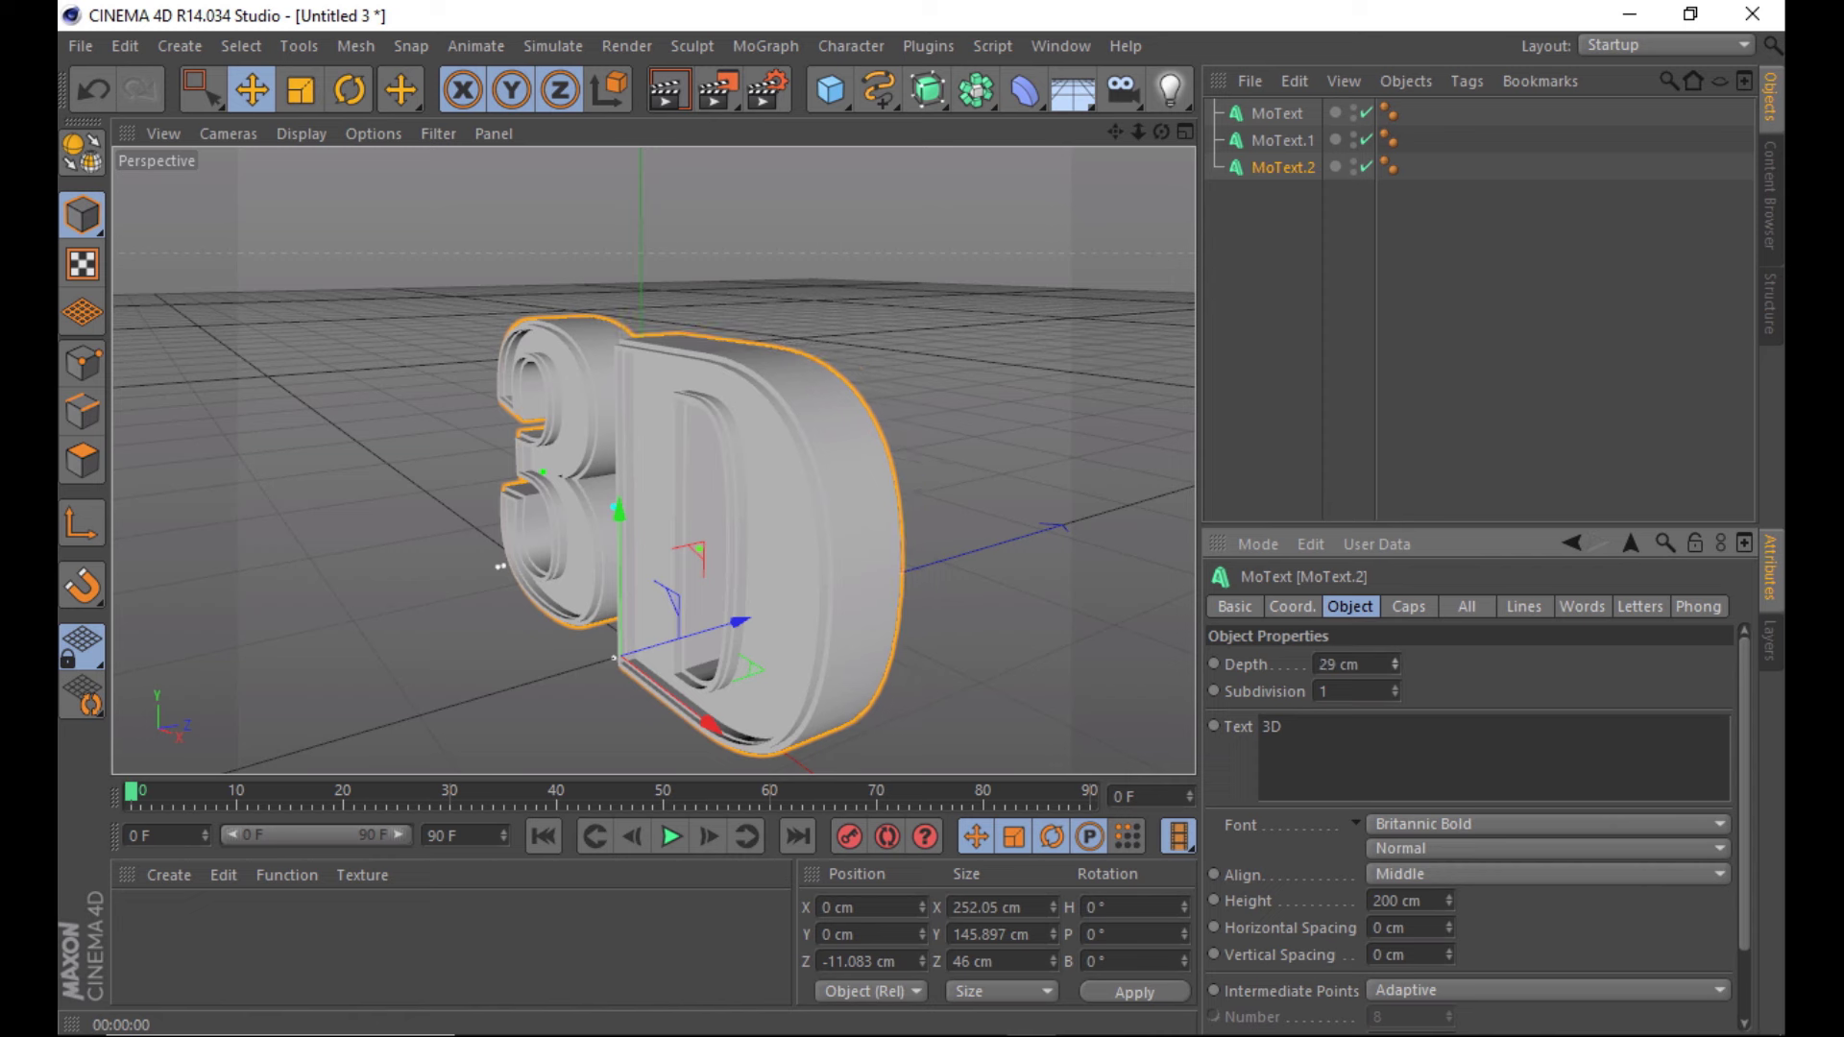
ctrl+drag(1237, 167, 1277, 194)
drag(753, 609, 808, 603)
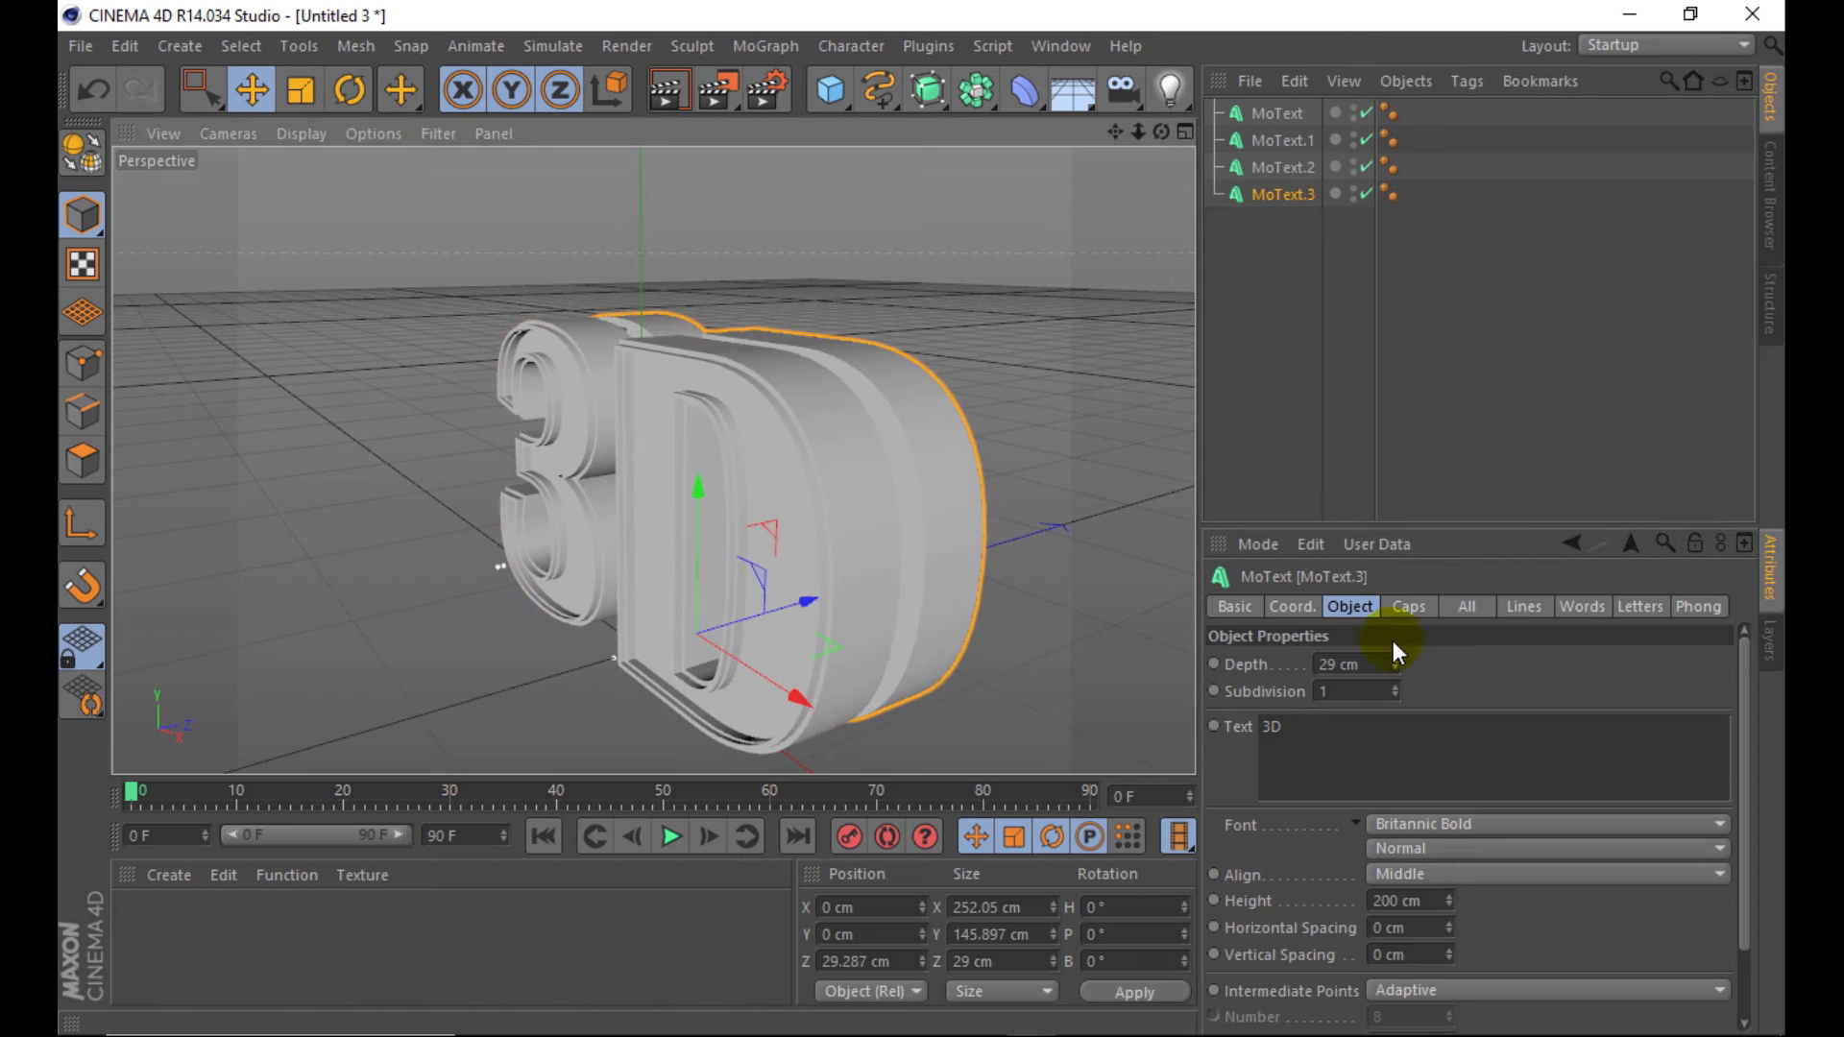
- Flatten MoText.3 to -4 cm depth with a filleted start cap and preview the render
drag(1396, 663, 1396, 692)
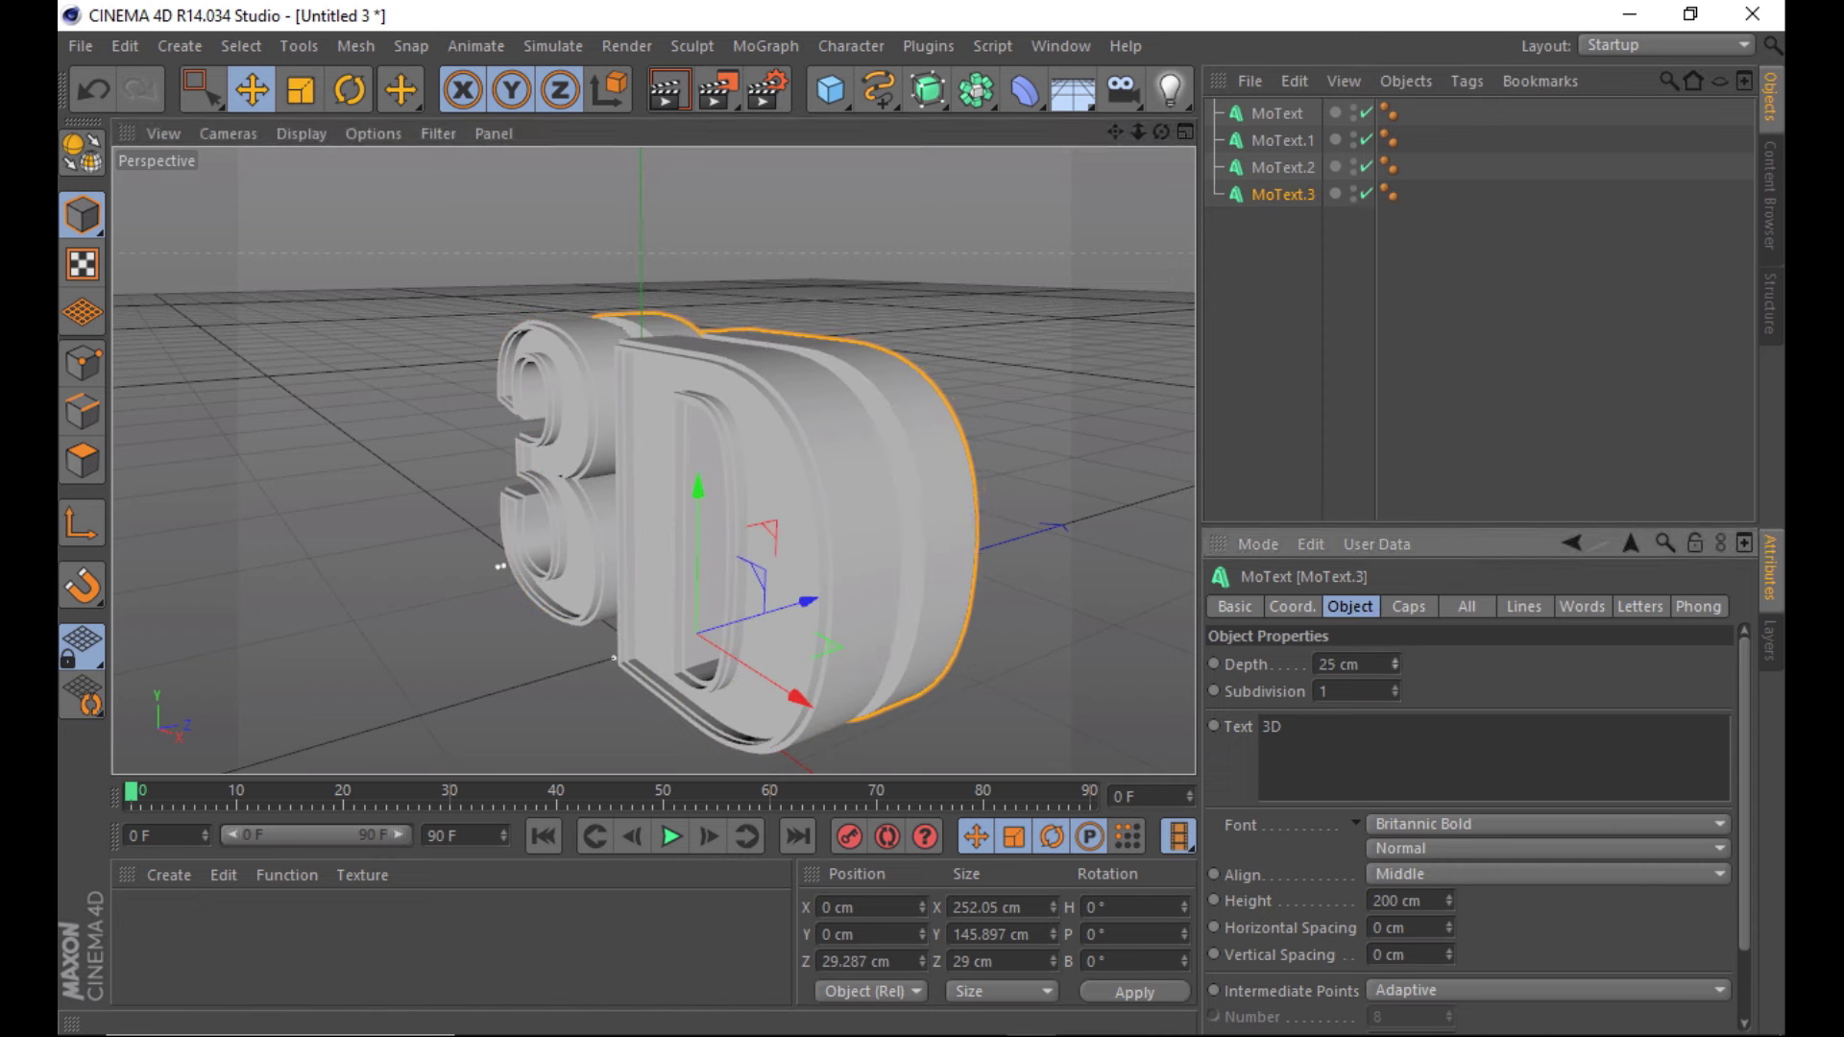
click(1407, 608)
click(1406, 661)
click(1410, 709)
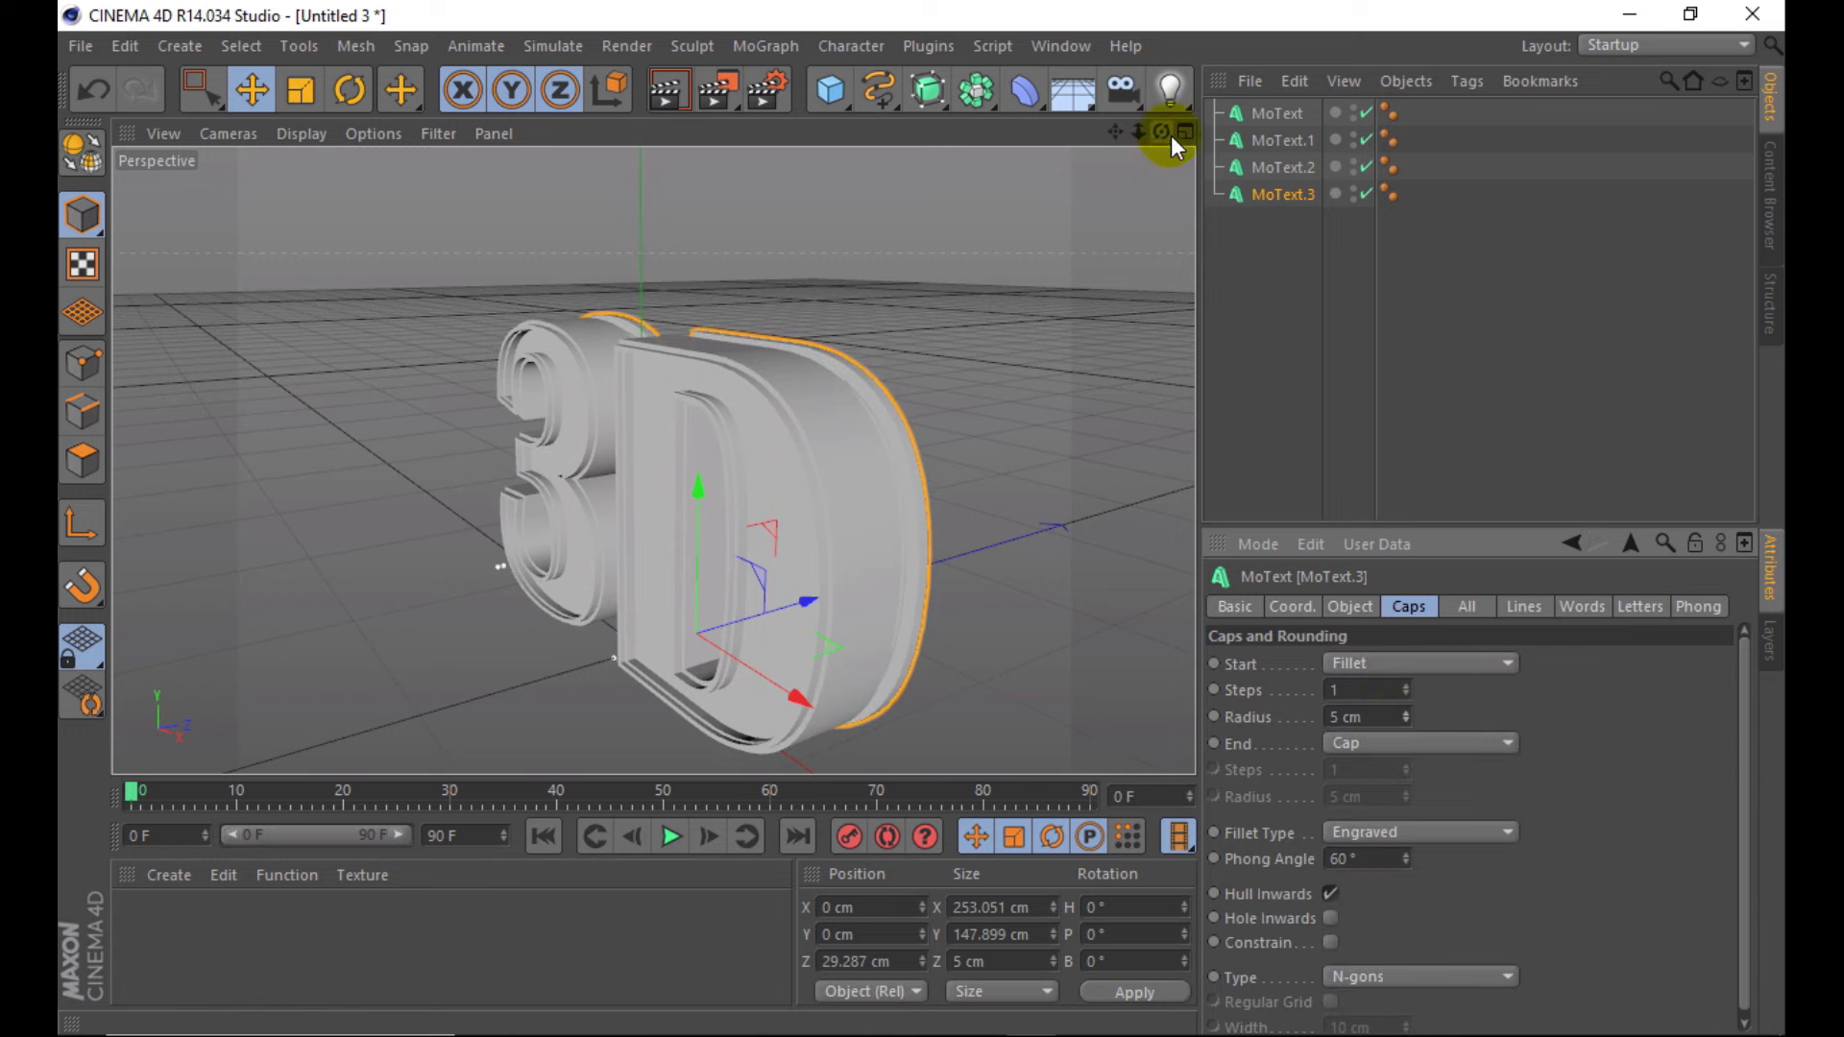
drag(1172, 135, 1119, 197)
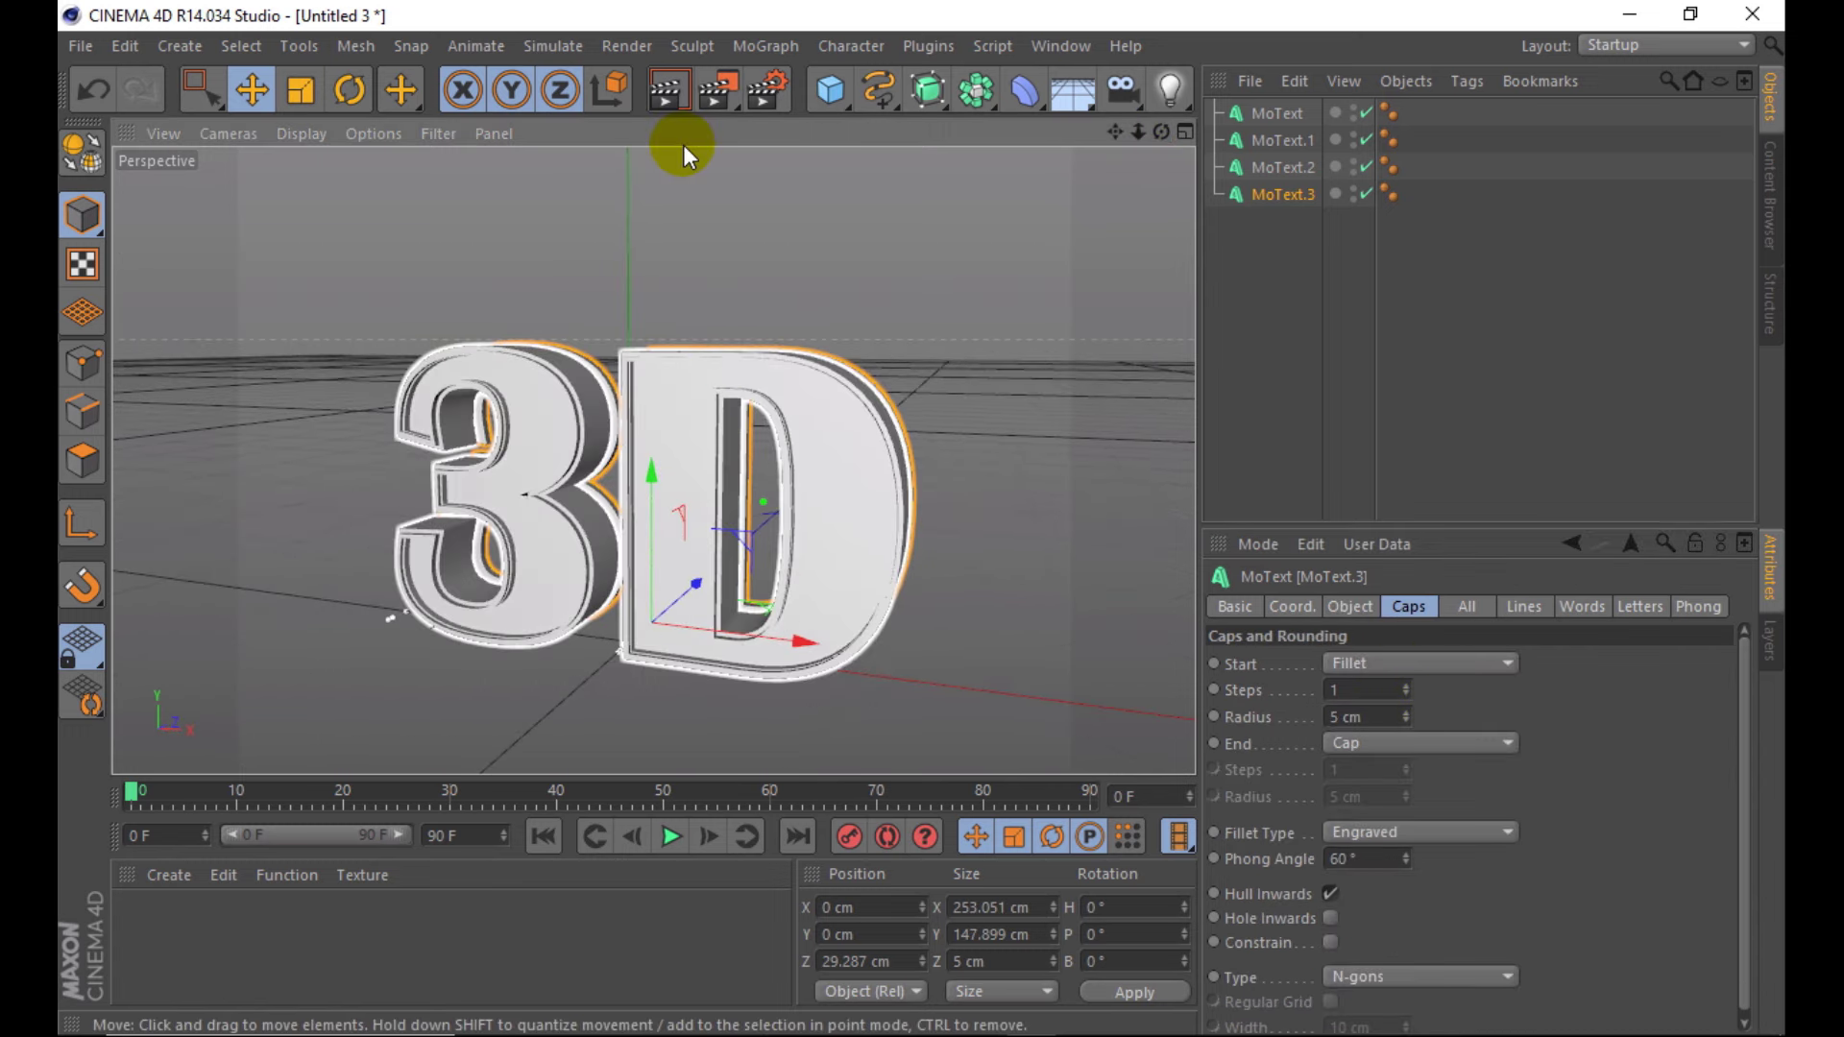
click(673, 92)
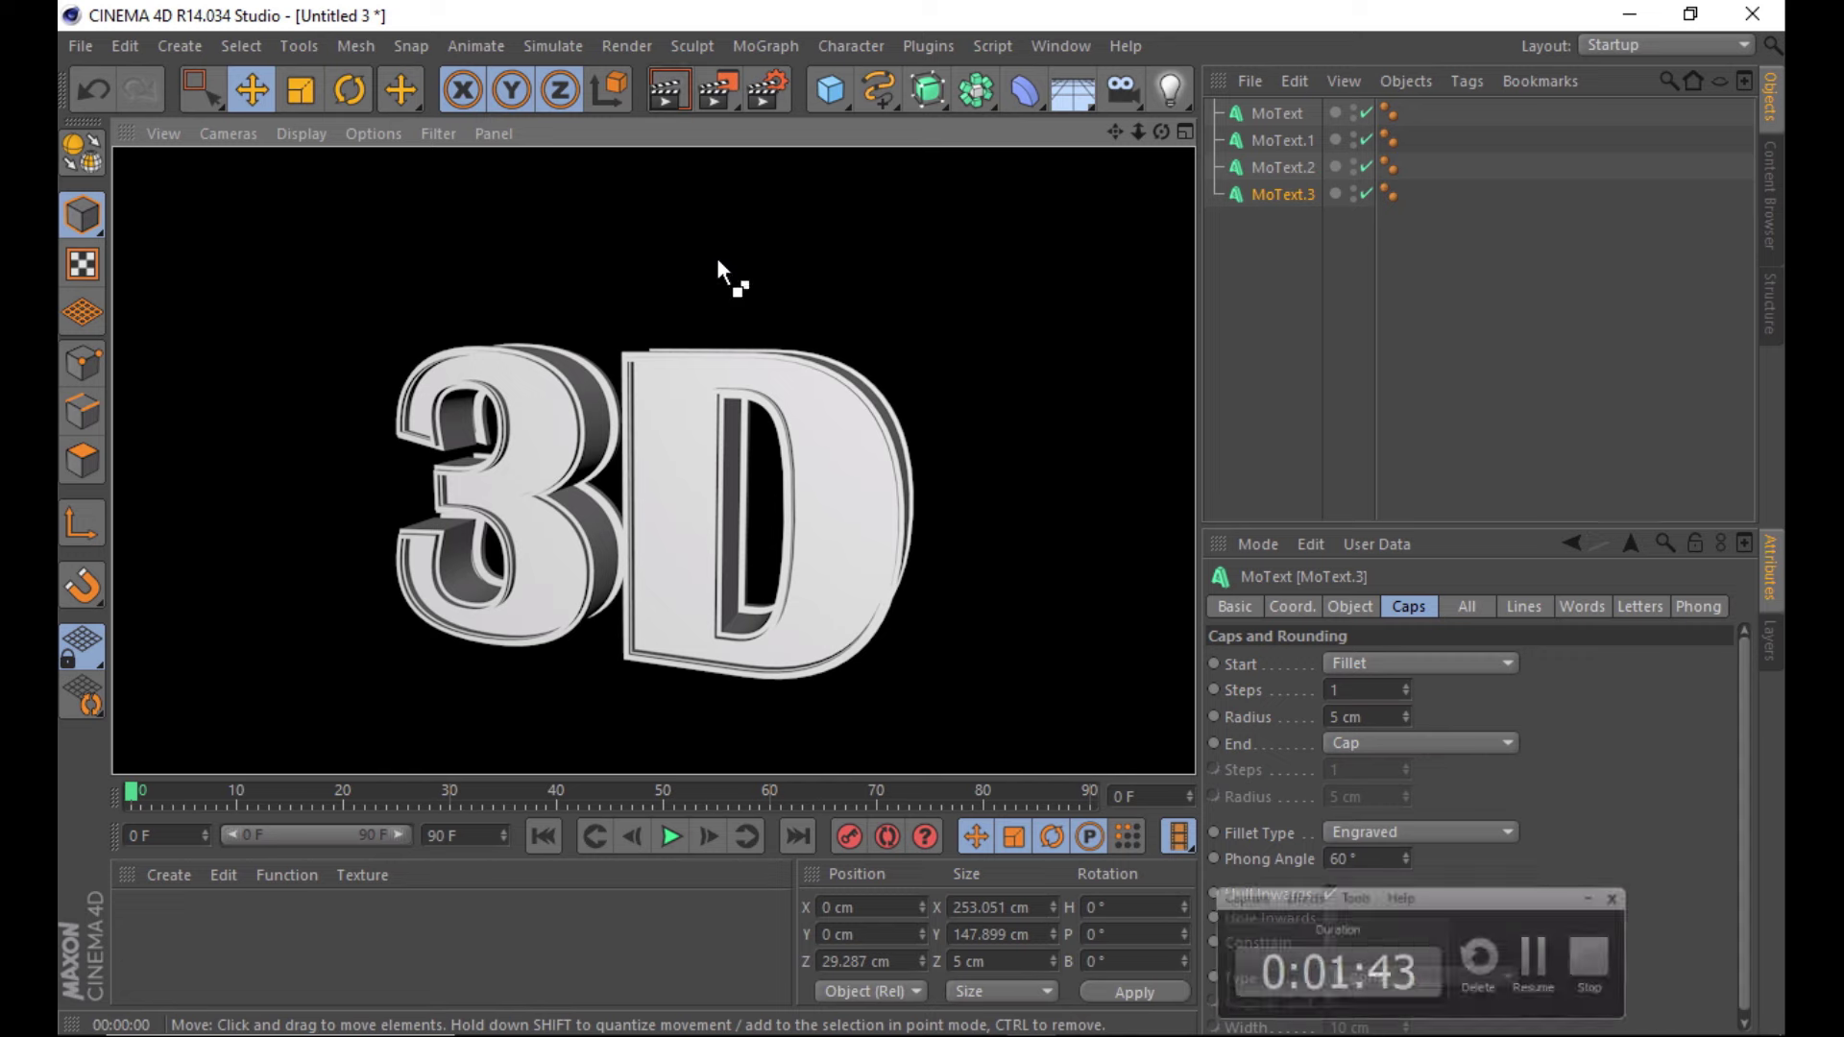
- Create a new material Mat and set its colour to red R255 G103 B103
double_click(228, 936)
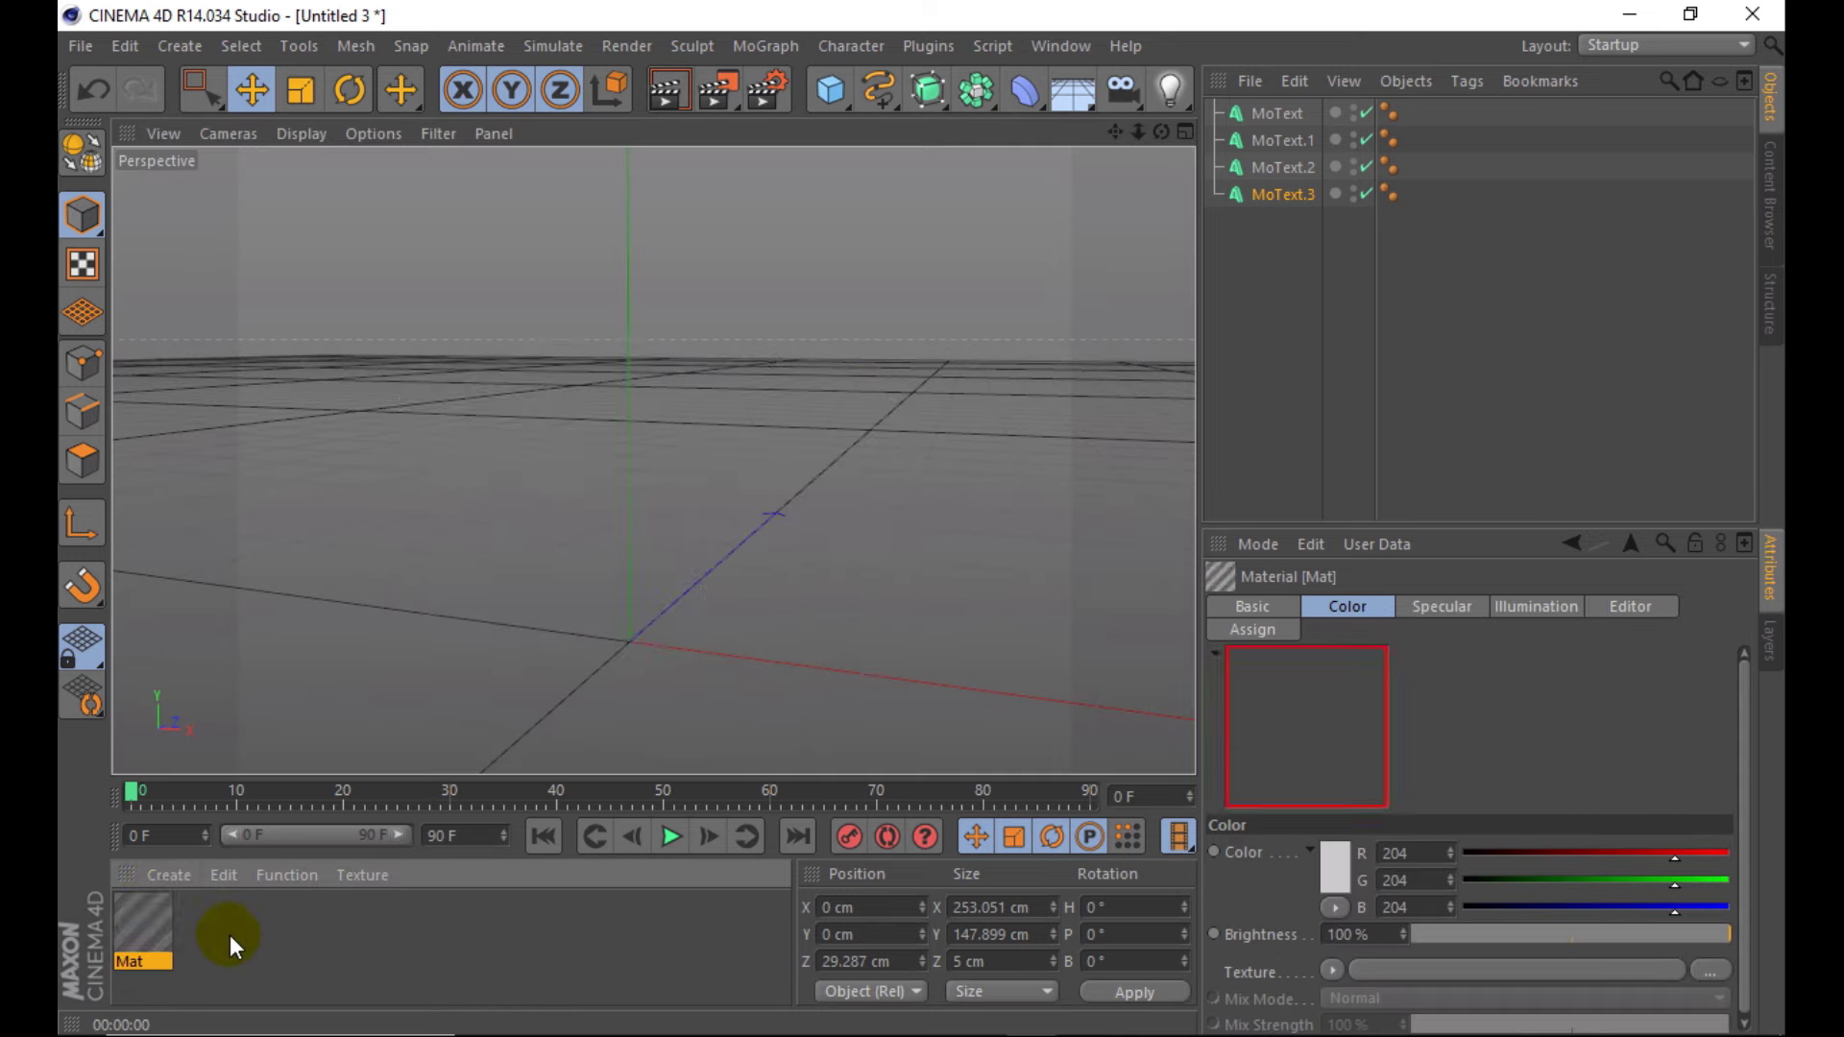
double_click(157, 914)
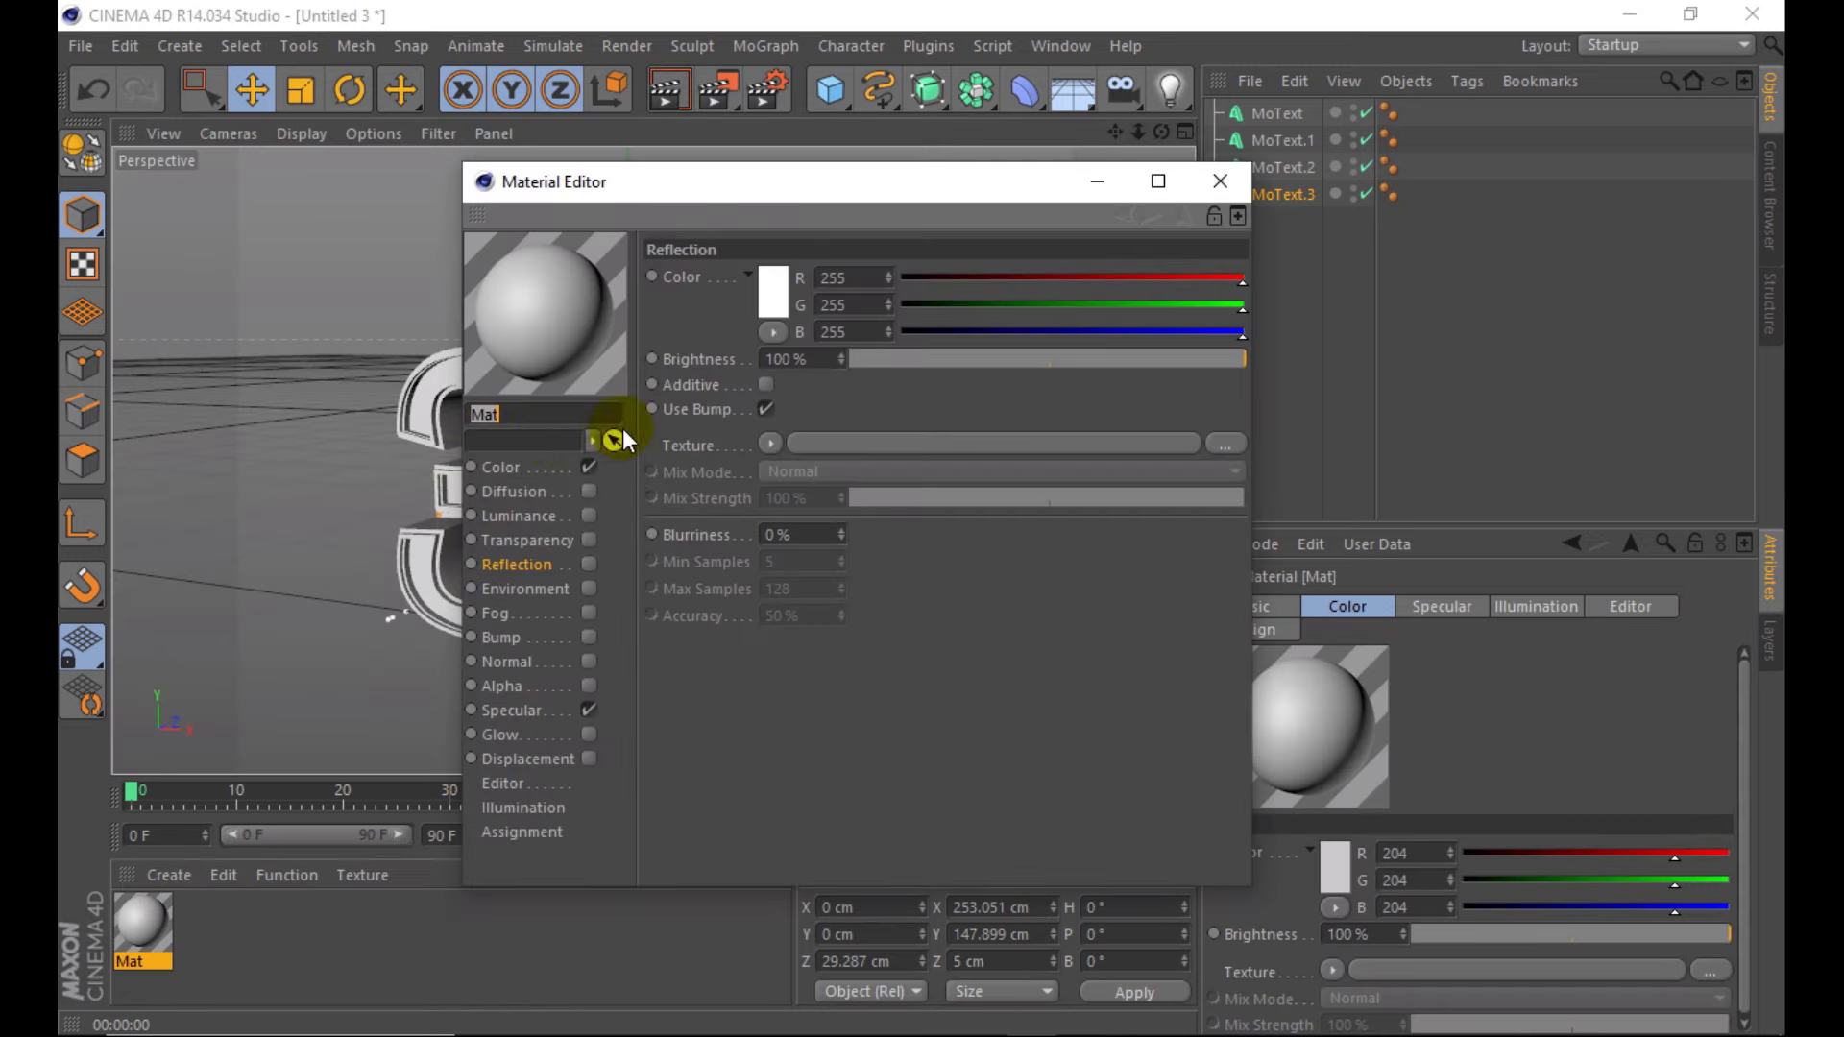
click(506, 485)
click(510, 468)
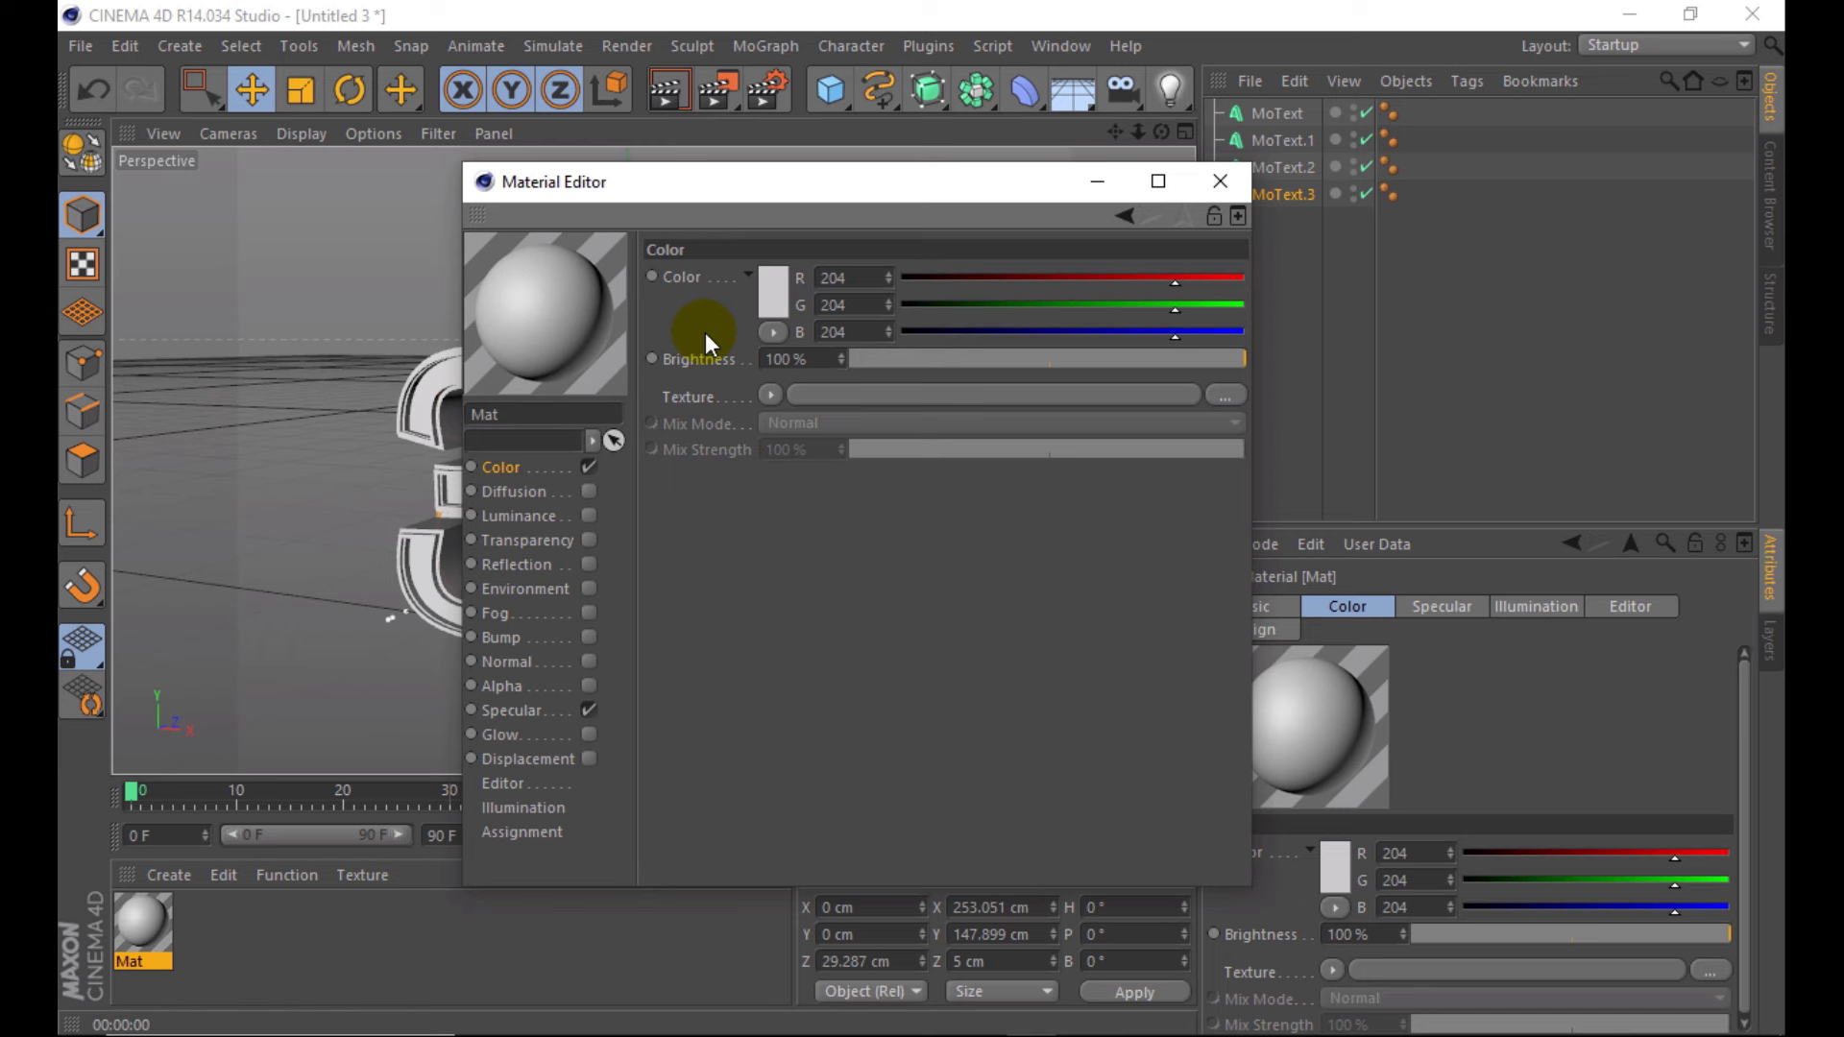
click(773, 291)
mouse_move(632, 302)
mouse_down()
mouse_move(780, 223)
mouse_move(709, 186)
mouse_up()
click(718, 188)
click(721, 406)
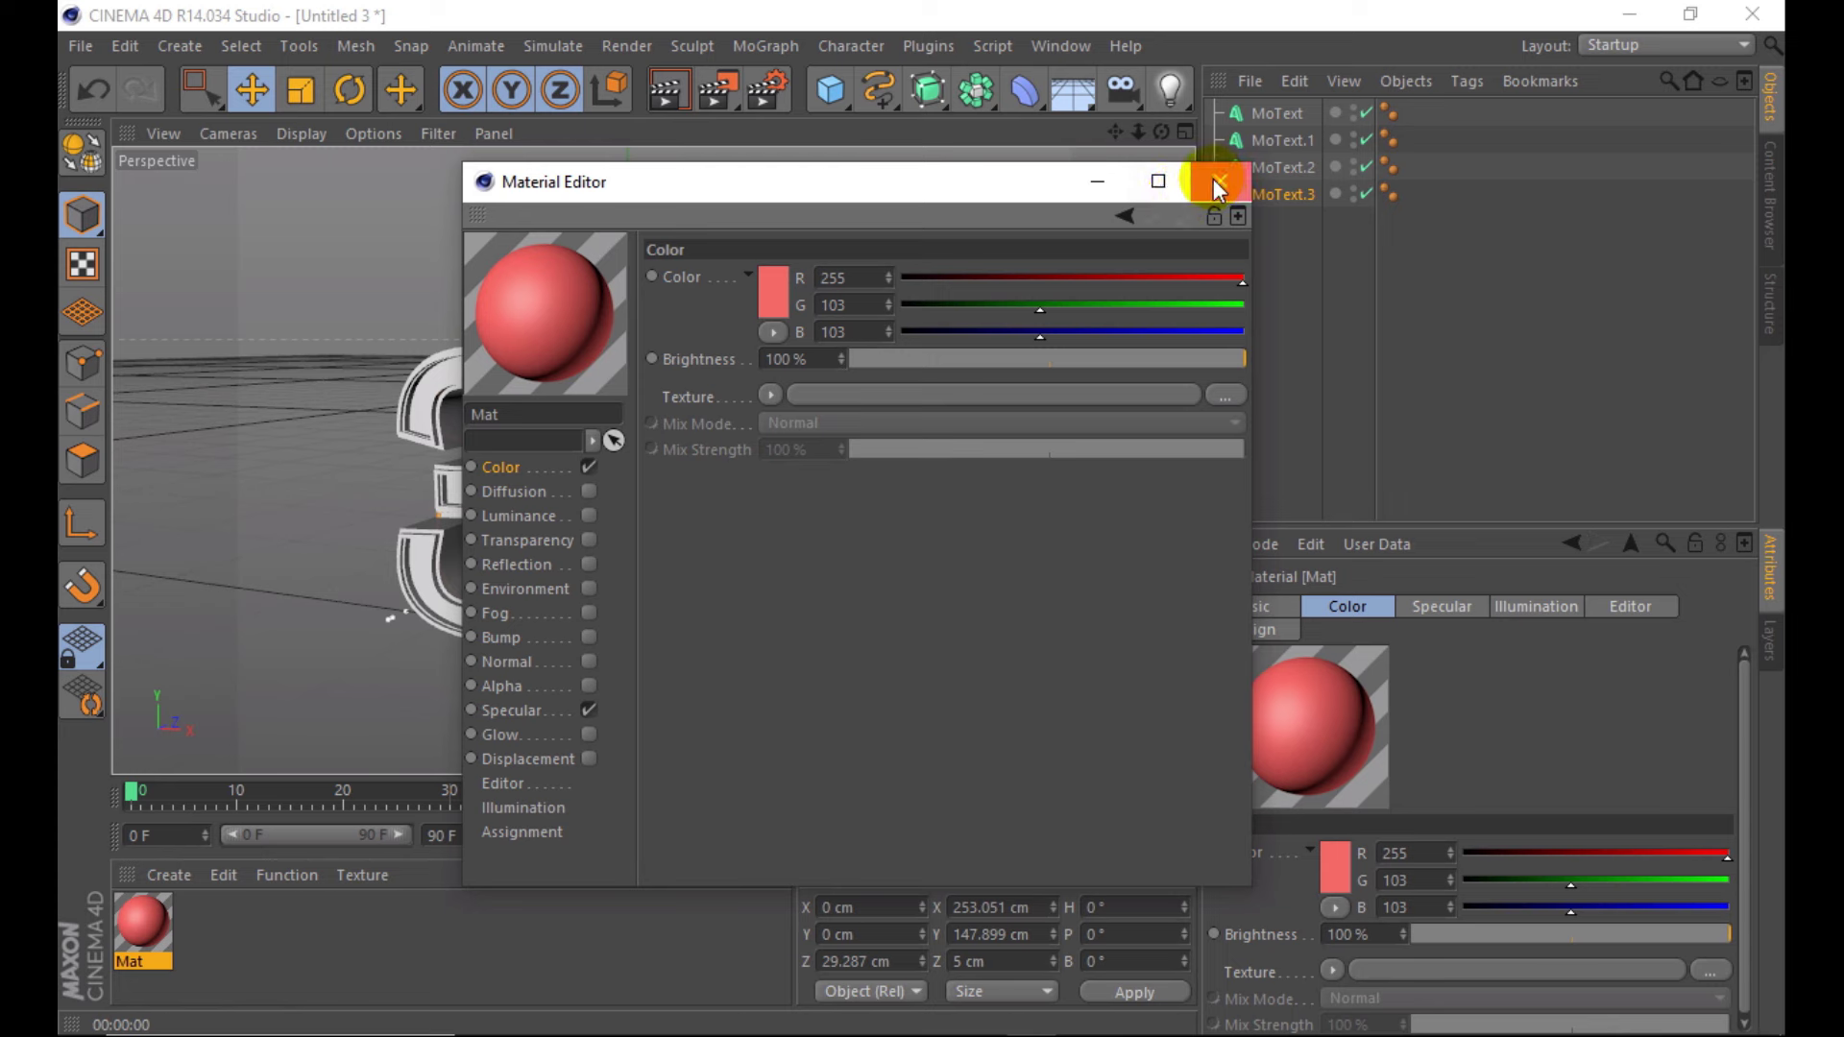
click(1215, 182)
mouse_move(130, 896)
mouse_down()
mouse_move(1254, 96)
mouse_move(892, 123)
mouse_up()
- Drag the red Mat material onto the front MoText object
drag(378, 121, 389, 100)
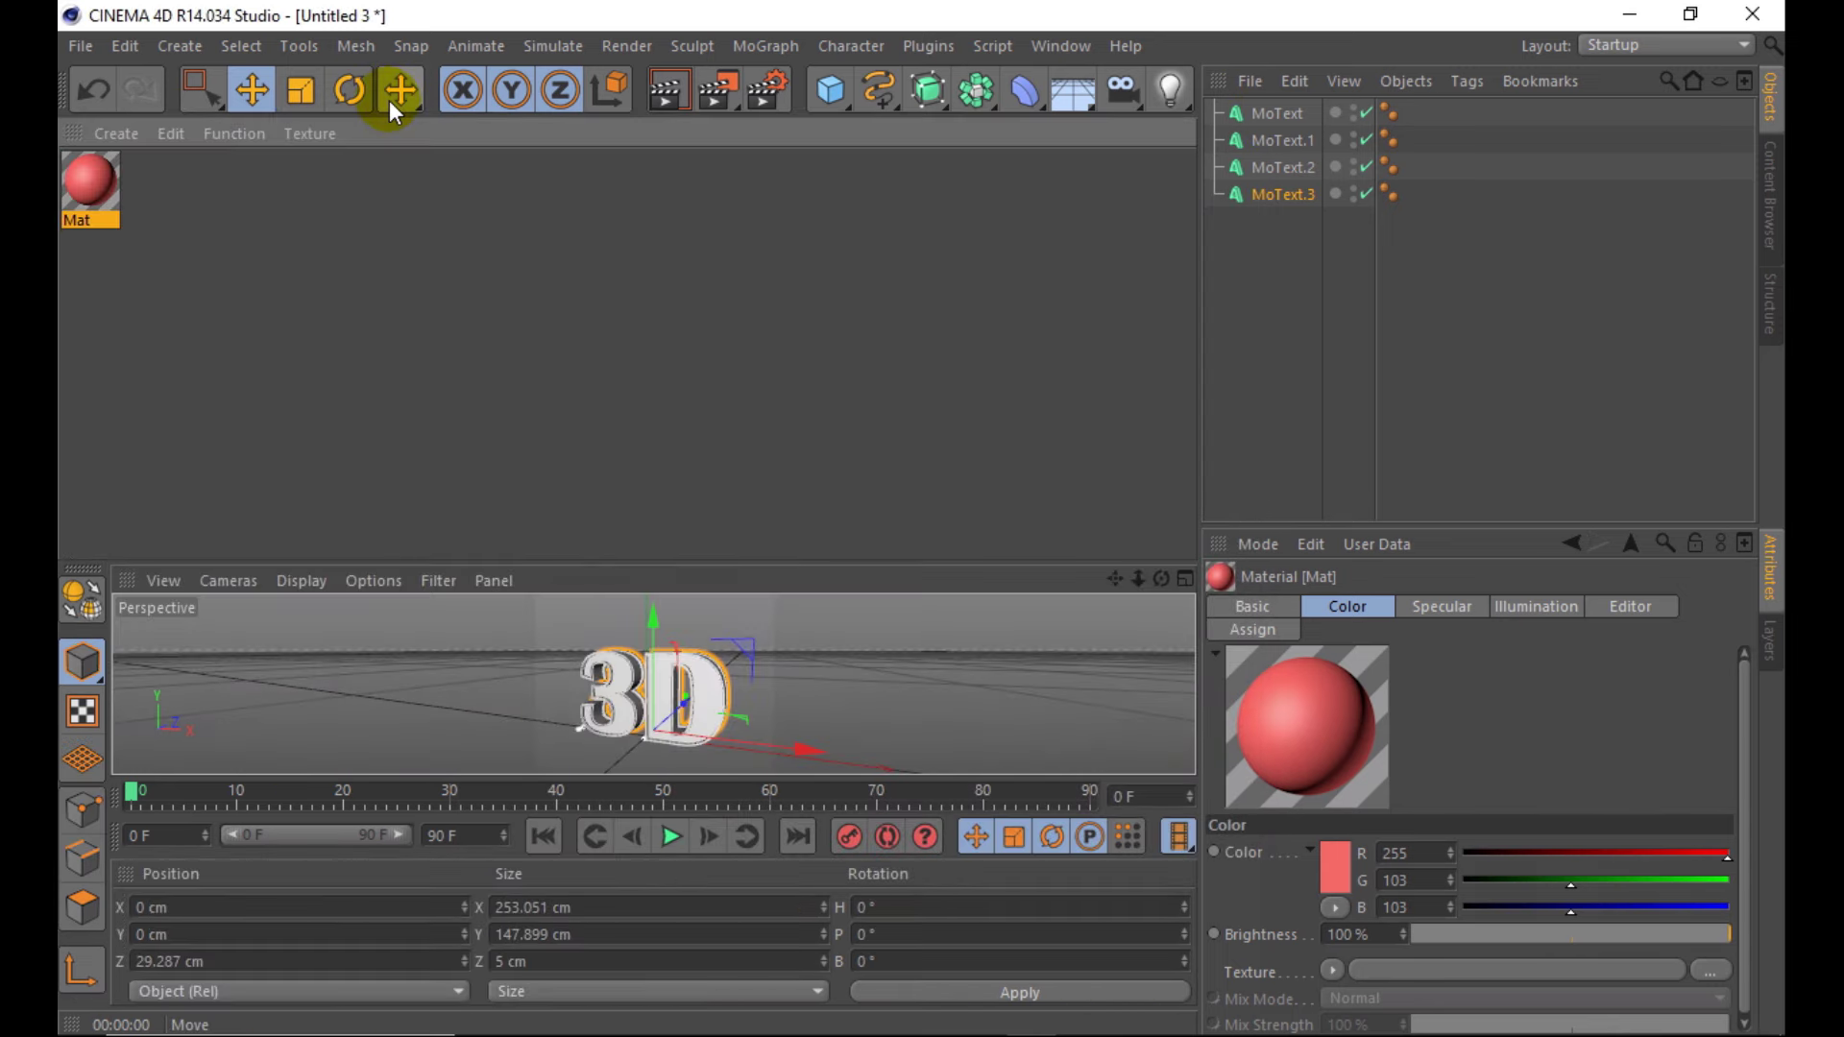
drag(130, 915, 670, 603)
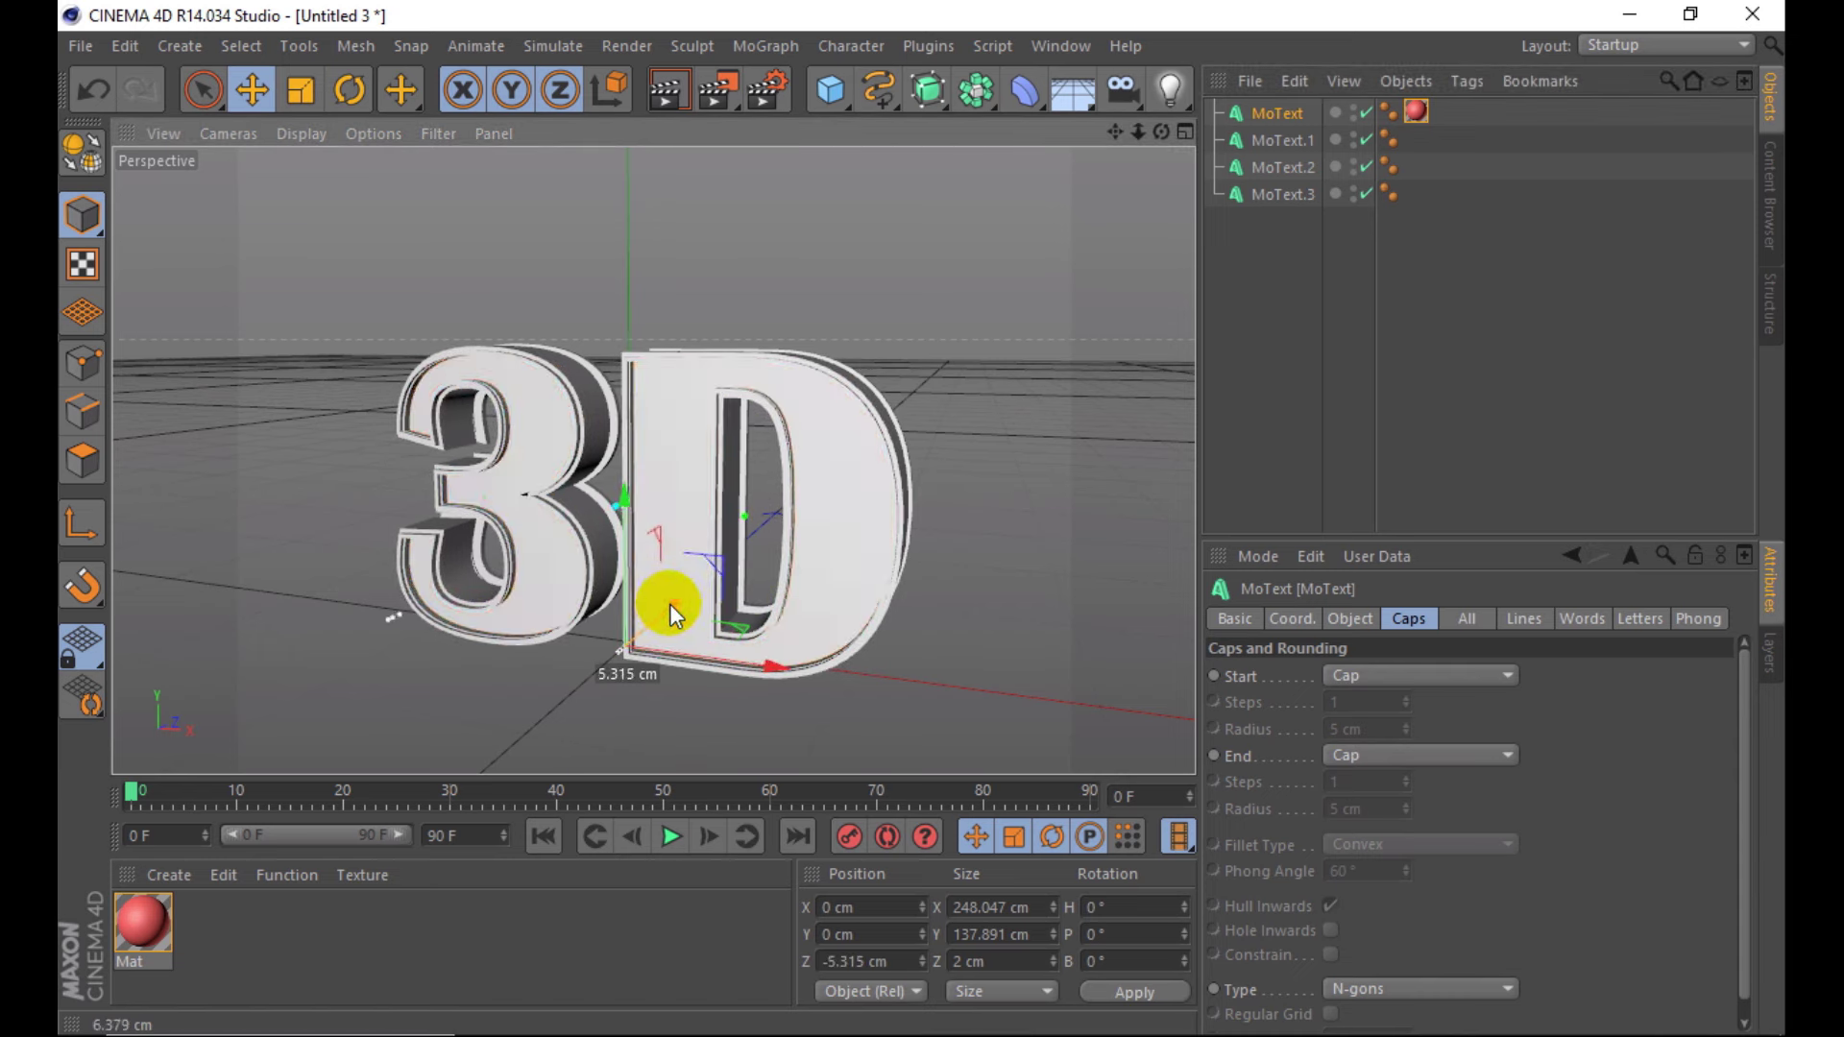
- Select the copied text layers and shift them along depth
click(1283, 194)
shift+click(1284, 141)
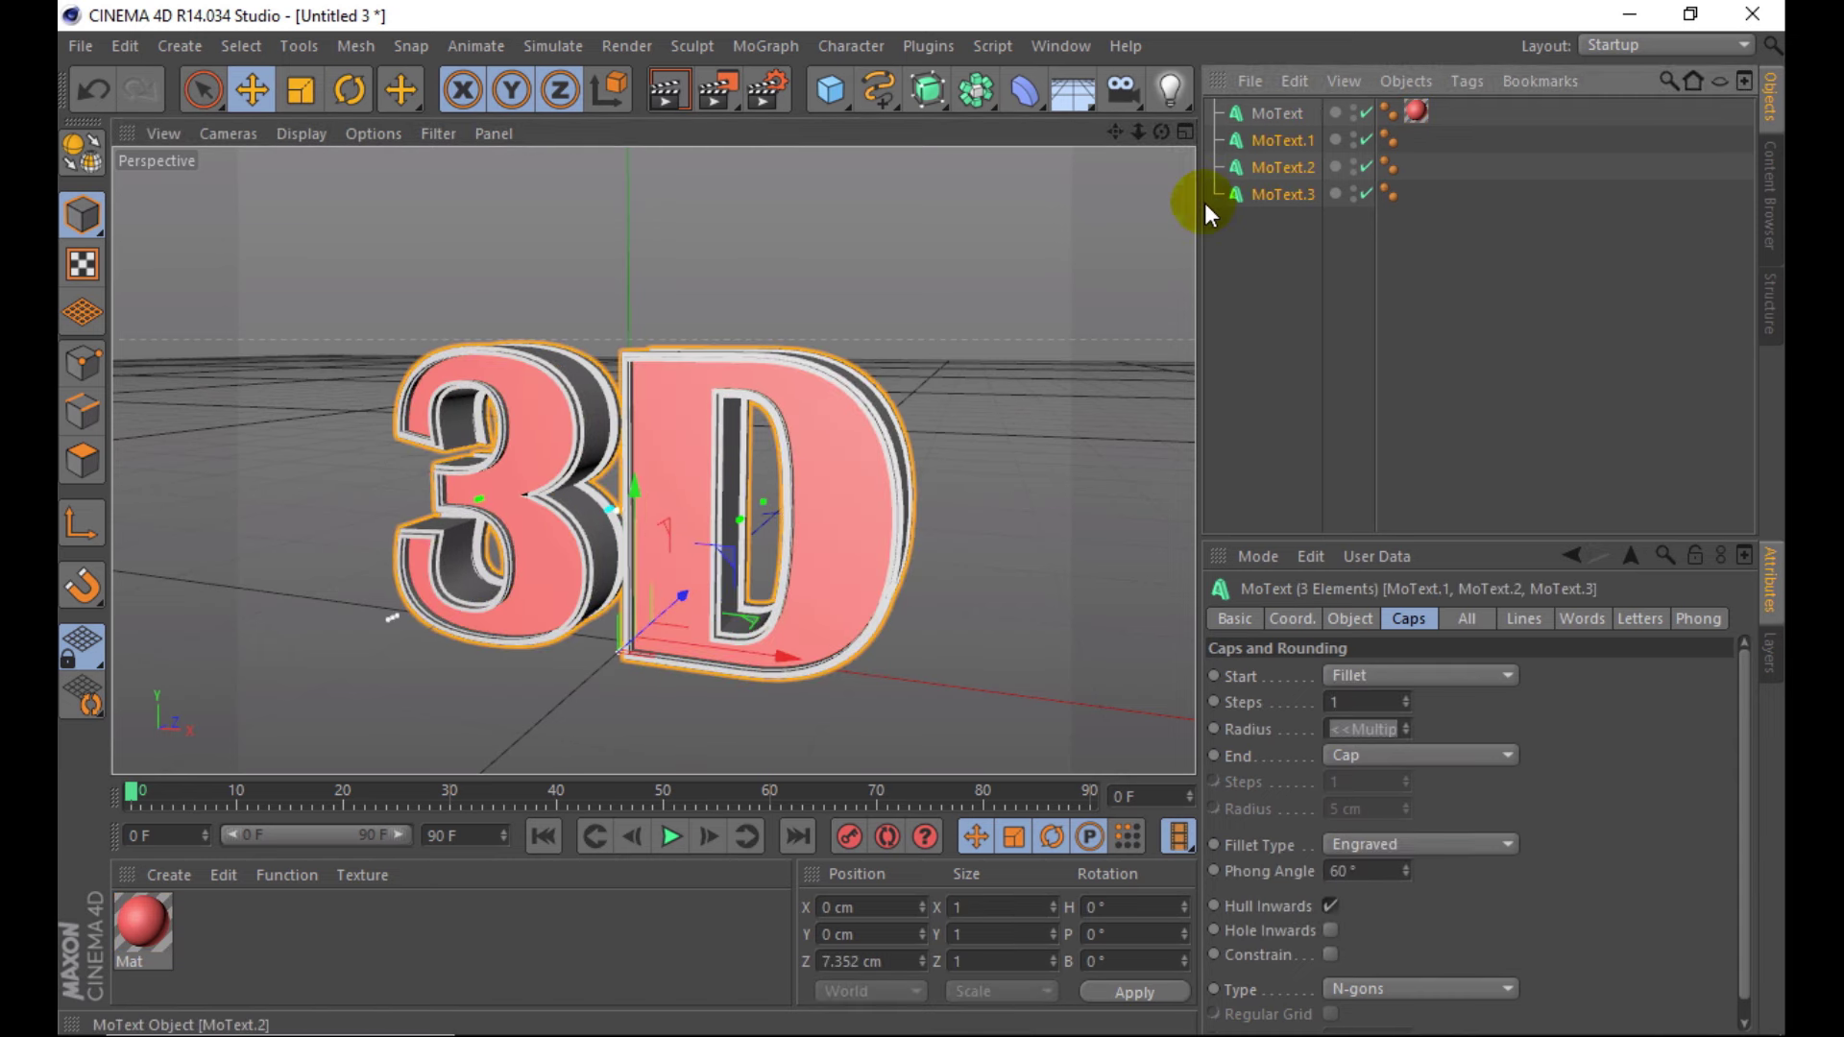
drag(706, 569, 676, 596)
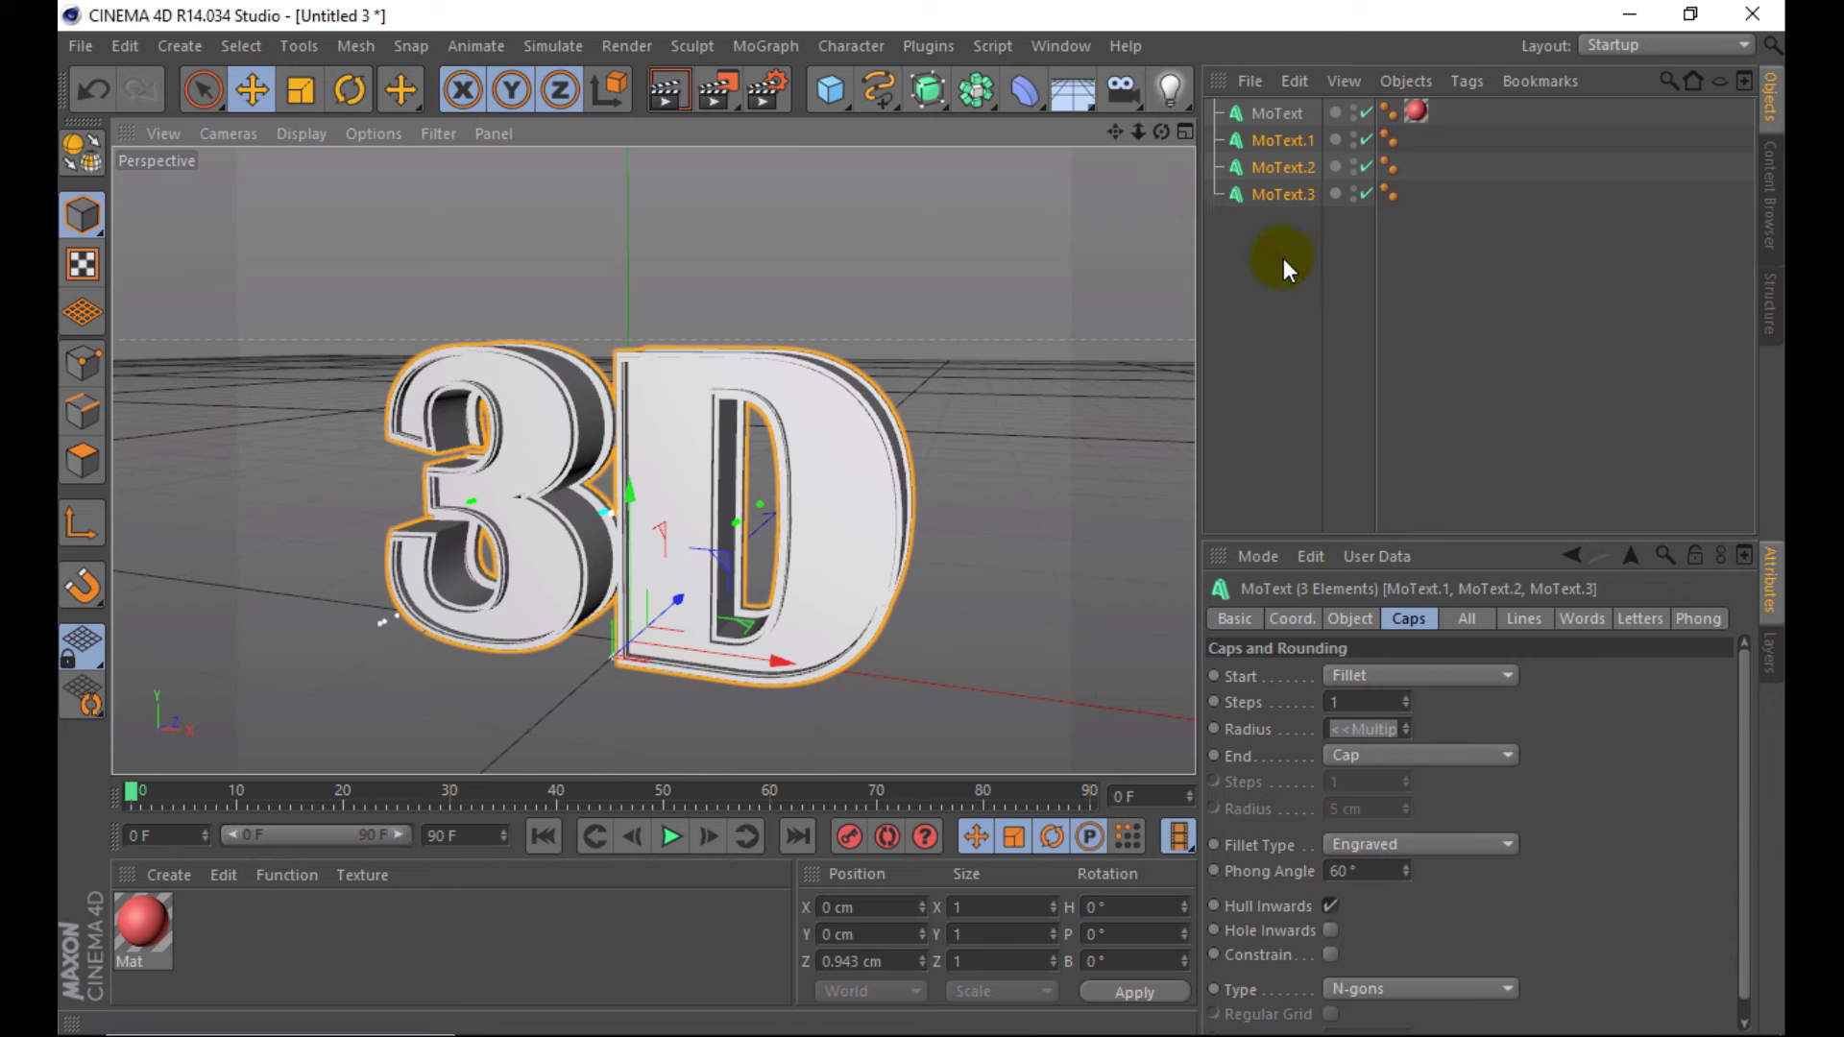
- Give MoText.1 and MoText.2 filleted end caps
click(1283, 167)
shift+click(1282, 167)
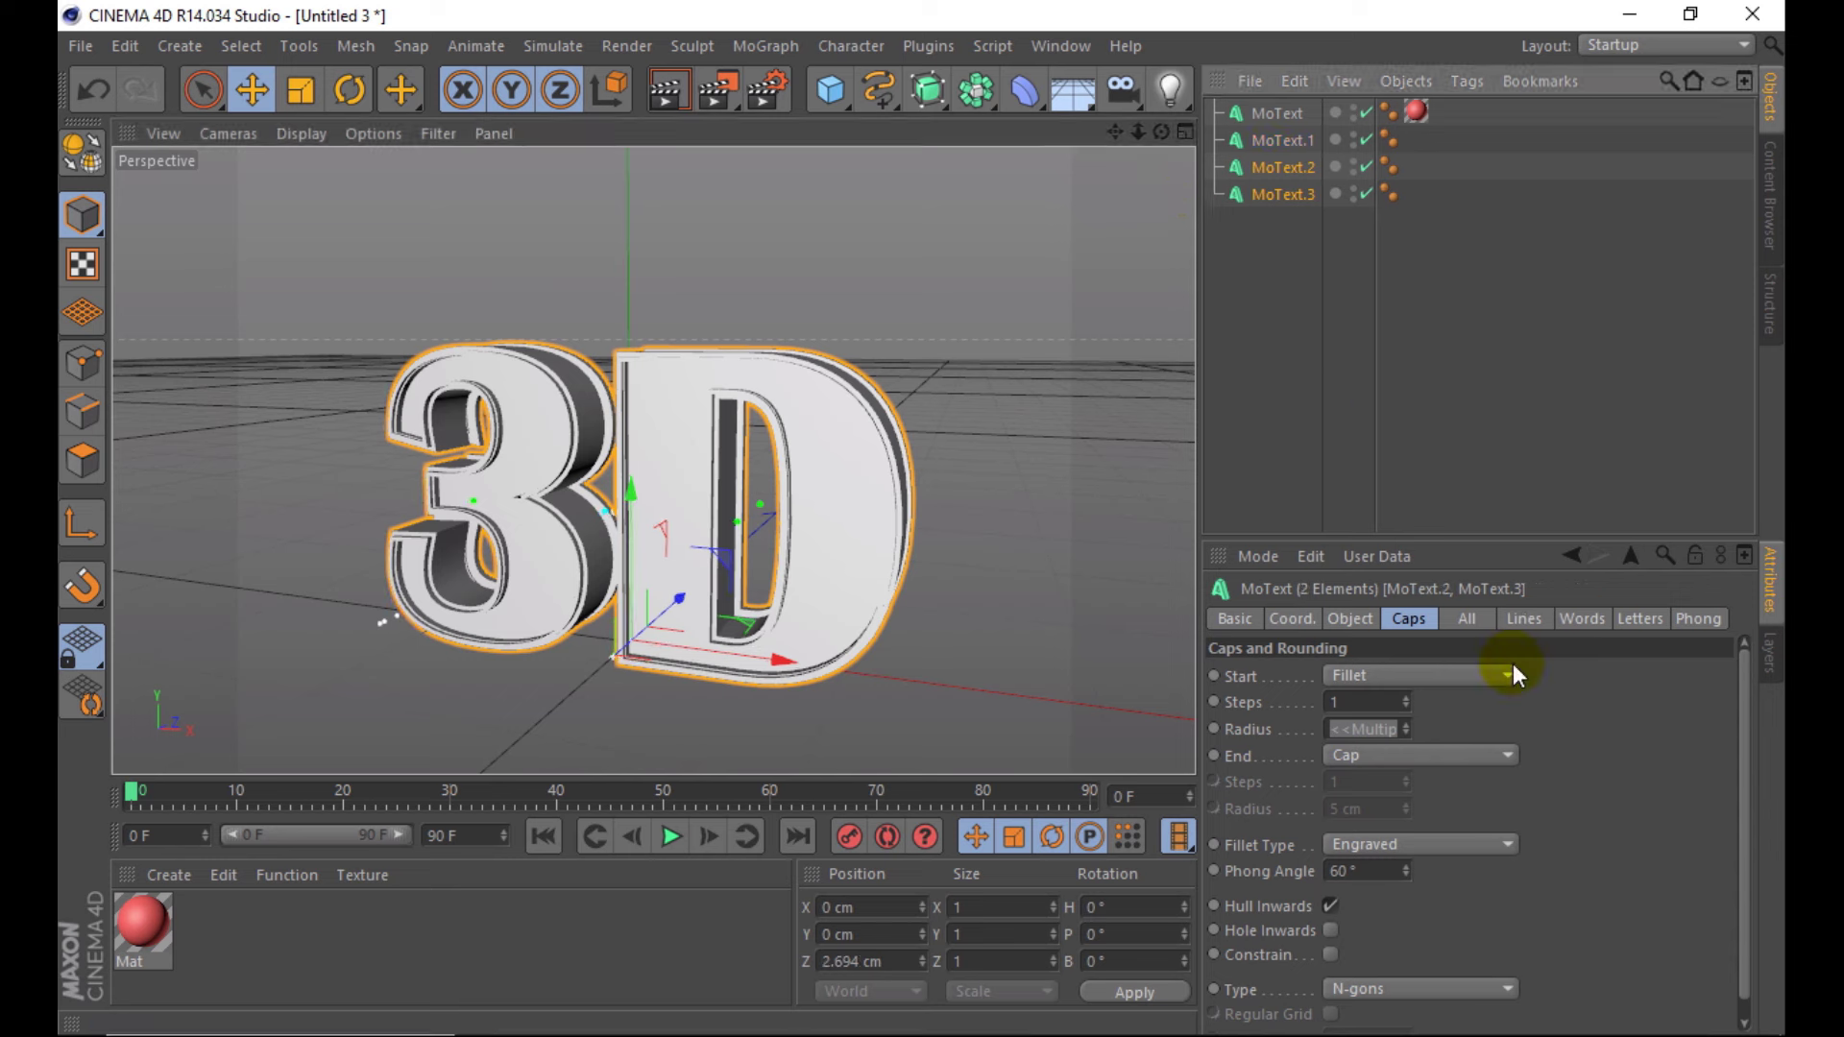
click(1389, 140)
shift+click(1389, 167)
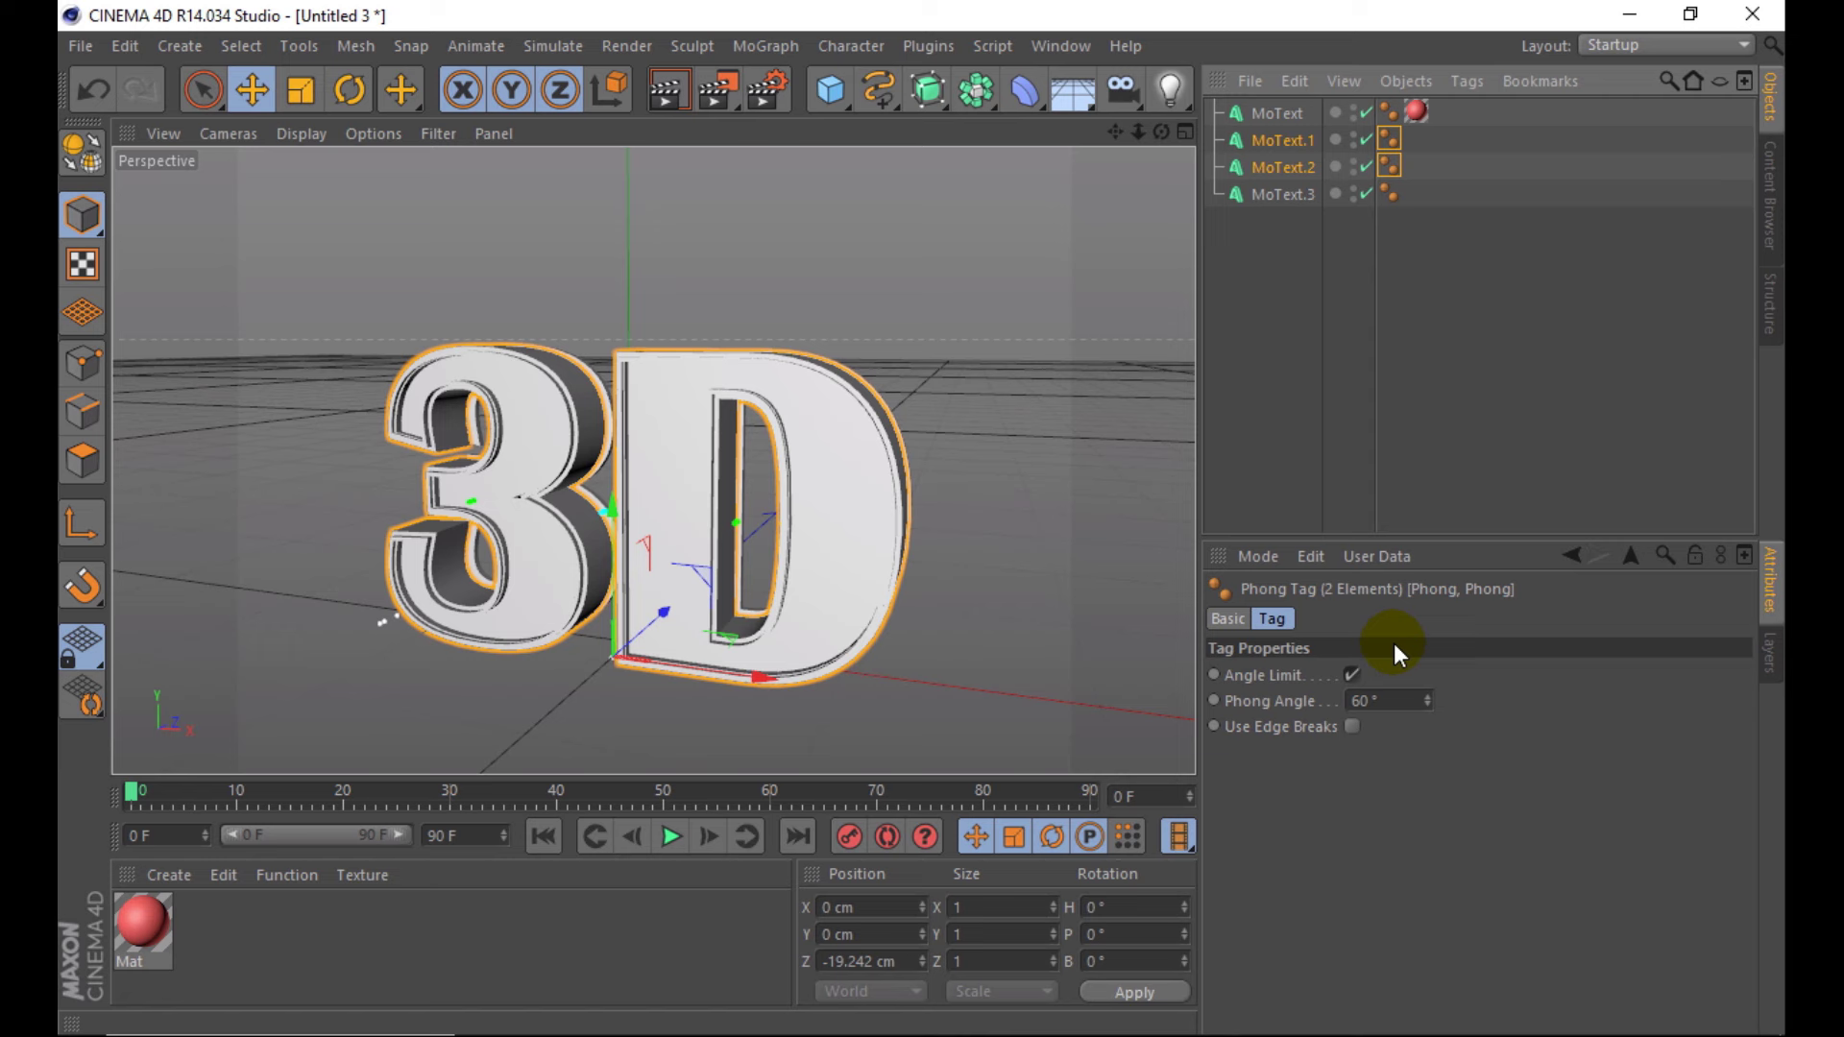
click(1310, 139)
click(1414, 758)
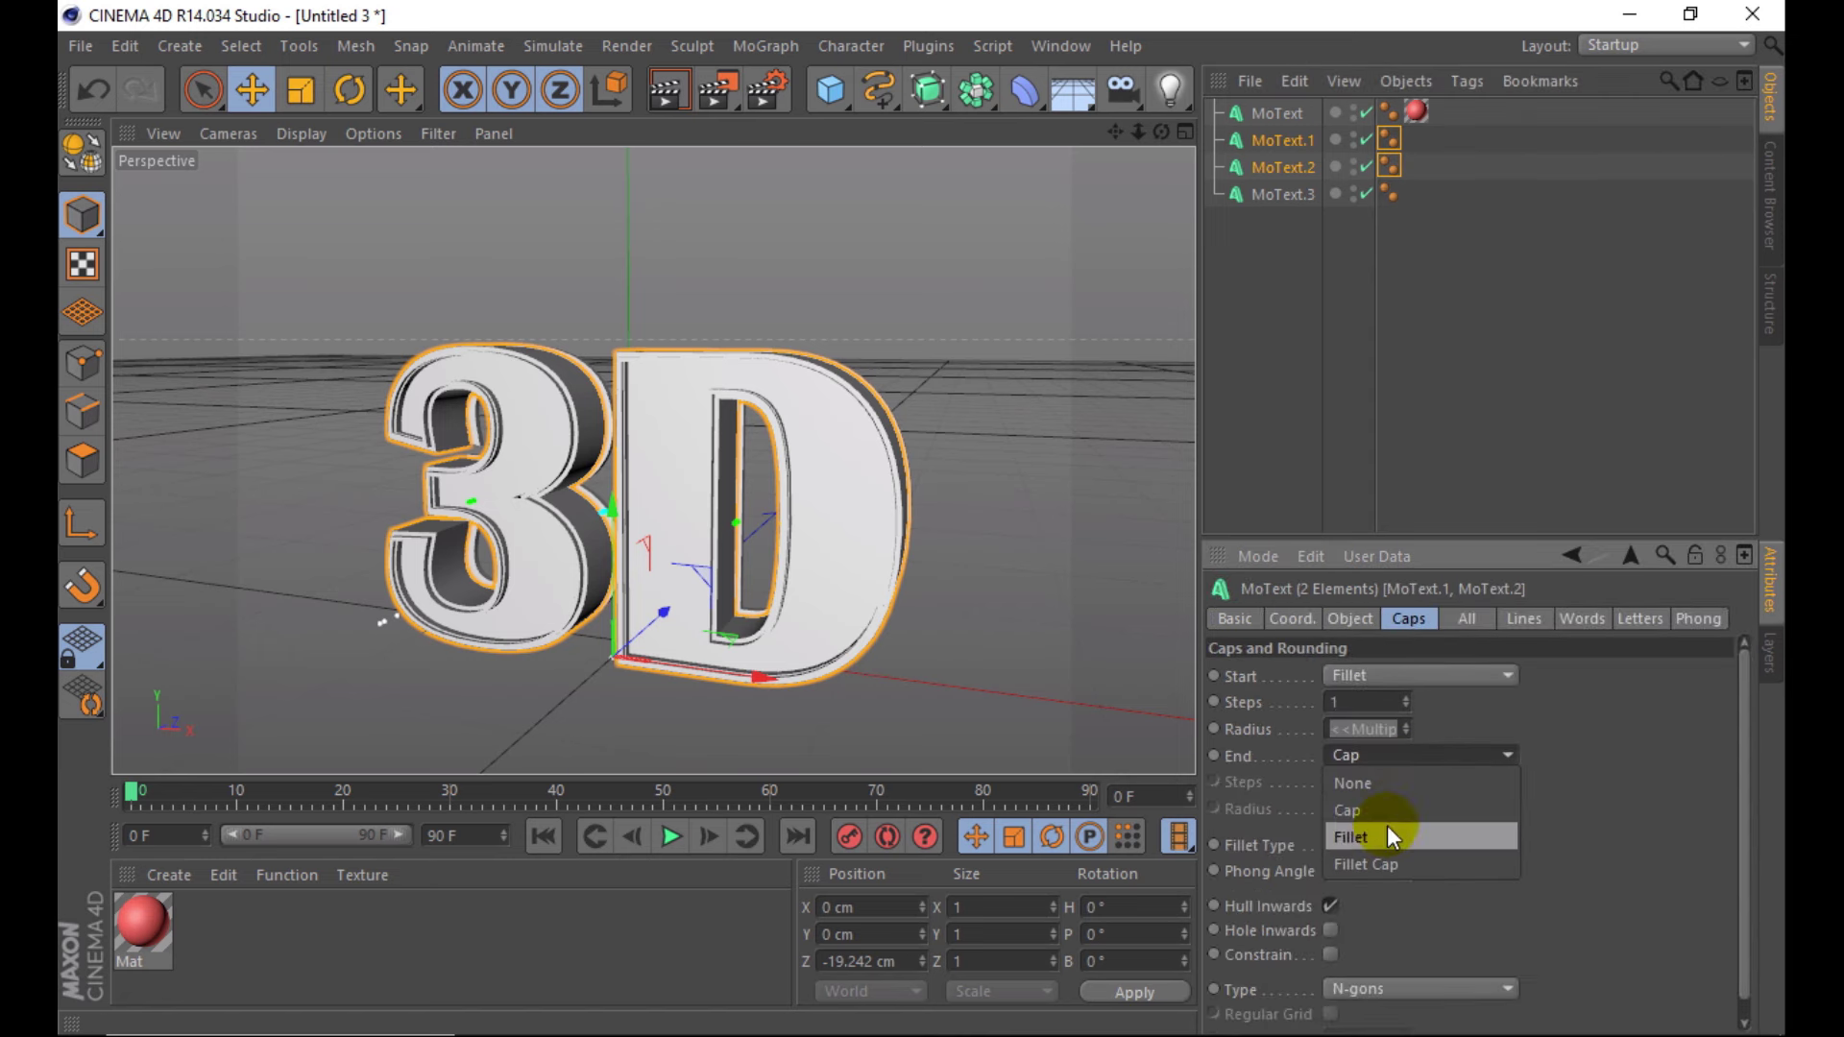
click(1387, 832)
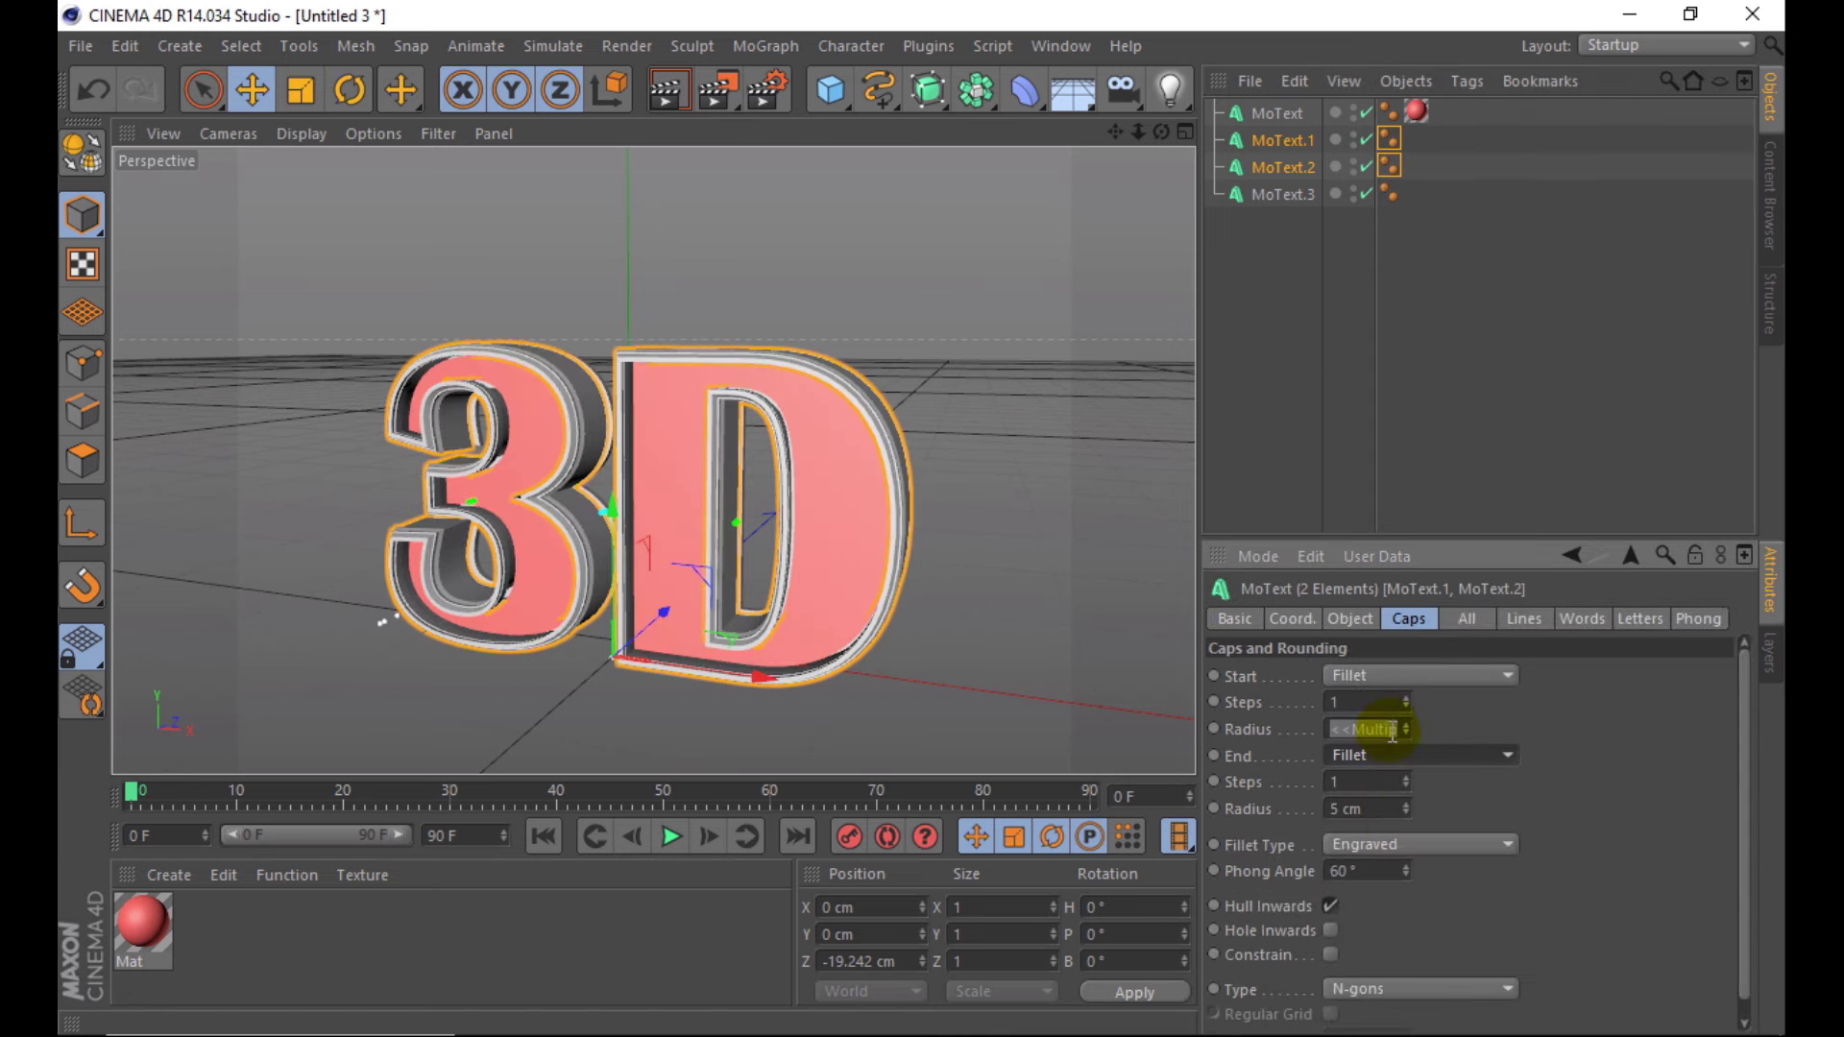
- Push the thin front layer MoText.3 forward along Z and preview the render
click(1271, 198)
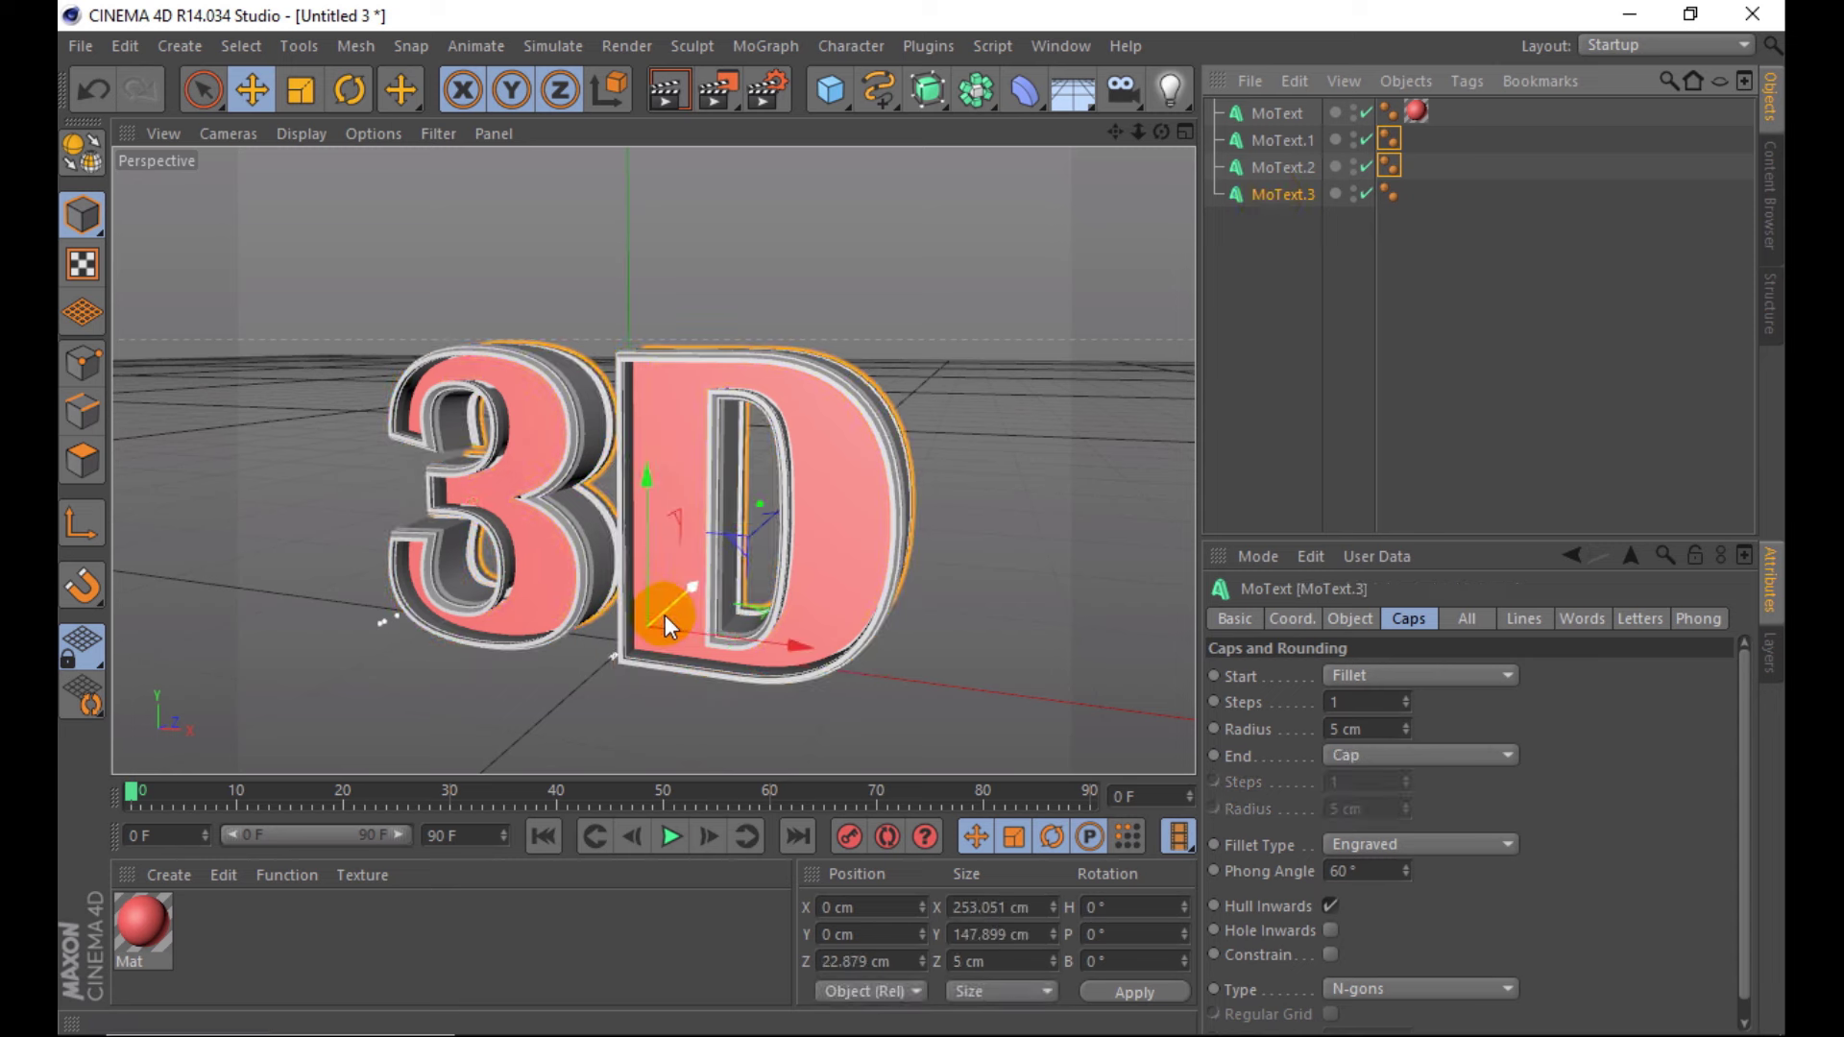
drag(677, 598, 678, 596)
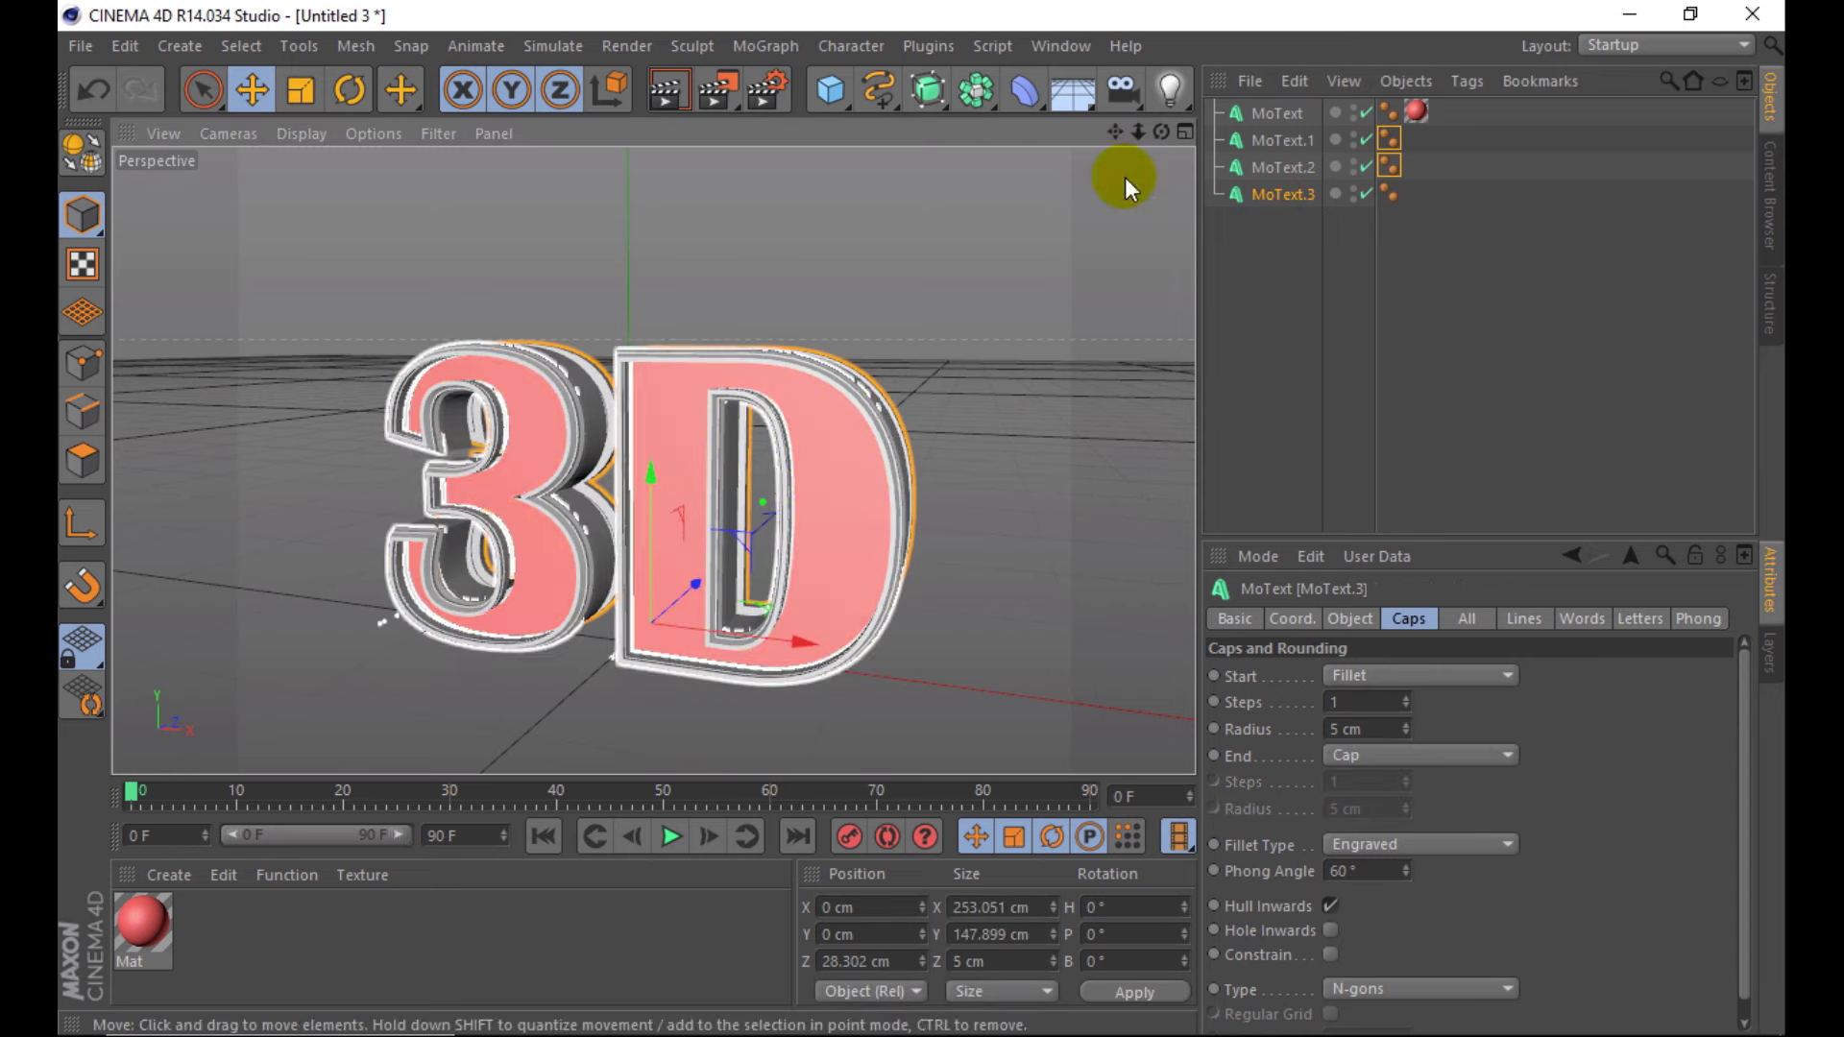
drag(1159, 135, 707, 419)
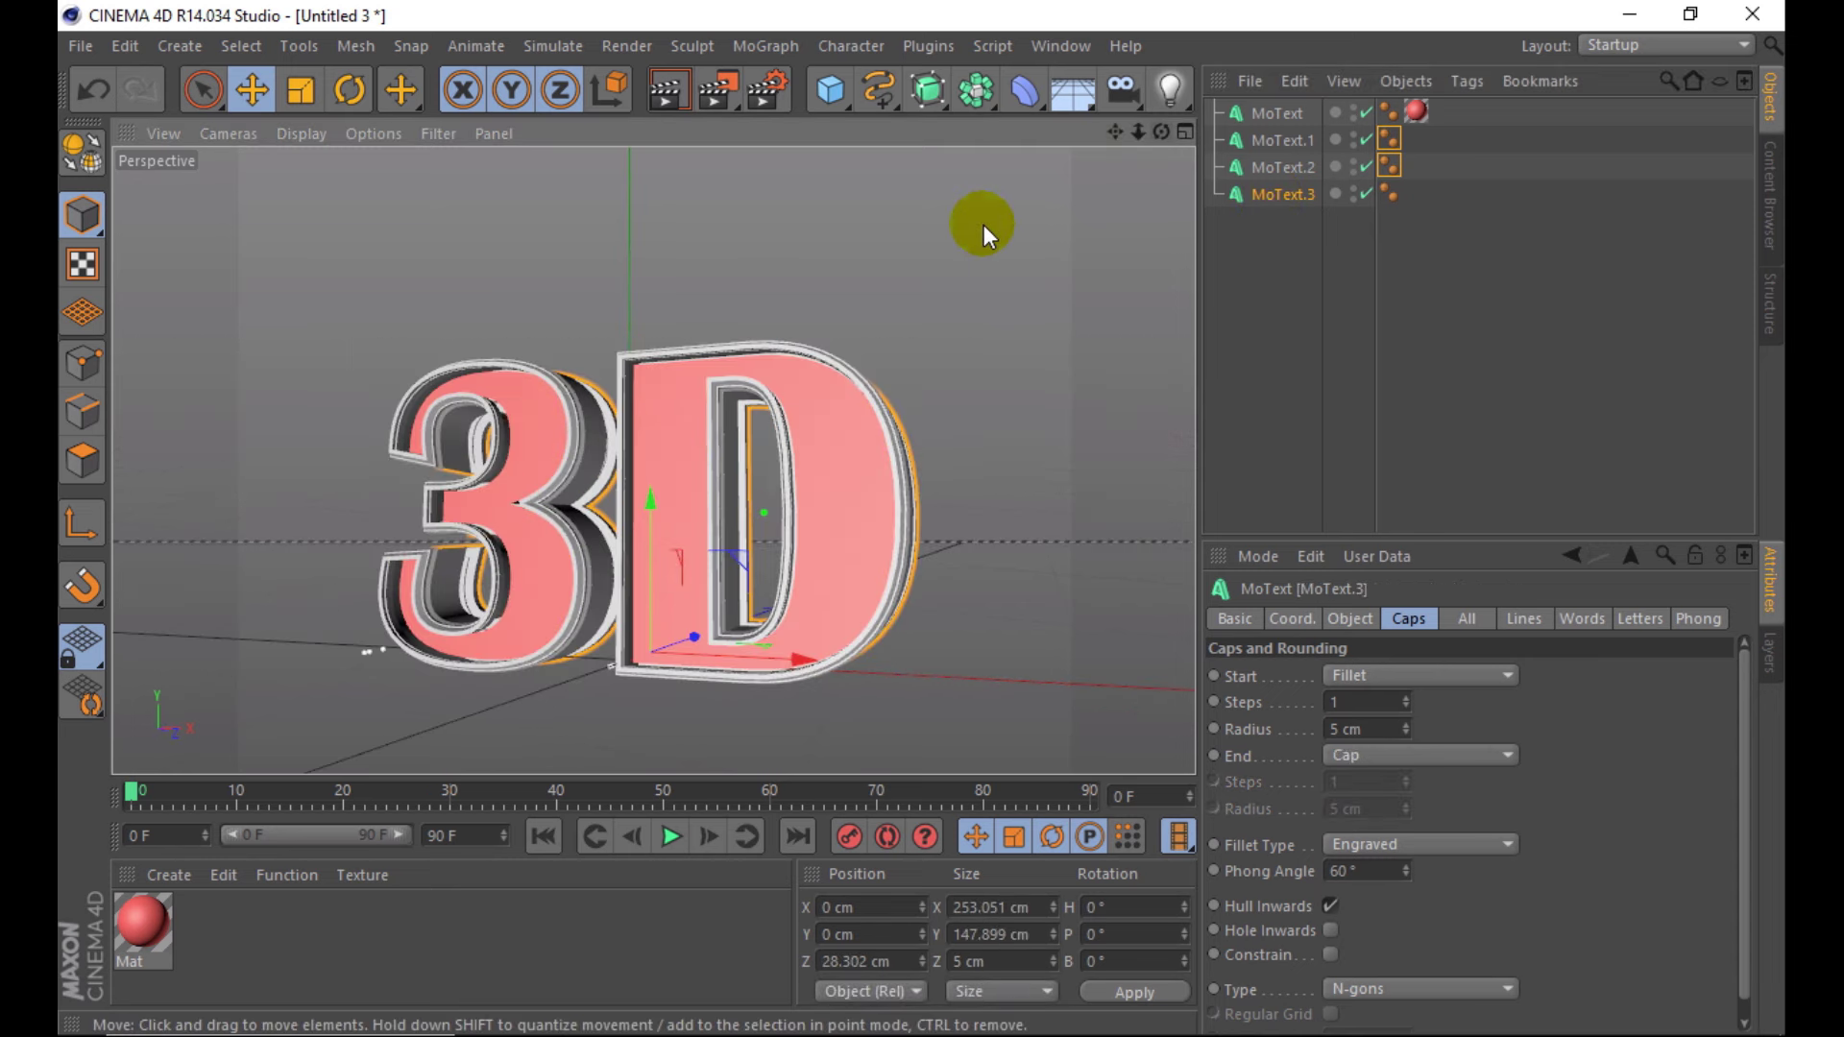
click(676, 82)
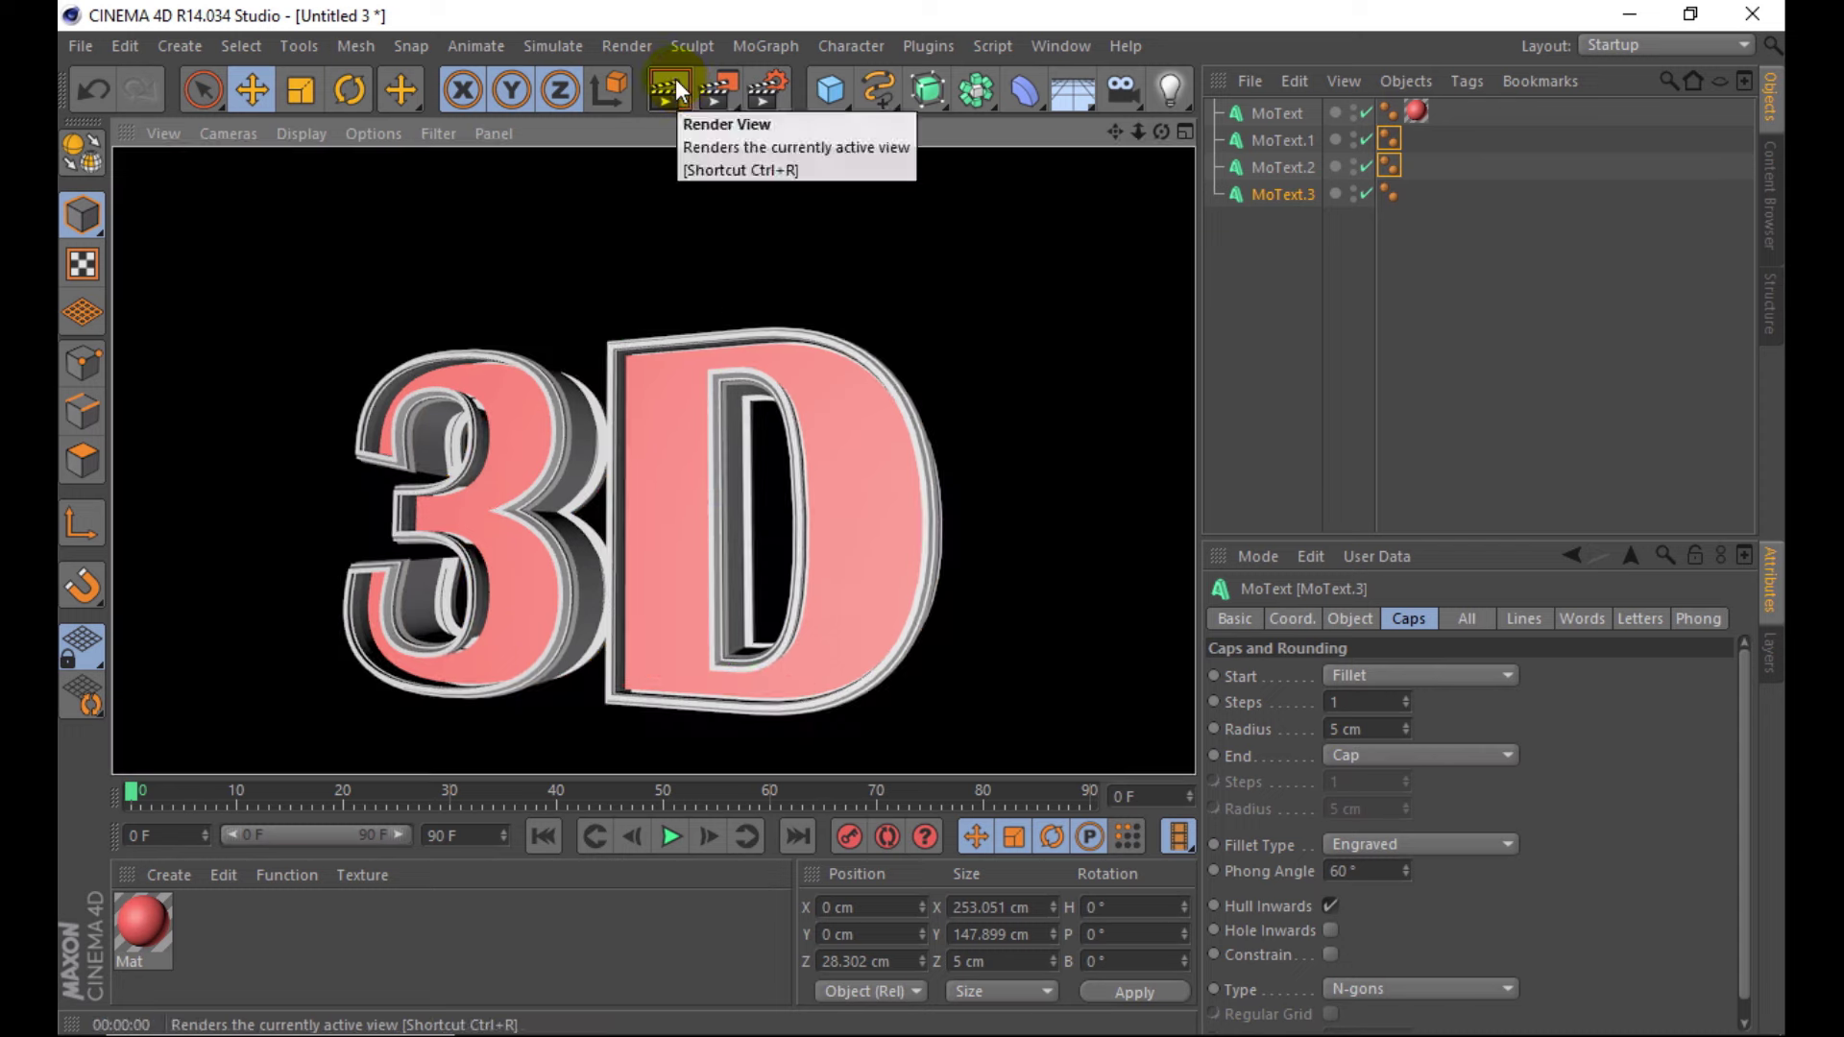
scroll(828, 373, up, 3)
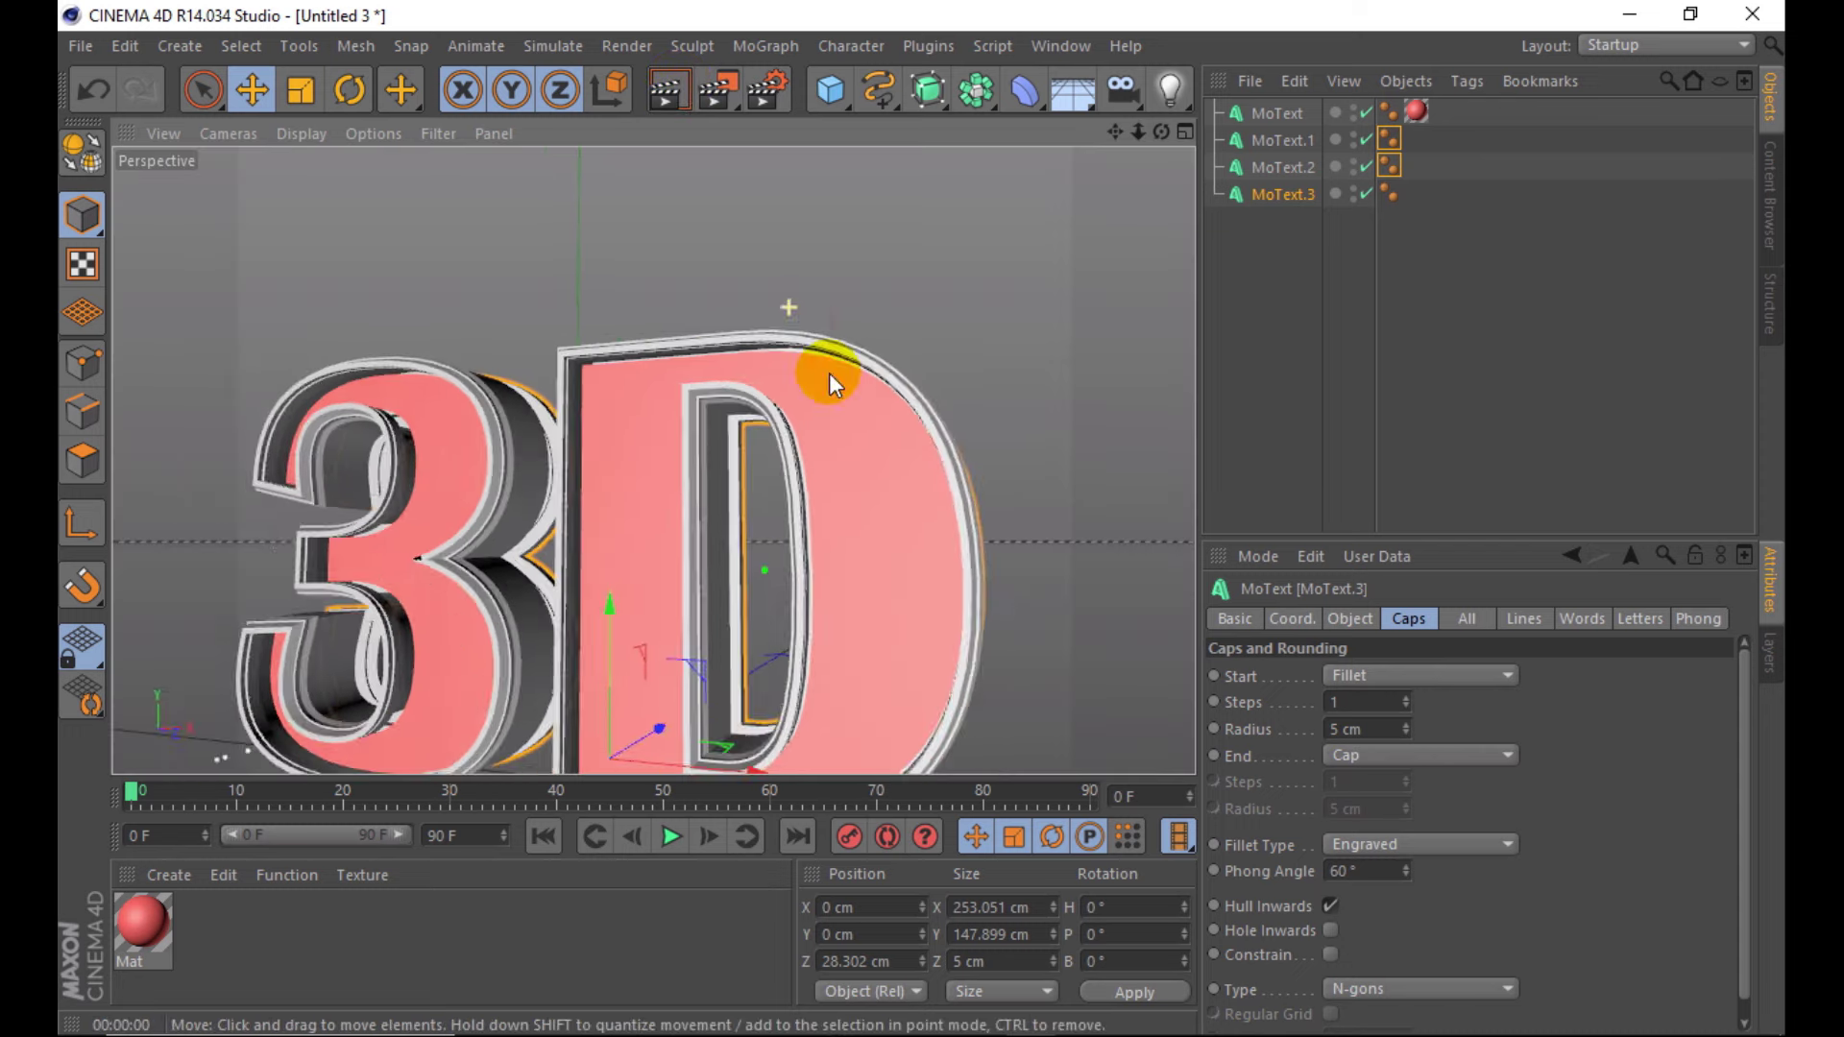
- Raise MoText.2's start fillet radius to 5 cm, nudge it forward on Z, and render on black
click(1302, 161)
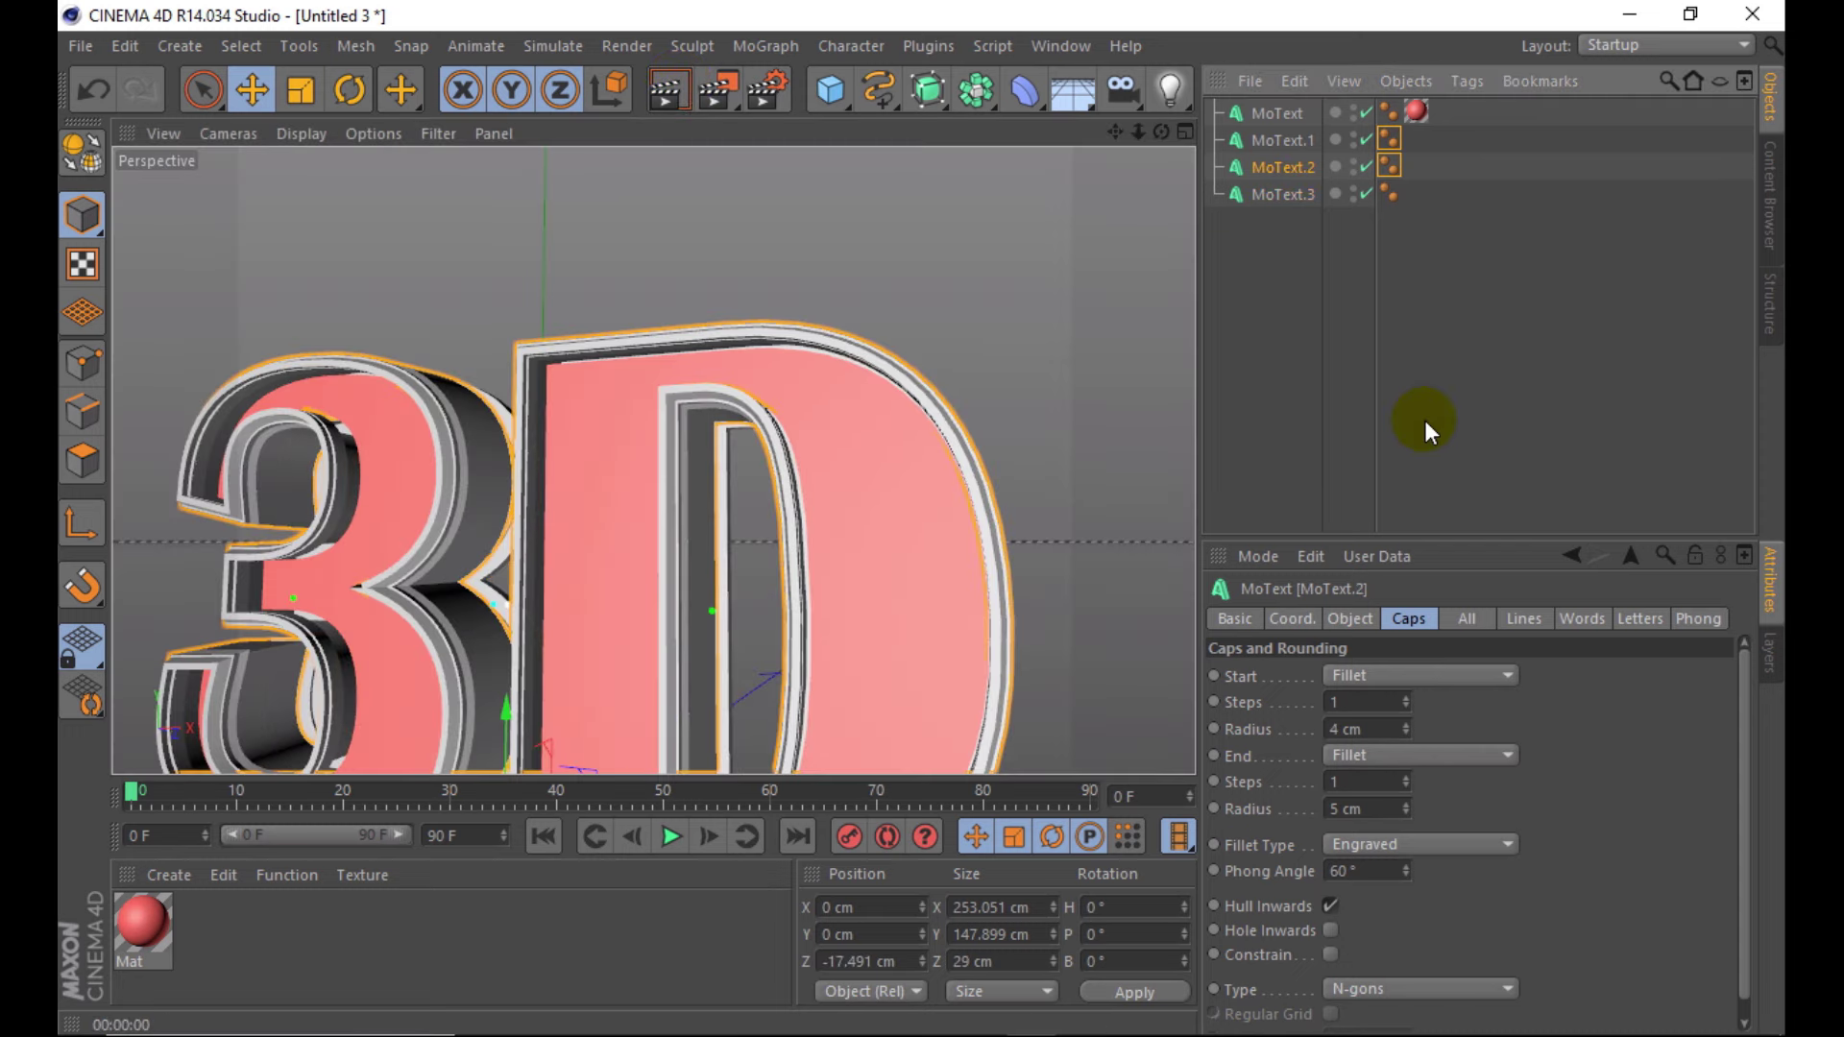
click(1407, 723)
alt+drag(941, 459, 804, 402)
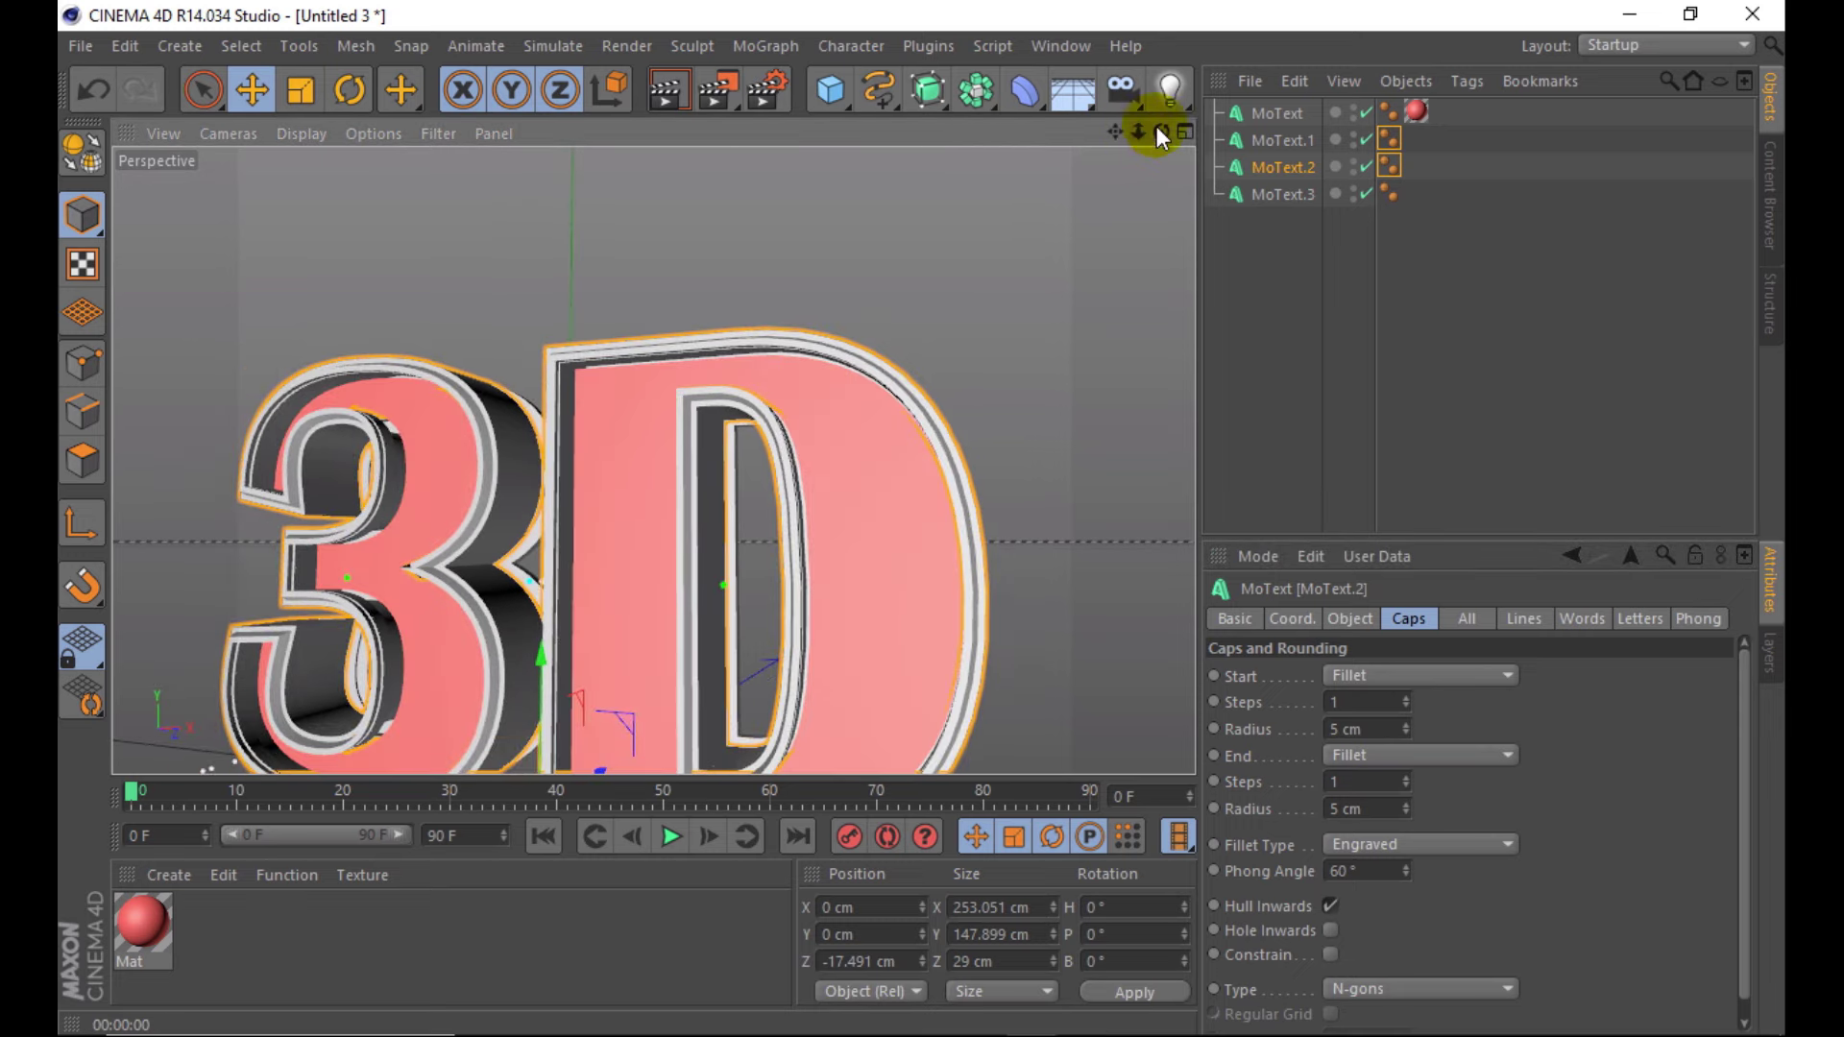
drag(1161, 132, 1085, 201)
alt+drag(878, 442, 764, 549)
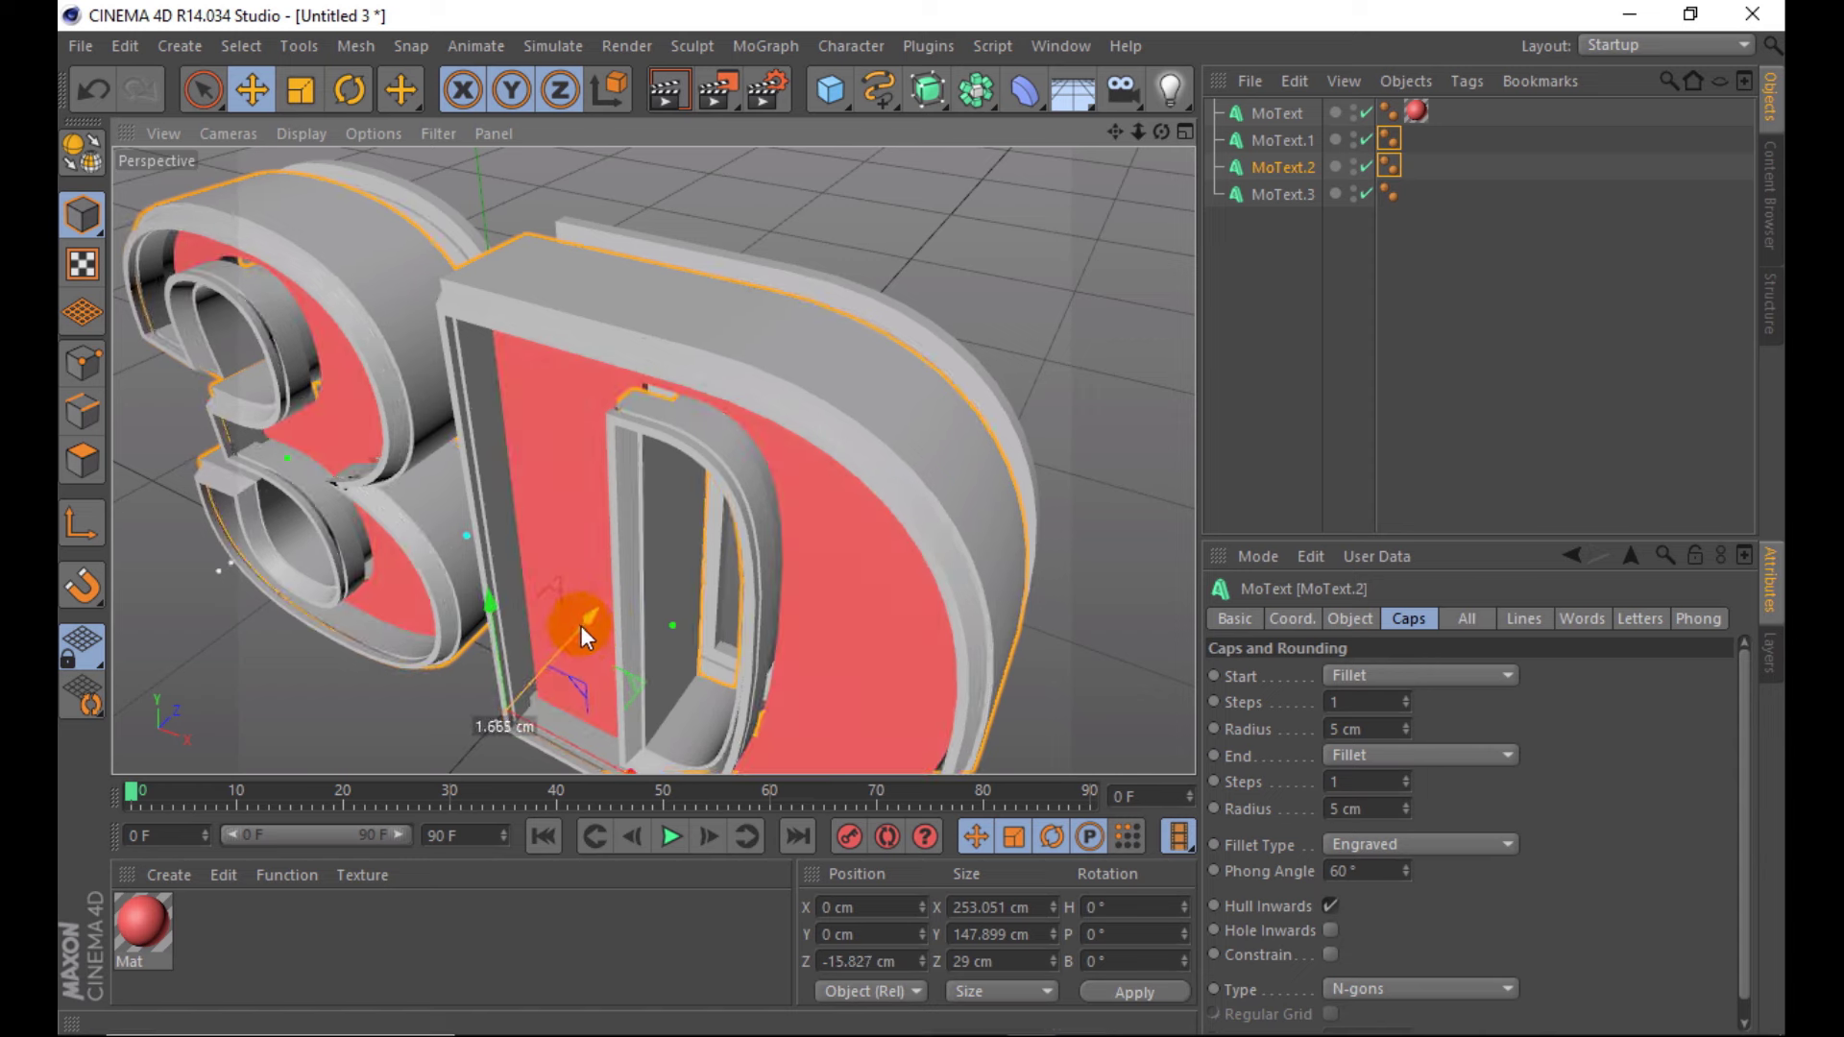
alt+drag(619, 654, 1041, 350)
drag(1153, 130, 615, 182)
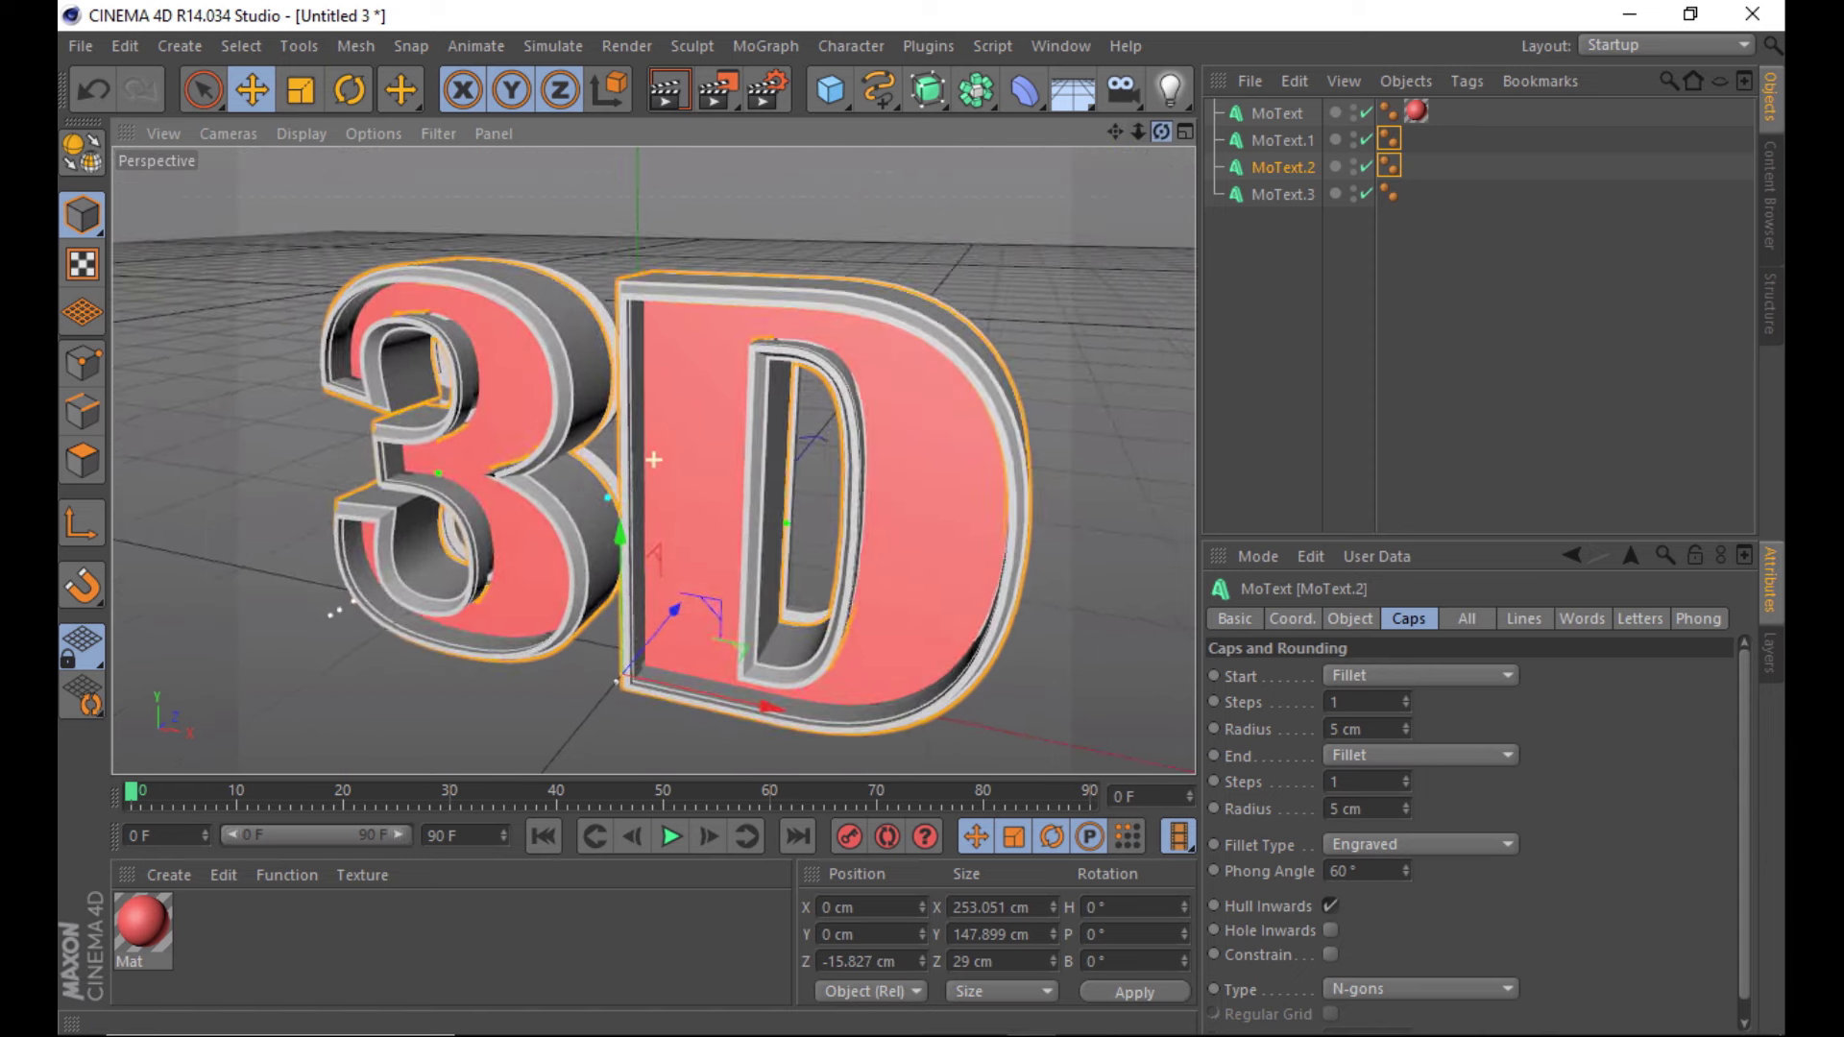
click(676, 89)
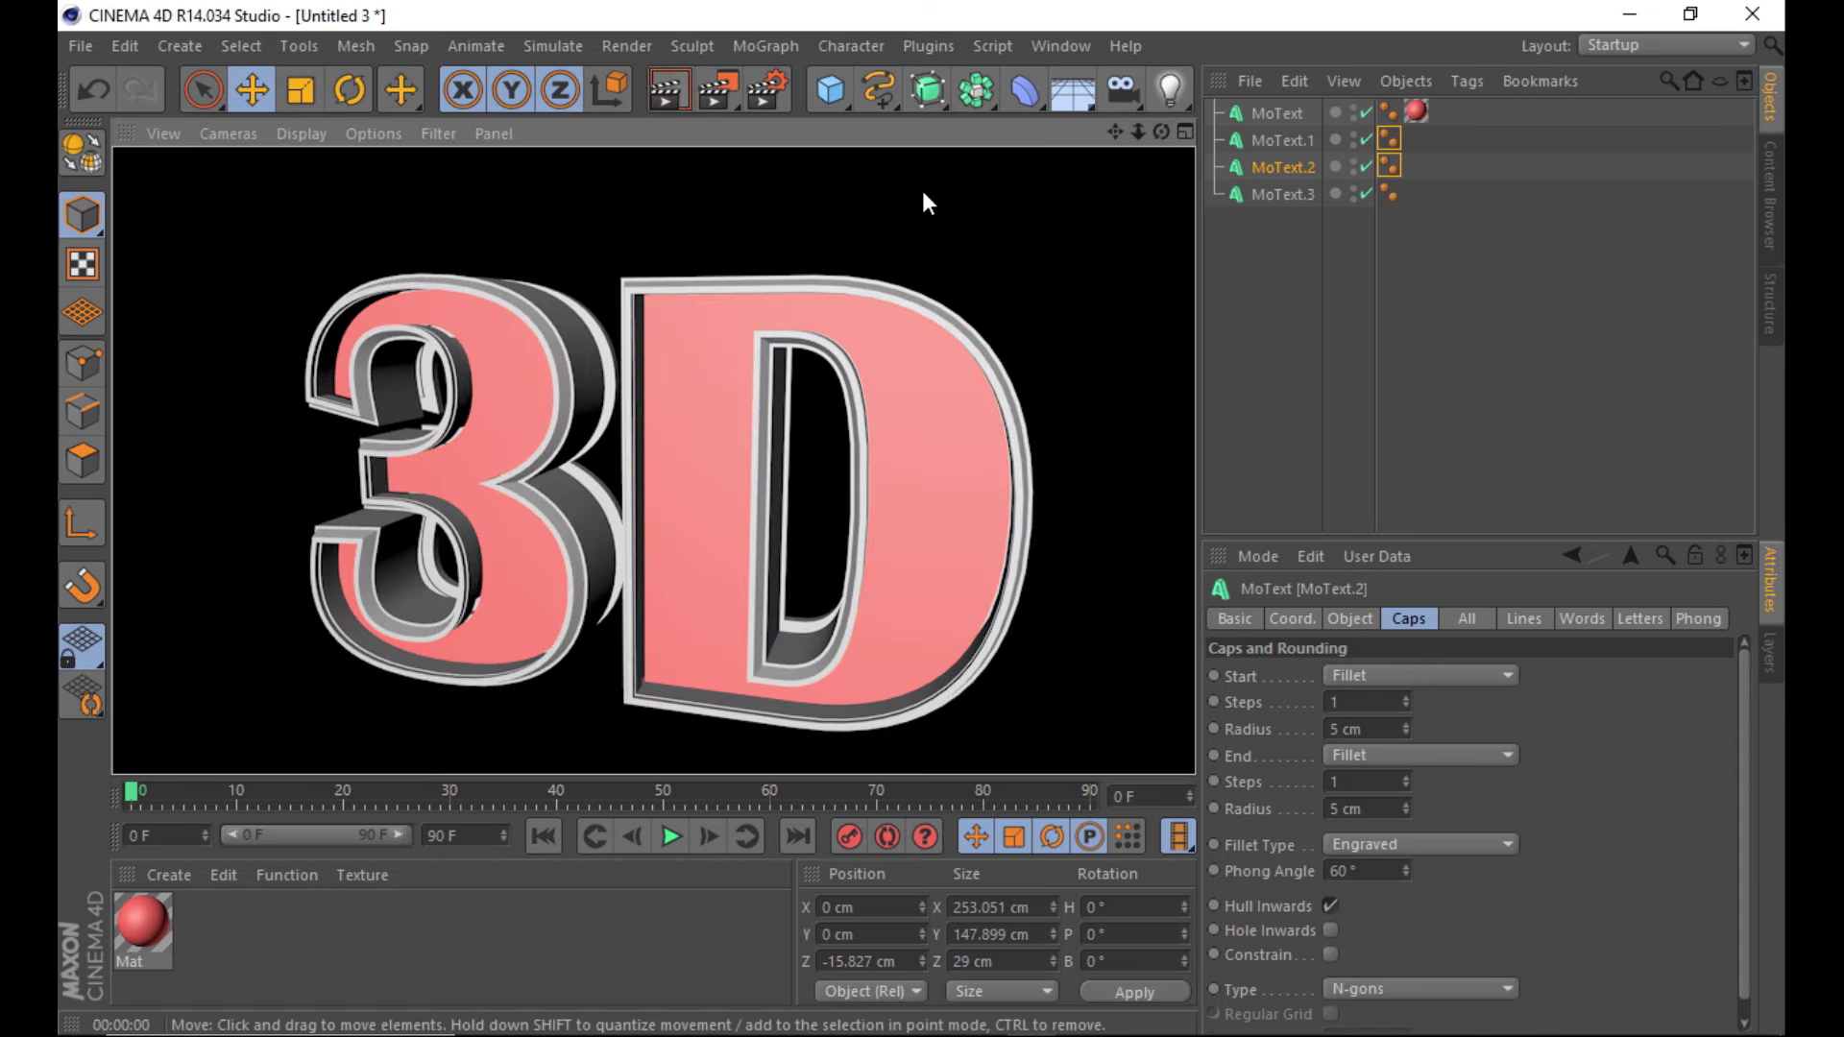
click(1159, 99)
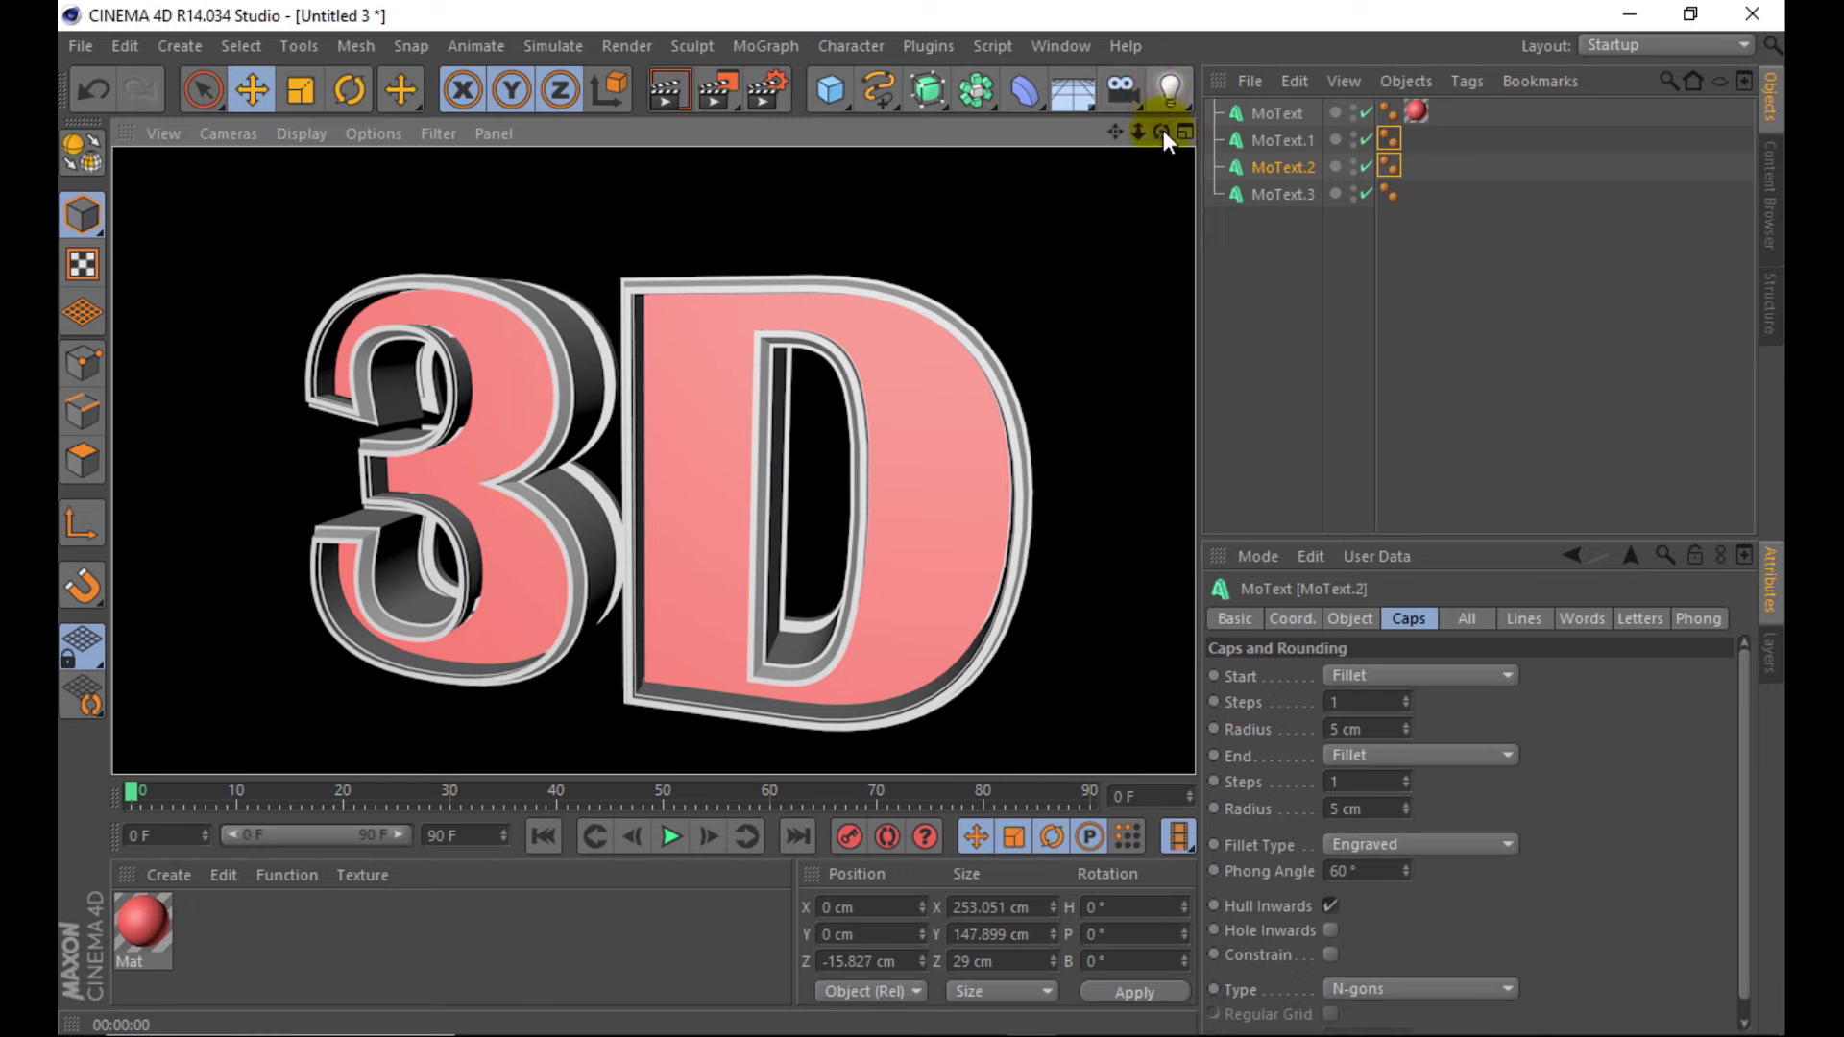
- Orbit close to the text sides and step through the MoText layers to MoText.3
drag(1163, 130, 971, 346)
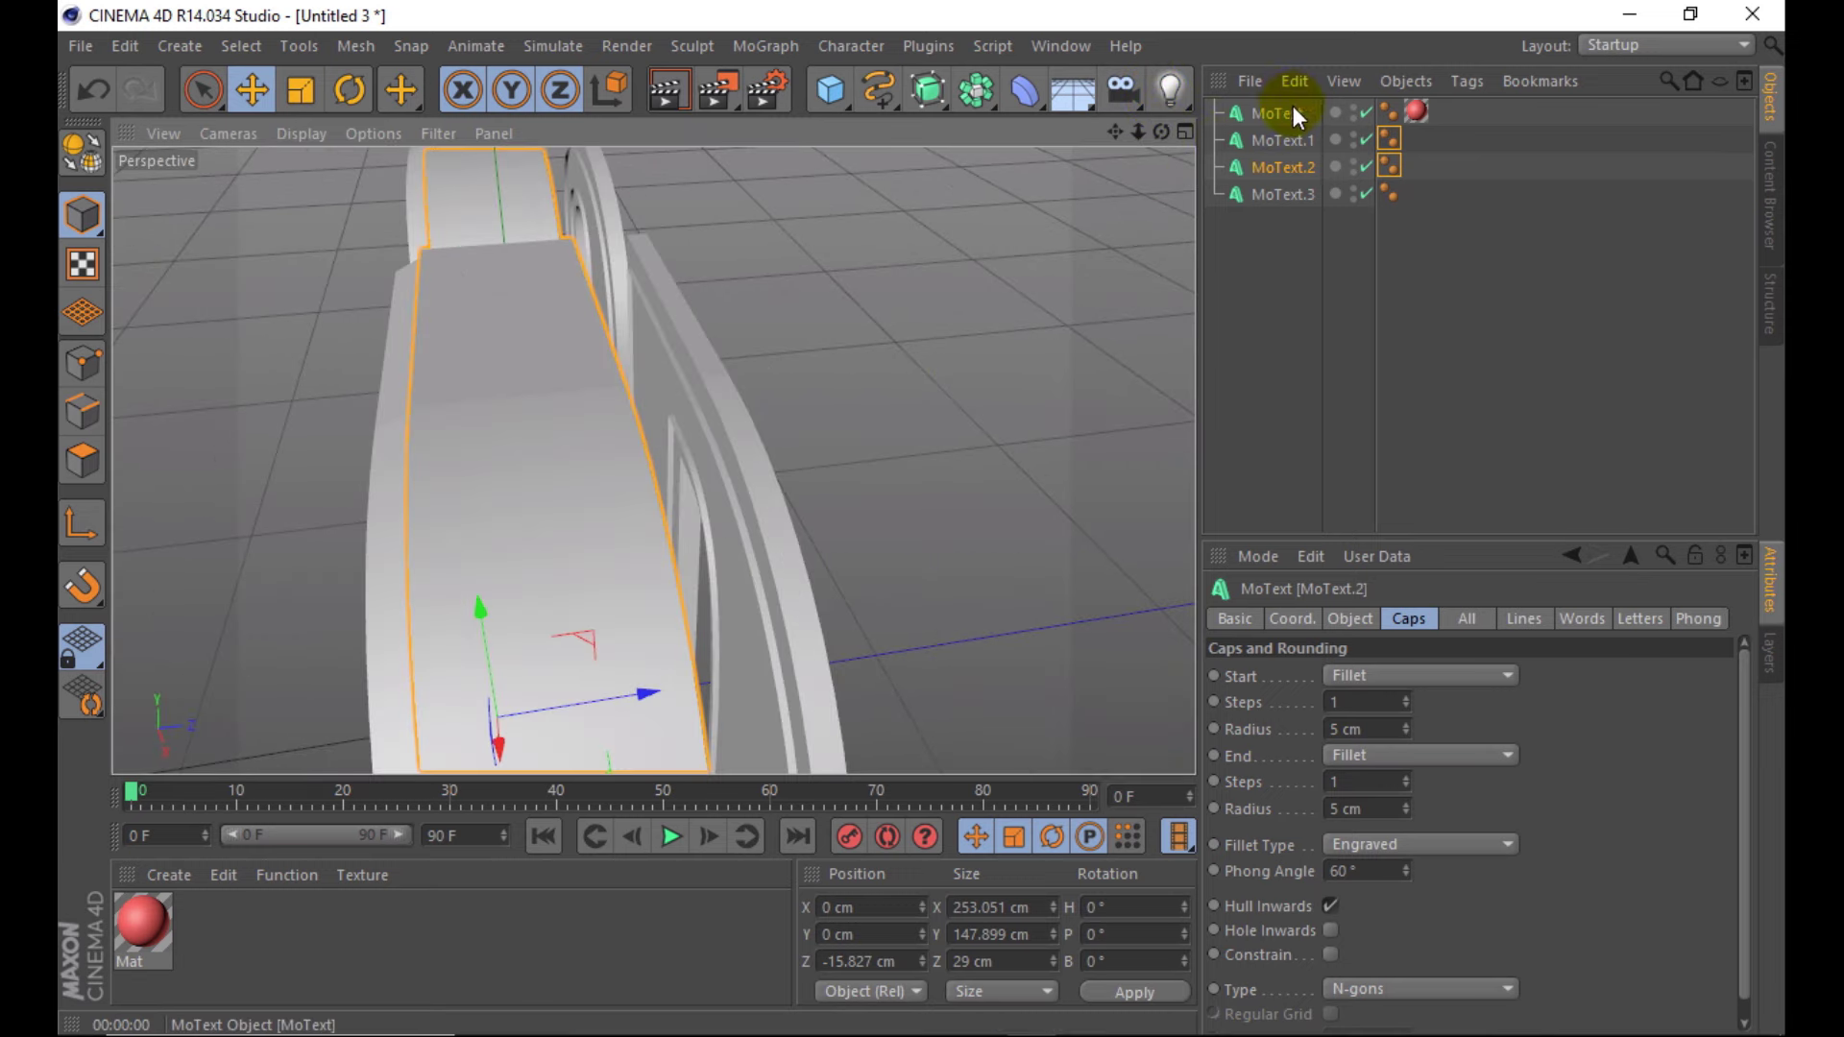
click(1293, 112)
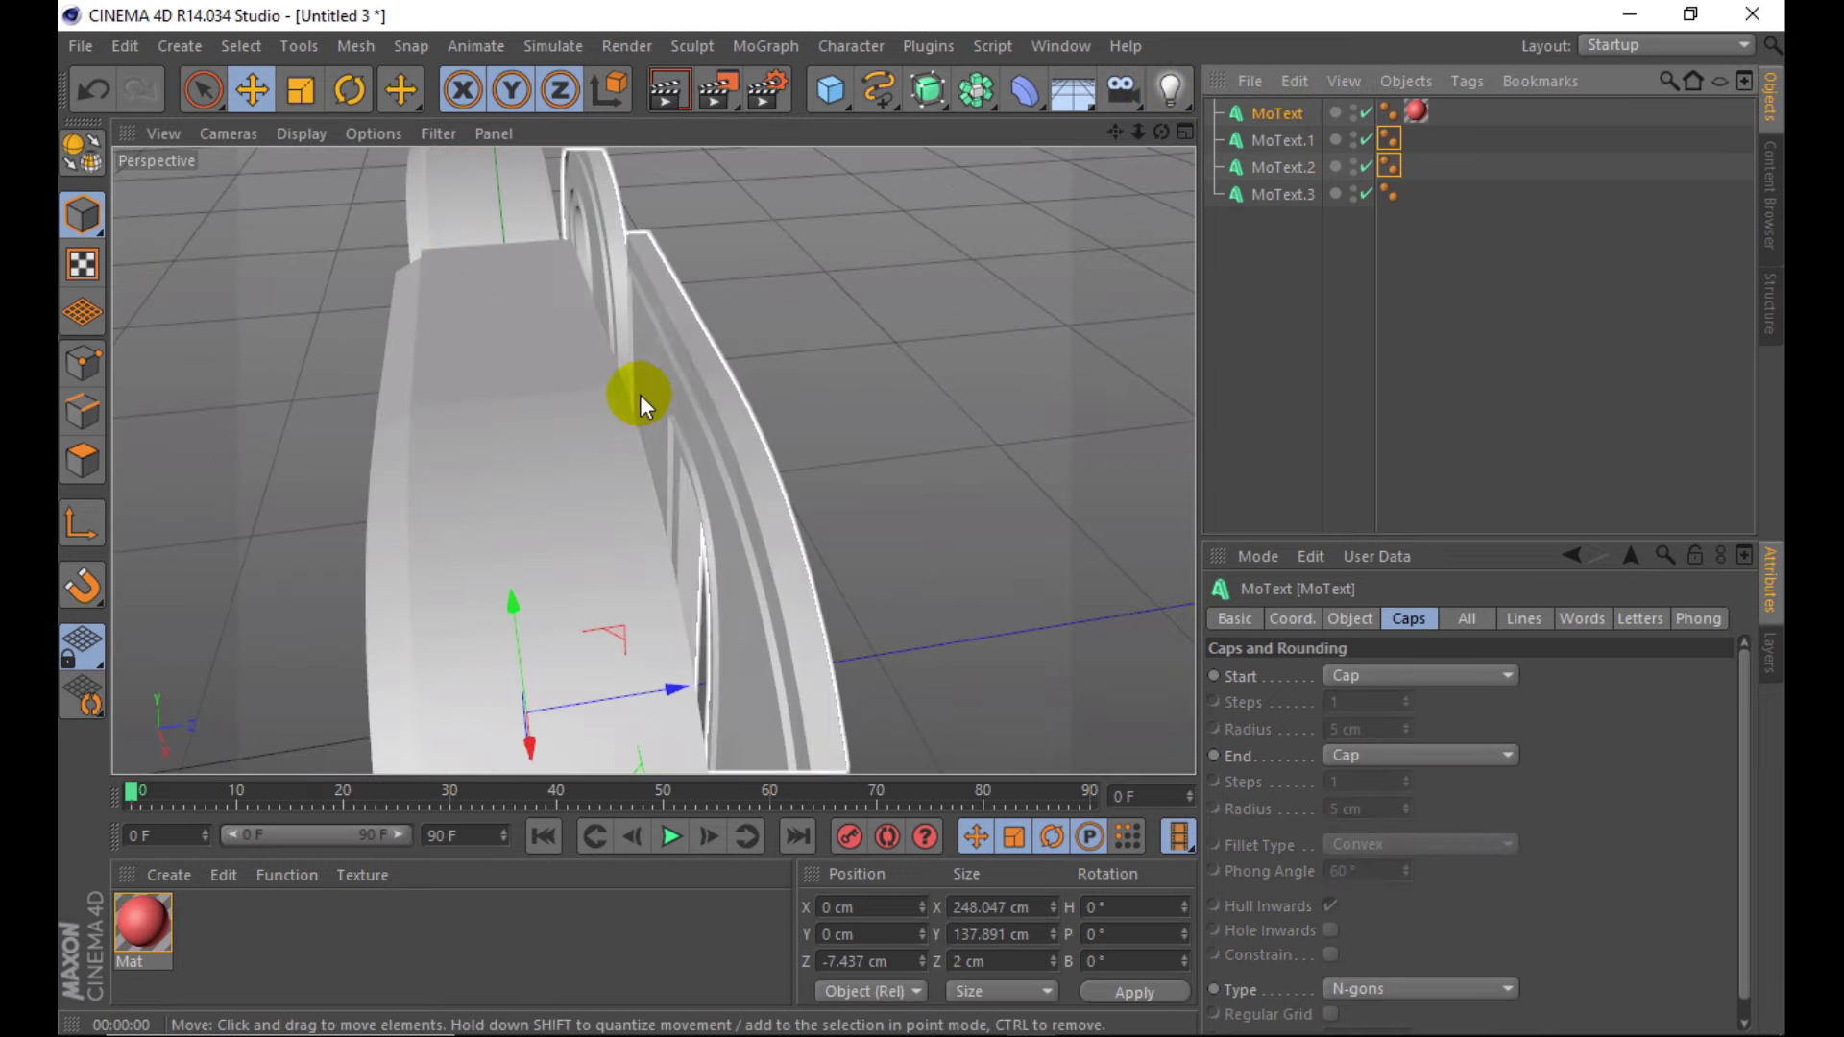
click(1305, 144)
click(1293, 169)
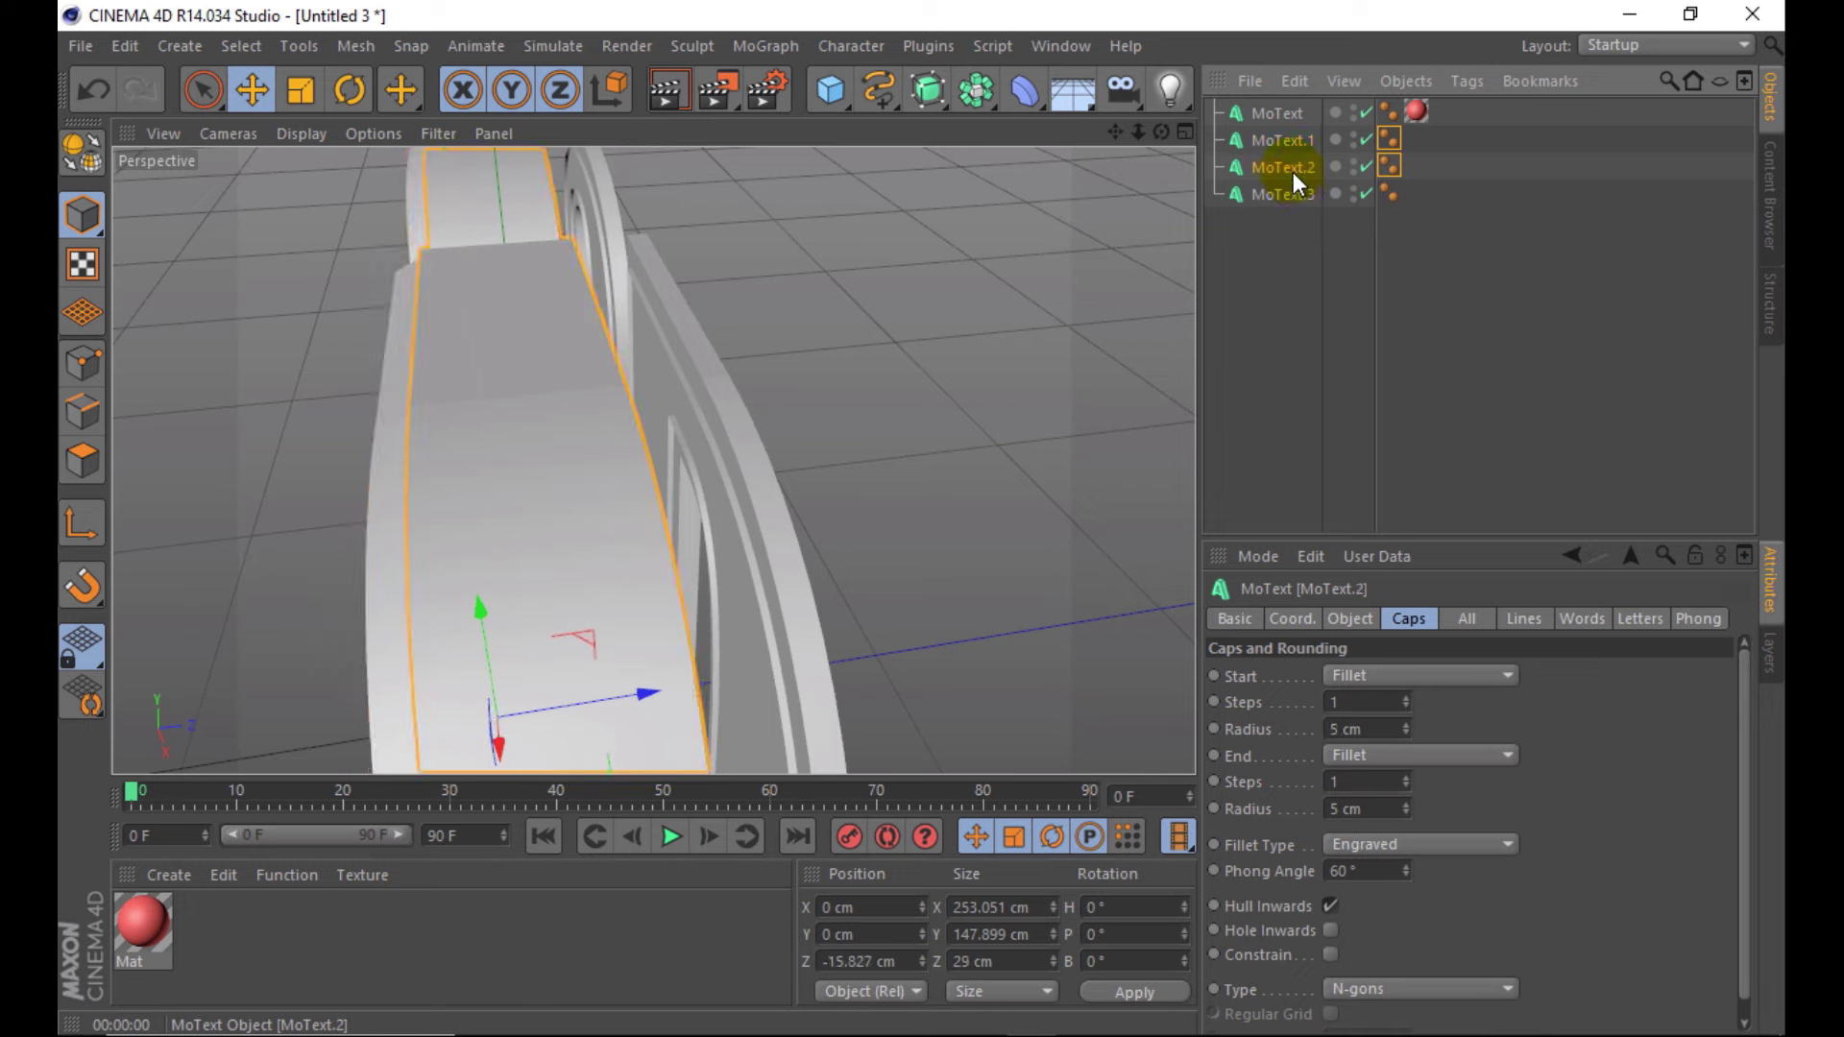
scroll(1091, 262, down, 5)
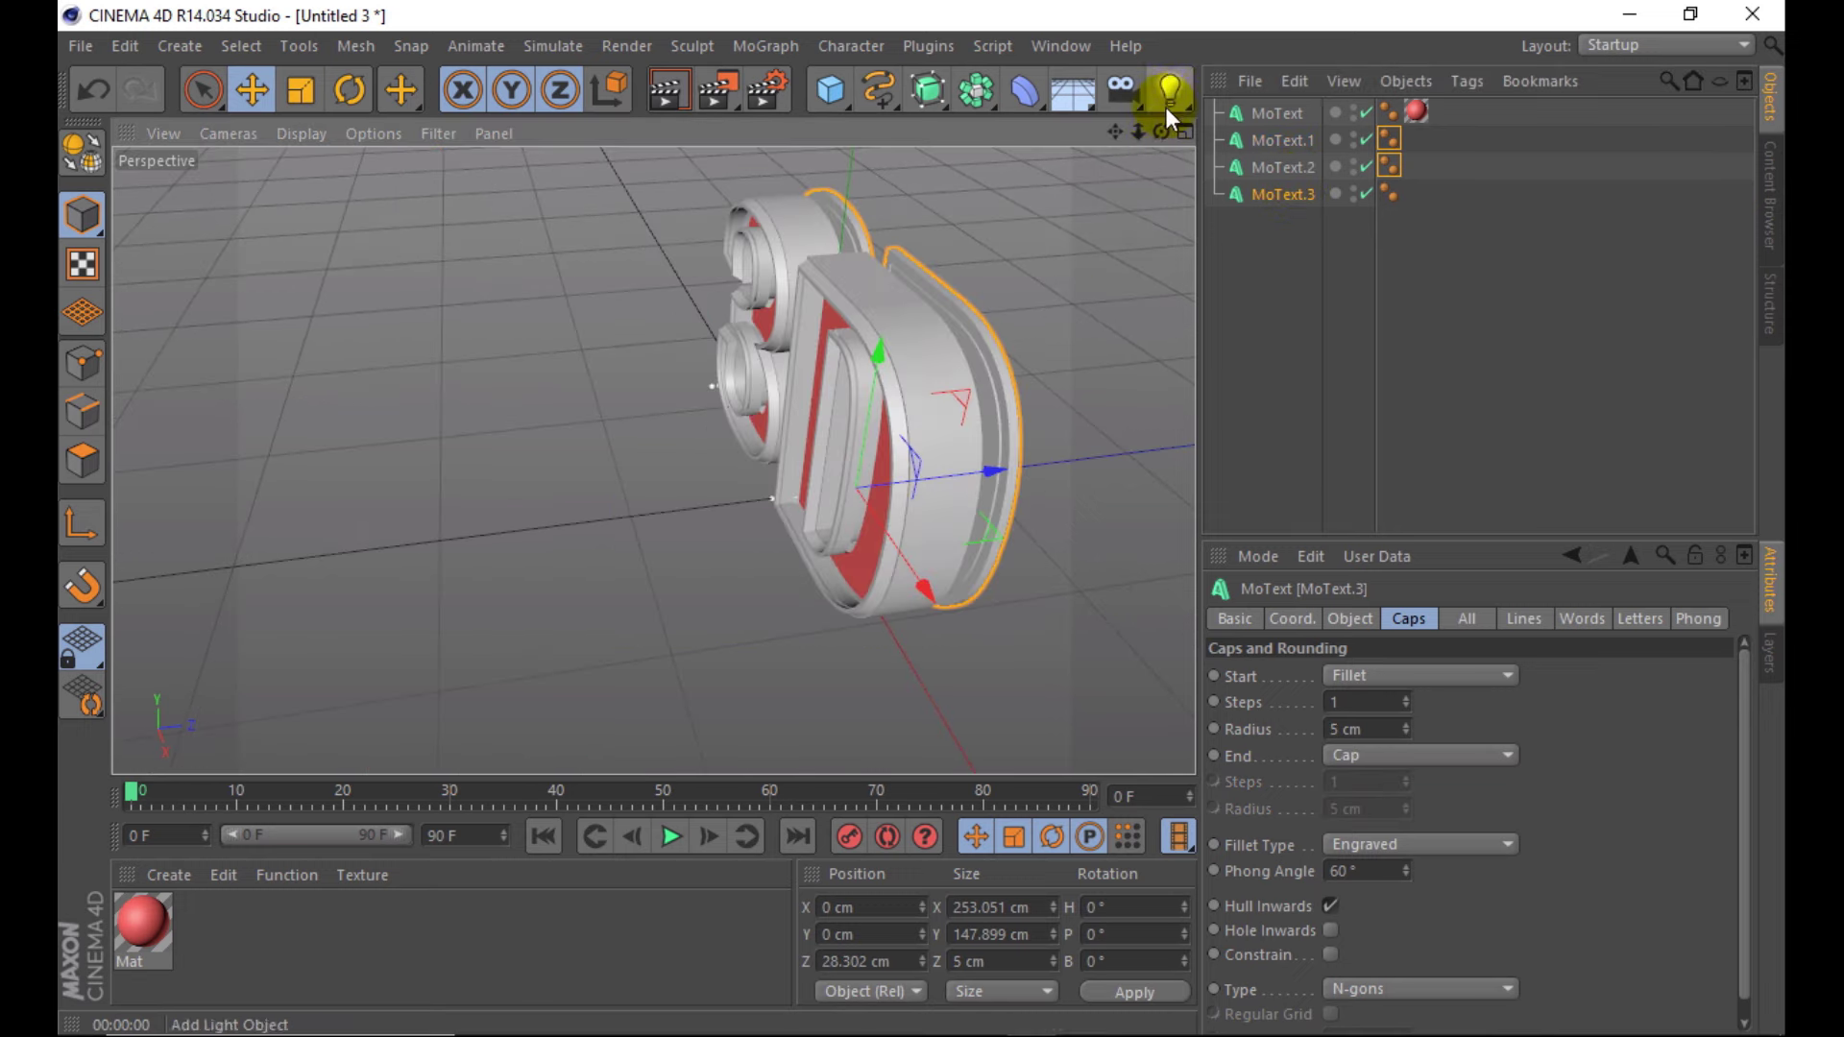
- Orbit and zoom to a head-on view of the '3D' letters, then open the primitives palette
drag(1161, 131, 599, 326)
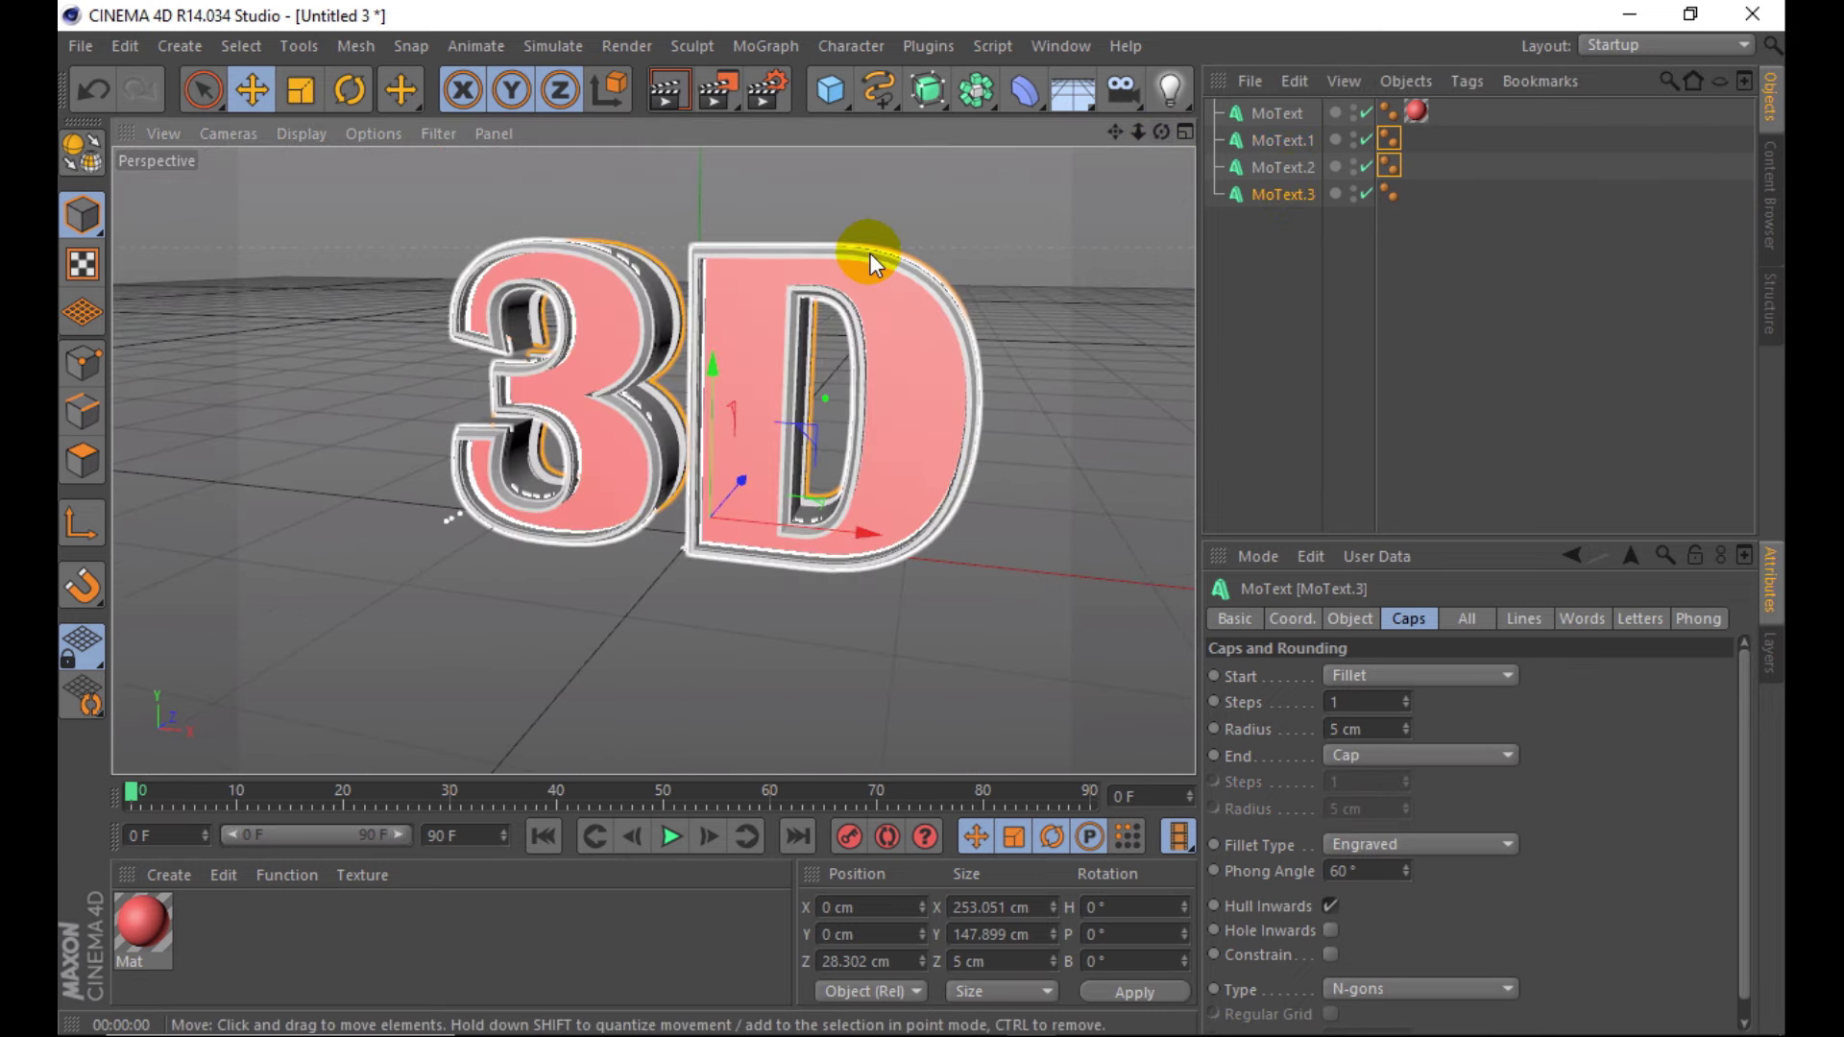
scroll(868, 252, up, 2)
scroll(868, 251, up, 1)
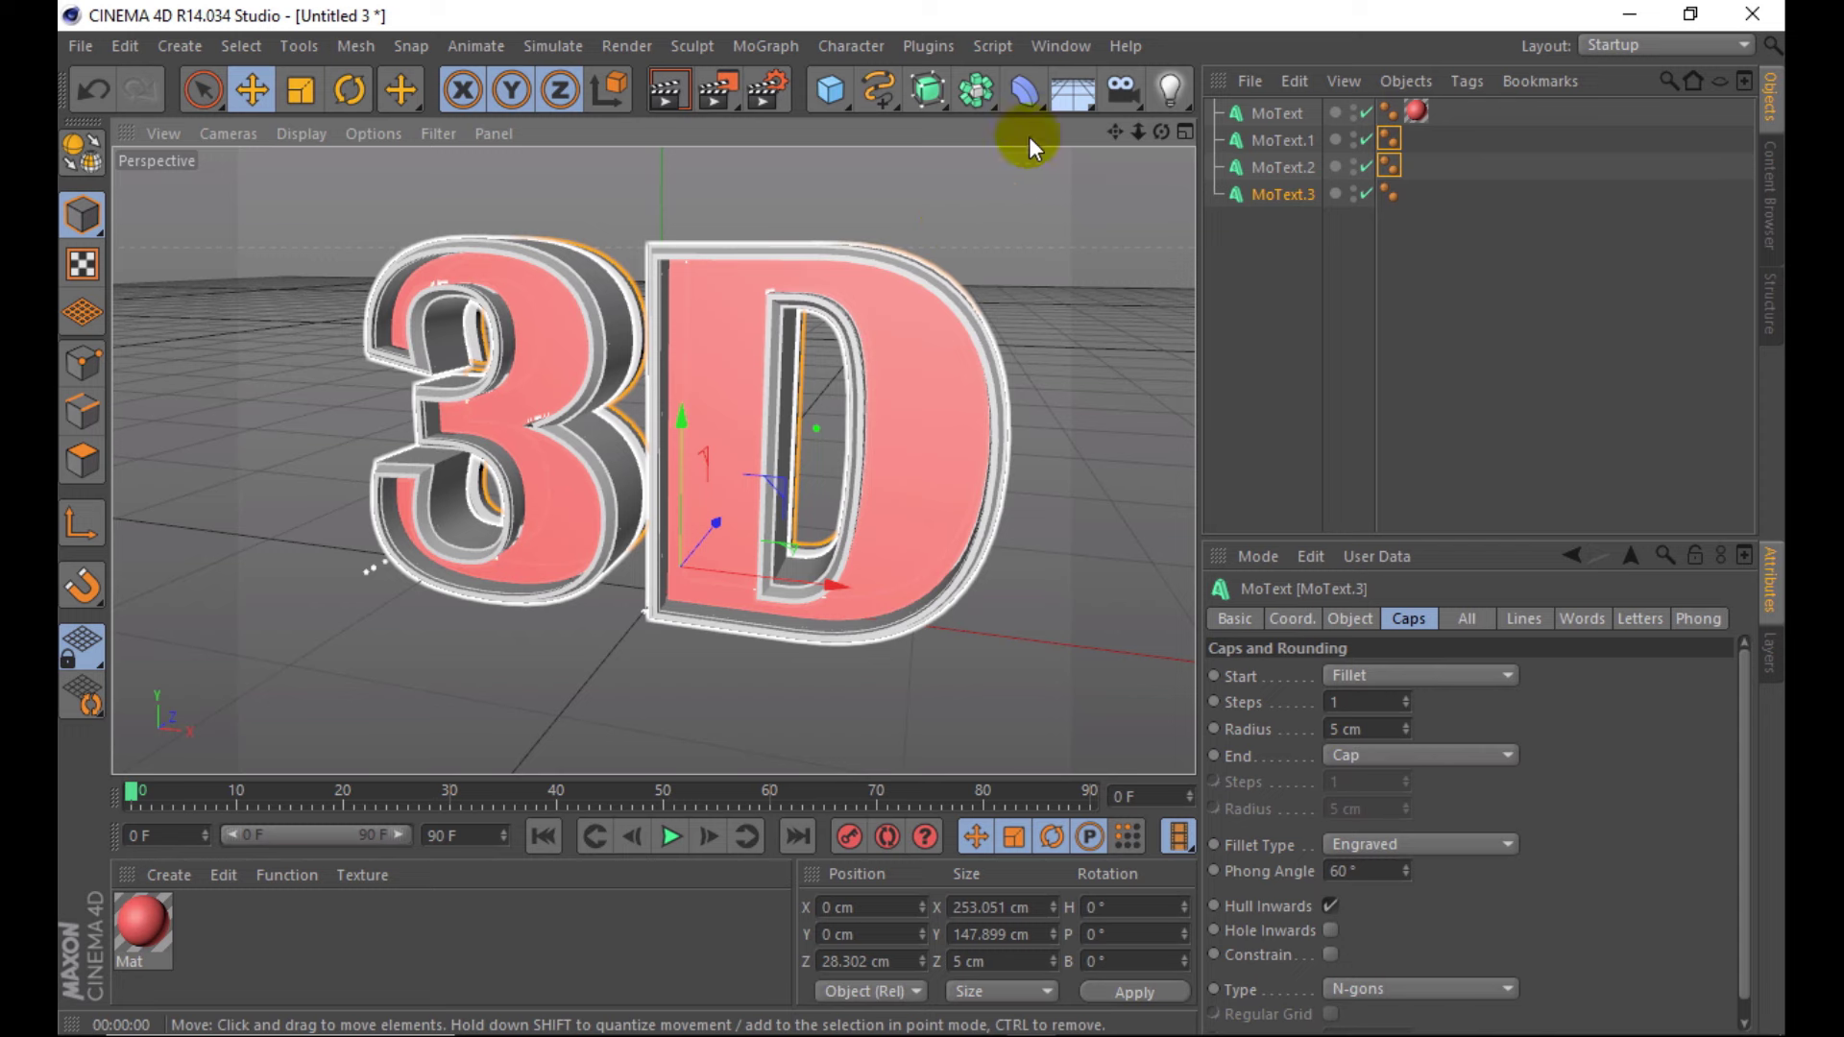
mouse_move(1162, 131)
mouse_down()
mouse_move(576, 310)
mouse_move(867, 169)
mouse_up()
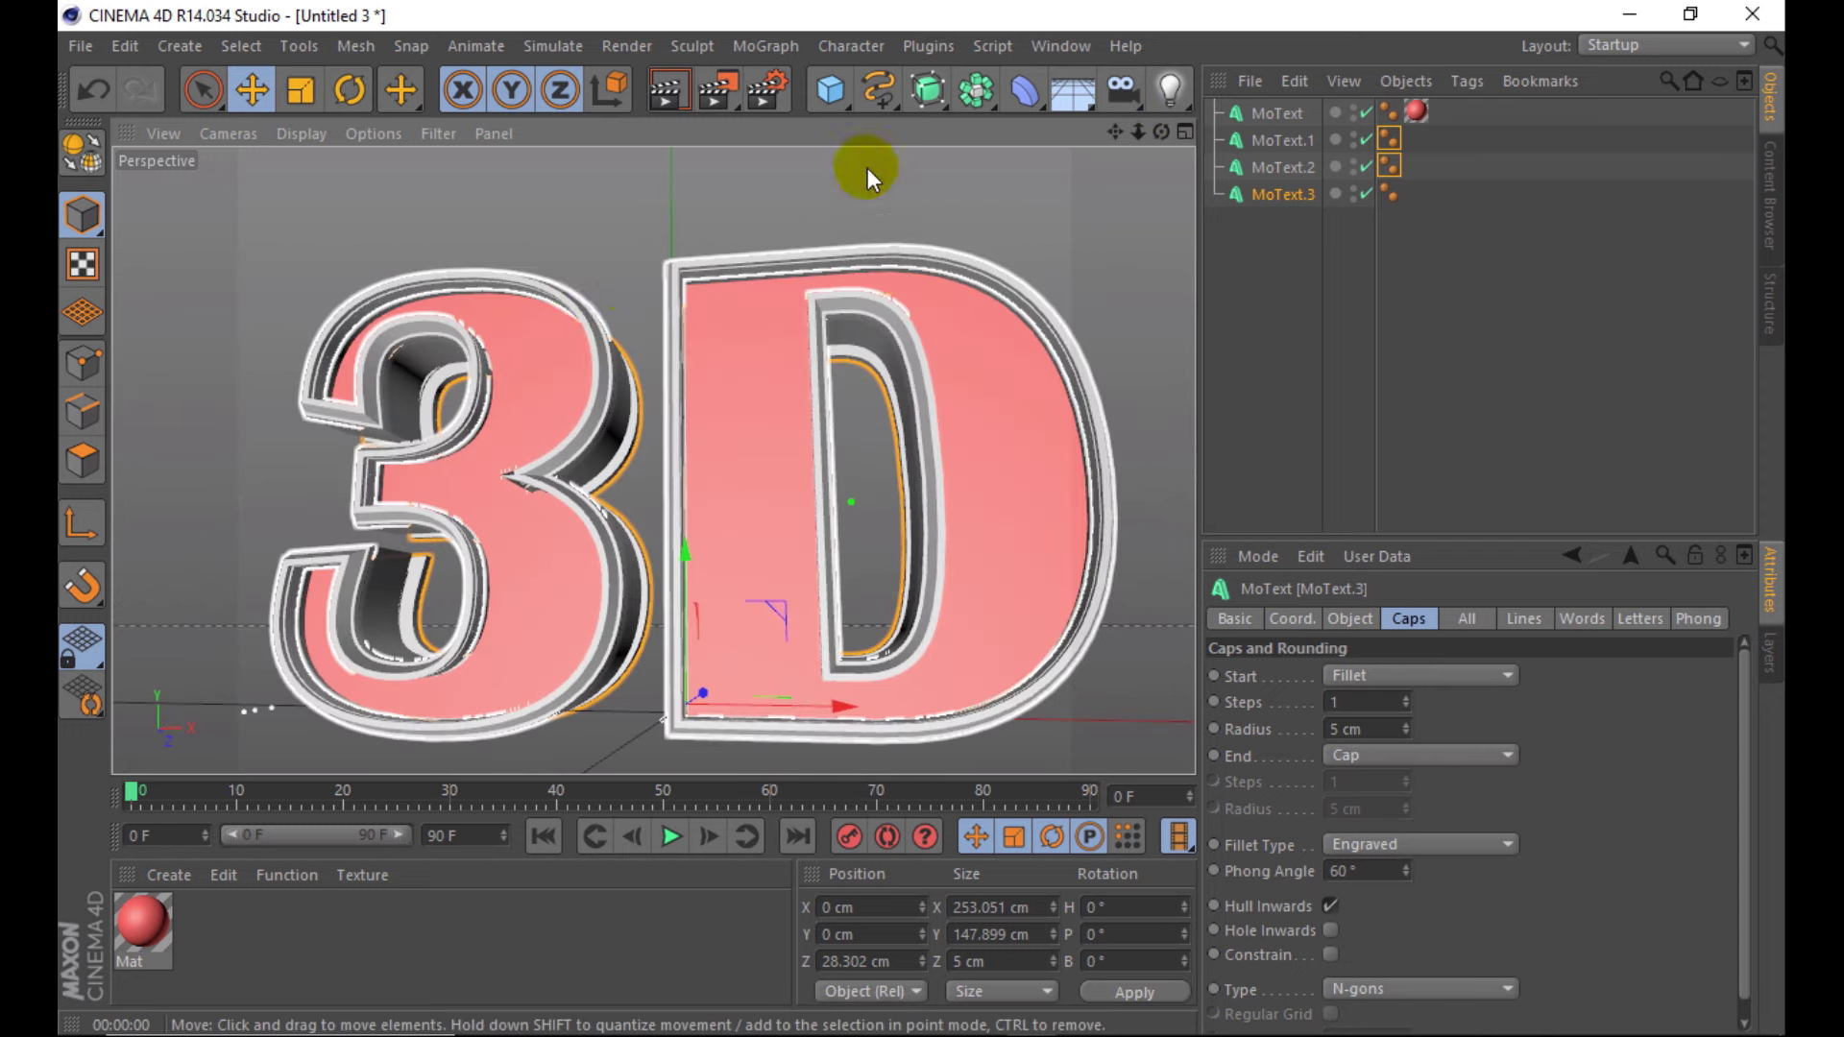
drag(824, 91, 1245, 176)
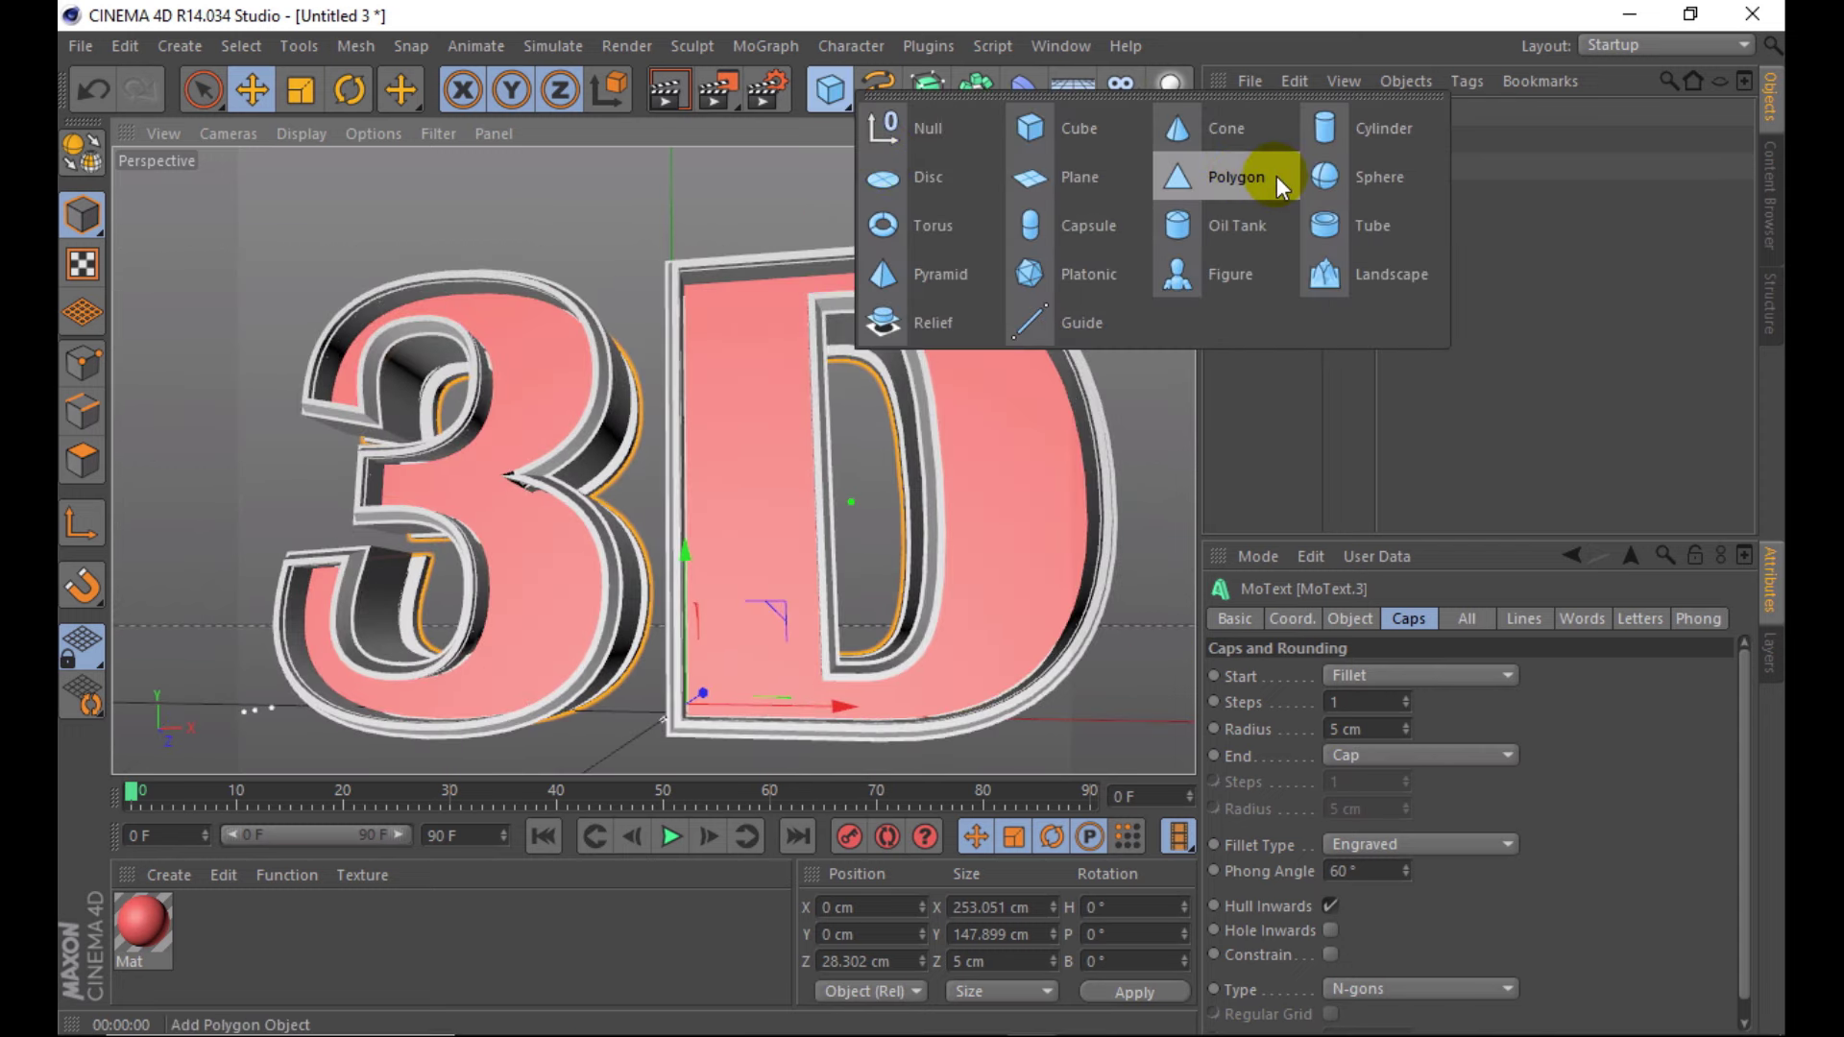
- Add a sphere and set its Segments to 100
click(1316, 177)
scroll(724, 395, down, 3)
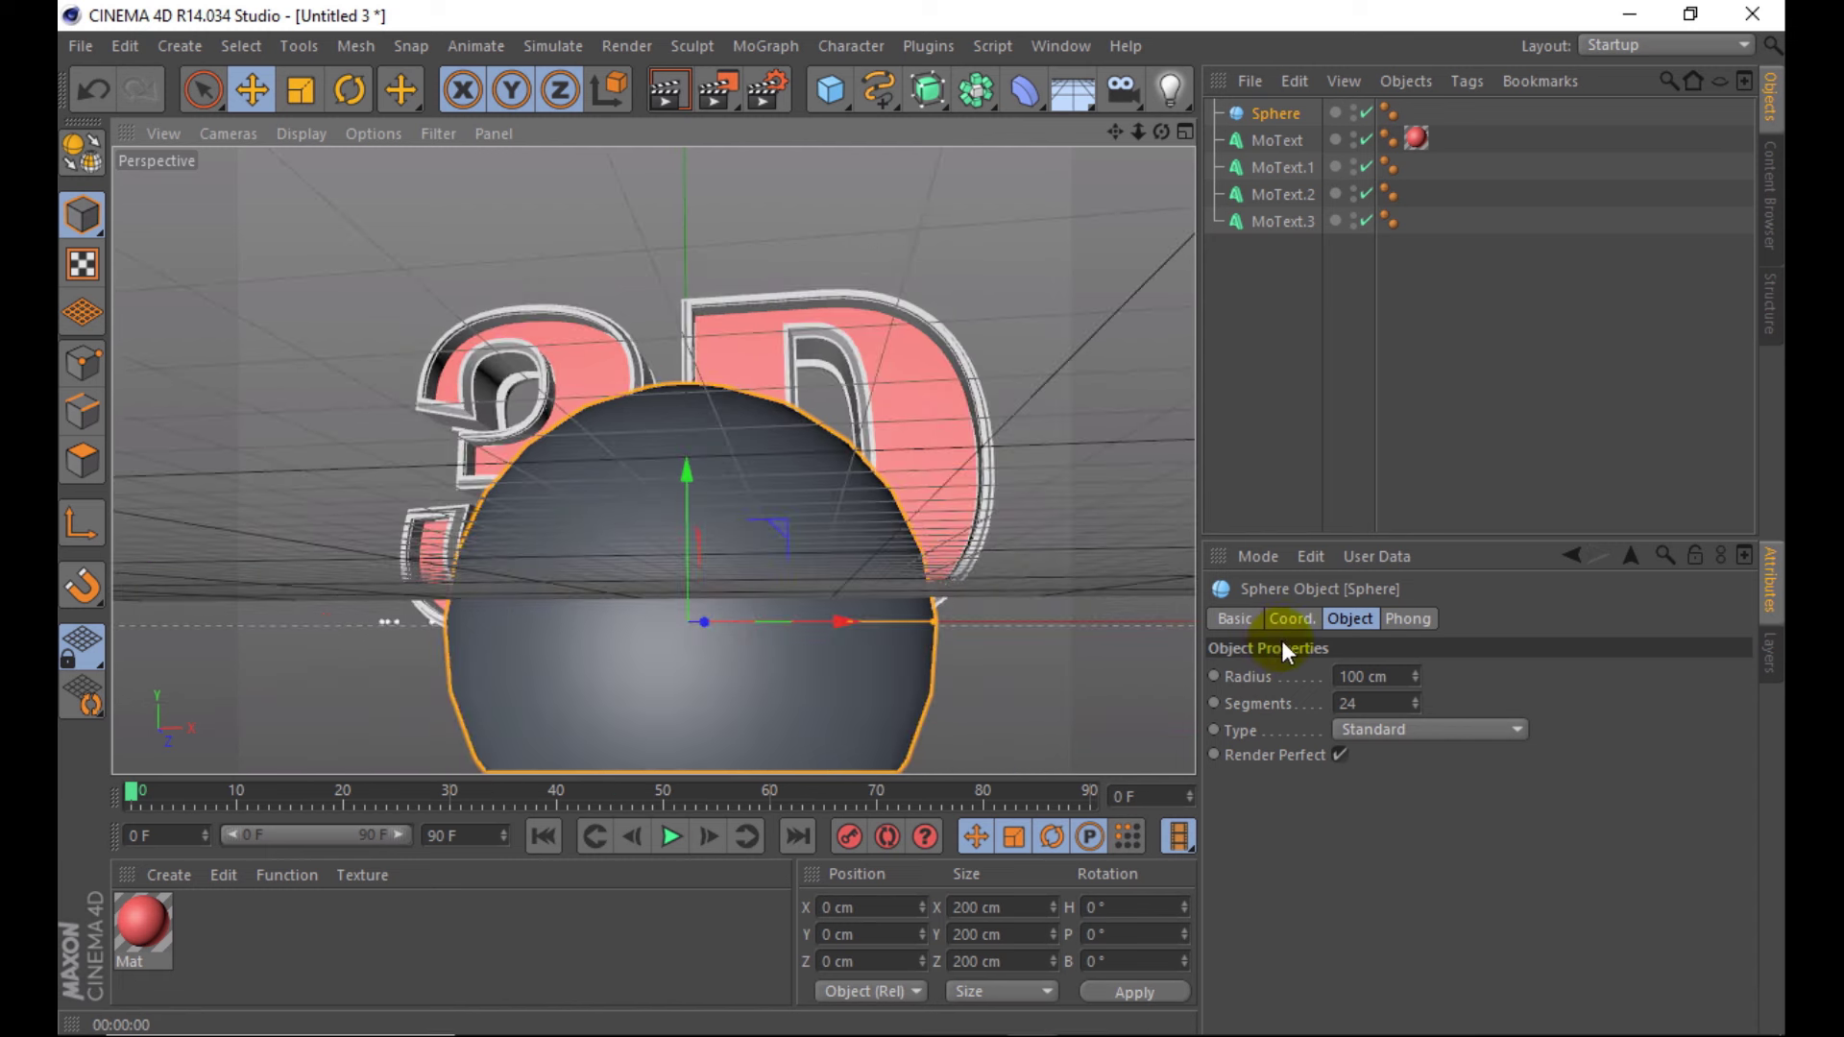
click(1387, 676)
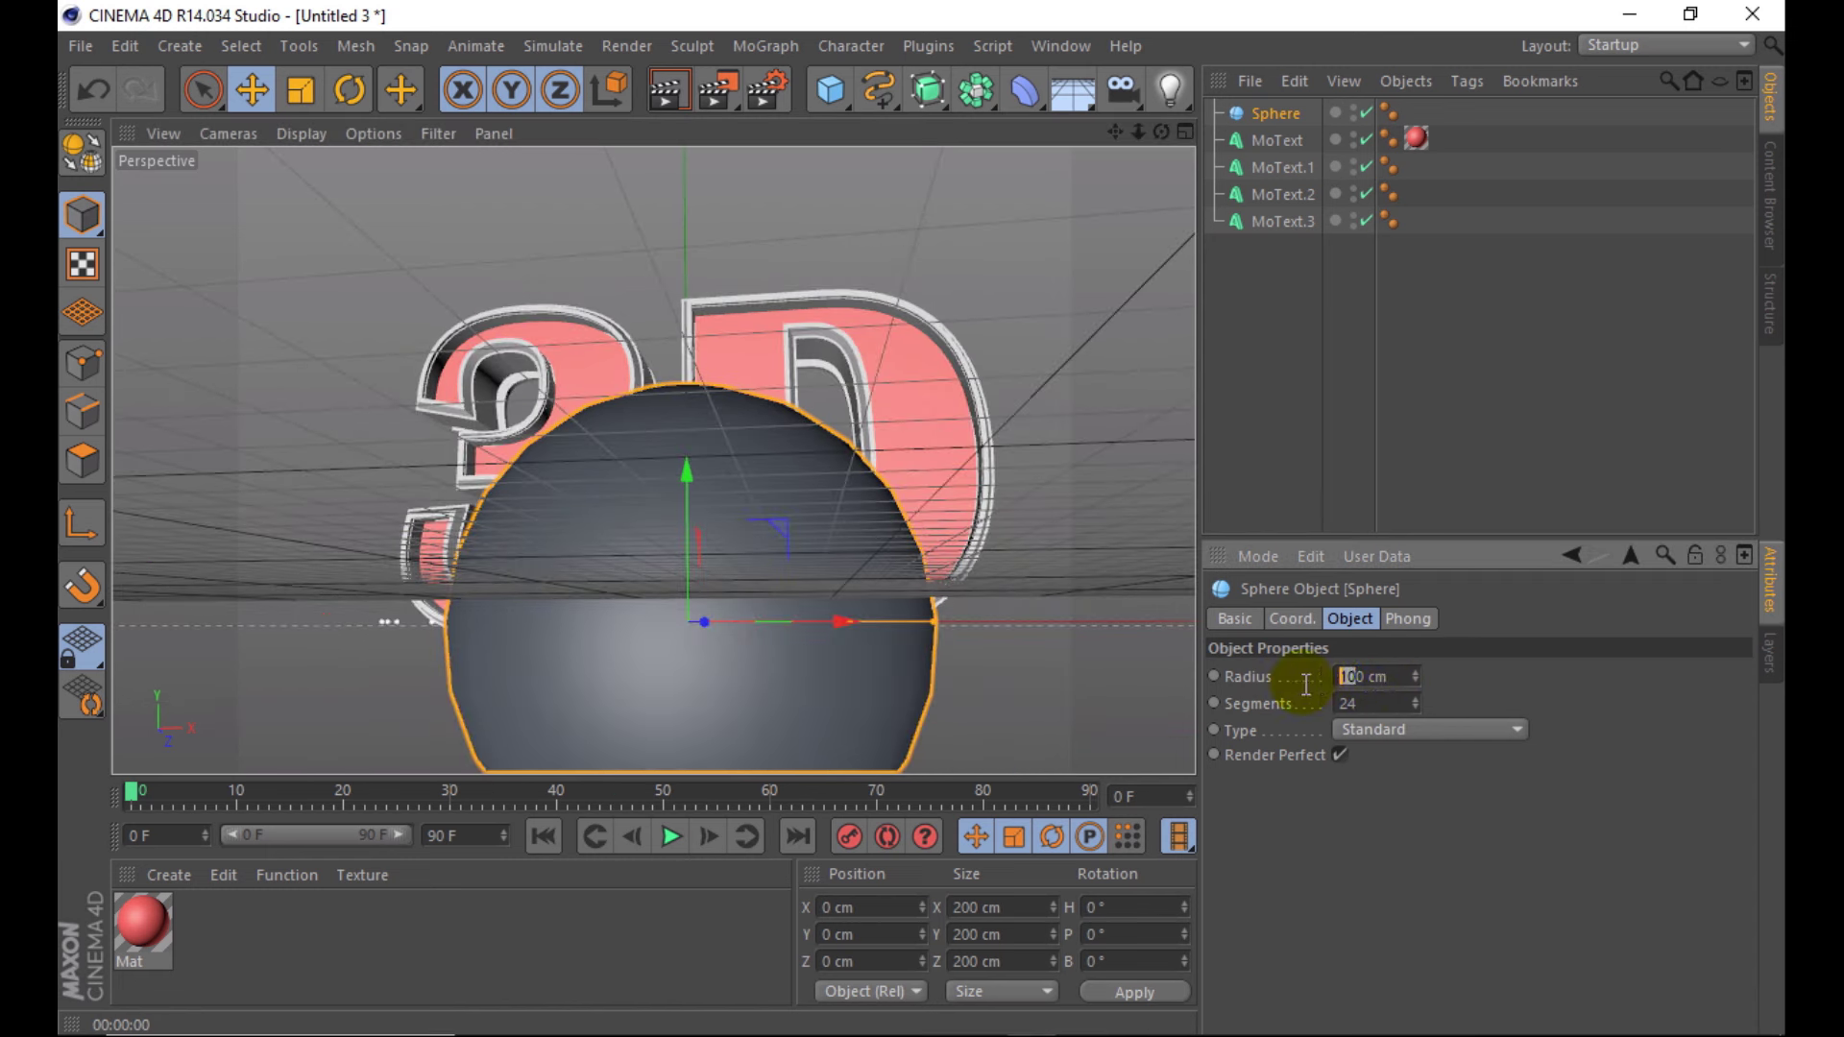
key(Delete)
key(Delete)
key(Delete)
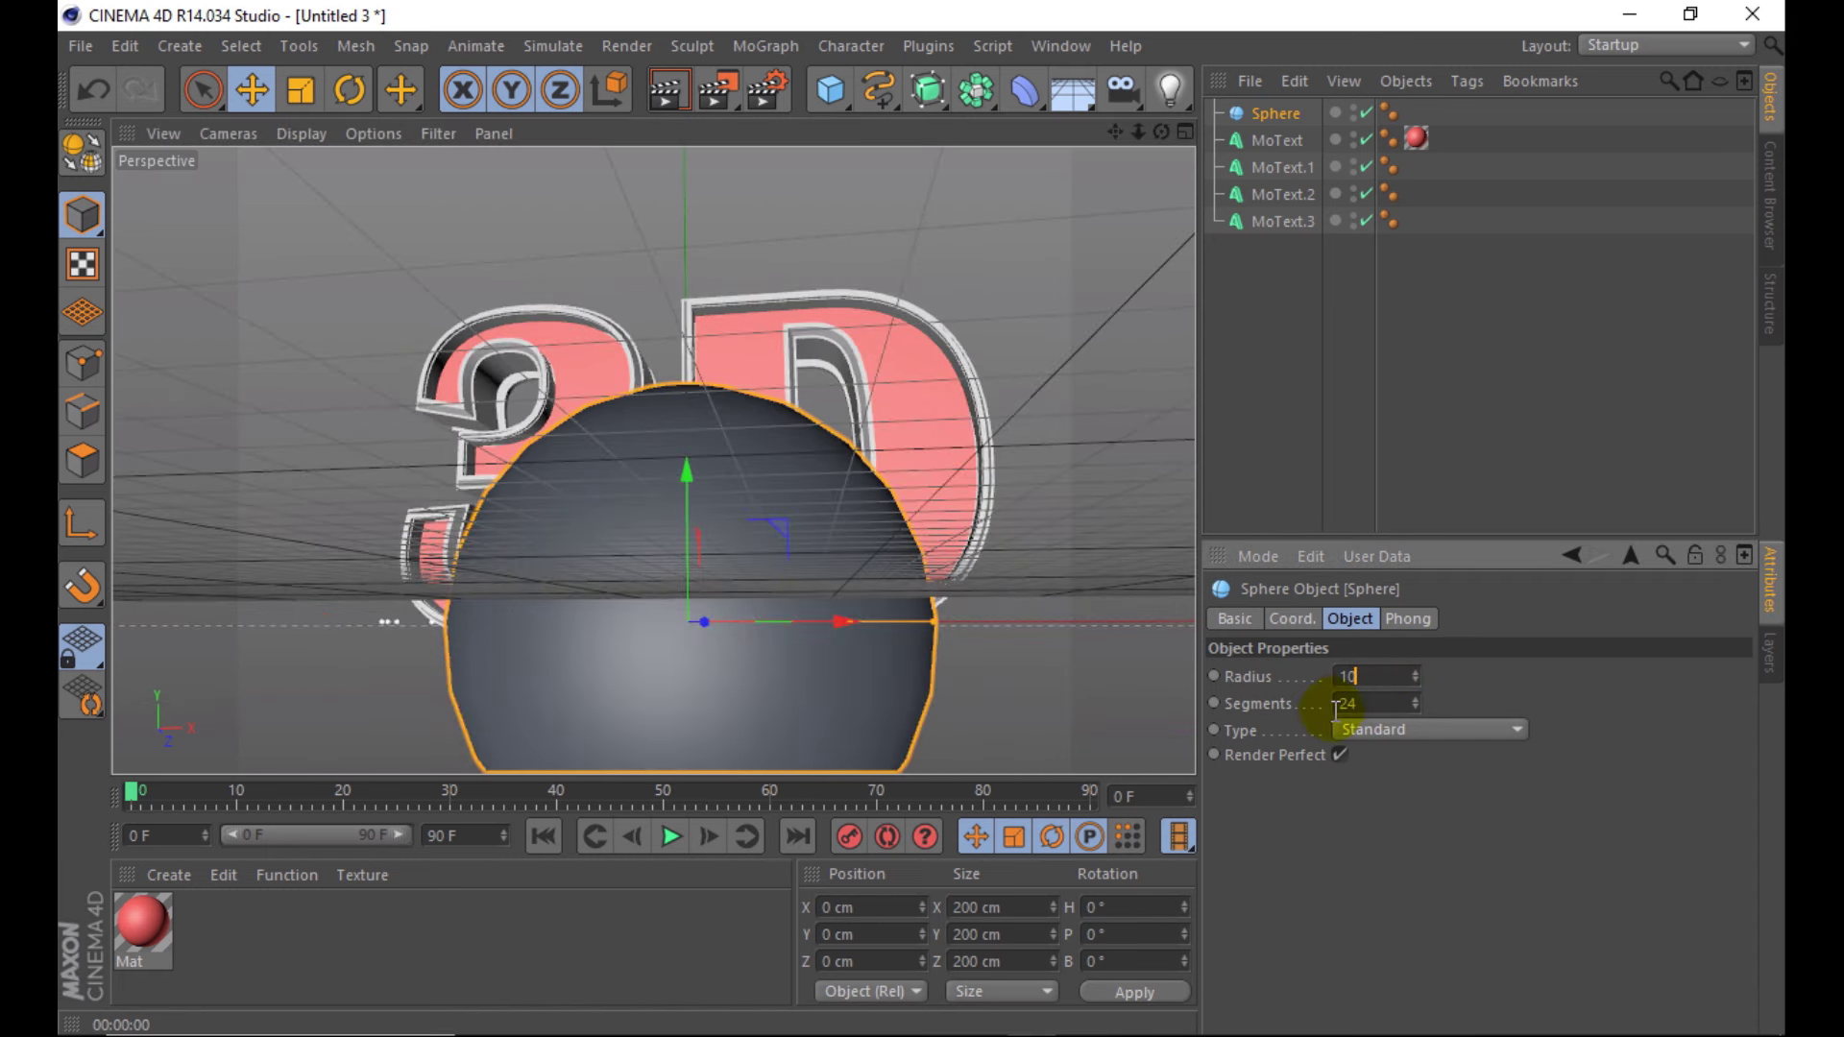
double_click(1367, 705)
text(100)
key(Return)
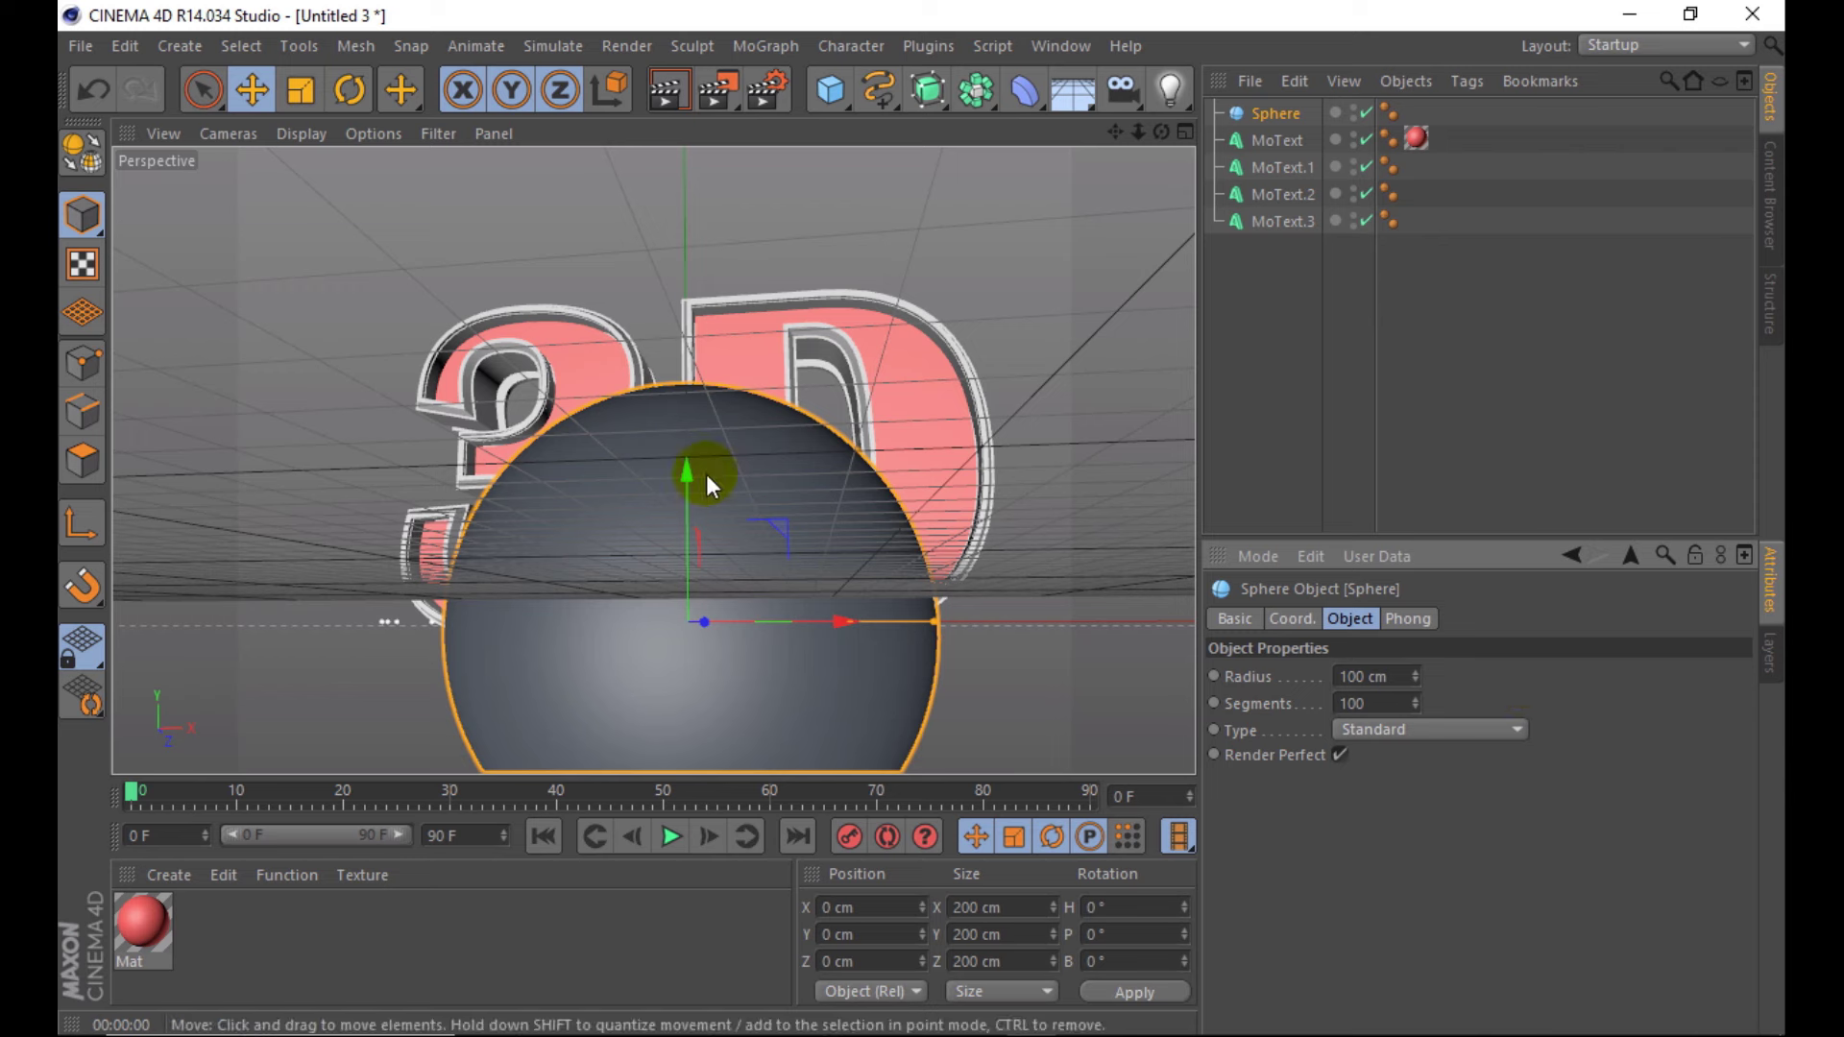
- Give the sphere a 10 cm radius, raise it to Y 87.451 cm, and show four views
scroll(700, 471, down, 2)
double_click(1383, 677)
text(5)
key(Return)
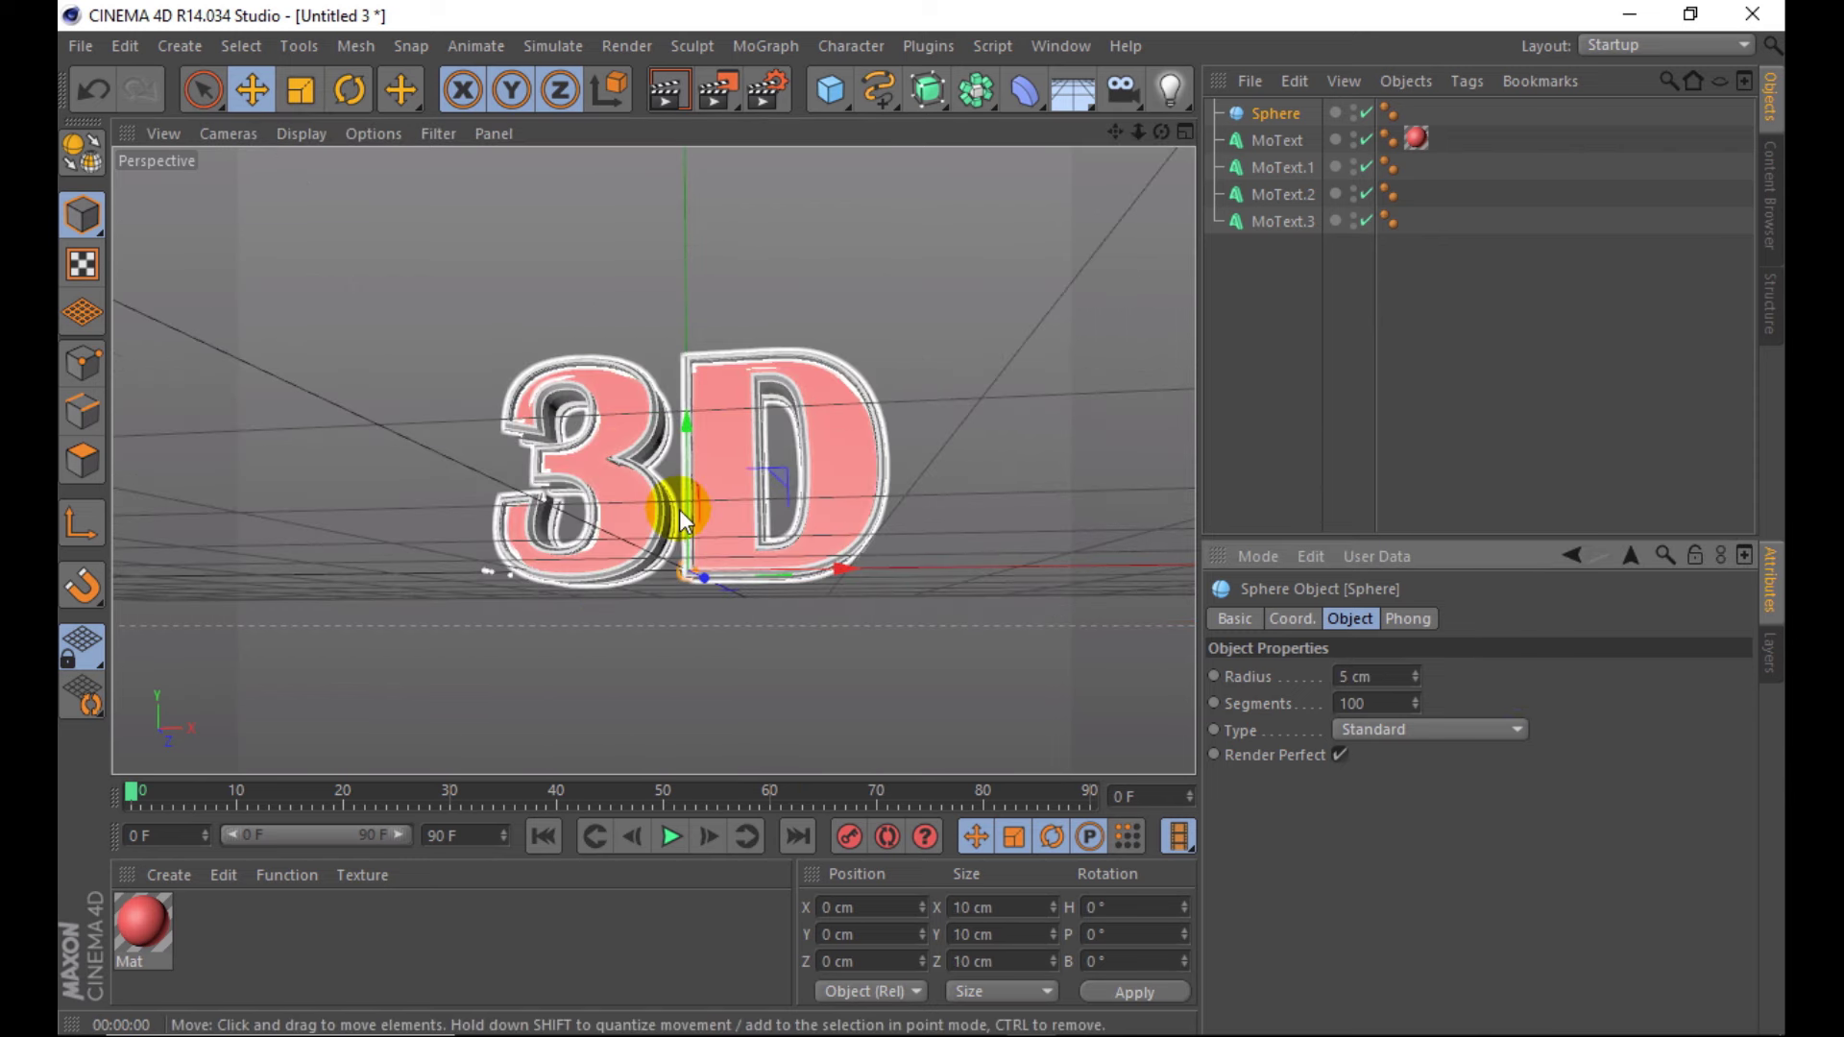
scroll(686, 500, up, 2)
drag(694, 499, 695, 371)
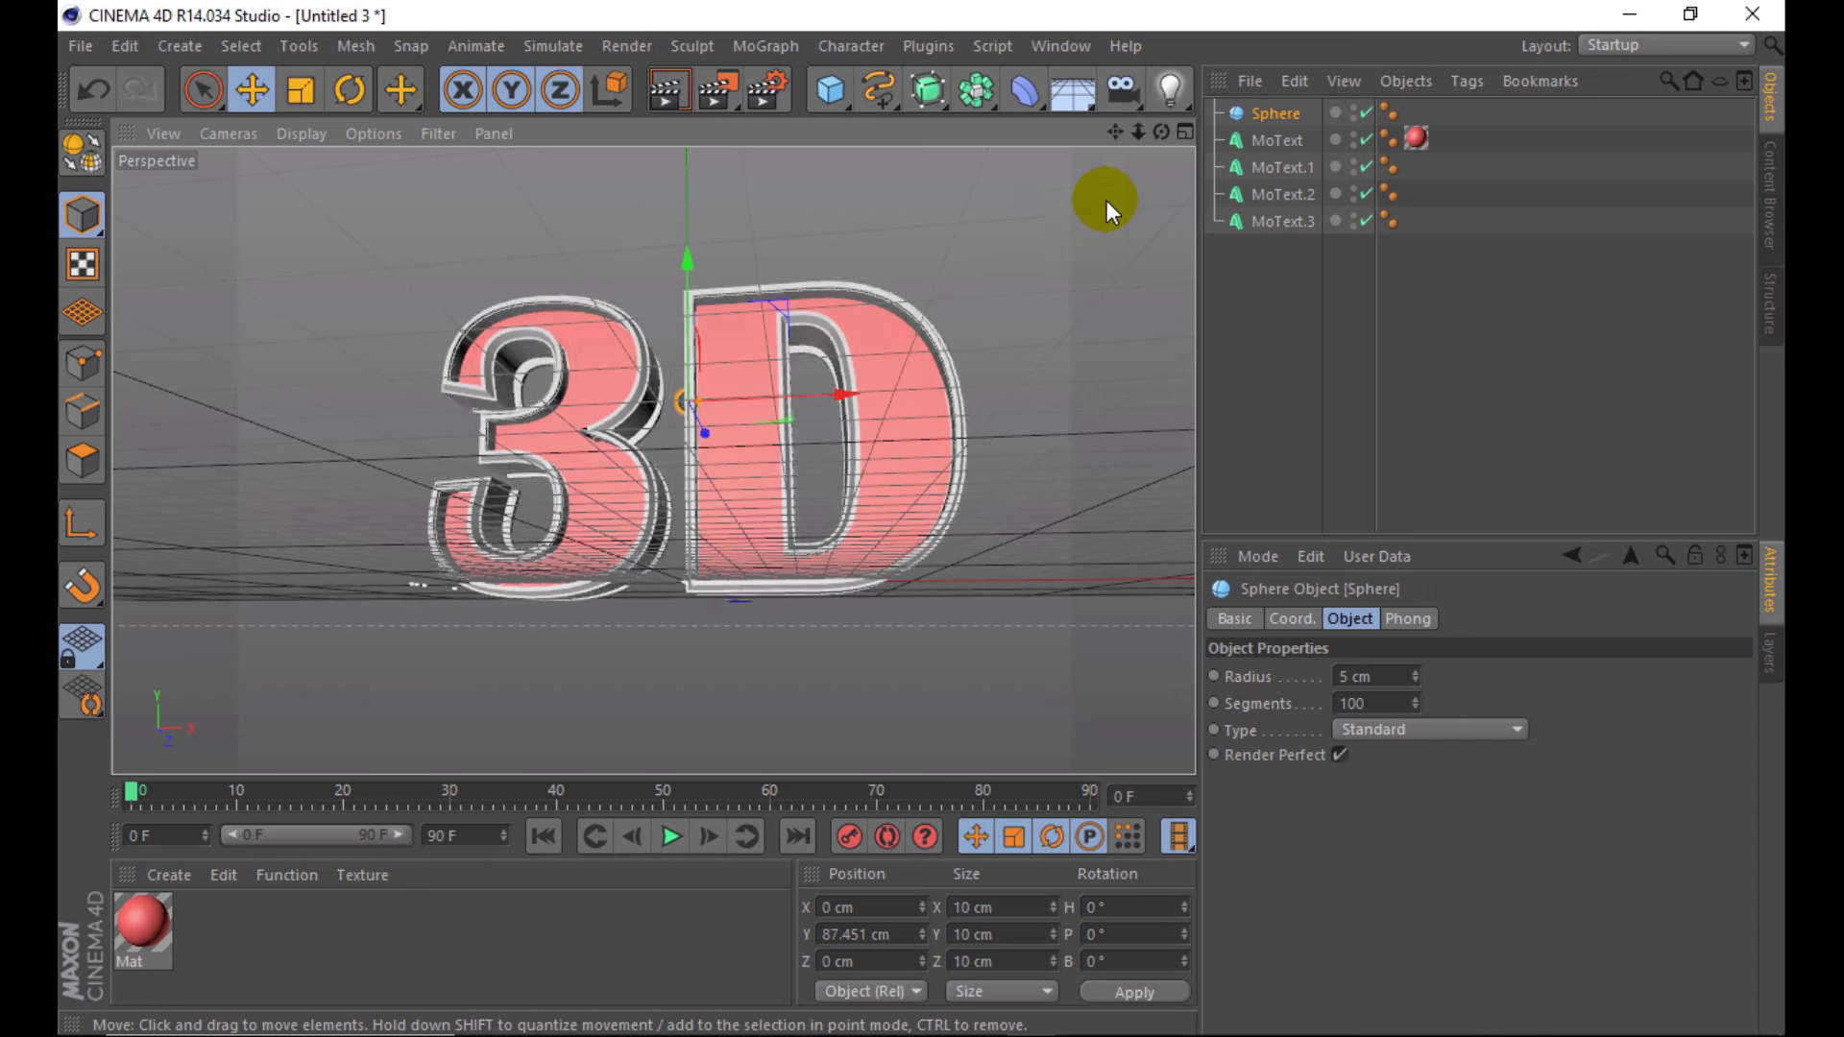
alt+drag(1139, 320, 886, 435)
text(10)
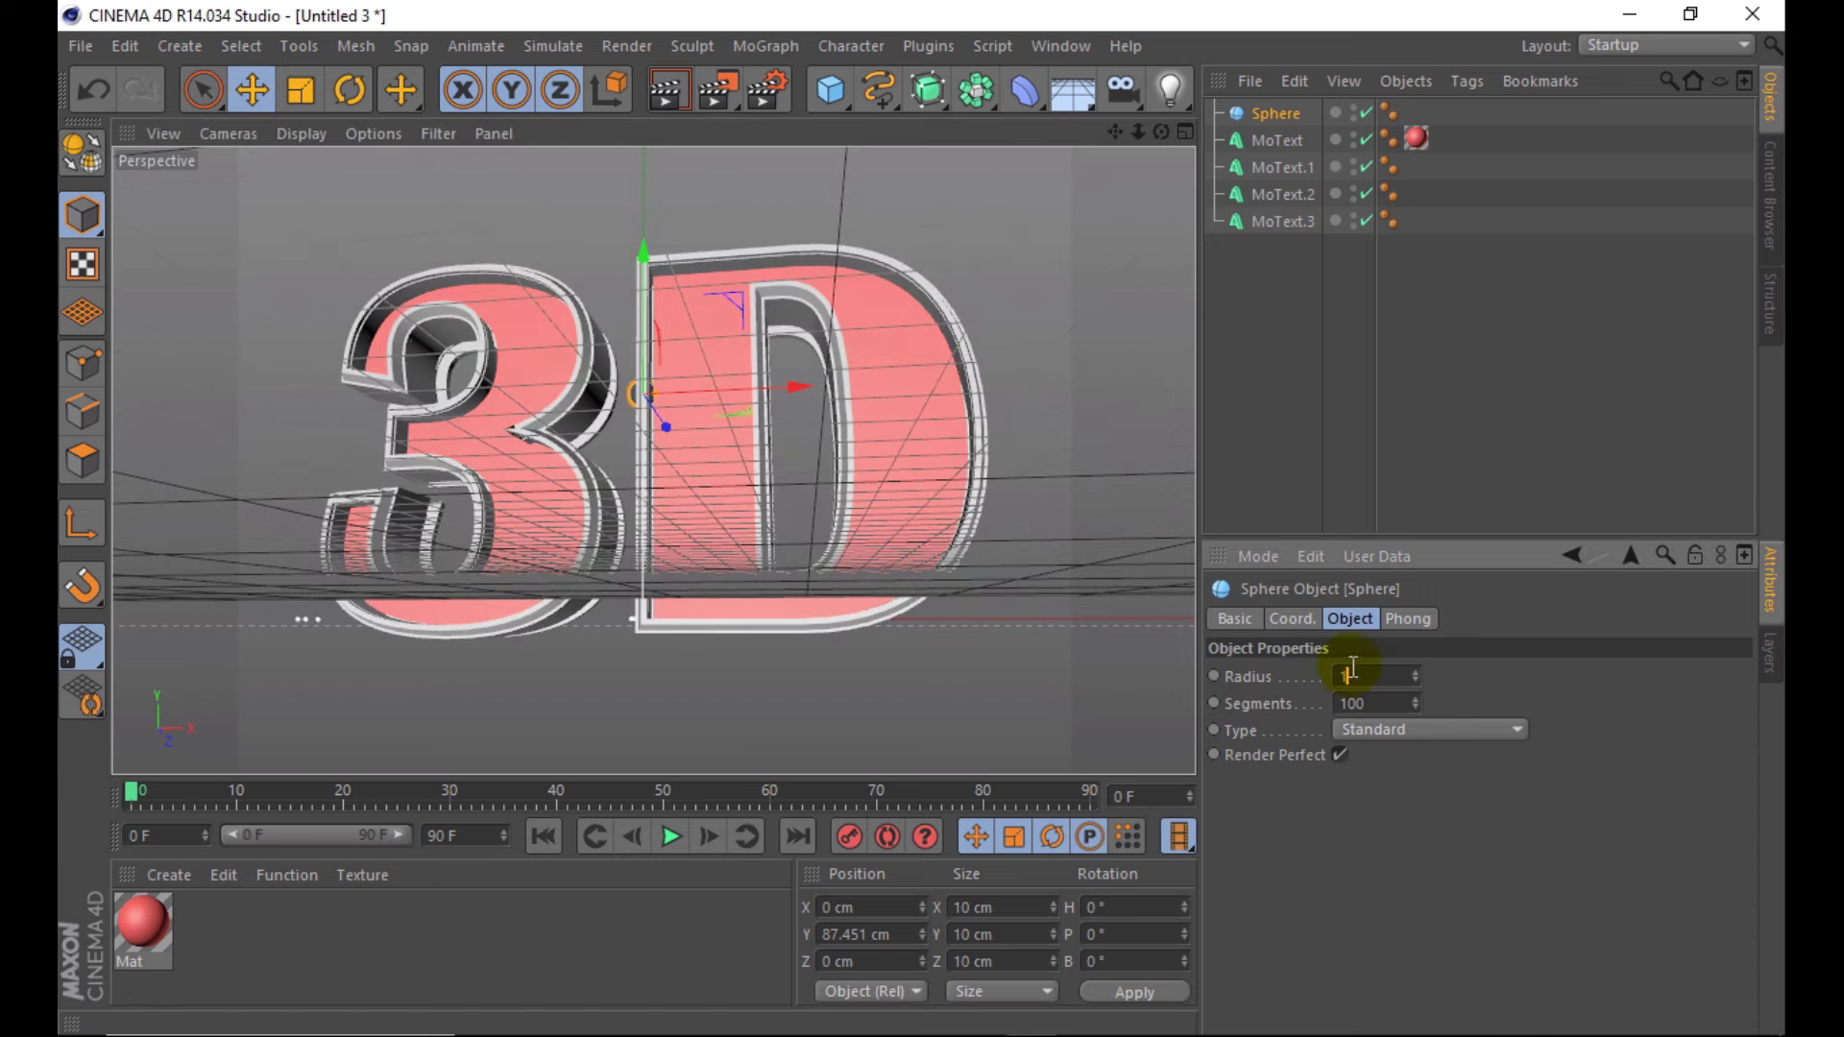
key(Return)
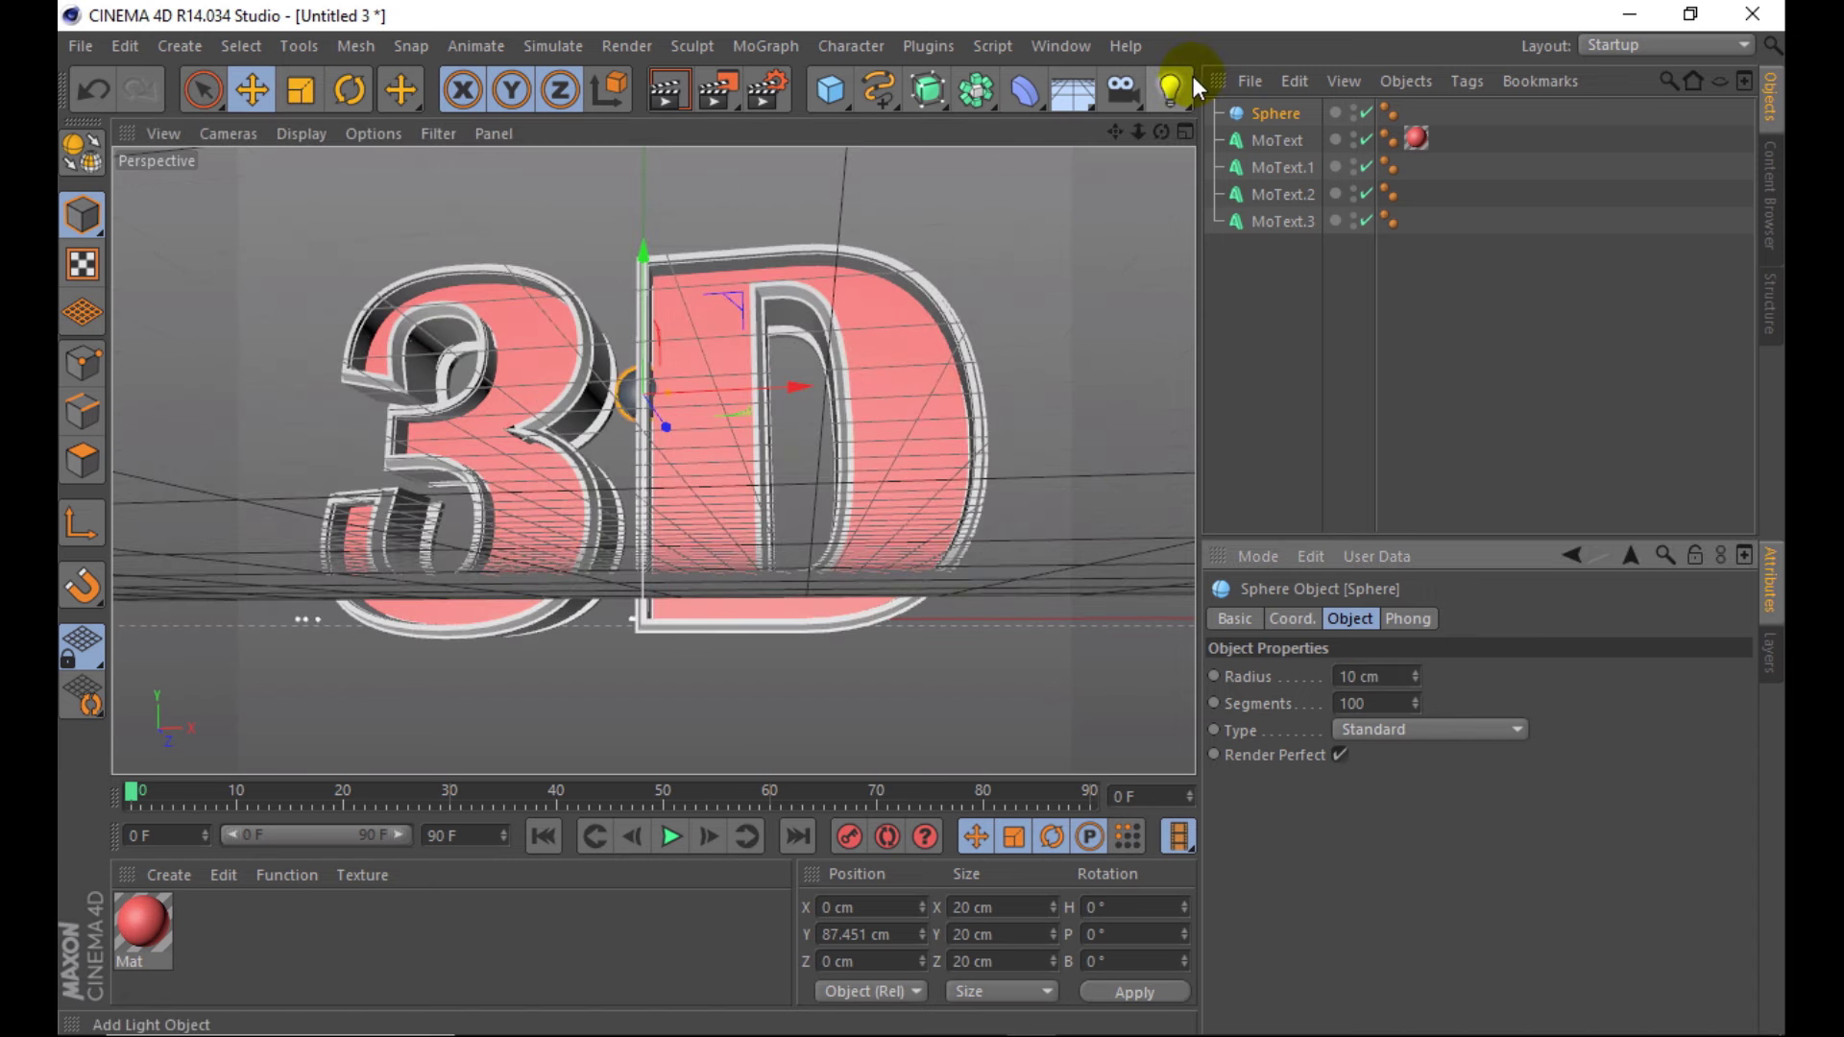
click(1186, 133)
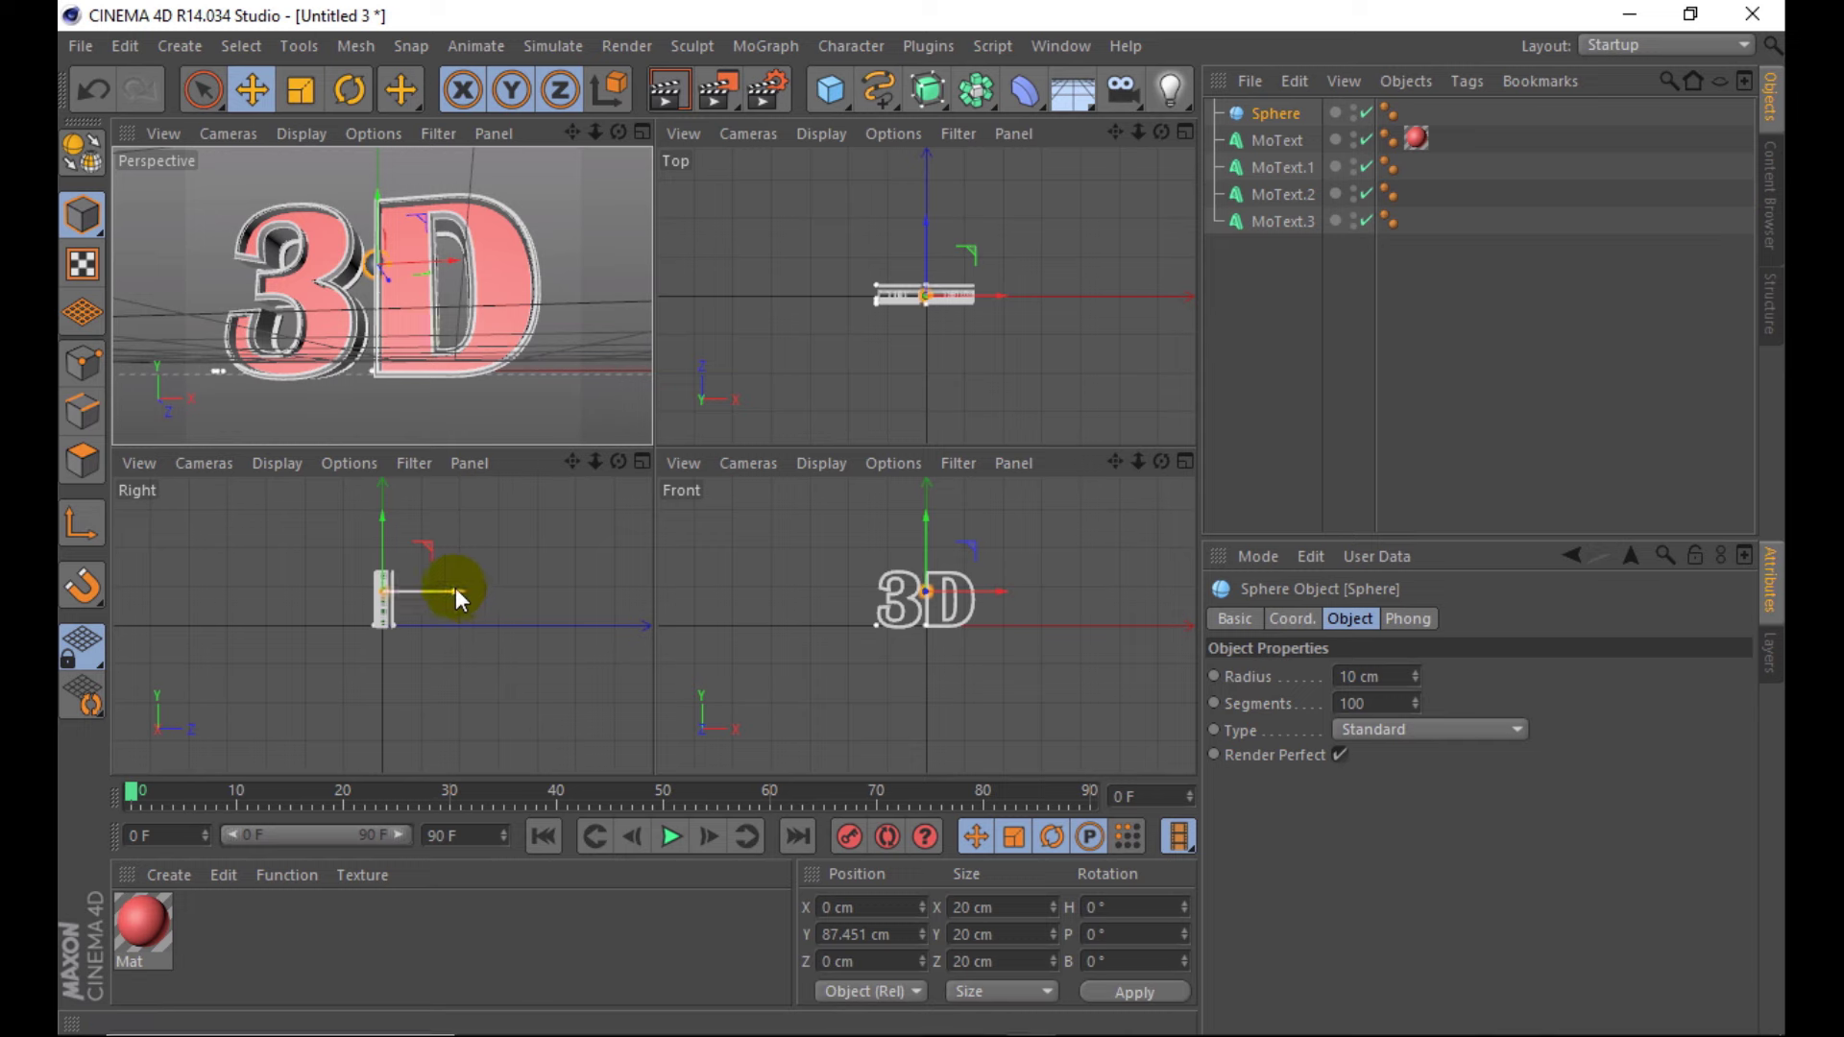
- Move the sphere forward and left over the 3, shrinking its radius to 6 cm
drag(455, 588, 438, 588)
click(639, 132)
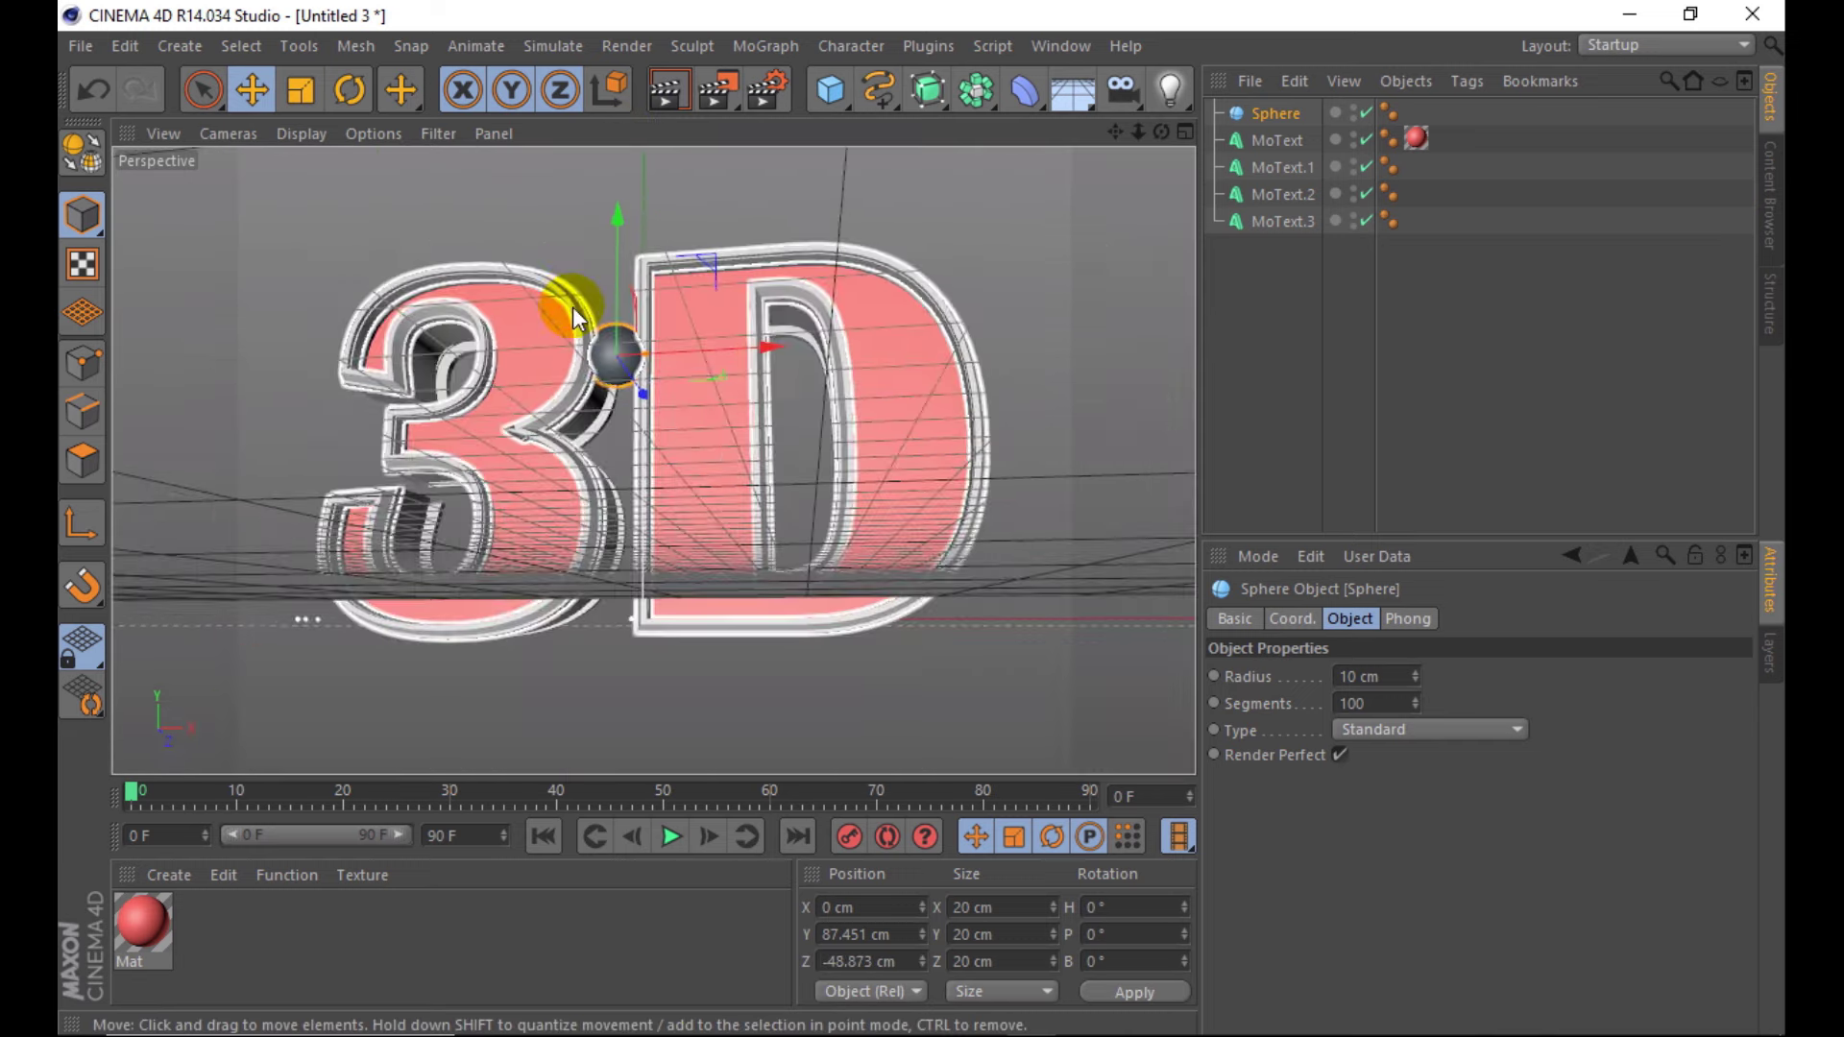
scroll(672, 336, up, 5)
drag(781, 368, 562, 373)
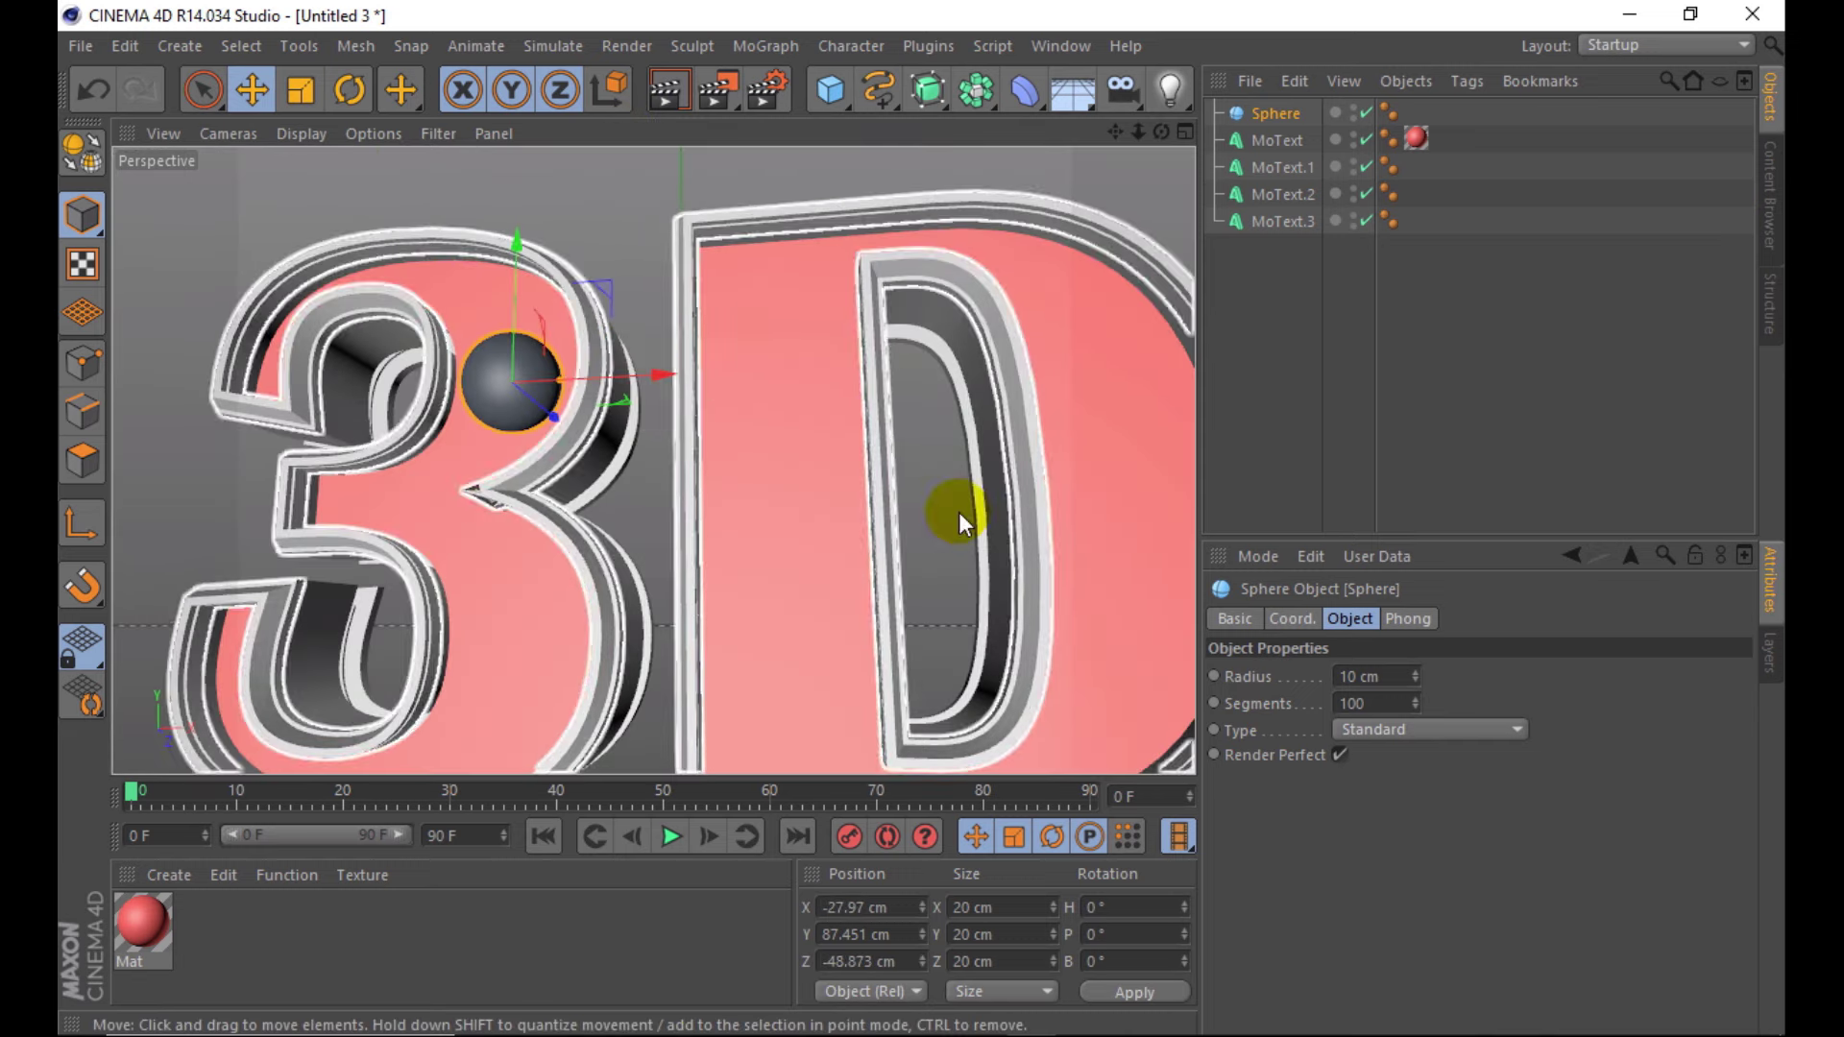
click(1415, 708)
drag(1419, 677, 1414, 676)
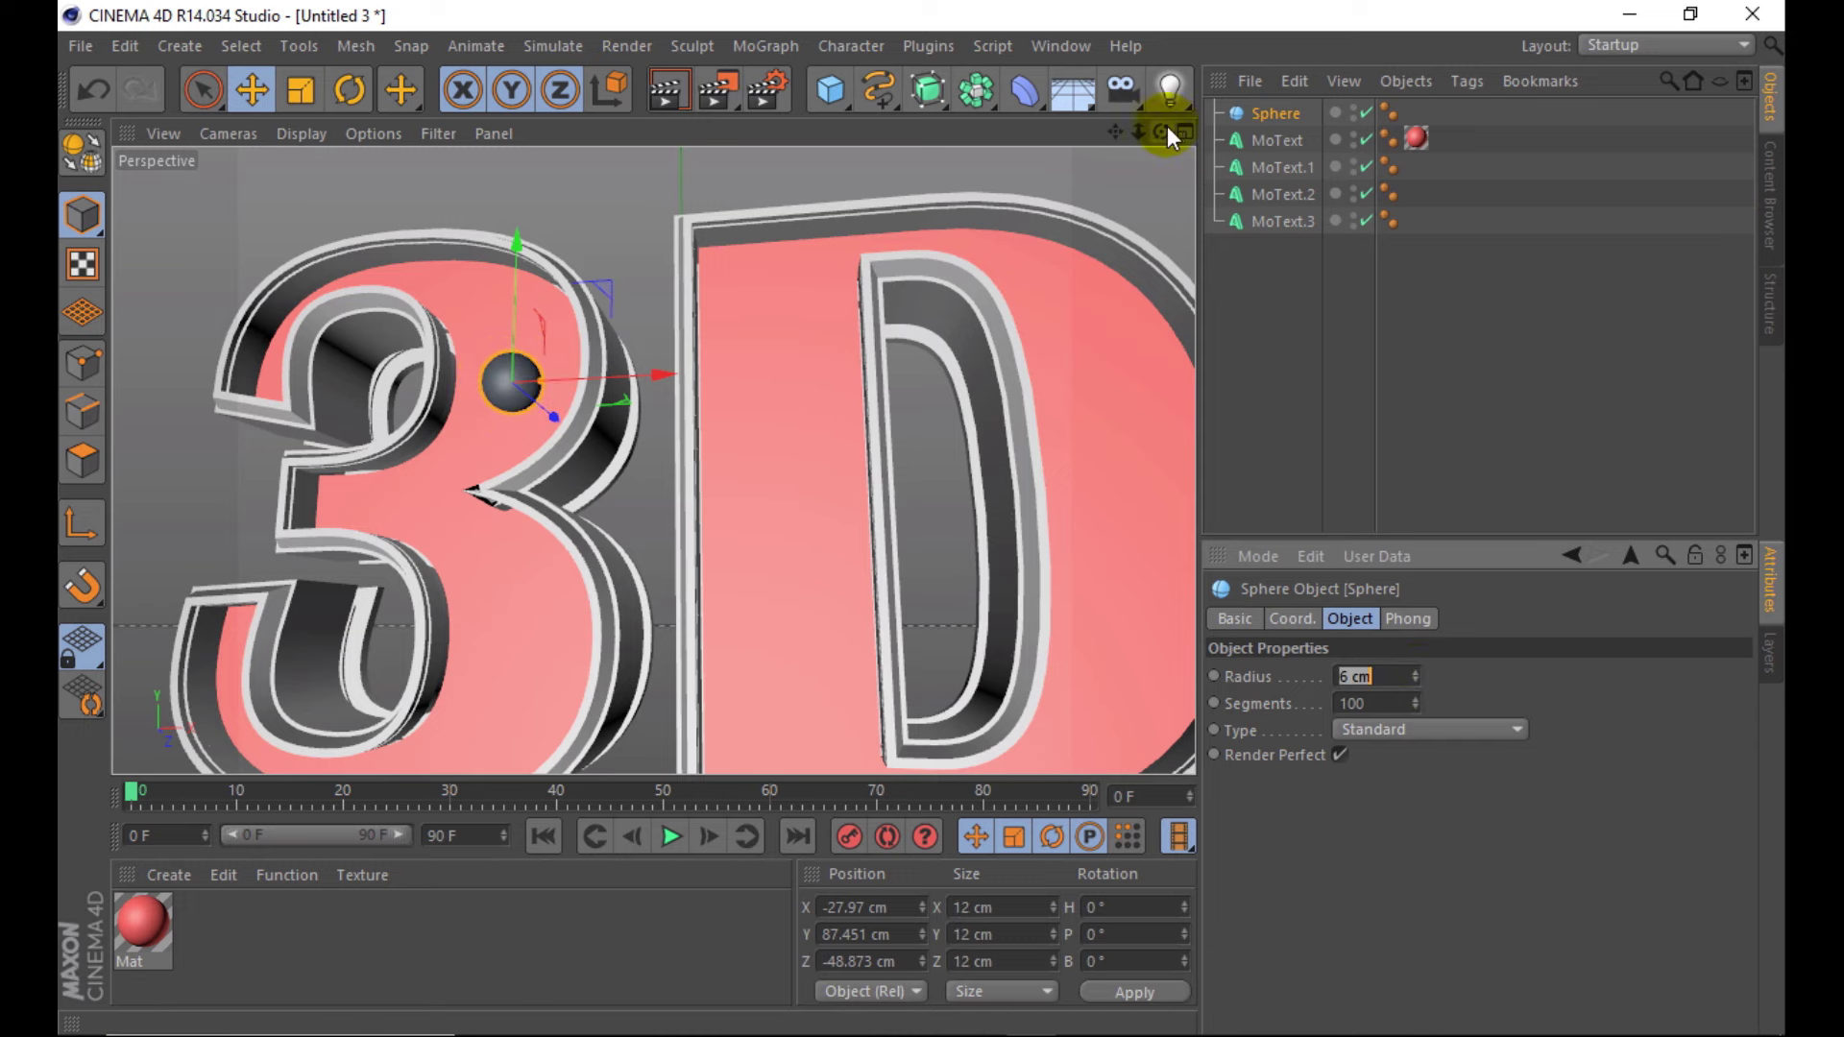
drag(1162, 132, 1139, 147)
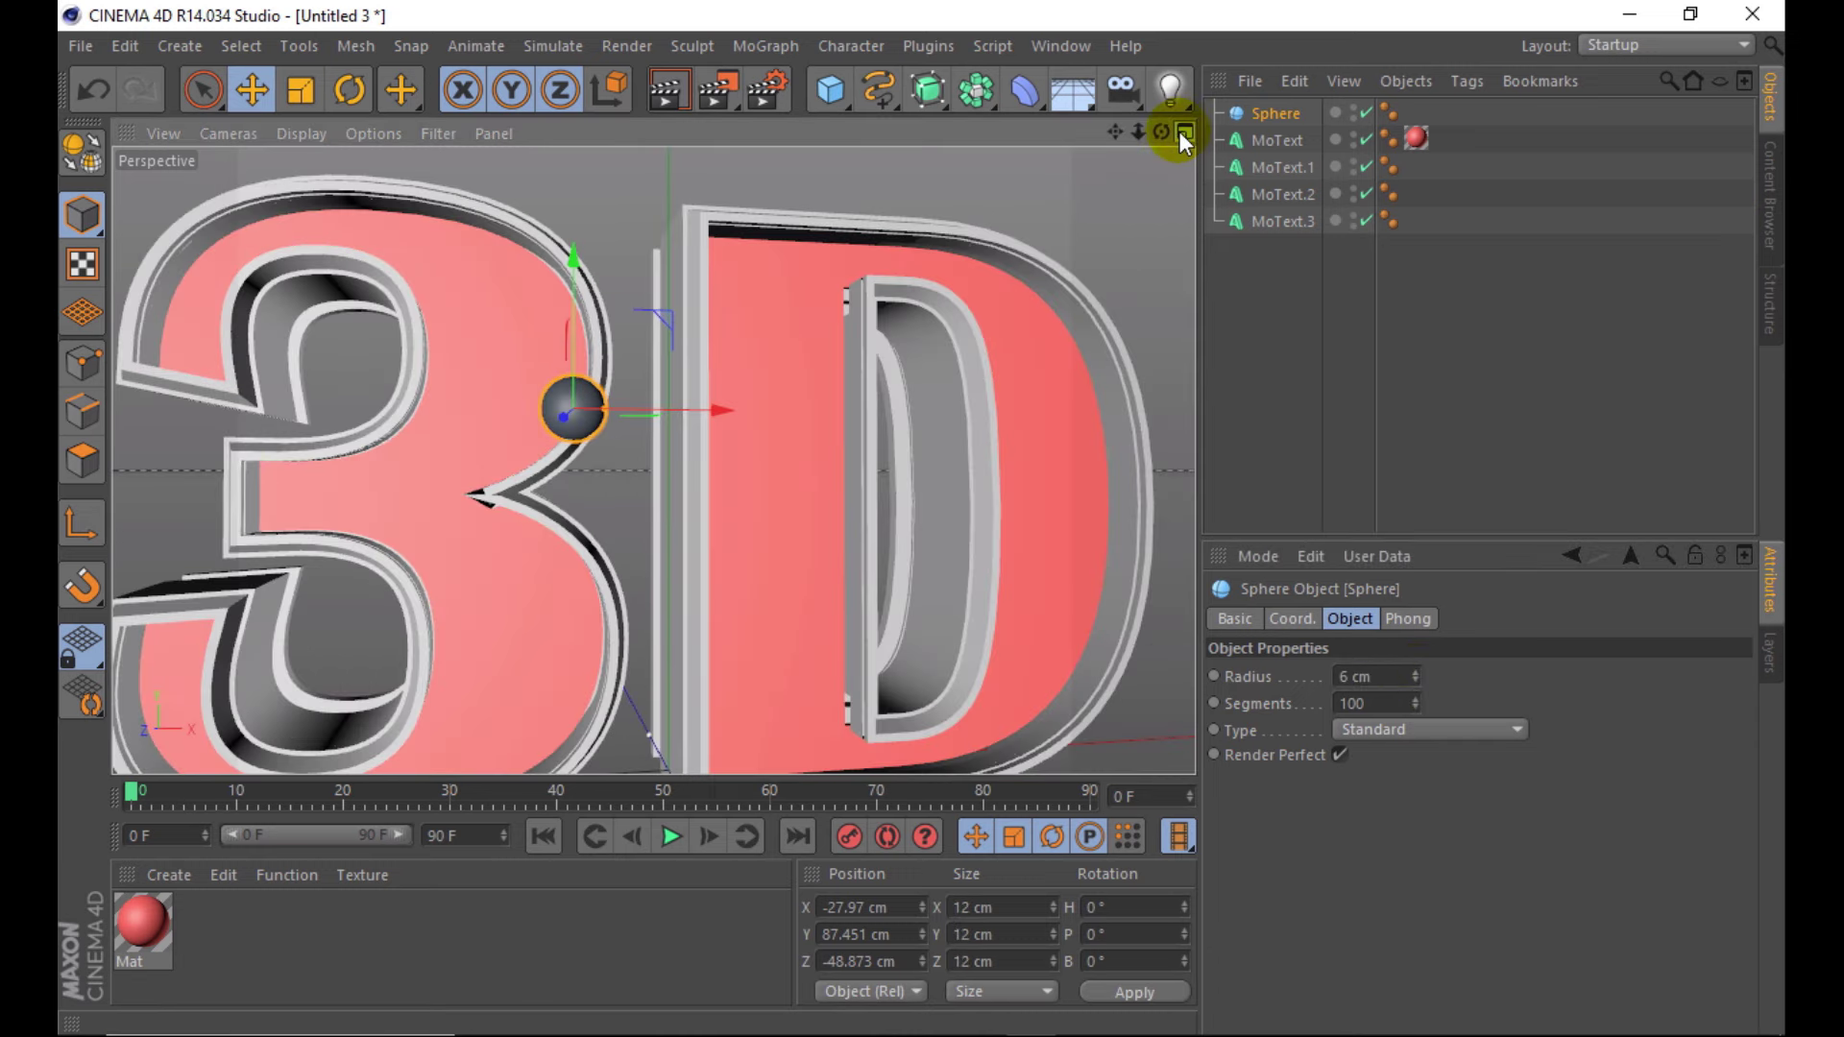
click(1183, 131)
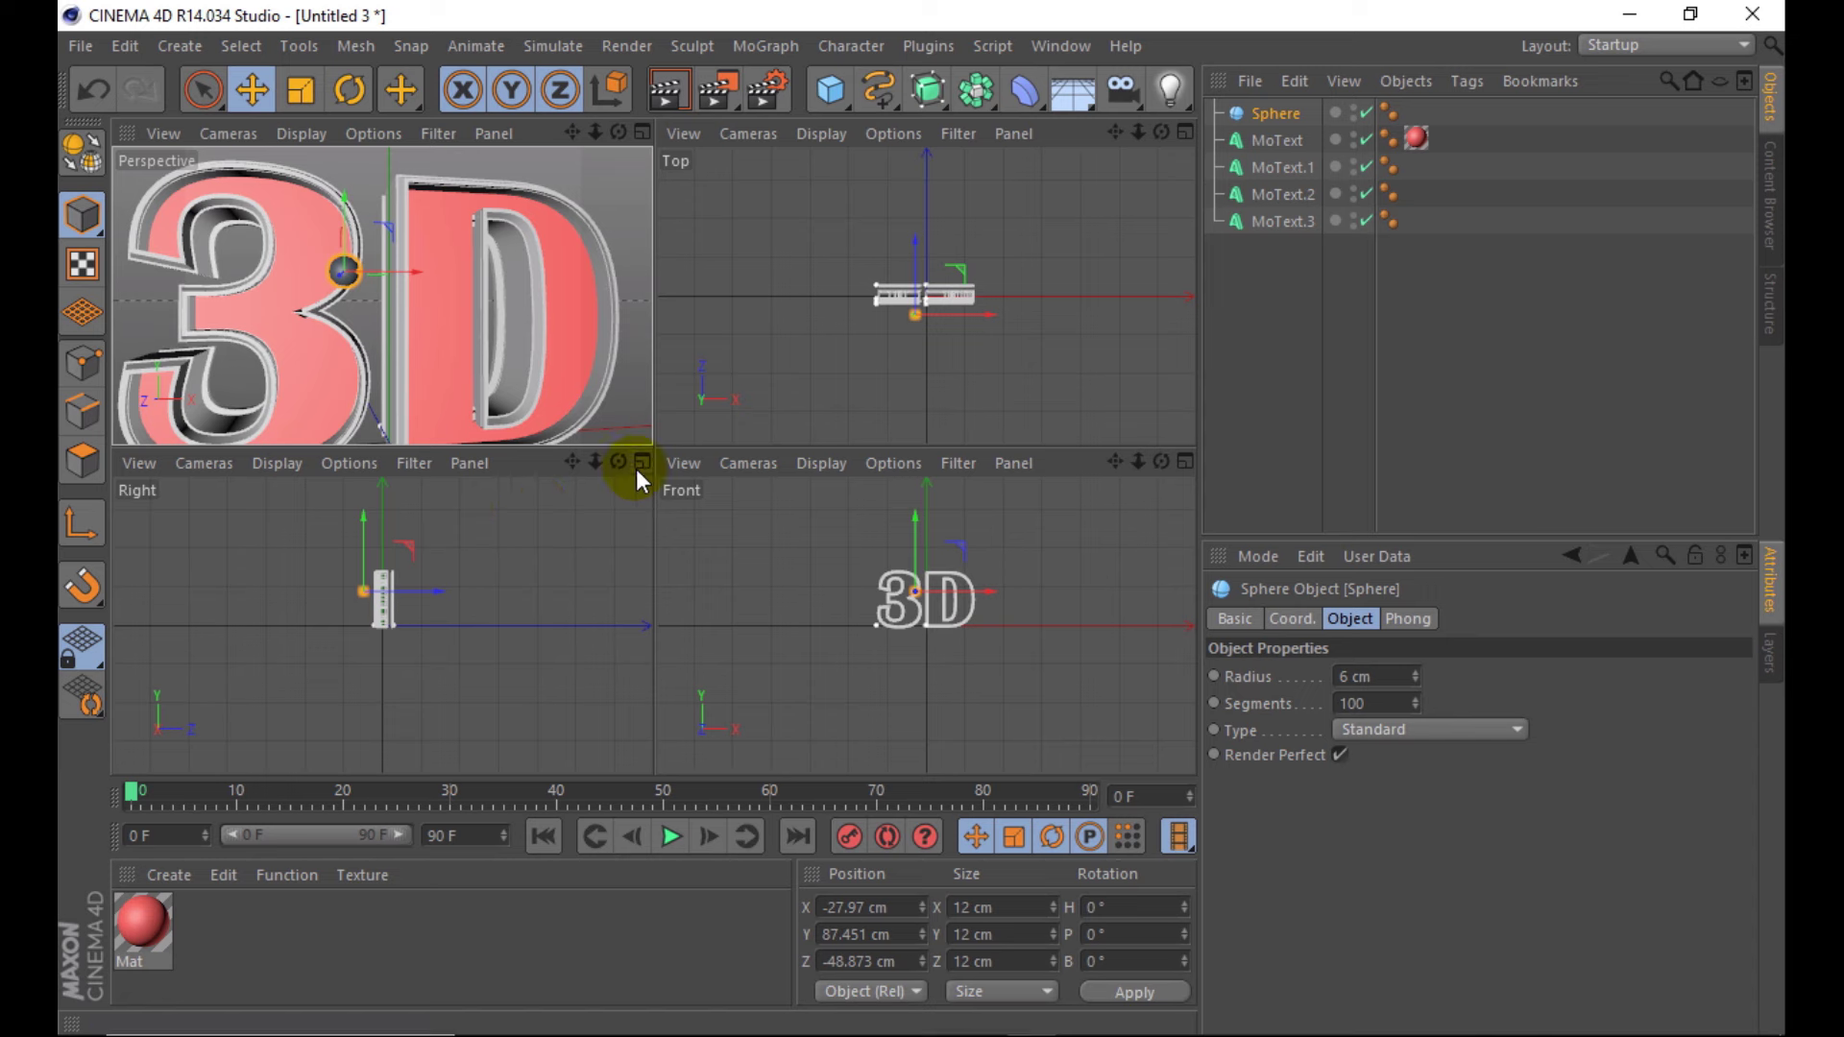
- Position the sphere in the 3's upper curve at X -108.178, Y 105.024 cm
drag(459, 599, 446, 591)
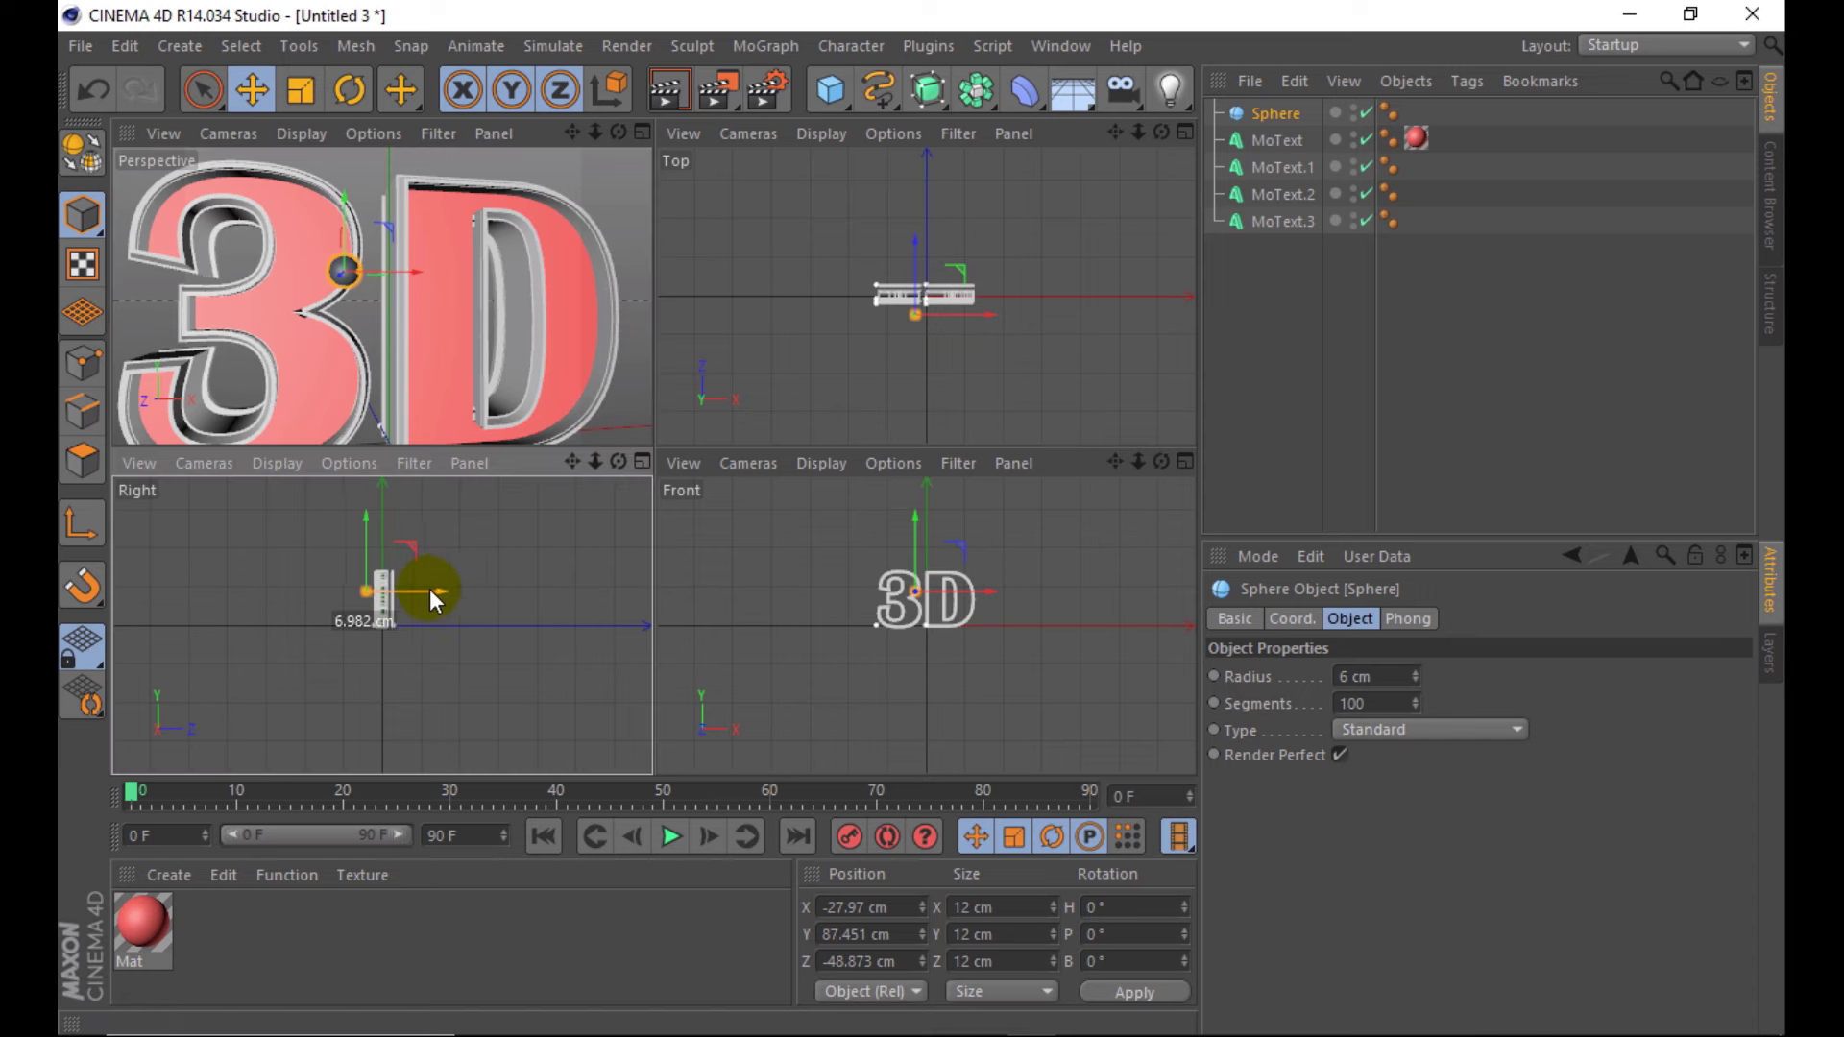
drag(417, 384, 328, 288)
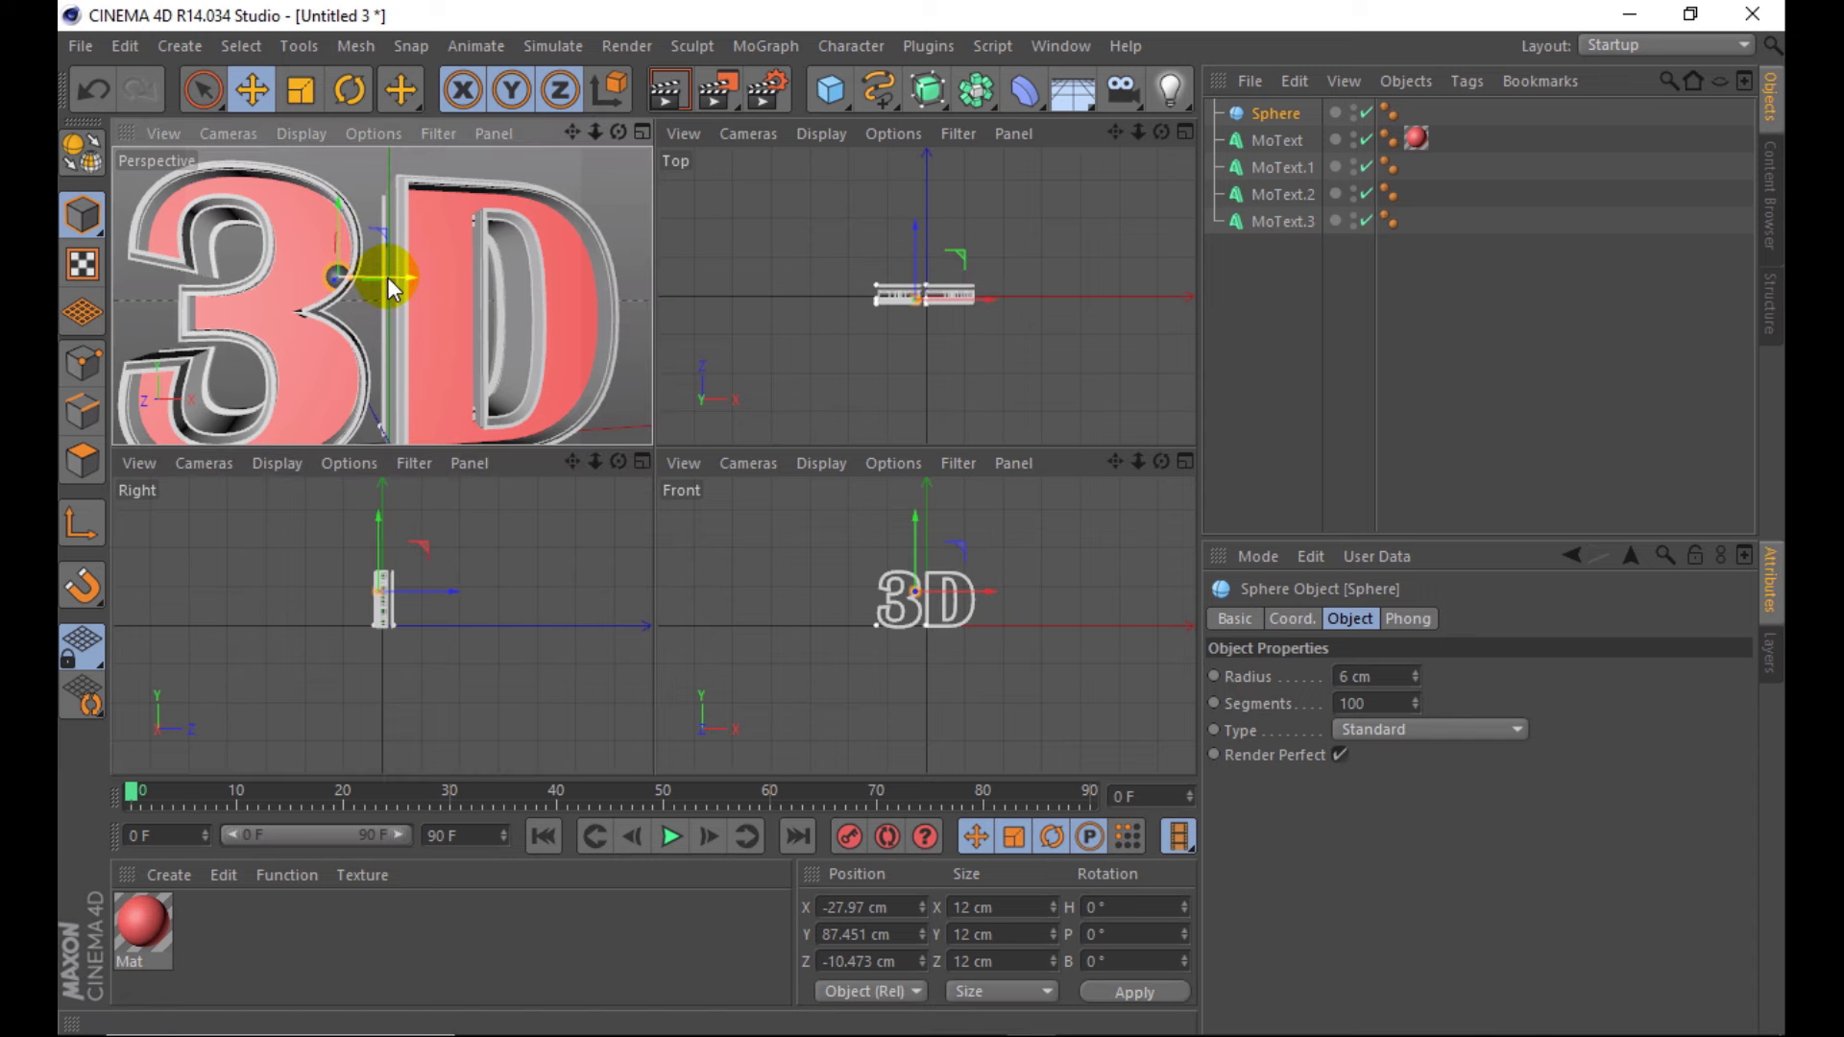
click(642, 132)
drag(399, 263, 378, 269)
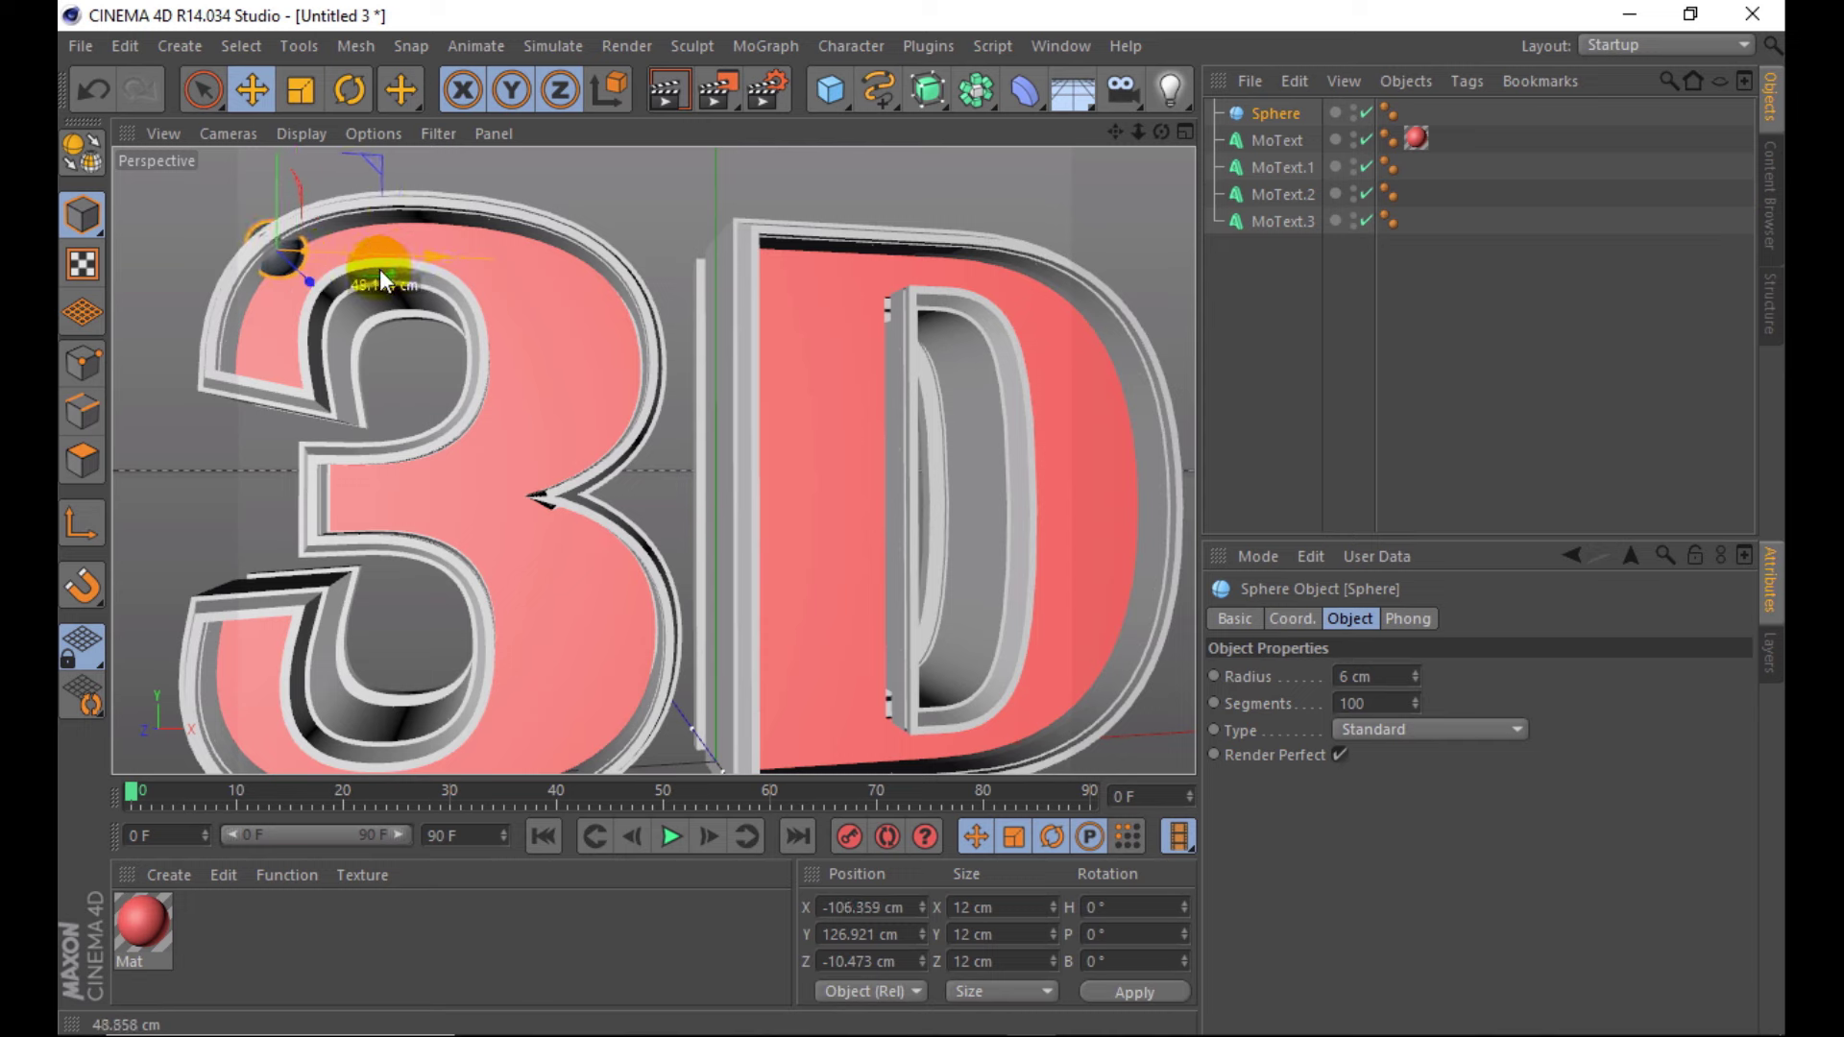
drag(281, 197, 257, 274)
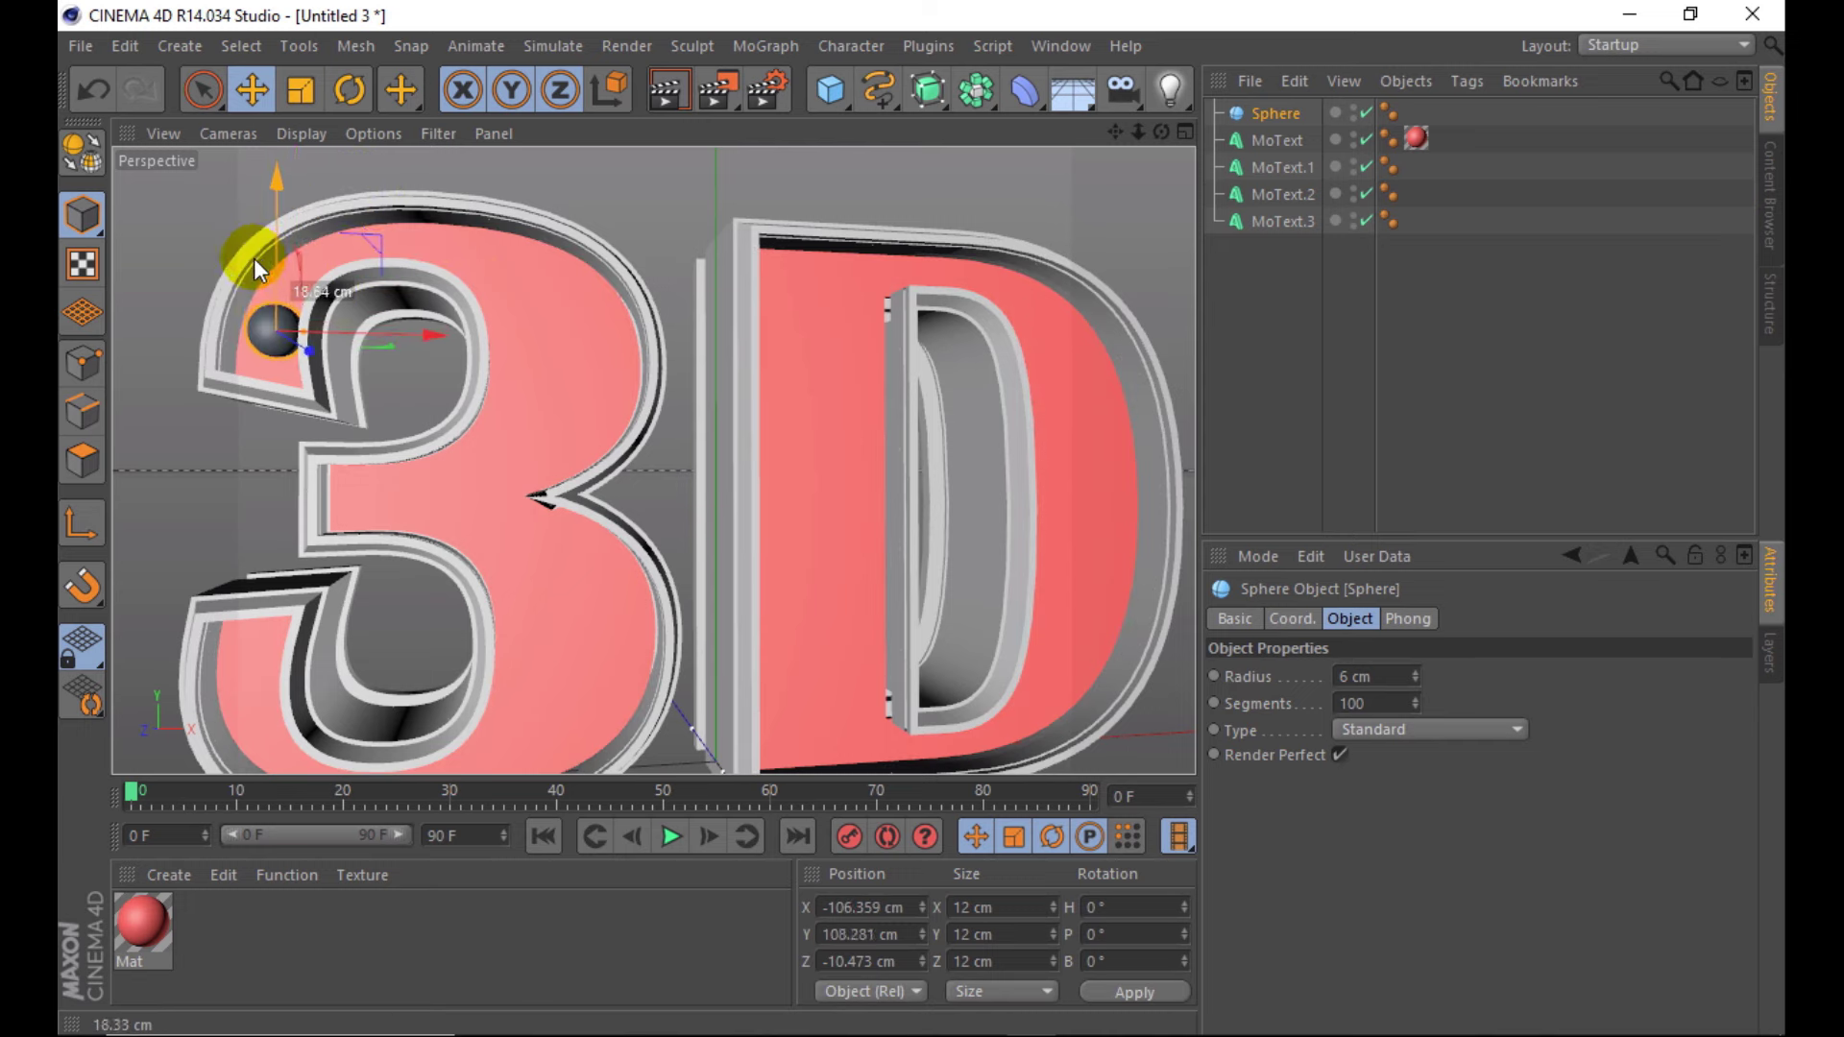
drag(400, 333, 273, 293)
scroll(360, 321, up, 3)
scroll(265, 338, down, 3)
scroll(265, 338, down, 2)
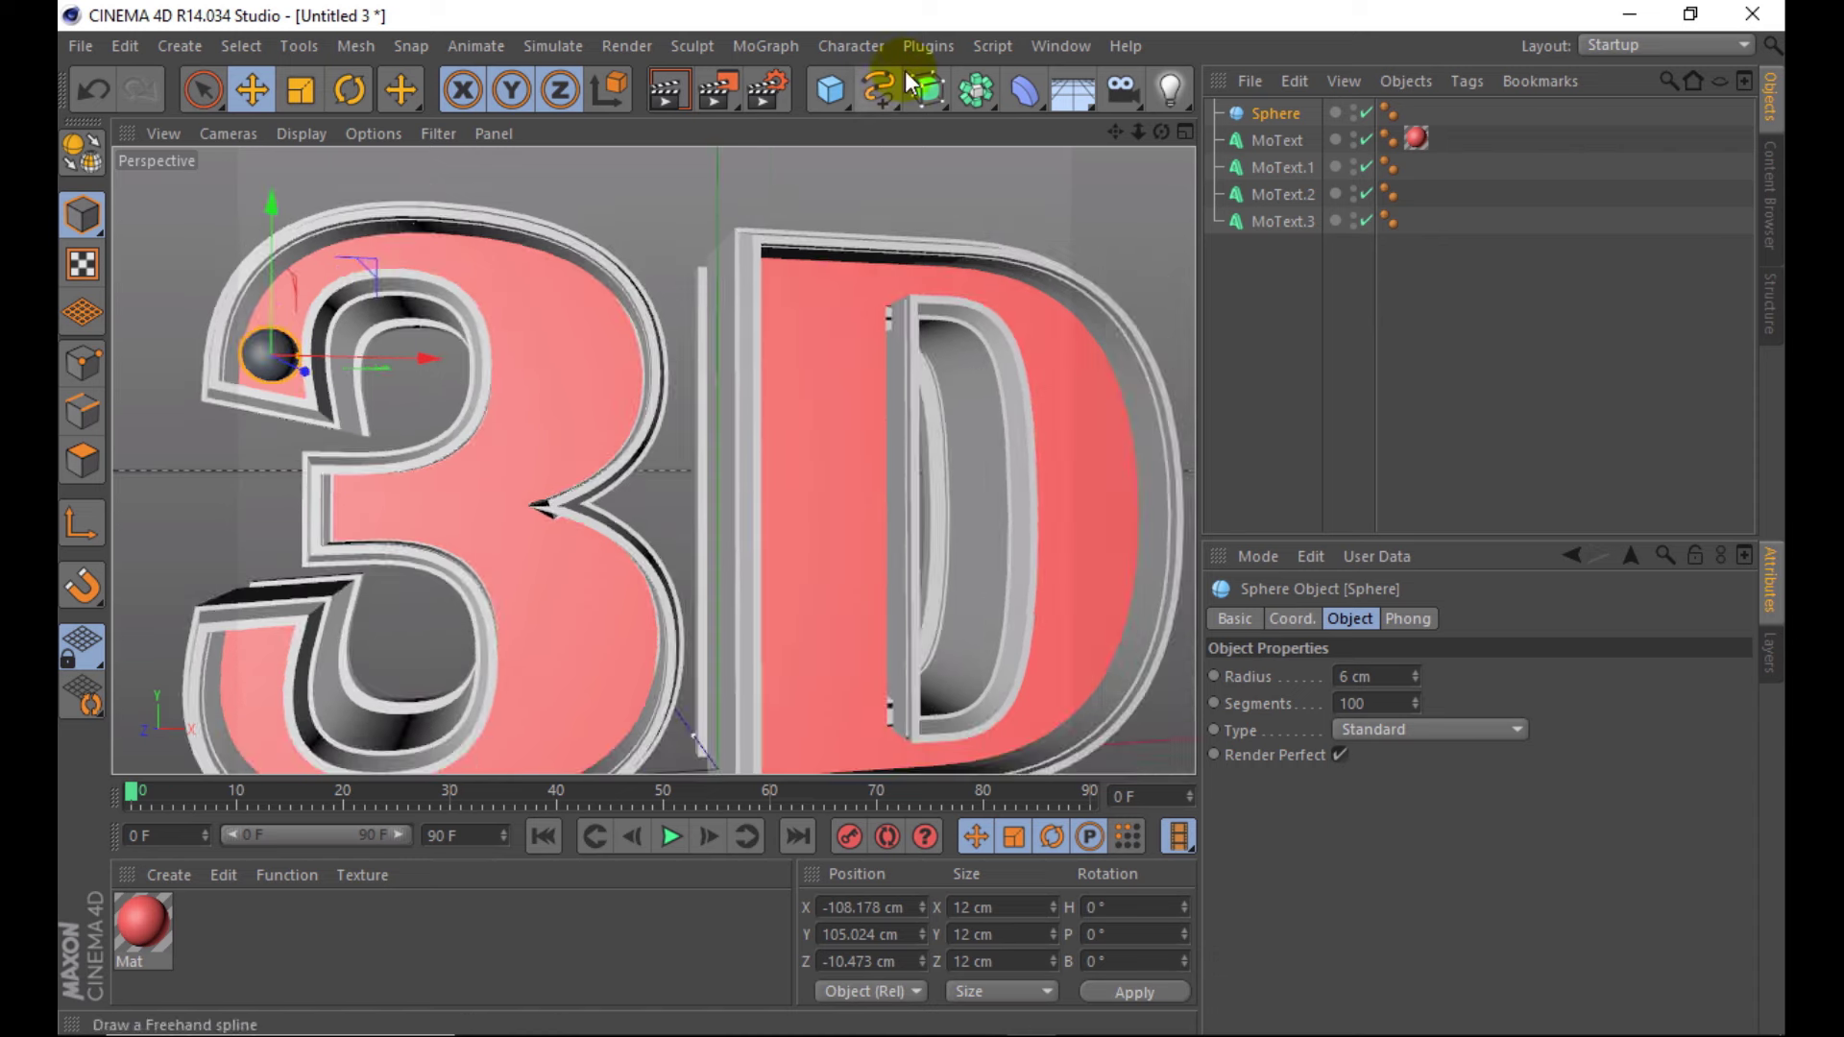
drag(1166, 123, 1097, 146)
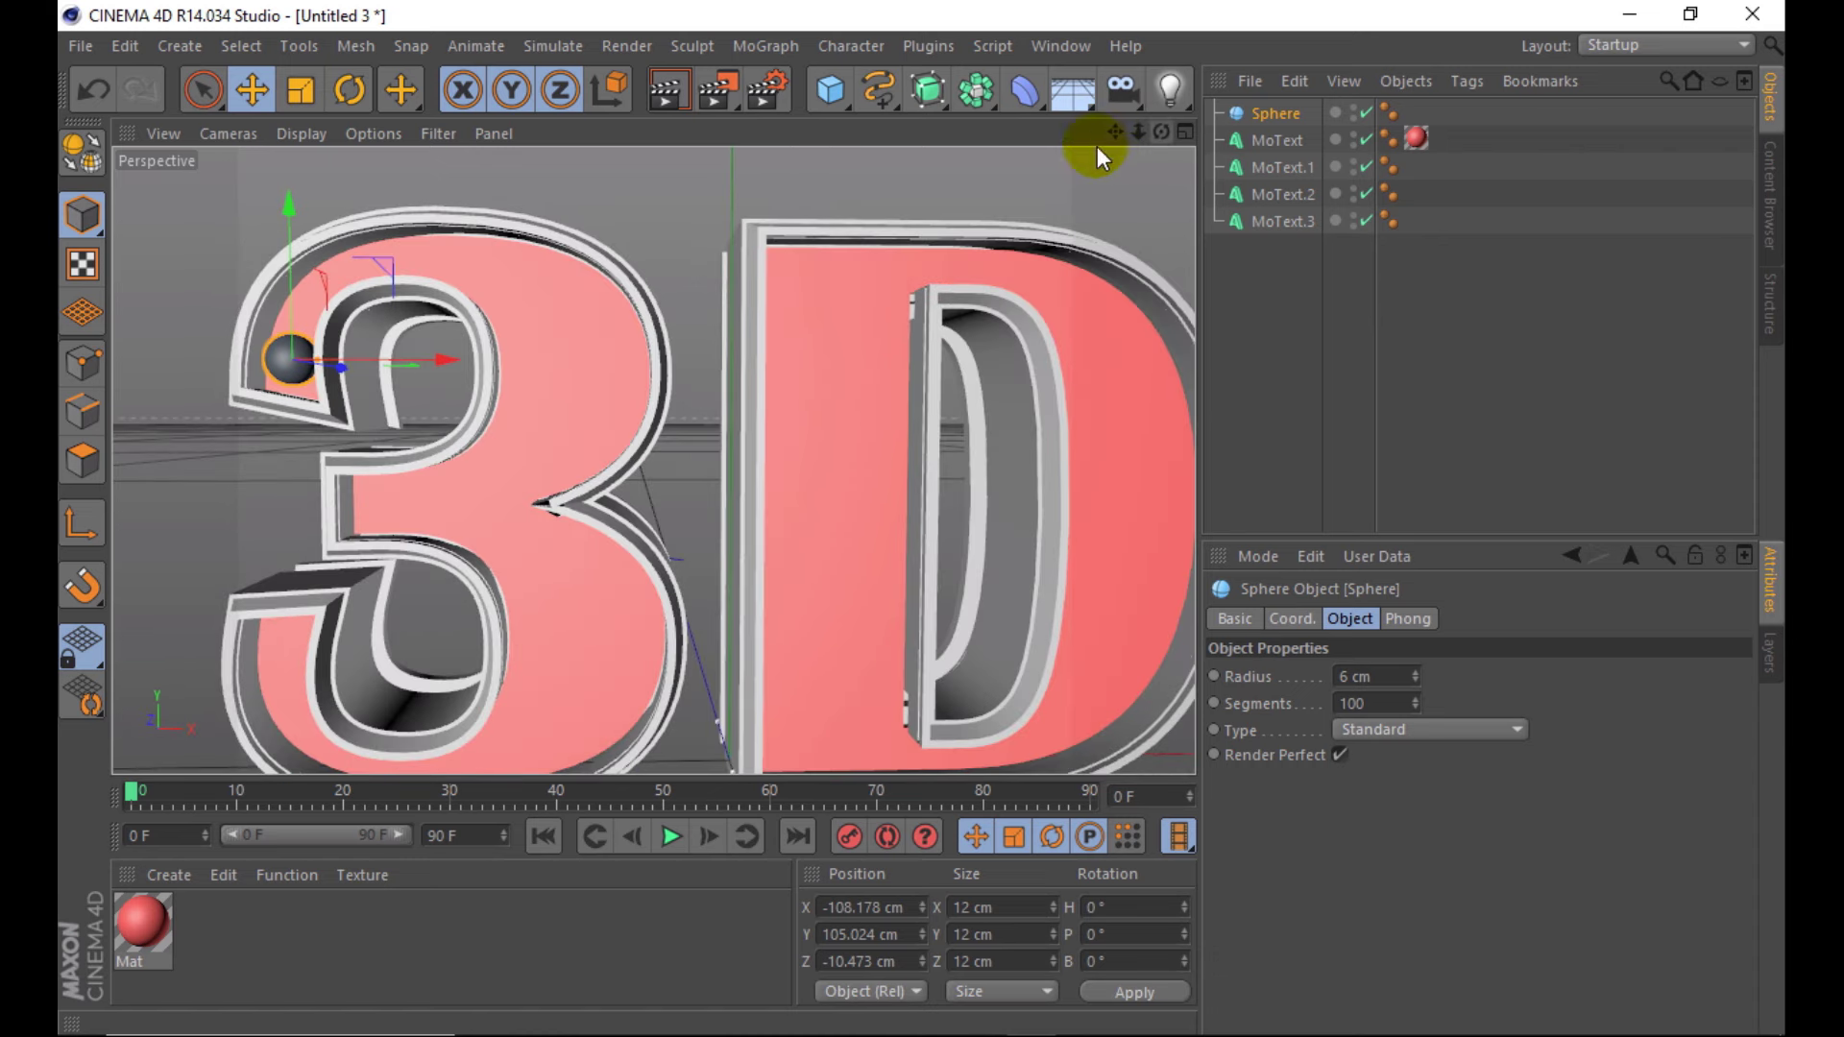
- Render a preview on black, then return to the four-view layout
click(694, 113)
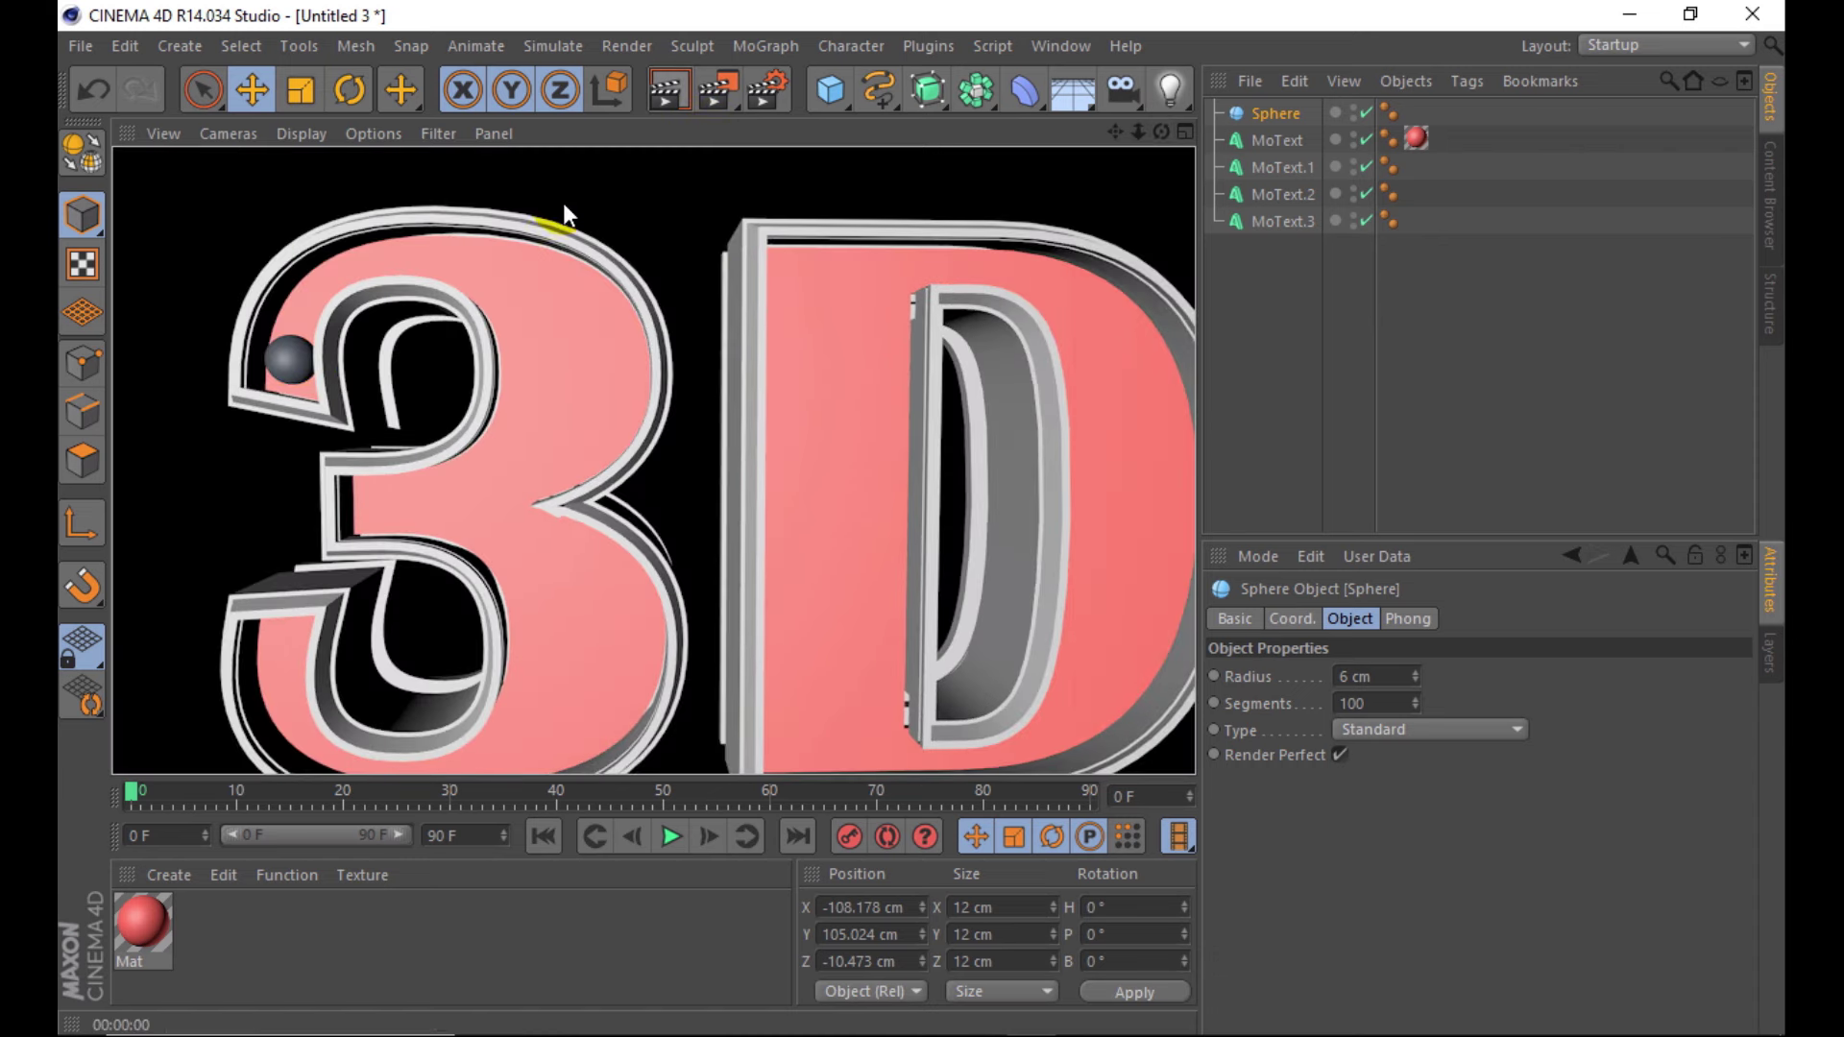
click(283, 411)
drag(1167, 129, 1191, 134)
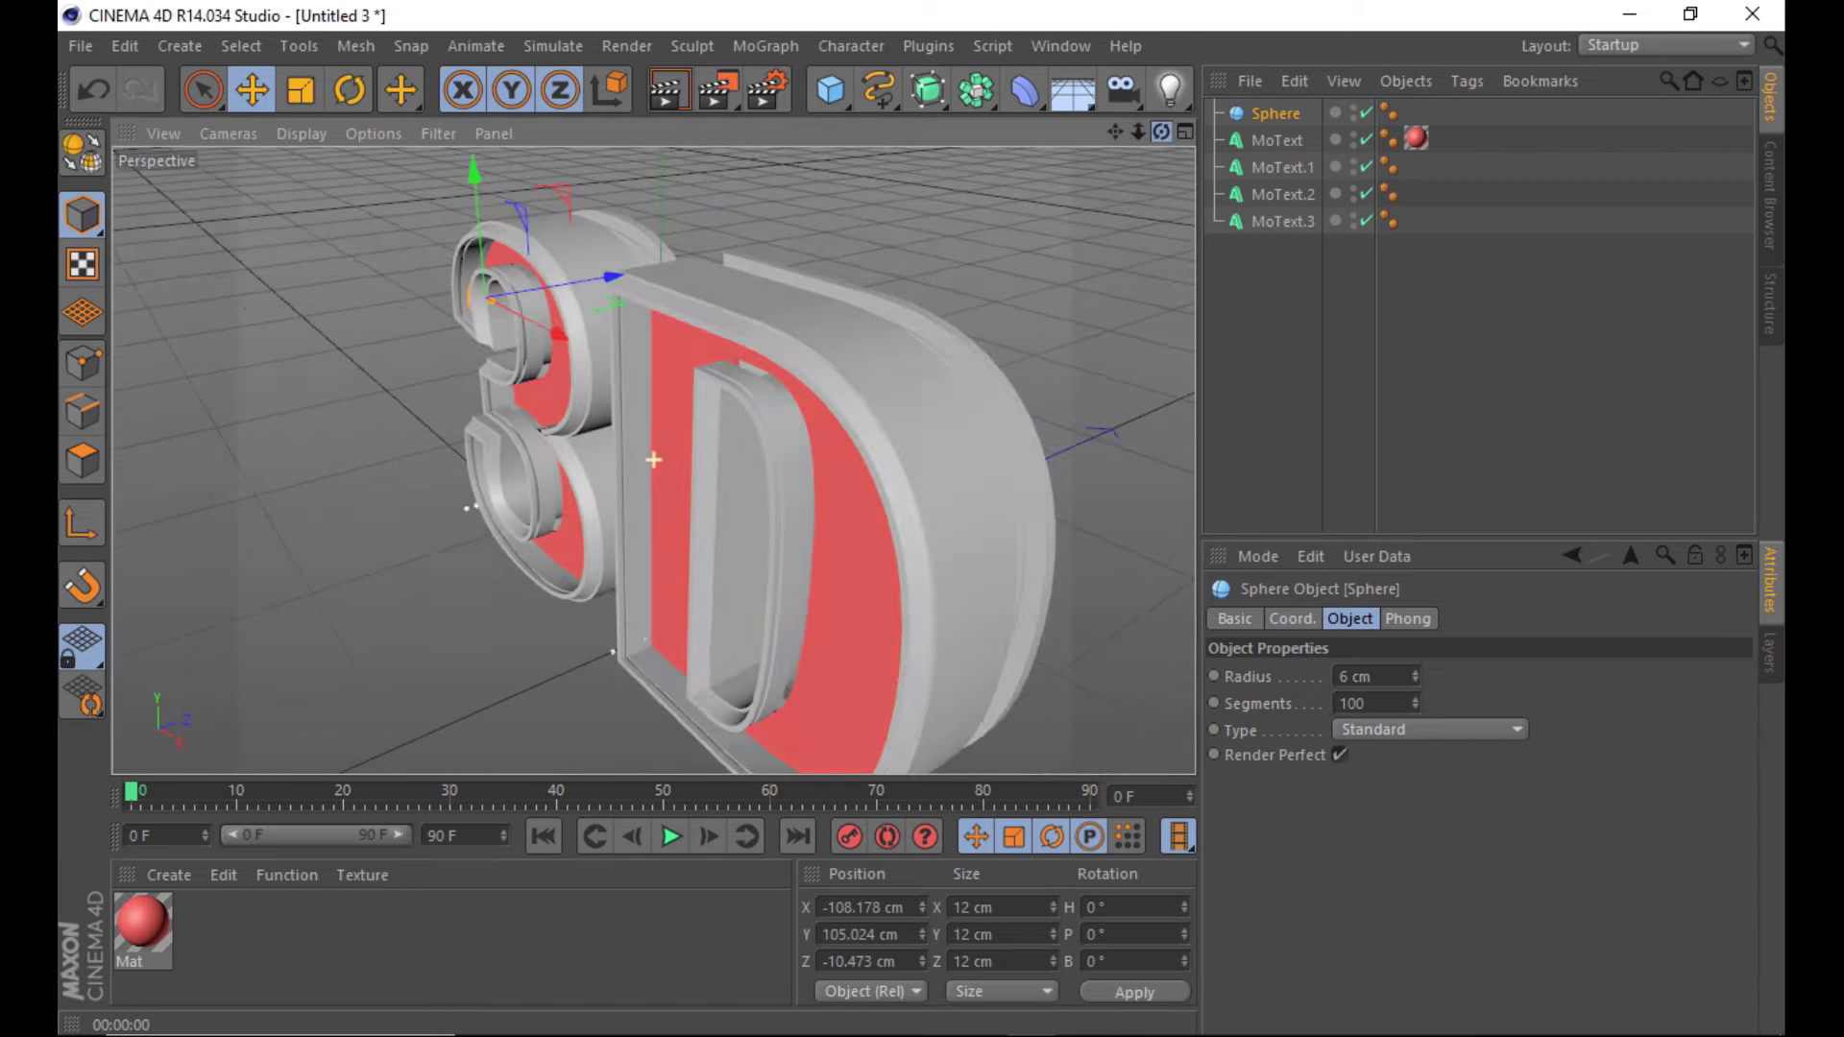
click(1187, 133)
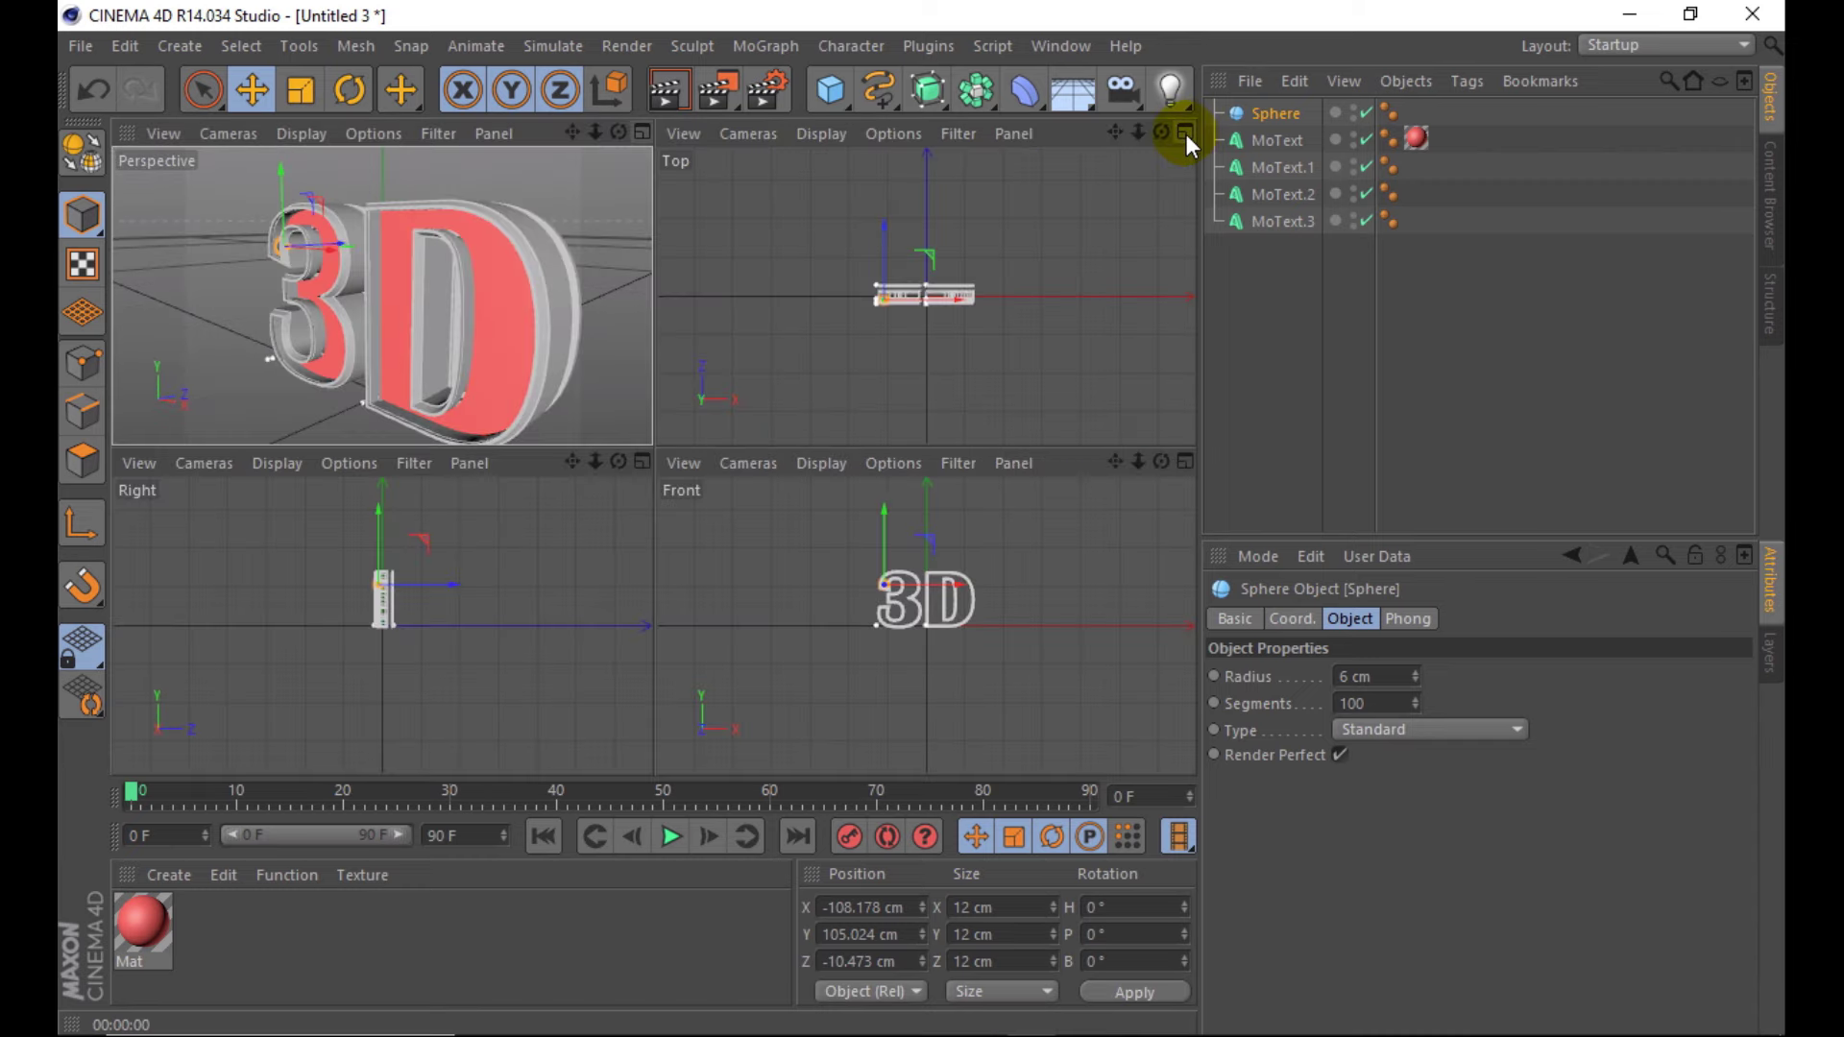
- In the maximised Front view, make the sphere 5 cm and duplicate it around both letters up to Sphere.24
click(1183, 466)
scroll(576, 349, up, 1)
scroll(603, 406, up, 3)
scroll(615, 389, up, 3)
scroll(549, 313, up, 3)
drag(609, 420, 630, 419)
click(1415, 682)
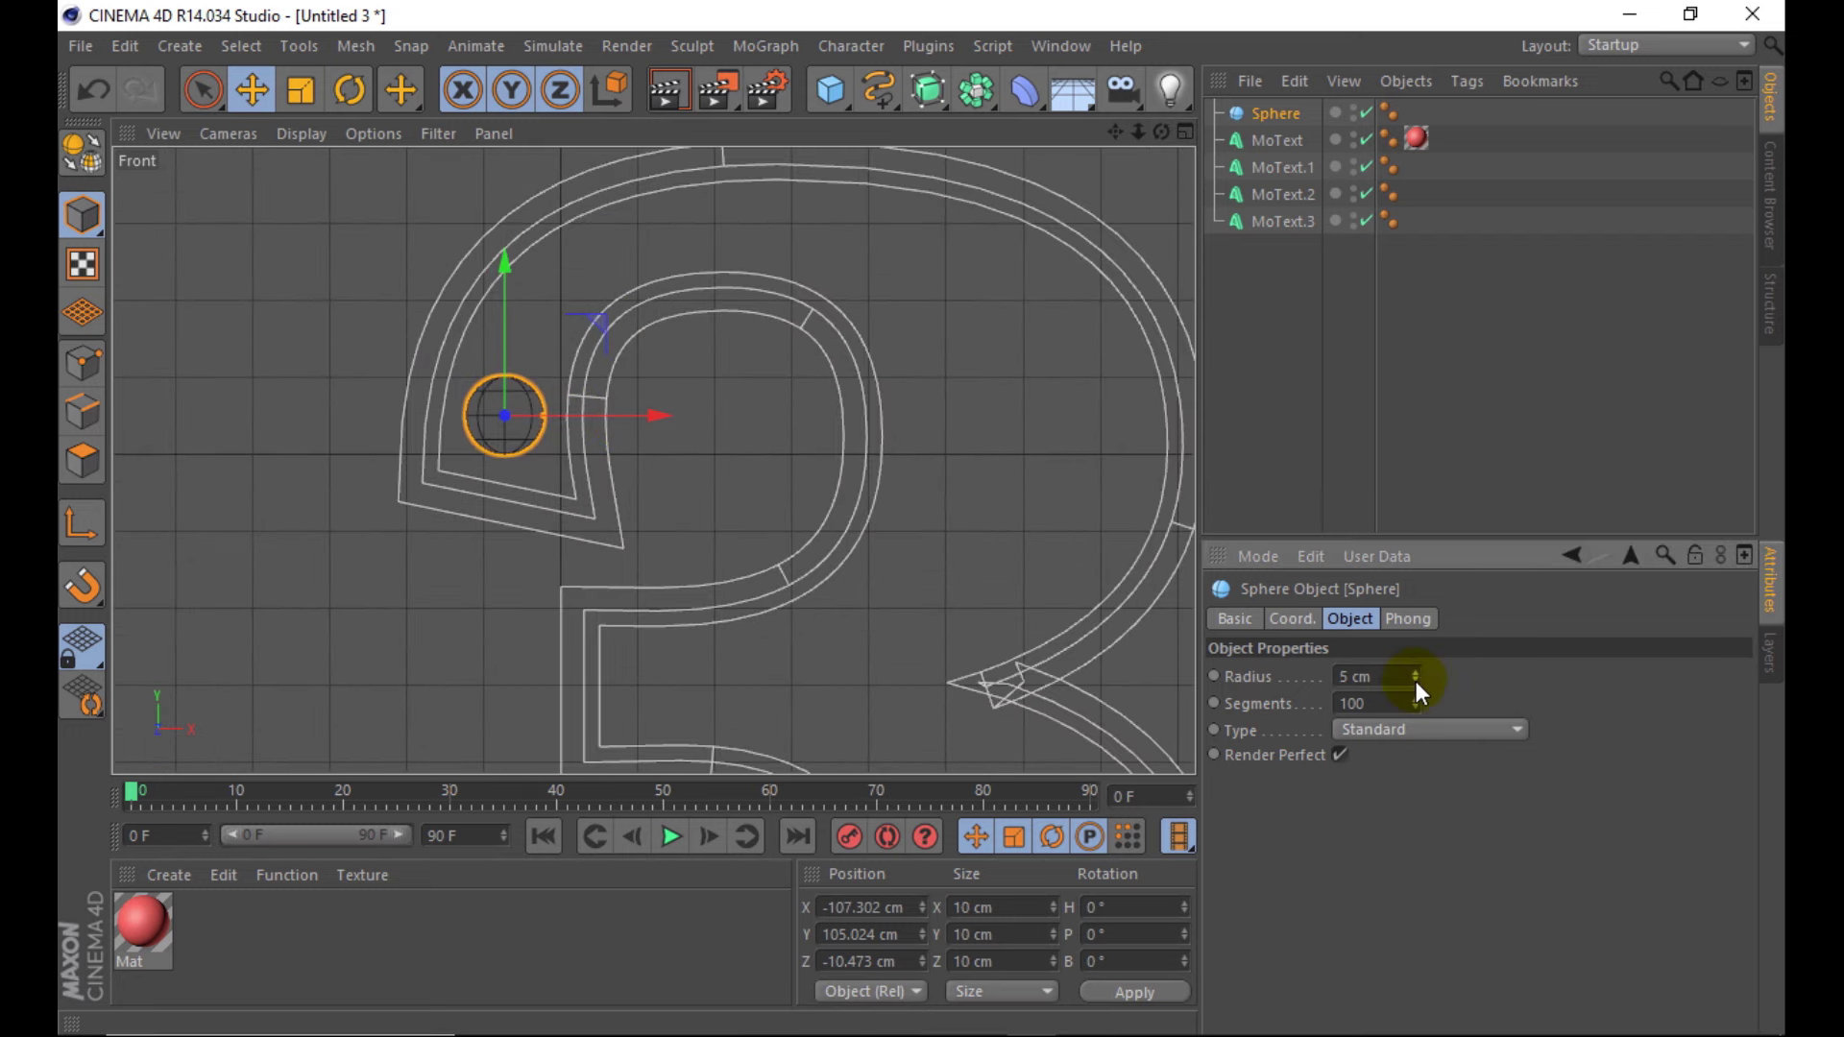
ctrl+drag(1282, 117, 1239, 126)
drag(511, 303, 519, 158)
drag(639, 279, 706, 285)
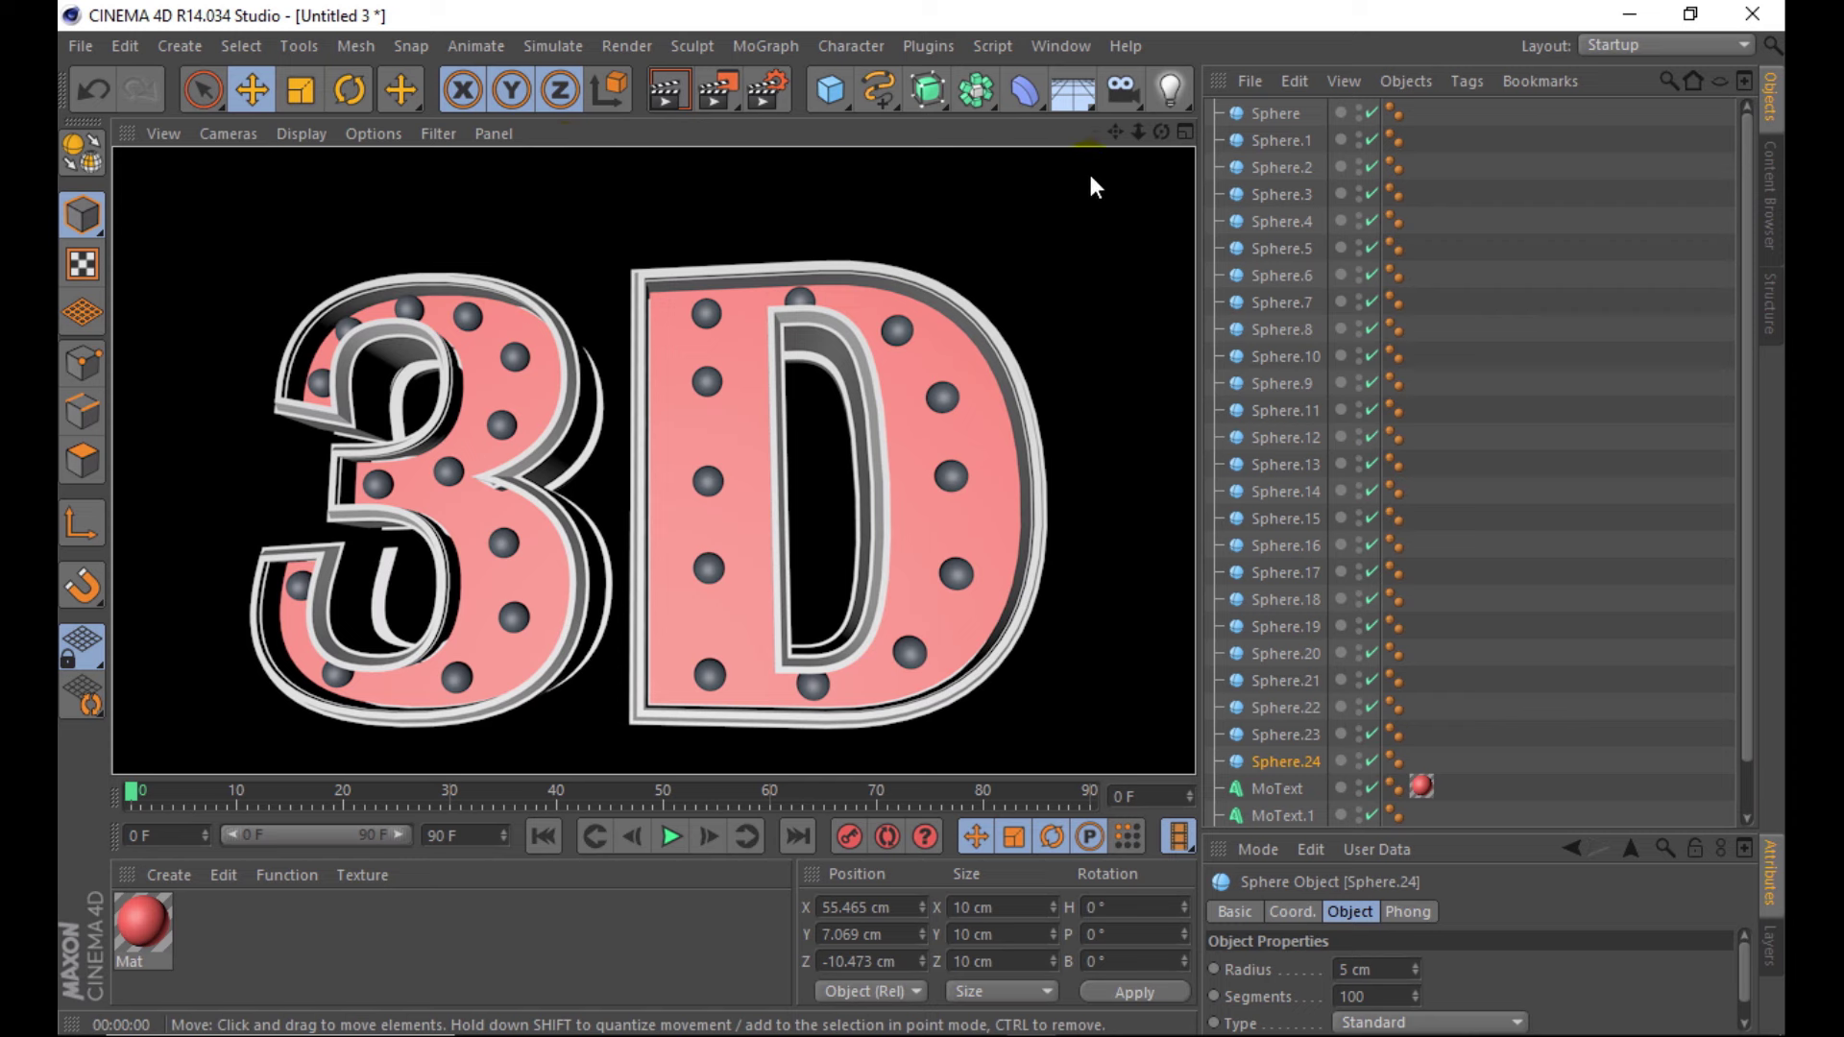
click(1276, 106)
- Select Sphere through Sphere.24, group them with Alt+G, and name the null LIGHTS
scroll(1366, 526, down, 2)
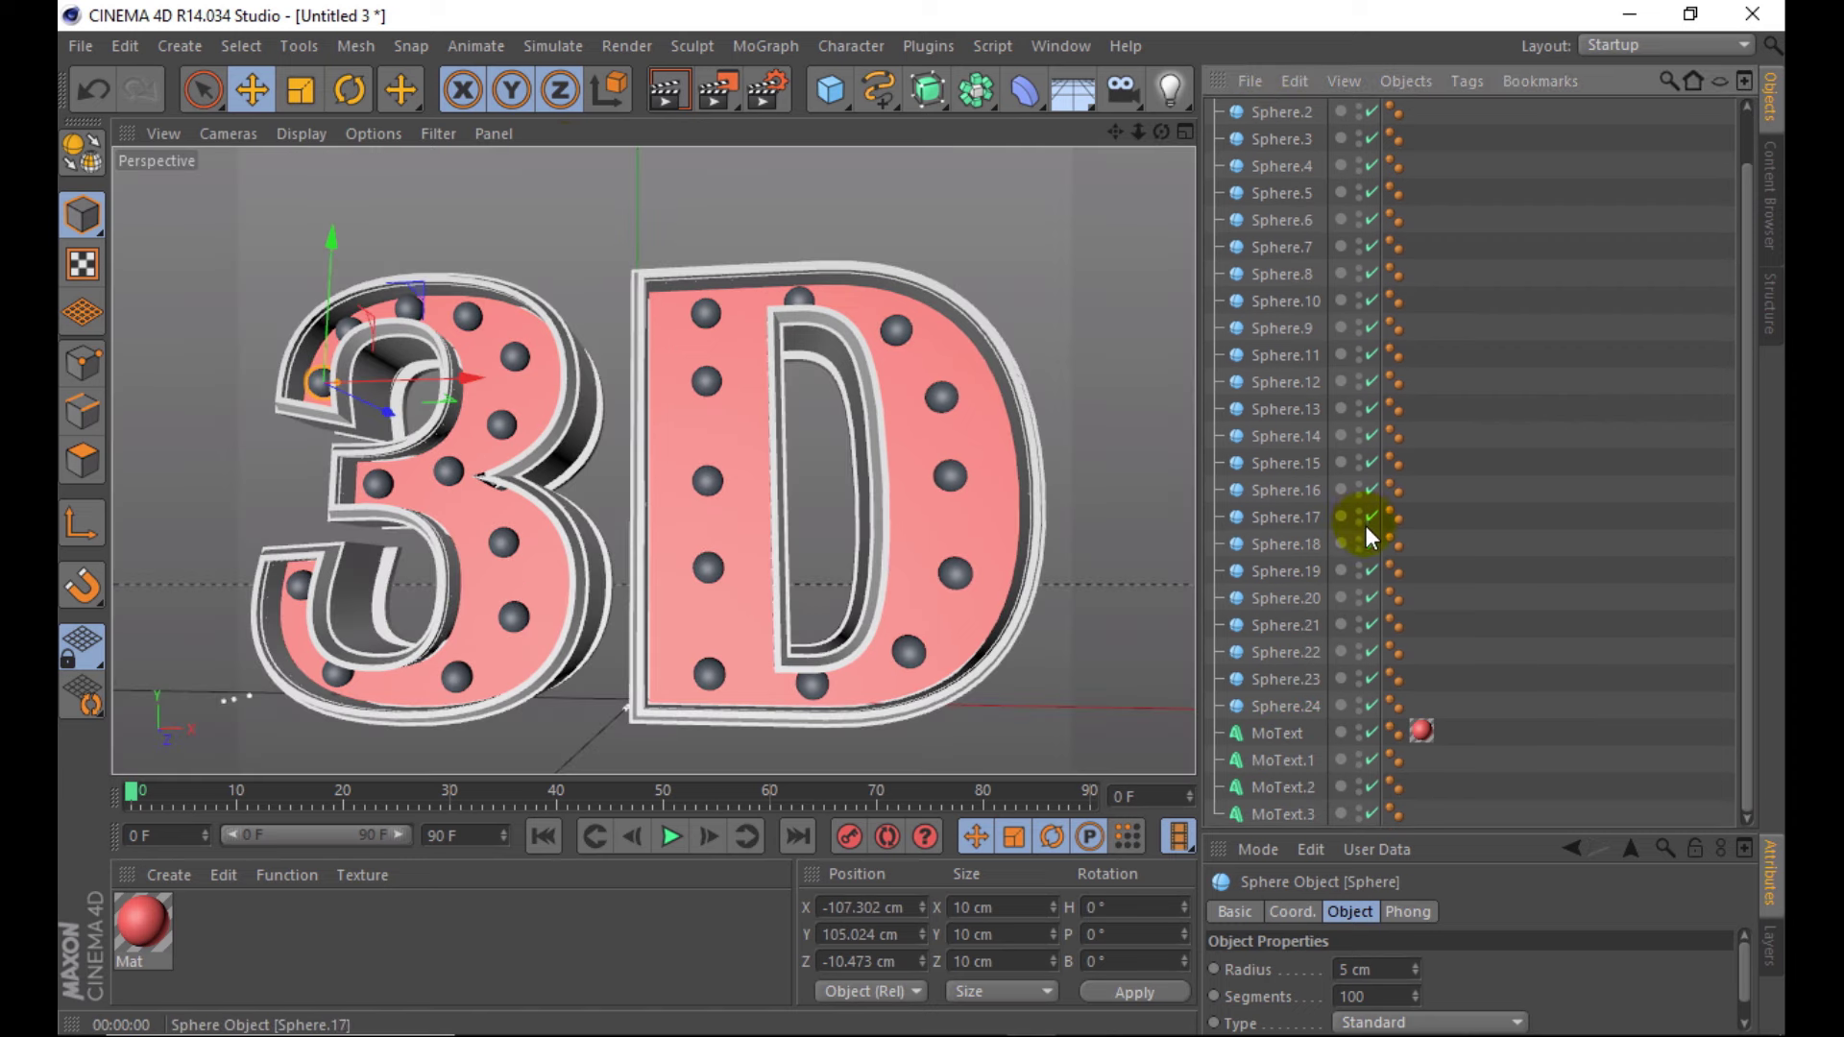
shift+click(1296, 708)
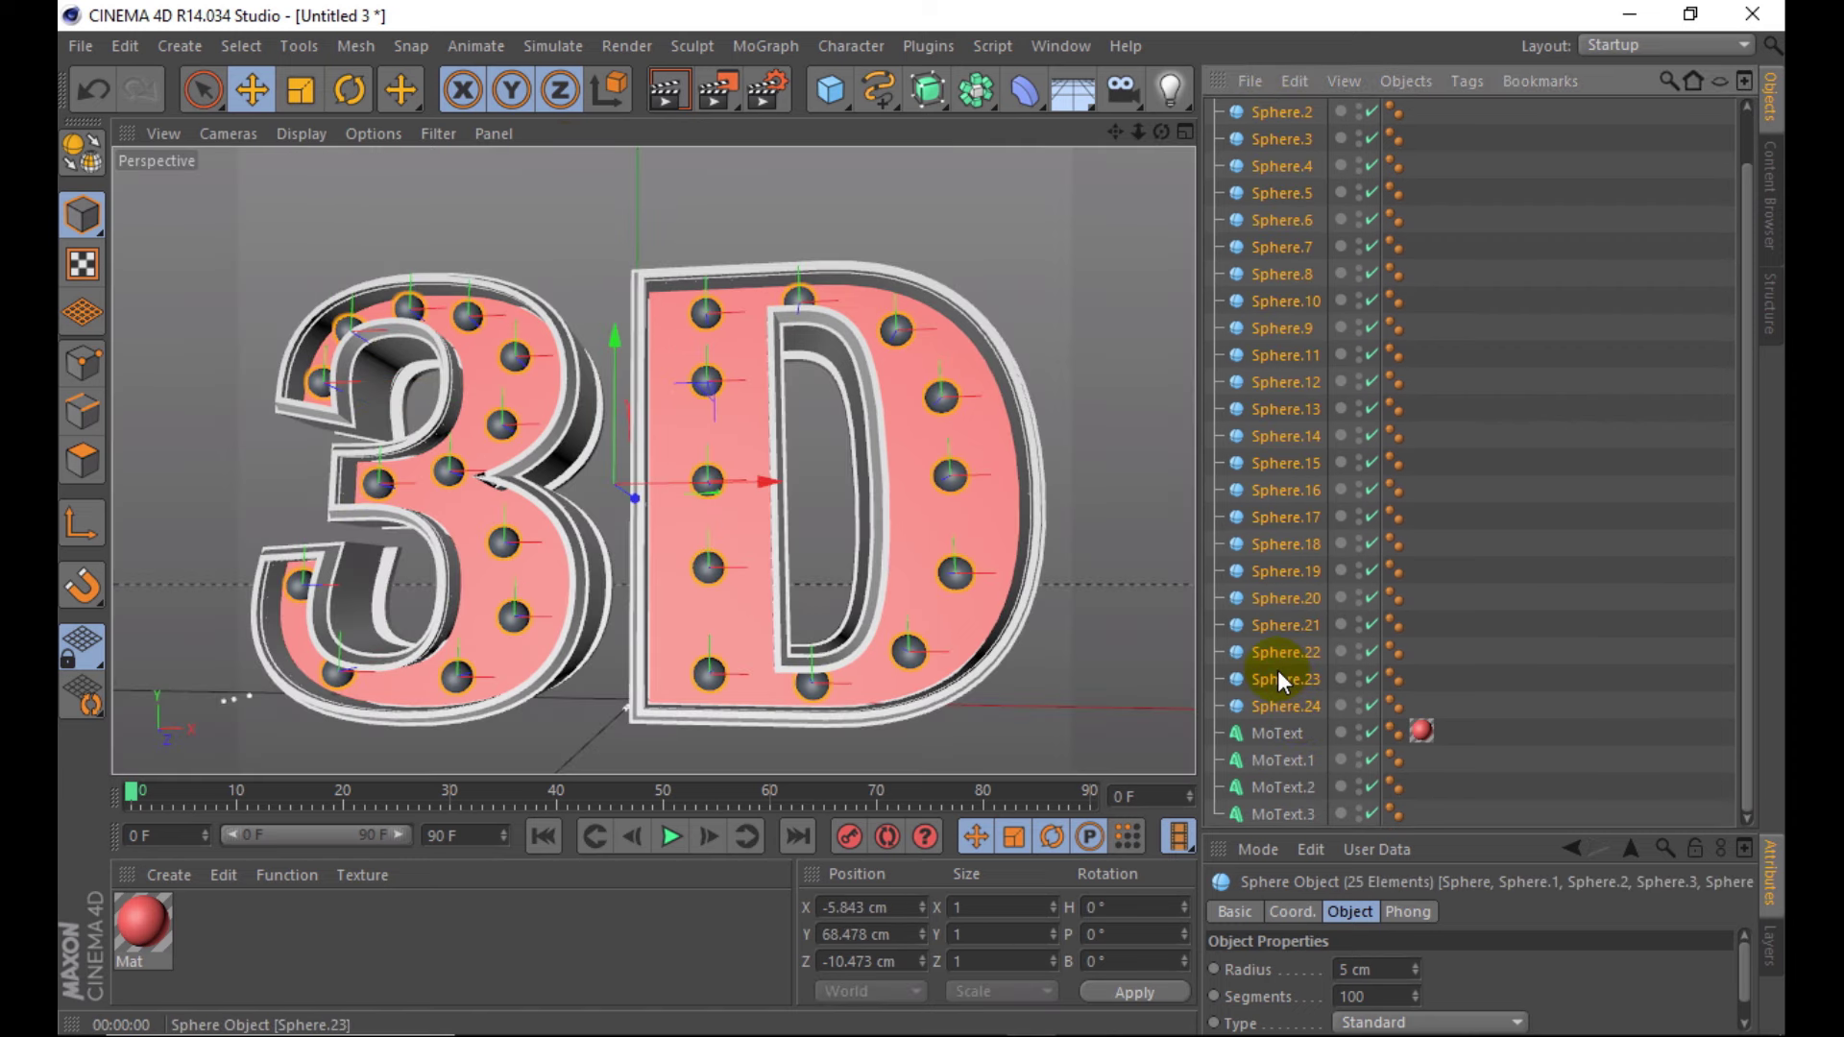
key(o)
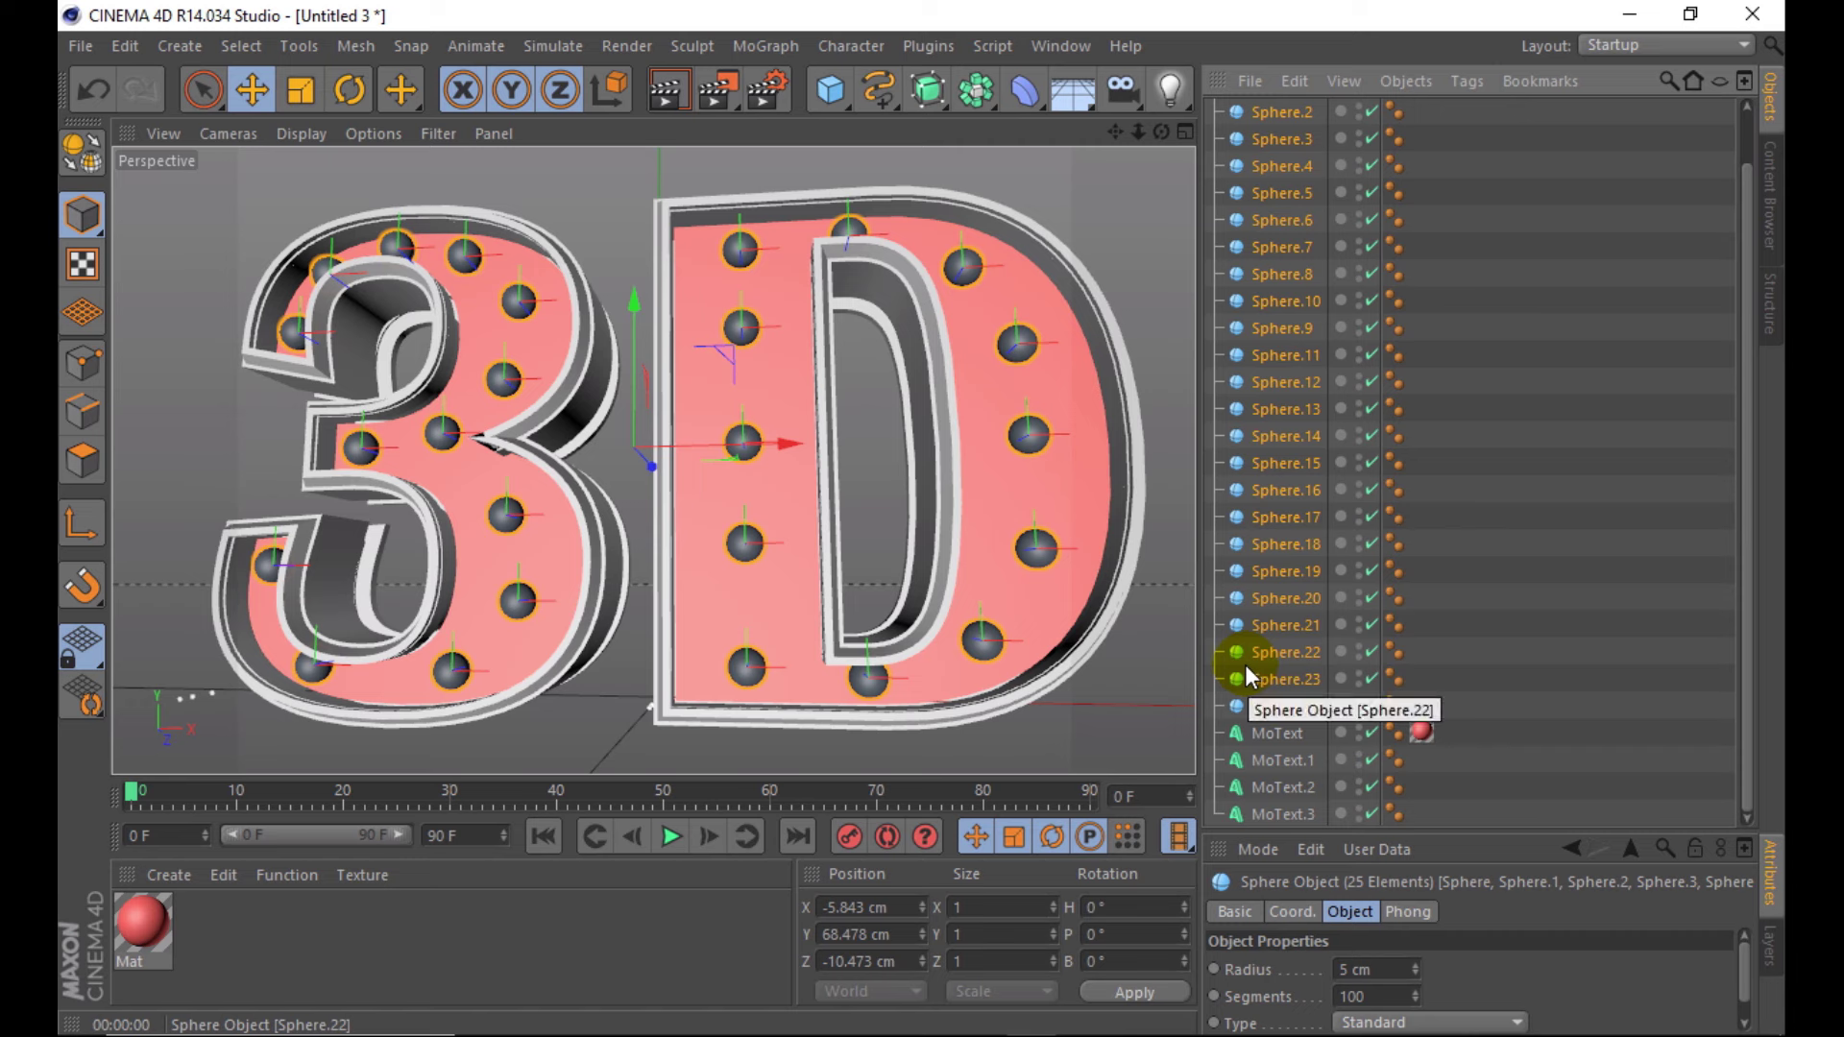
key(alt+g)
double_click(1266, 112)
text(LIGHTS)
key(Return)
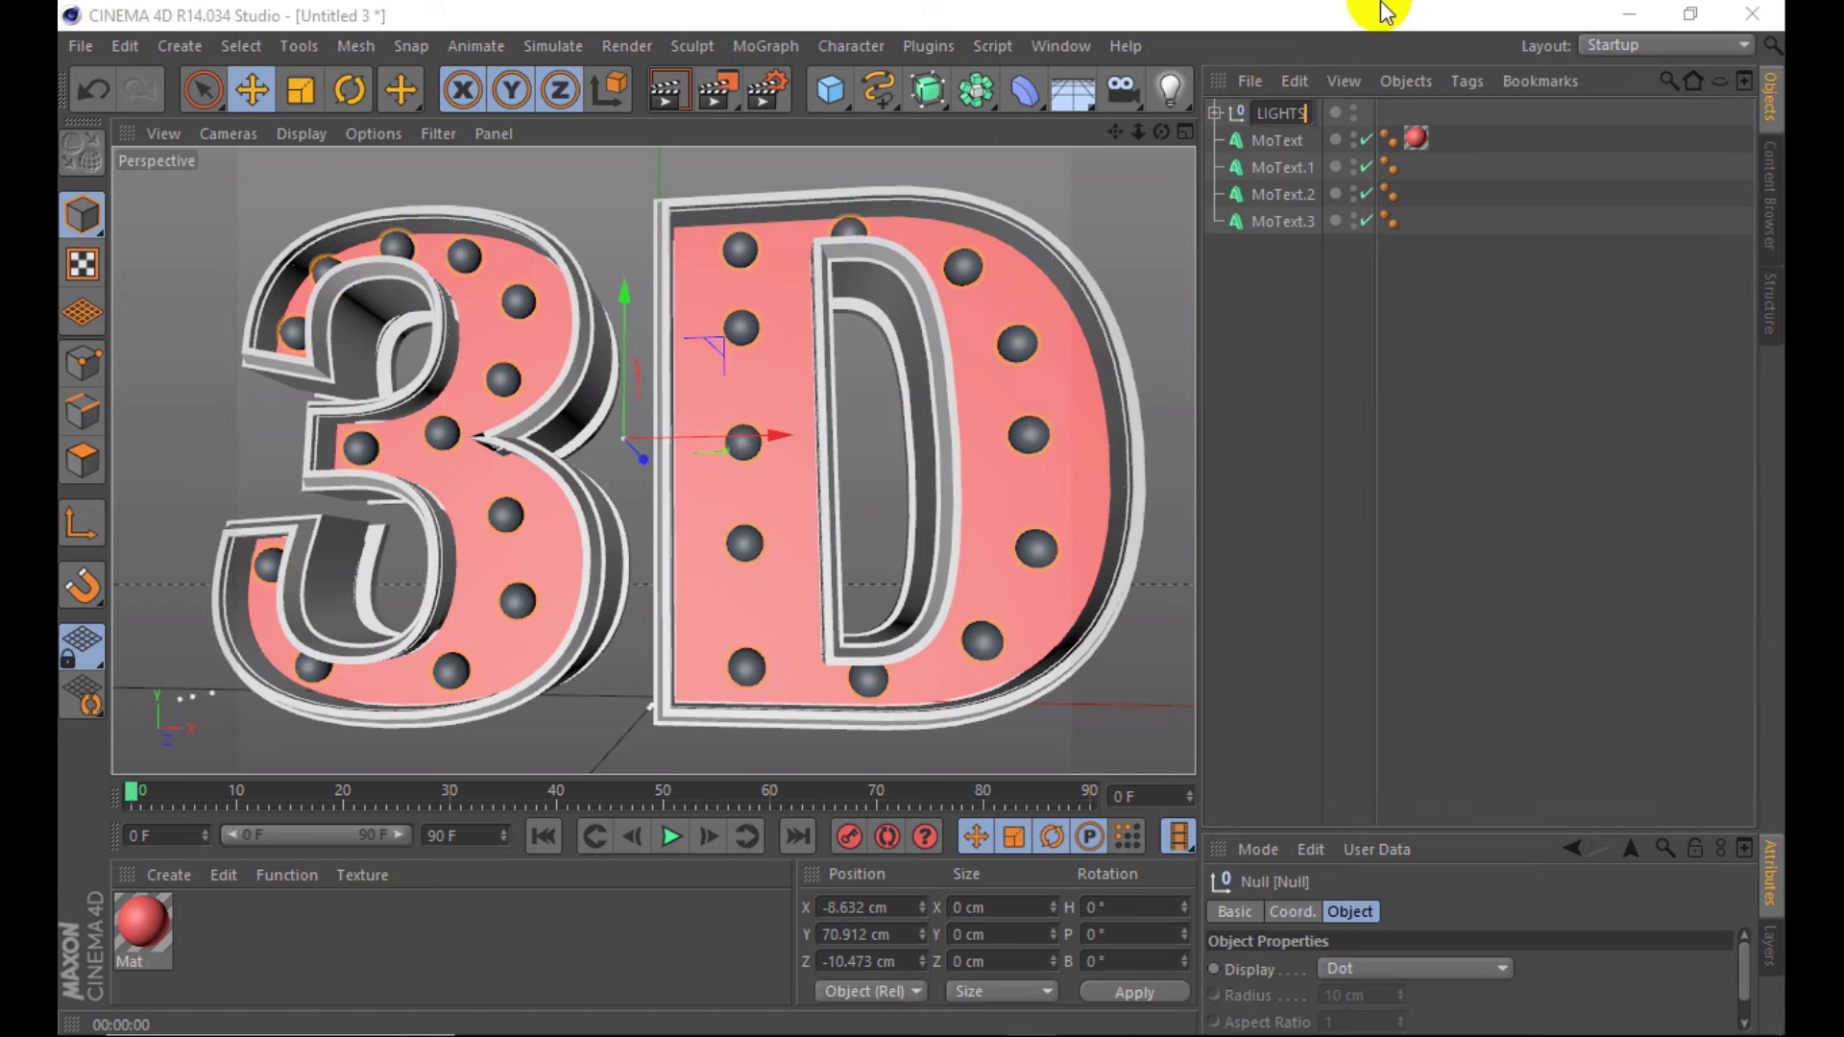
scroll(715, 420, down, 2)
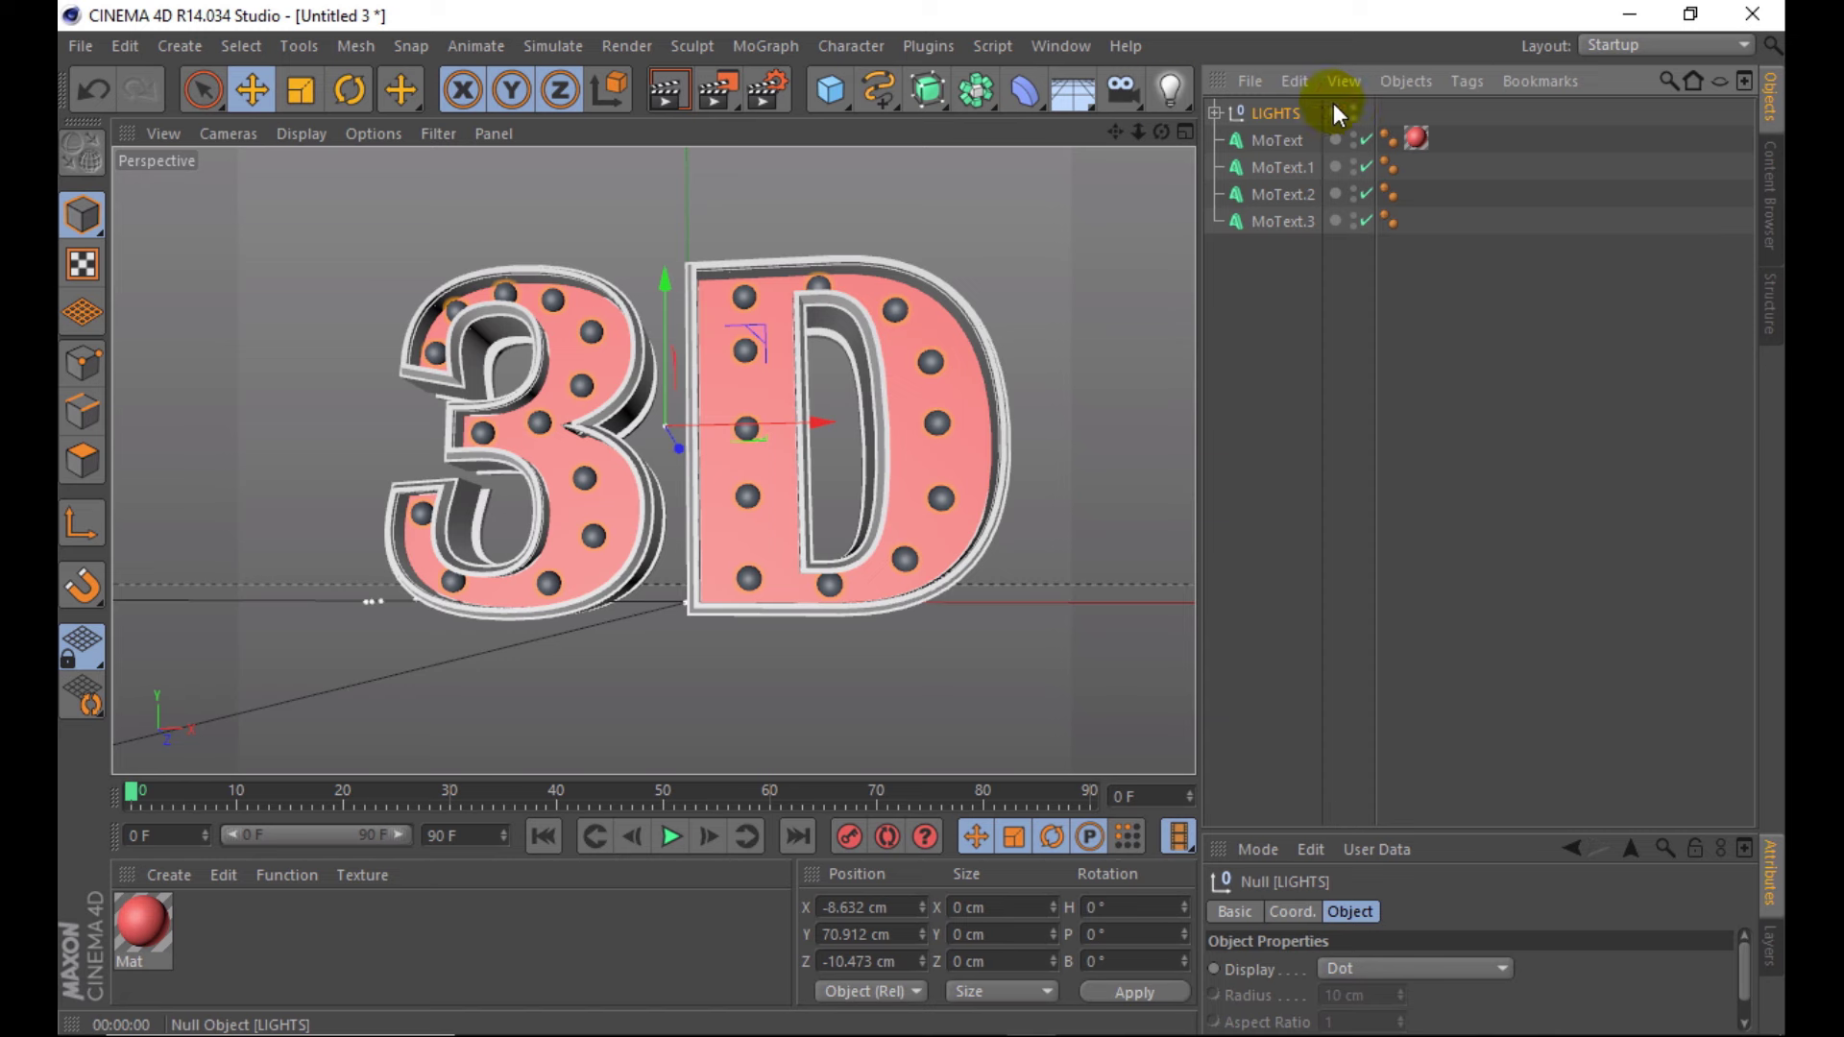
mouse_move(1168, 136)
mouse_down()
mouse_move(1191, 125)
mouse_move(1007, 226)
mouse_up()
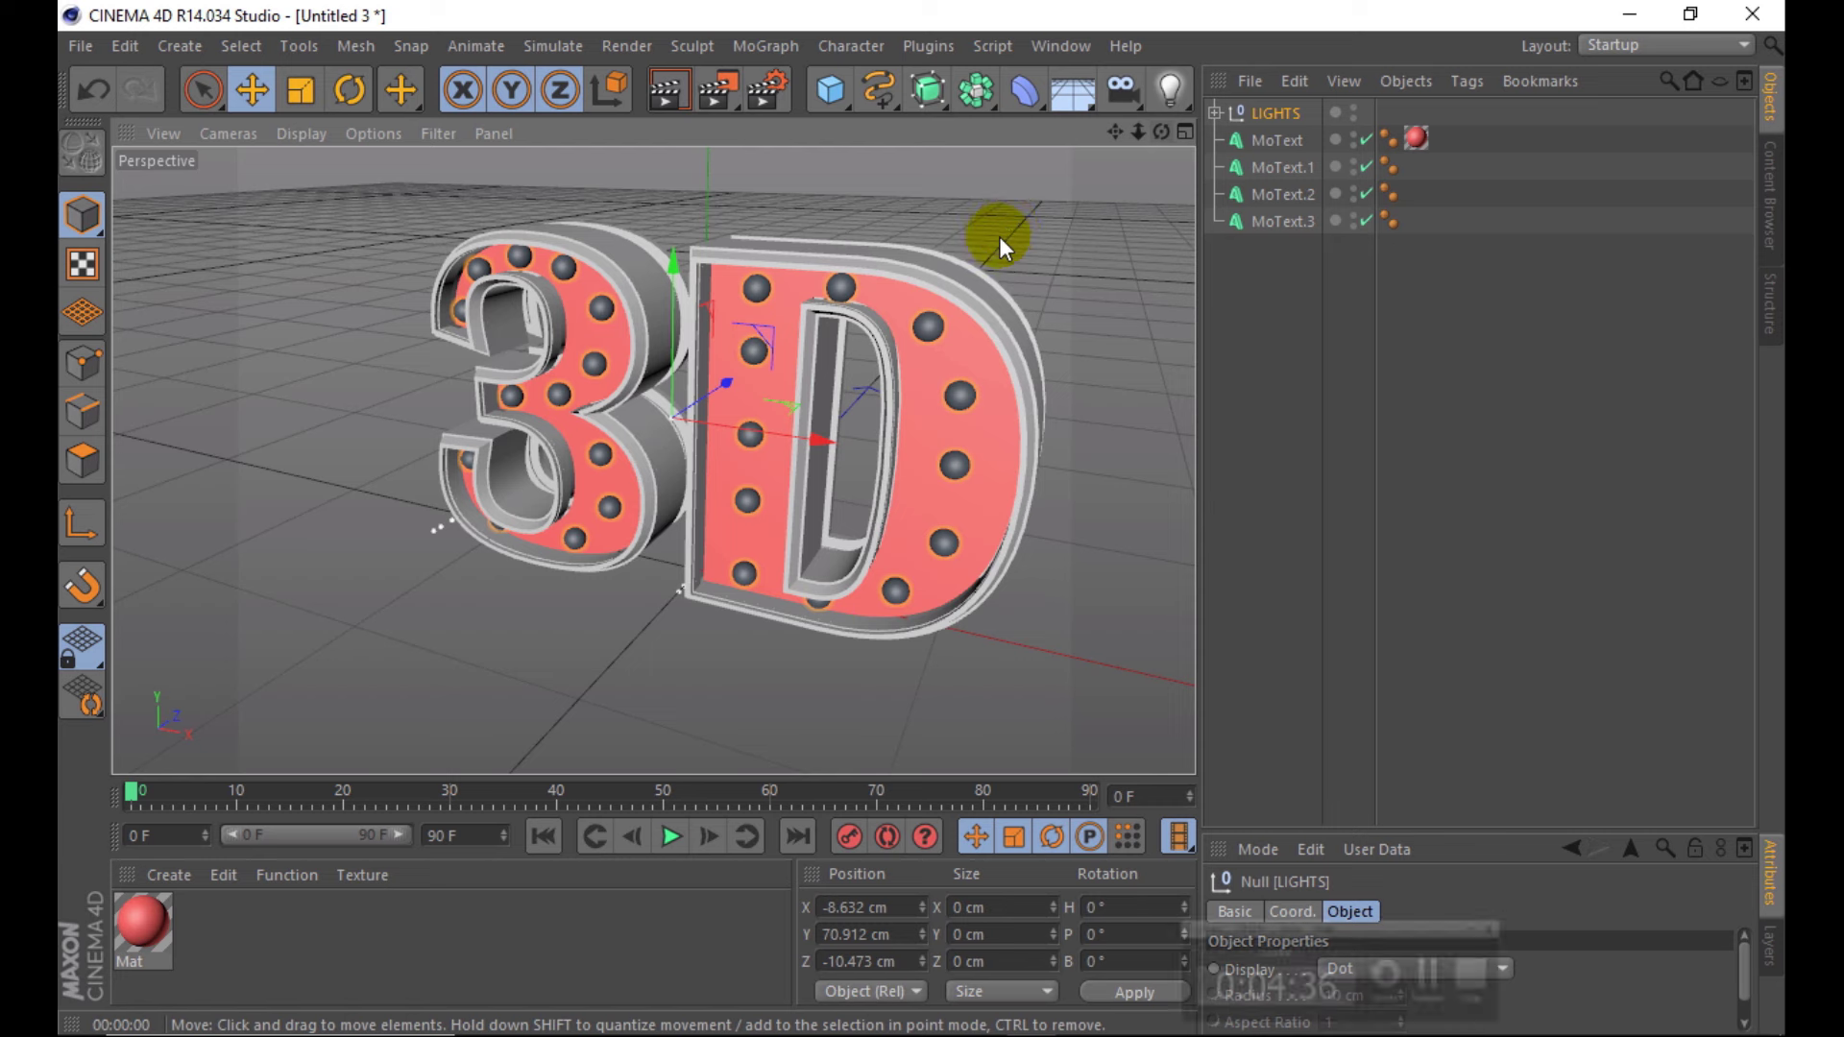
- Create Mat.1 with a muted greyish colour and copy that colour
double_click(236, 934)
double_click(146, 917)
click(783, 325)
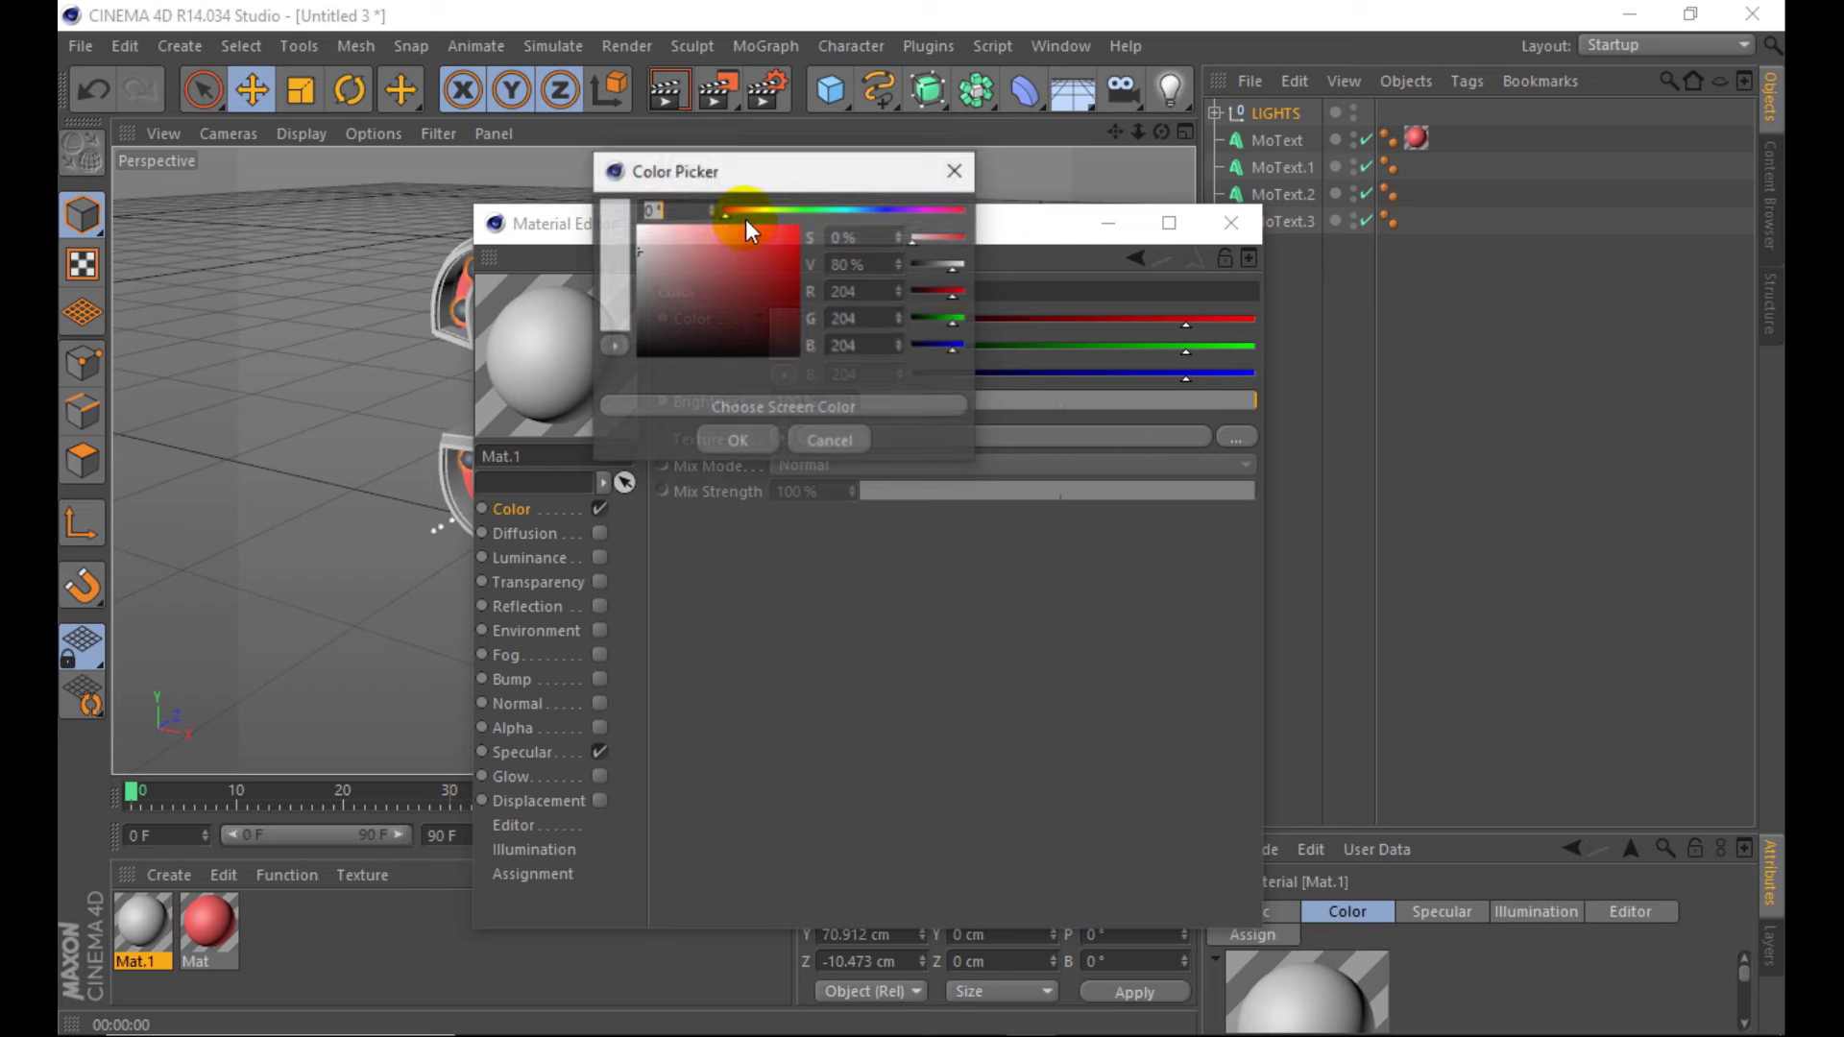
click(740, 210)
click(651, 277)
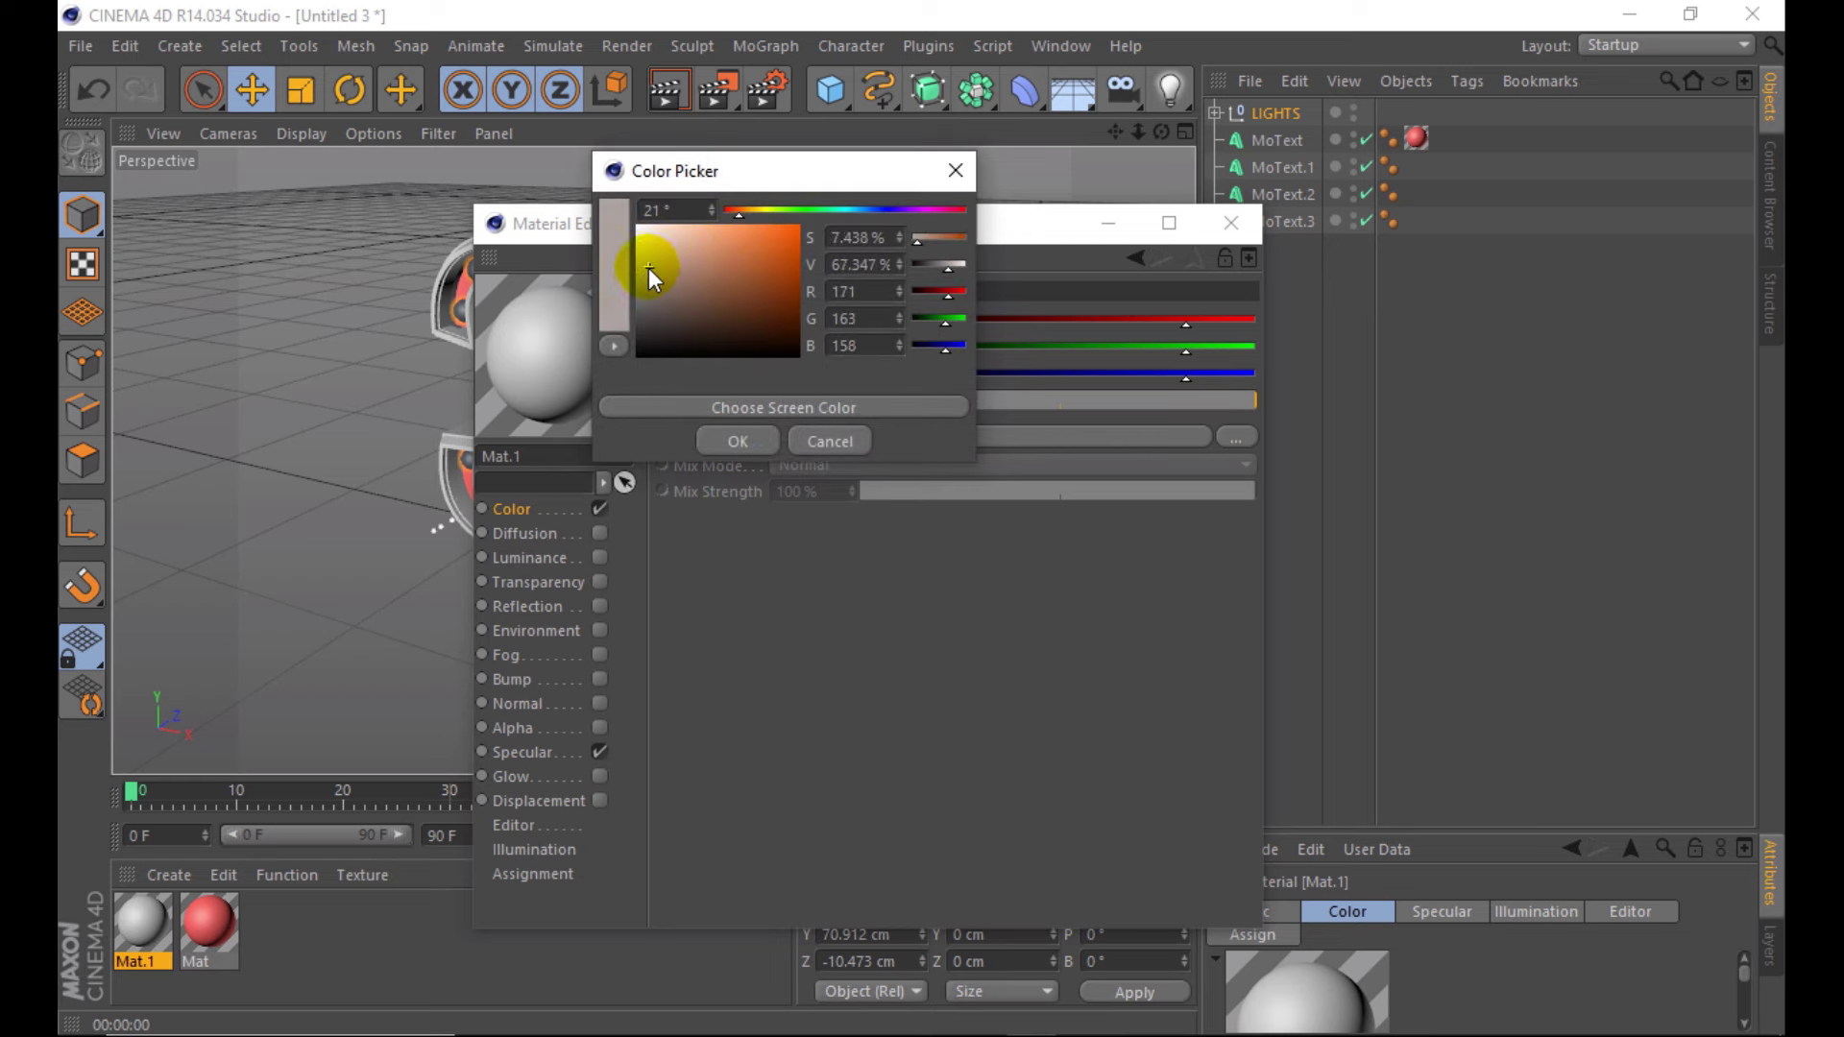
click(715, 441)
right_click(700, 313)
click(608, 559)
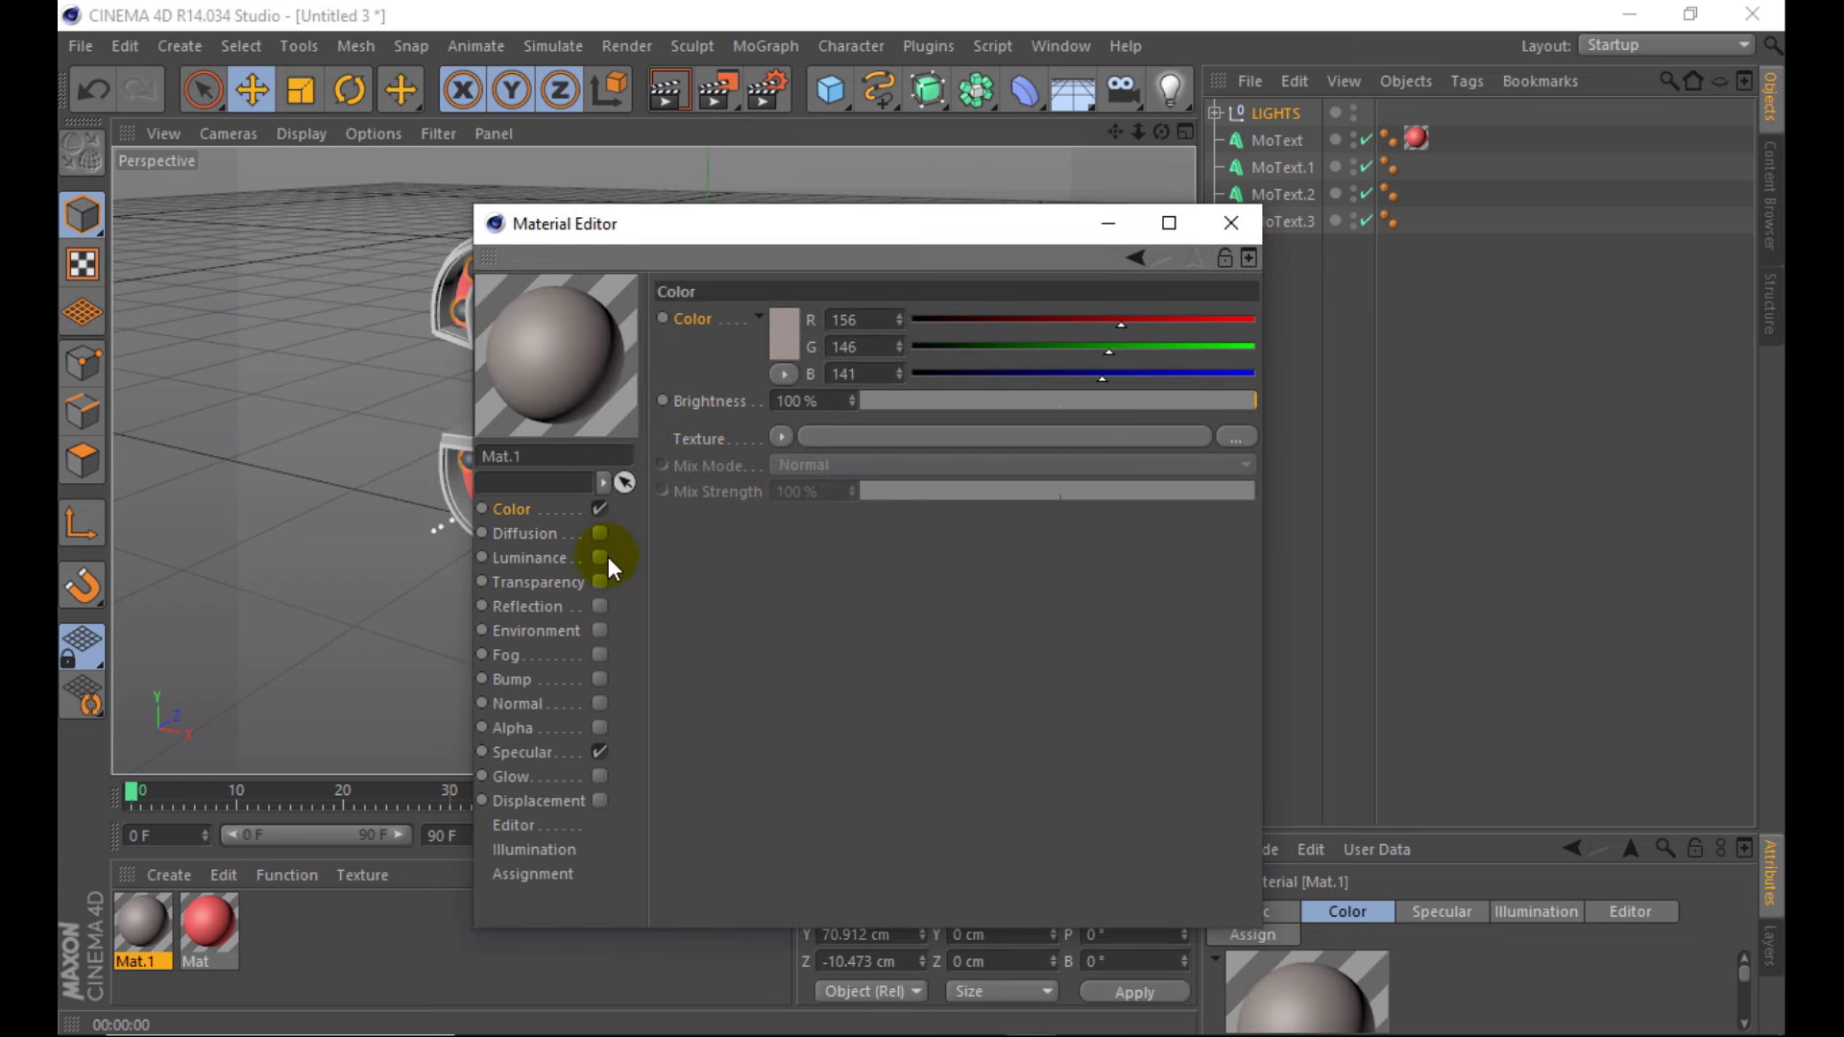
- Paste the grey into Reflection, lighten it, and set Specular Mode to Metal
right_click(693, 319)
click(754, 455)
click(784, 319)
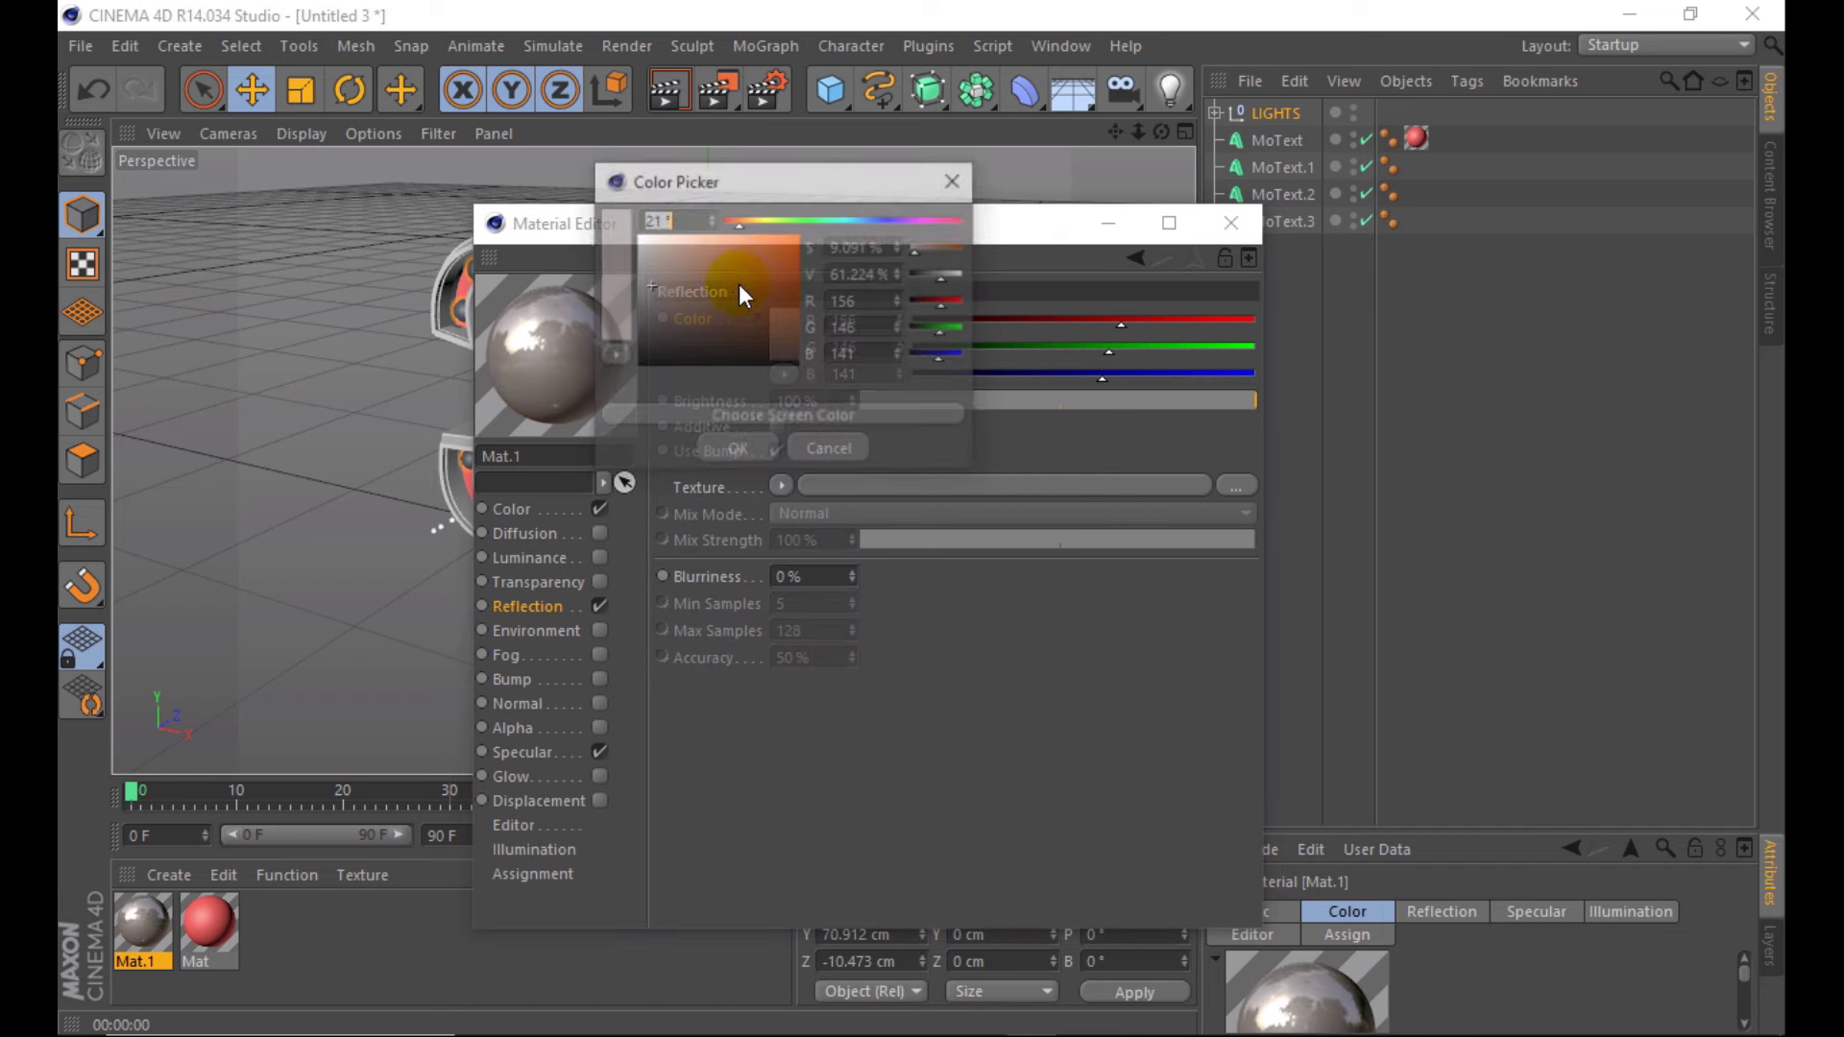
drag(705, 254, 645, 256)
click(722, 450)
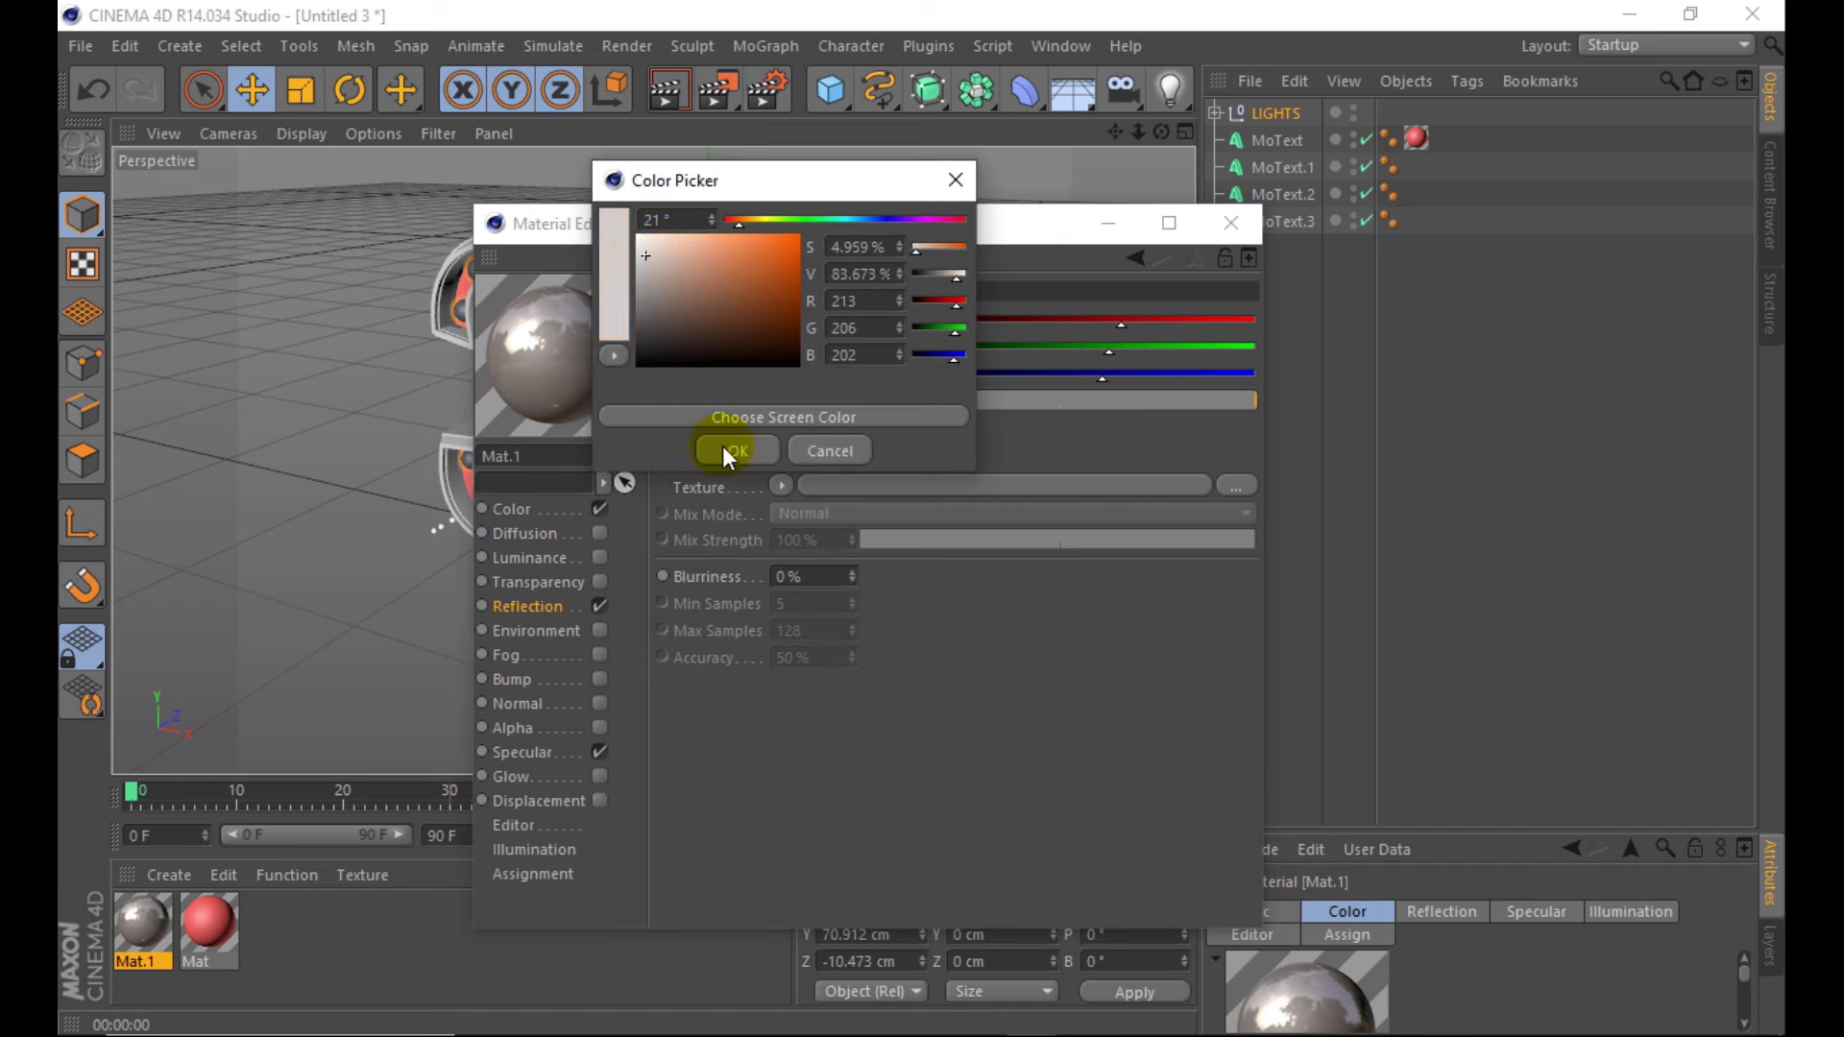
click(533, 753)
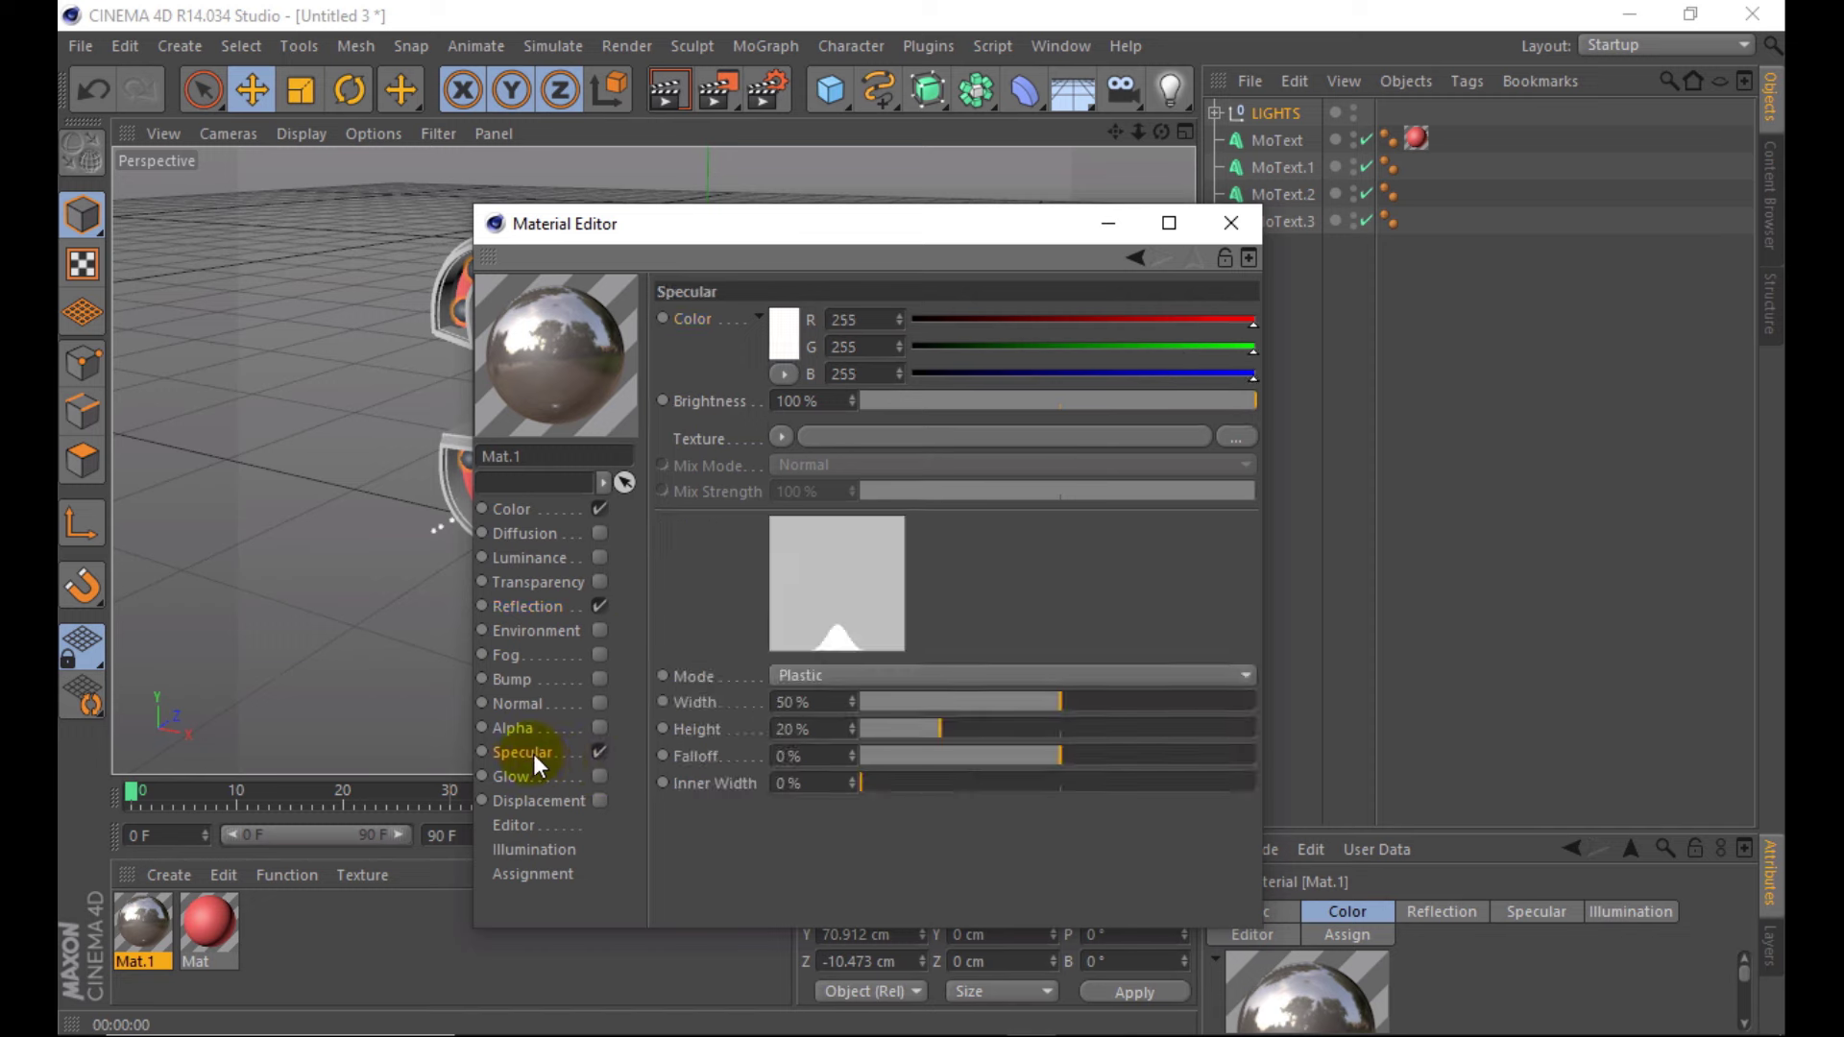
click(793, 675)
click(805, 728)
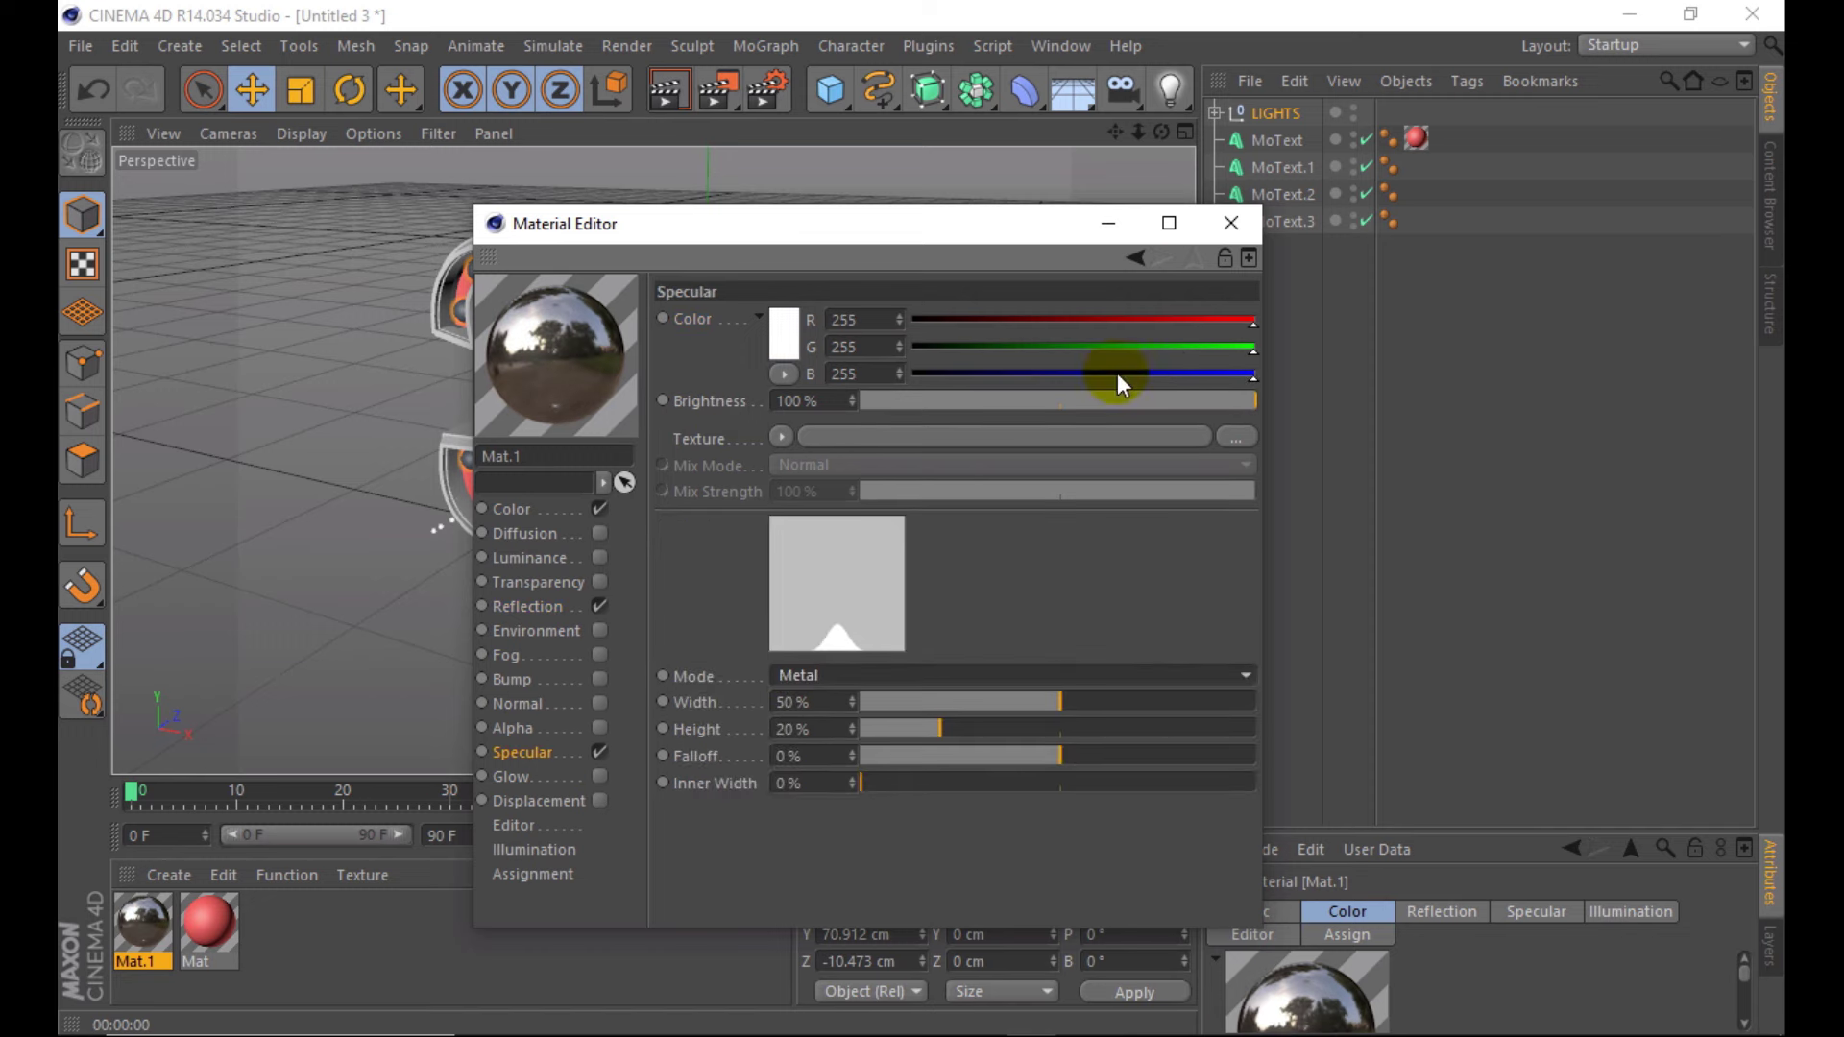
click(1218, 233)
- Apply Mat.1 to MoText.3, MoText.2 and MoText.1
mouse_move(144, 922)
mouse_down()
mouse_move(1299, 268)
mouse_move(1287, 221)
mouse_up()
mouse_move(149, 917)
mouse_down()
mouse_move(1195, 197)
mouse_move(1284, 194)
mouse_up()
mouse_move(142, 924)
mouse_down()
mouse_move(1050, 276)
mouse_move(1286, 169)
mouse_up()
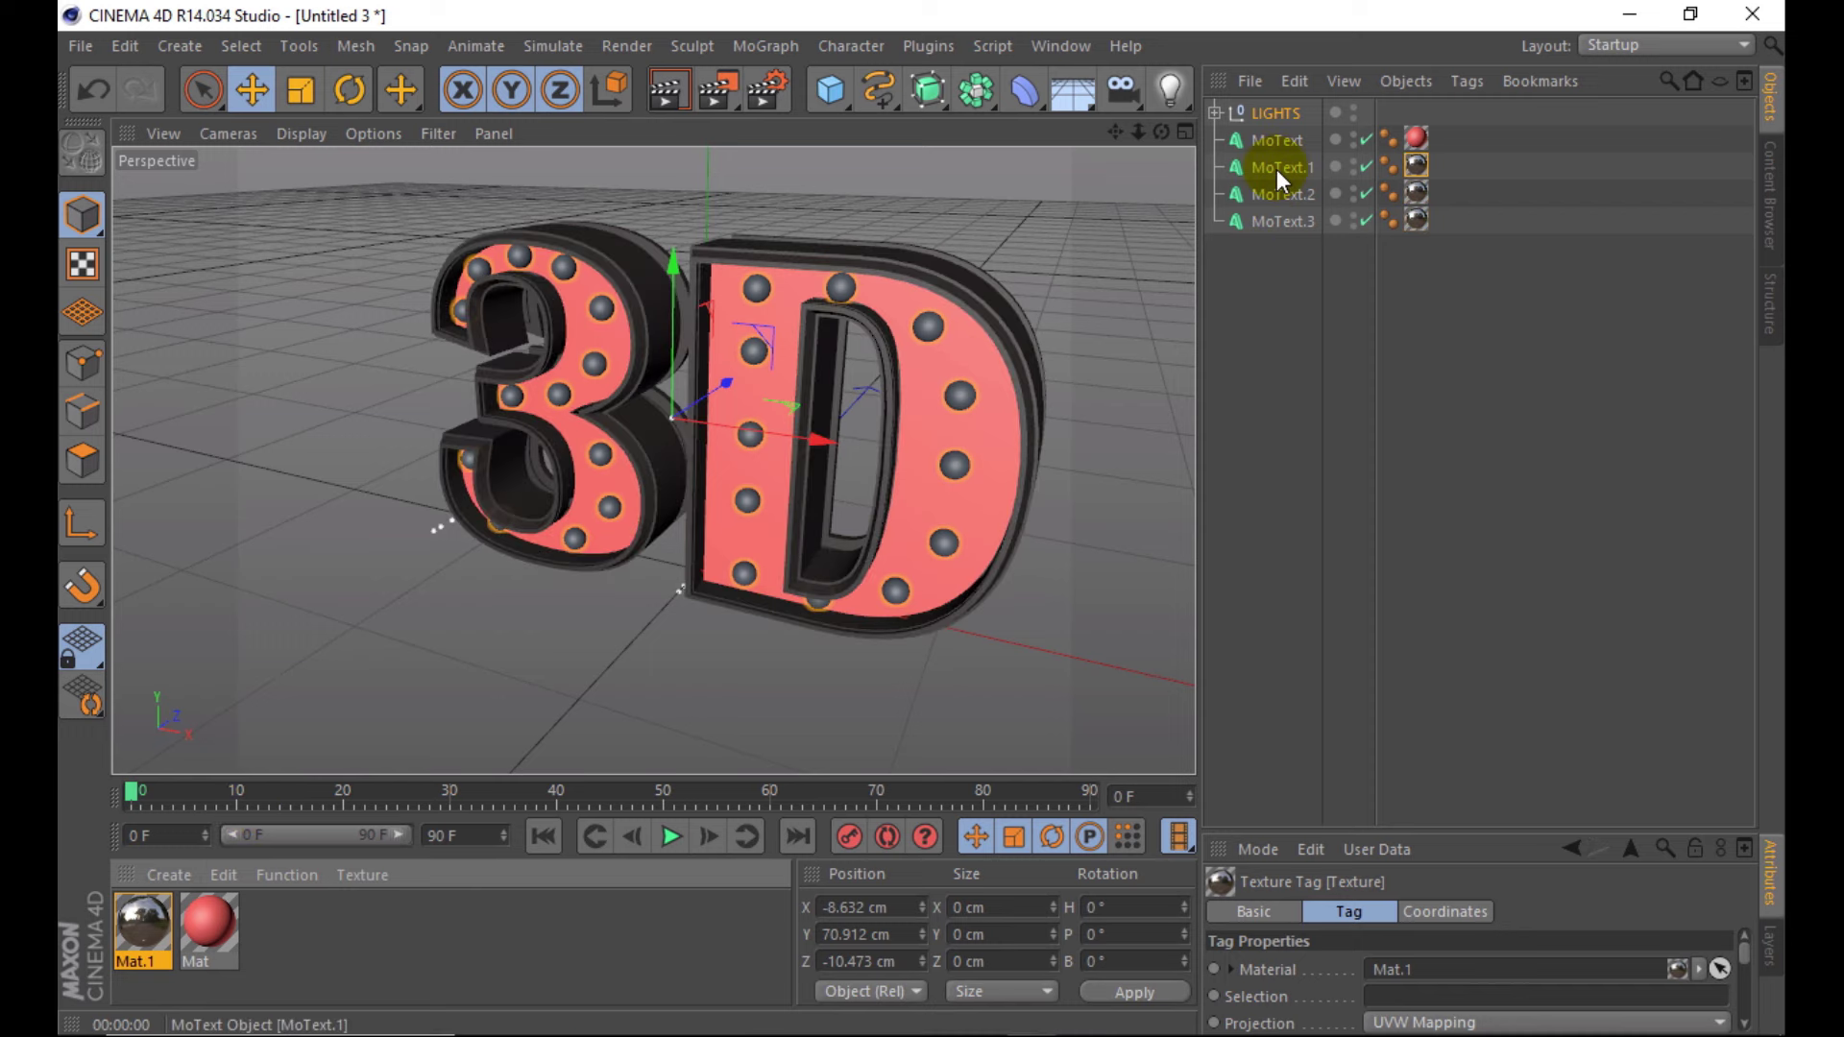
- Render a preview of the scene, then return to the editor view
click(668, 89)
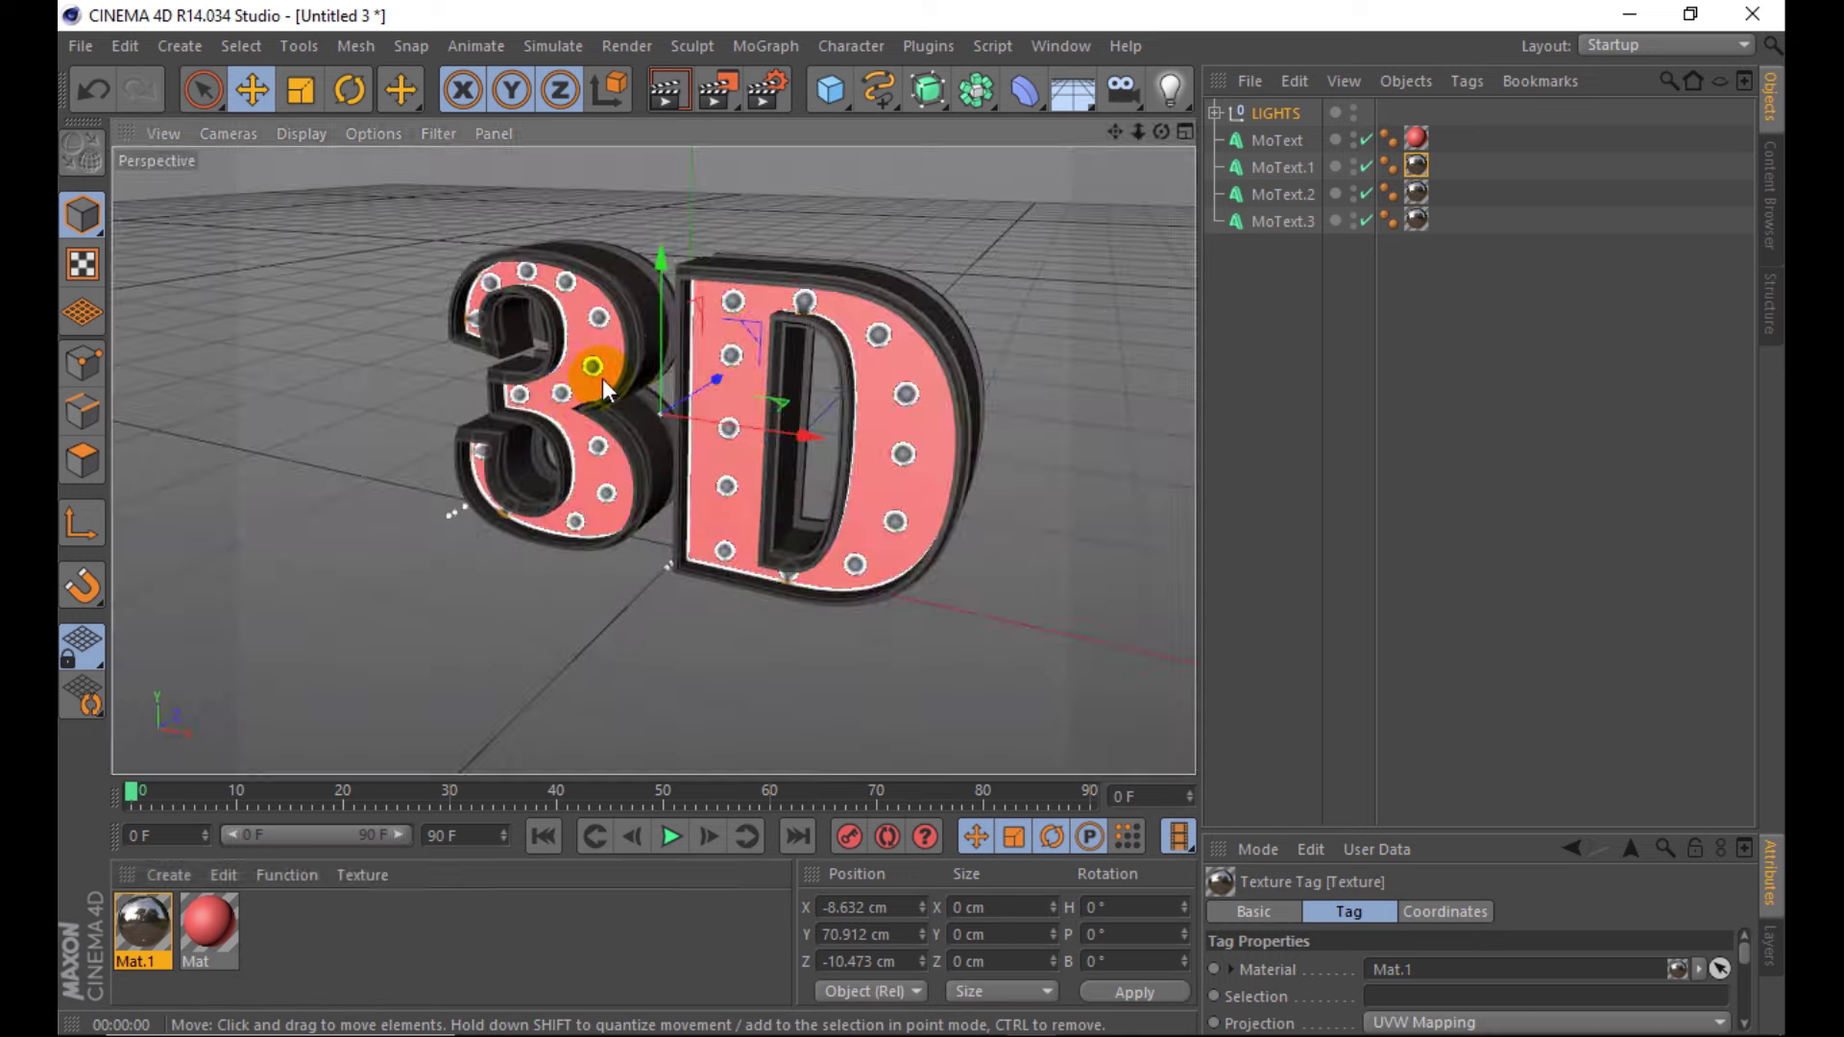
click(668, 89)
alt+drag(614, 355, 596, 384)
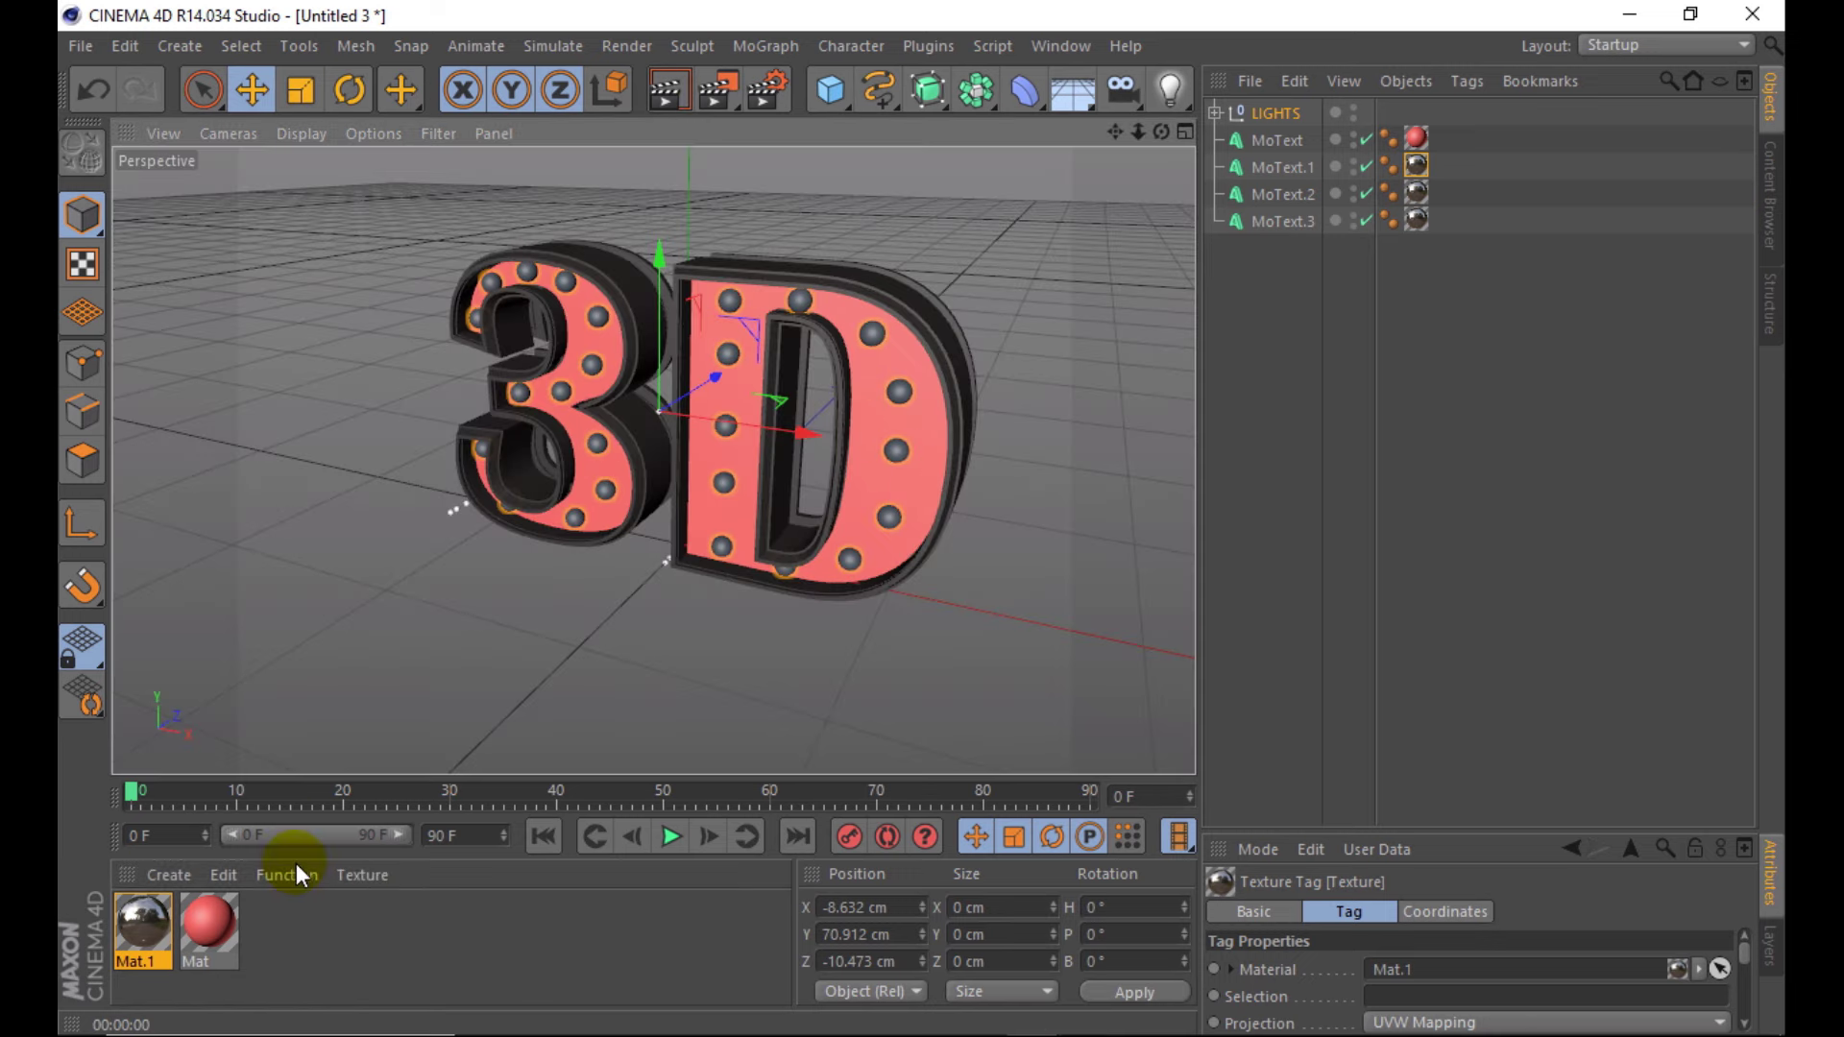
click(317, 935)
- On the red Mat, enable Reflection, tick Additive and set Brightness to 39%
double_click(207, 921)
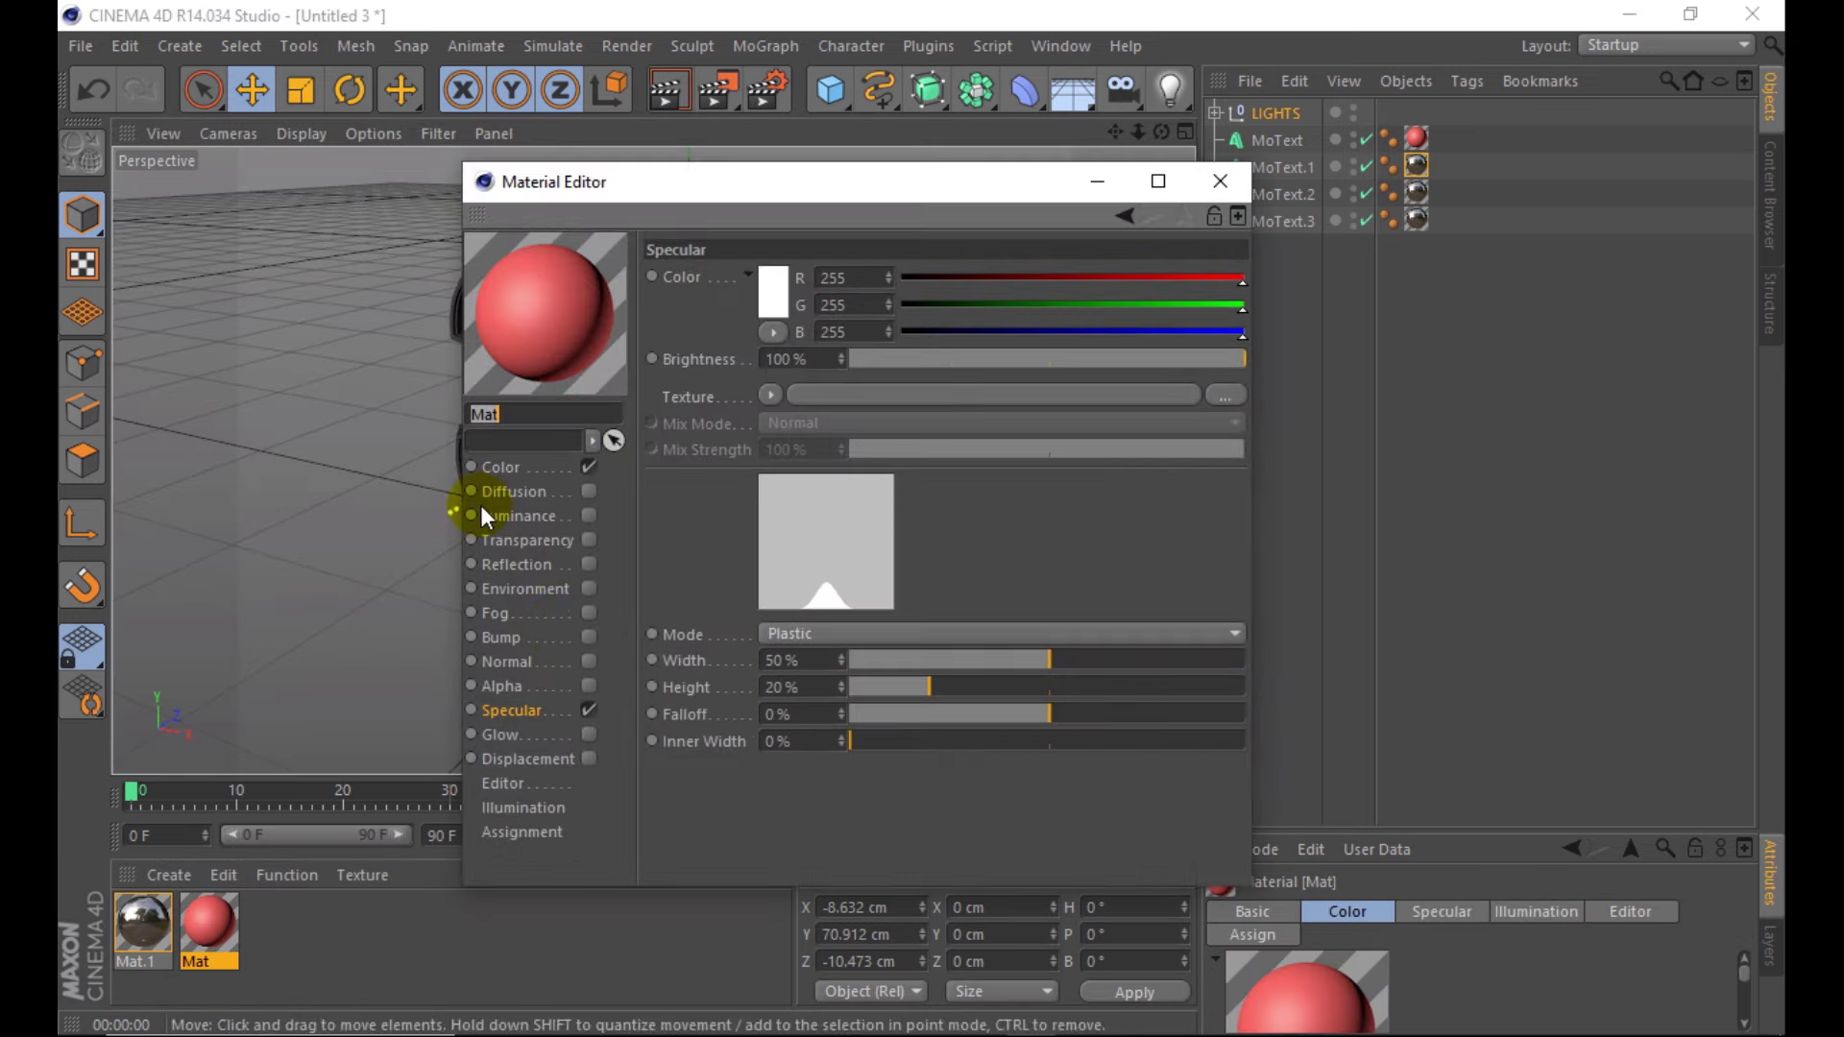
click(590, 563)
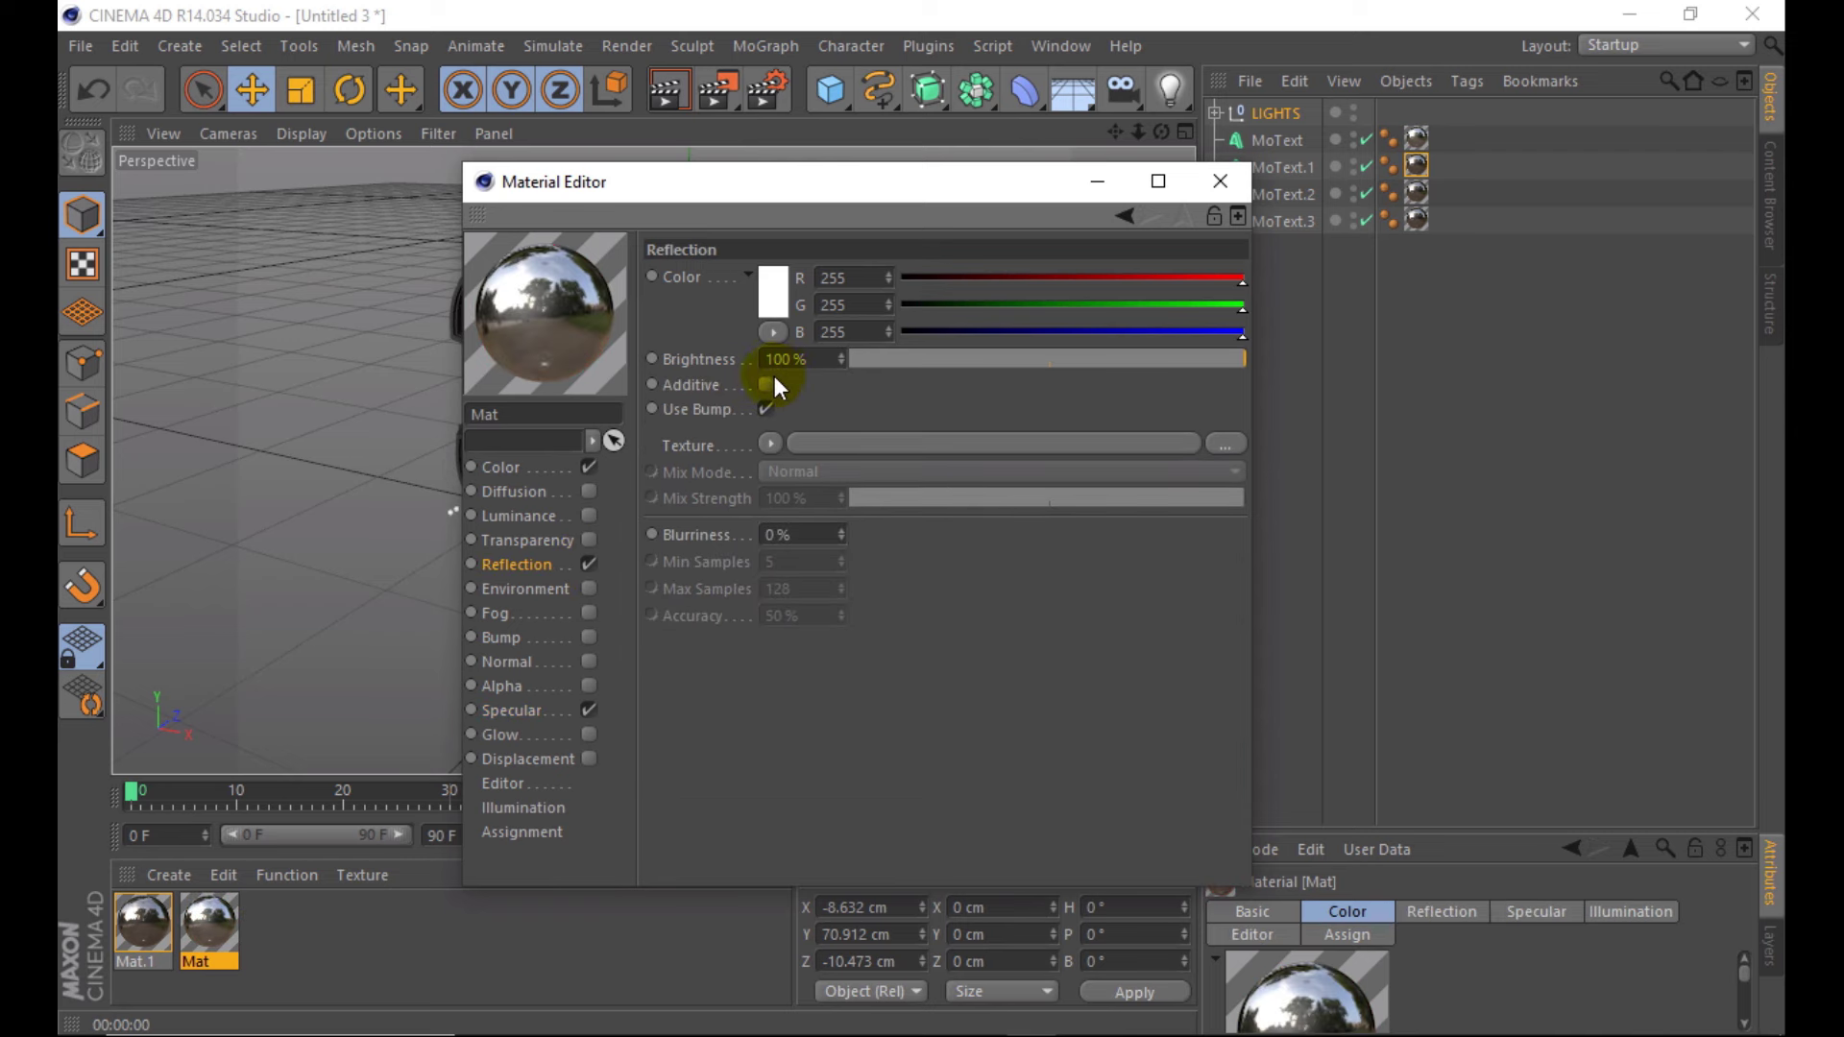
click(774, 384)
drag(964, 361, 1004, 358)
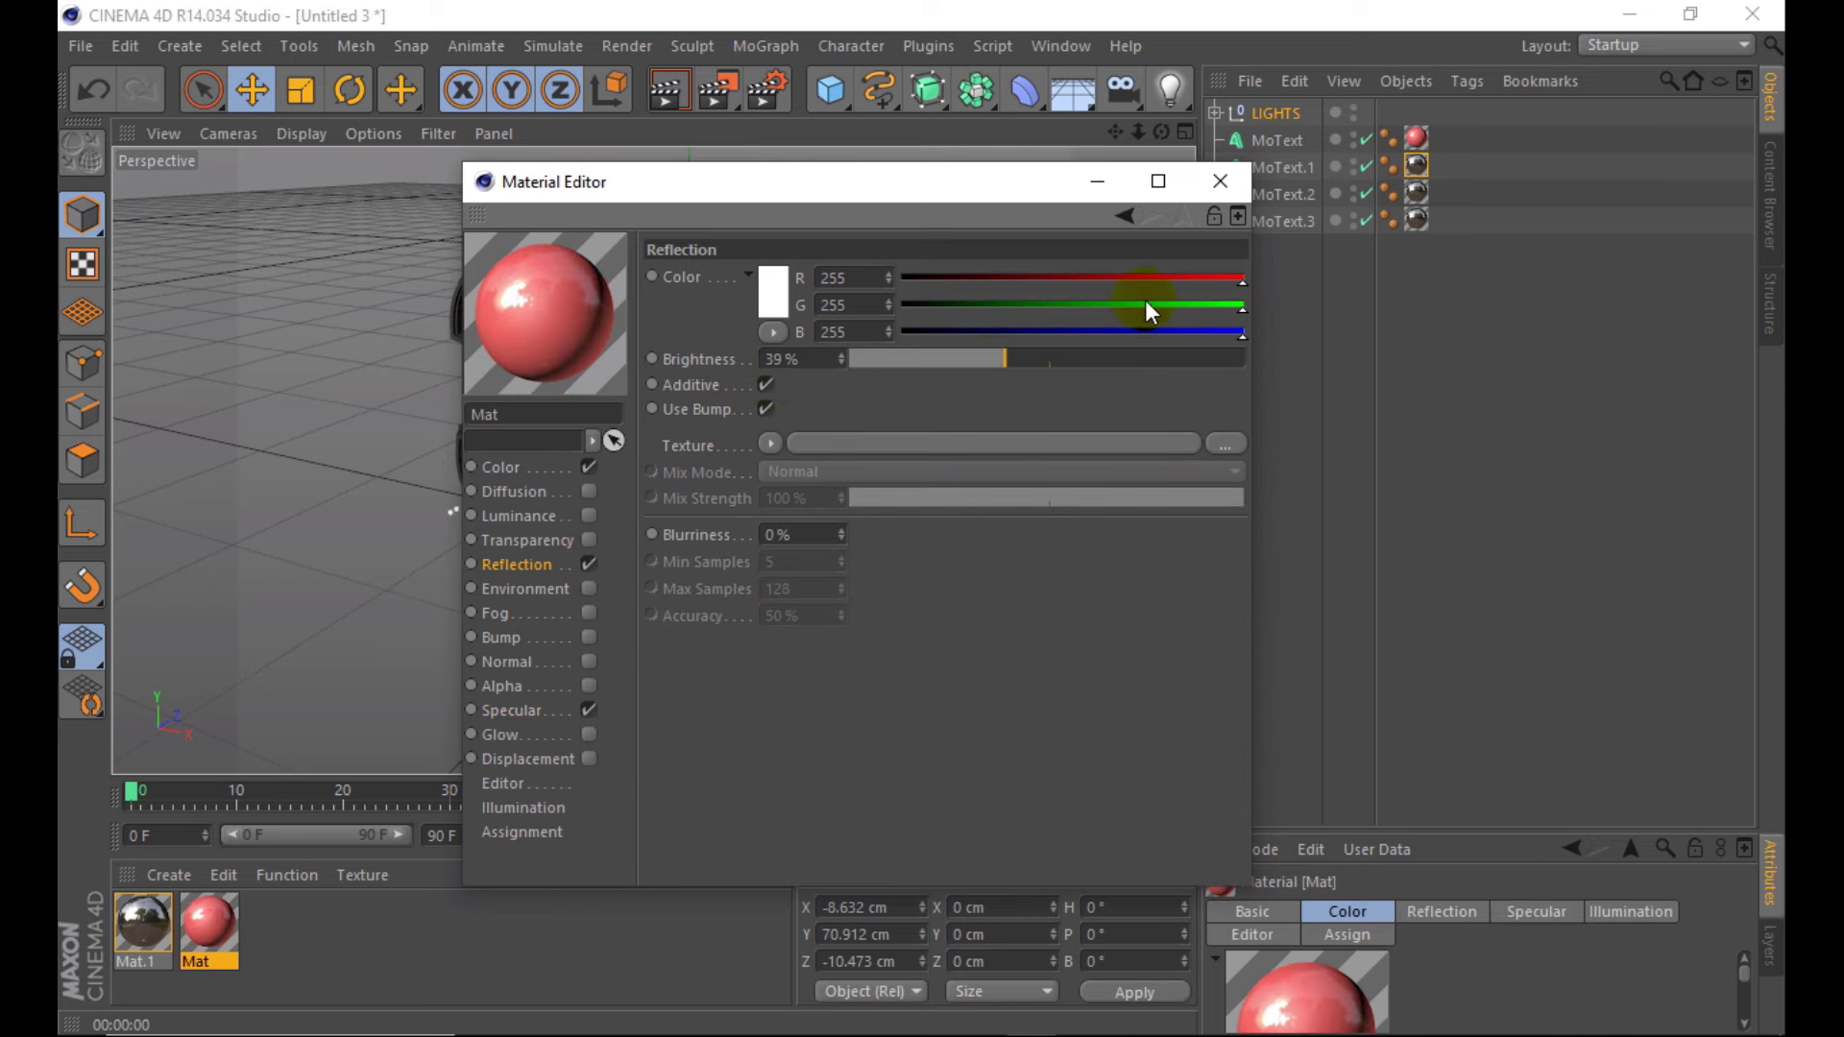
- Create Mat.2 and set its Color texture to a Fresnel shader
click(1220, 182)
double_click(250, 934)
double_click(129, 920)
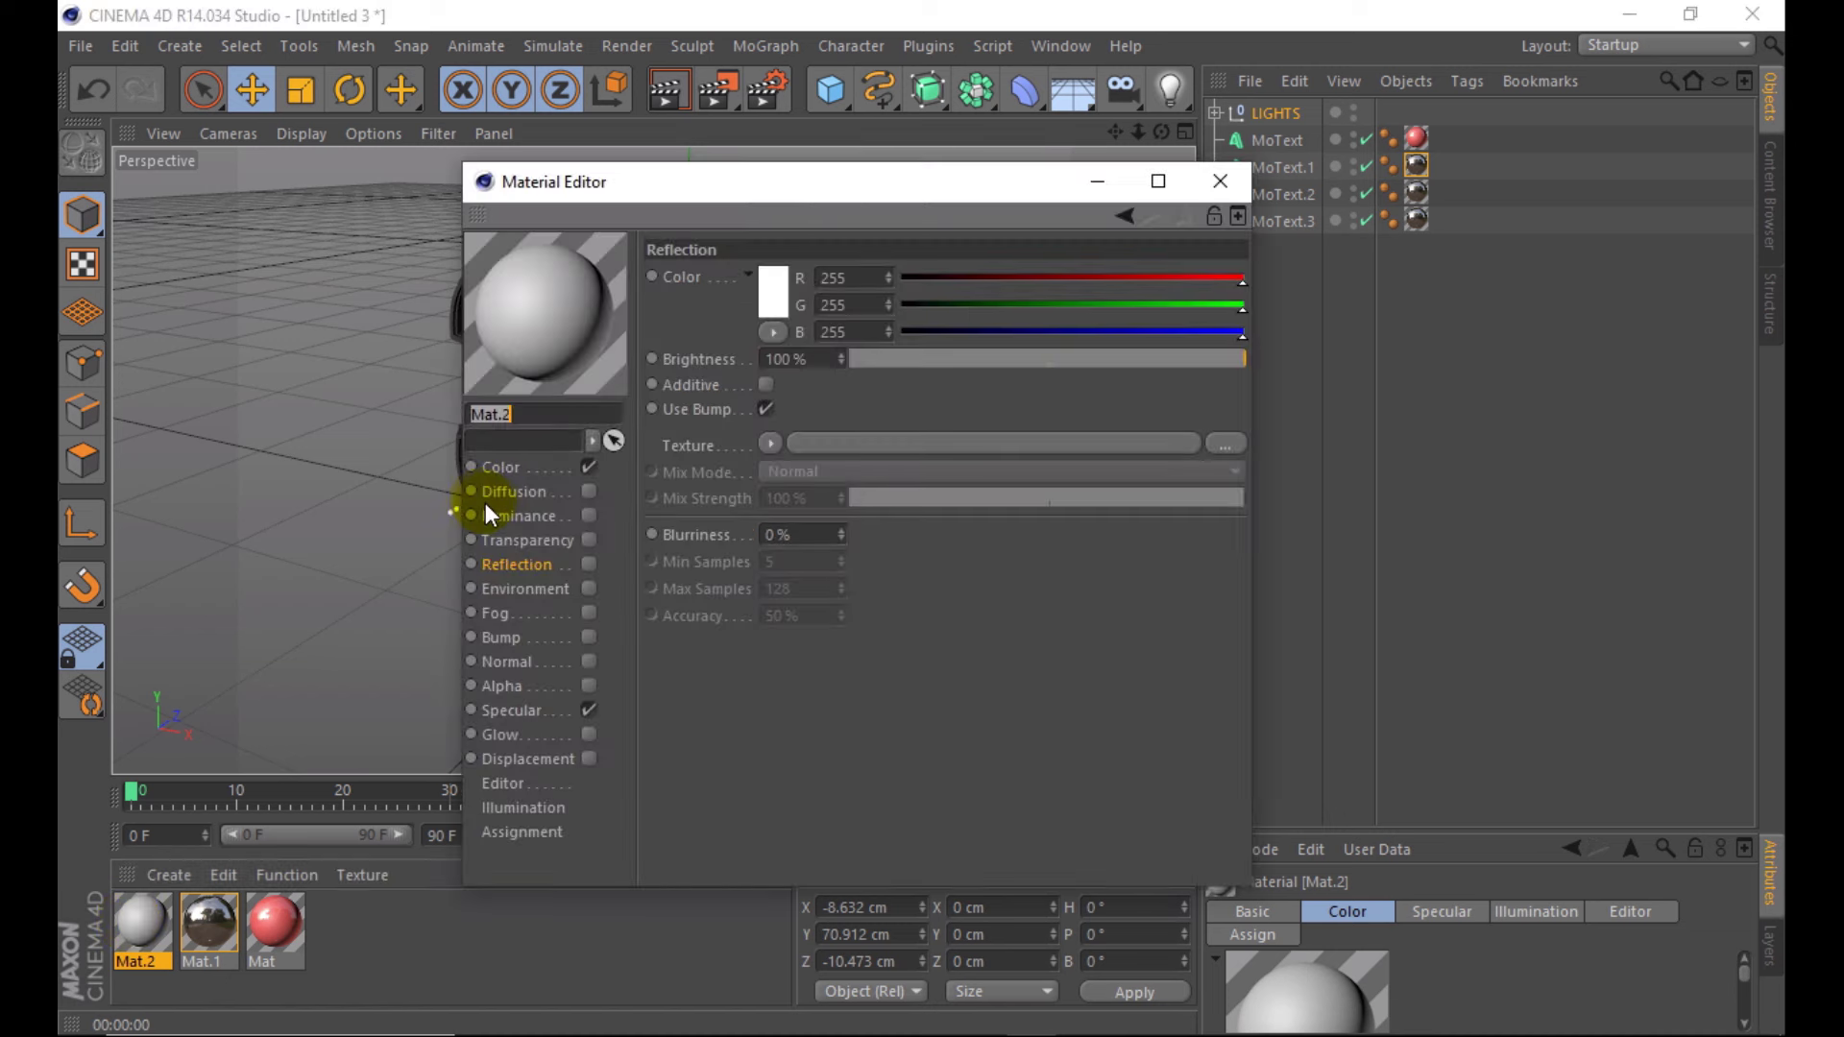
click(769, 396)
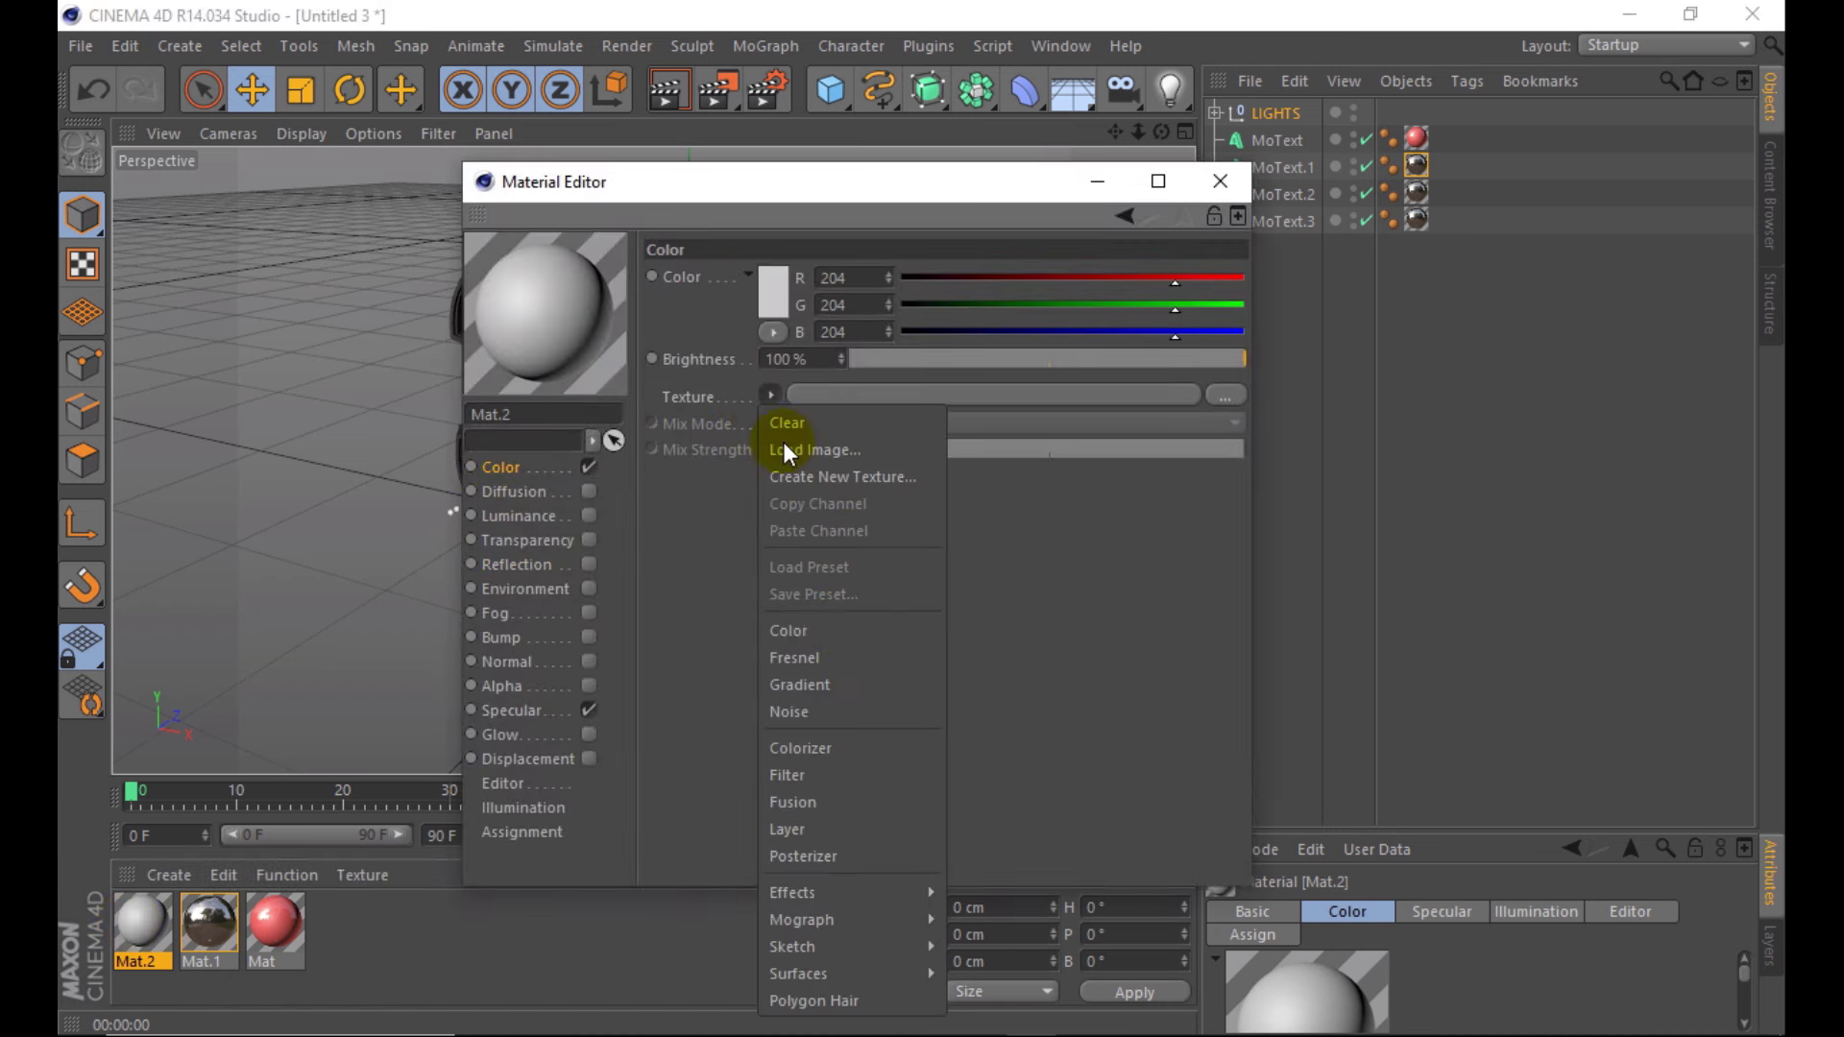
click(832, 657)
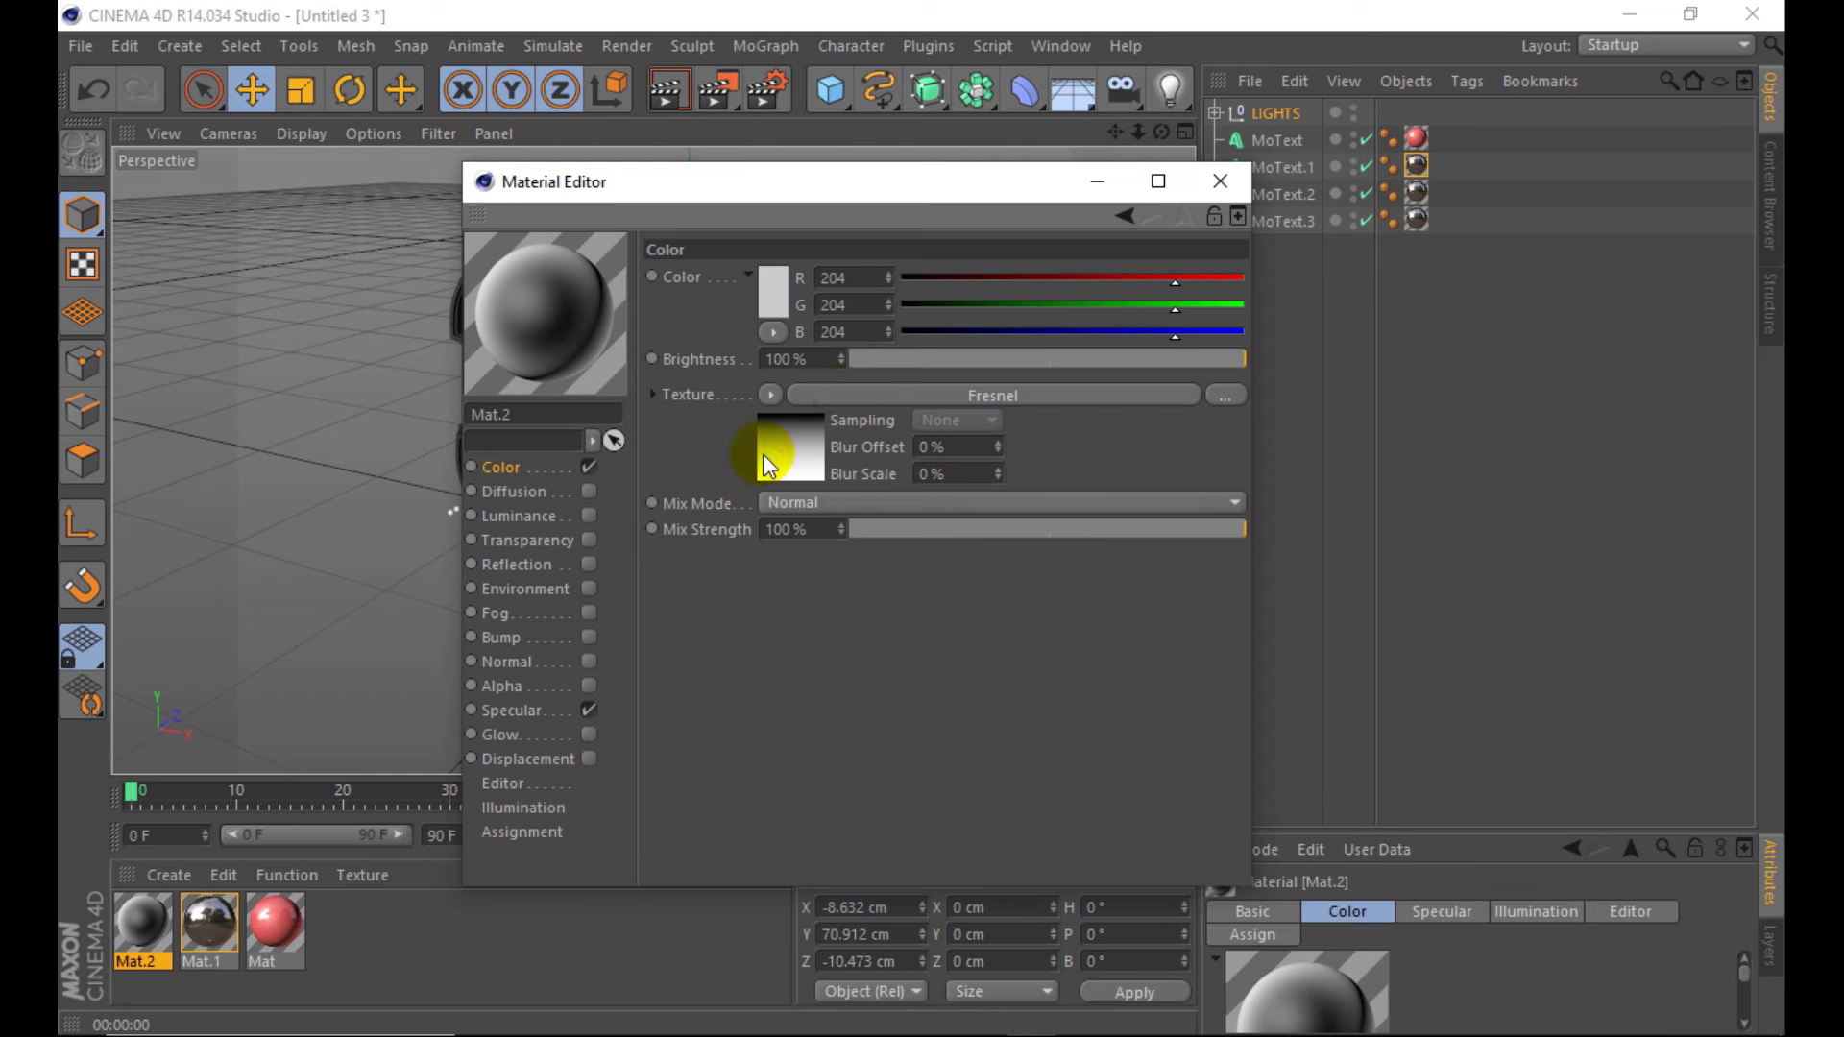
click(768, 465)
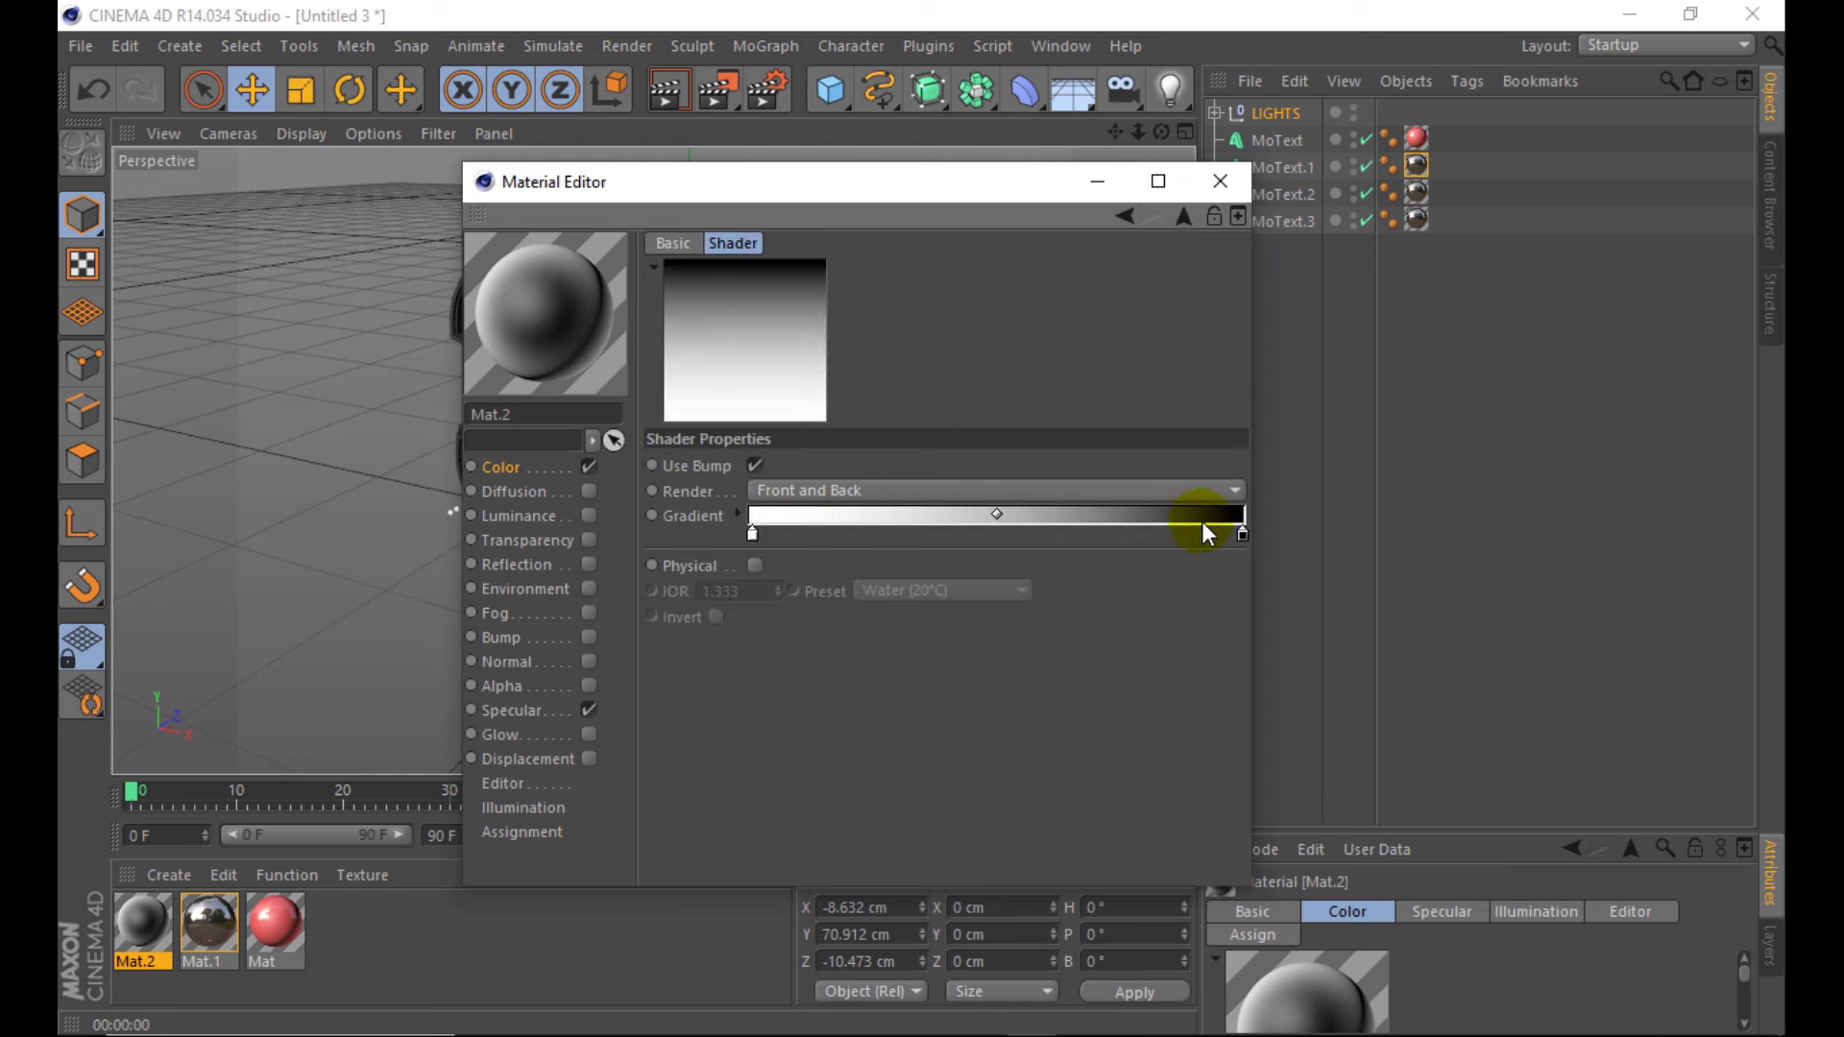
- Invert the Fresnel gradient and tint its dark end pale peach (R255 G248 B225)
right_click(1245, 534)
click(1268, 541)
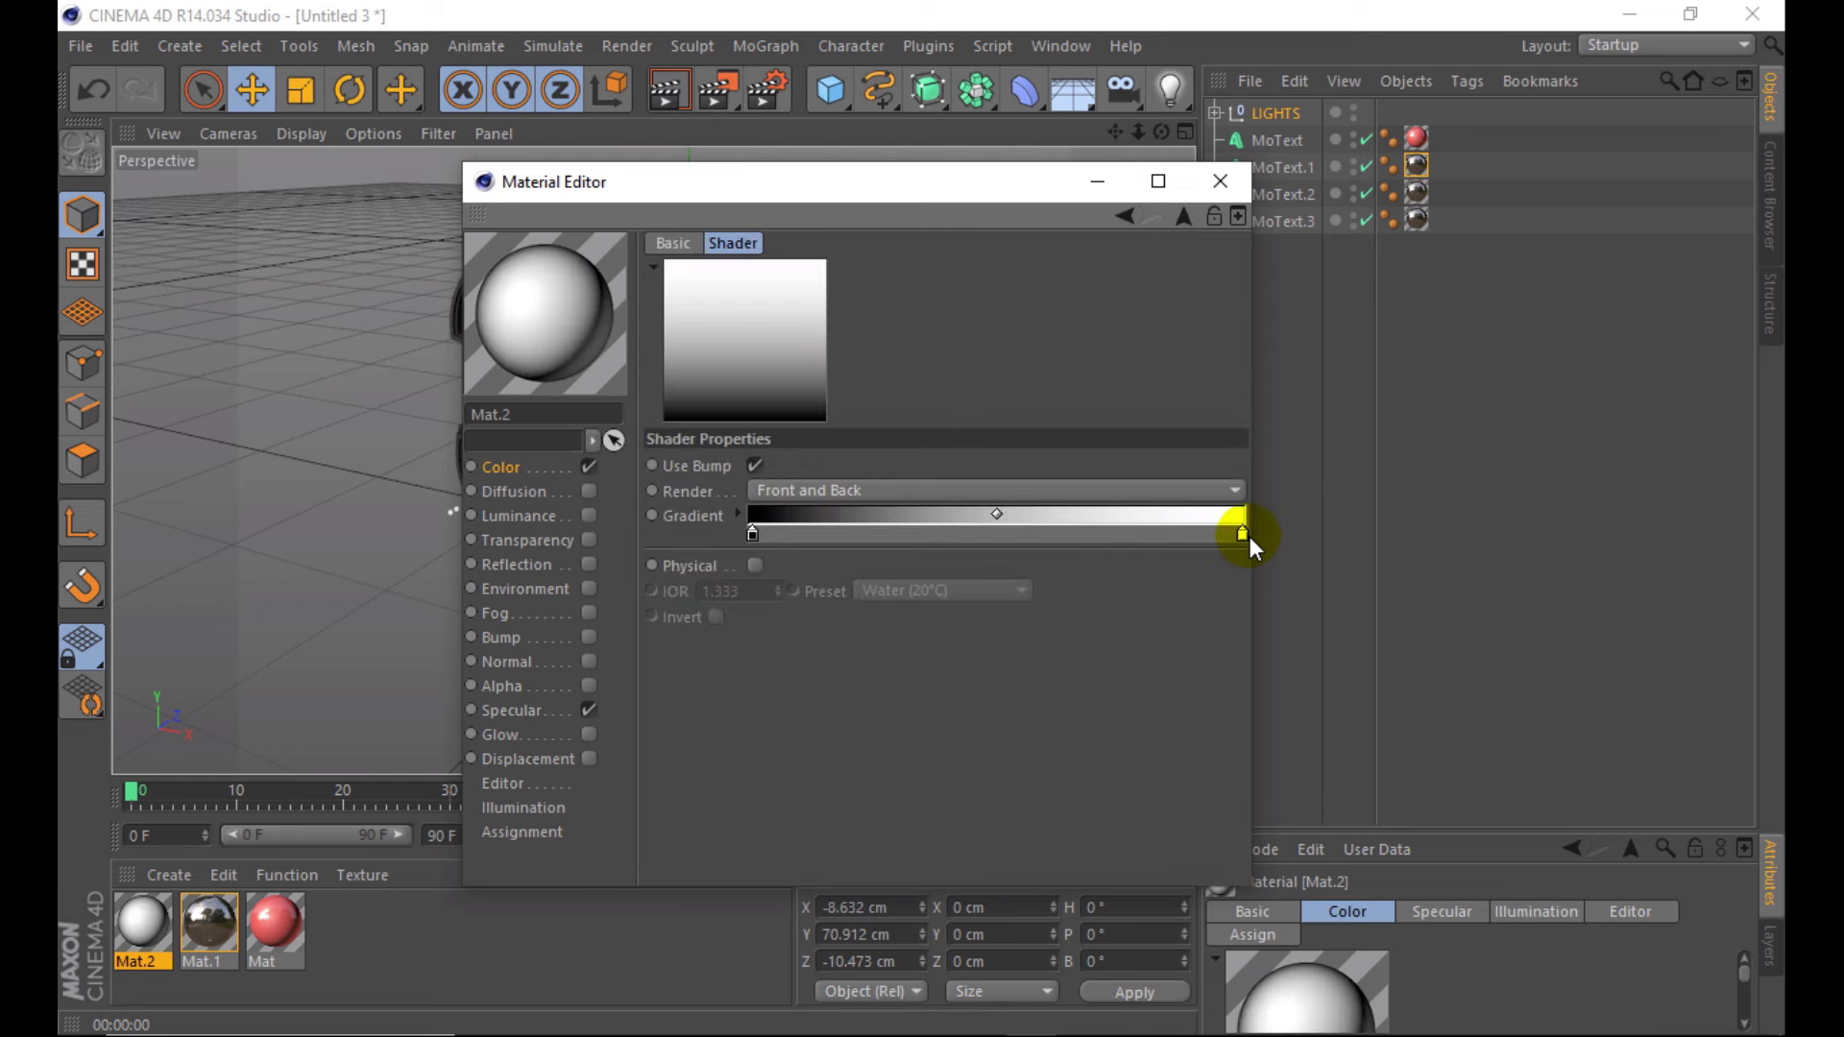
double_click(752, 534)
click(716, 435)
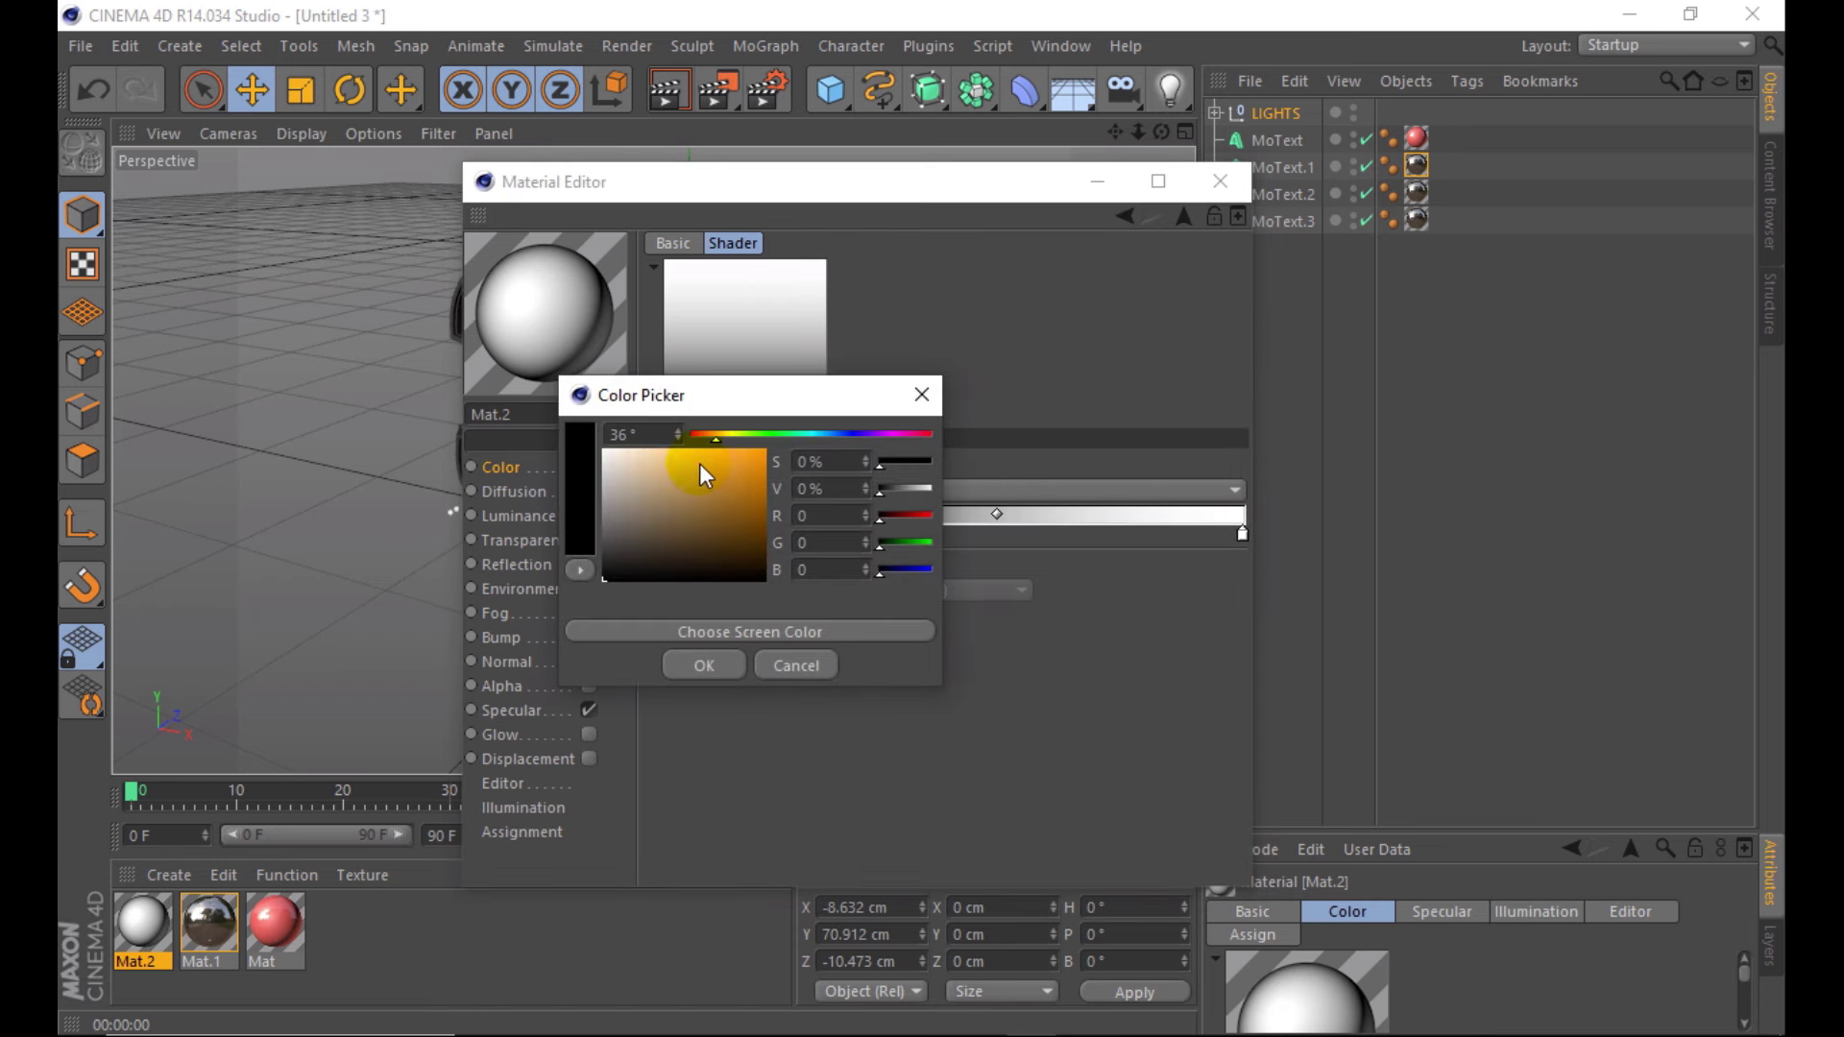
drag(675, 474, 648, 451)
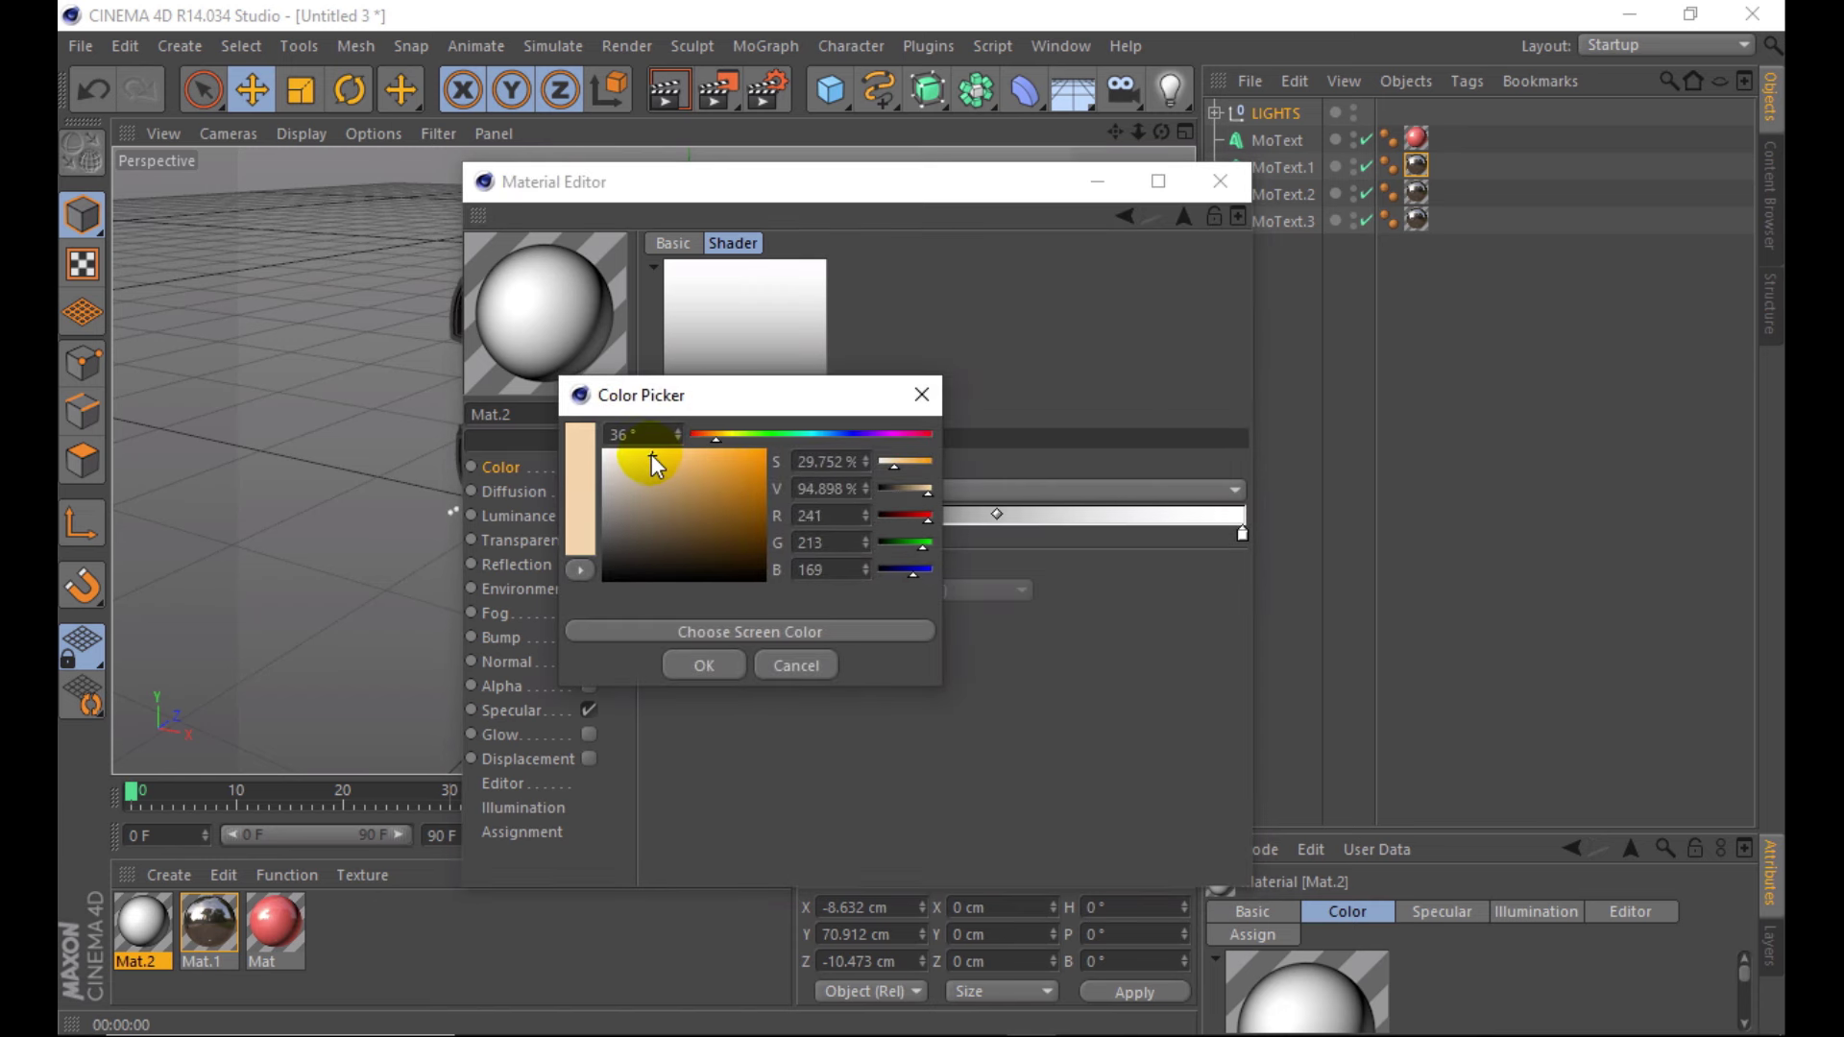
click(723, 434)
drag(672, 395, 1163, 395)
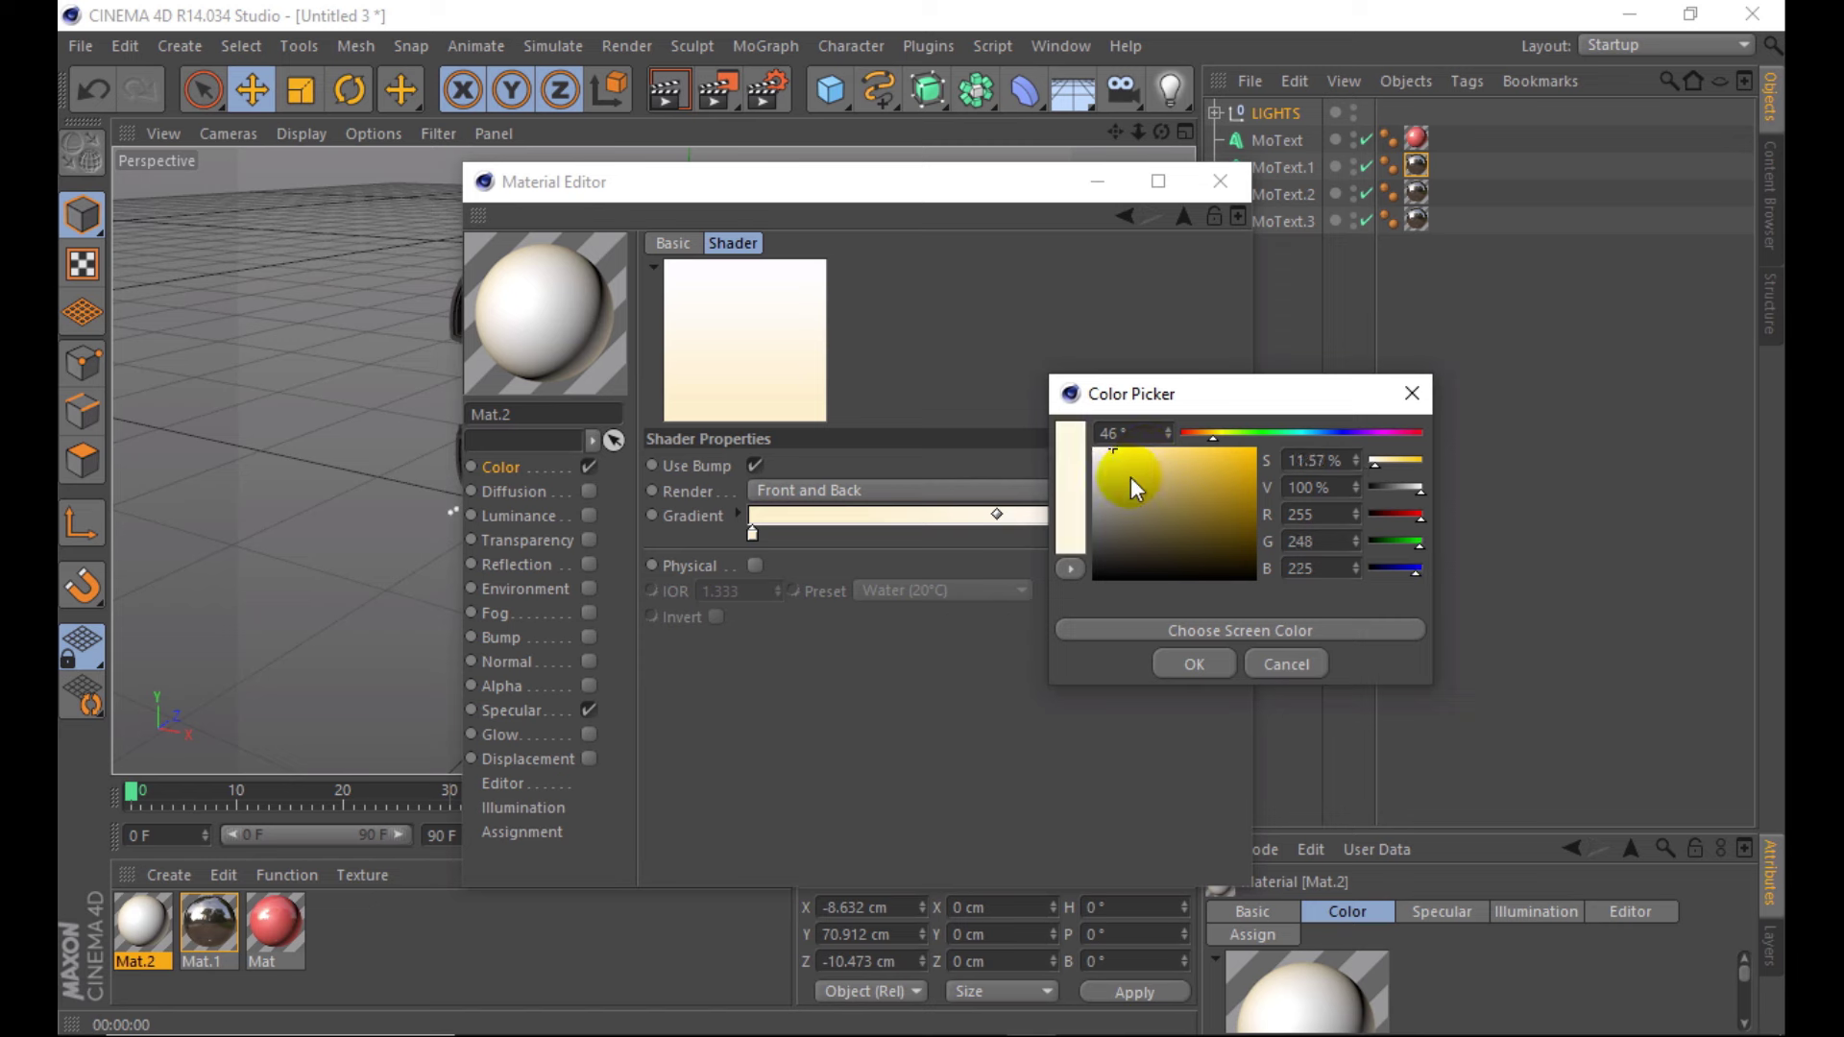
click(1195, 665)
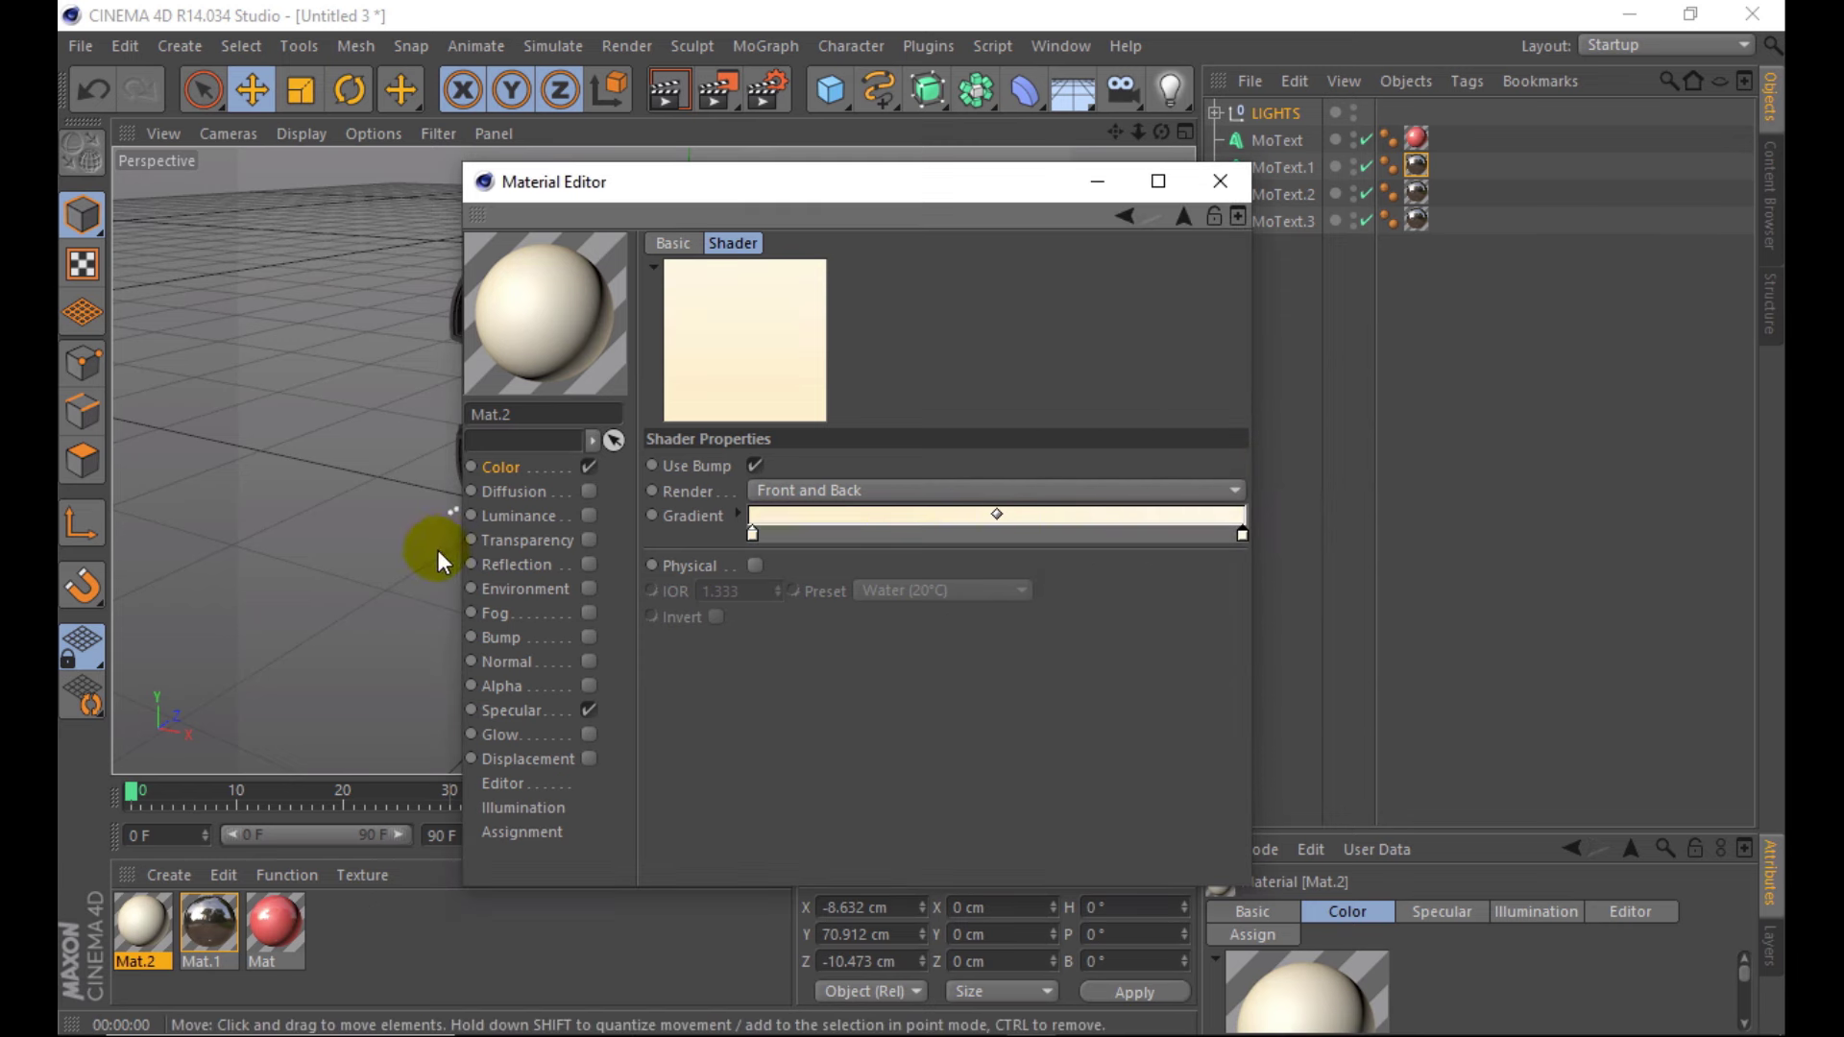
- Copy Mat.2's Fresnel colour texture into a newly enabled Transparency channel, refraction 0.3
click(580, 461)
click(770, 395)
click(849, 534)
click(588, 540)
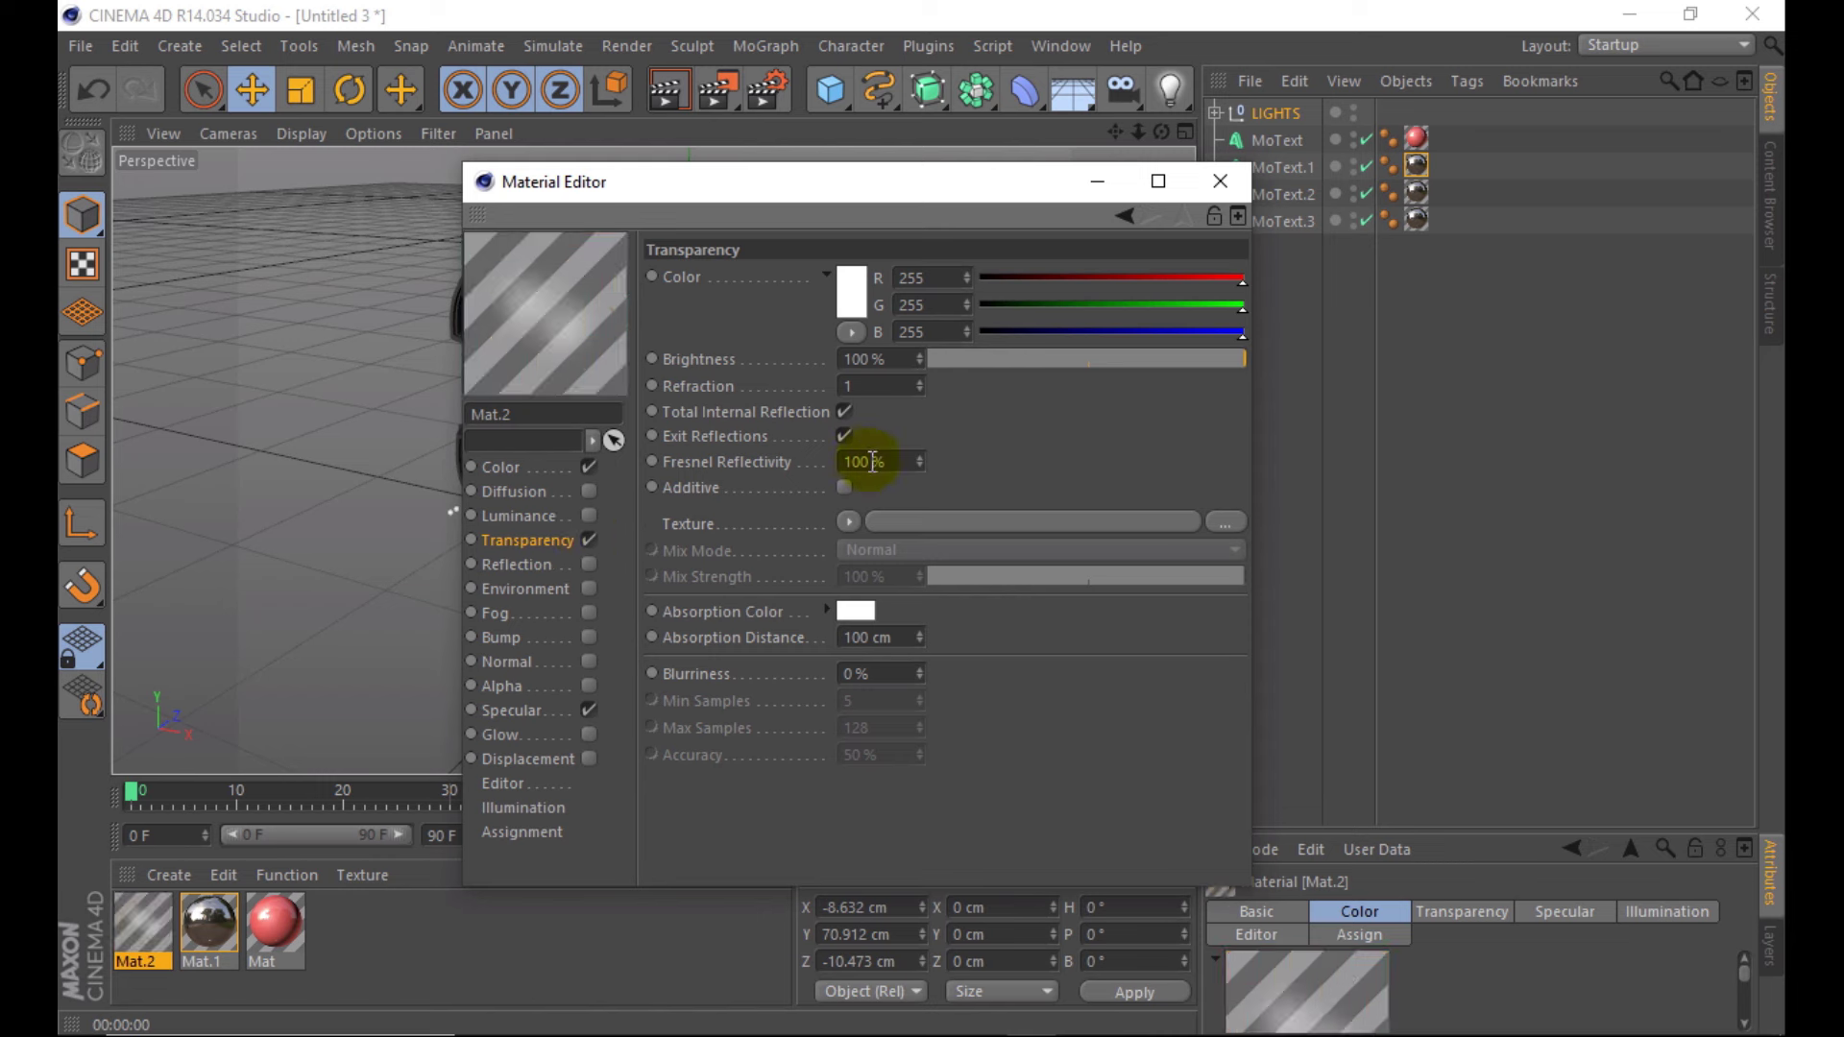
click(849, 521)
click(912, 550)
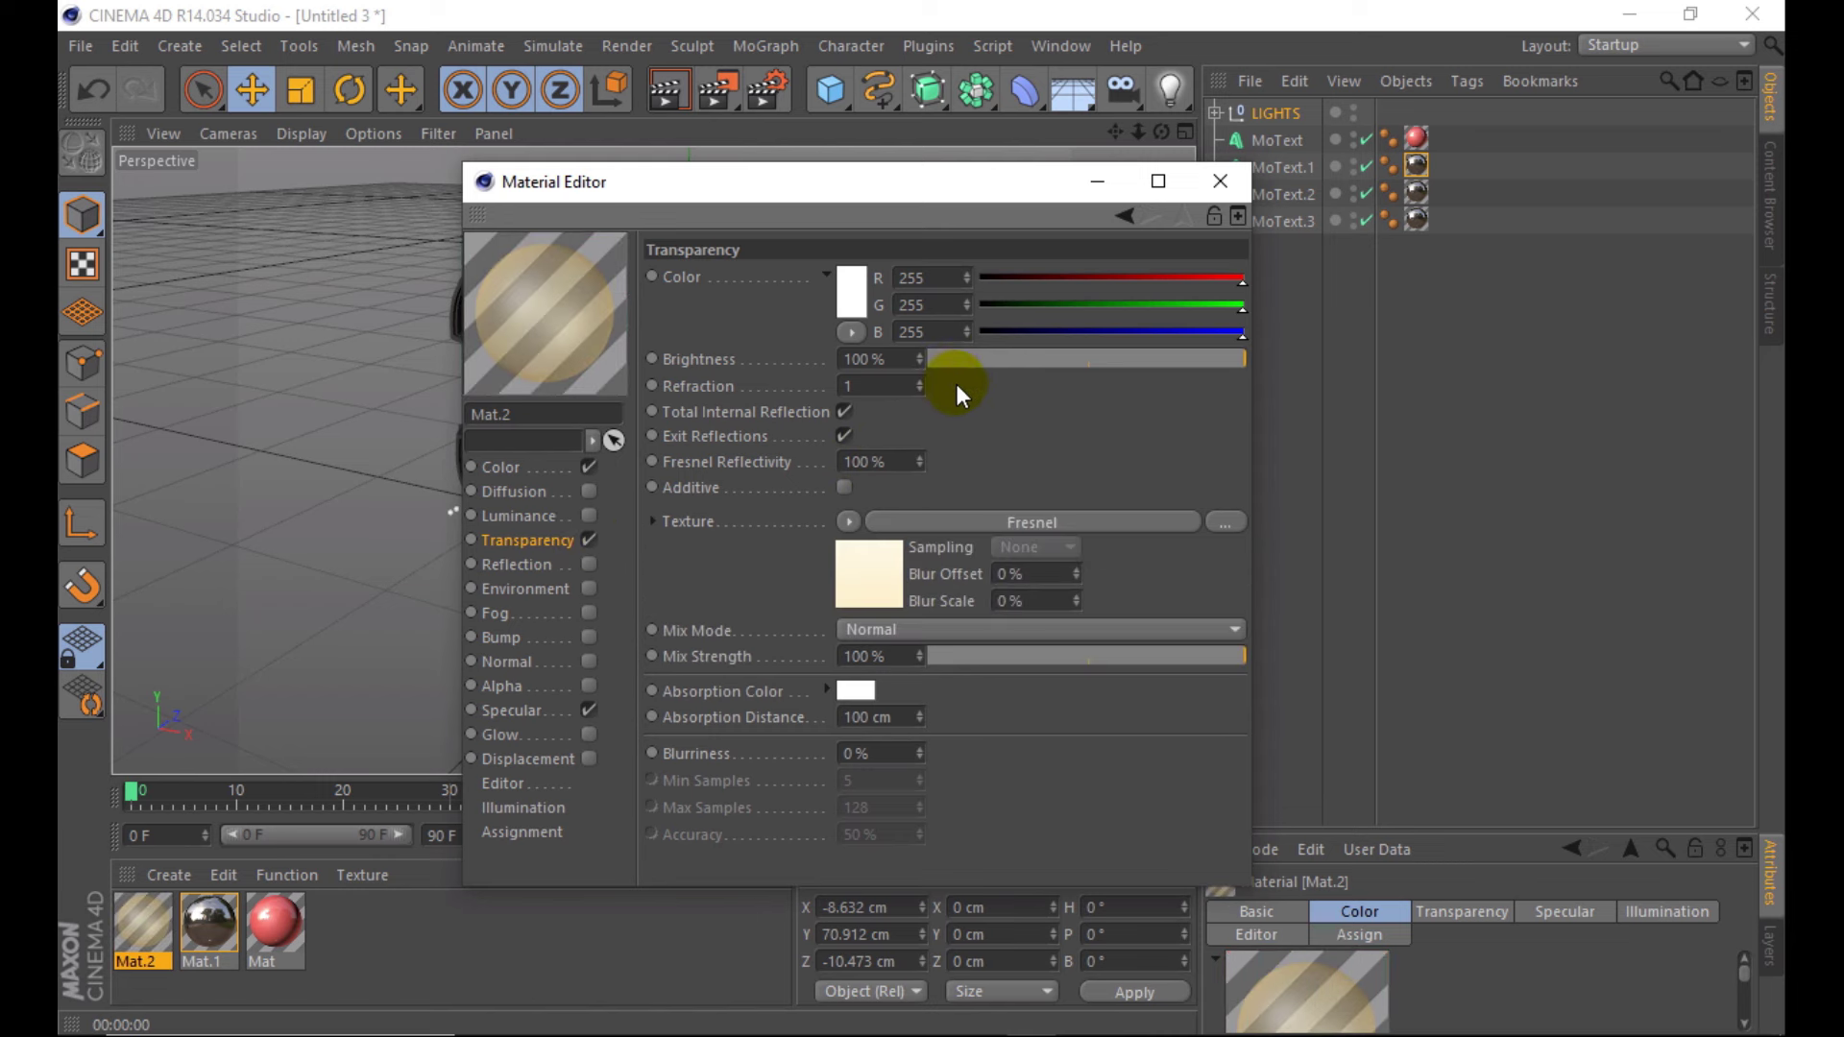
text(0.3)
key(Return)
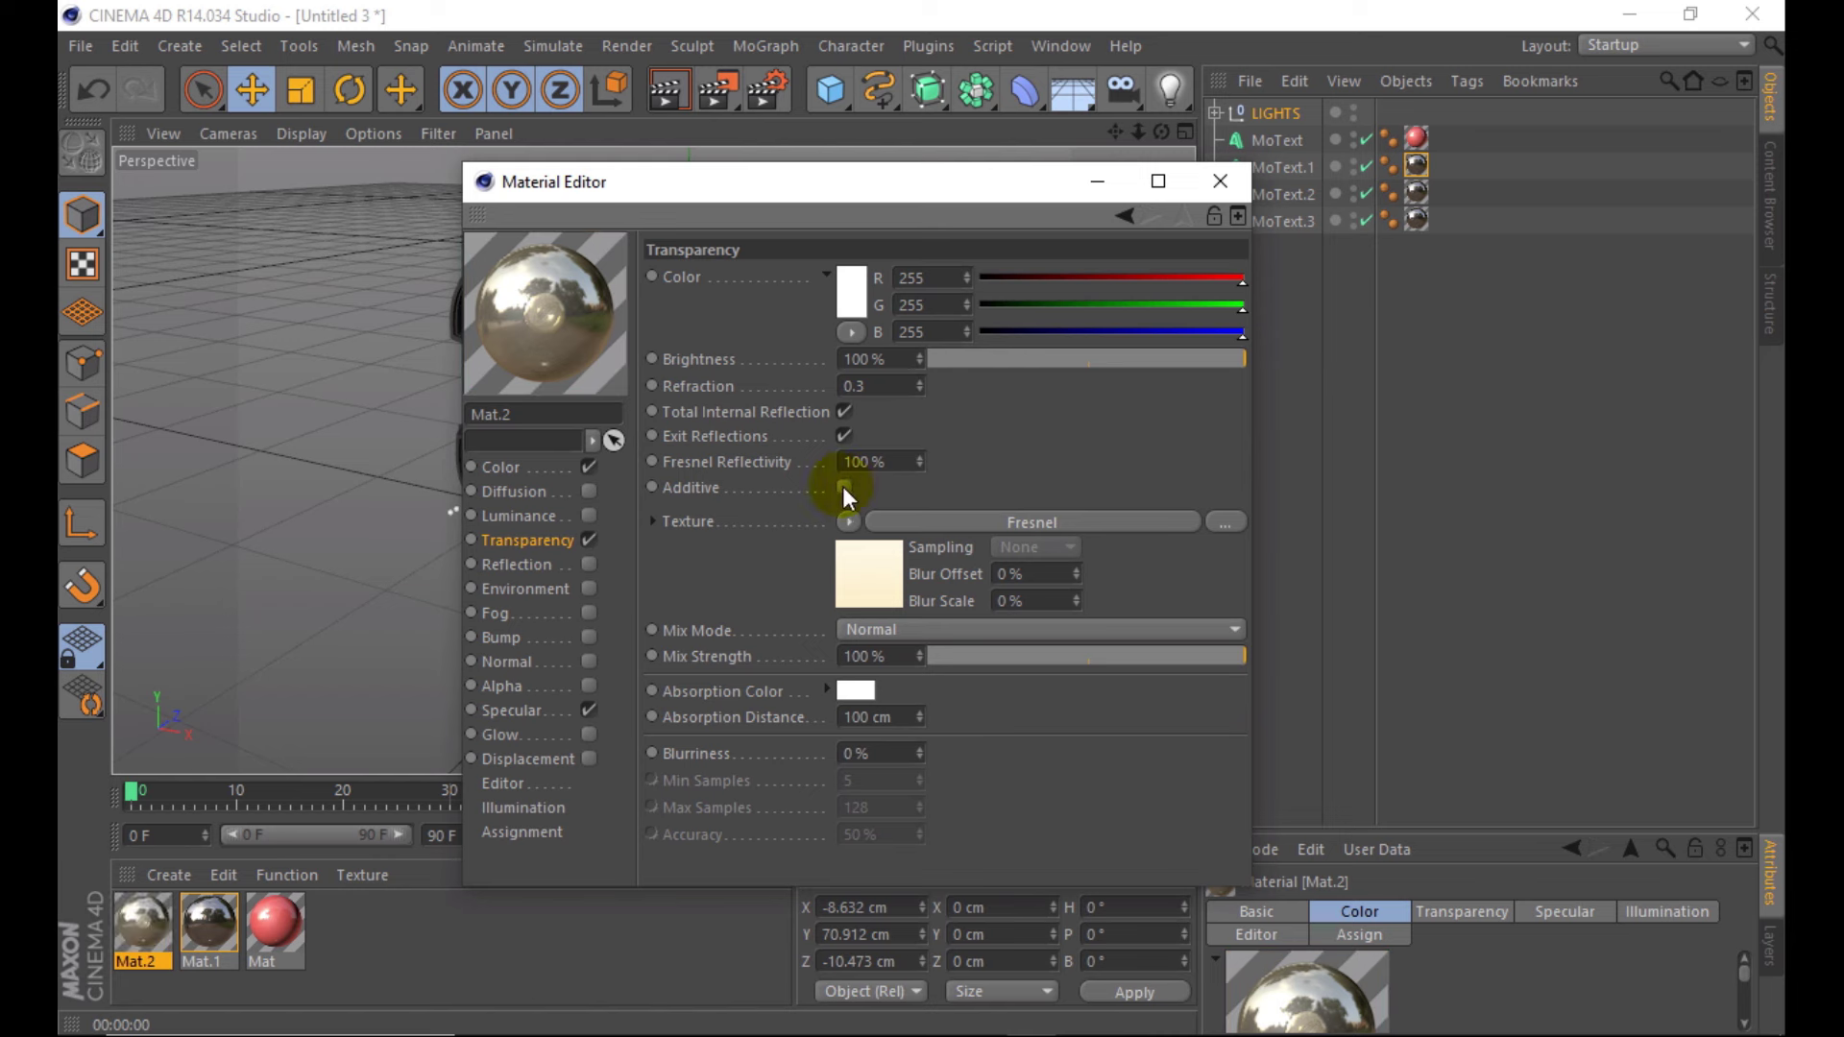
- Set Transparency refraction to 1.3 with the Fresnel texture pasted back, and close the editor
click(849, 522)
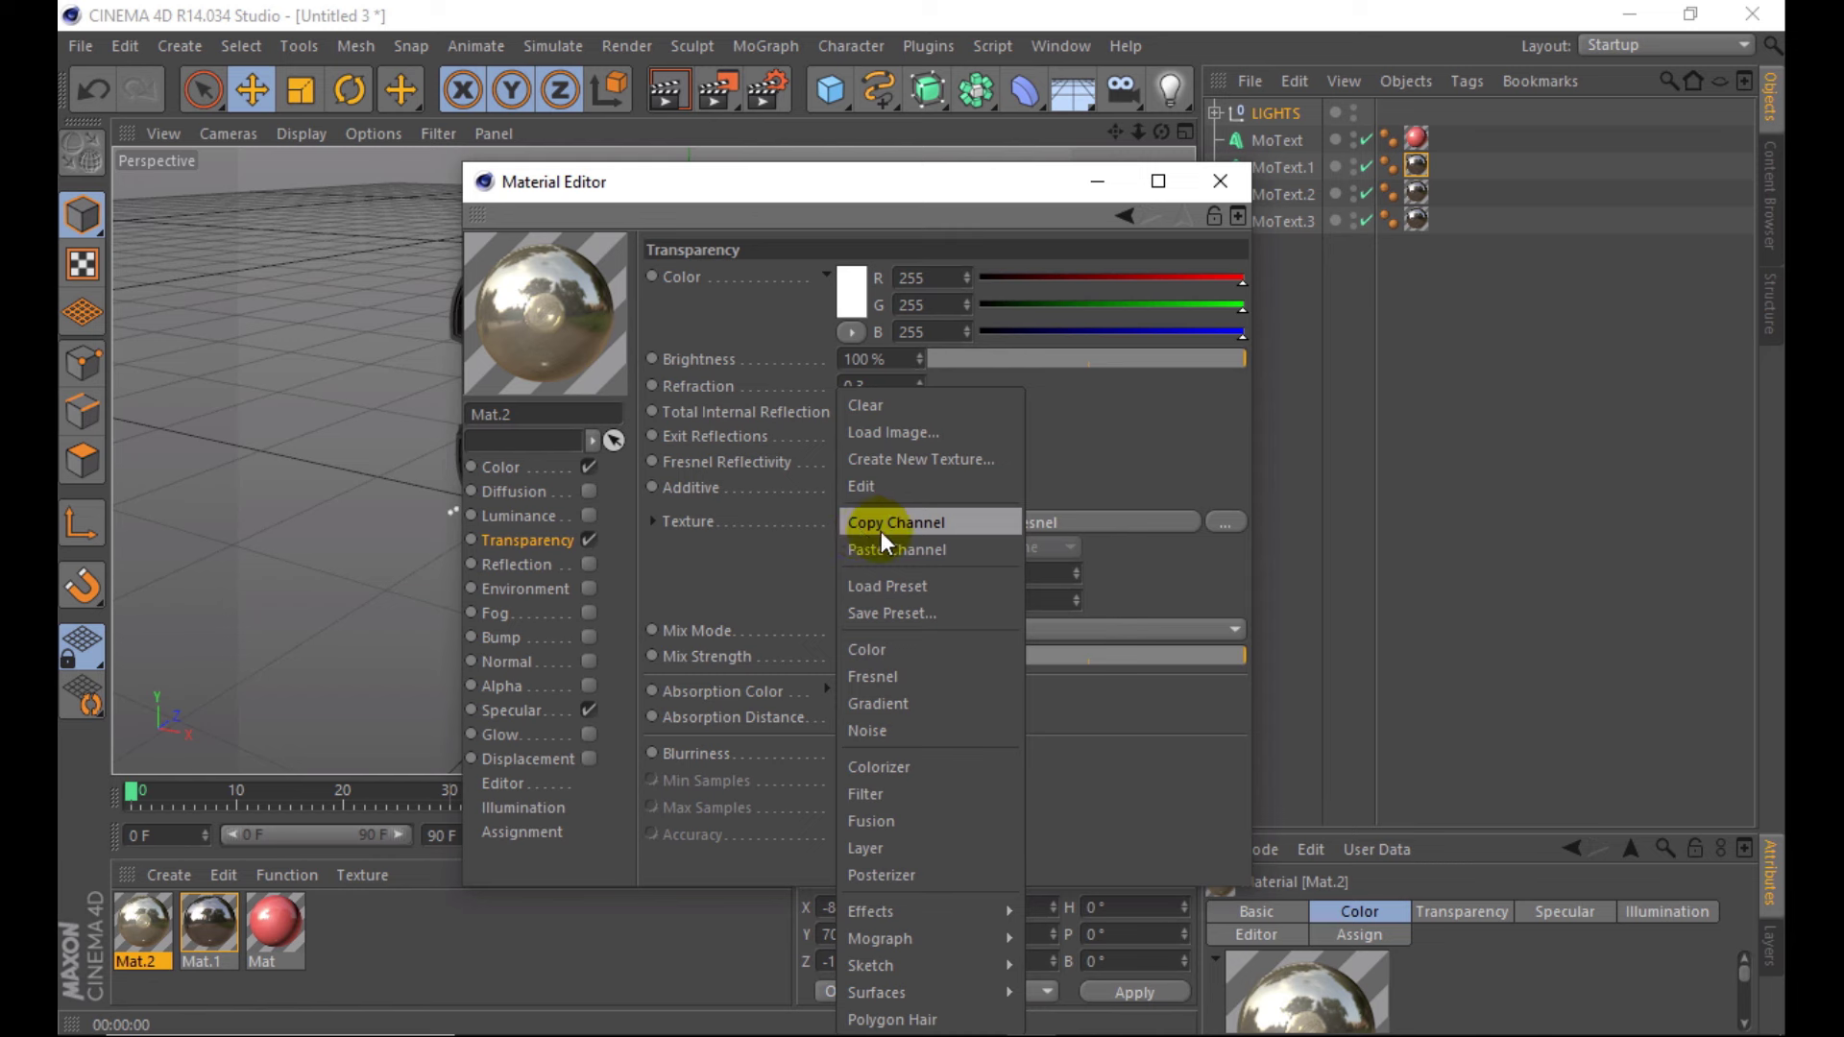
click(887, 403)
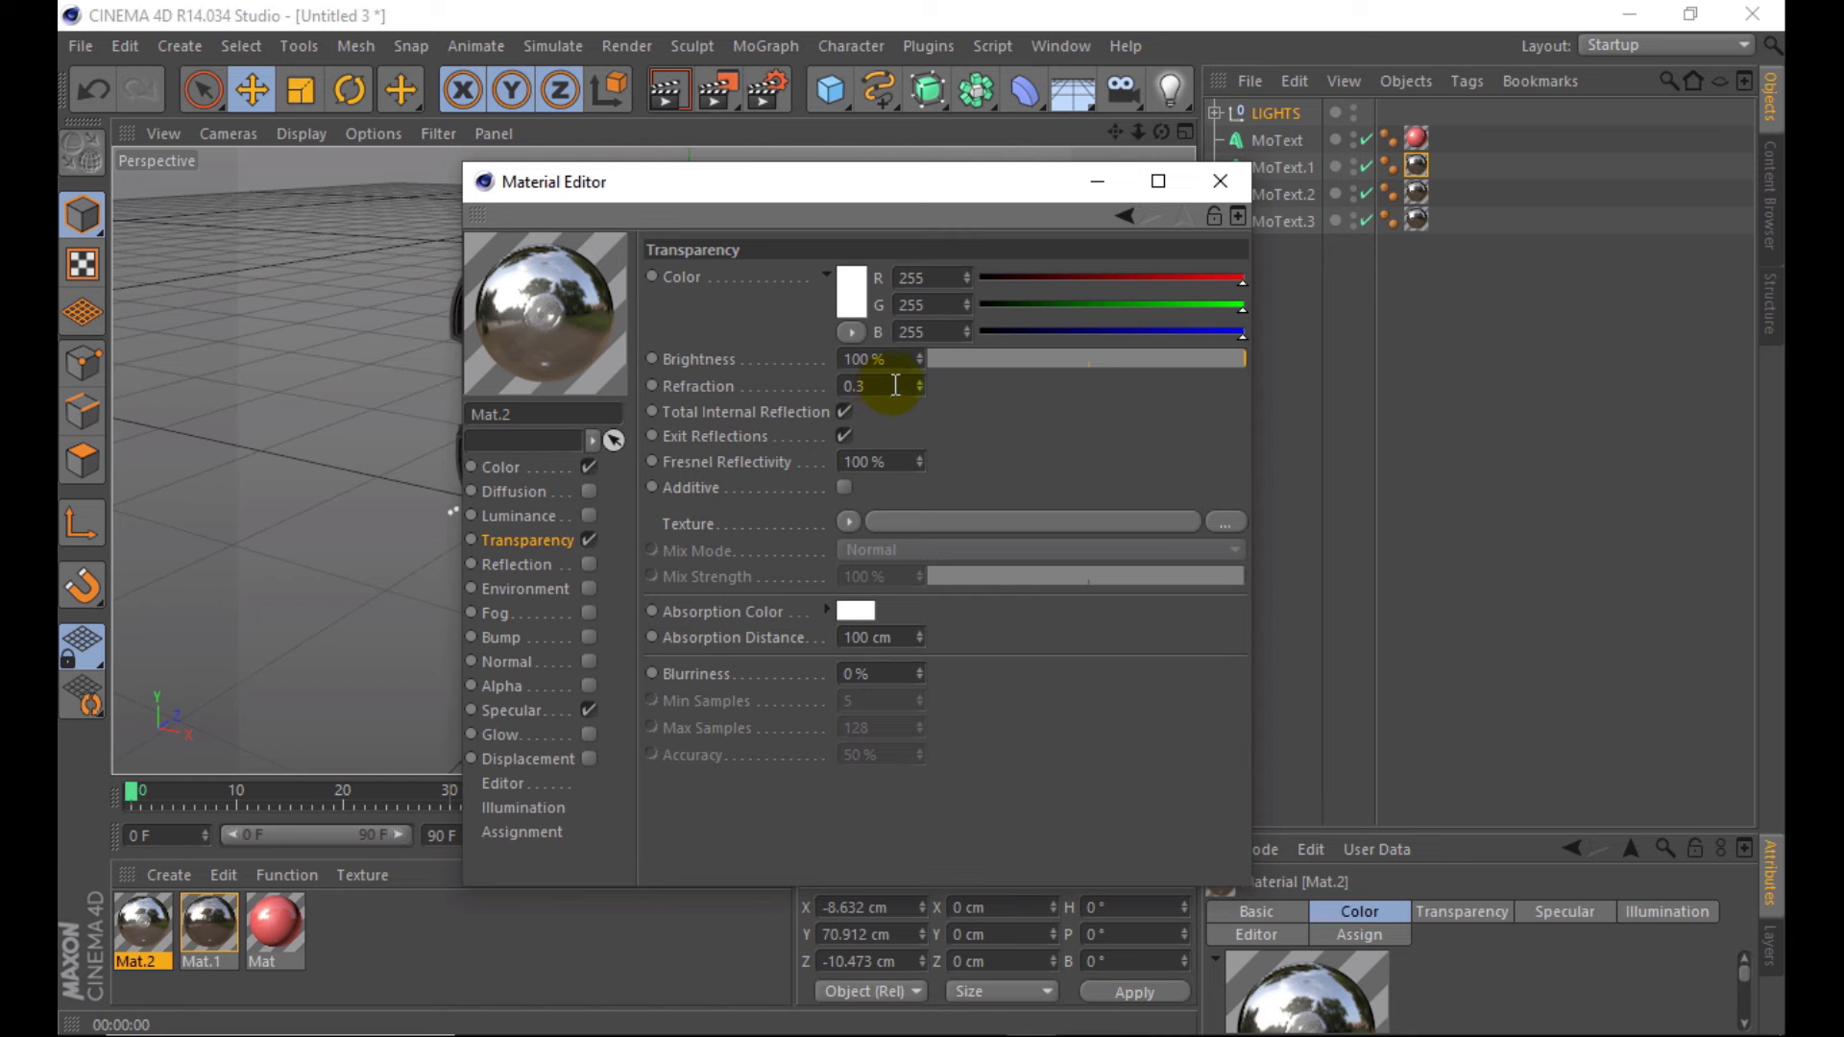
double_click(855, 385)
text(1.3)
key(Return)
click(847, 522)
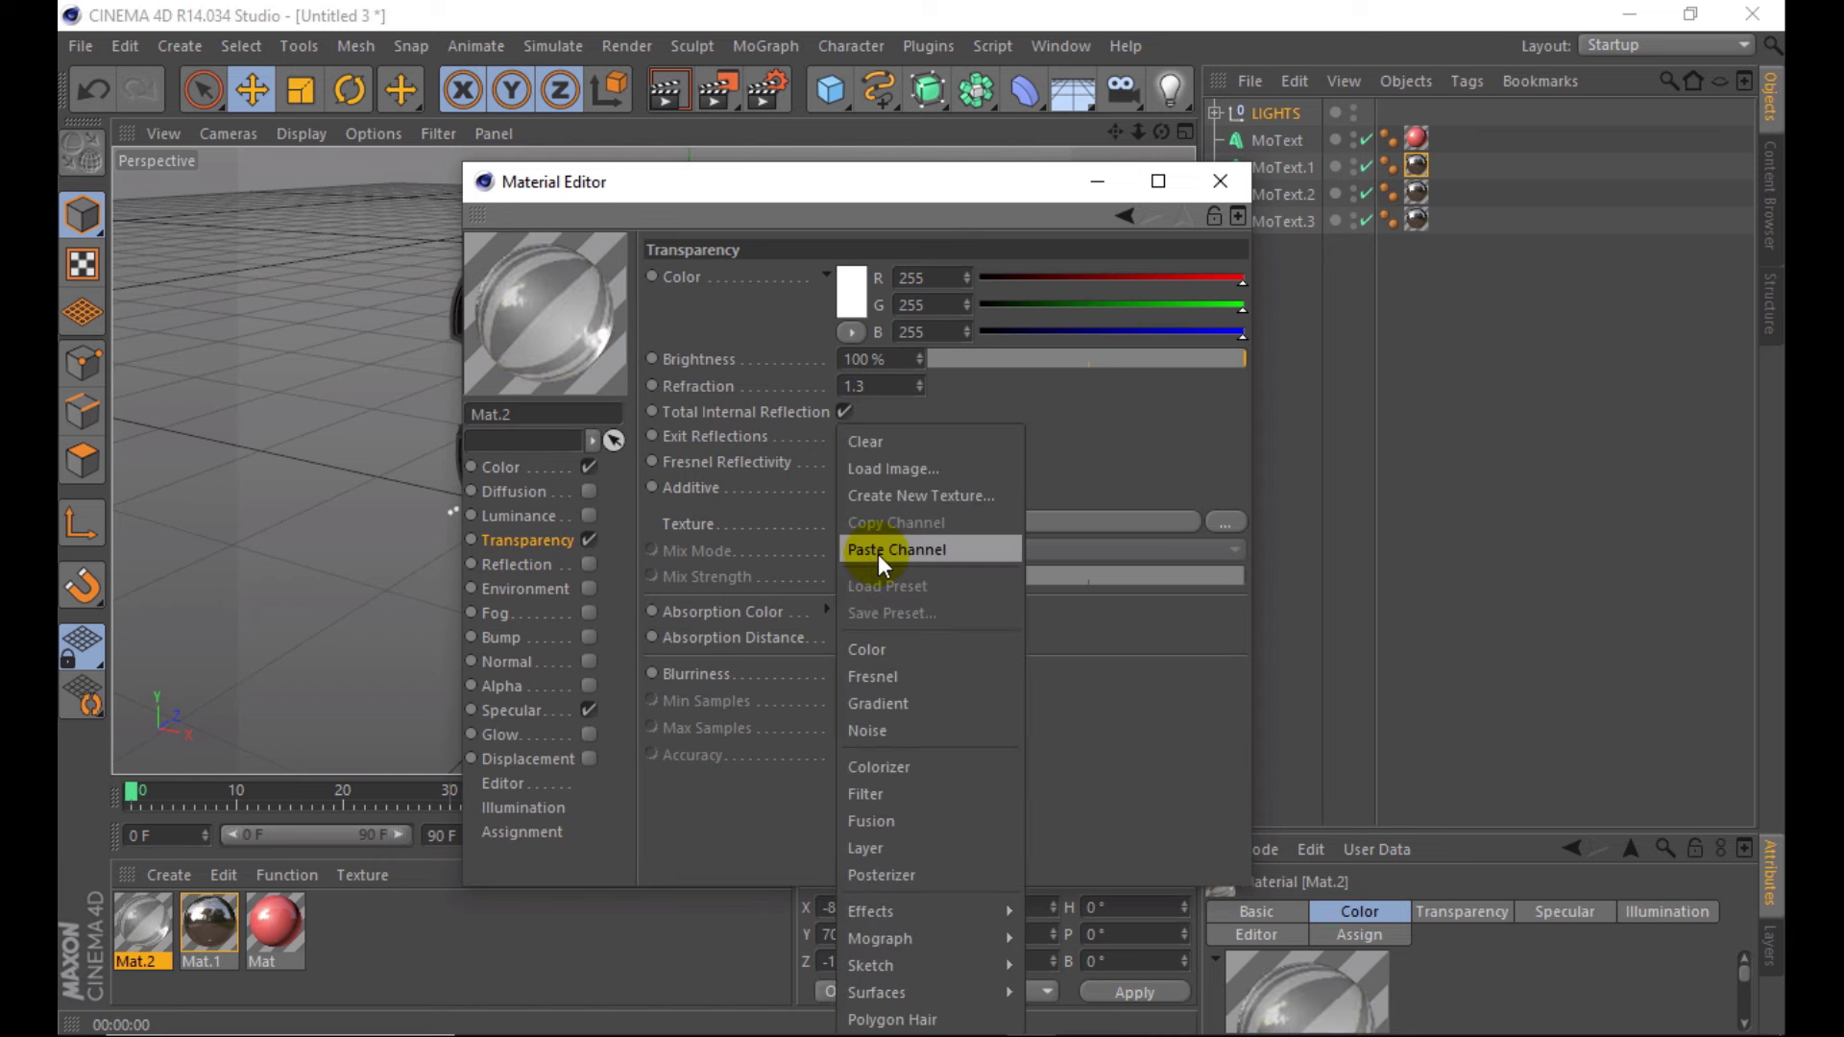
click(878, 555)
click(1221, 182)
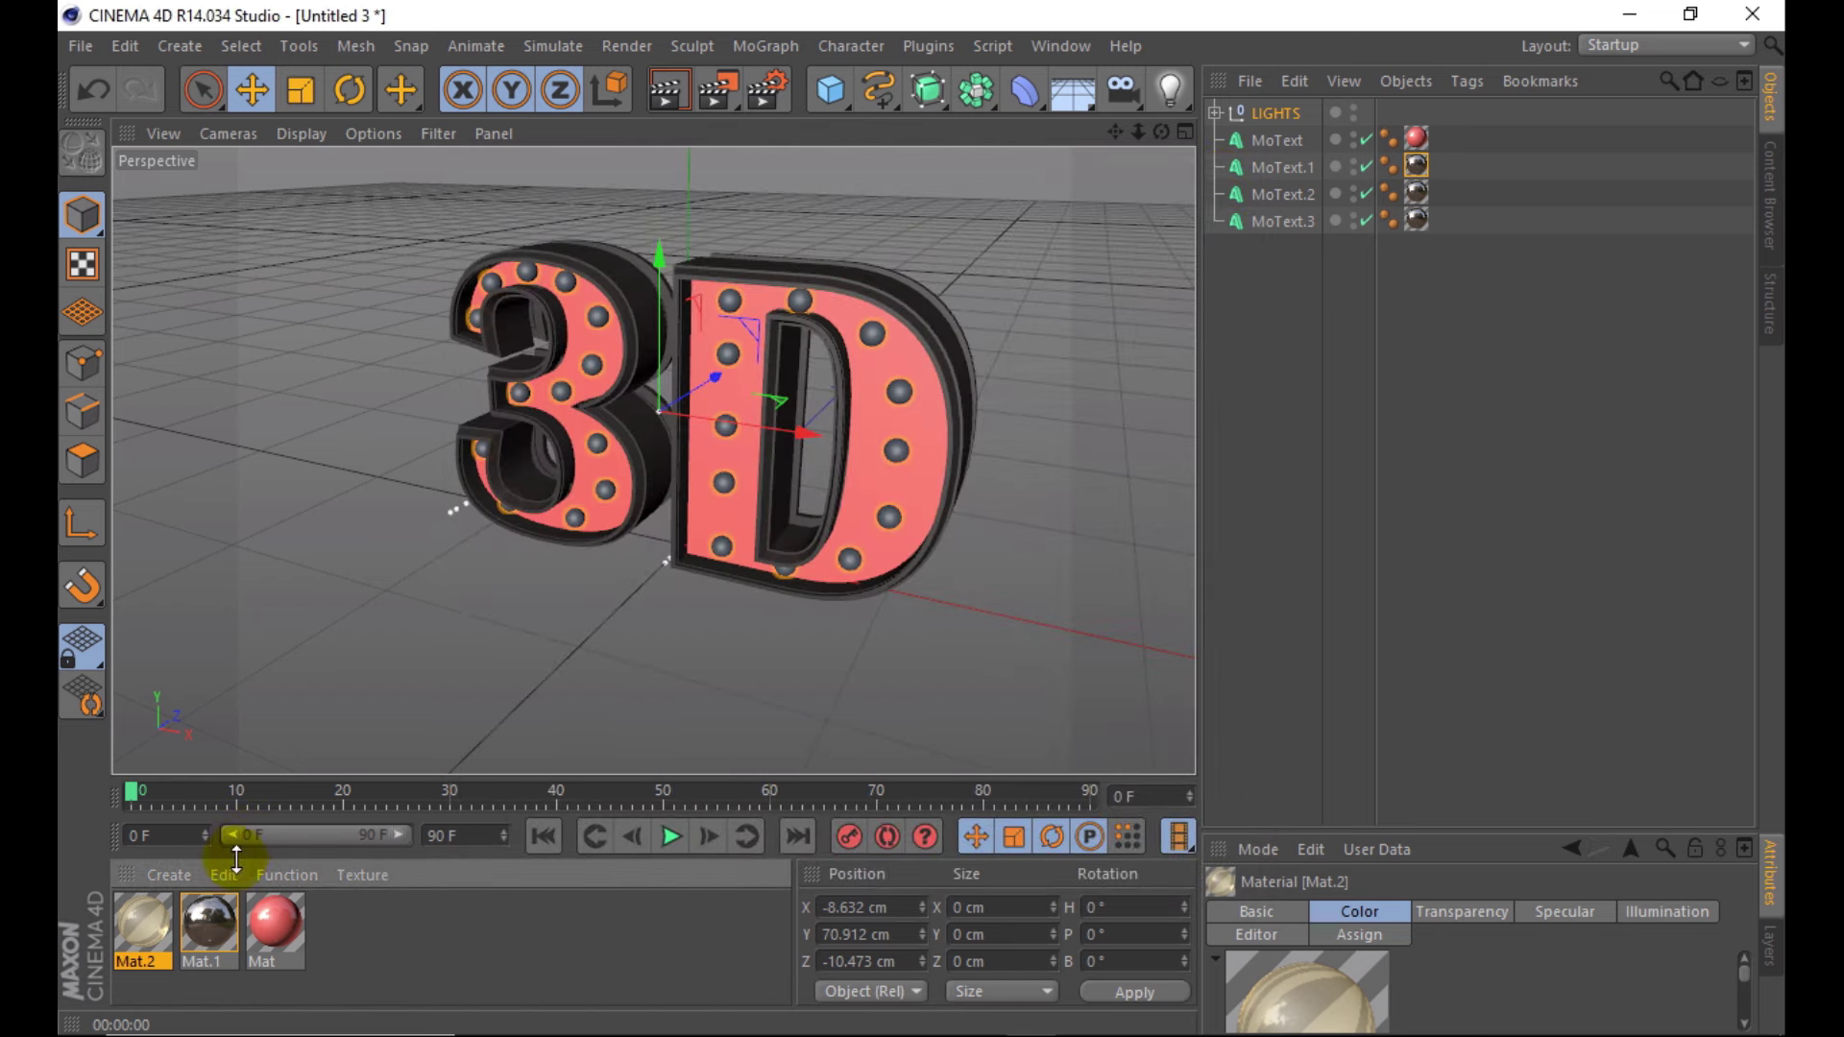
- Apply Mat.2 to the LIGHTS group and render a quick preview
drag(144, 924, 1272, 112)
scroll(747, 296, up, 2)
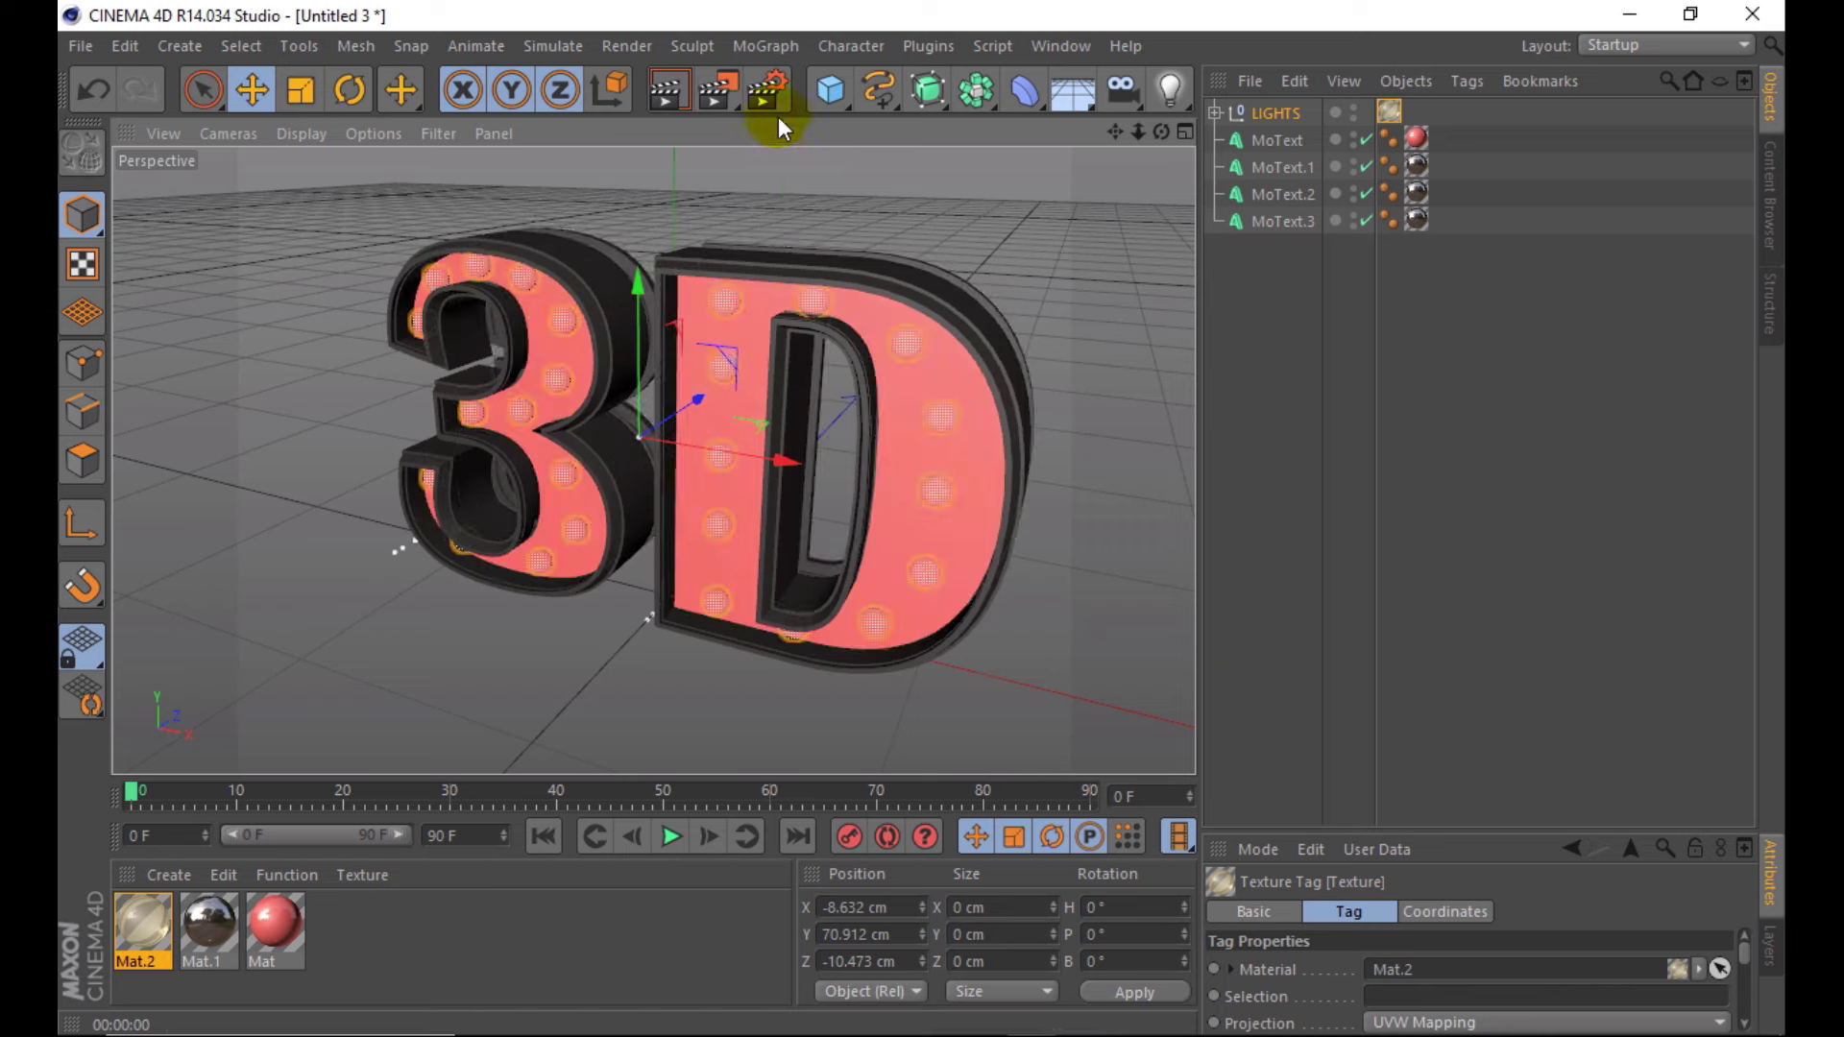
click(676, 93)
- Enable Glow on Mat.2 with Outer Strength 100% and Radius 6 cm
double_click(146, 908)
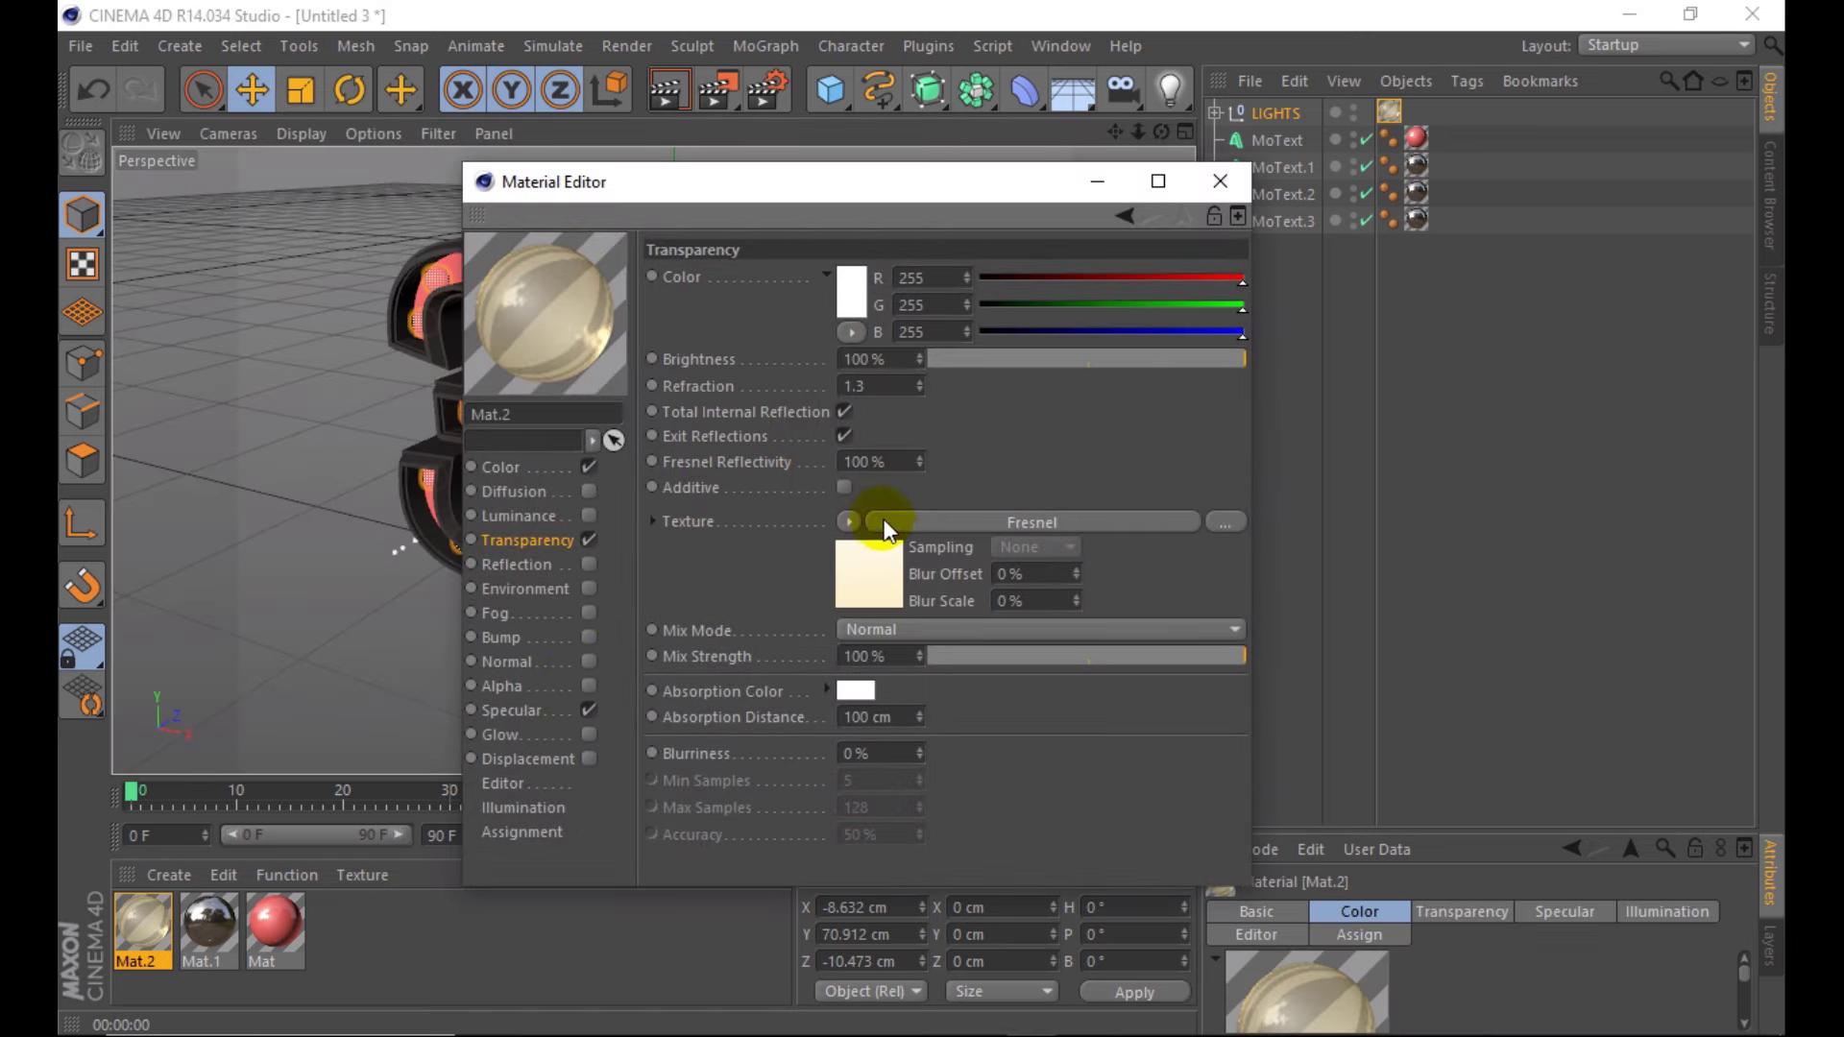
click(854, 385)
click(585, 732)
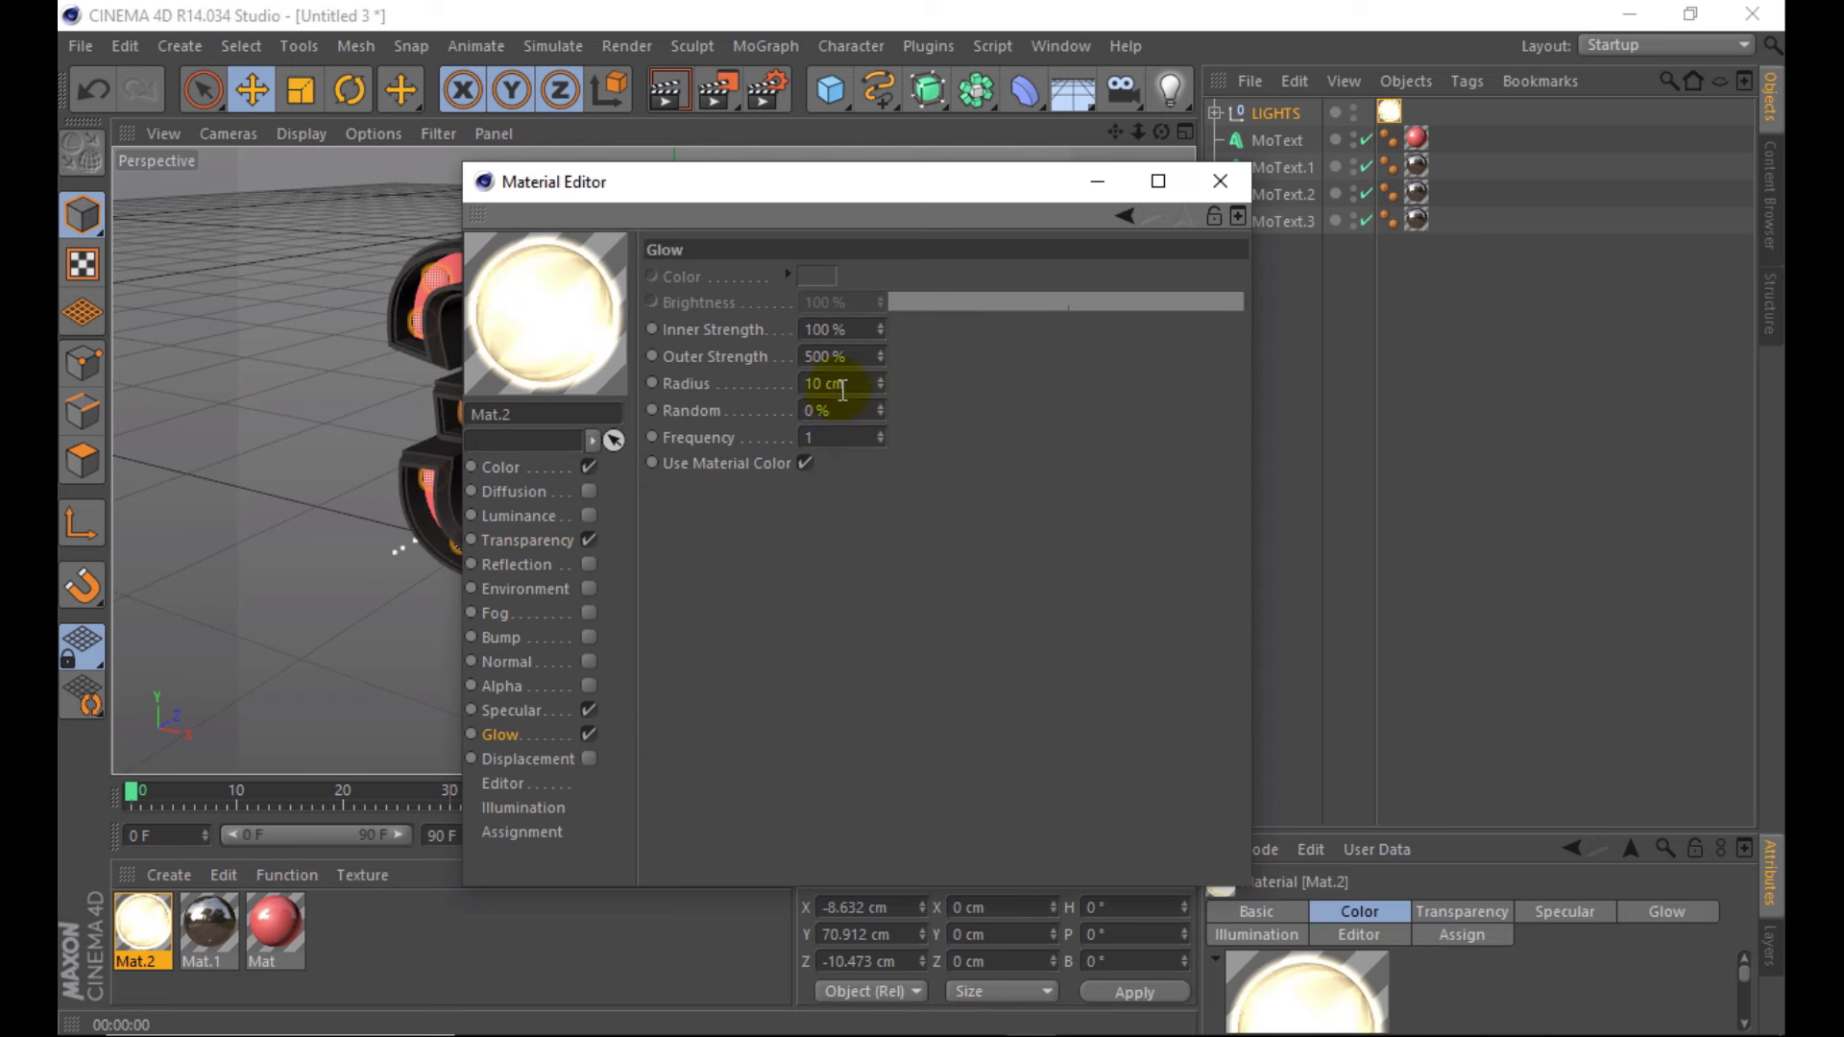
double_click(836, 356)
text(100)
key(Return)
double_click(837, 384)
text(5)
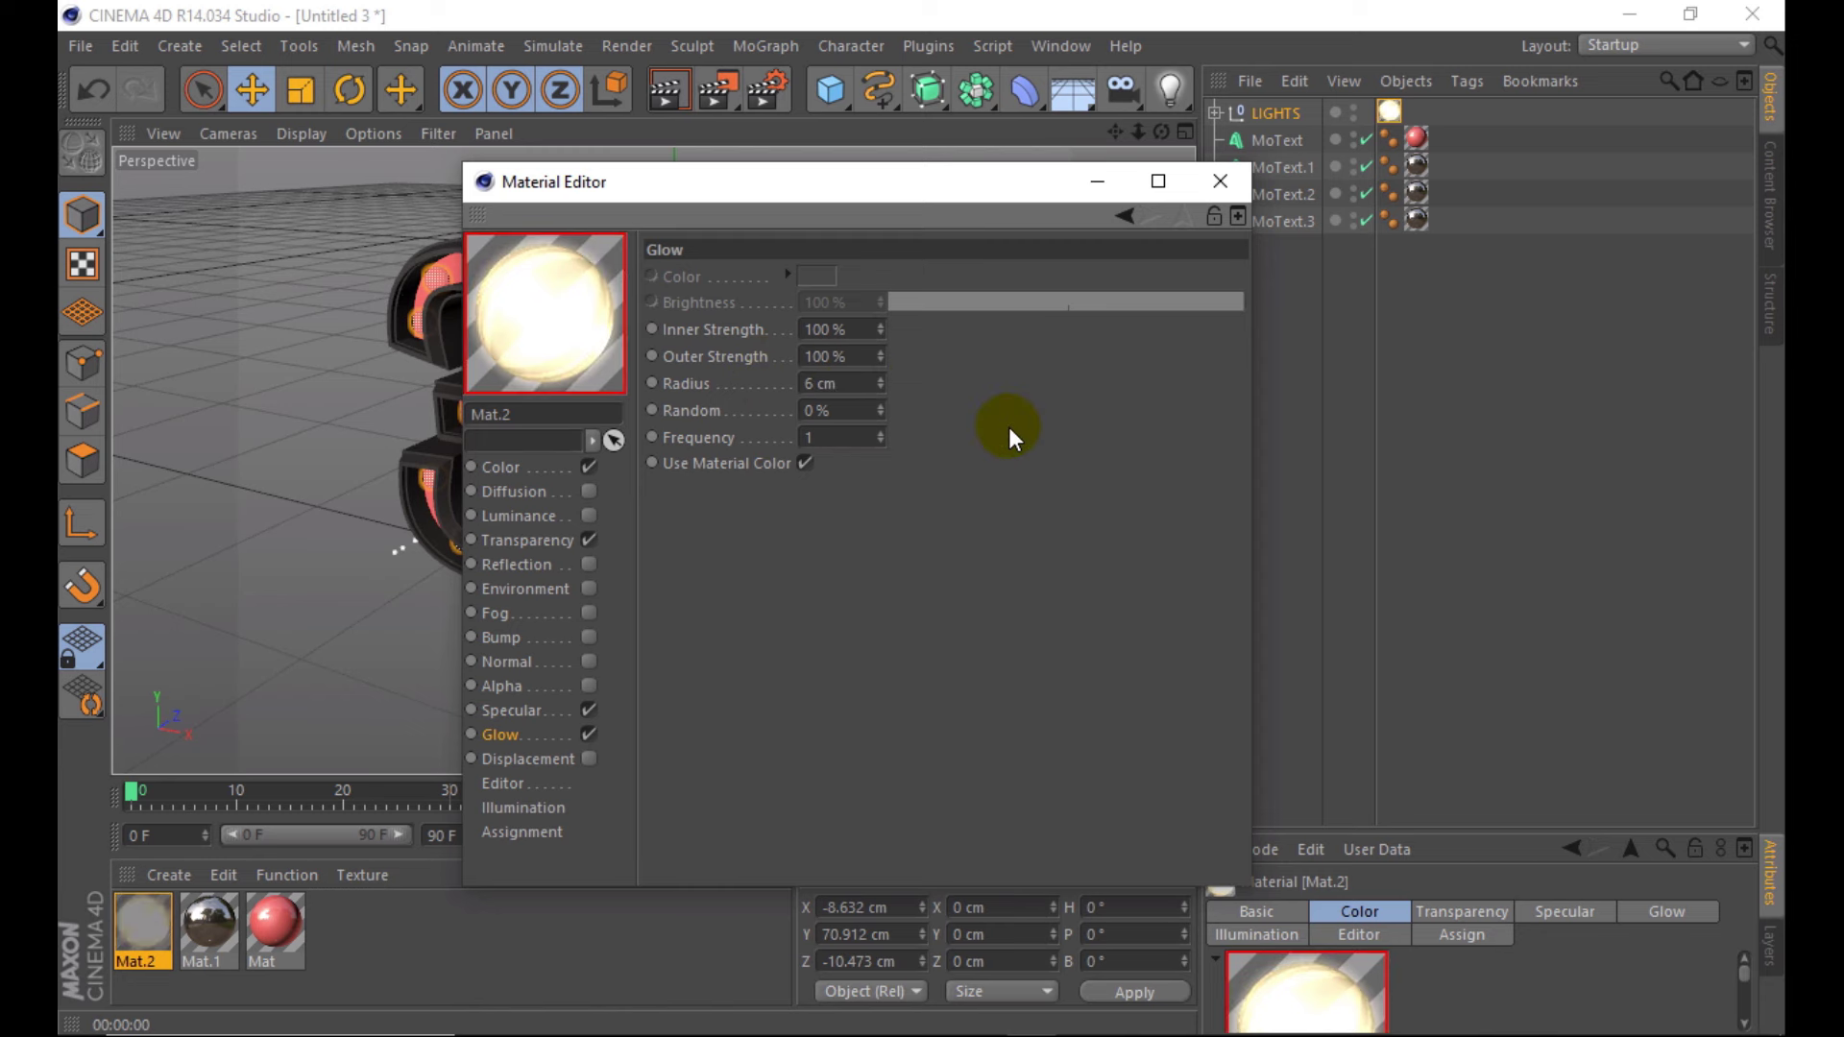
click(1220, 180)
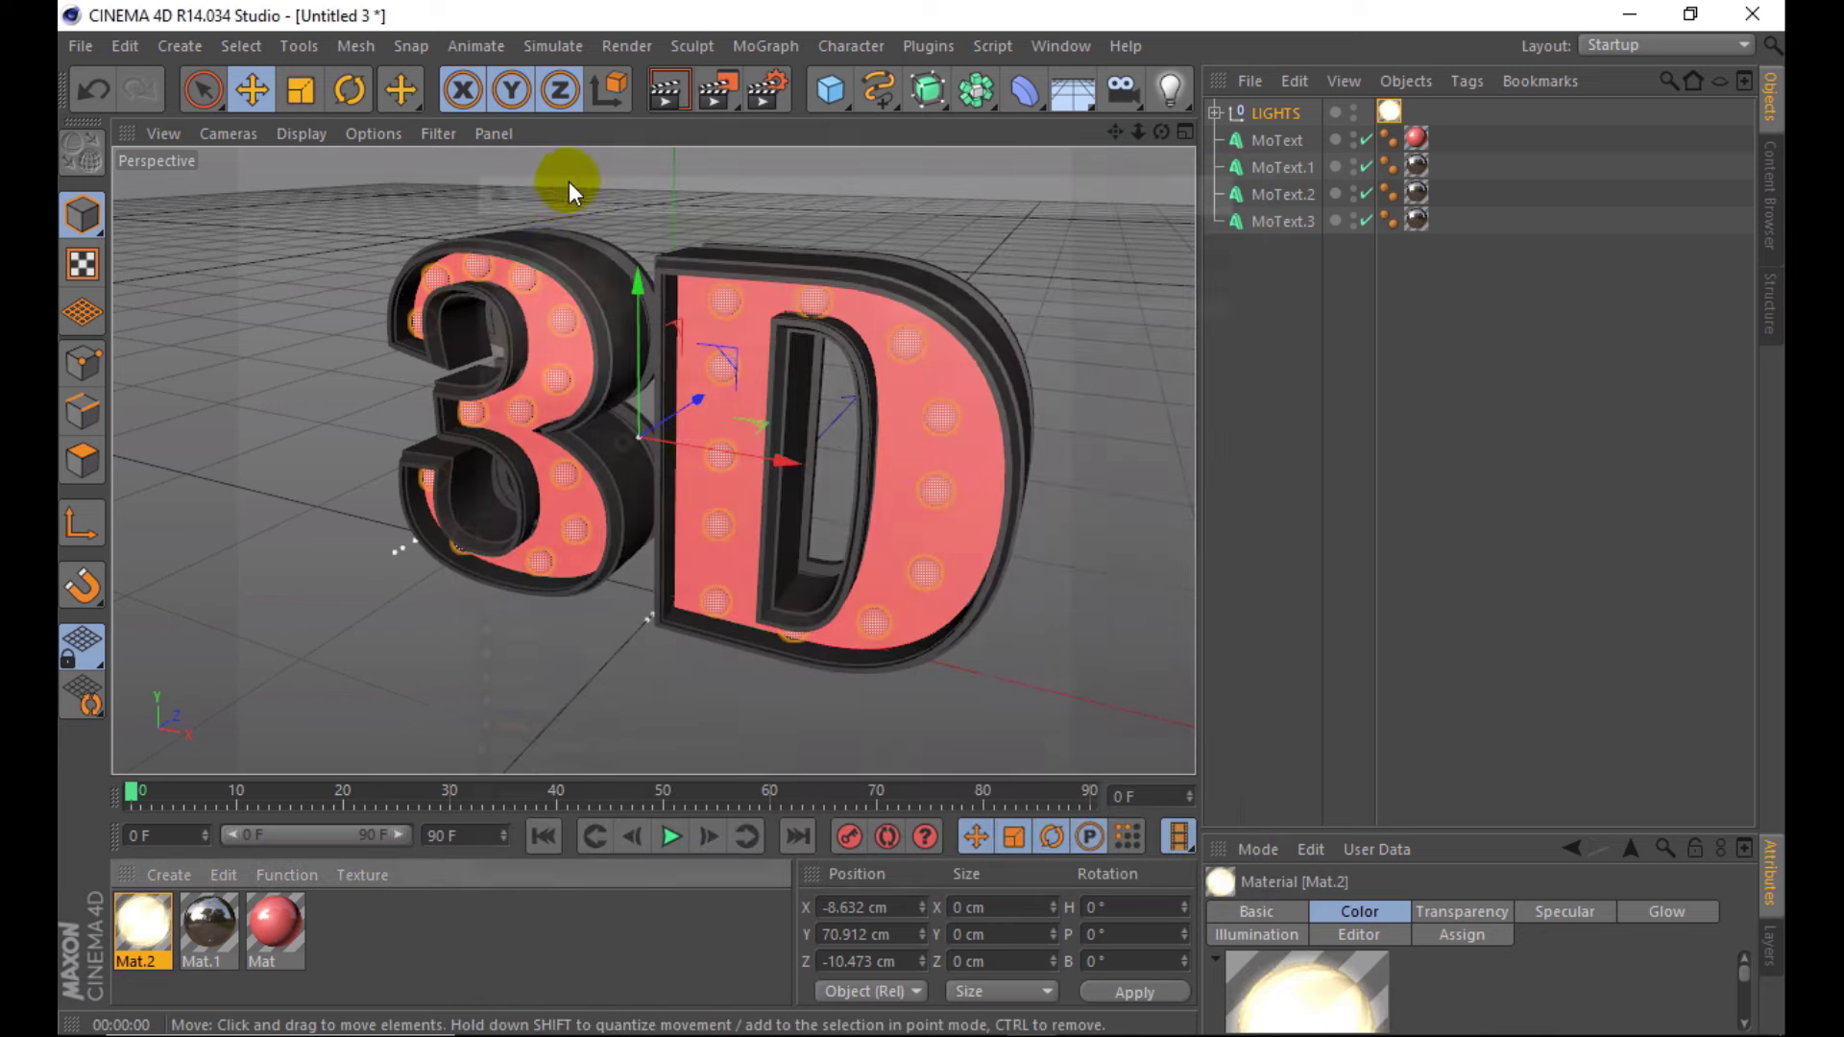
- Test-render the view to preview the glowing bulbs, orbiting slightly between renders
click(662, 90)
key(ctrl+r)
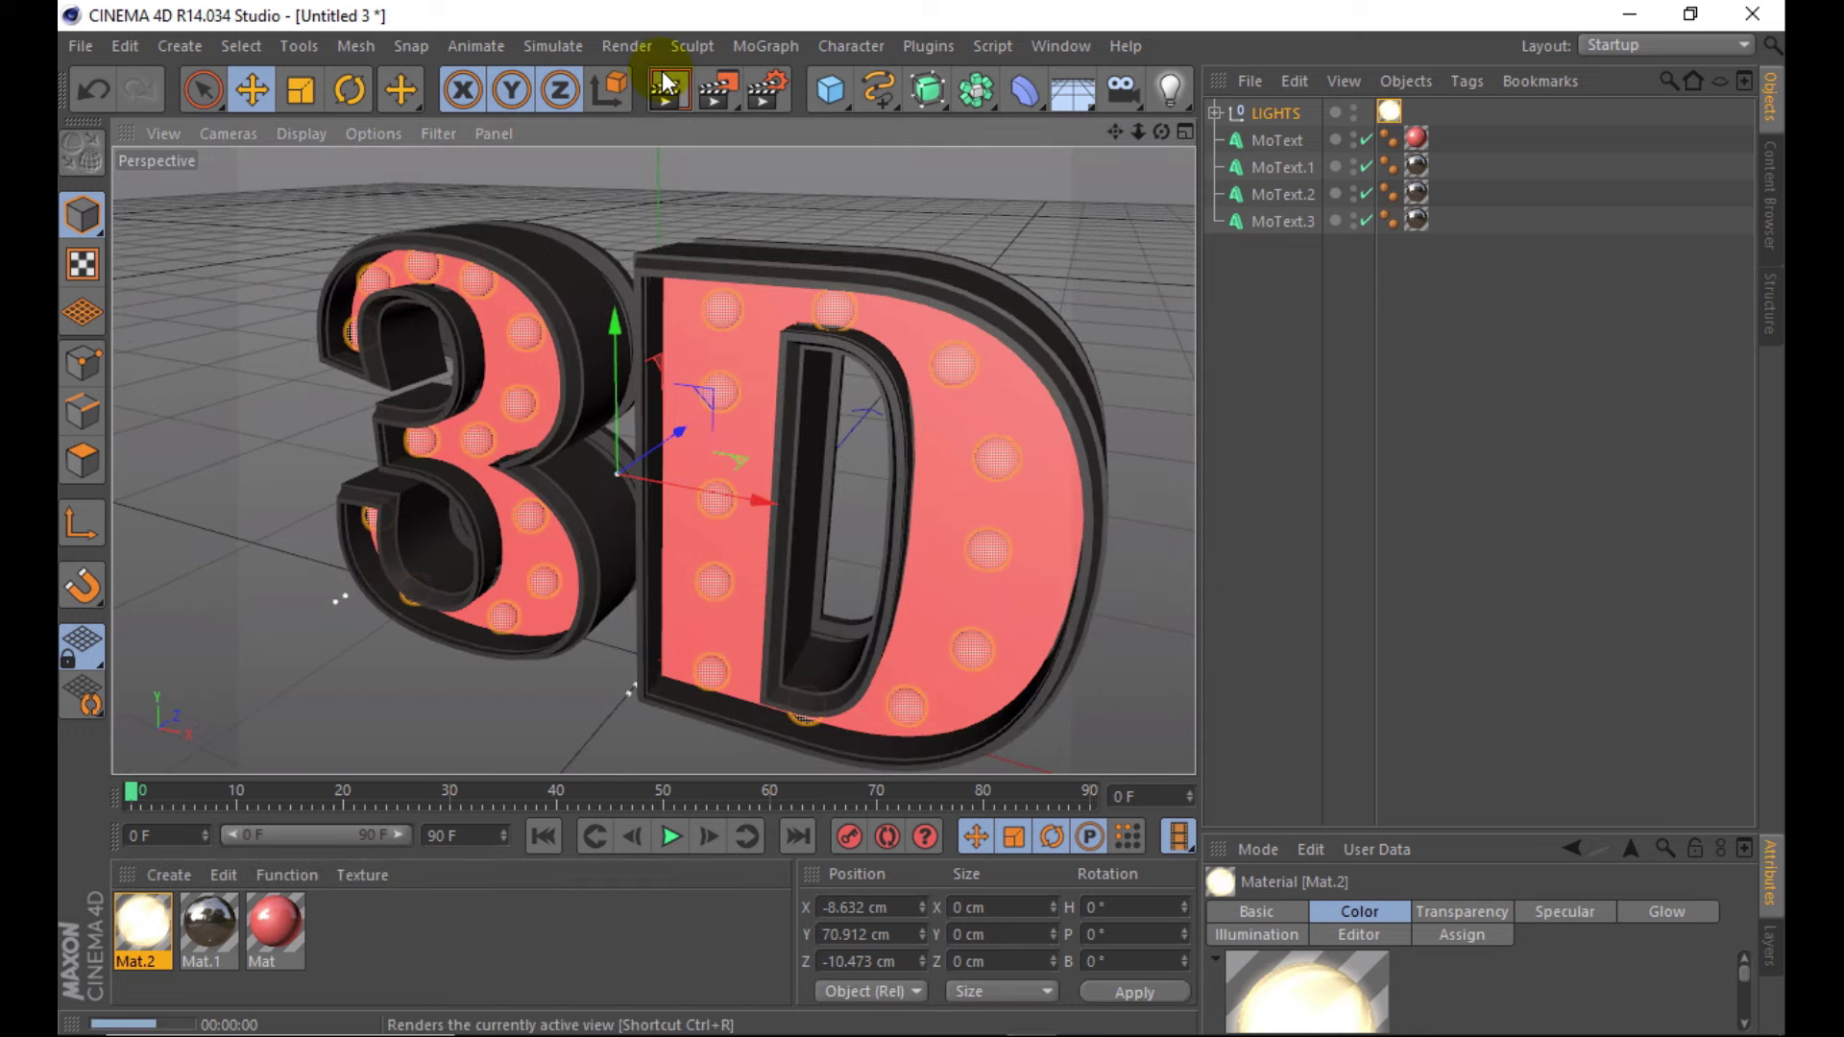
click(936, 275)
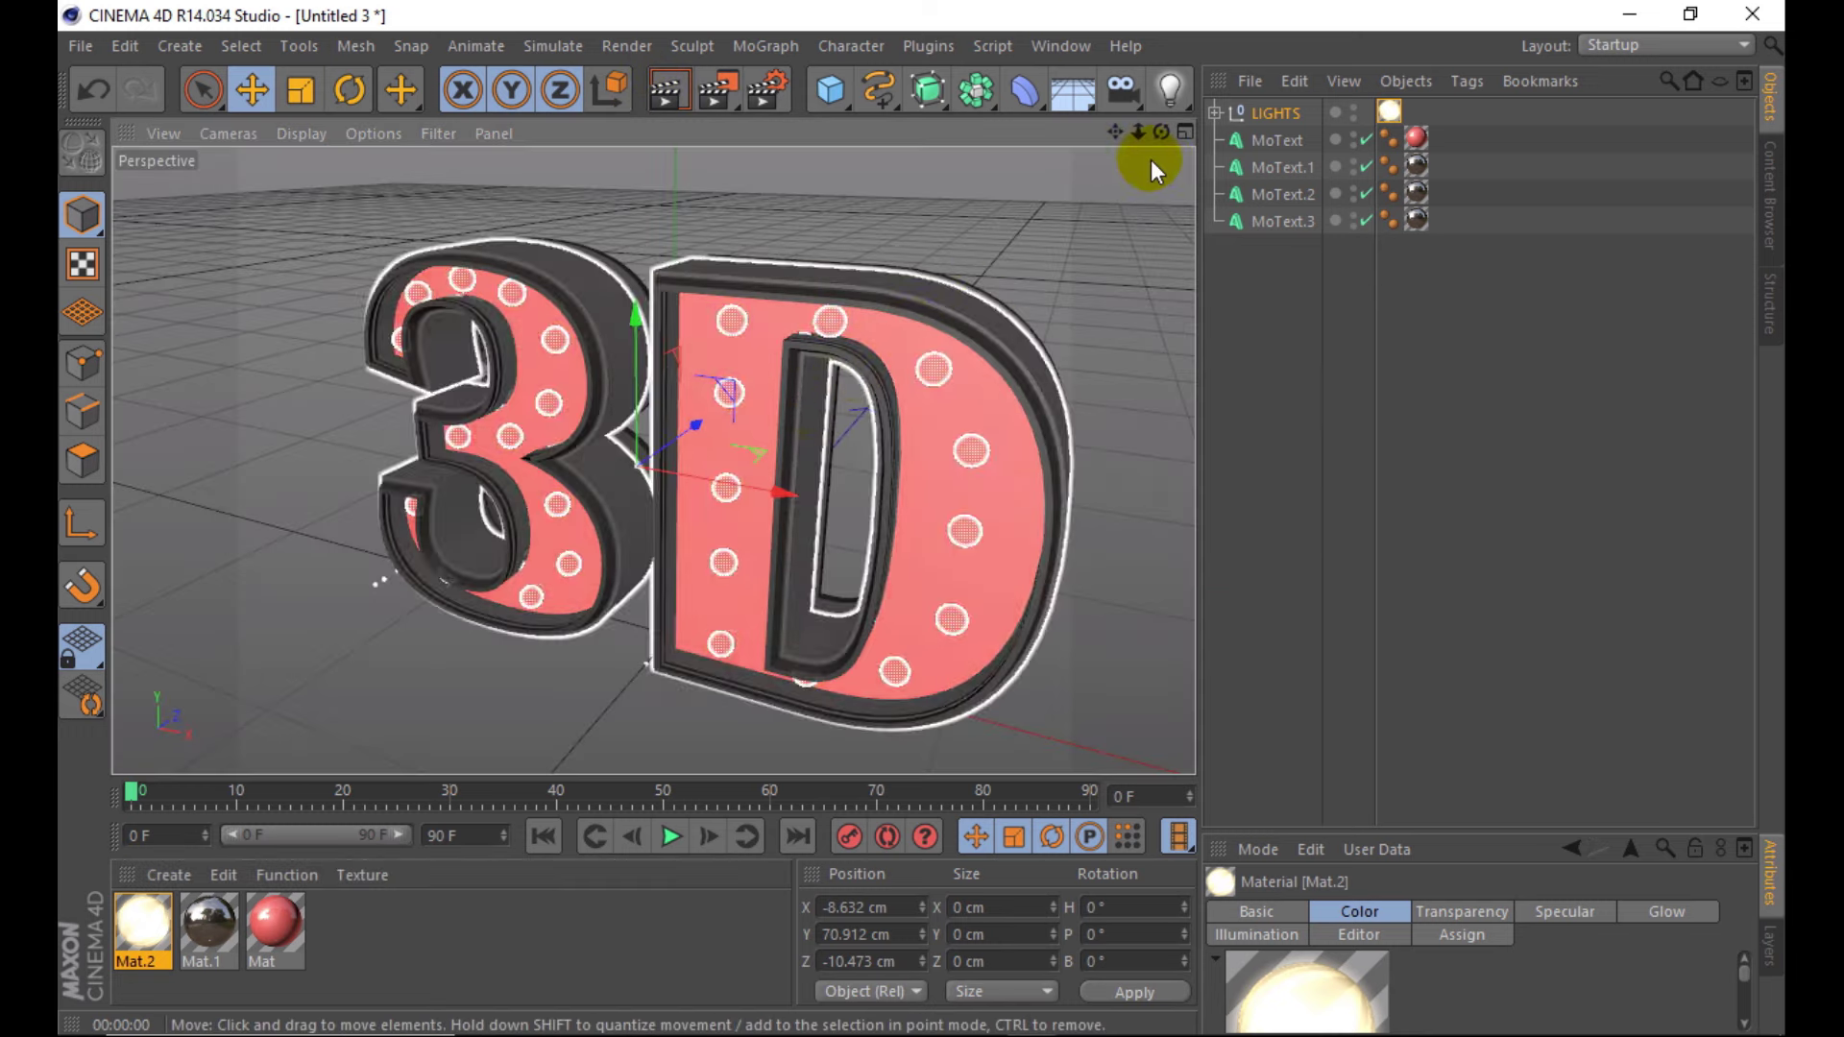
drag(1154, 135, 1164, 137)
key(ctrl+r)
- Add a Sky with a Compositing tag that has Seen by Camera turned off
click(1073, 90)
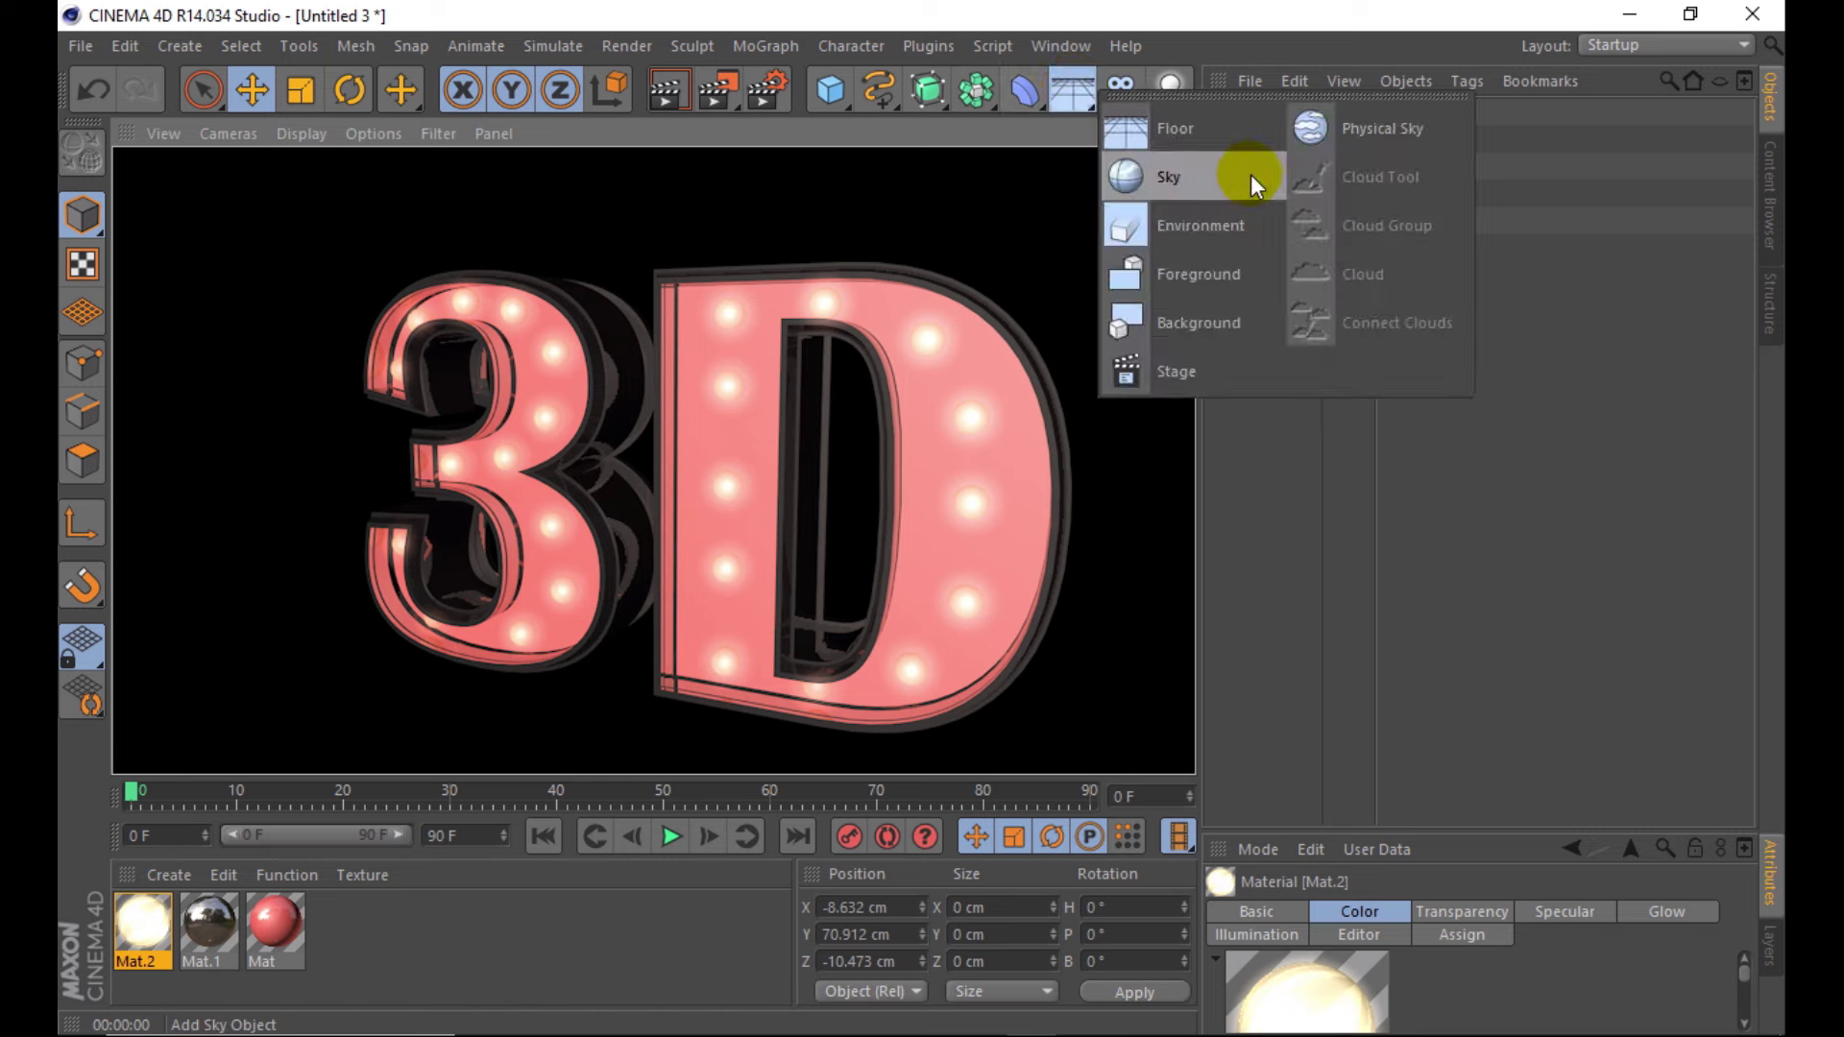
click(1248, 175)
right_click(1250, 114)
mouse_move(1343, 124)
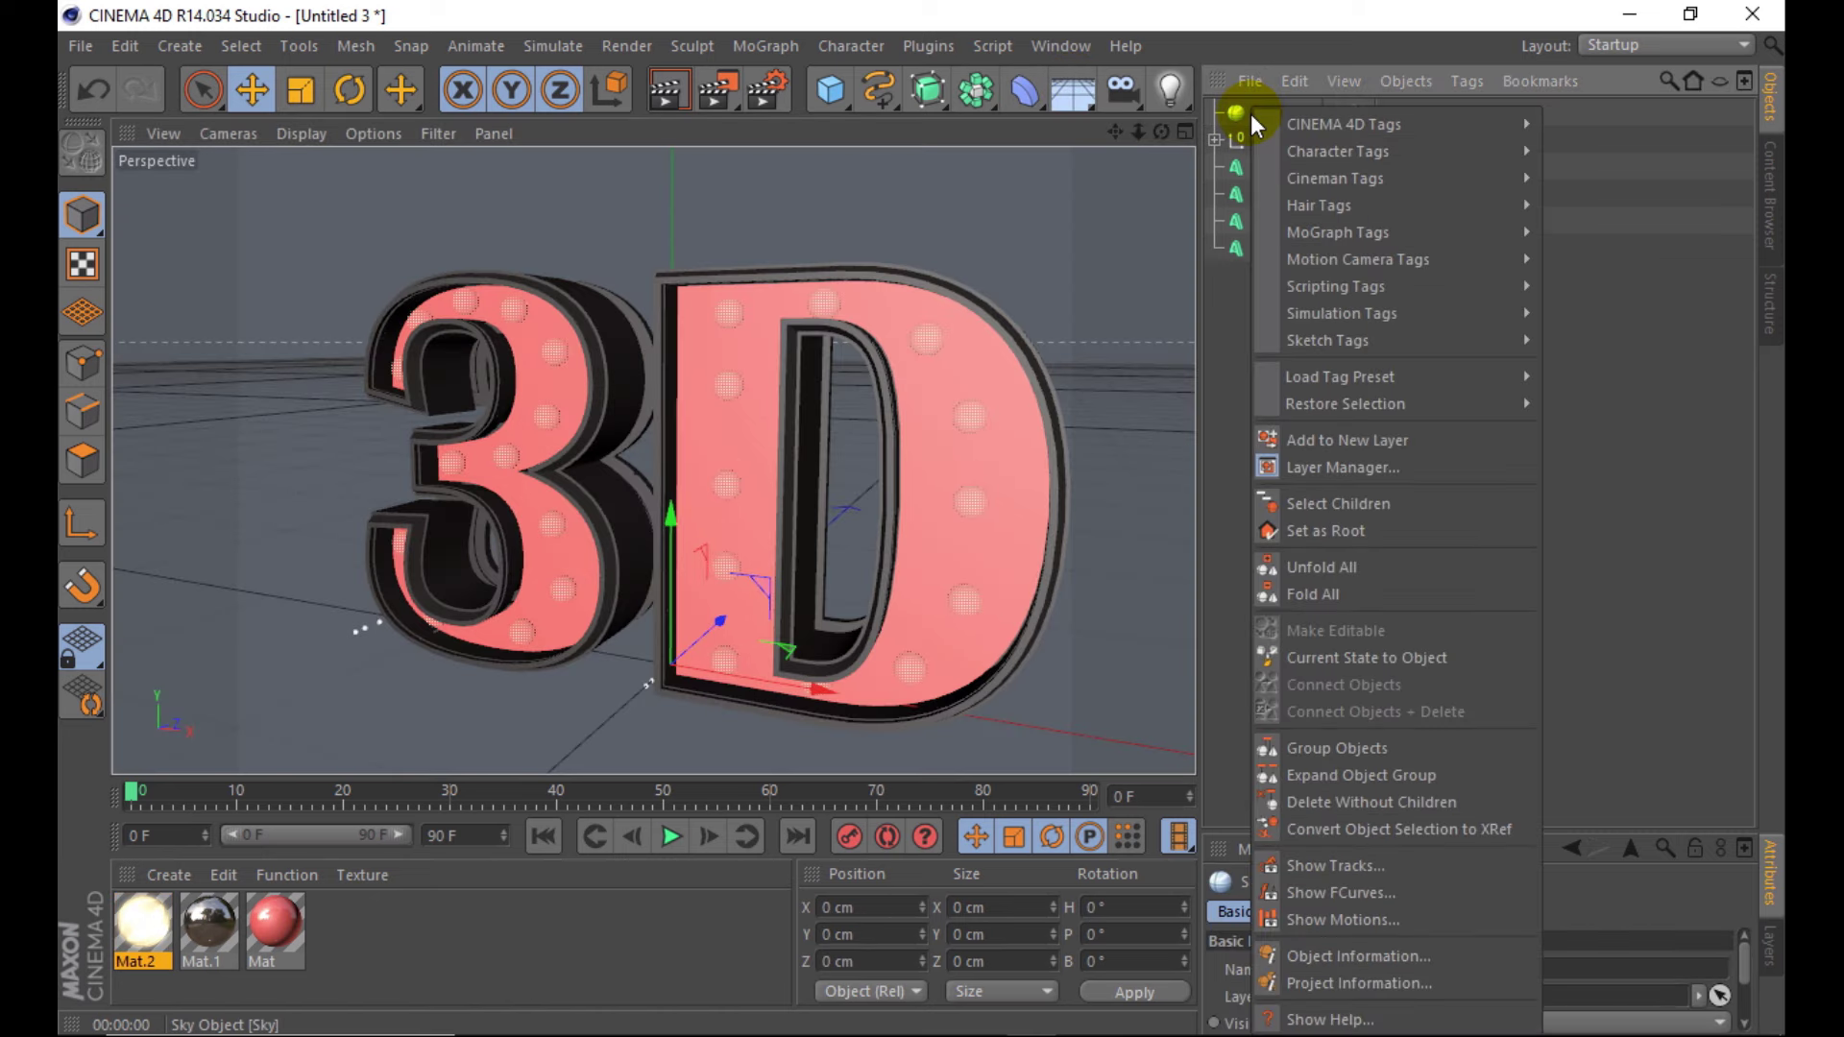
click(1628, 260)
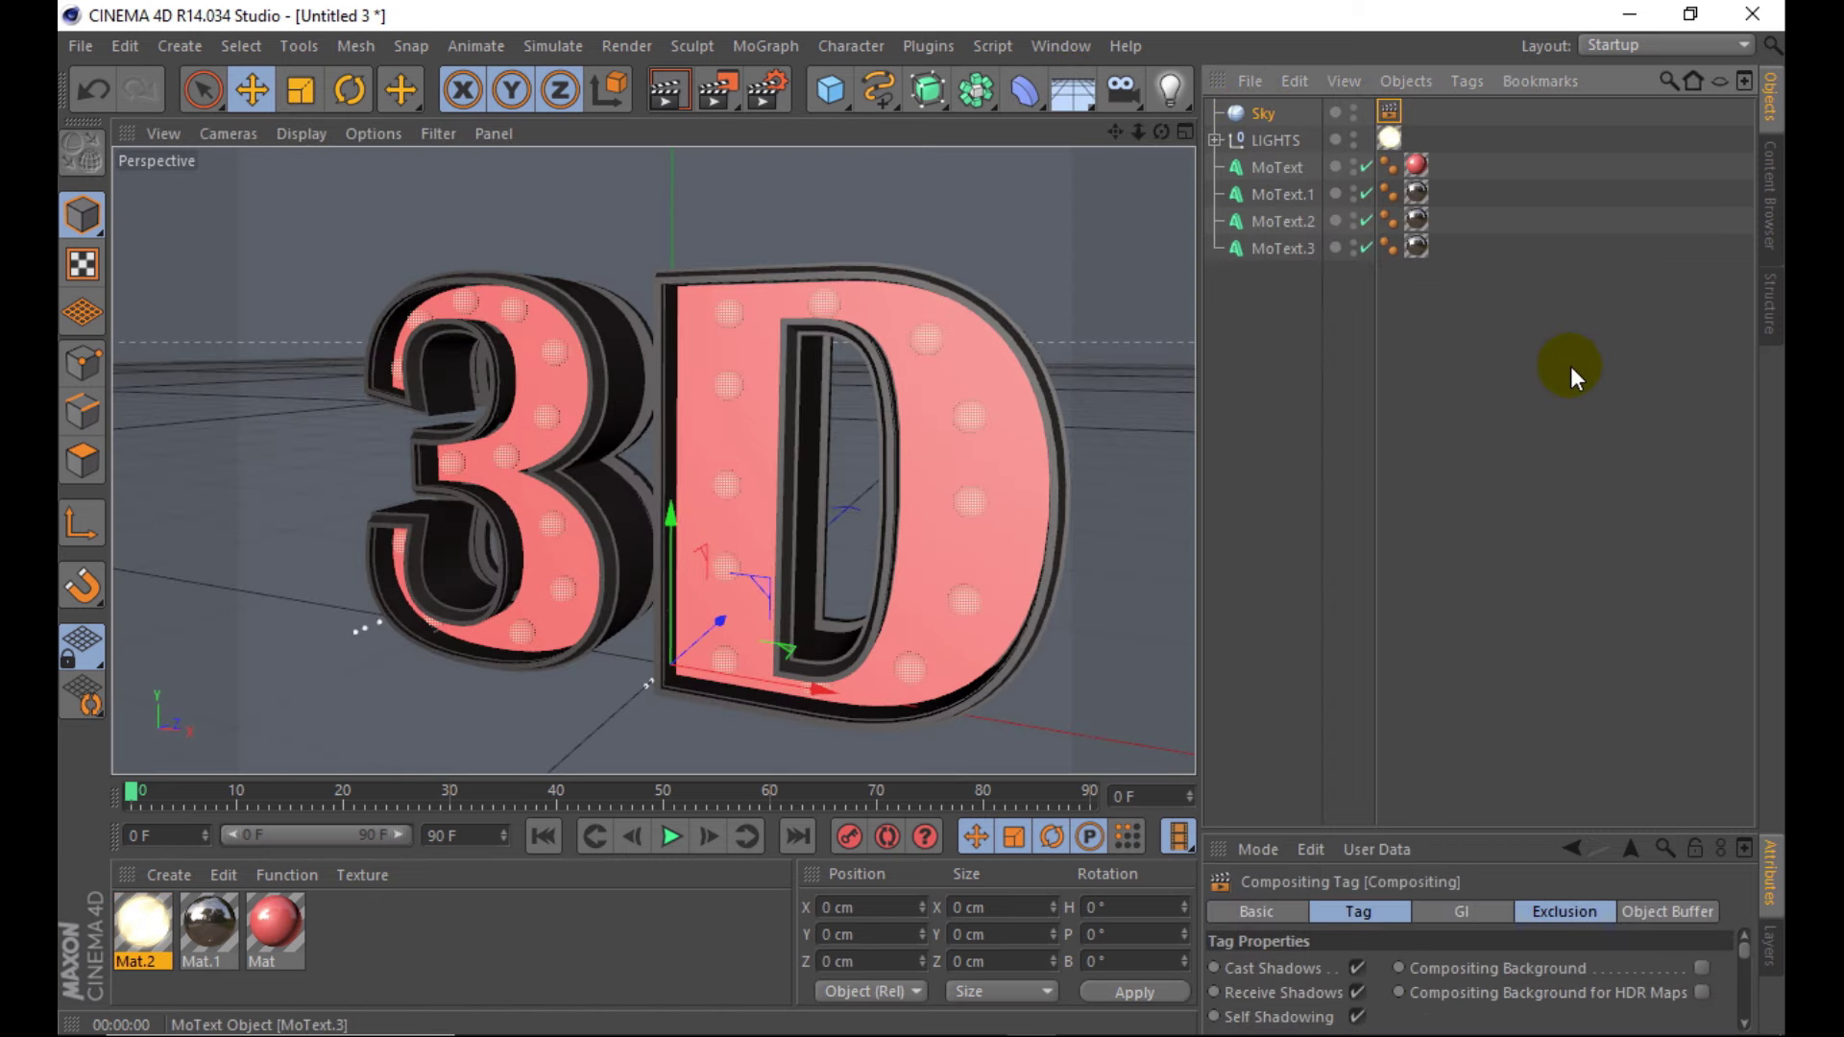
drag(1392, 831, 1387, 723)
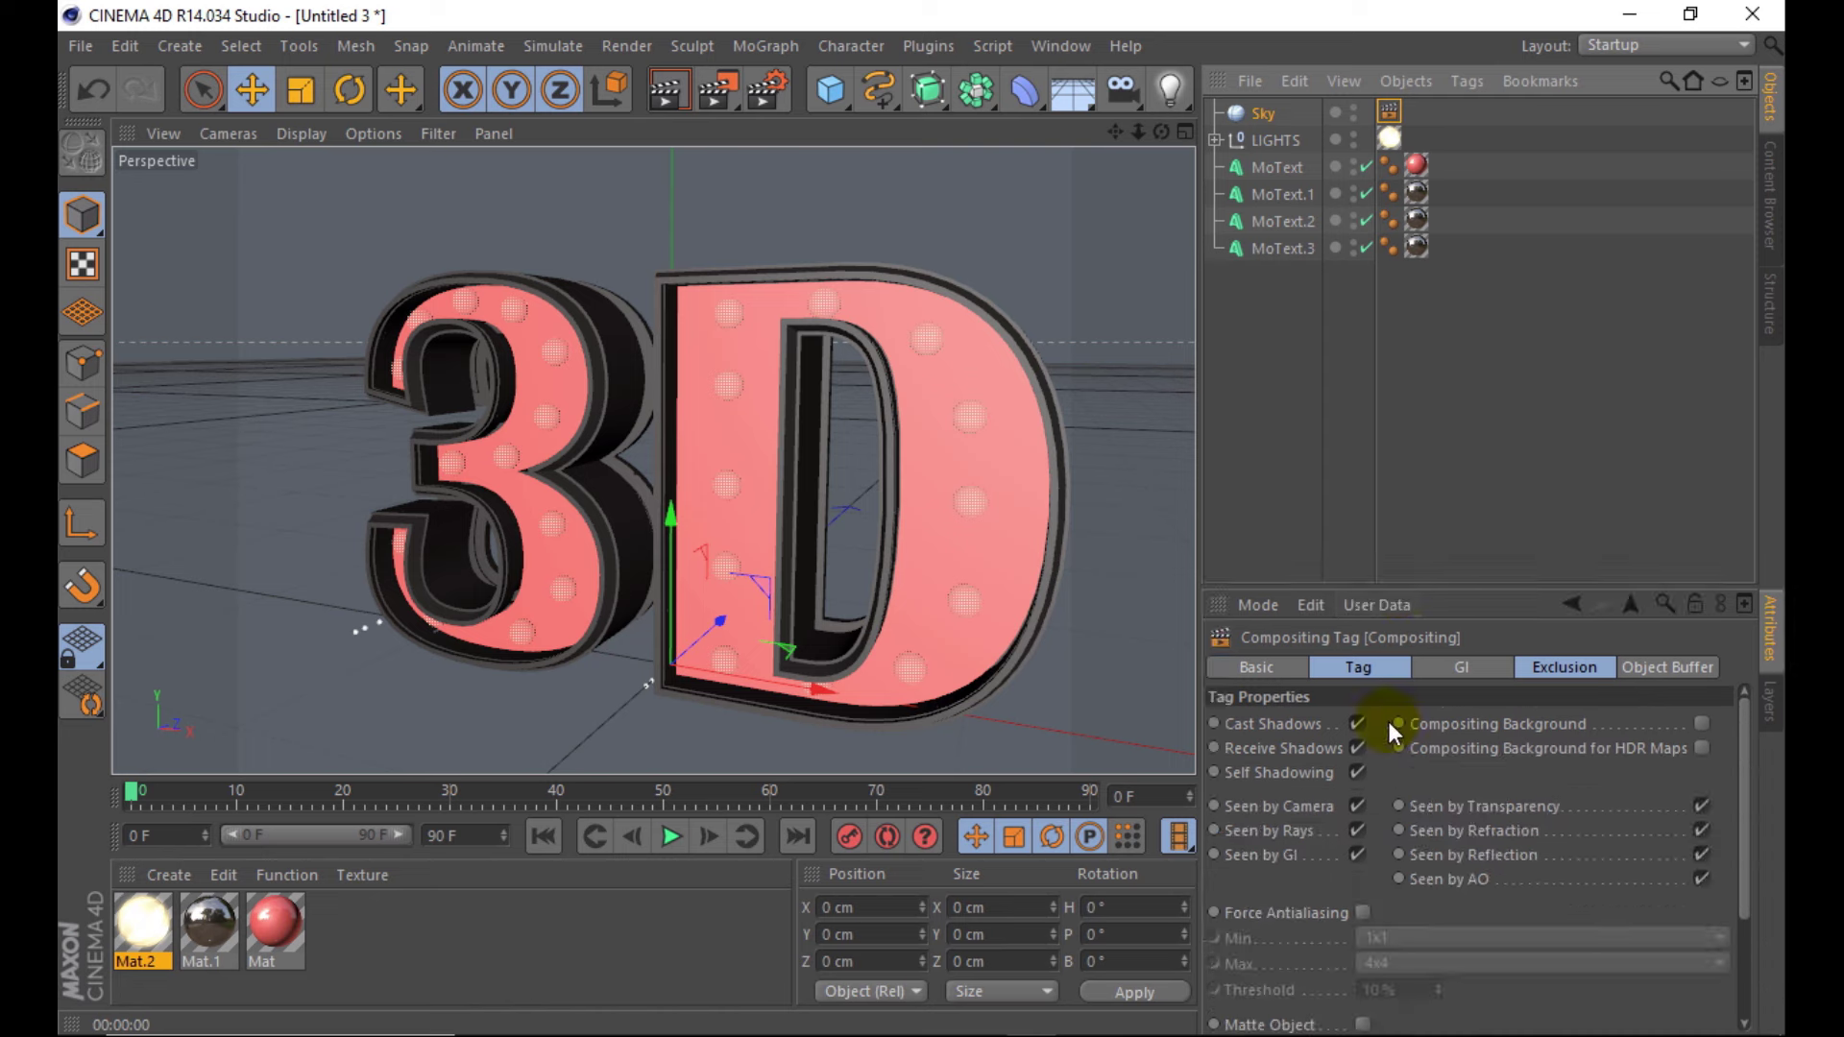
click(1350, 807)
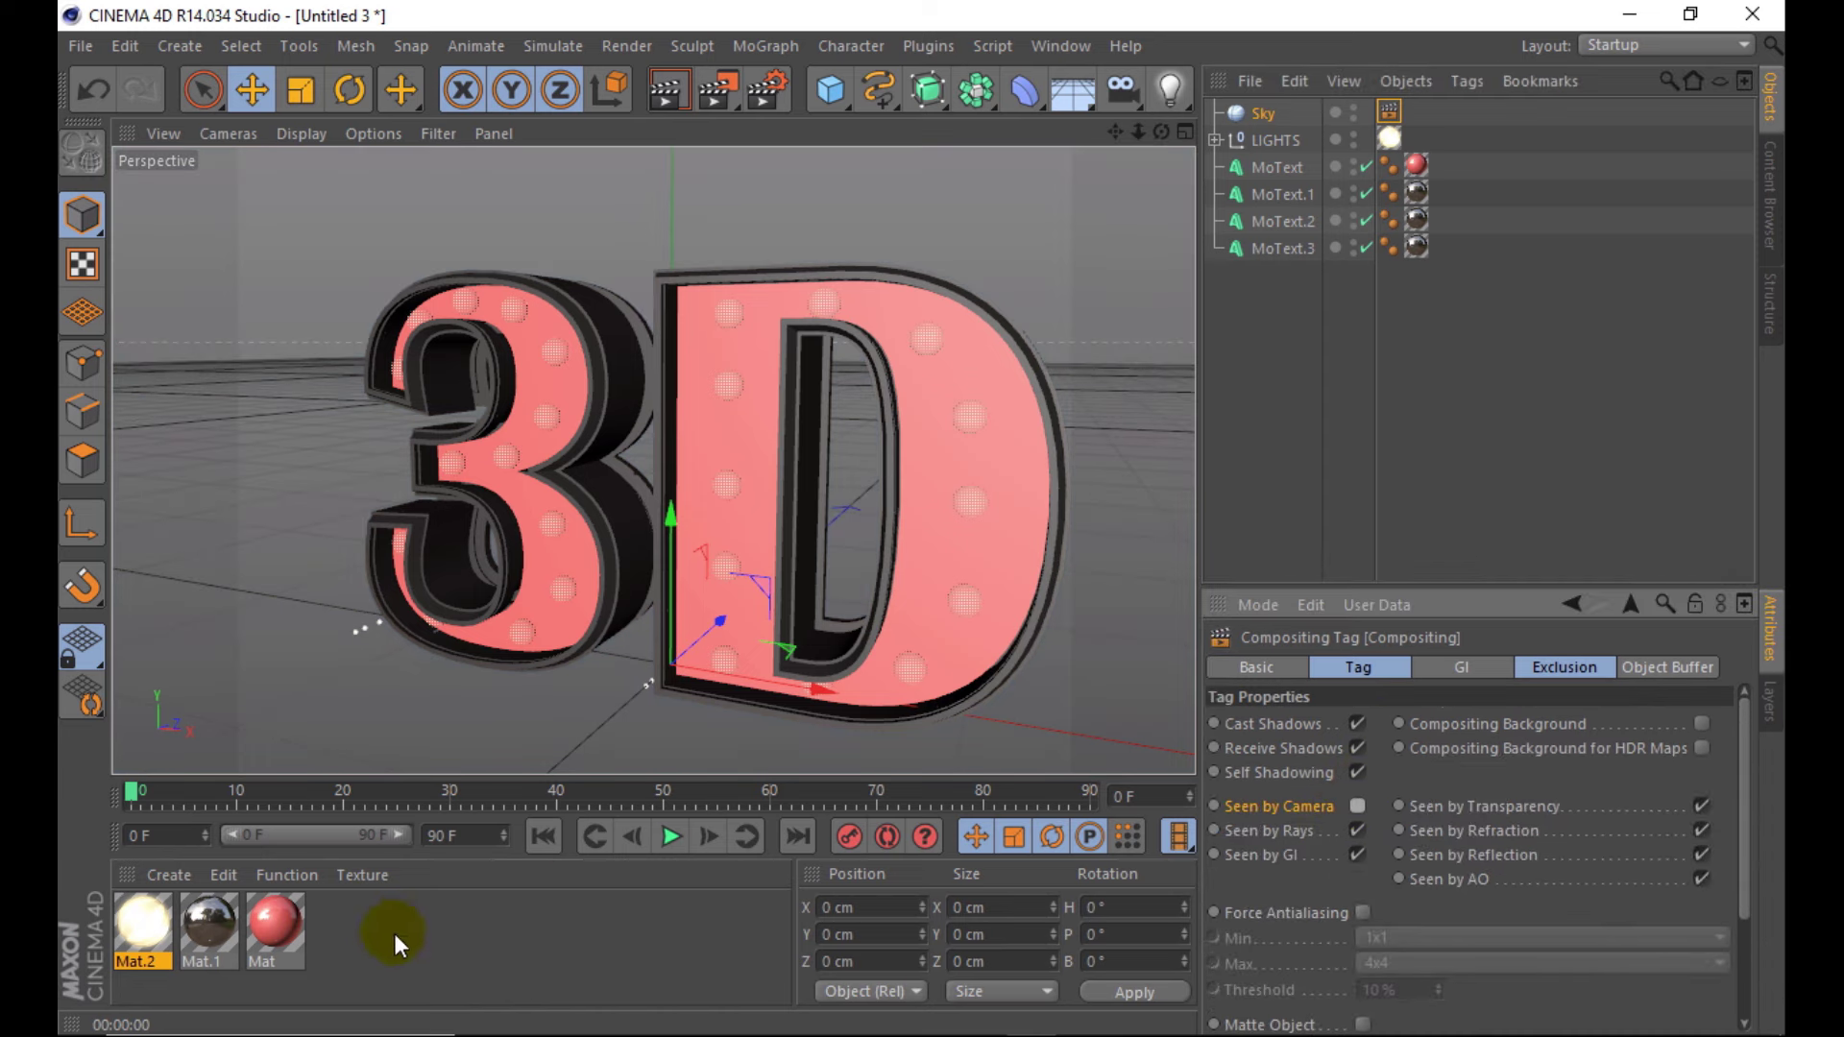
- Create a new material with its Color and Specular channels disabled
double_click(395, 946)
double_click(143, 922)
click(589, 467)
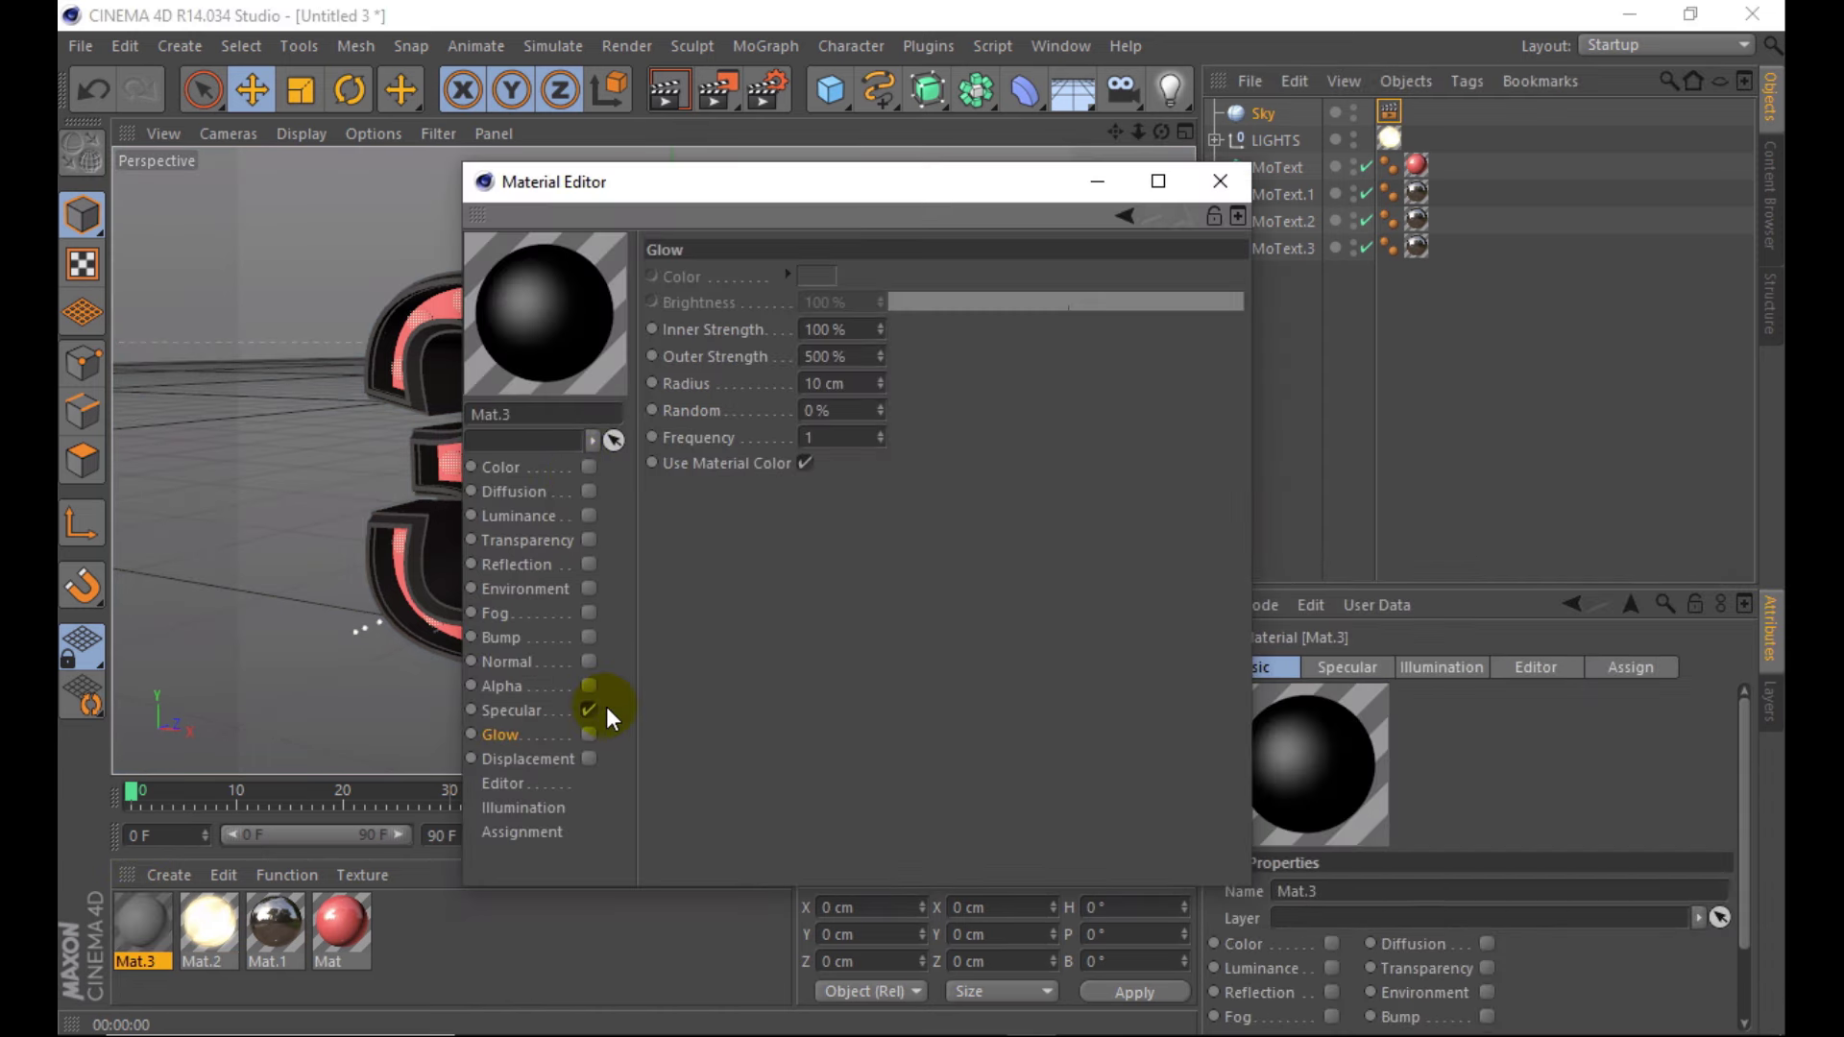
click(590, 709)
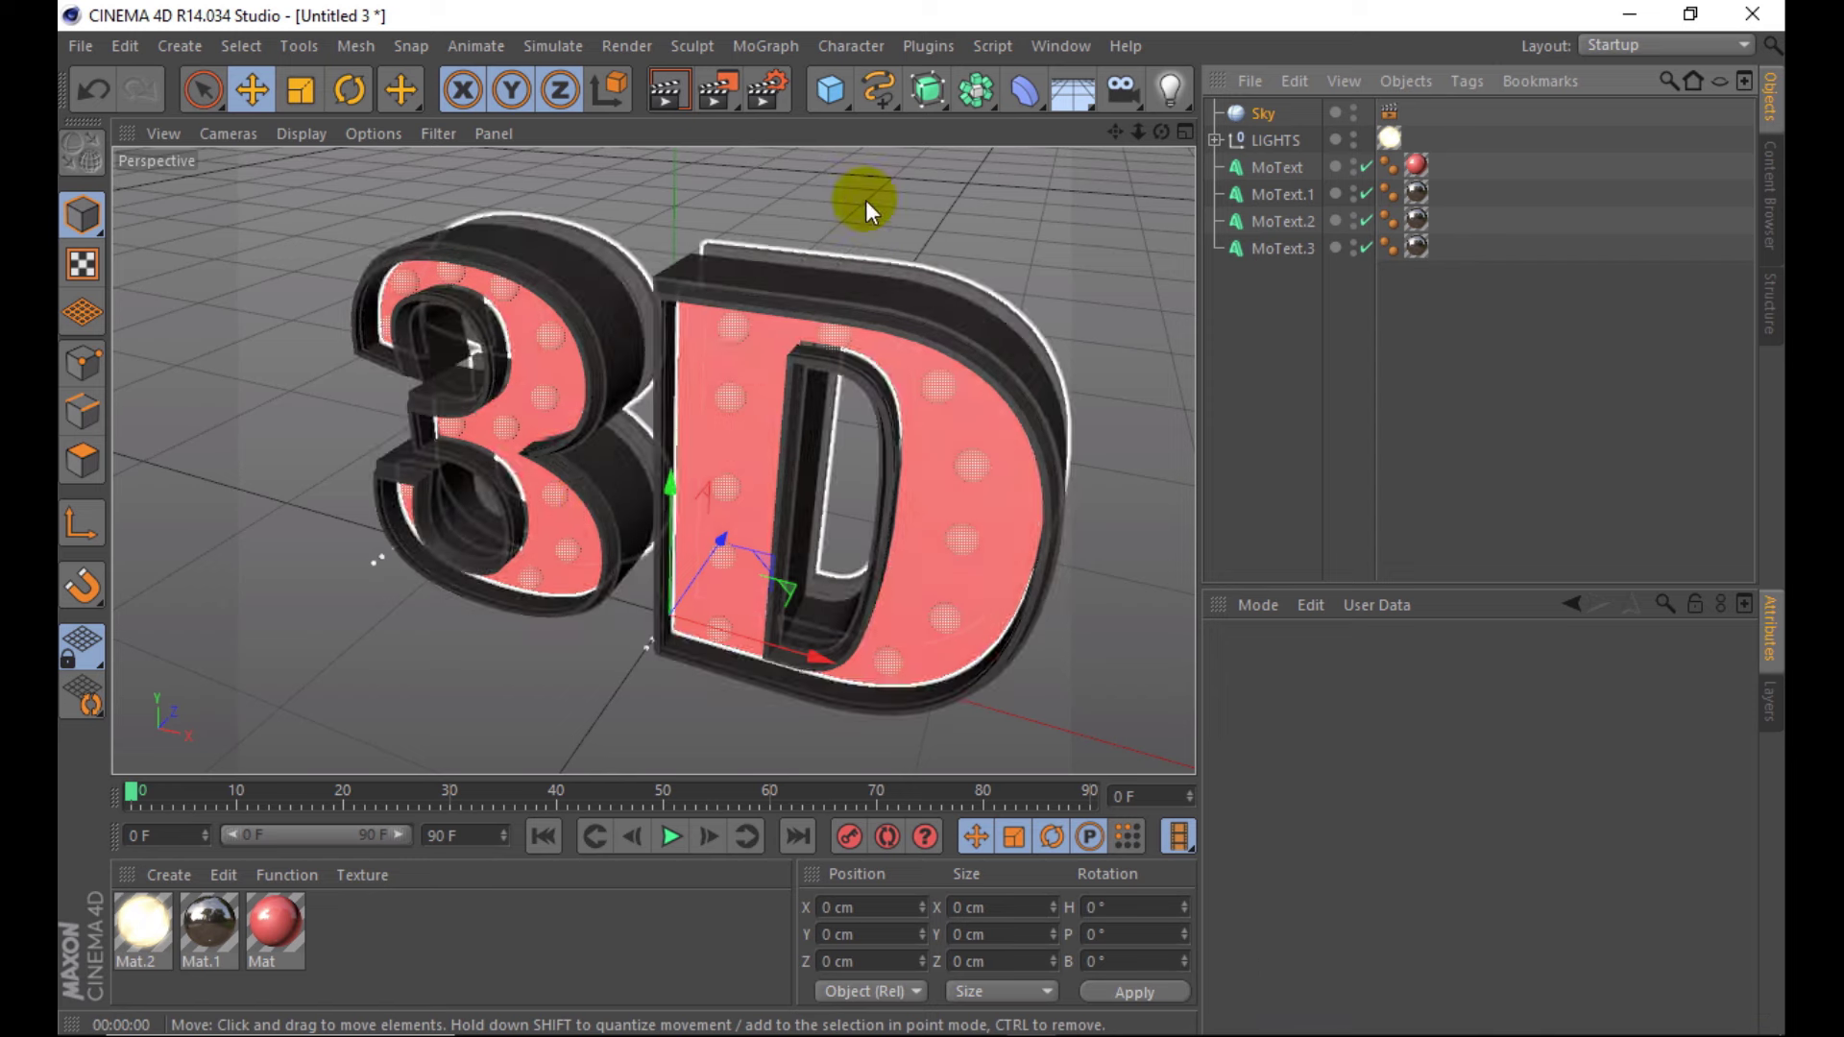
- Add an Omni light with Shadow Maps (Soft) and move it above and in front of the text
drag(1170, 90, 1220, 144)
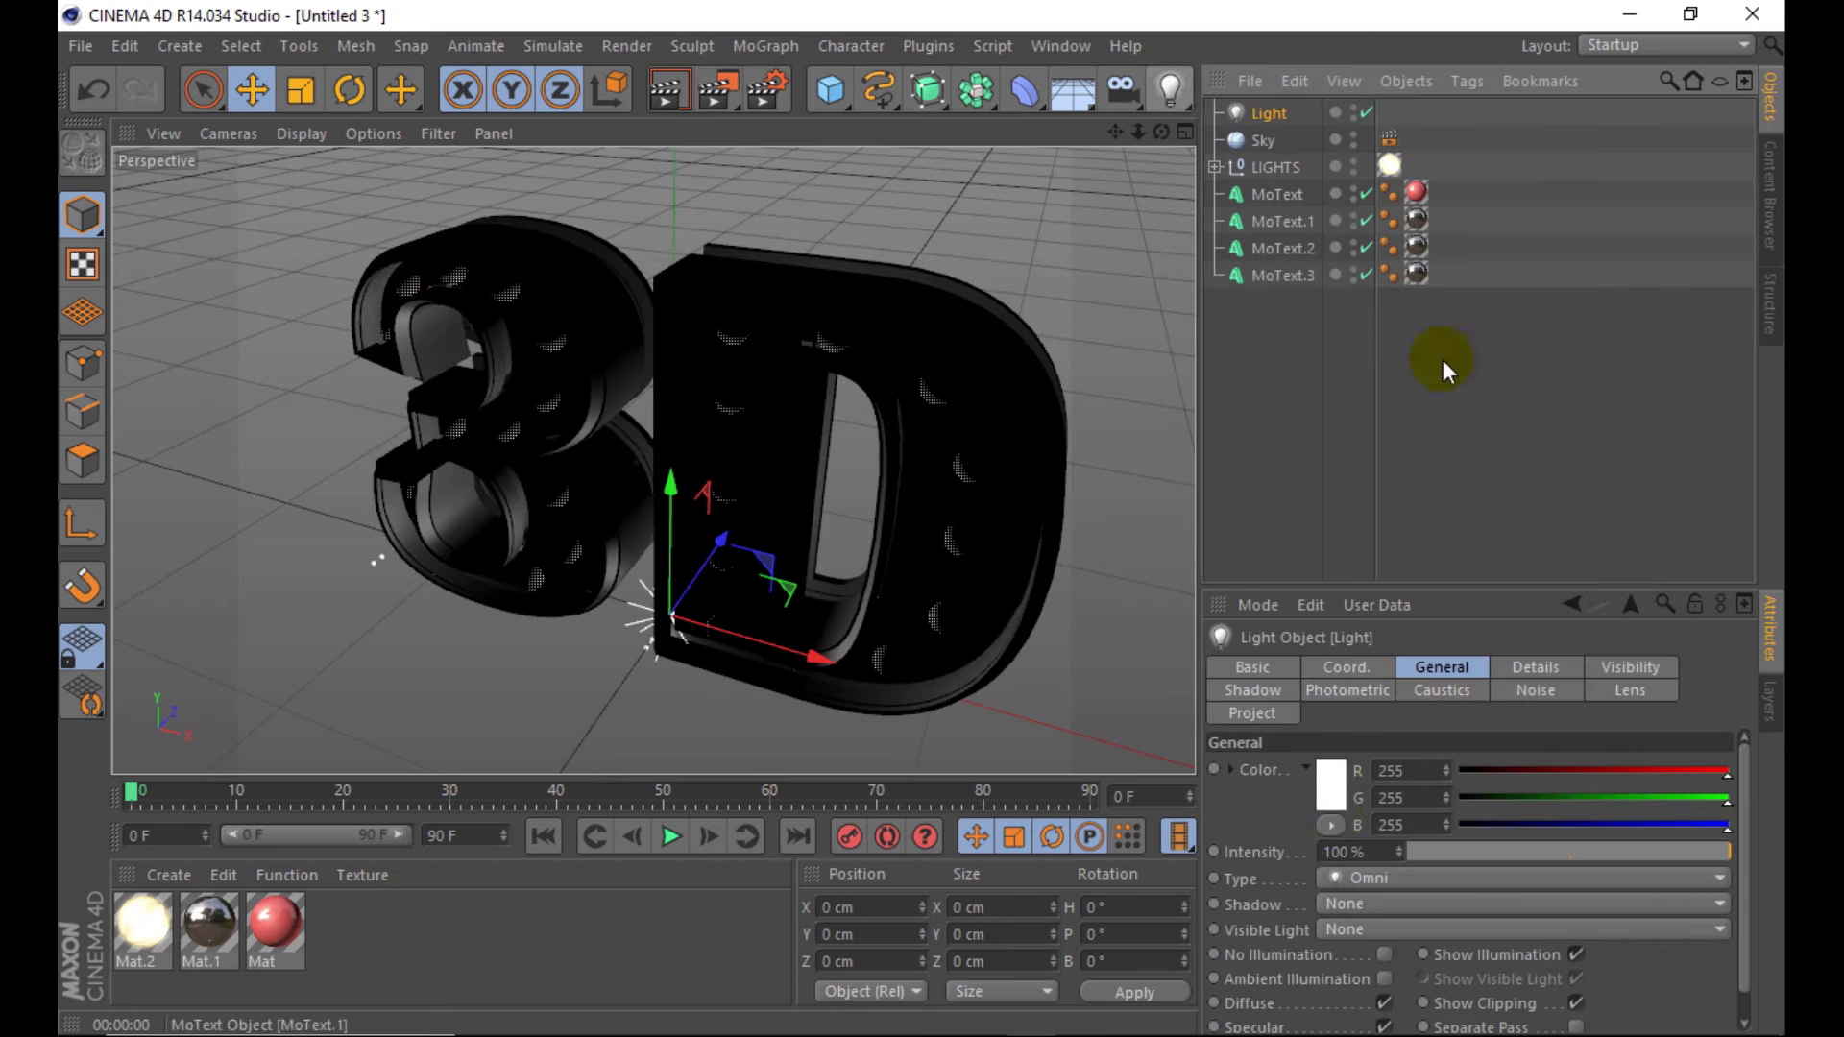
click(1349, 904)
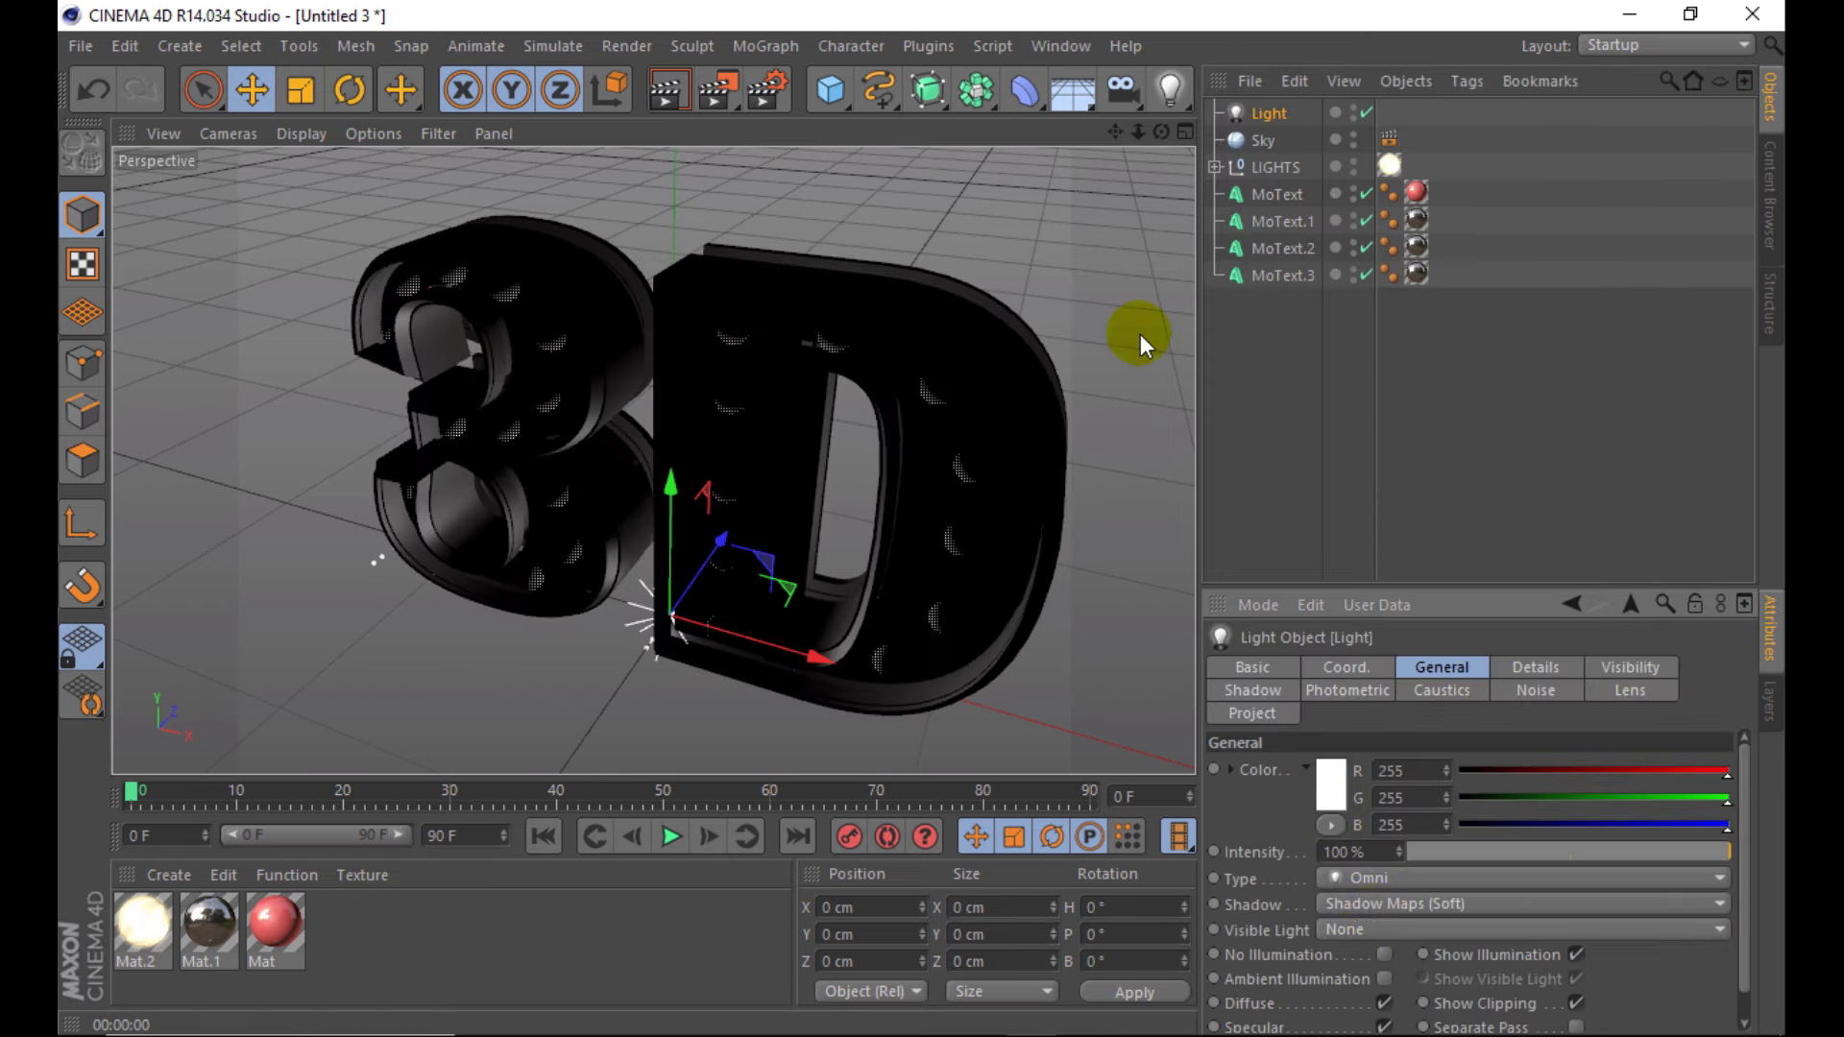
click(1185, 131)
mouse_move(291, 625)
mouse_down()
mouse_move(340, 588)
mouse_move(288, 535)
mouse_up()
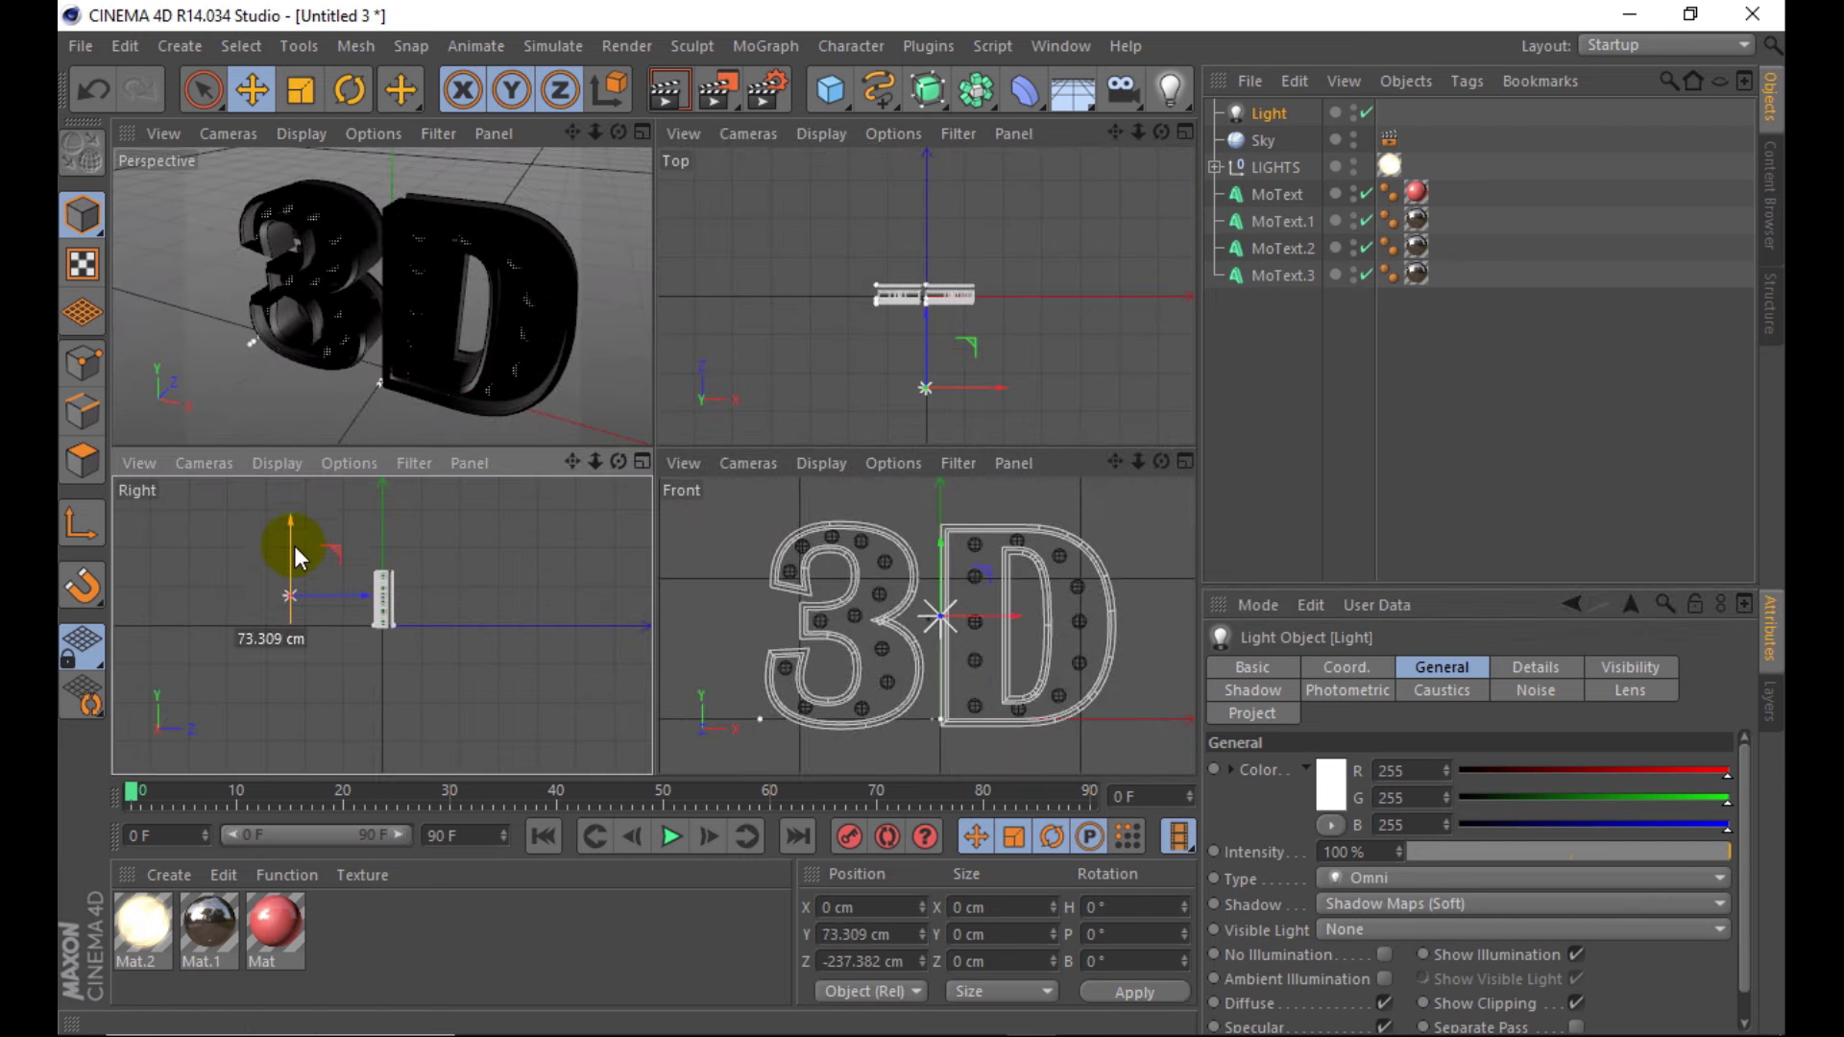
drag(978, 545, 1164, 555)
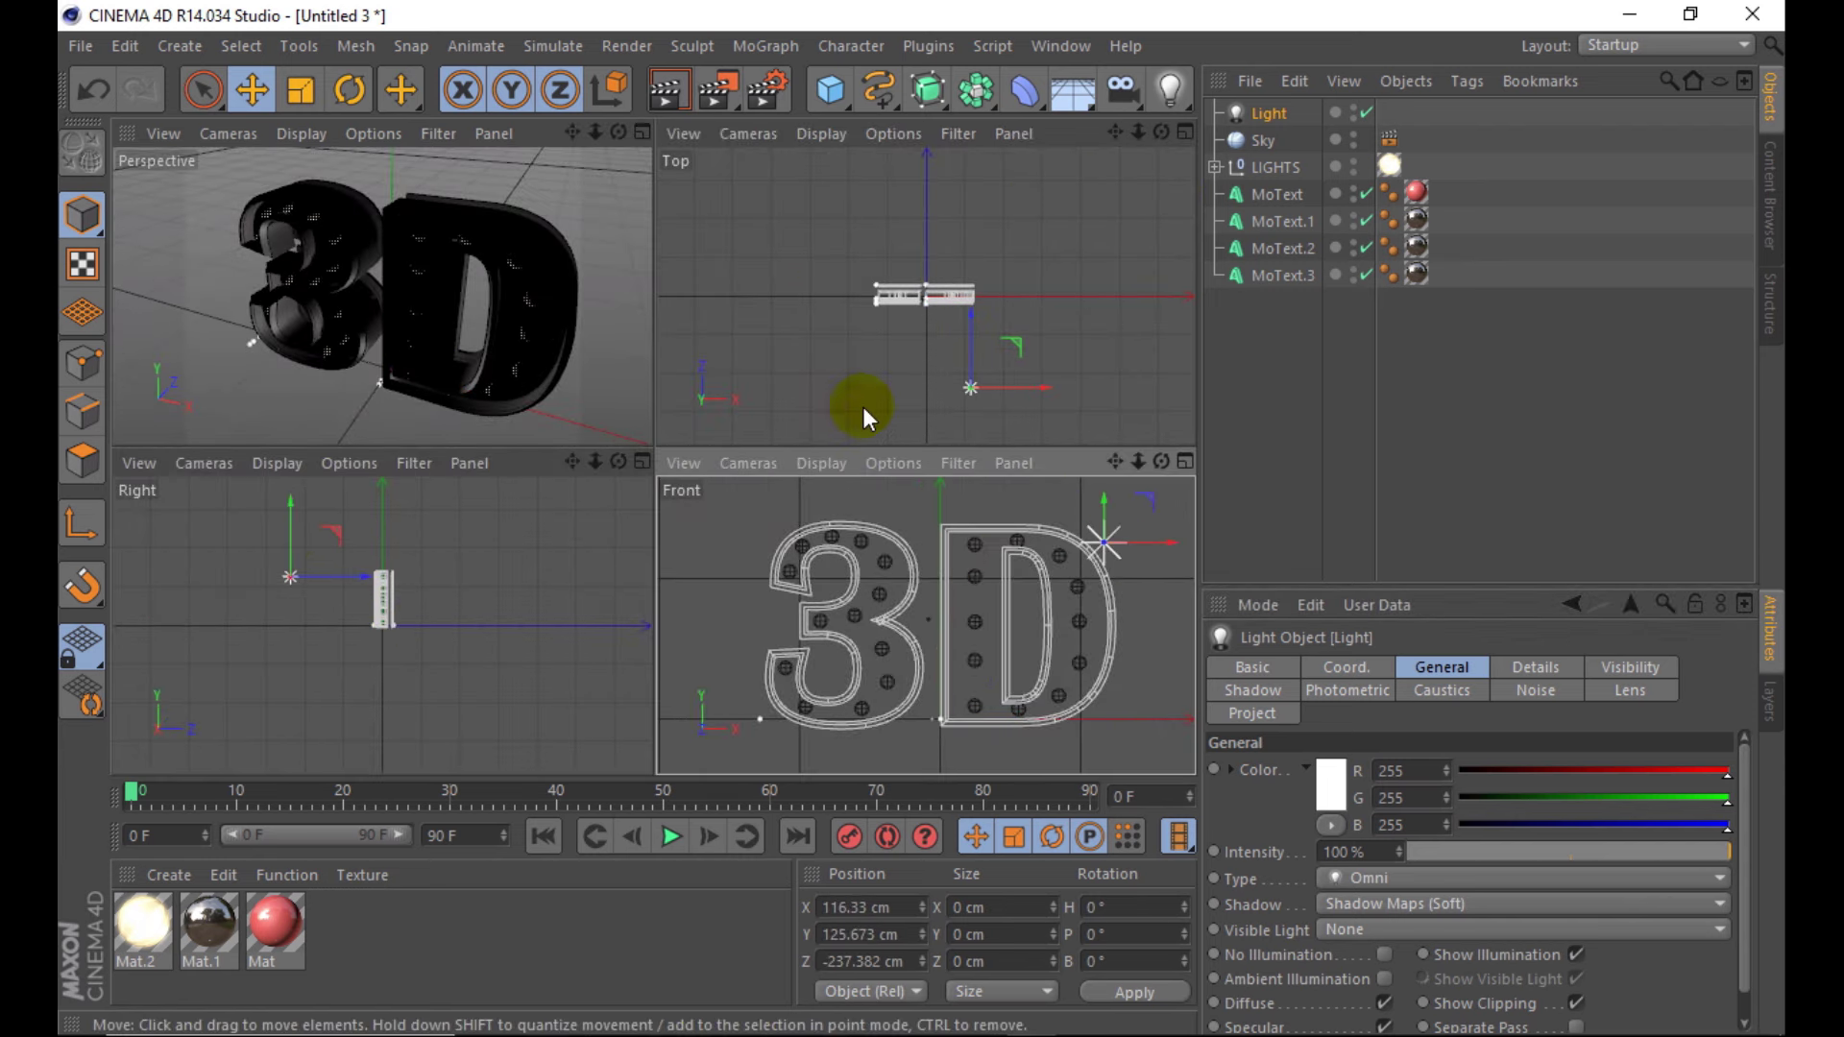
- Render the perspective view at full size to check the lighting
click(642, 132)
click(666, 91)
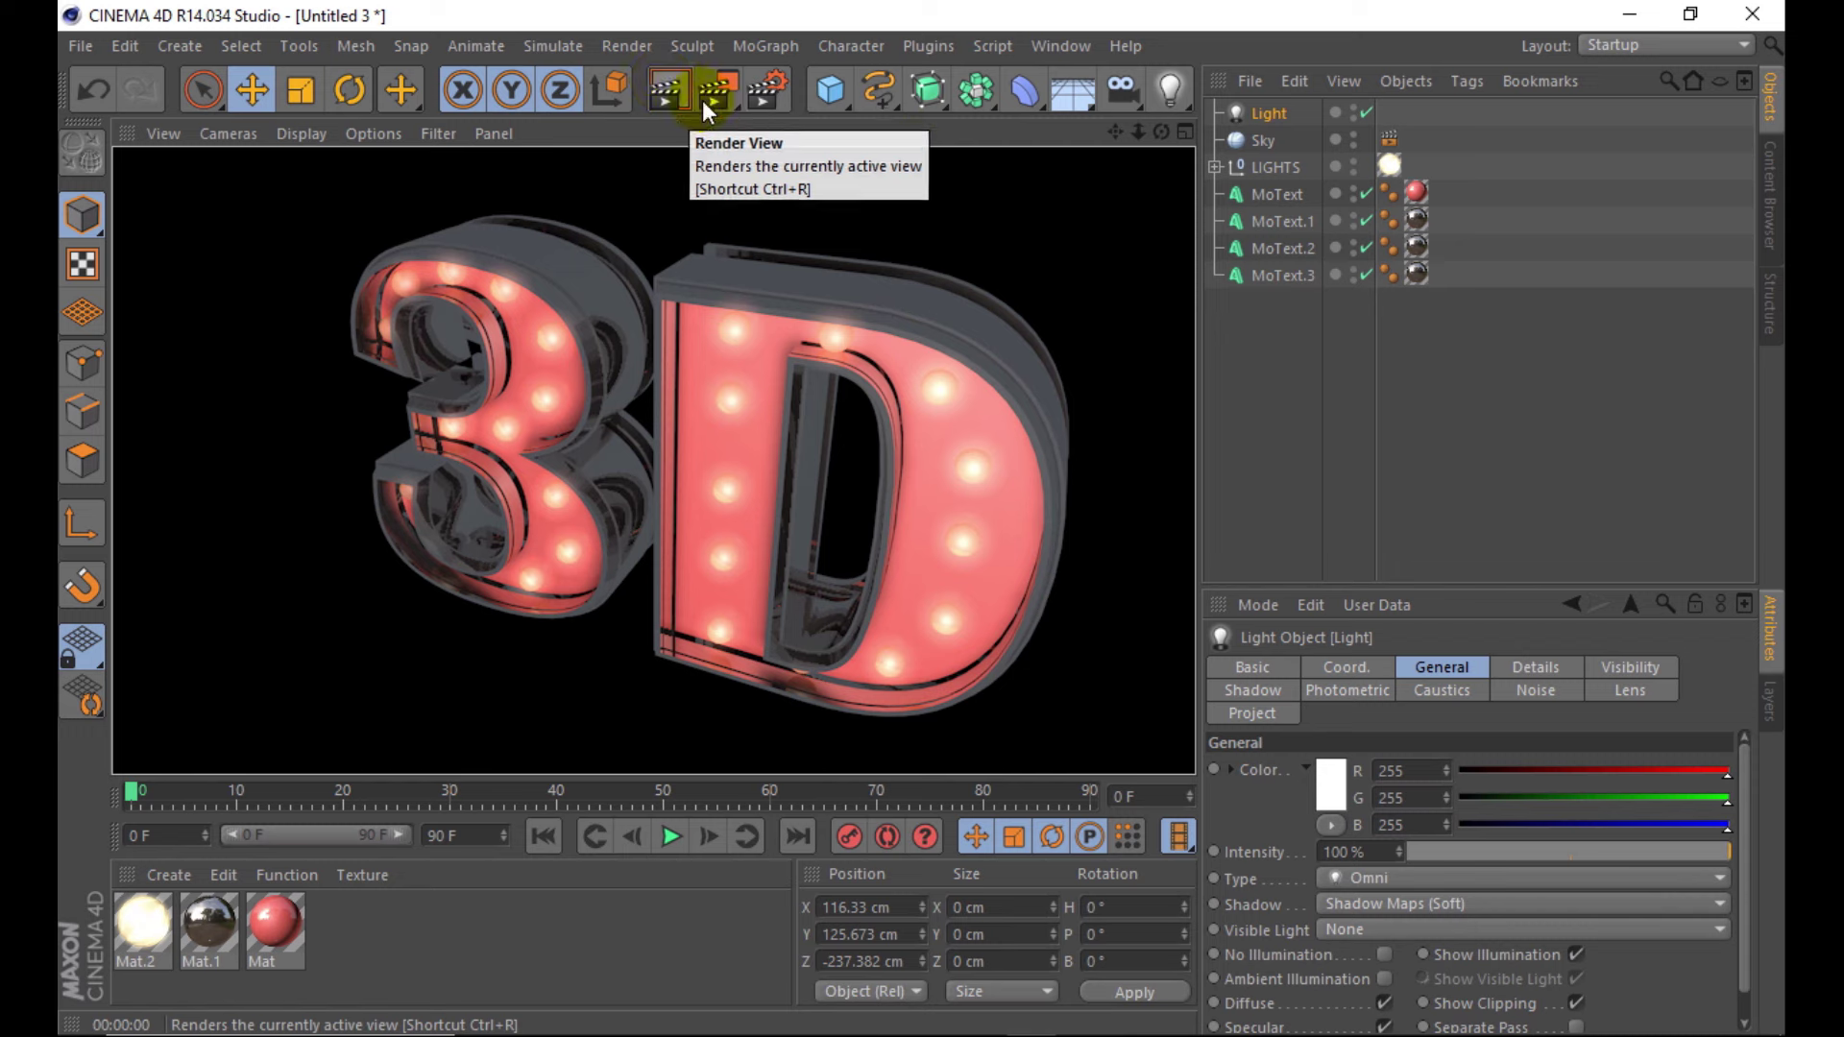
click(1268, 116)
click(1183, 131)
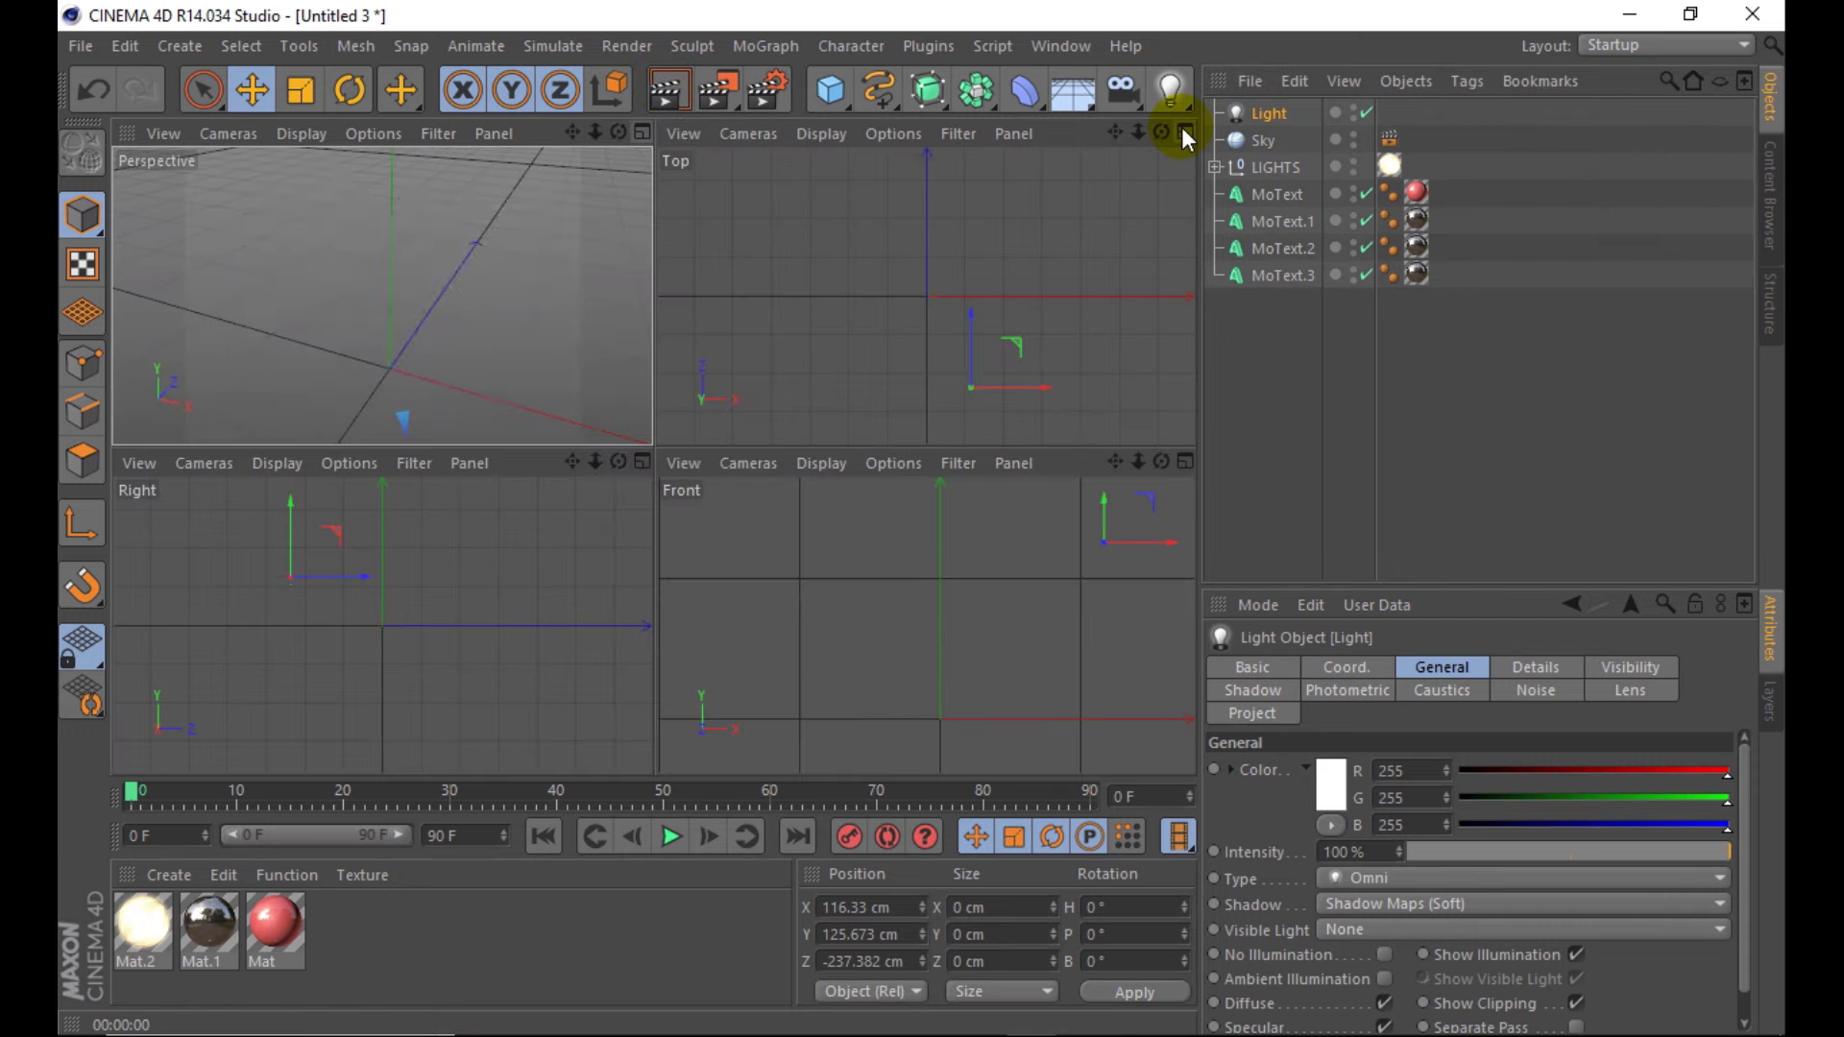
- Reposition the light to X 160.922, Y 94.255, Z -115.2 cm and re-render
click(879, 663)
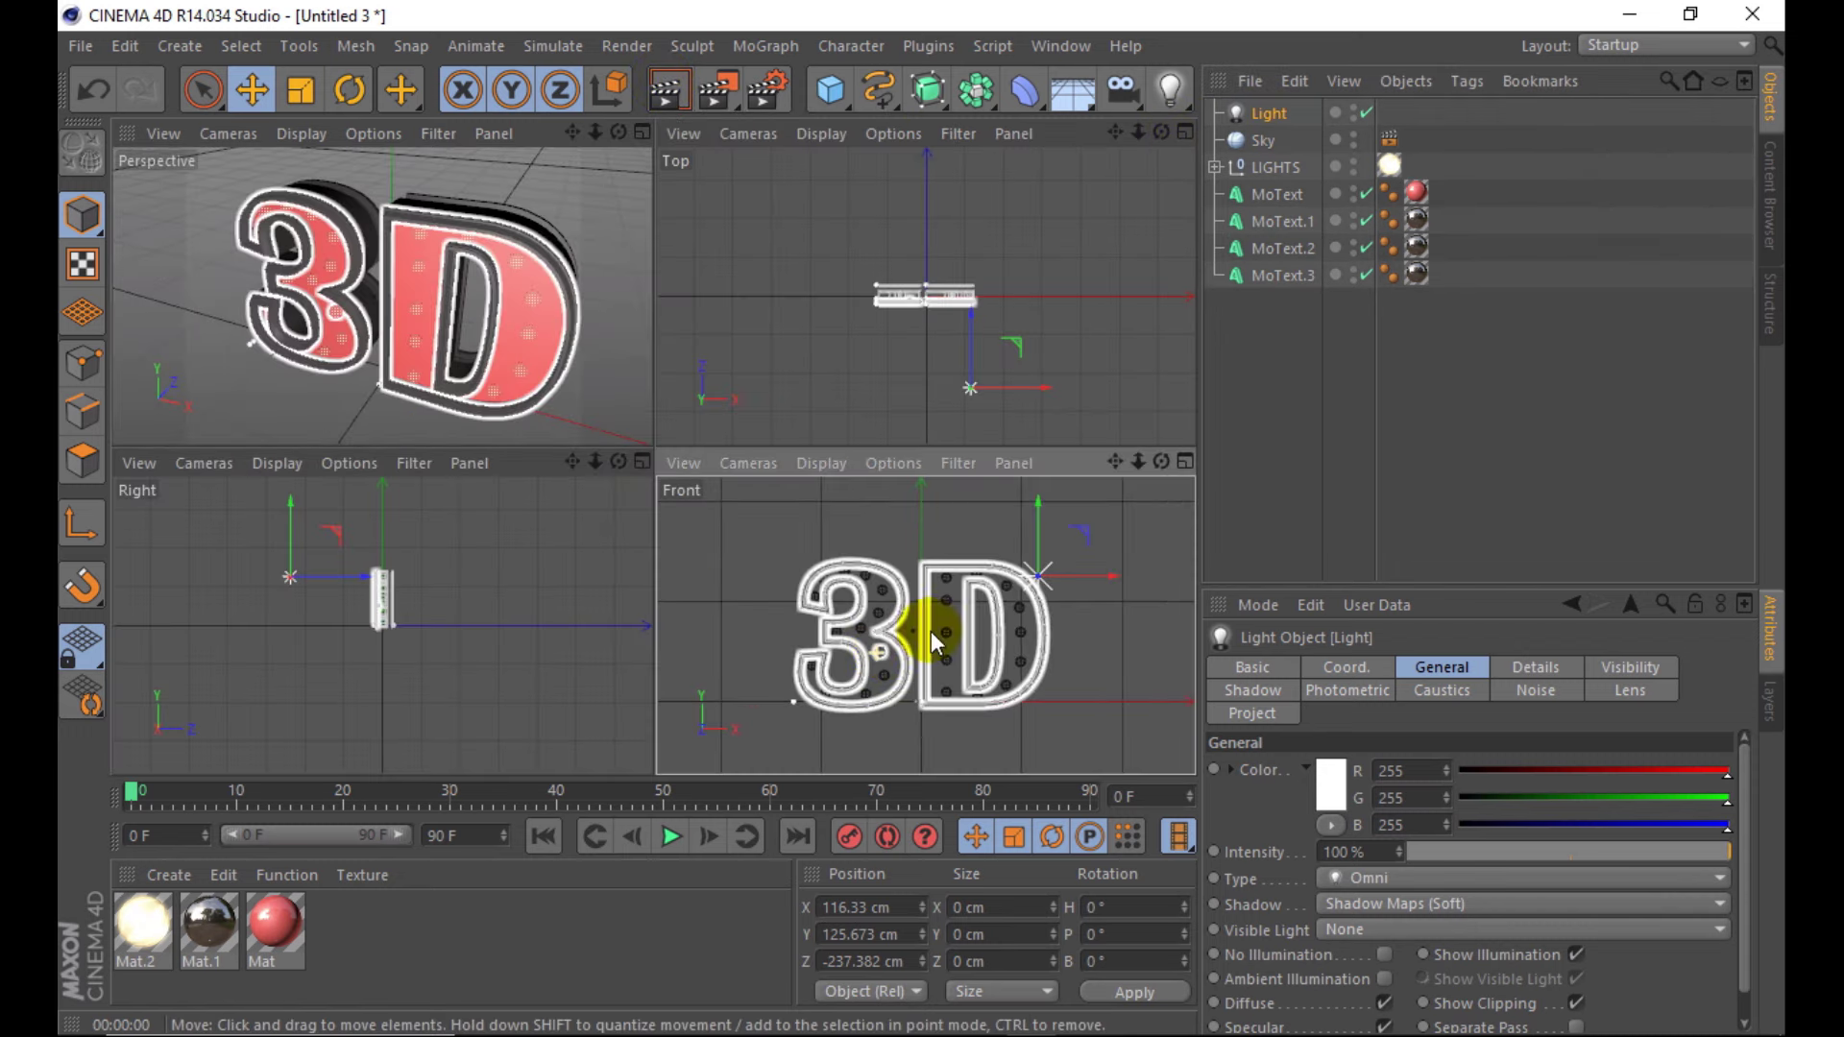
mouse_move(1042, 577)
mouse_down()
mouse_move(936, 583)
mouse_move(1115, 575)
mouse_up()
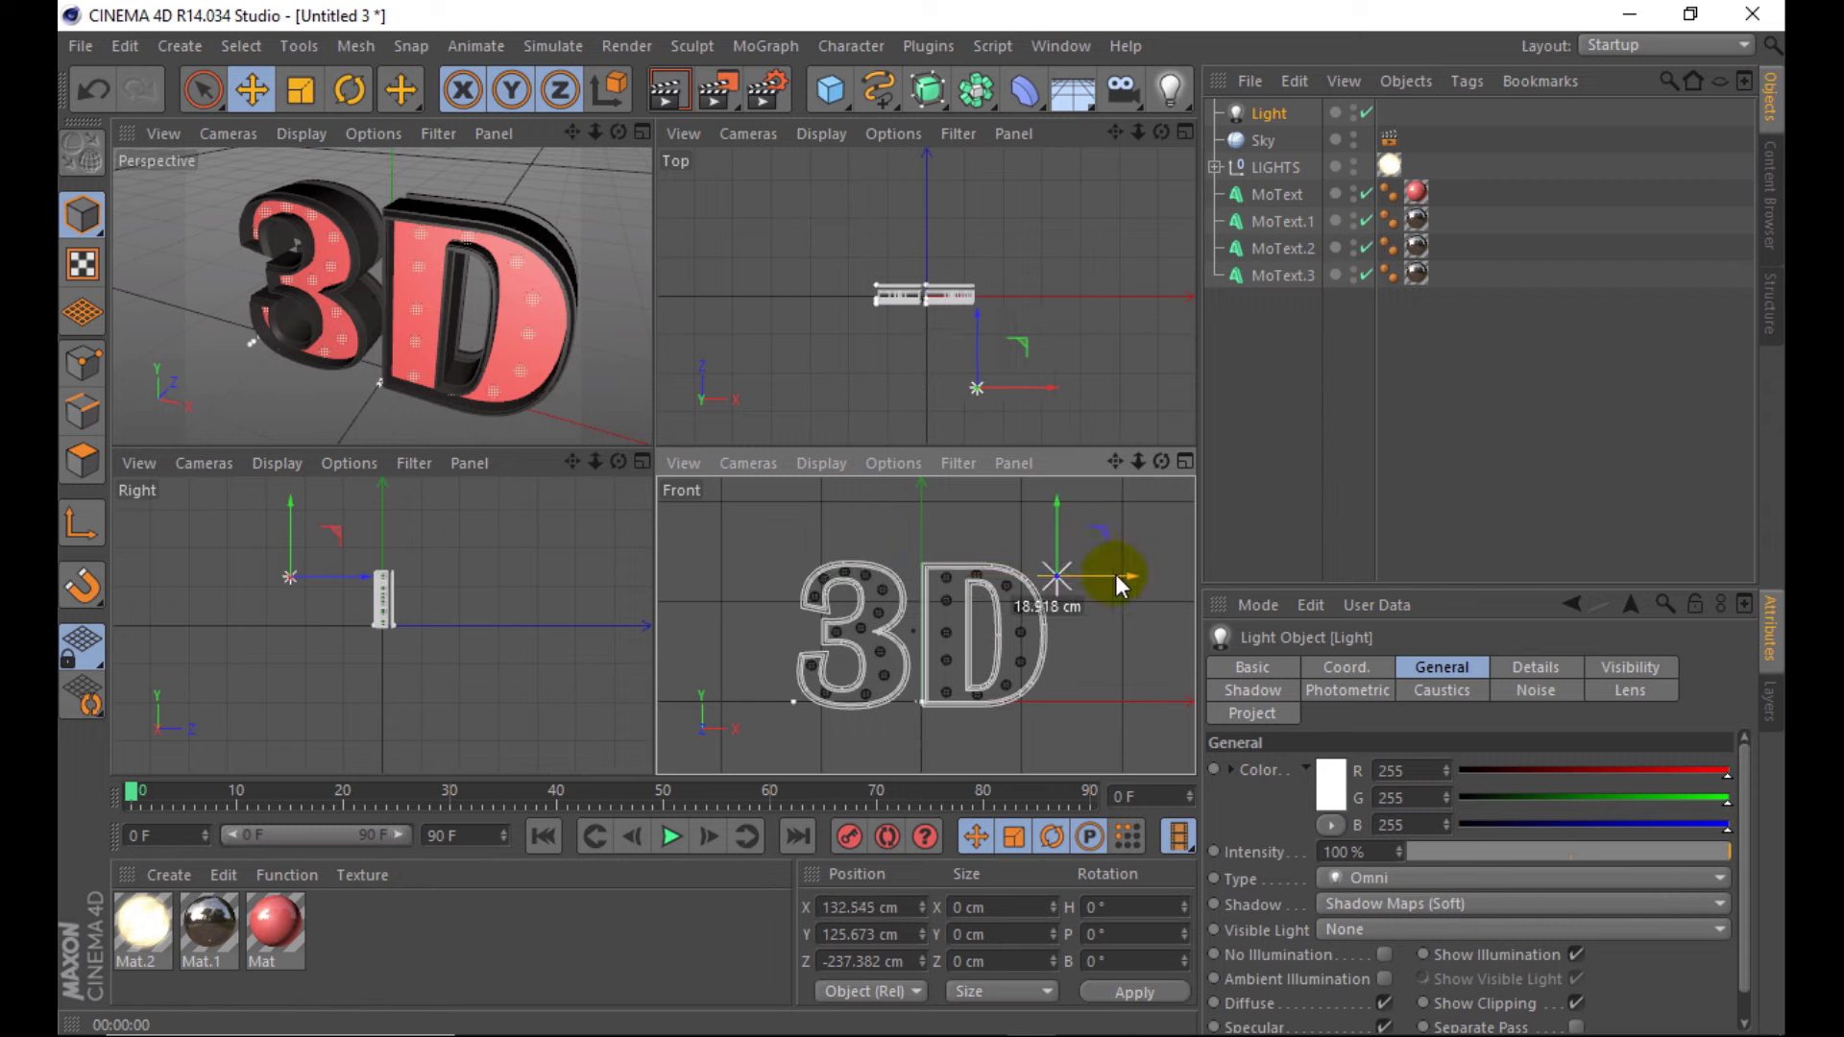
mouse_move(320, 577)
mouse_down()
mouse_move(367, 568)
mouse_move(336, 538)
mouse_up()
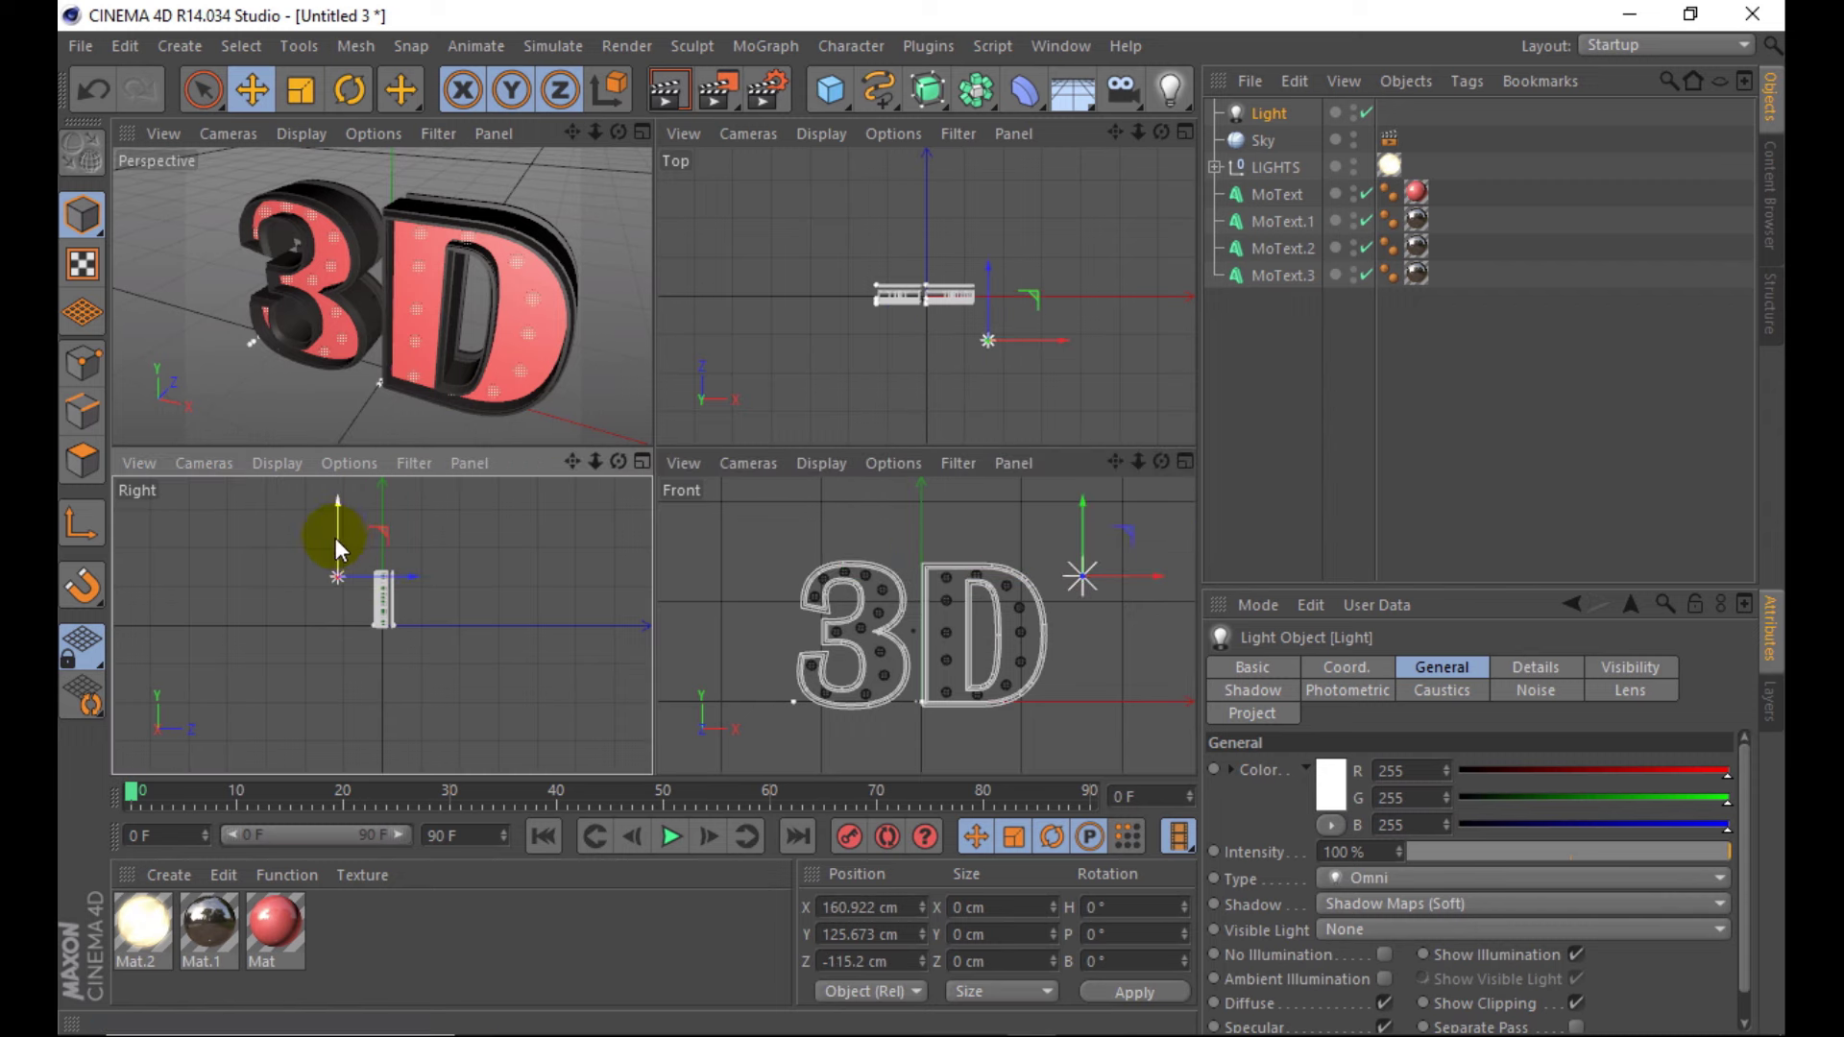
click(642, 131)
click(663, 83)
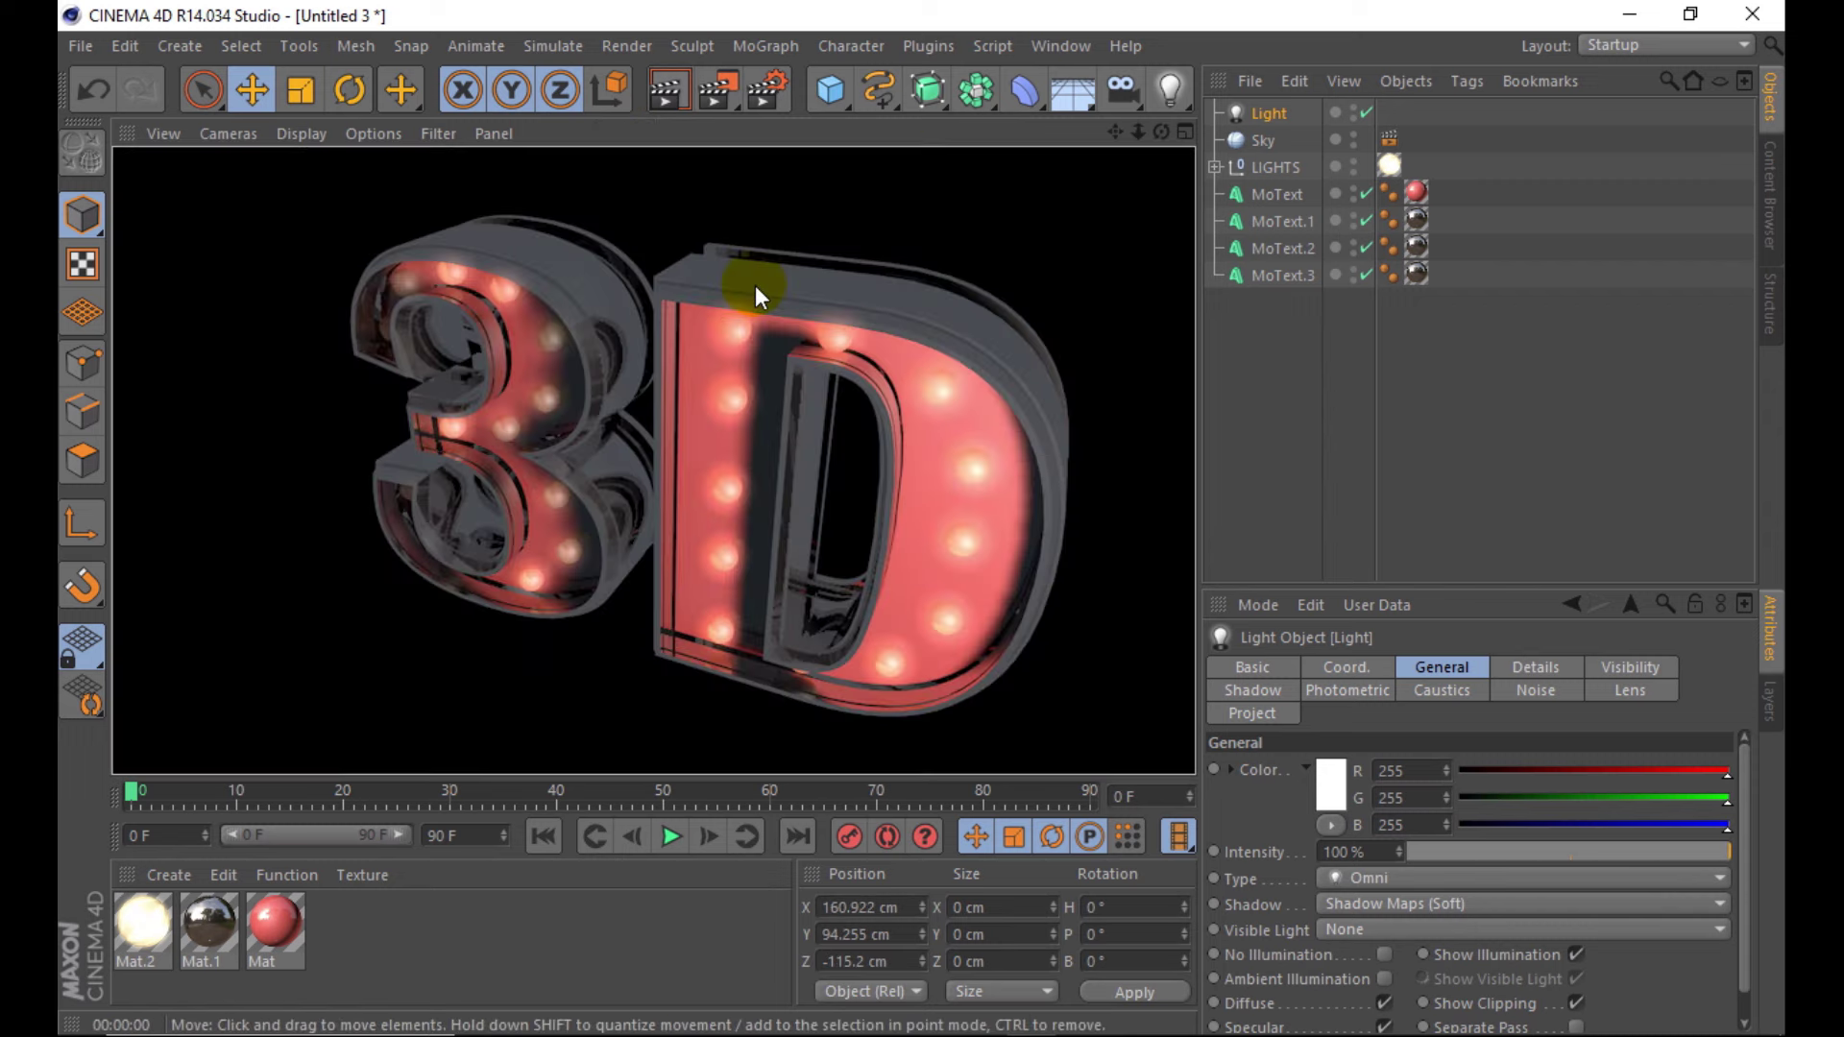
- Make Mat.3 self-lit: Color and Specular off, Luminance on
double_click(405, 907)
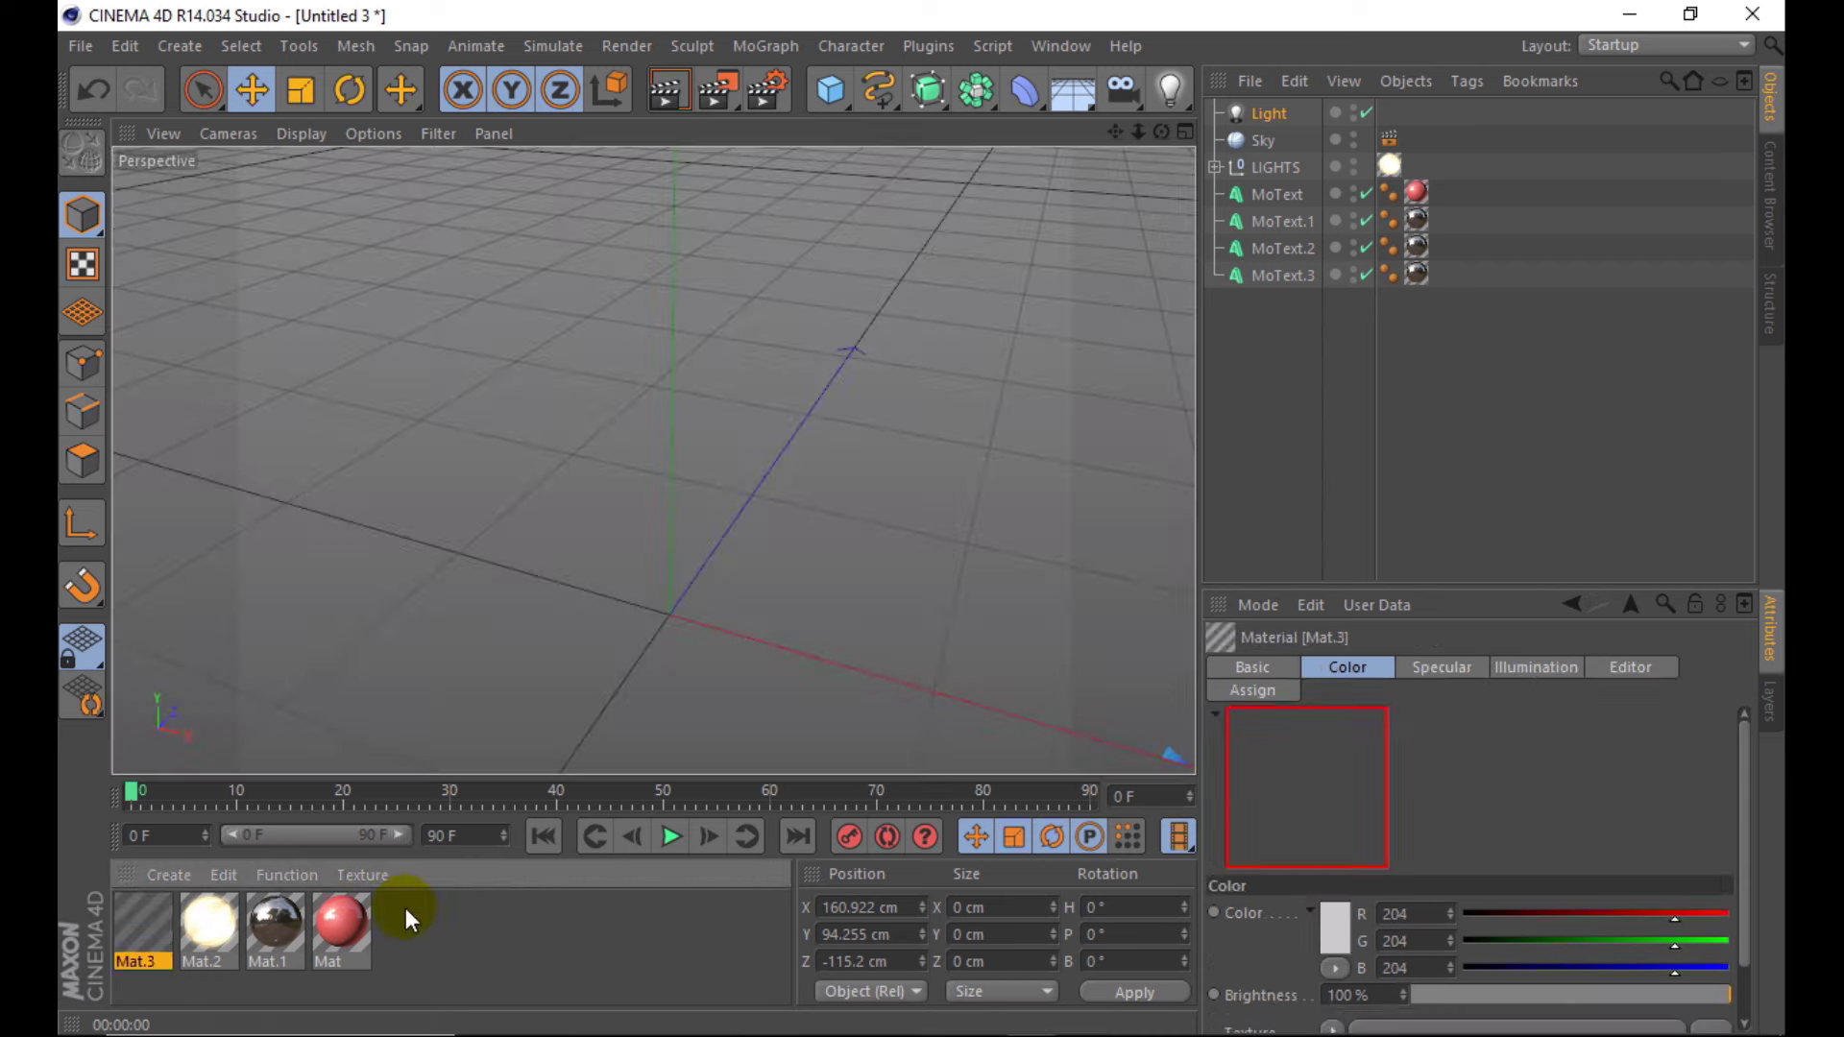
double_click(142, 923)
click(518, 514)
click(588, 710)
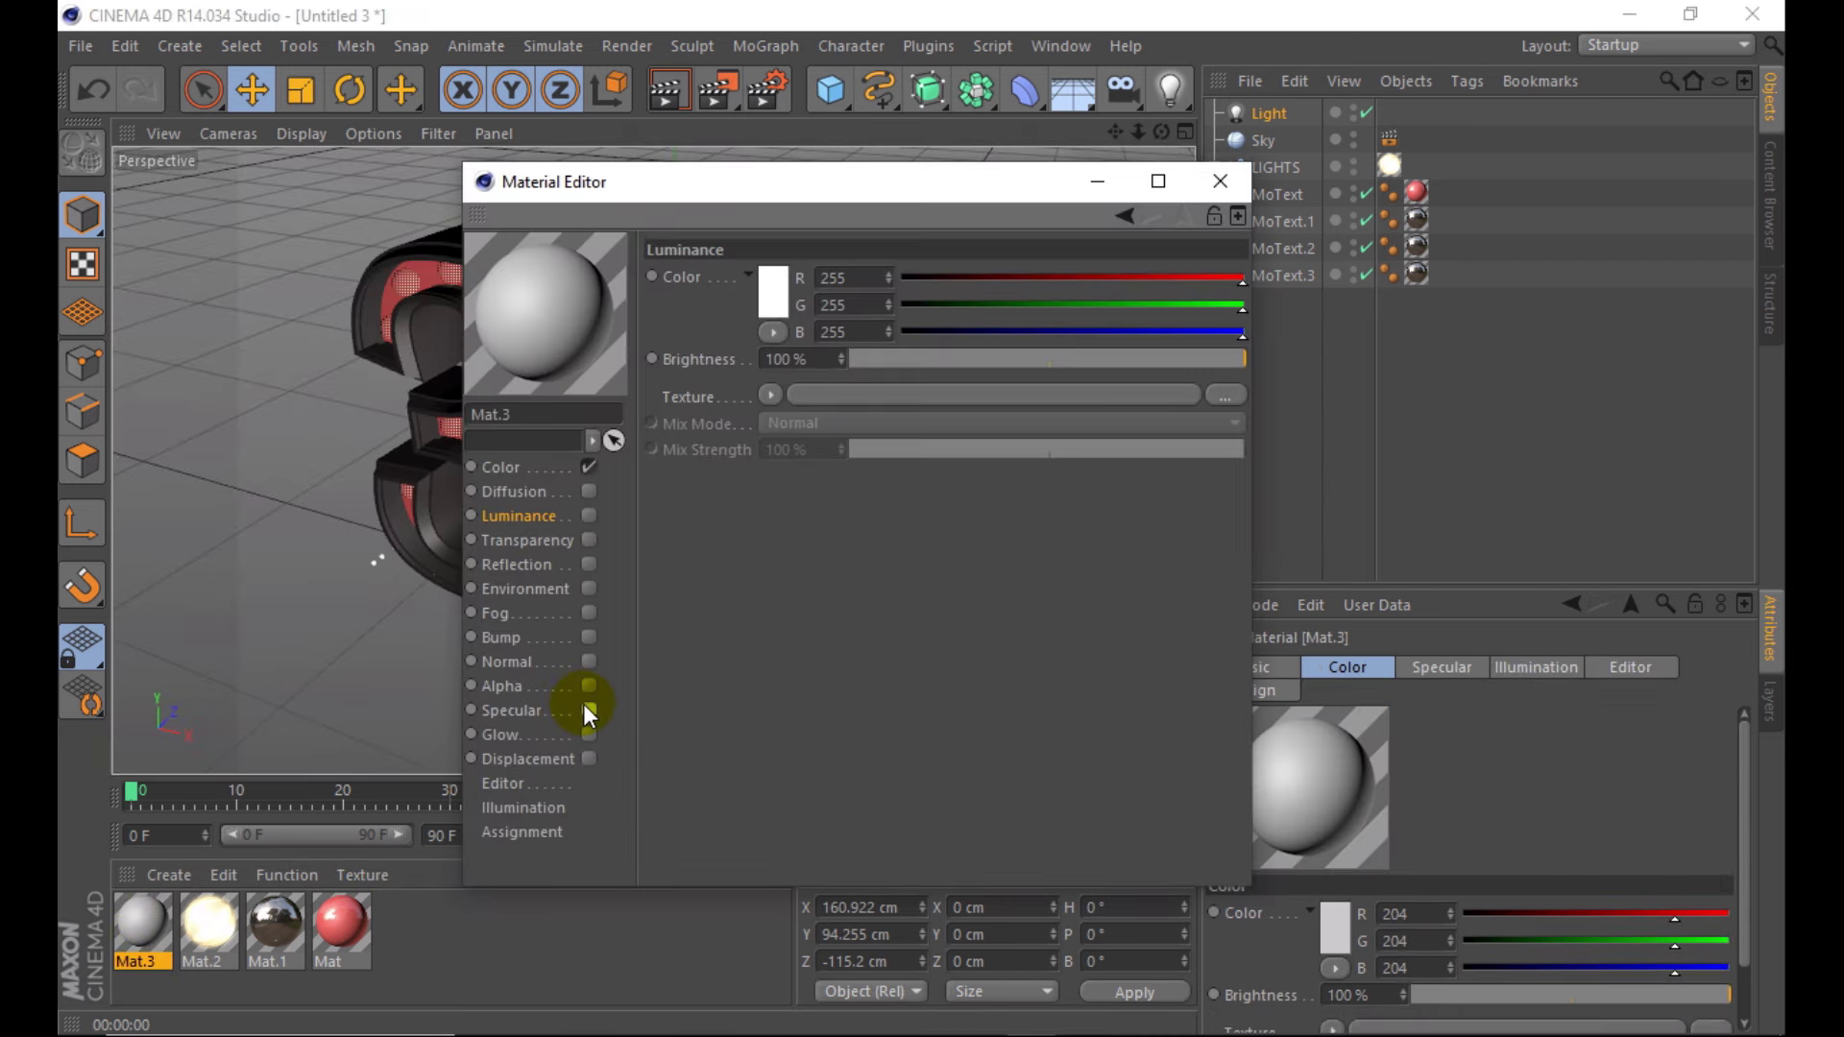
click(589, 467)
click(589, 516)
- Load a Gradient into Mat.3's Luminance texture and set its type to 2D-V
click(769, 394)
click(849, 639)
click(794, 440)
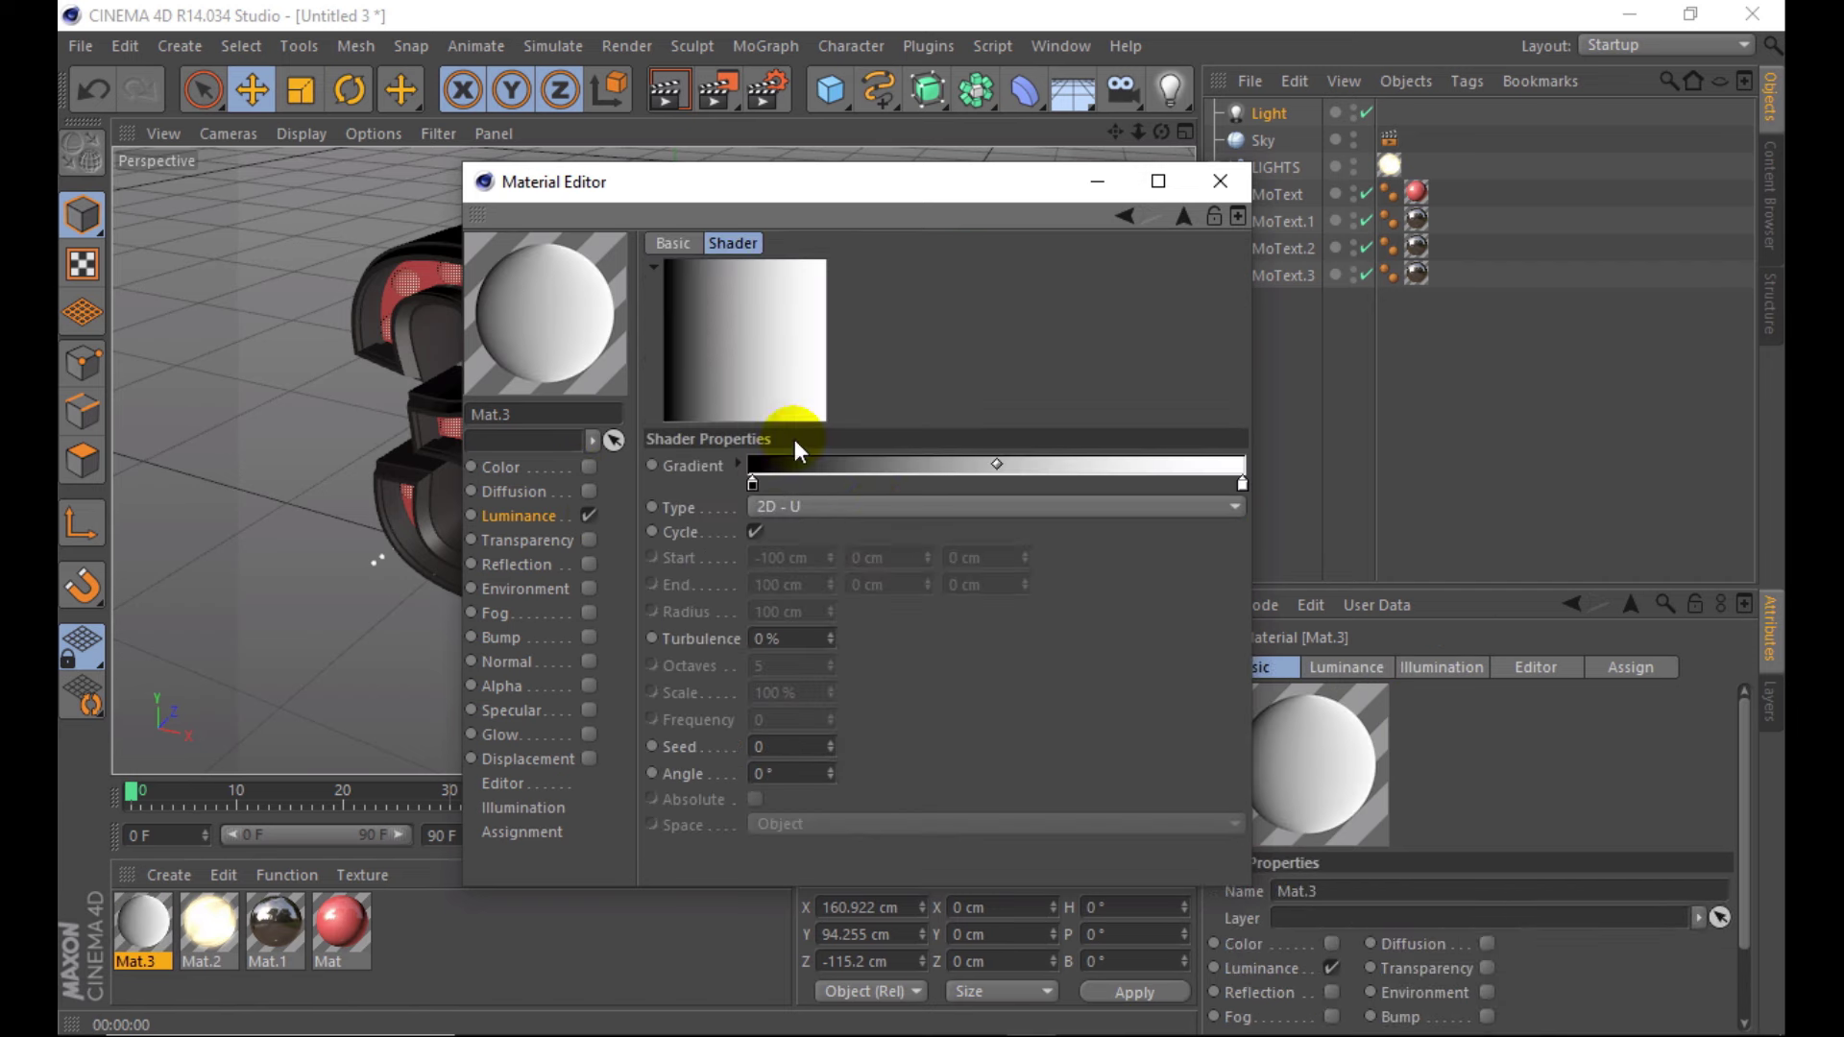
click(874, 514)
click(849, 553)
- Move a gradient knot toward the middle and recolour knots mid grey and near-white
drag(1240, 483, 934, 486)
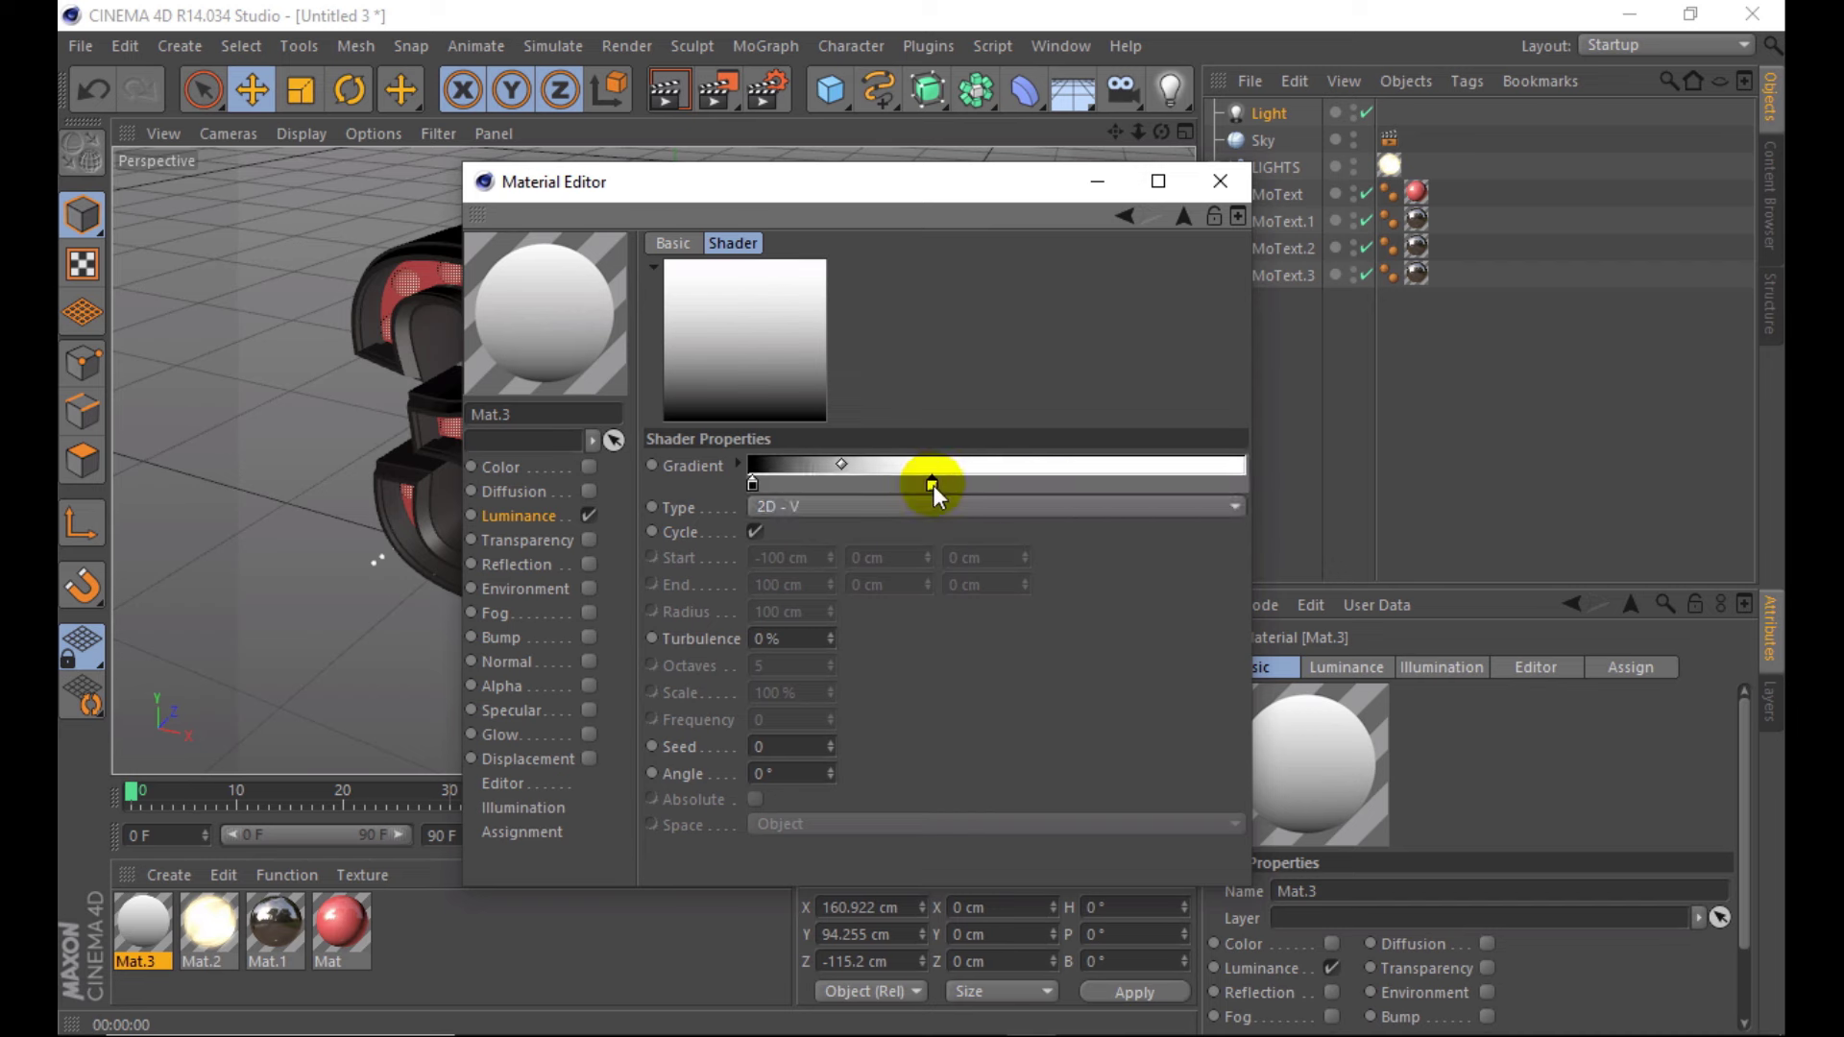
double_click(932, 484)
drag(768, 435, 765, 442)
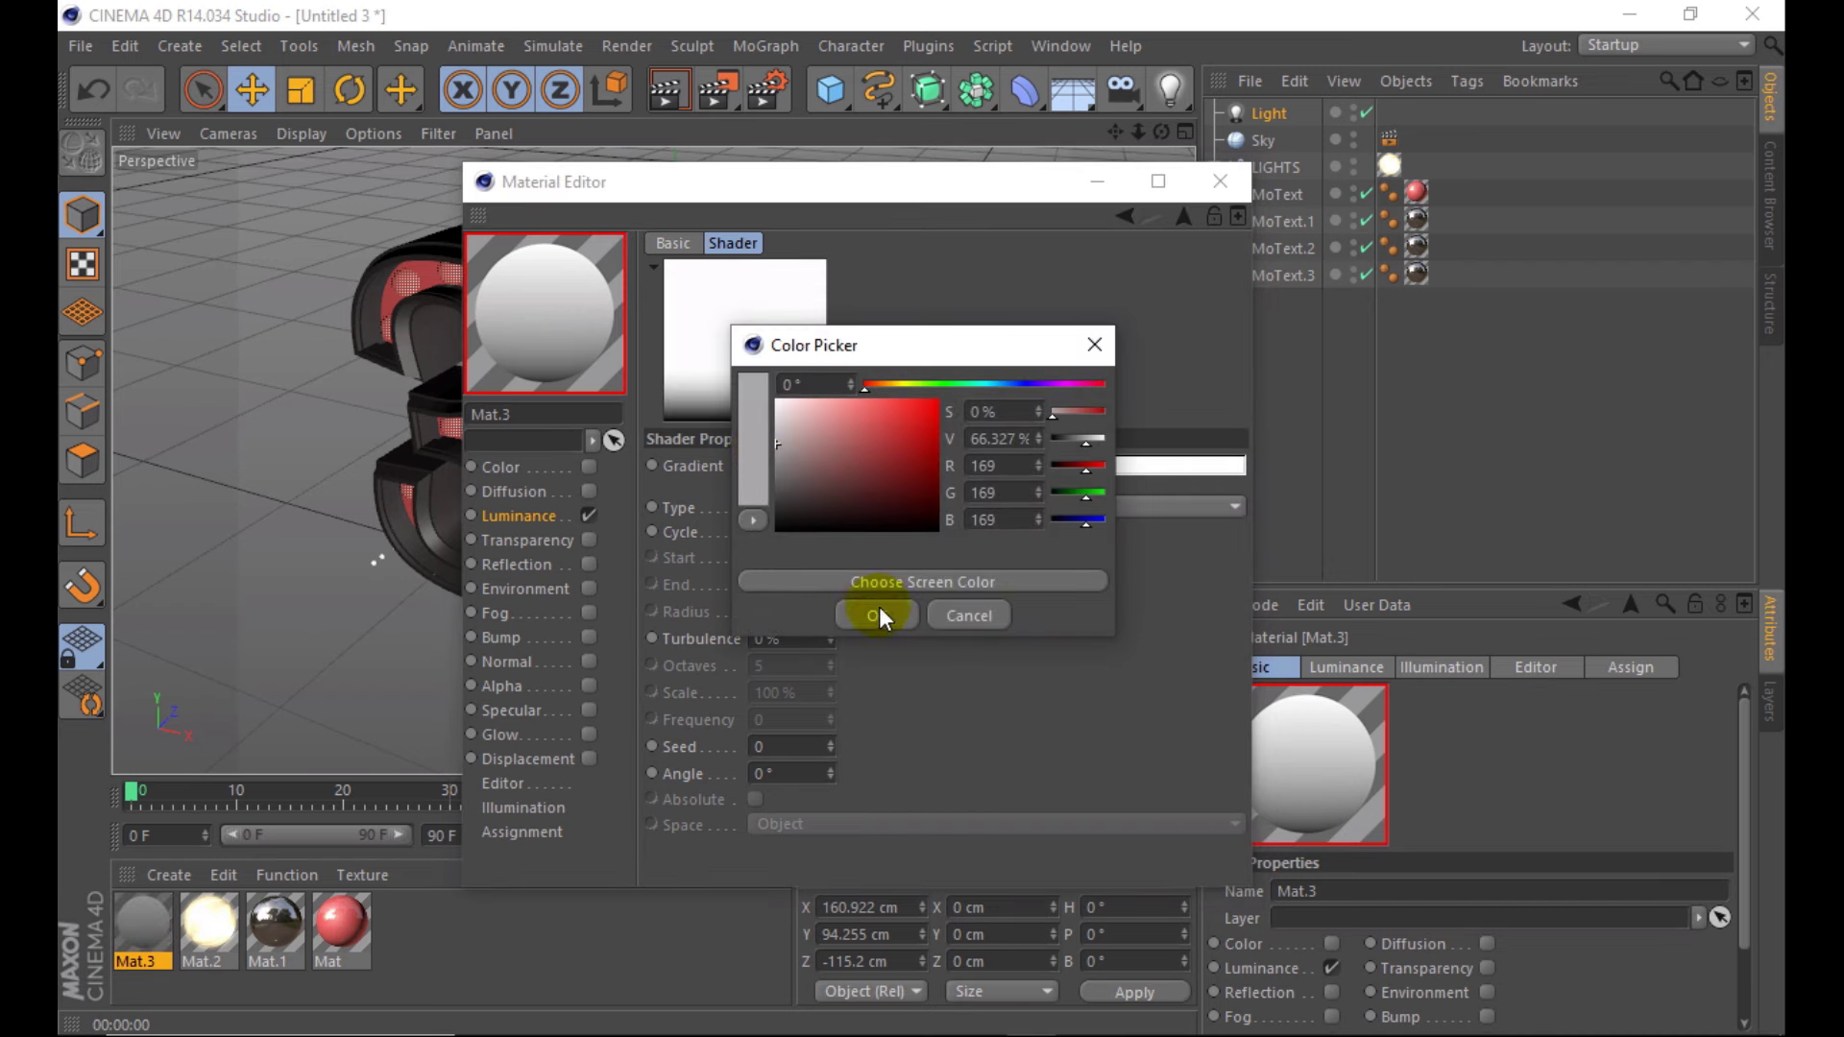
click(879, 614)
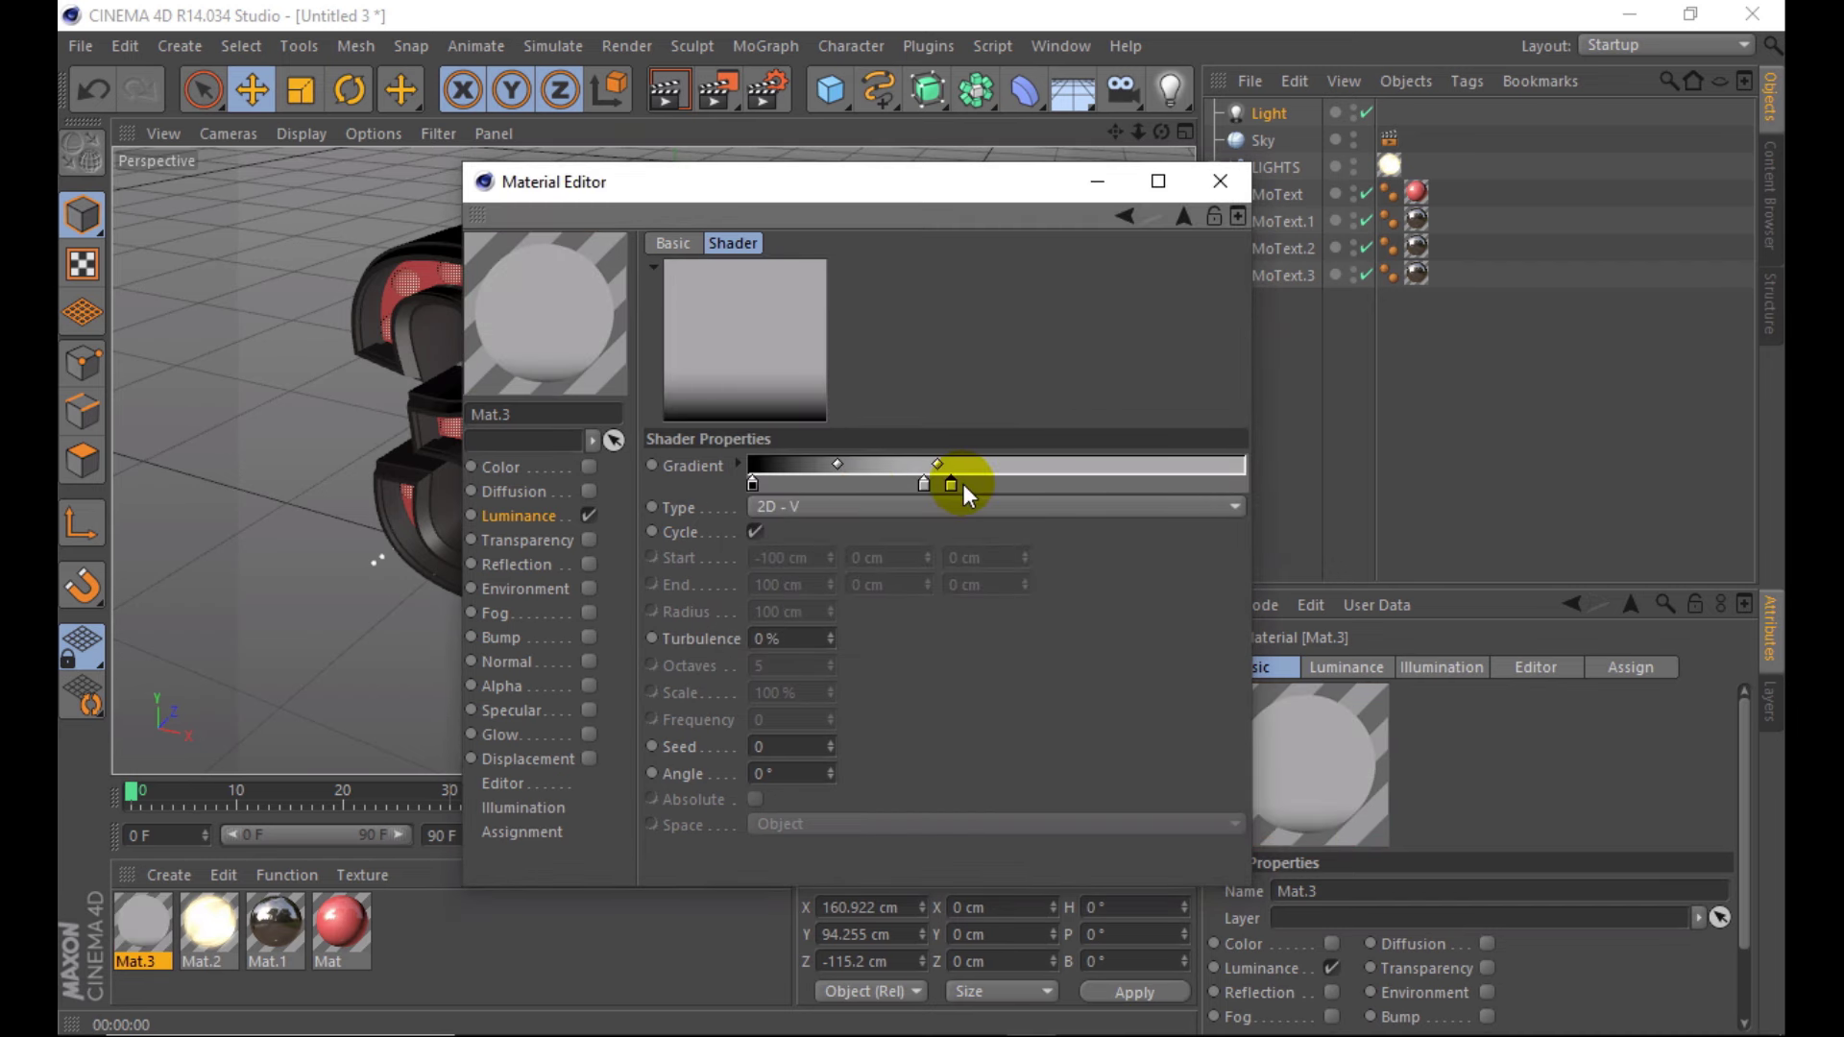
double_click(961, 485)
drag(995, 482, 836, 399)
click(935, 611)
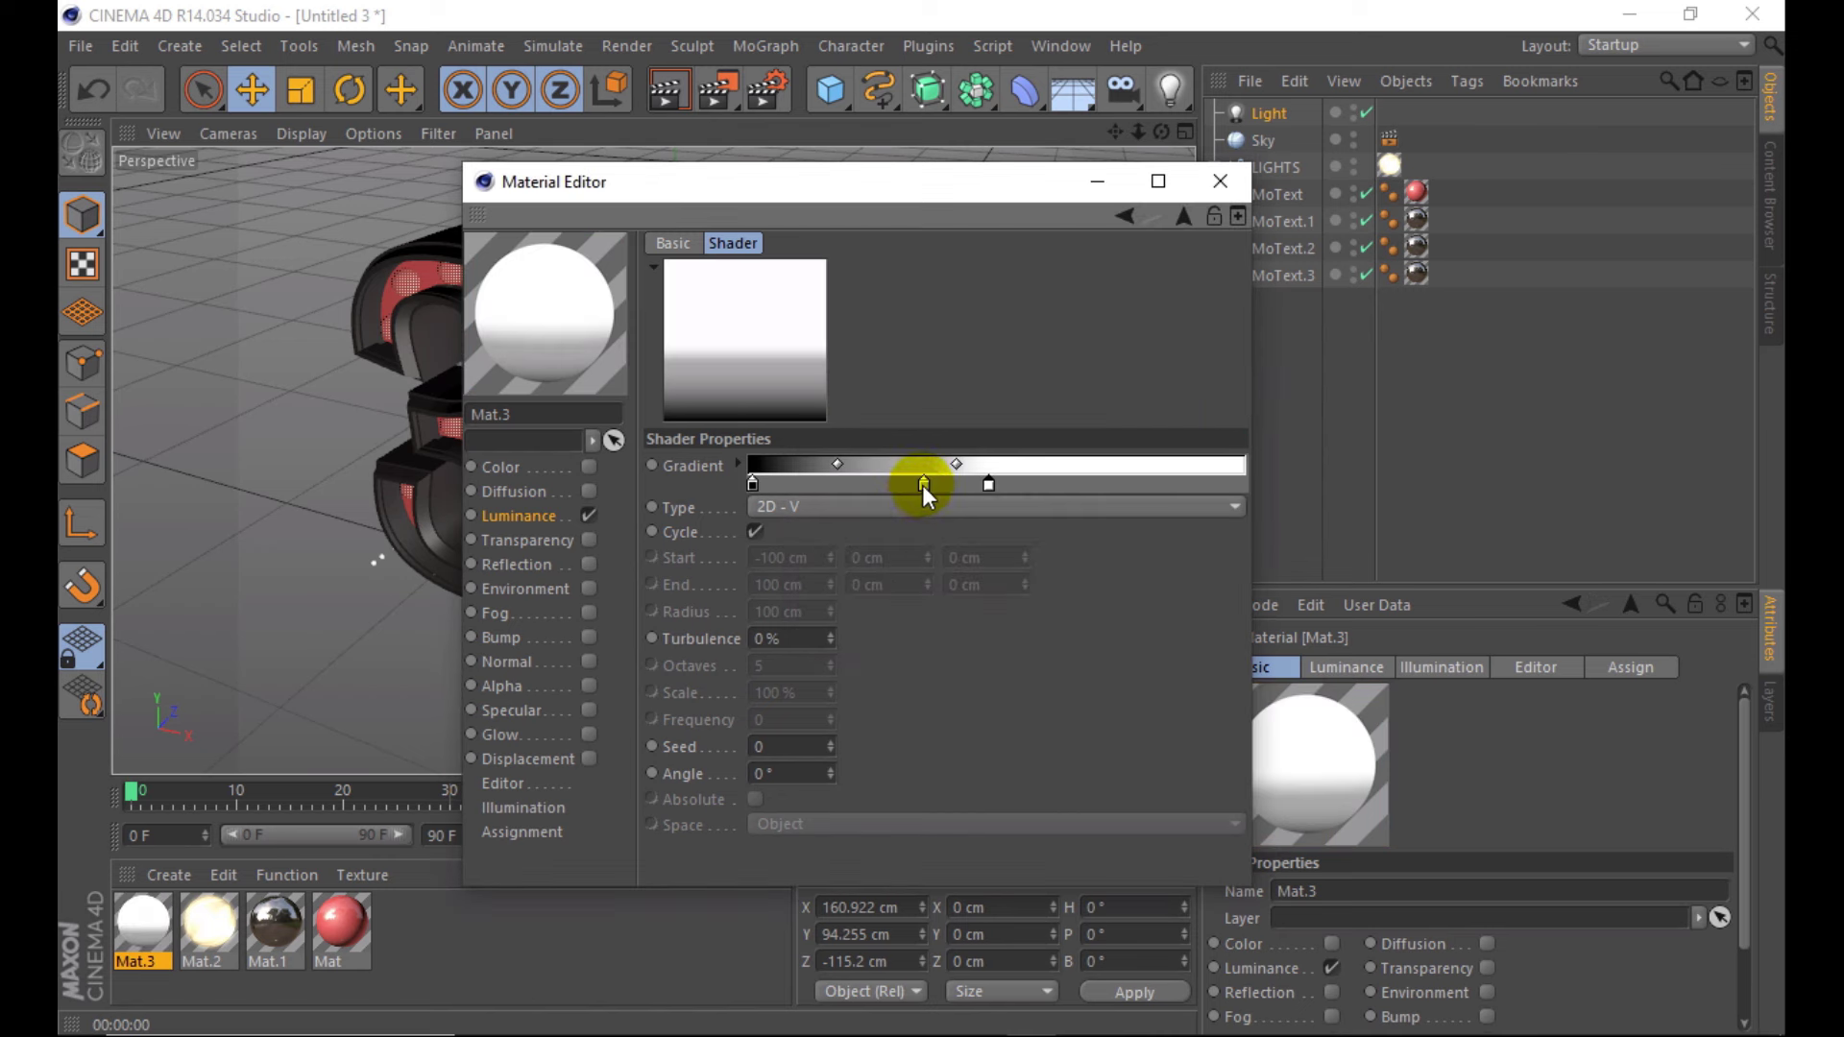
- Add a grey end knot, make the first knot dark grey, and set turbulence to 7%
drag(924, 484, 894, 484)
mouse_move(753, 483)
ctrl+mouse_down()
mouse_move(1111, 484)
mouse_move(999, 459)
mouse_move(981, 481)
mouse_move(1002, 486)
ctrl+mouse_up()
double_click(1111, 484)
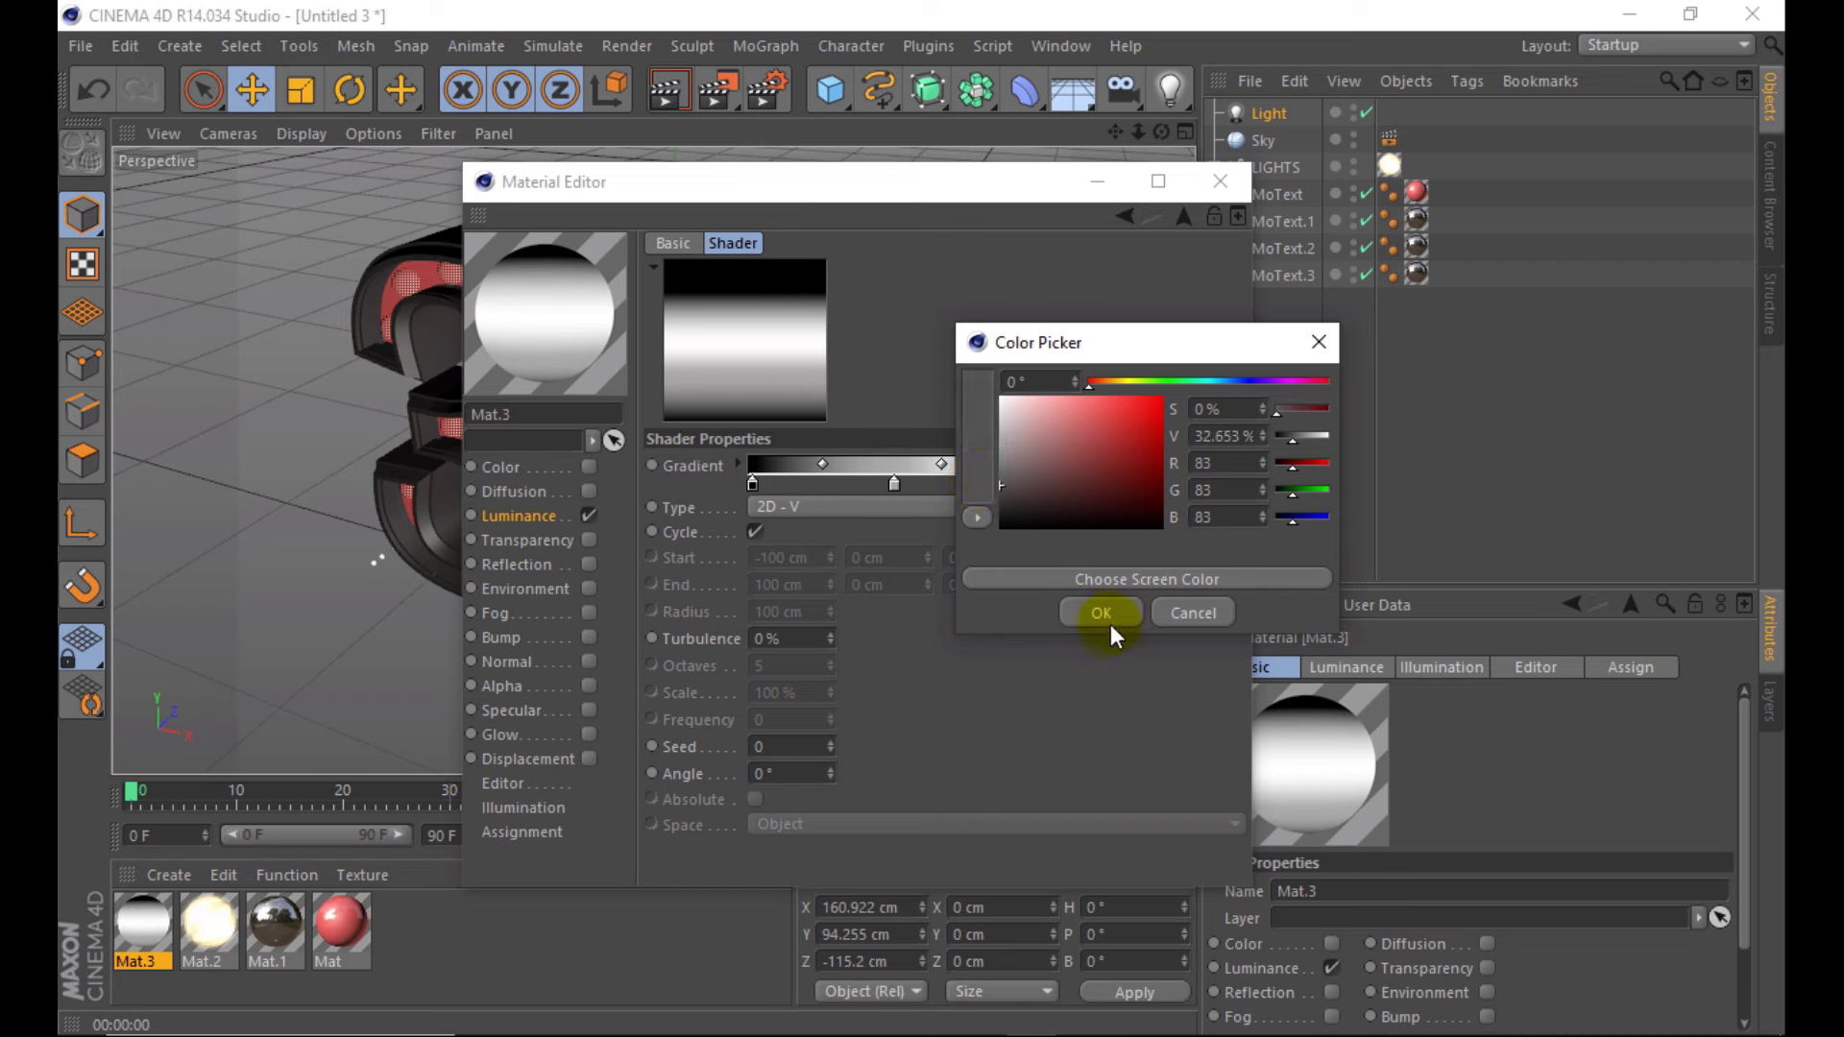
click(1072, 605)
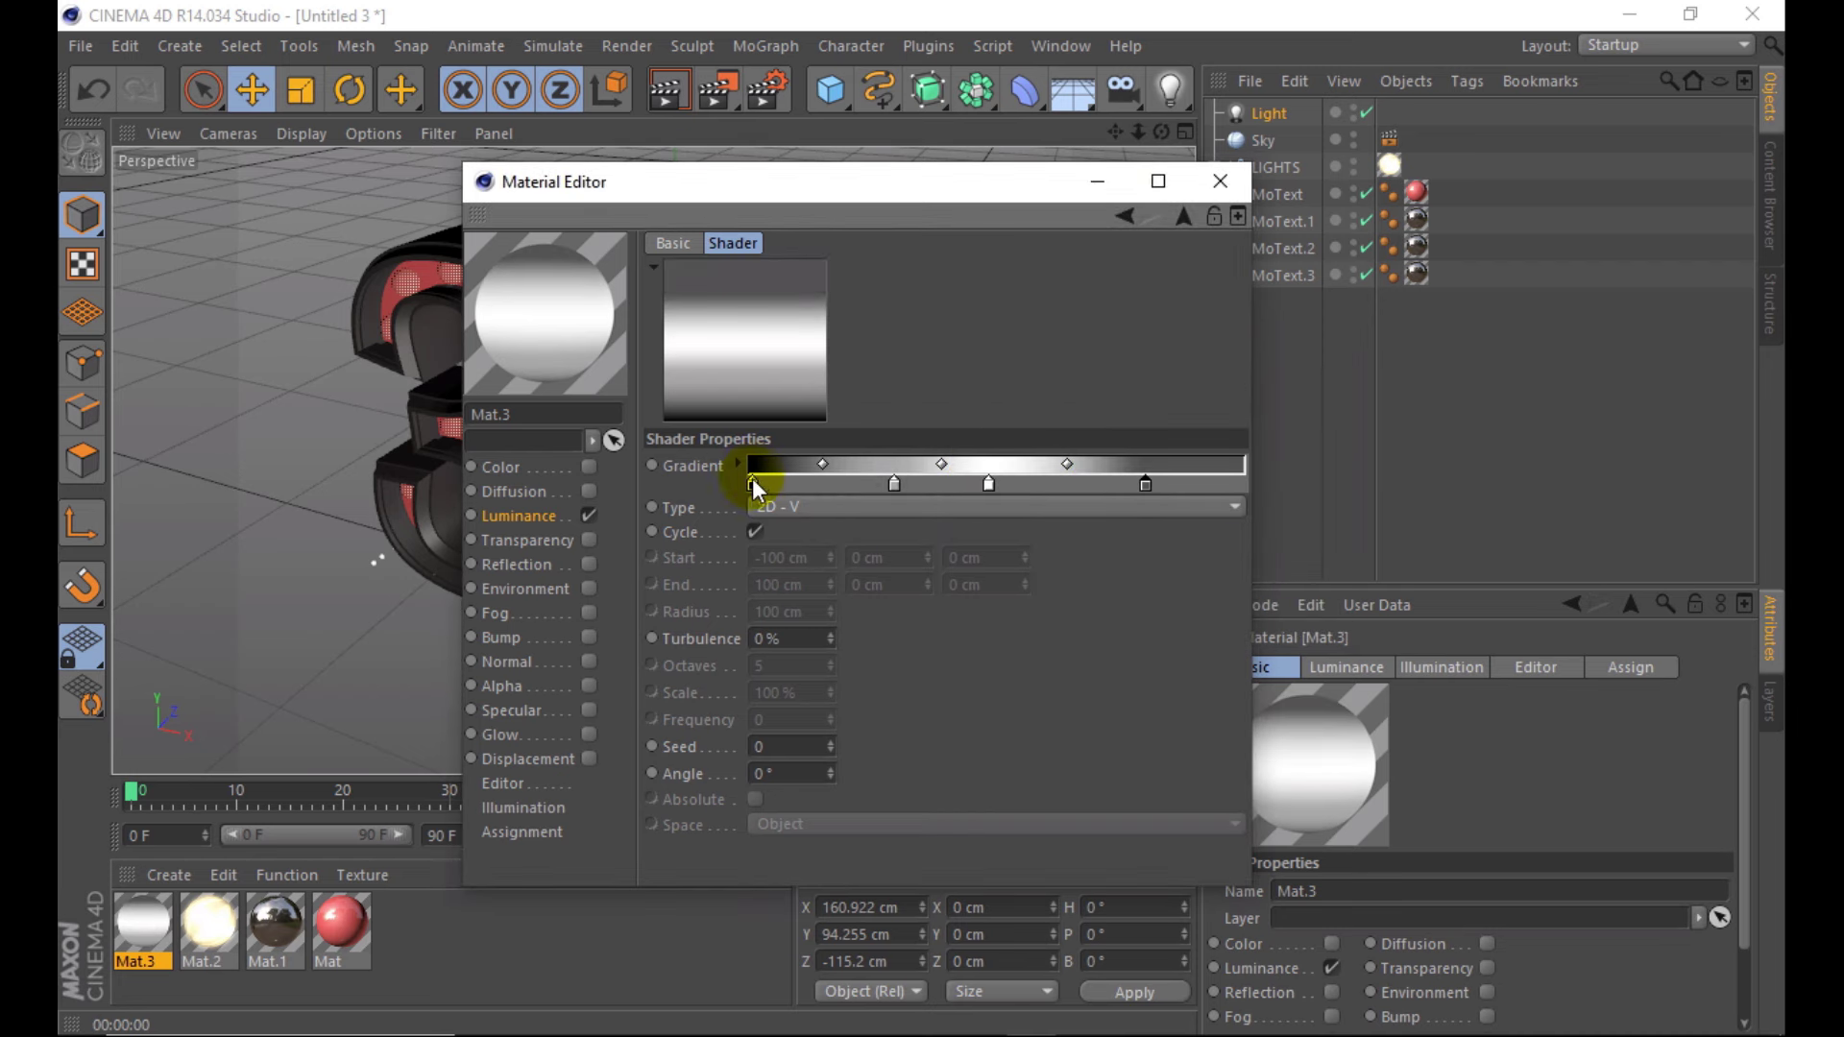
double_click(753, 484)
drag(693, 482, 608, 515)
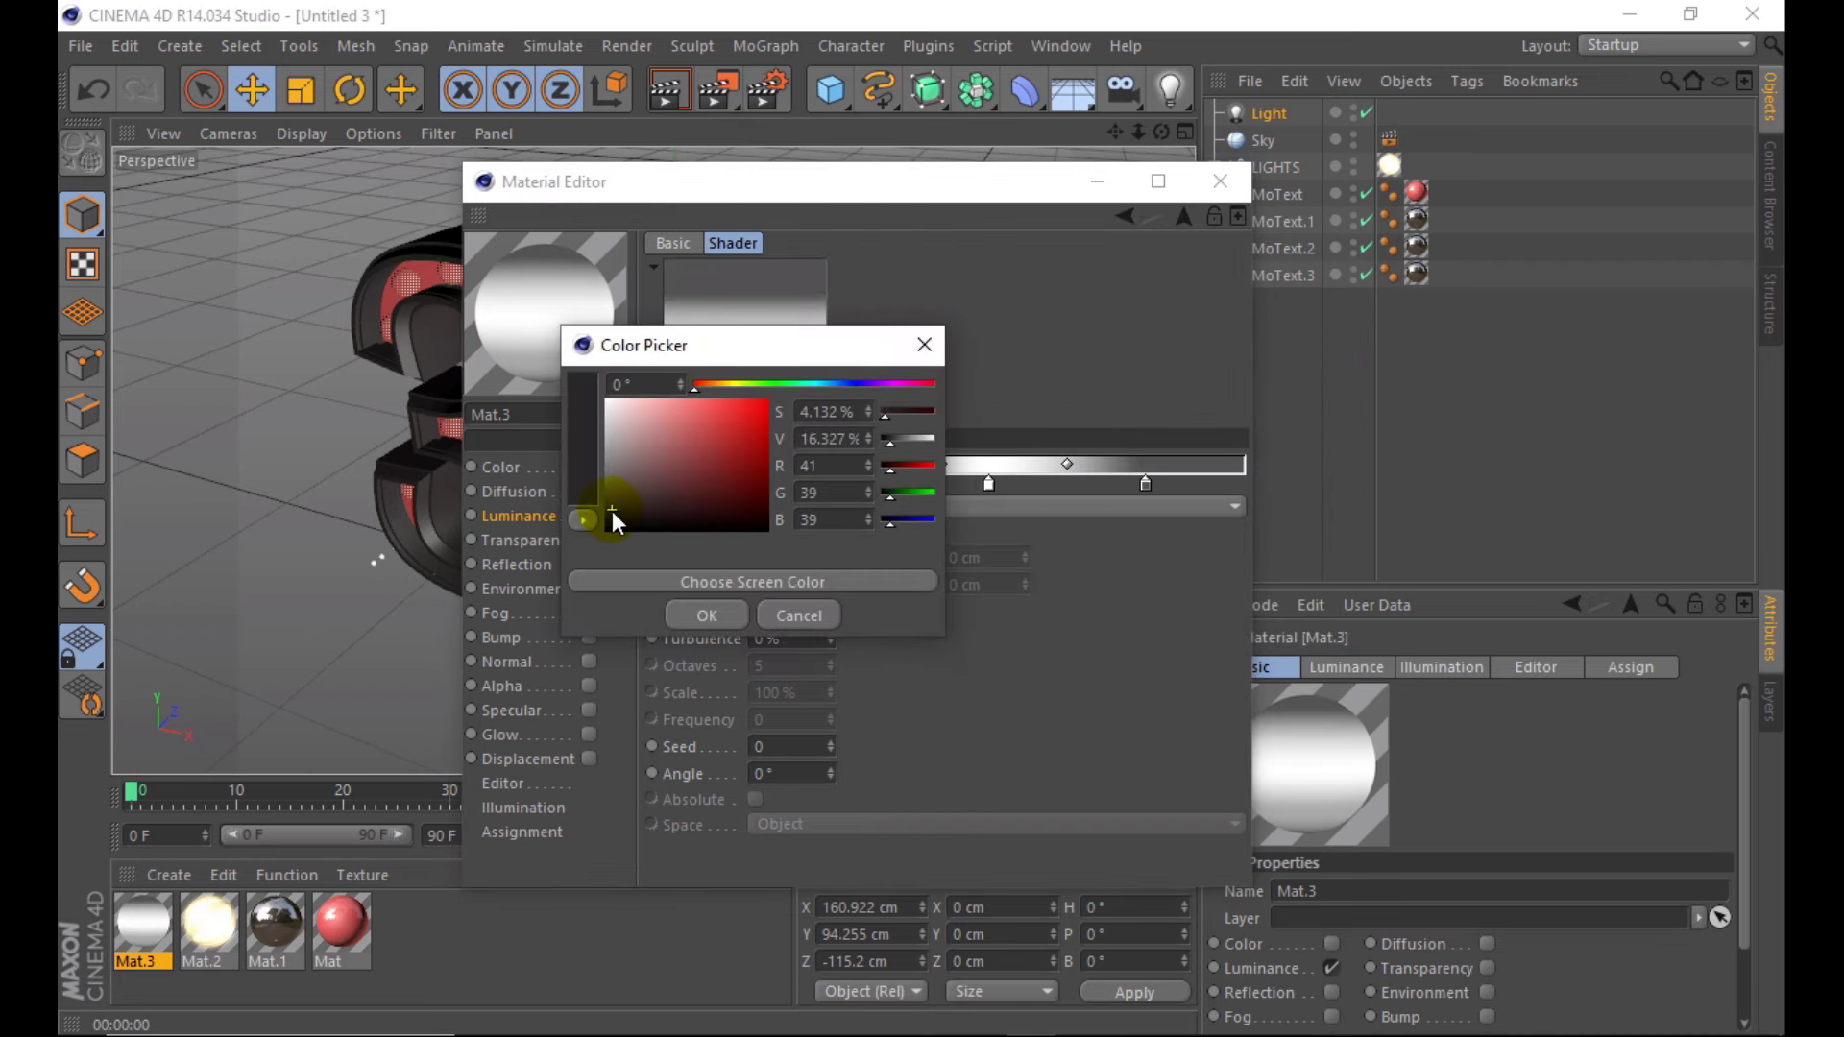
click(707, 620)
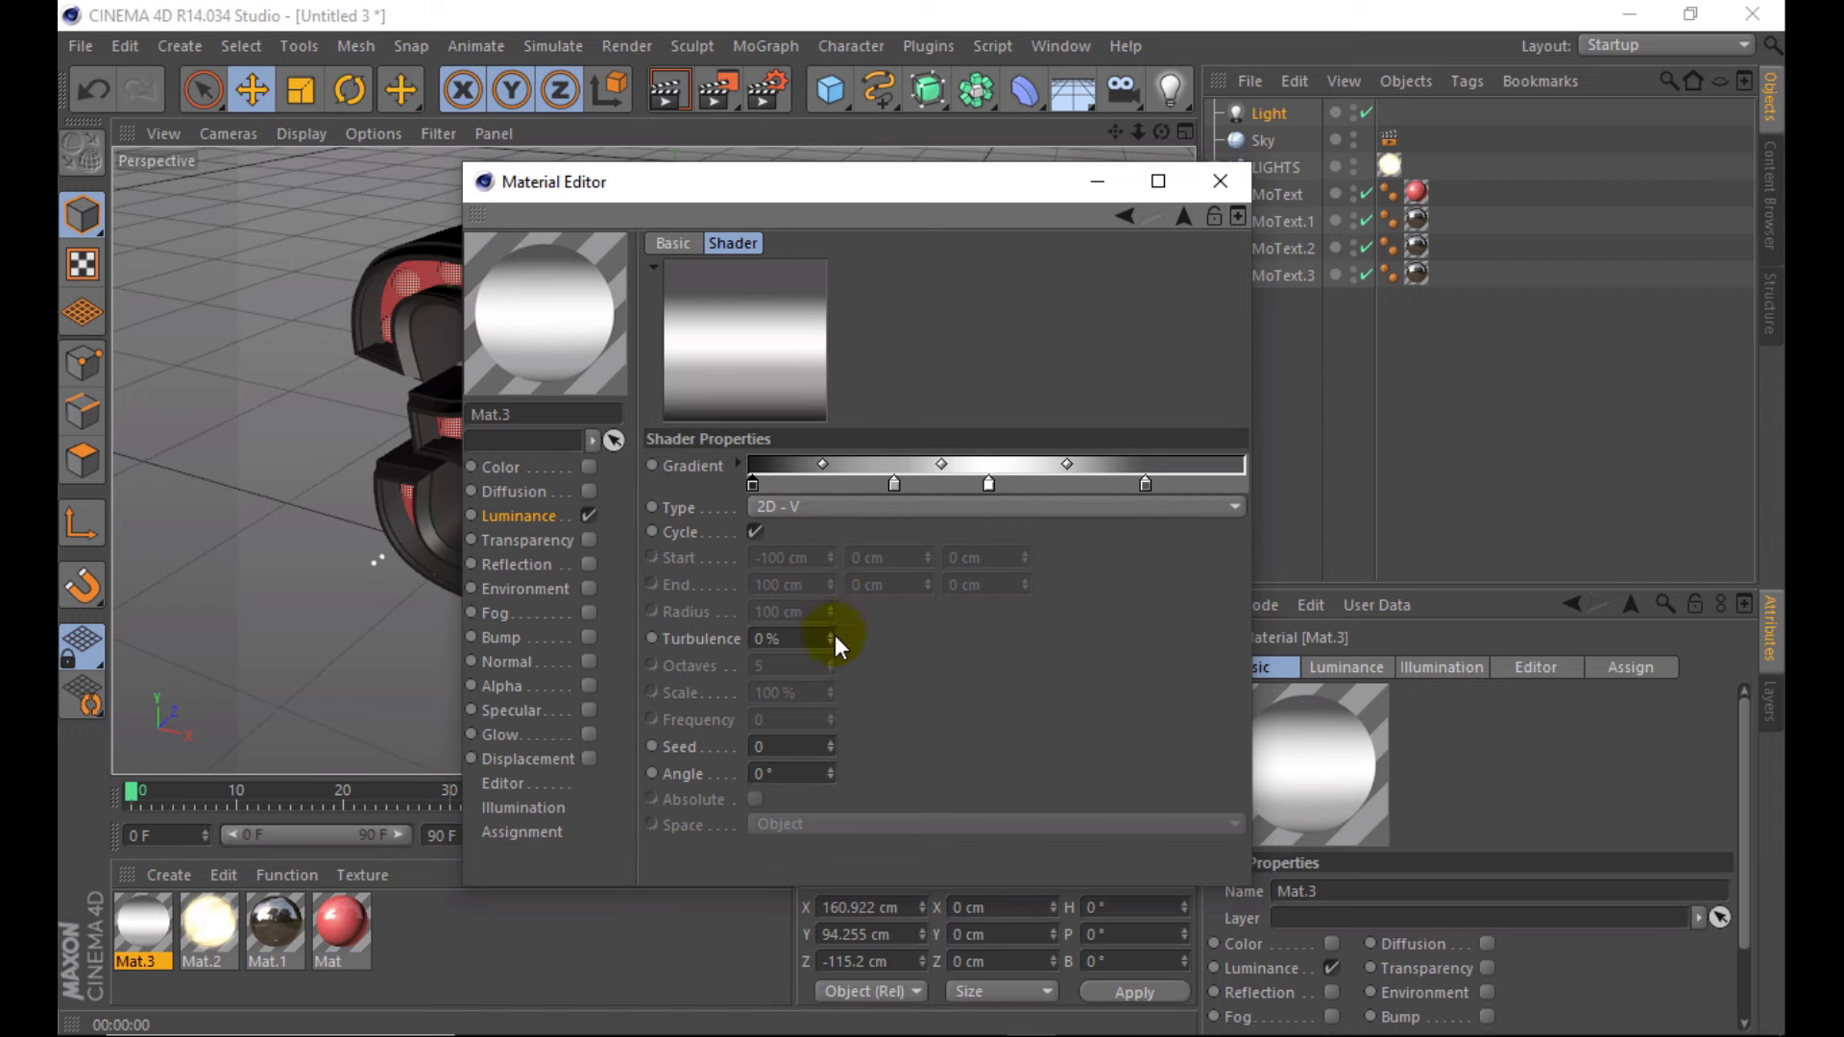
drag(832, 638, 836, 632)
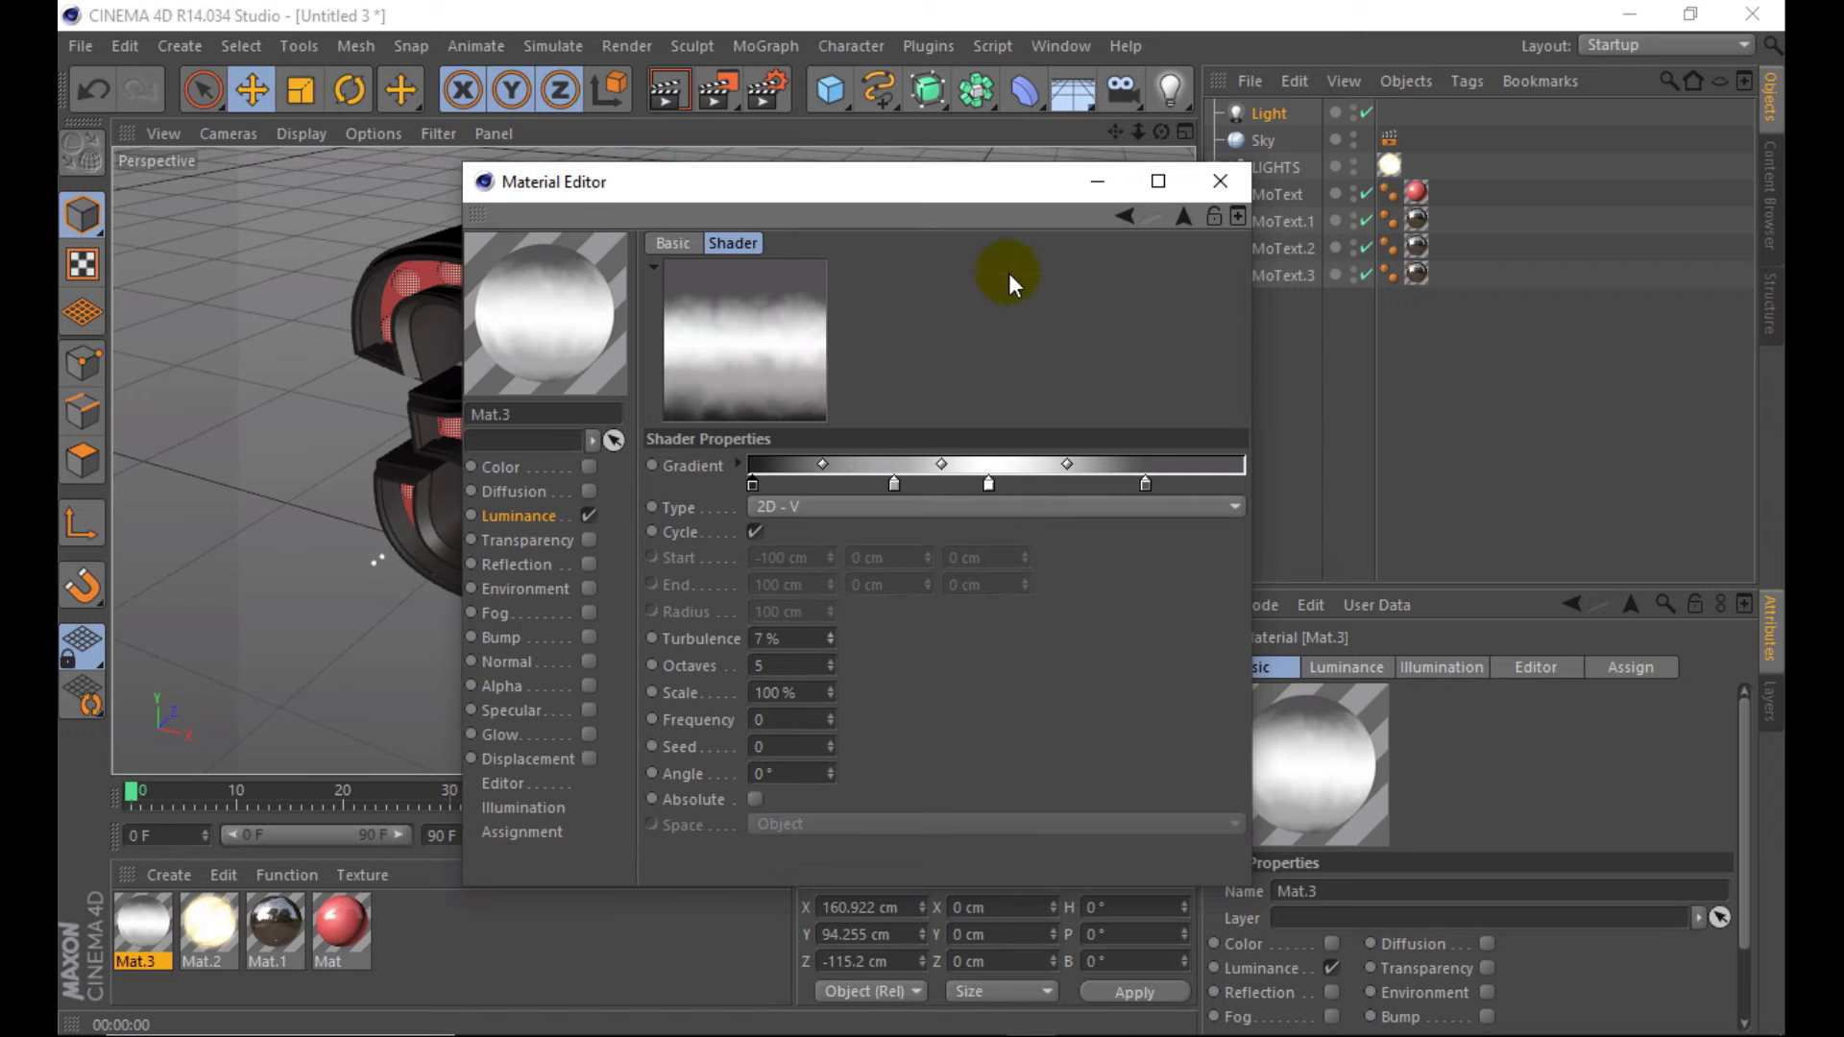
click(1220, 181)
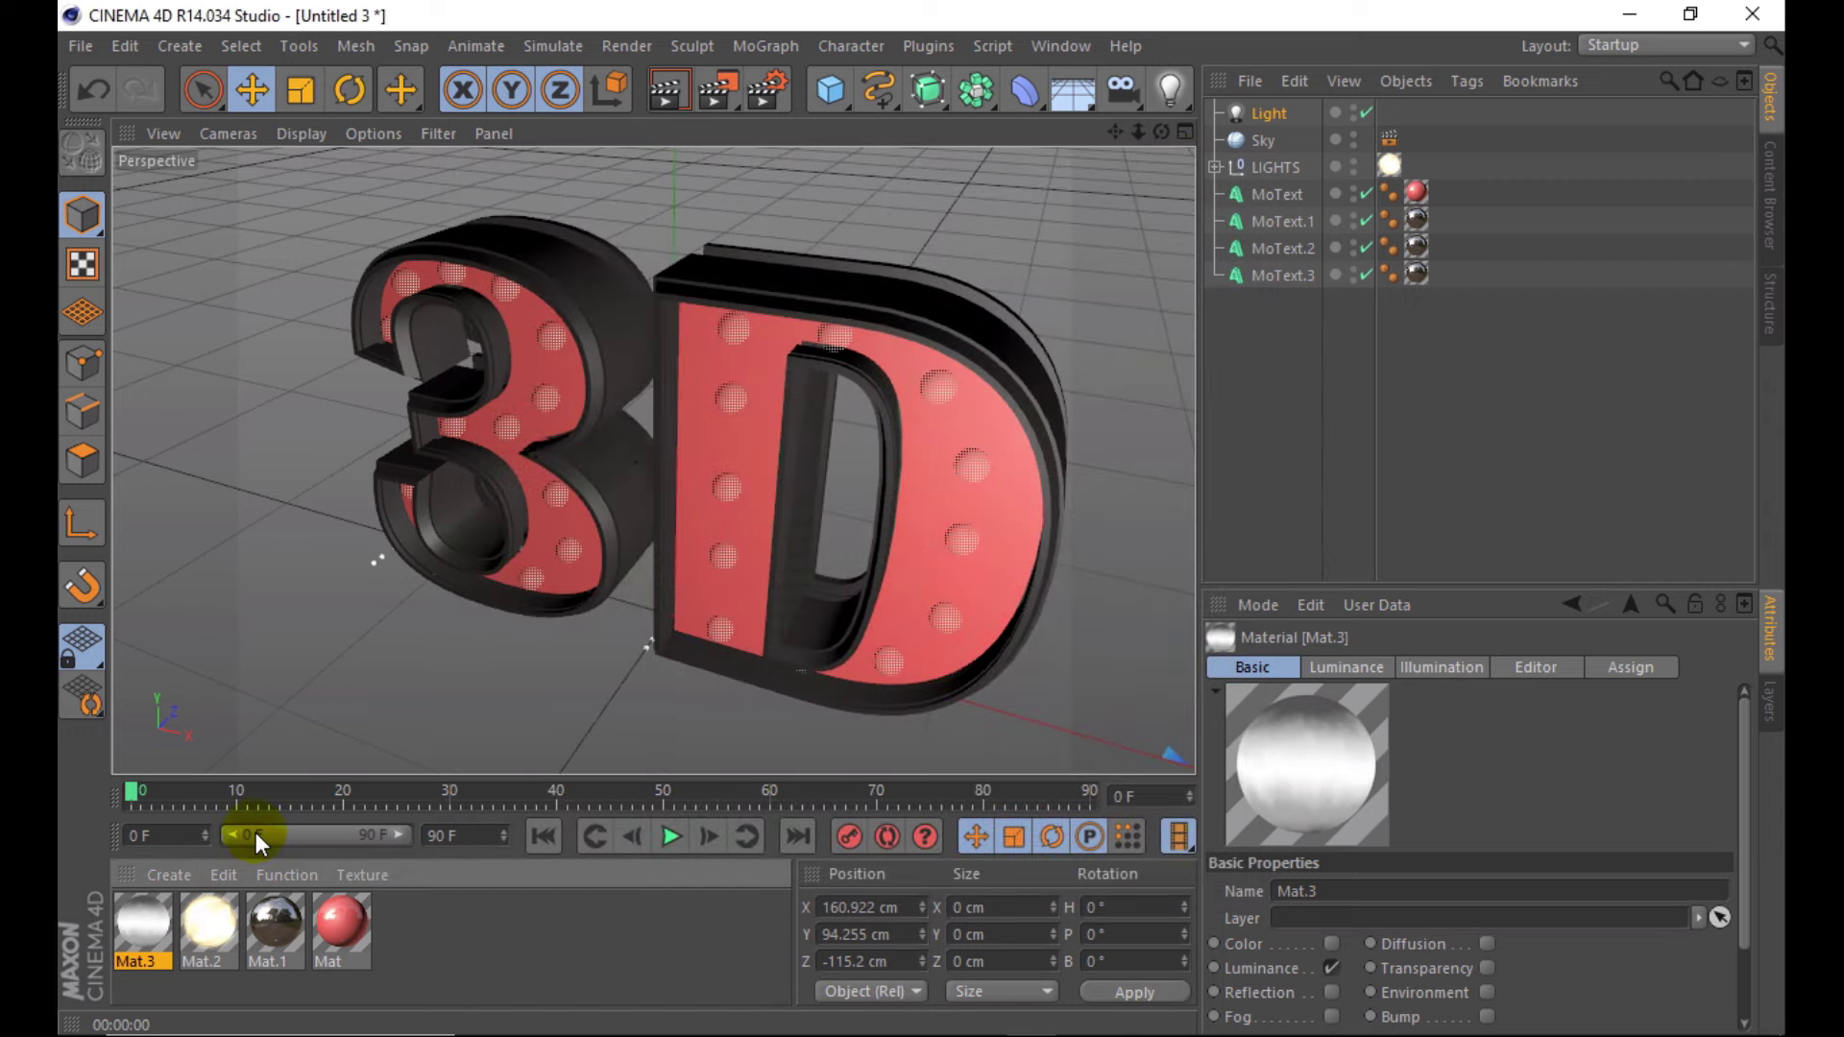
- Apply Mat.3 to the Sky and render the glowing text, zooming in slightly to re-render
drag(1222, 173, 1255, 140)
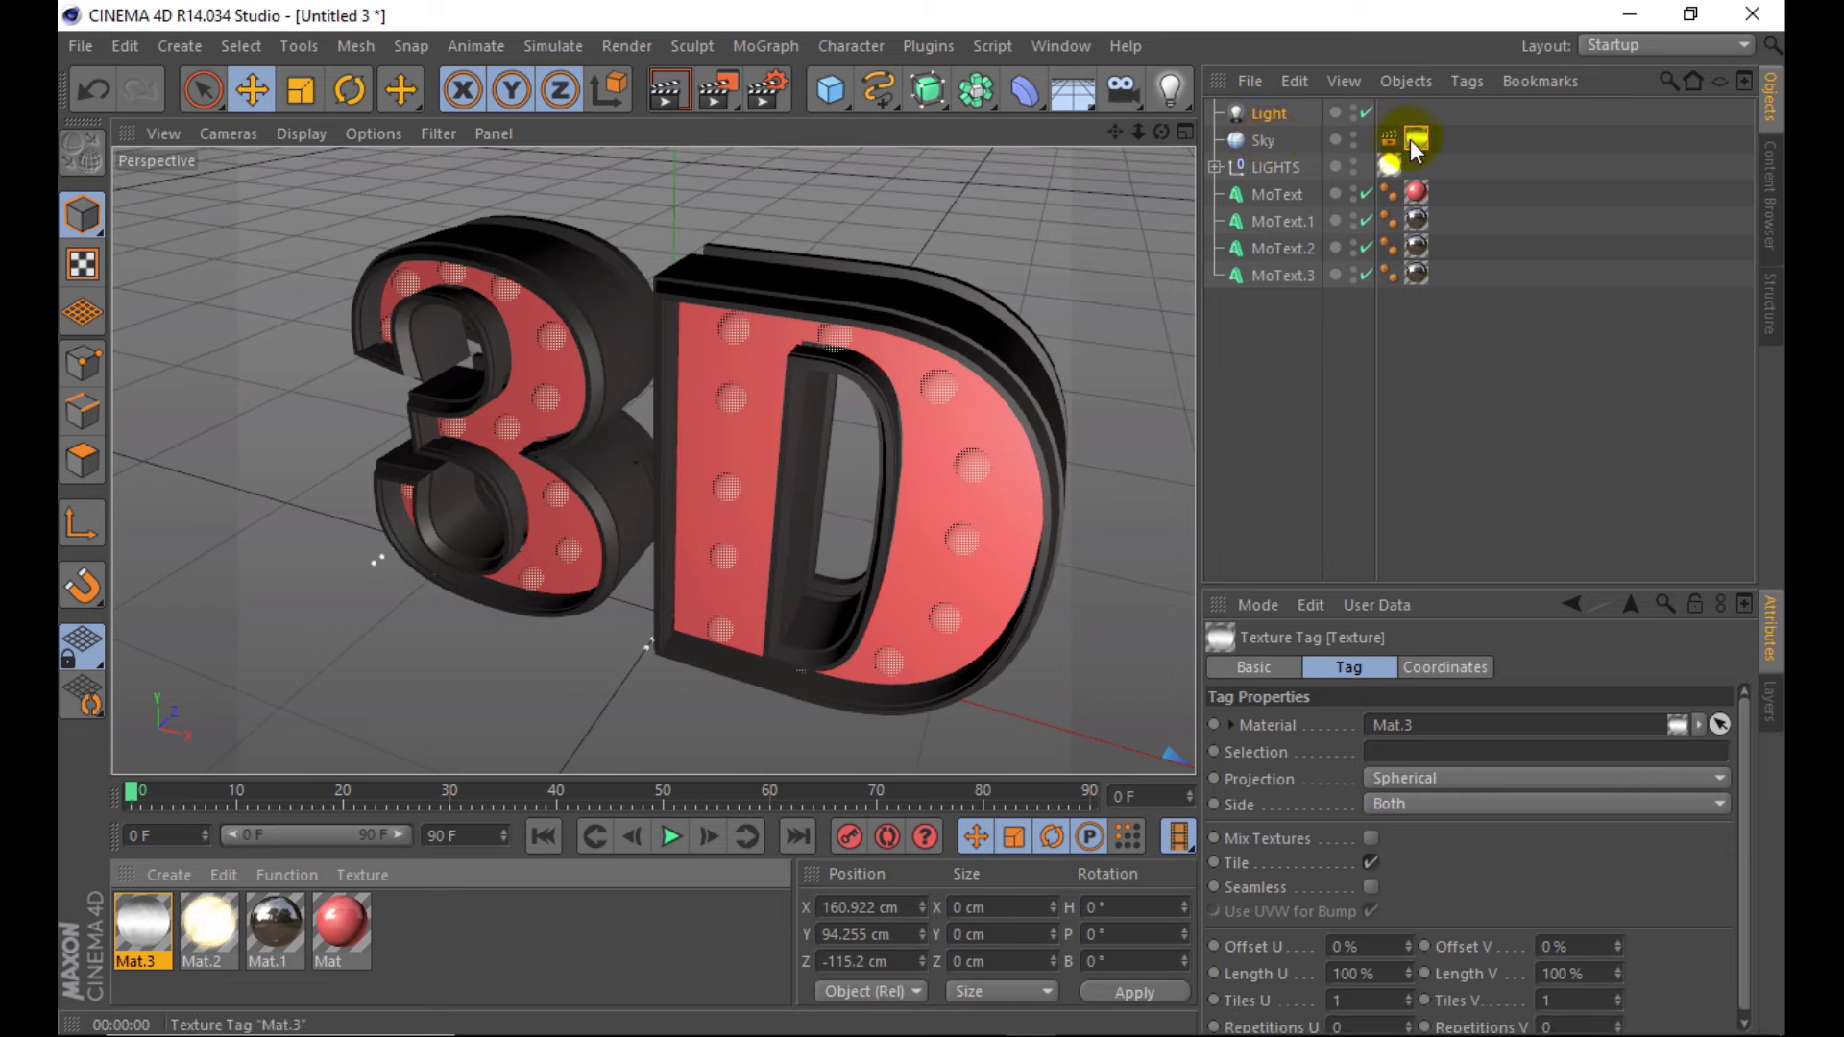
click(670, 90)
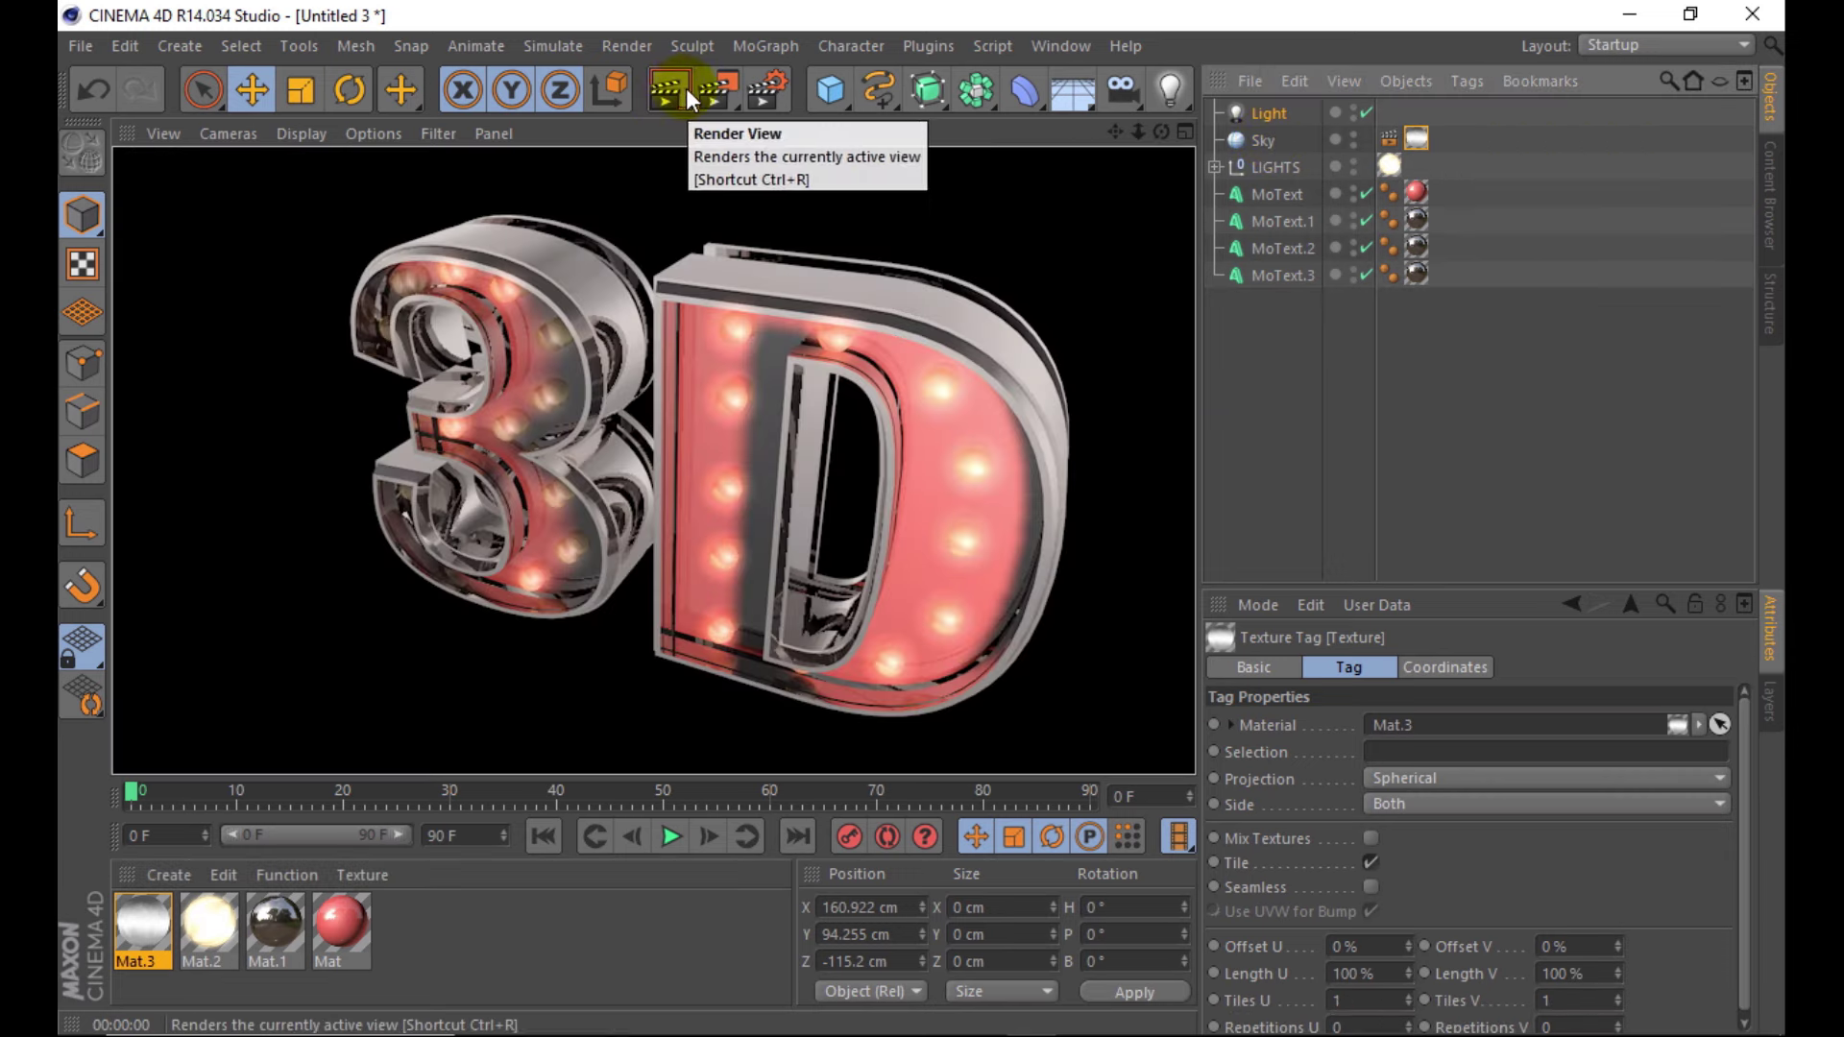
drag(1167, 131, 822, 217)
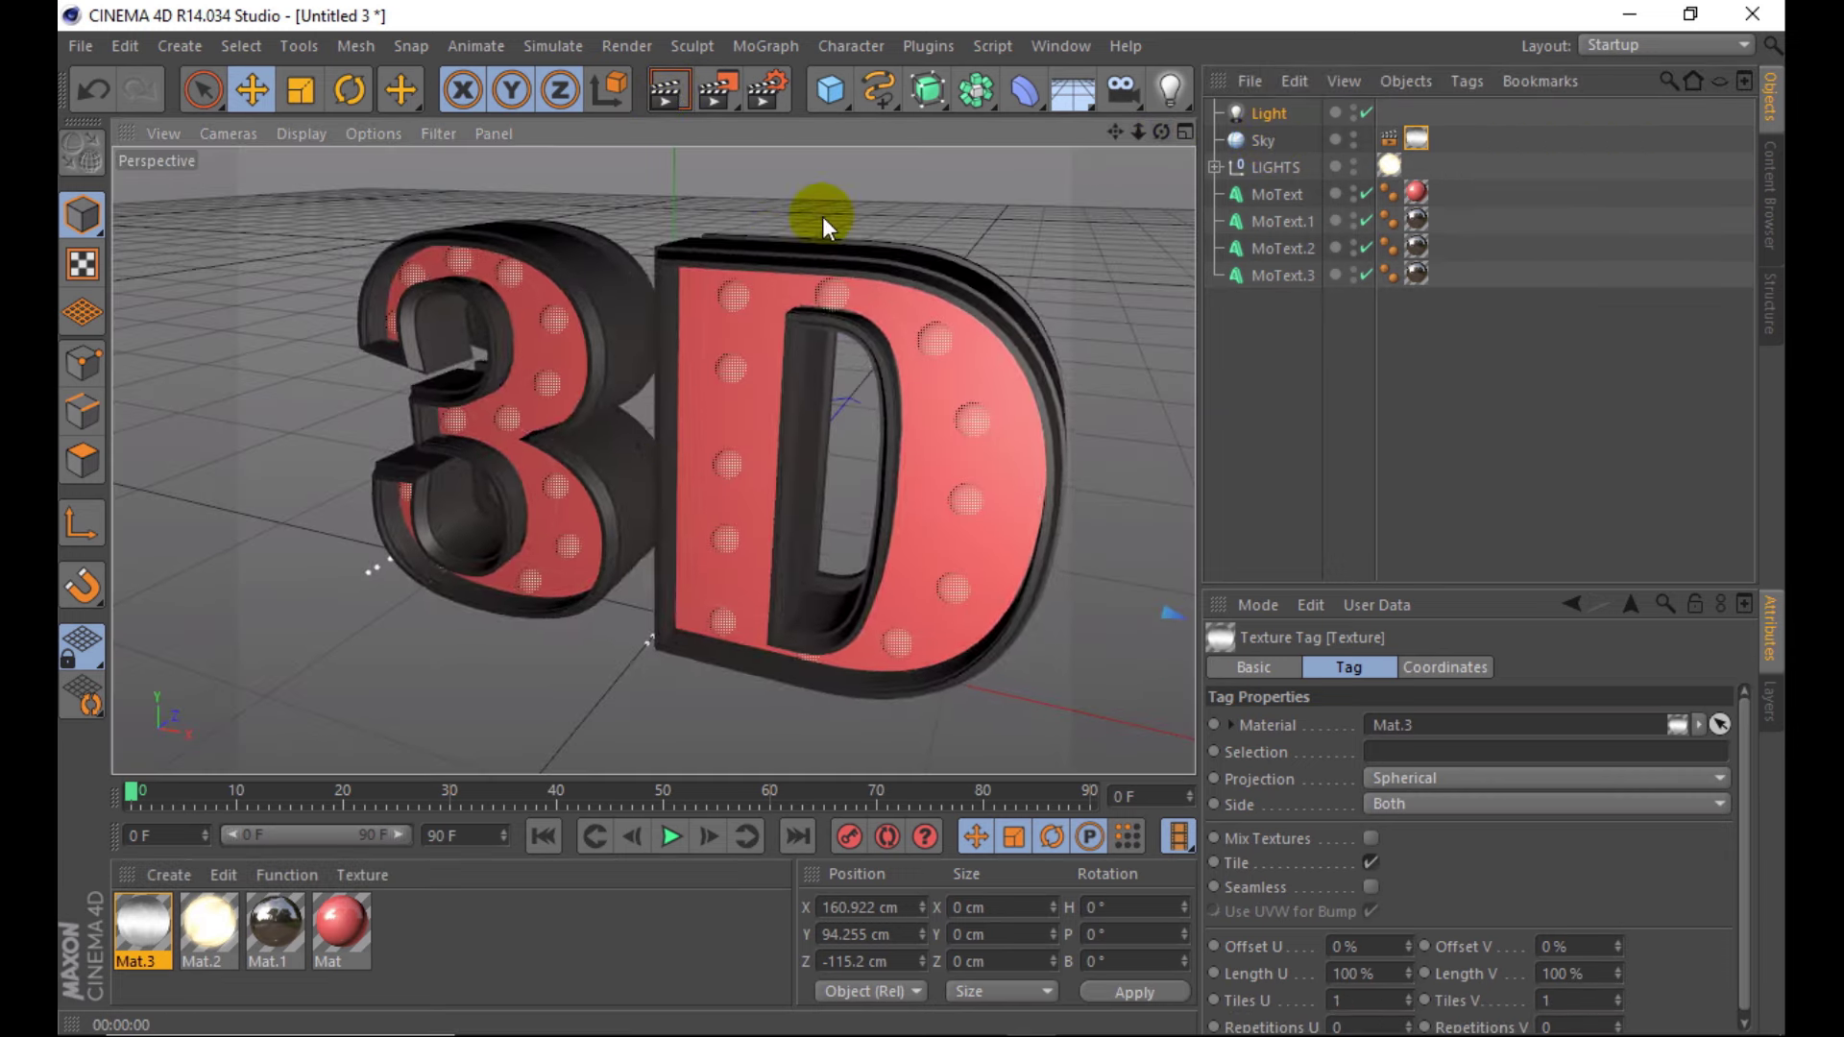
click(669, 89)
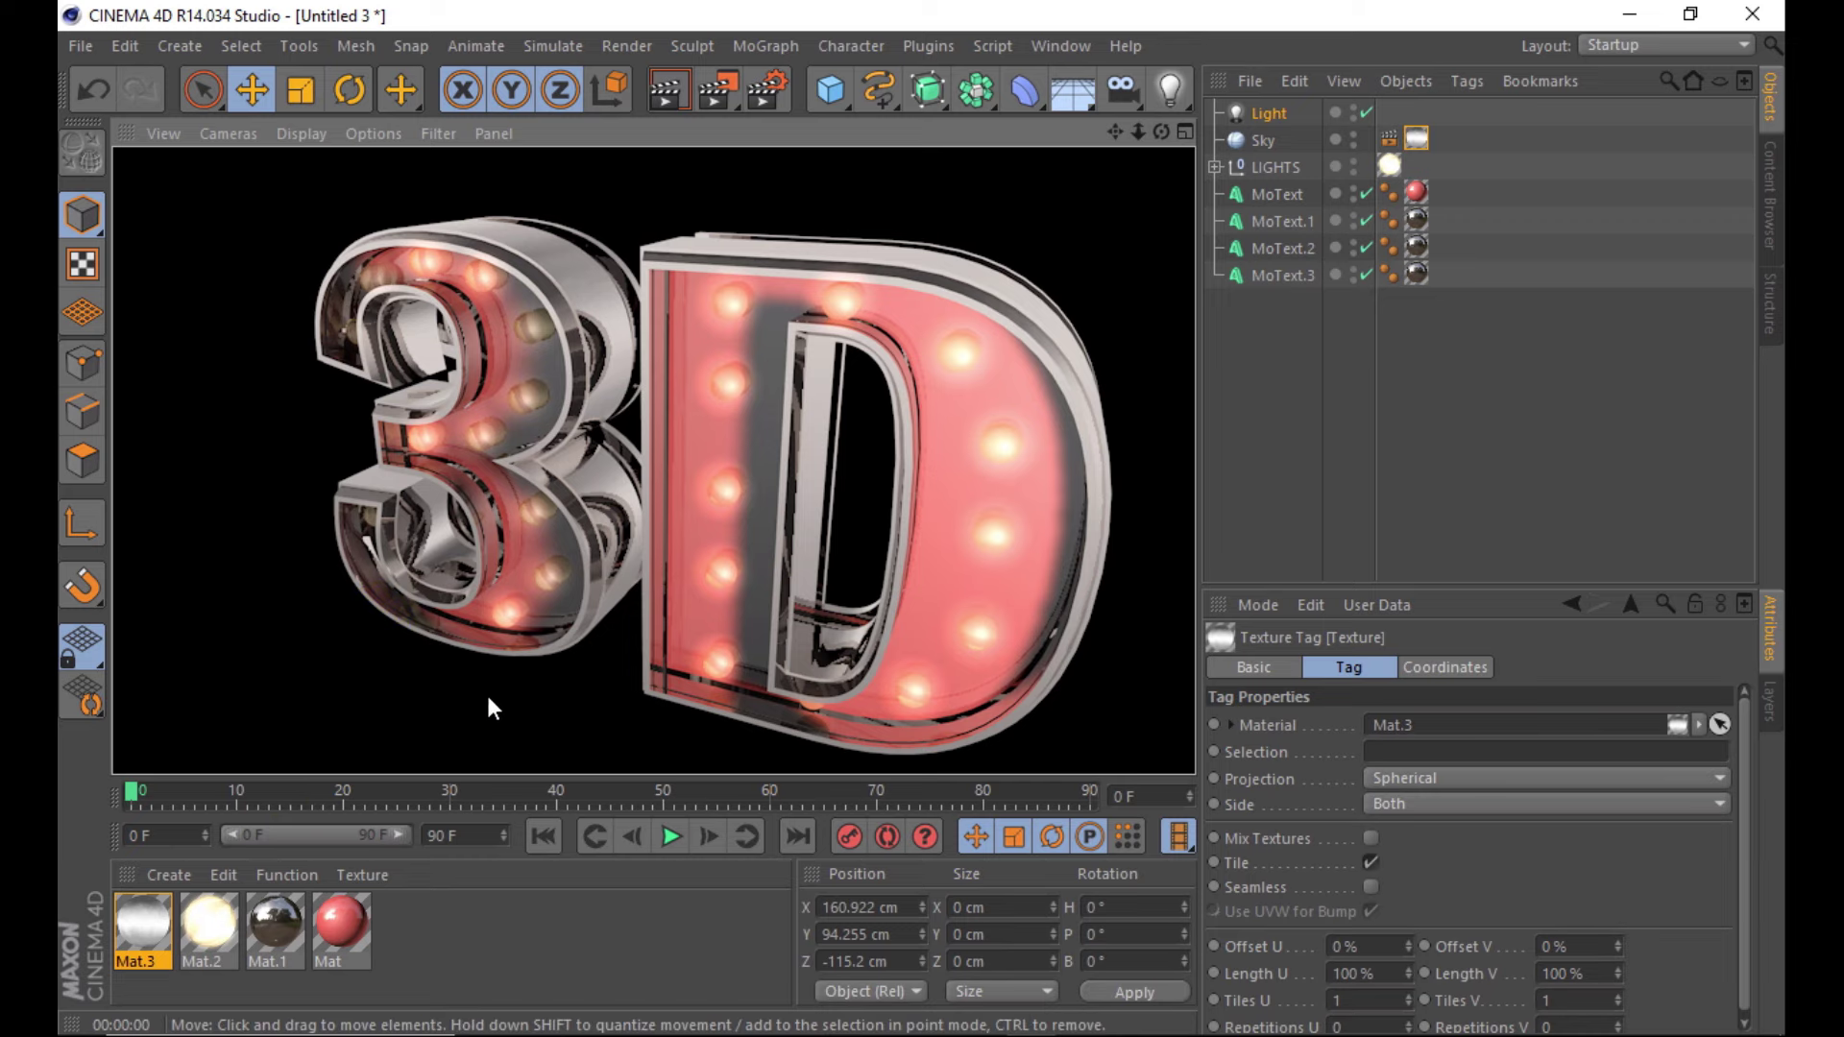
click(764, 104)
- Add a Depth of Field render effect, then undo it
click(167, 503)
click(170, 550)
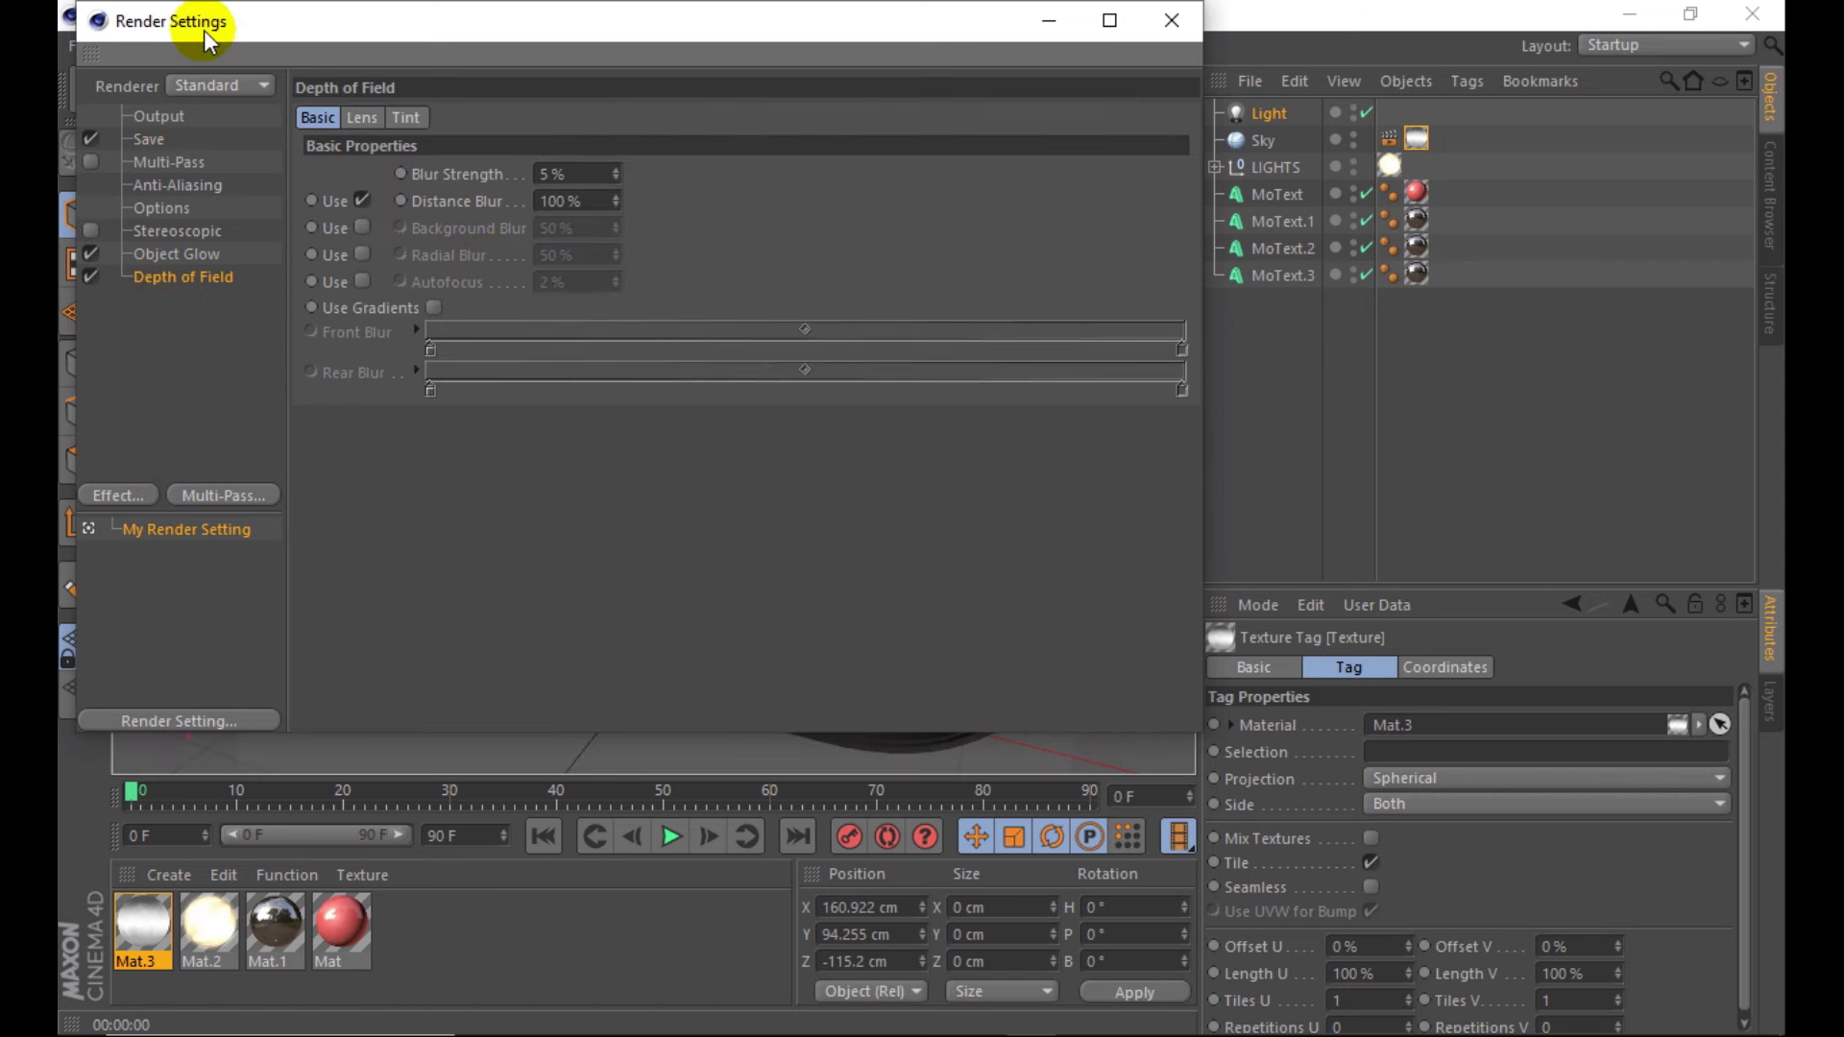
drag(204, 31, 365, 40)
click(106, 89)
- Add Global Illumination and set its Irradiance Cache record density to Low
click(314, 506)
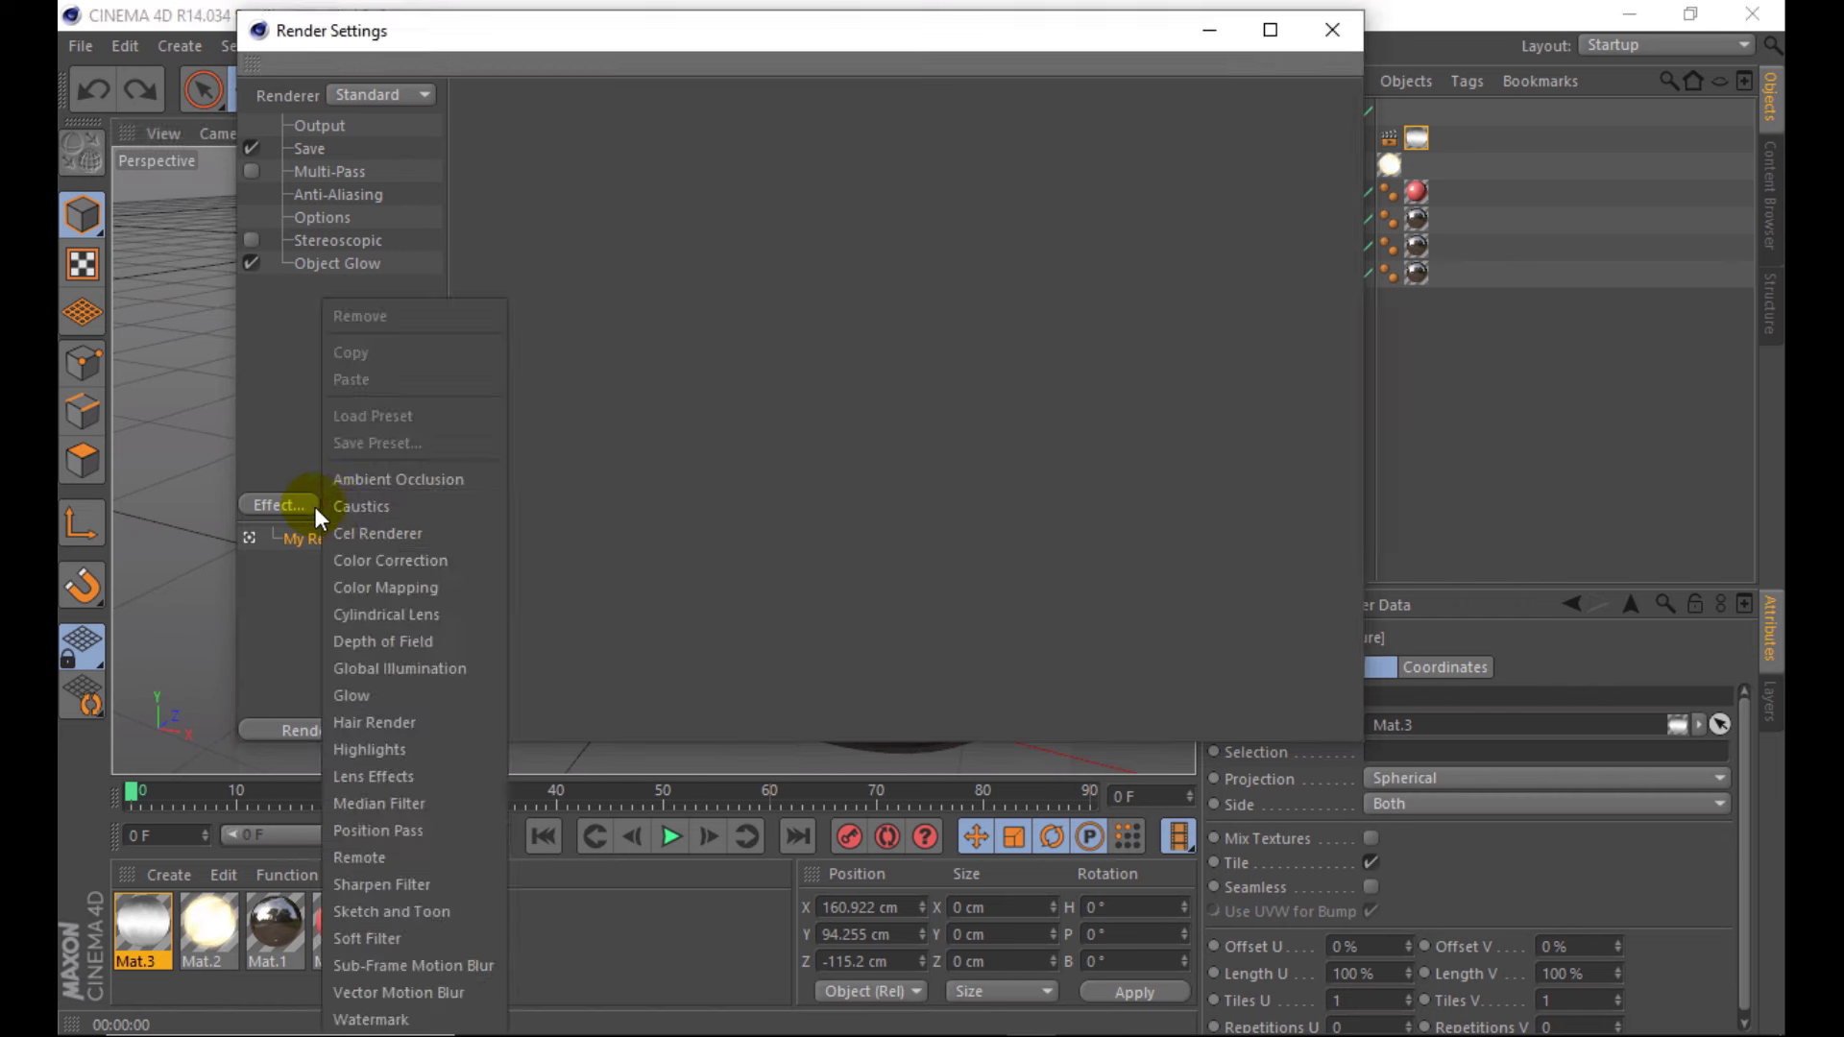
click(463, 669)
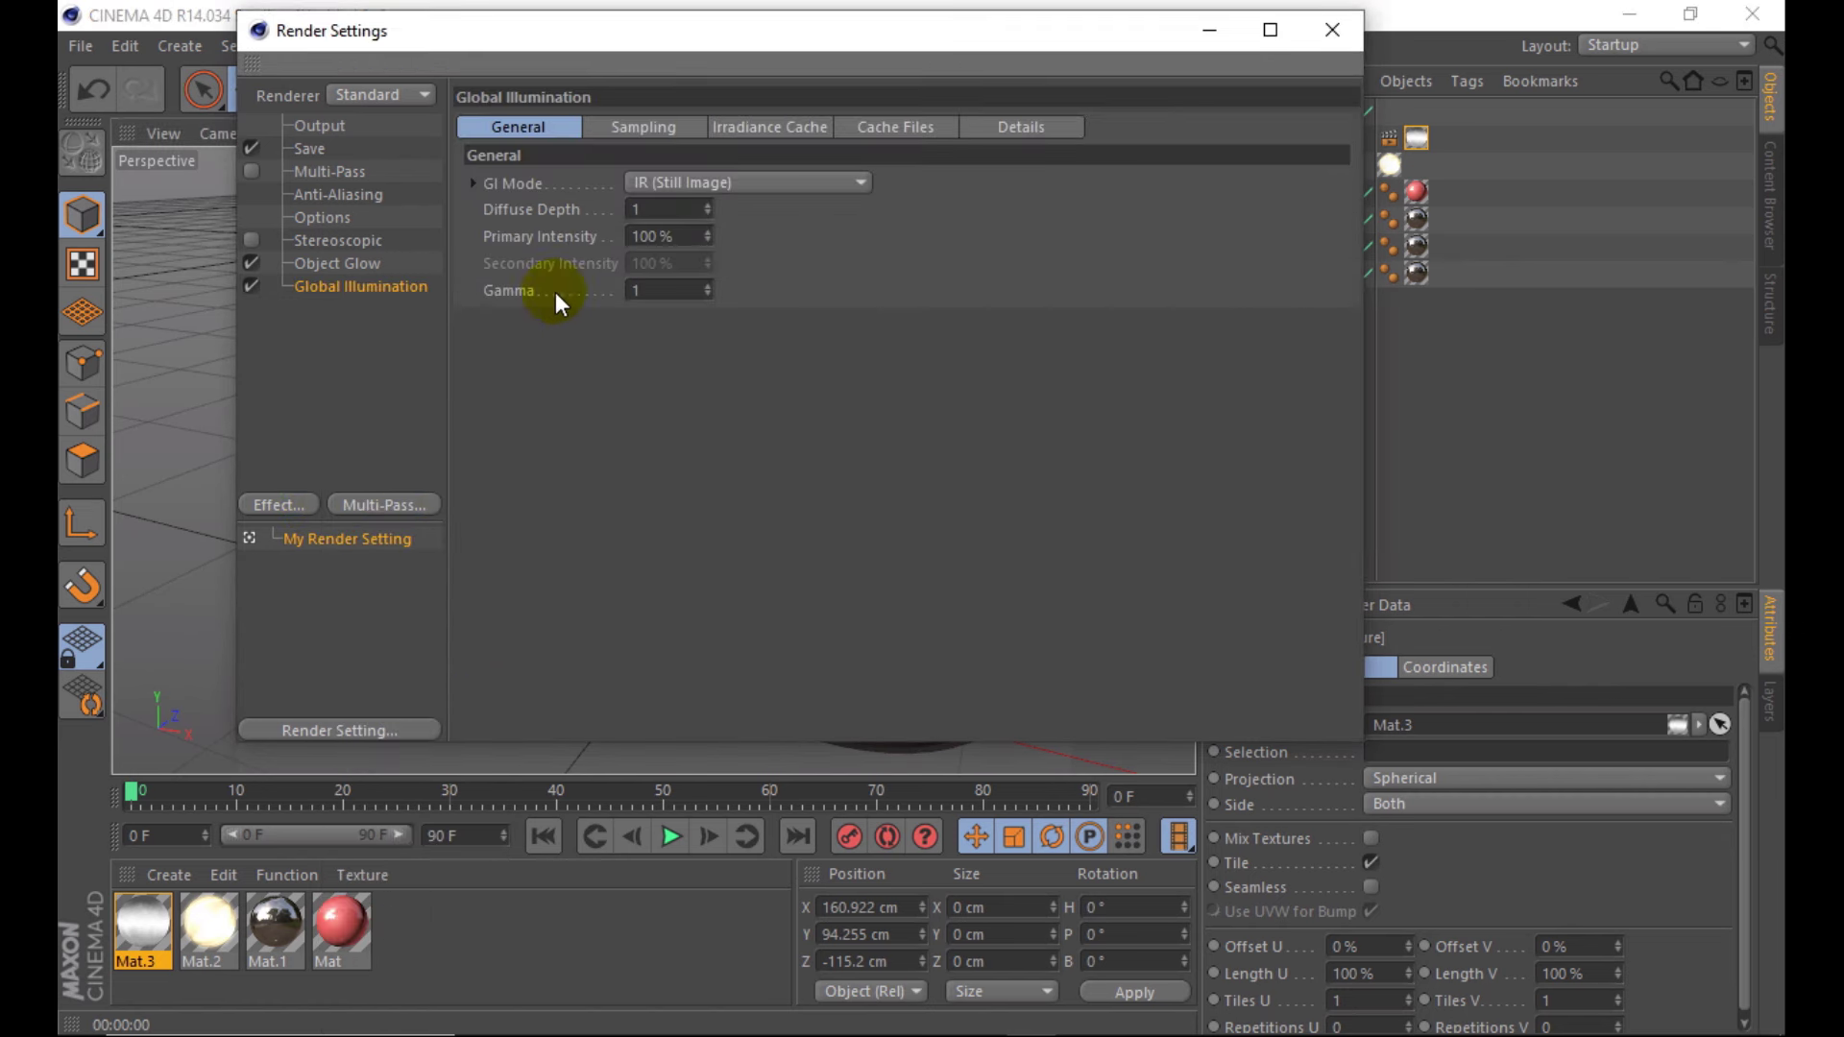
click(677, 135)
click(687, 182)
click(720, 181)
click(745, 127)
click(745, 182)
click(692, 289)
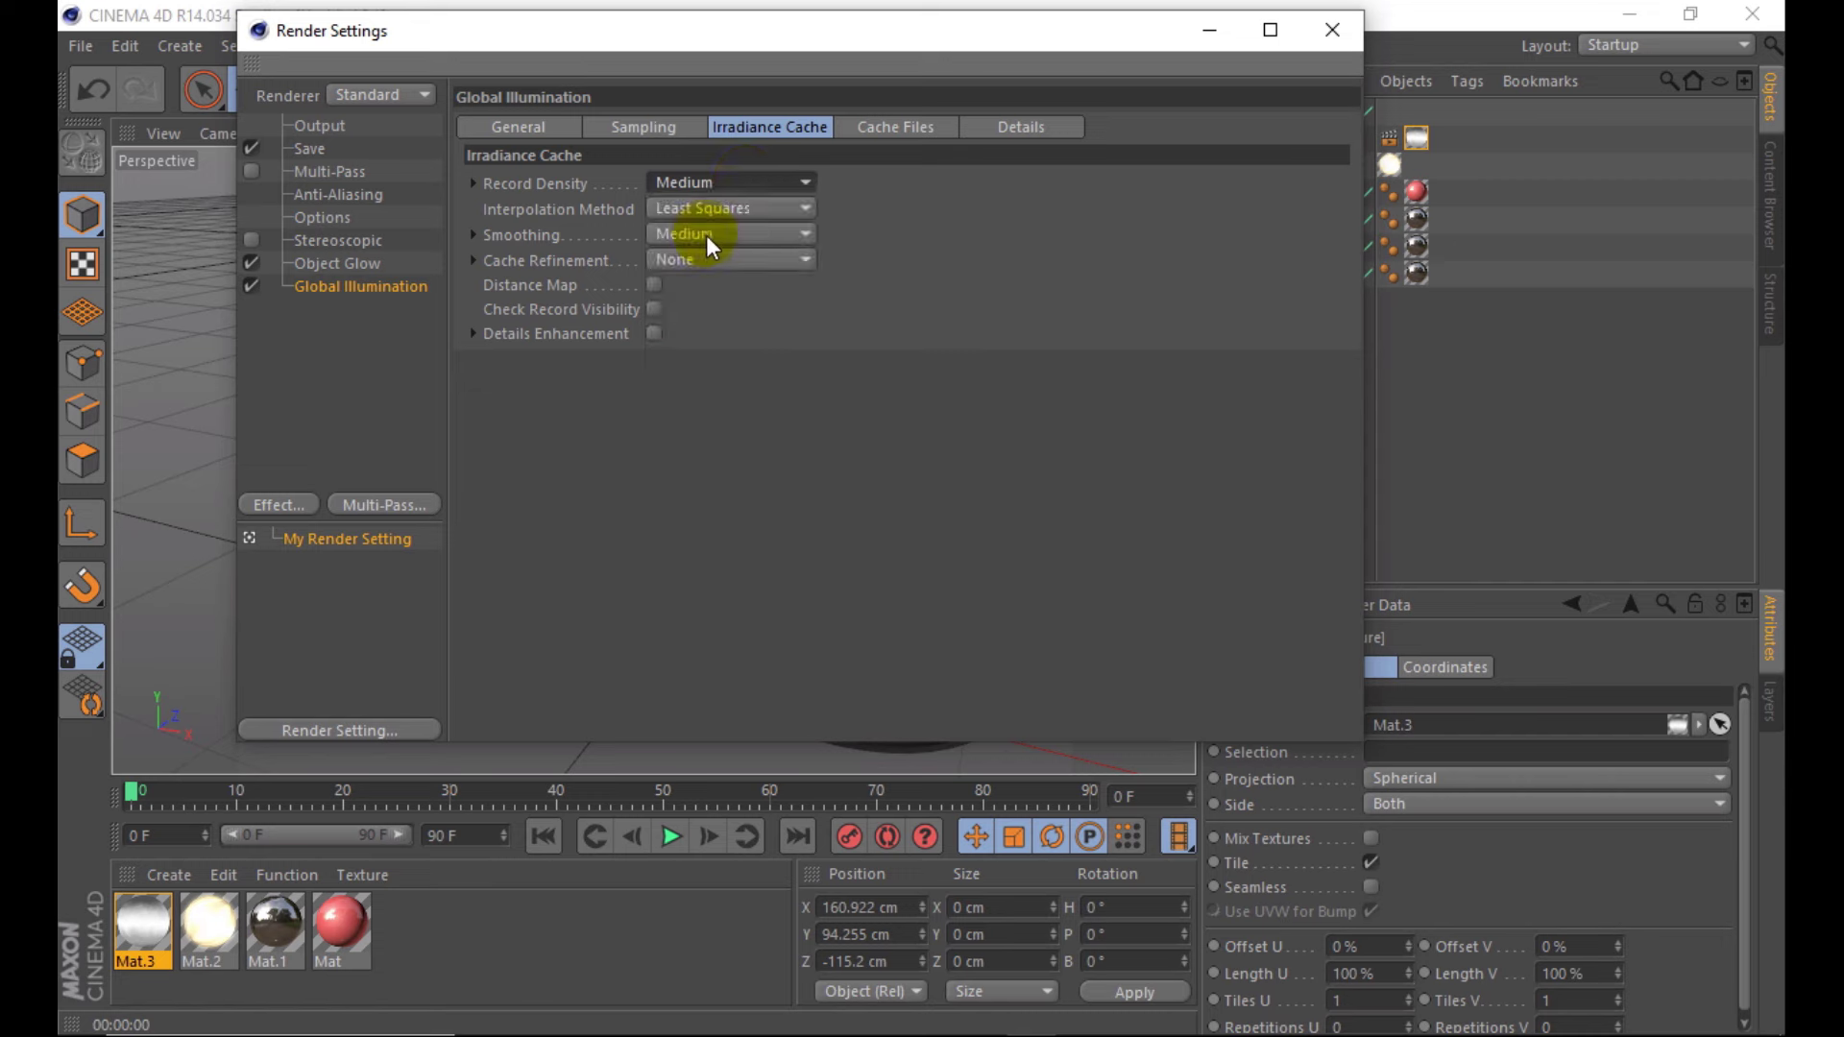
click(710, 182)
click(701, 259)
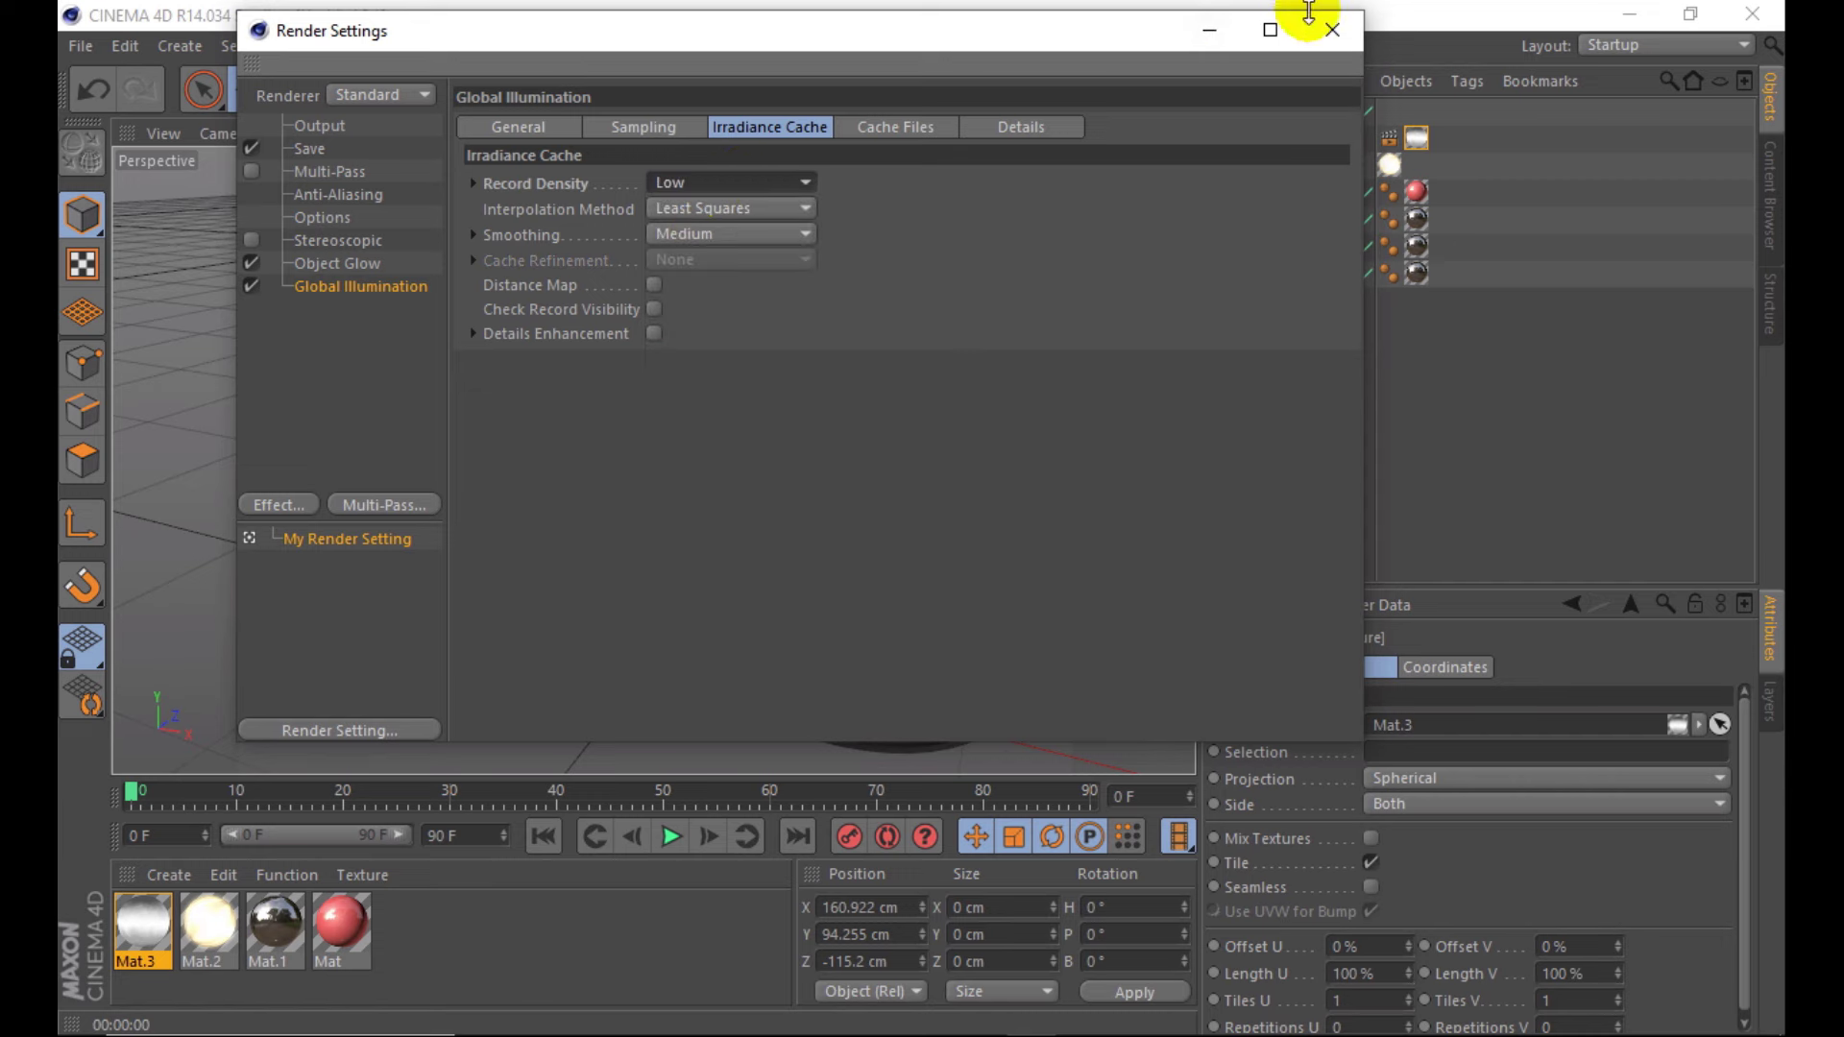
- Render the view with Global Illumination enabled
click(1330, 29)
click(659, 87)
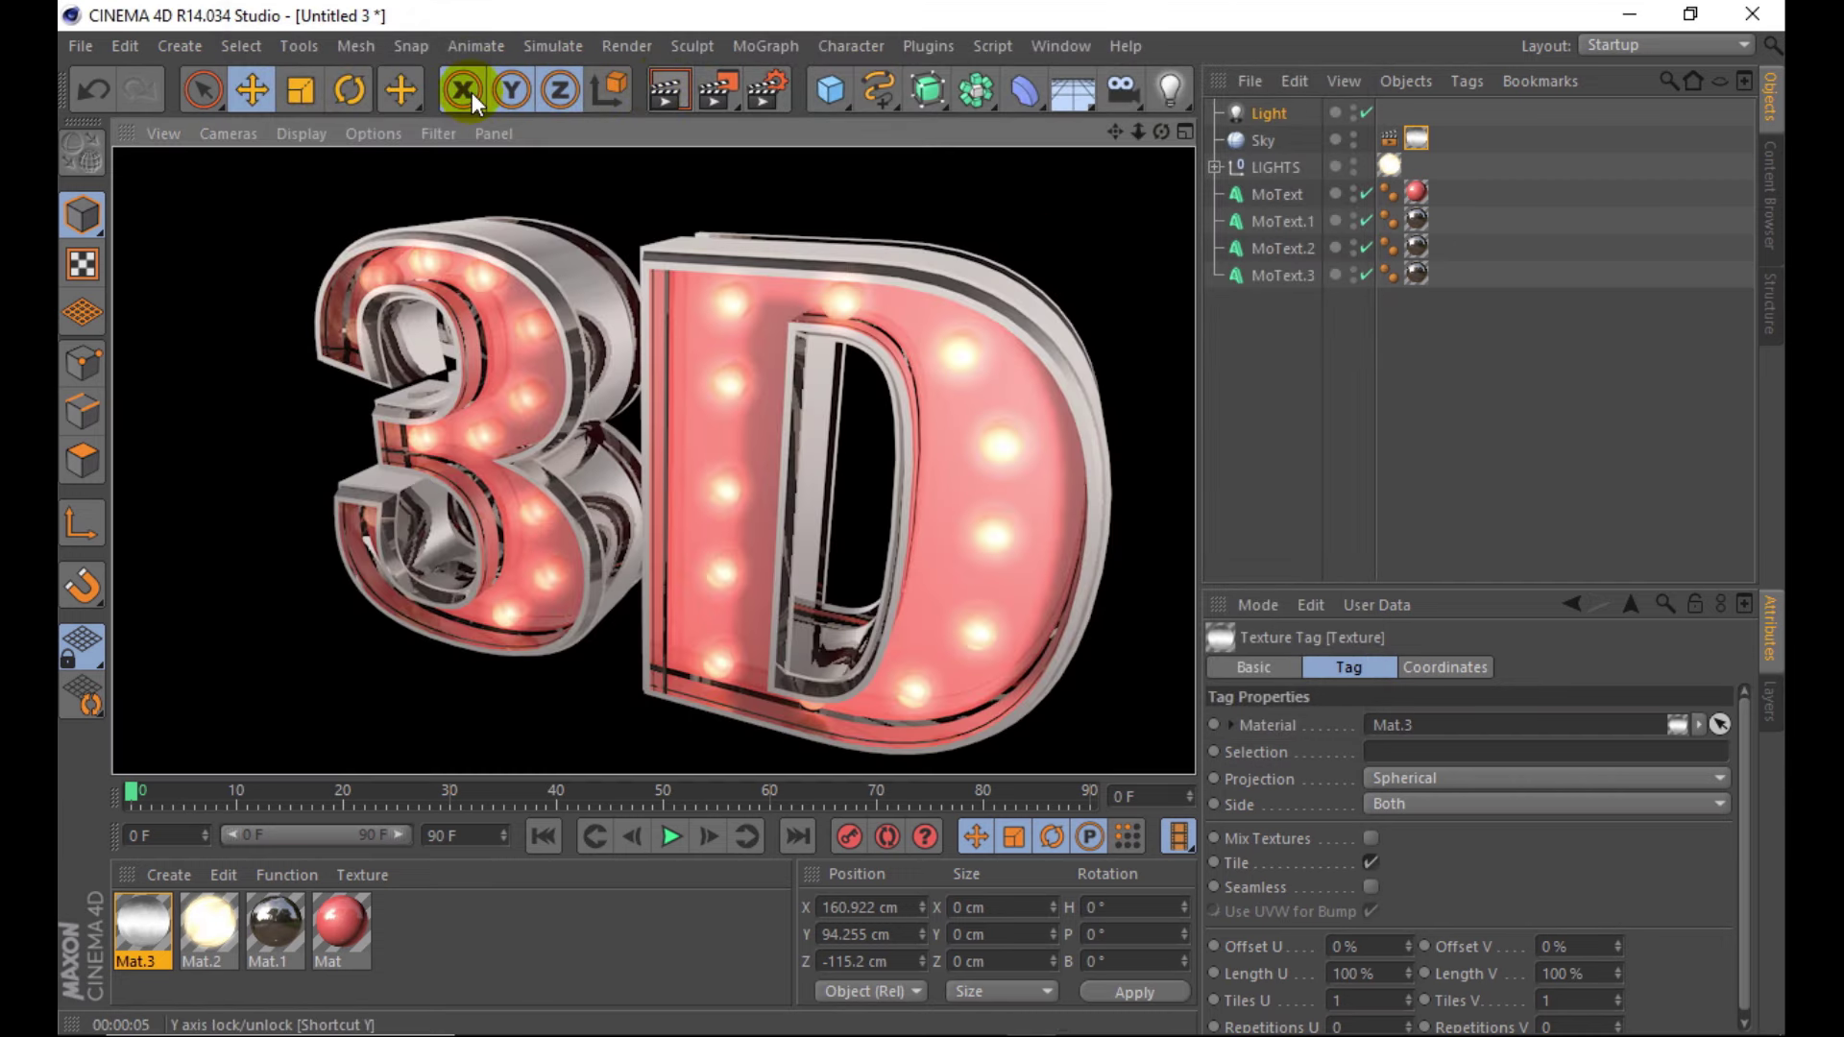
double_click(274, 922)
- Turn off Mat.1's specular highlight, trying Metal then Plastic specular modes first
click(509, 710)
click(834, 634)
click(824, 661)
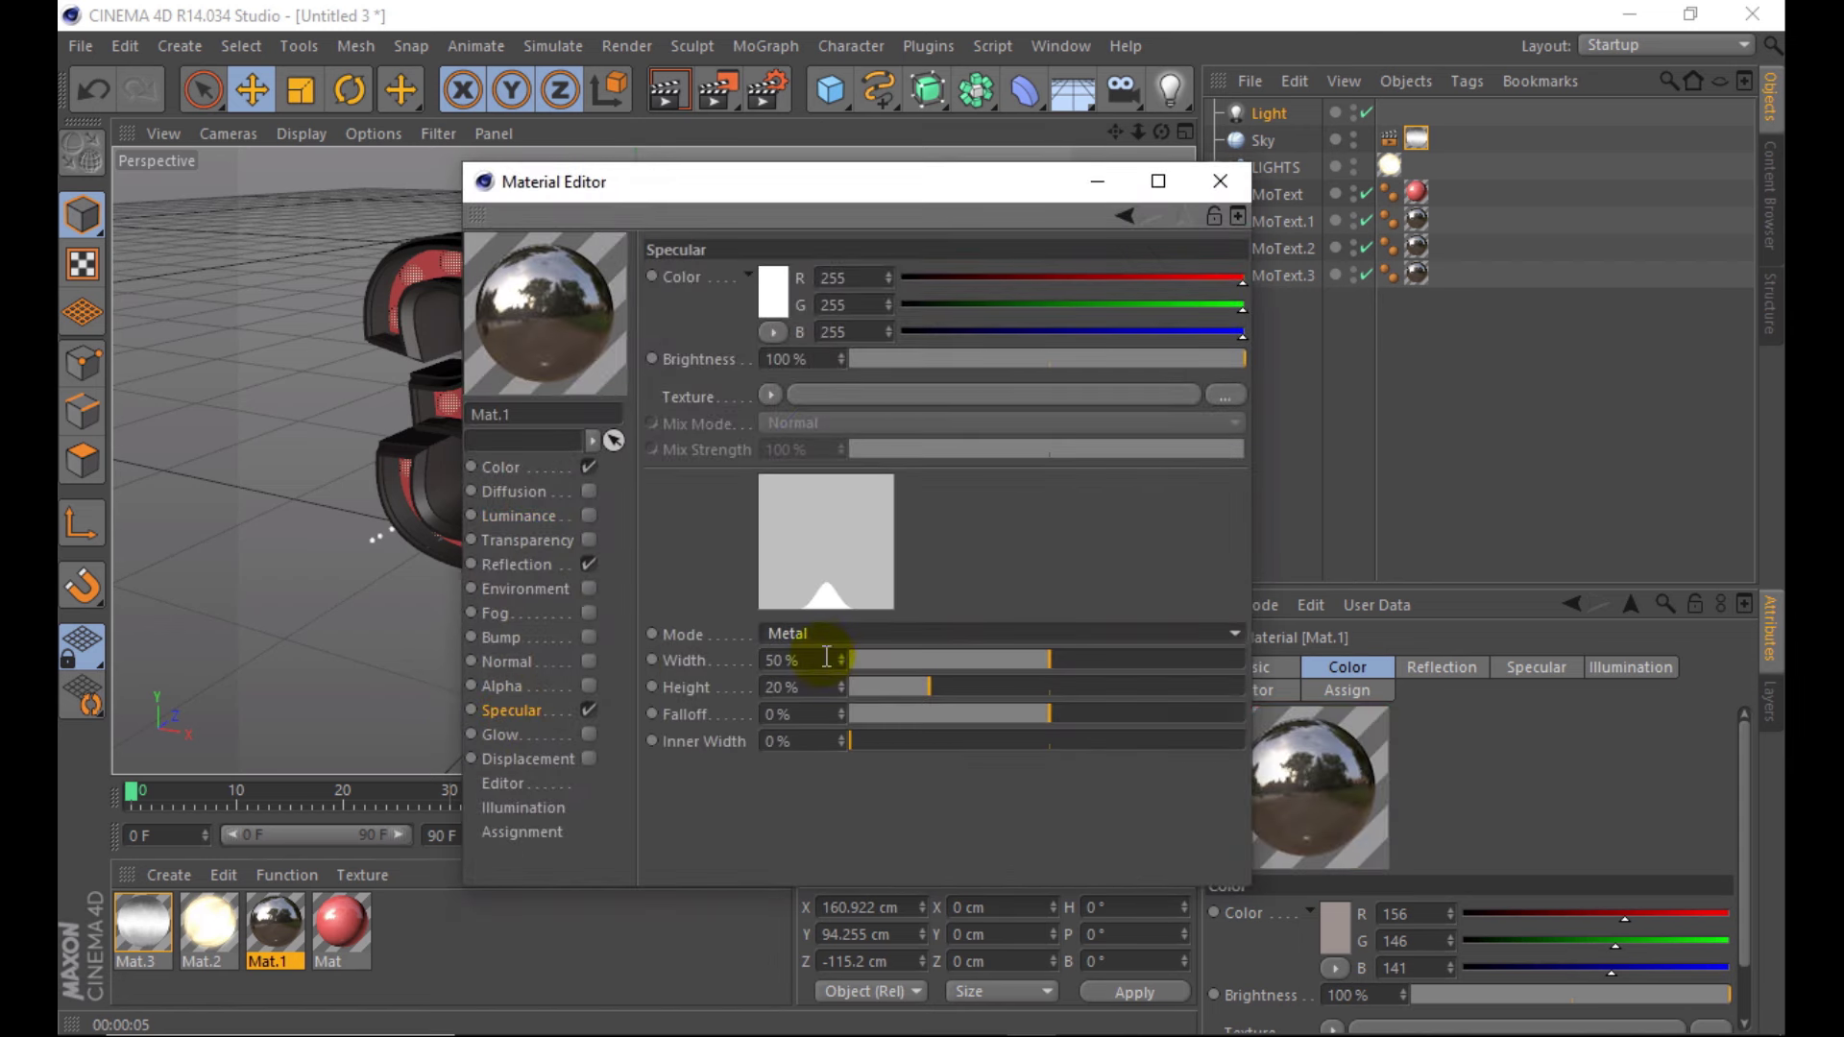
click(824, 618)
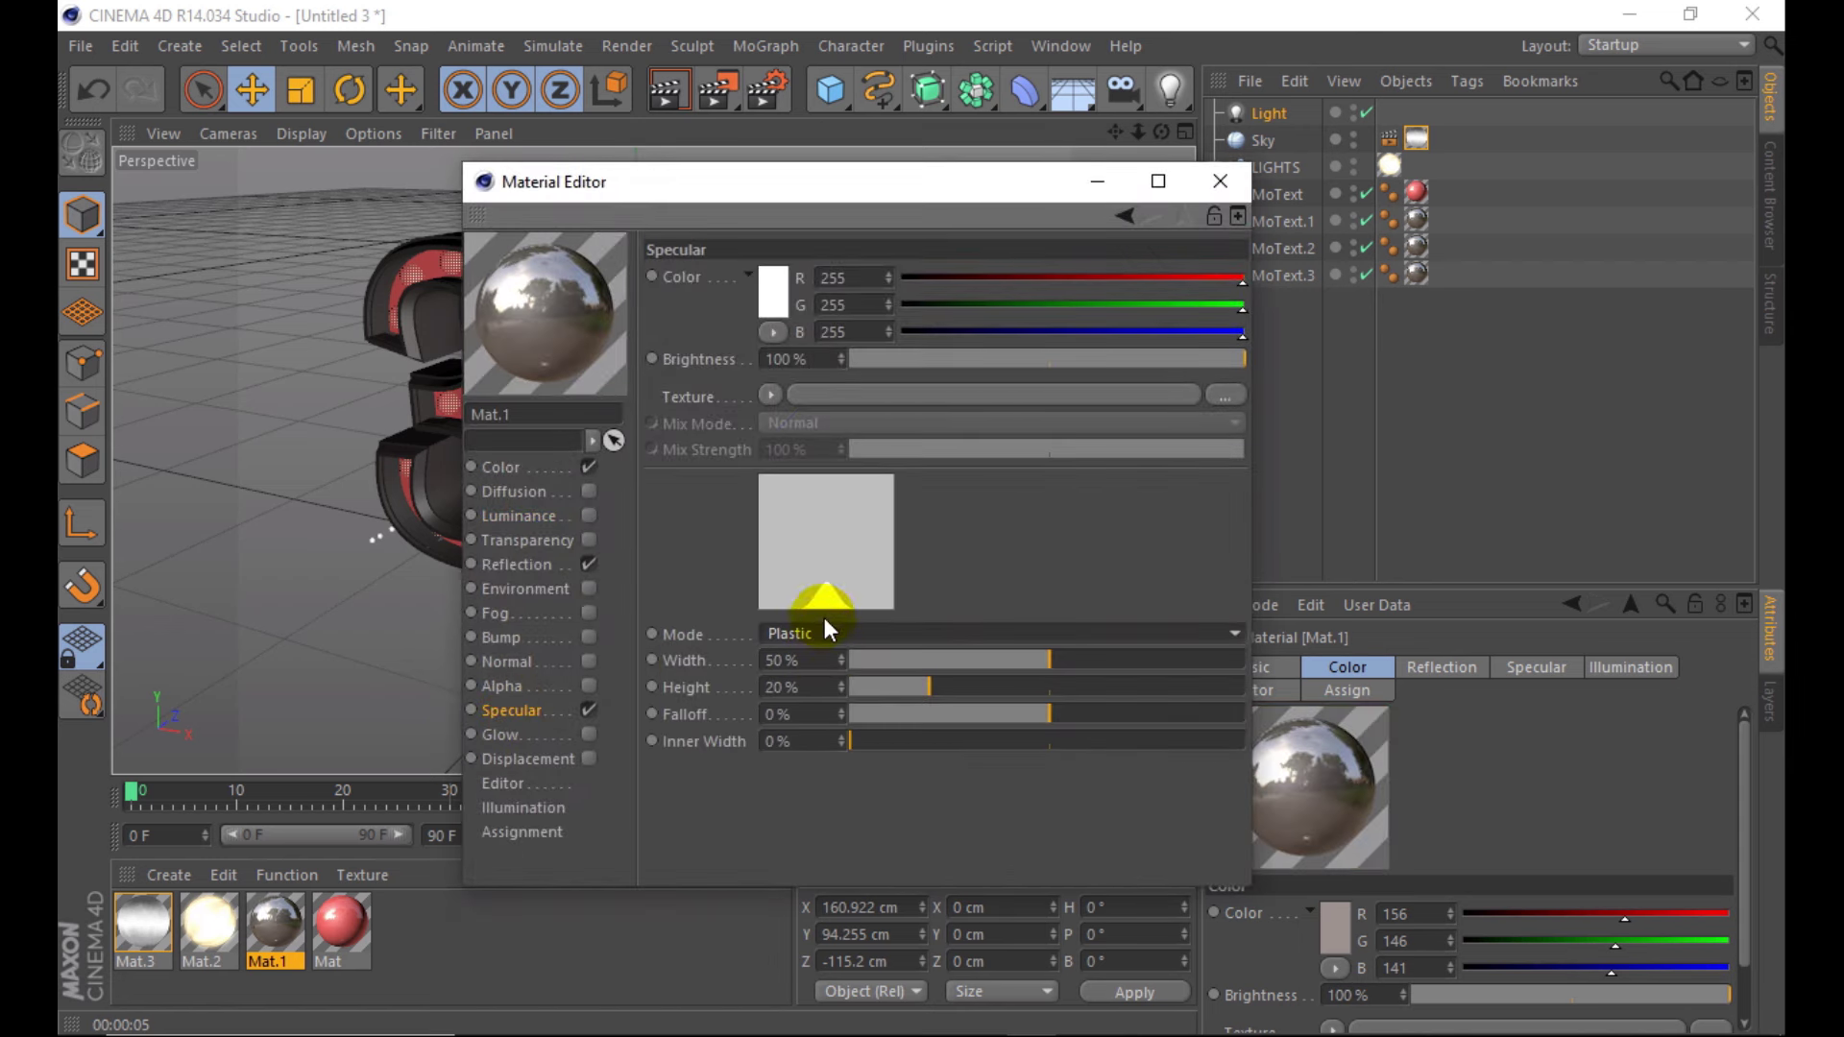
click(600, 706)
click(918, 359)
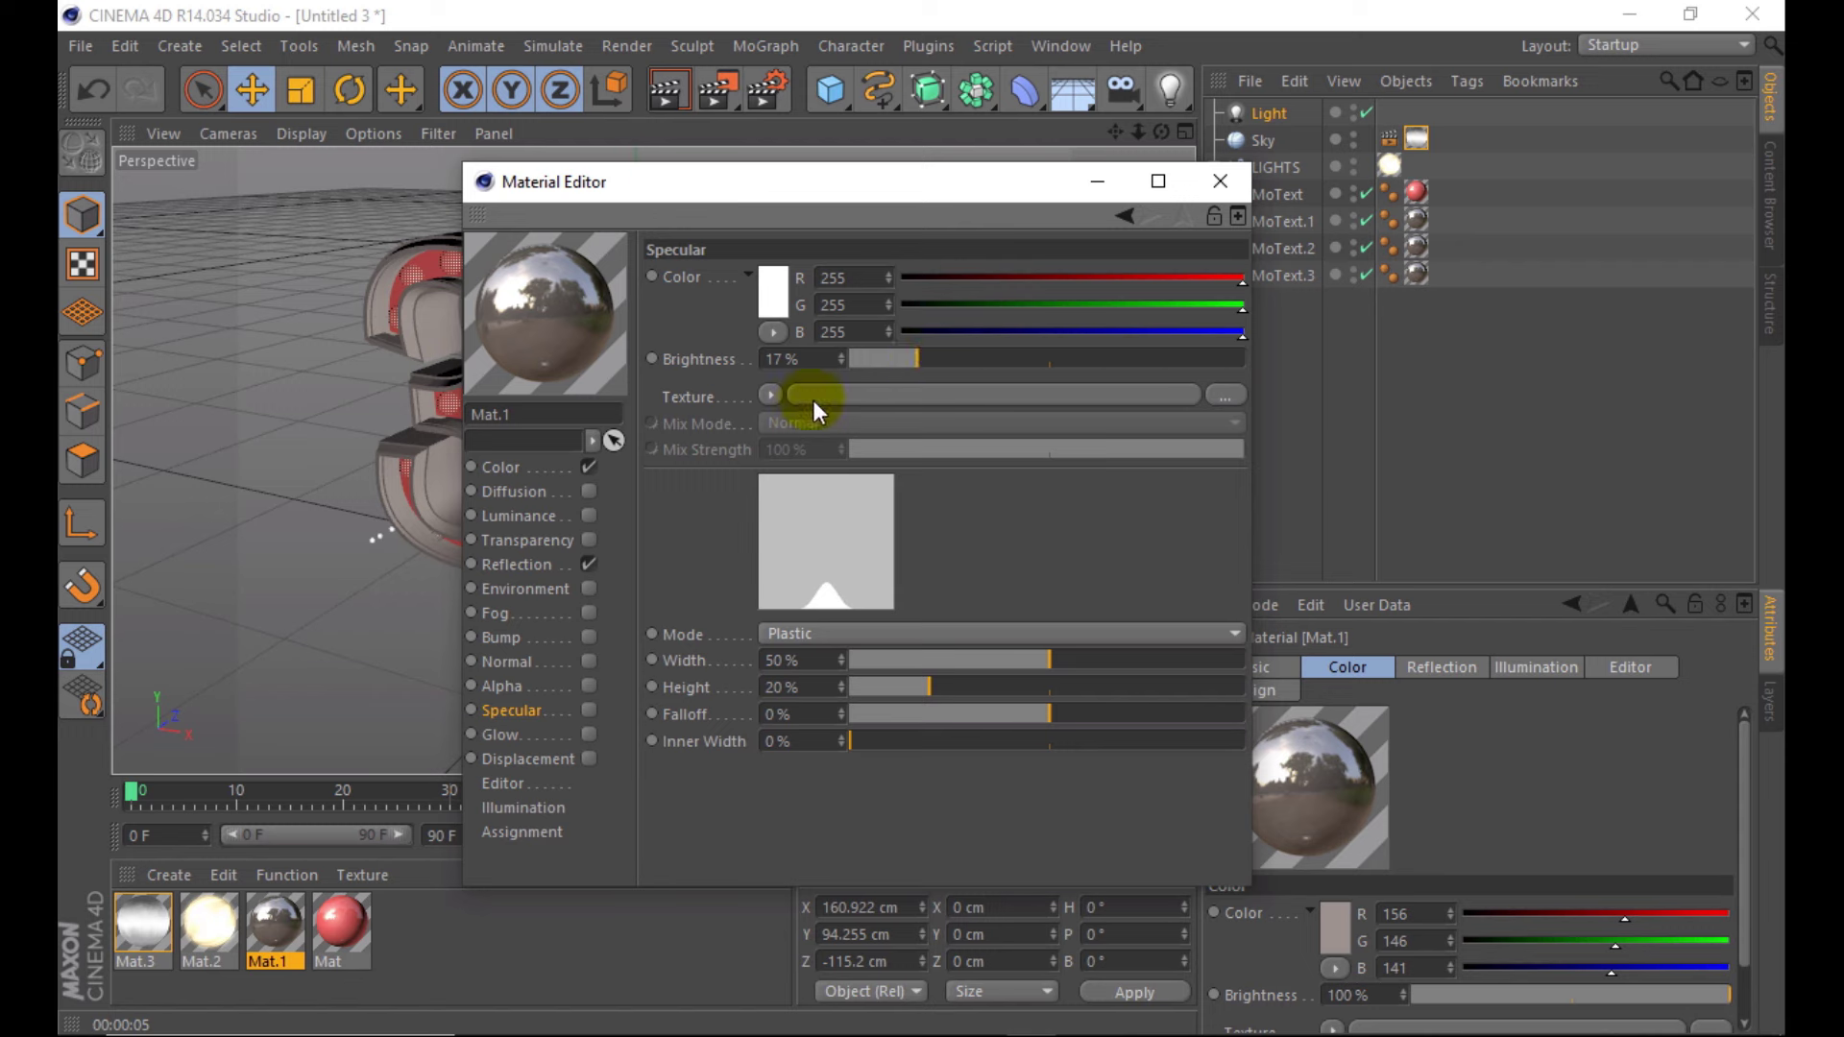
click(92, 88)
- Lower Mat.1's reflection brightness to 44% and render to check the result
click(519, 565)
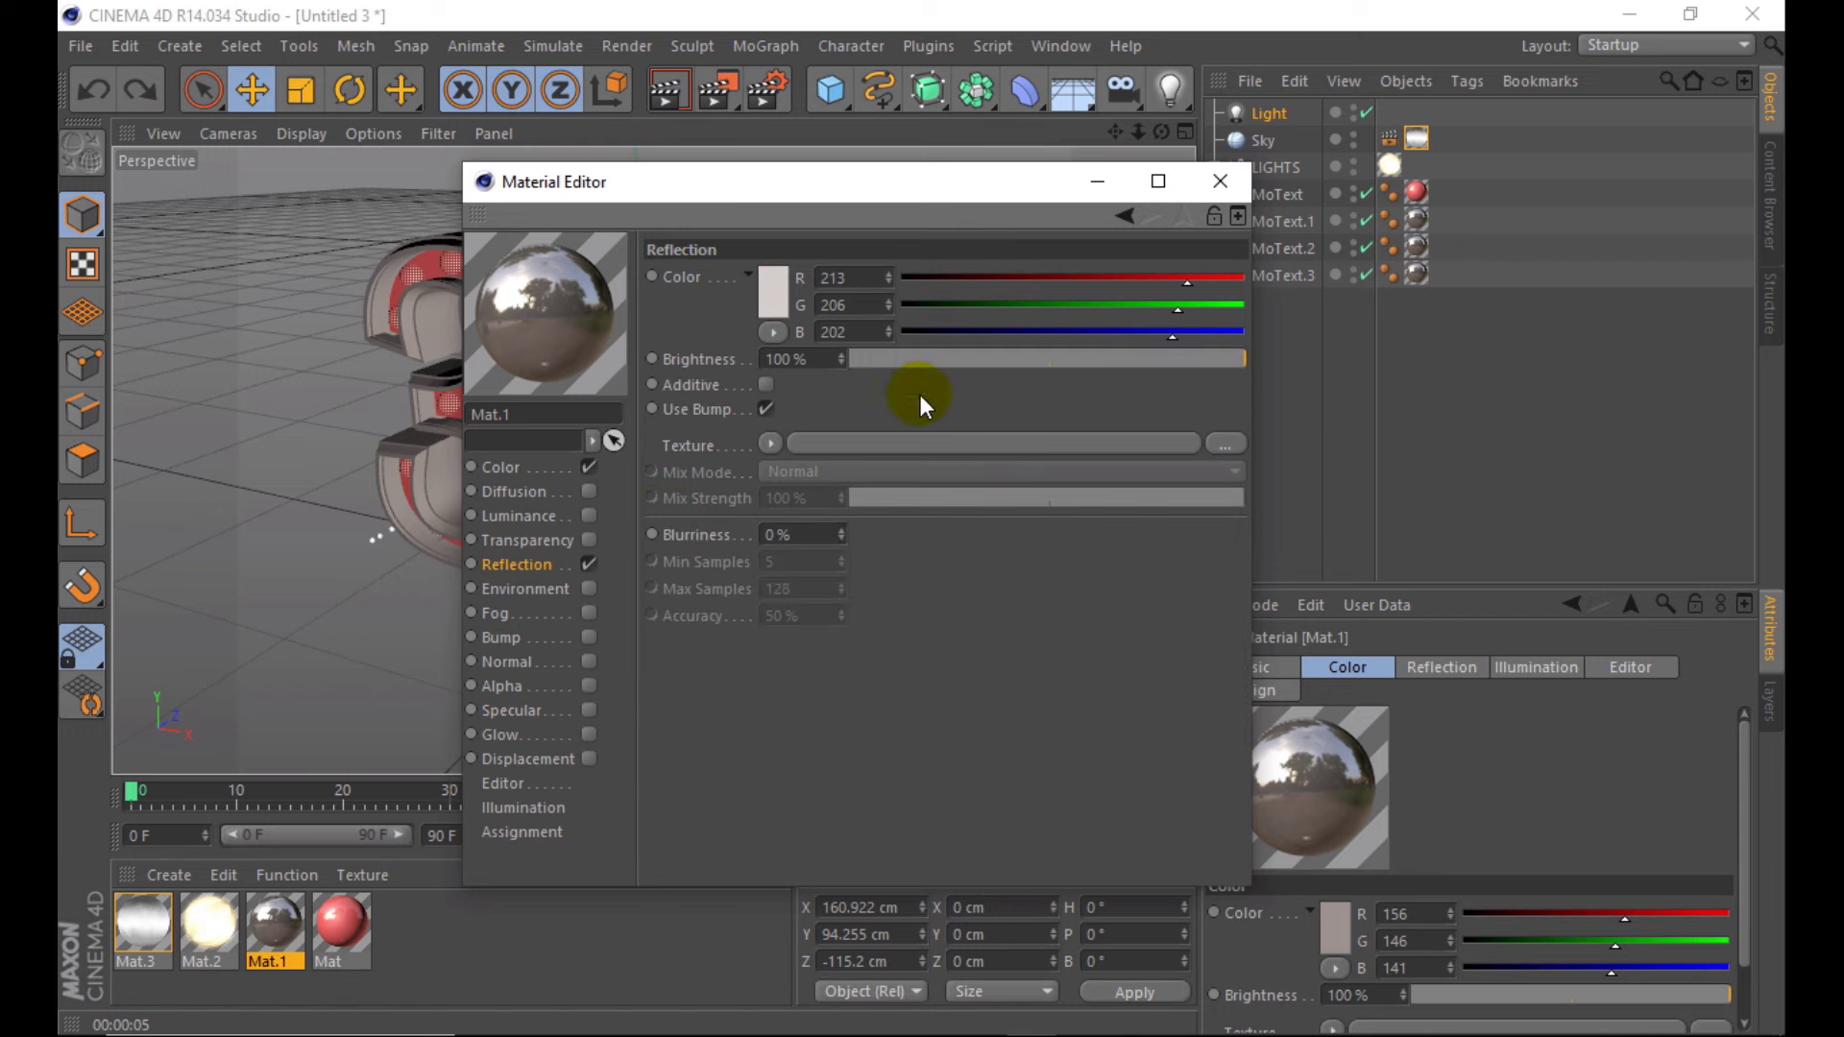
click(1023, 358)
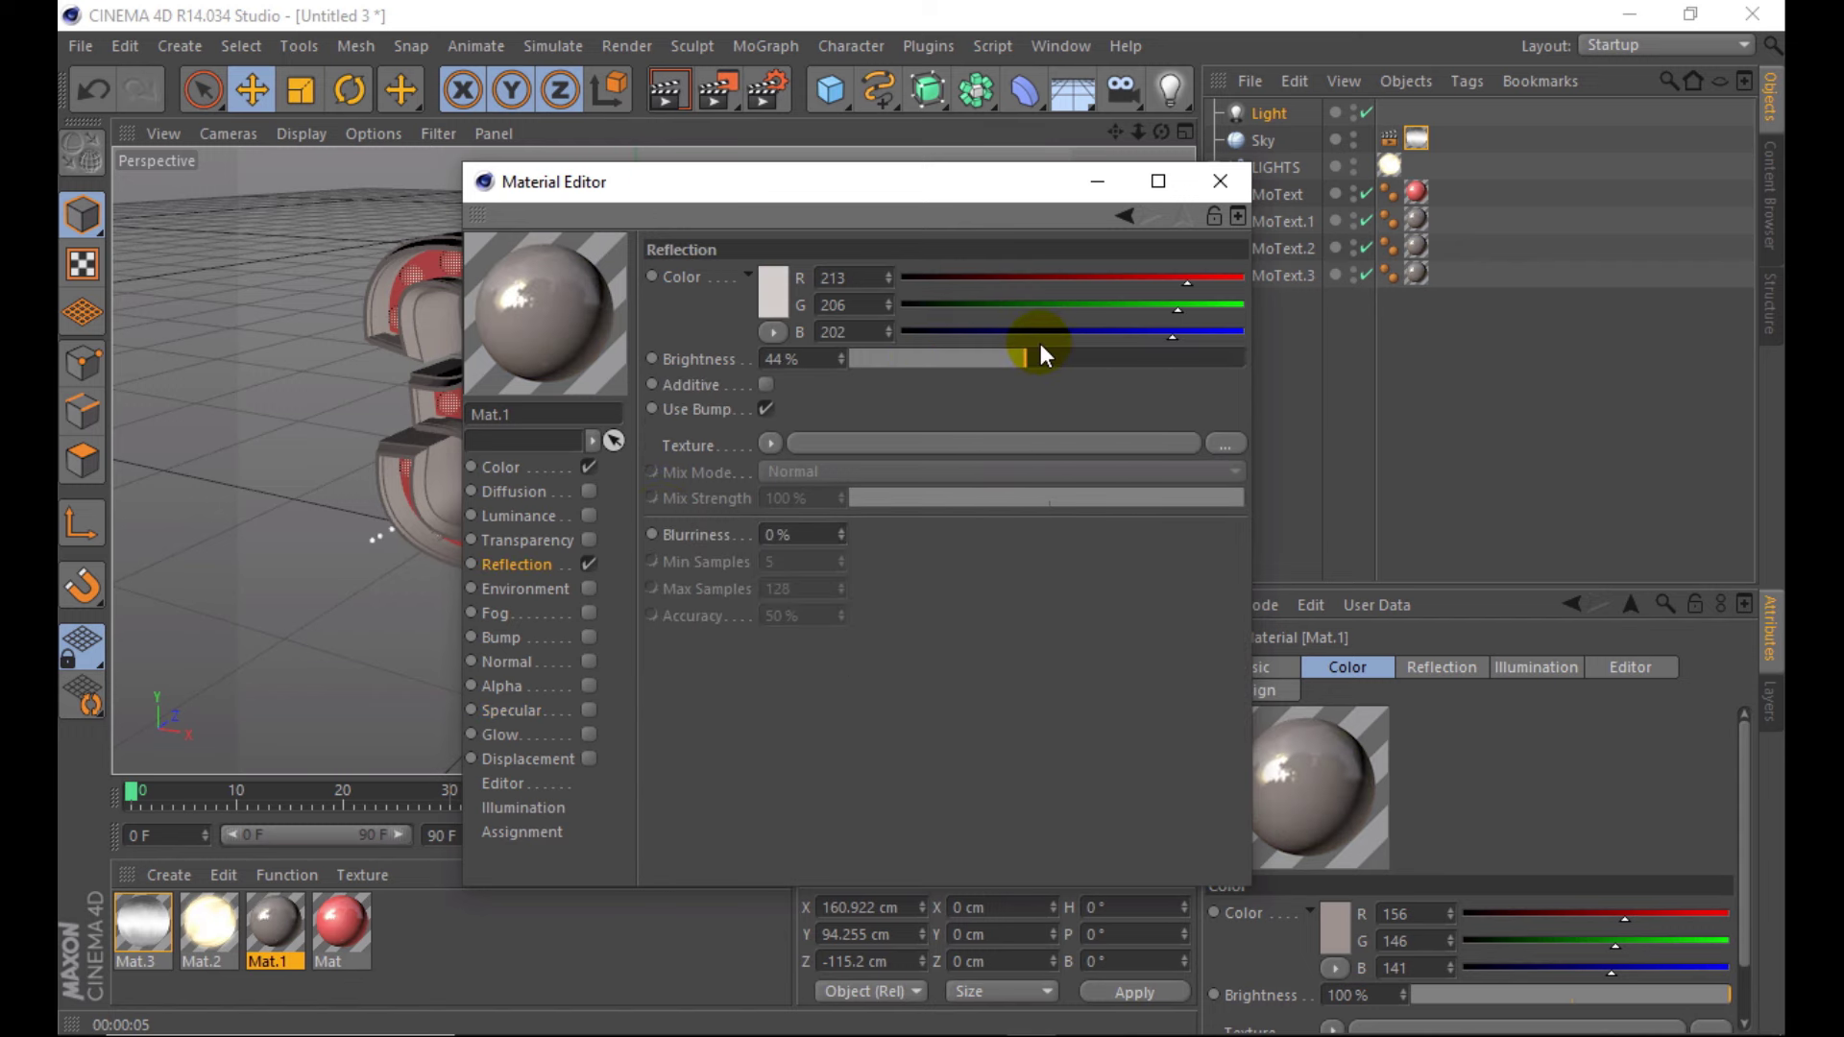
click(1220, 181)
click(659, 88)
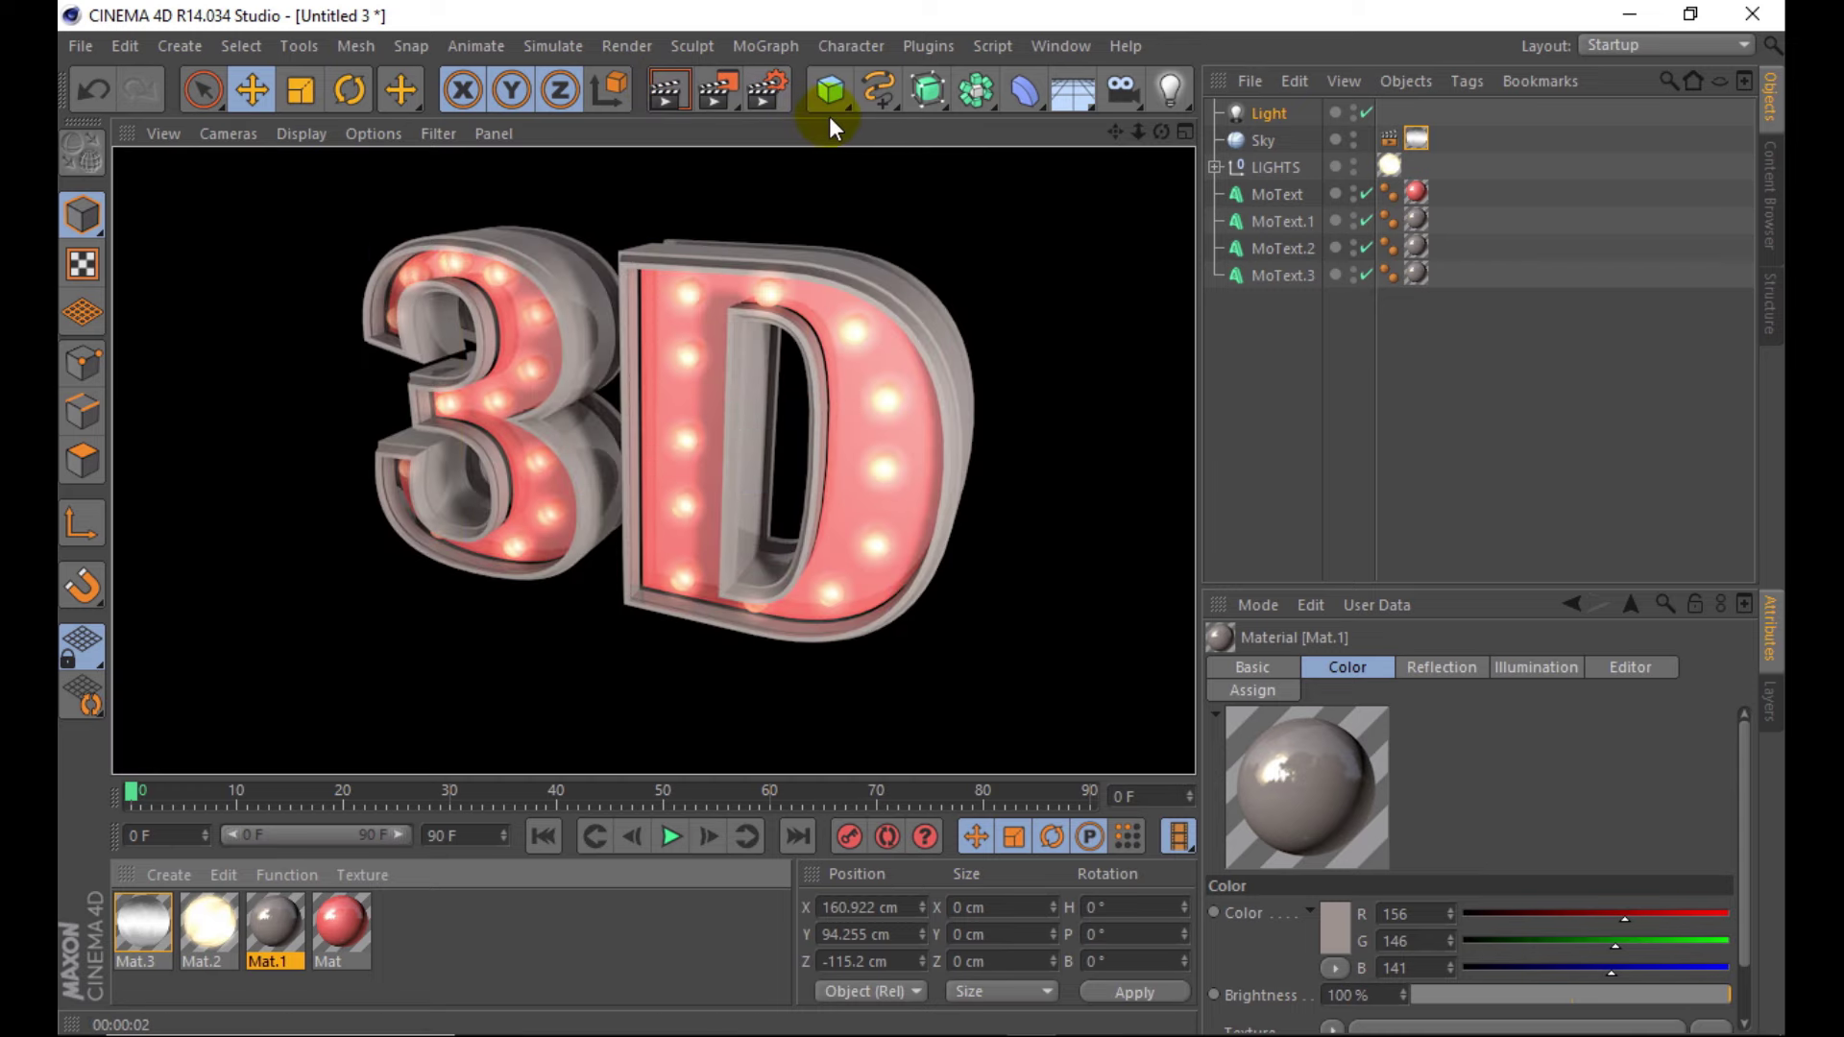
click(766, 89)
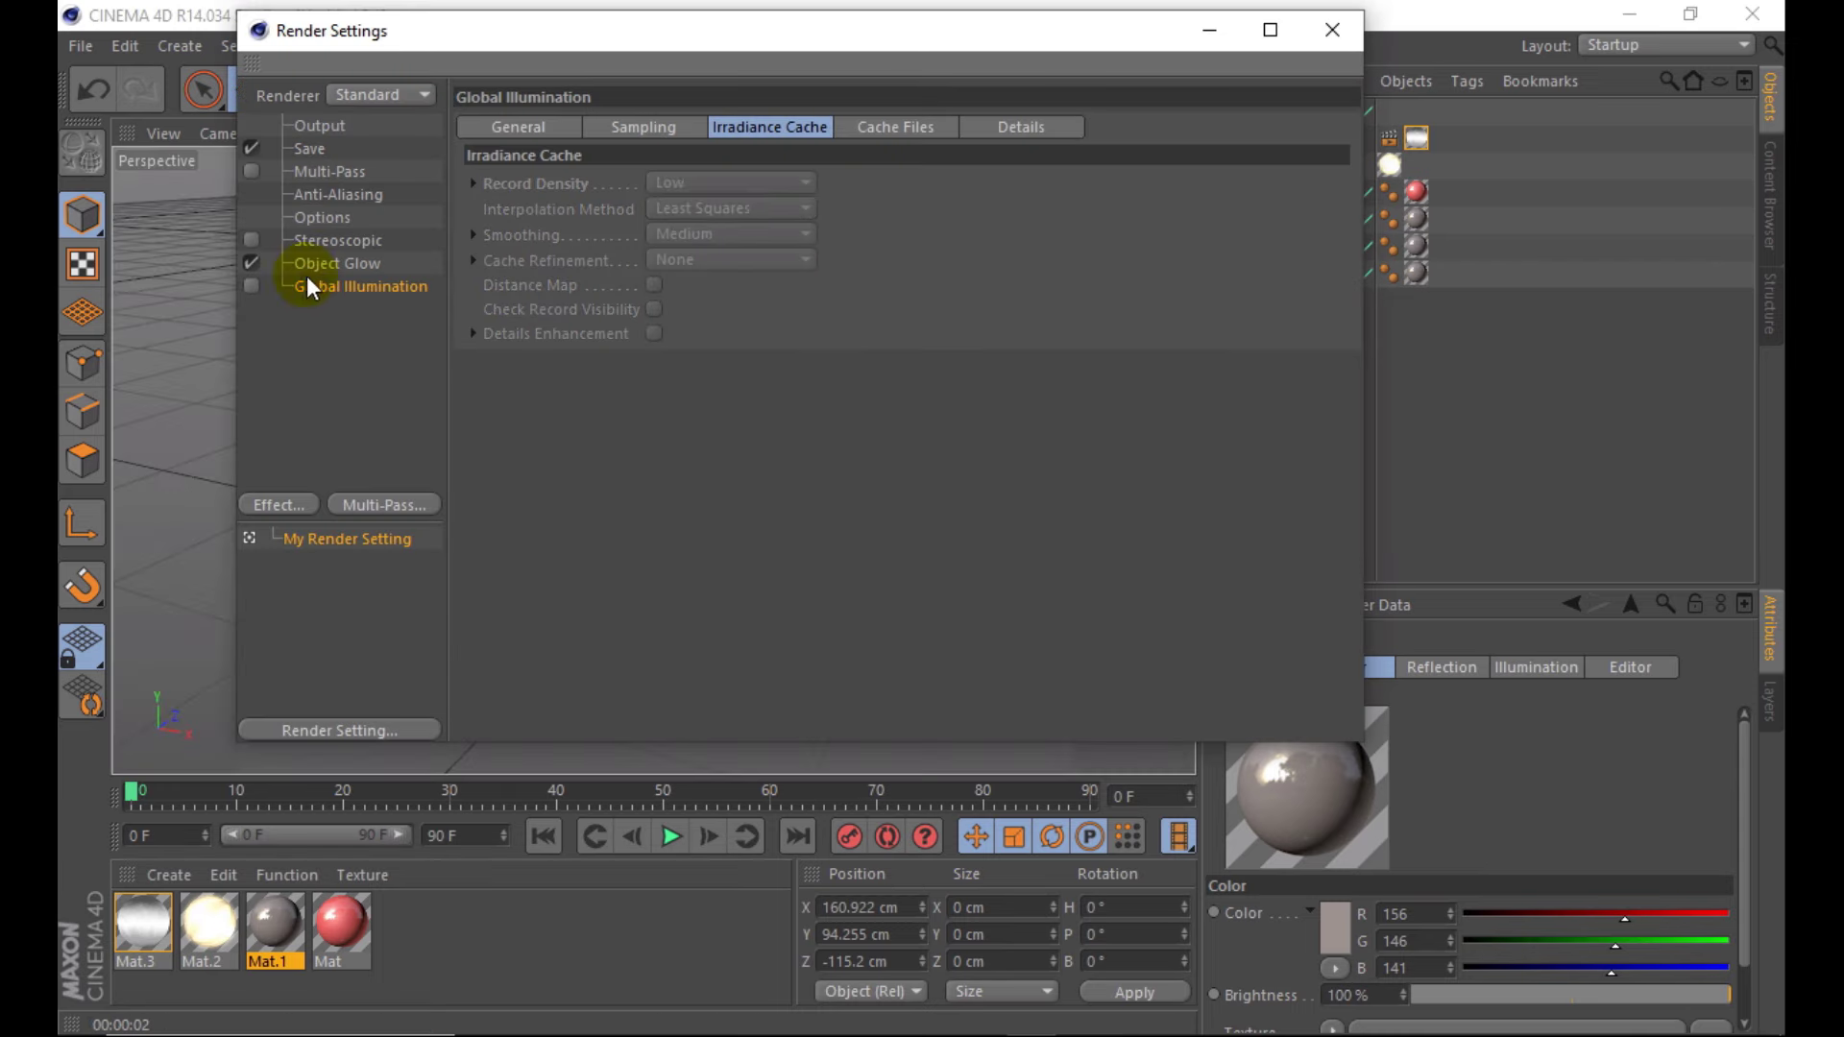
click(1332, 30)
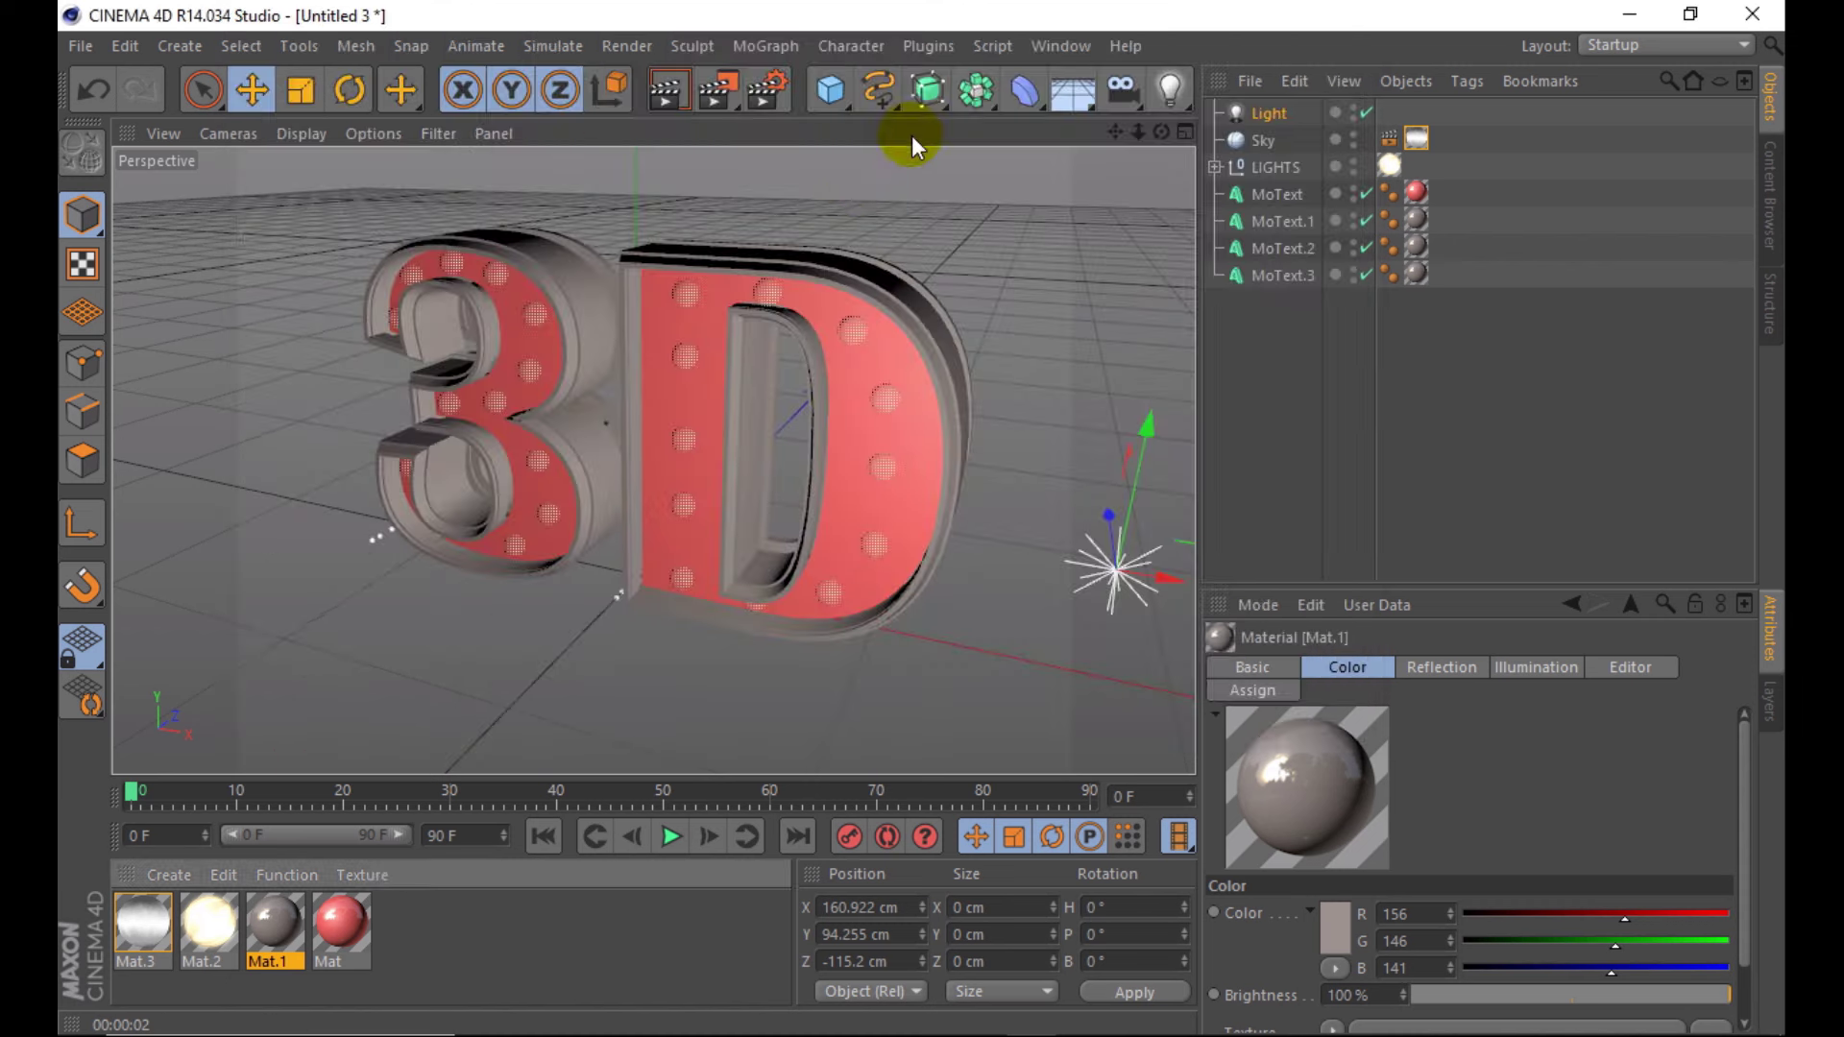
click(740, 254)
- Switch the Sky texture tag's projection from Spherical to Flat and re-render
click(665, 88)
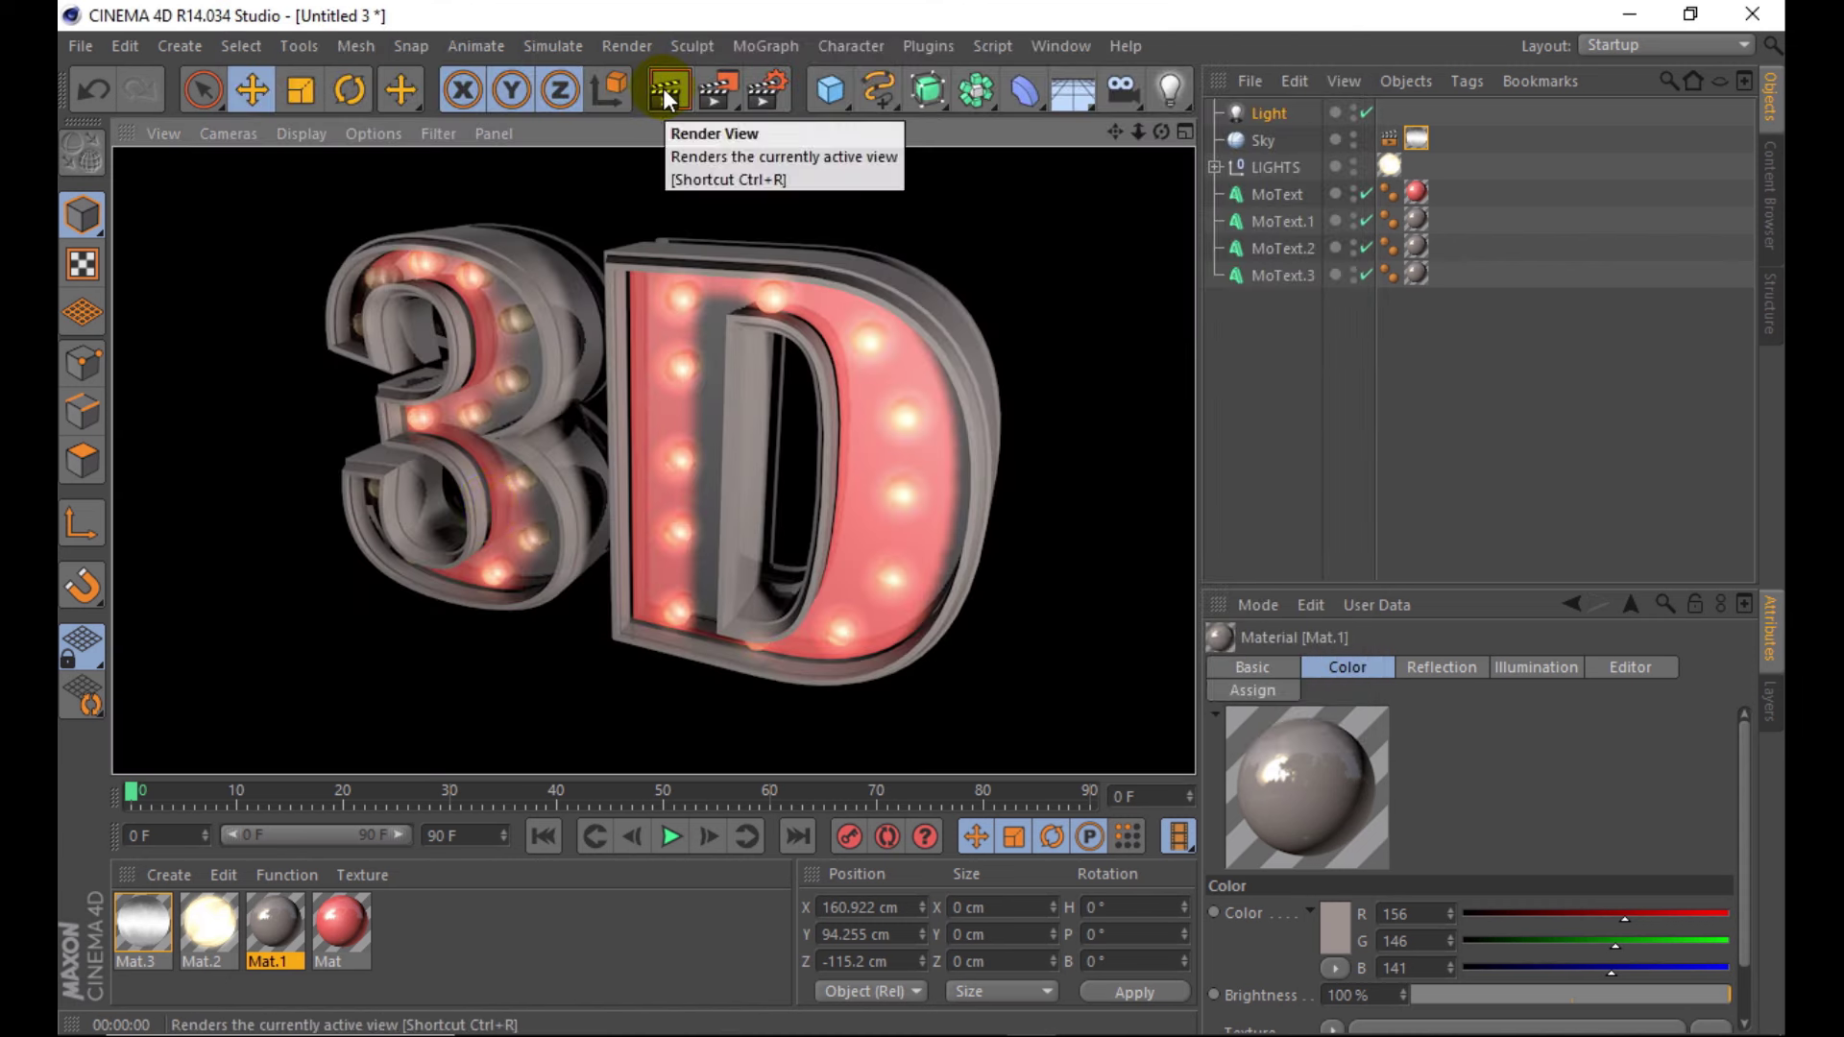
click(1416, 138)
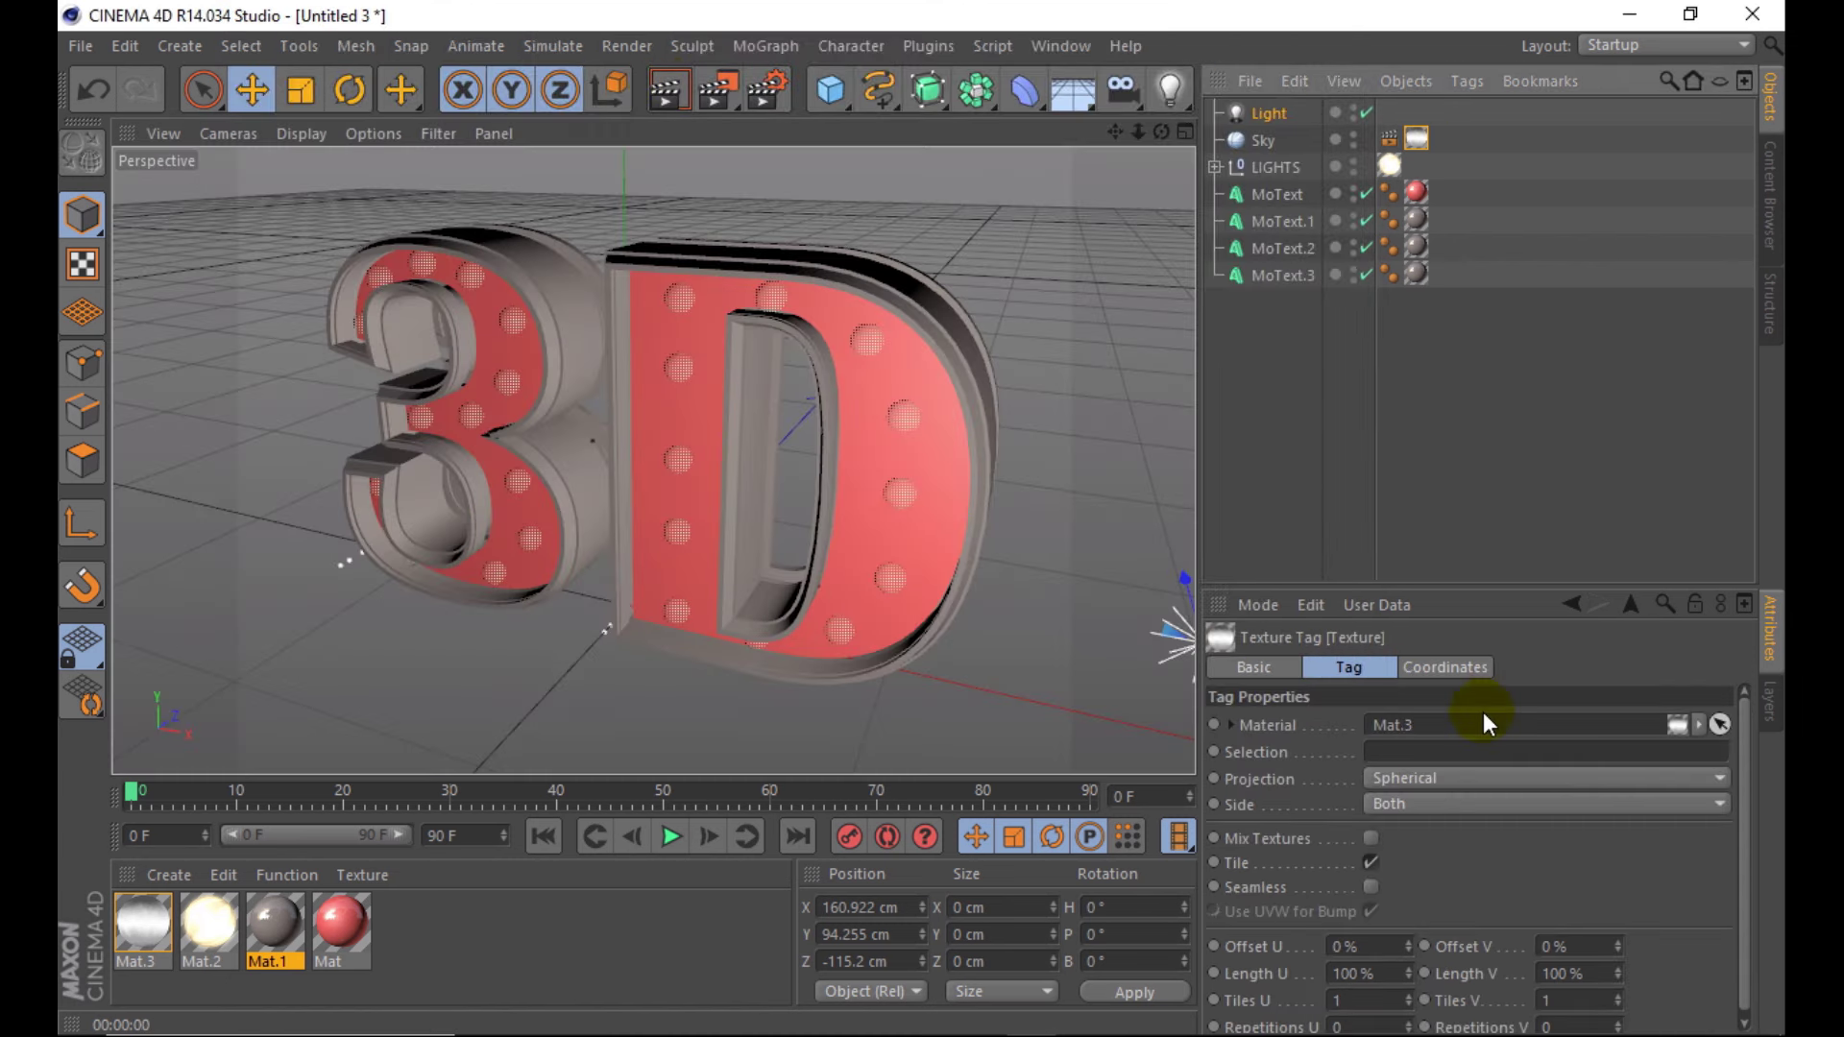
click(1468, 776)
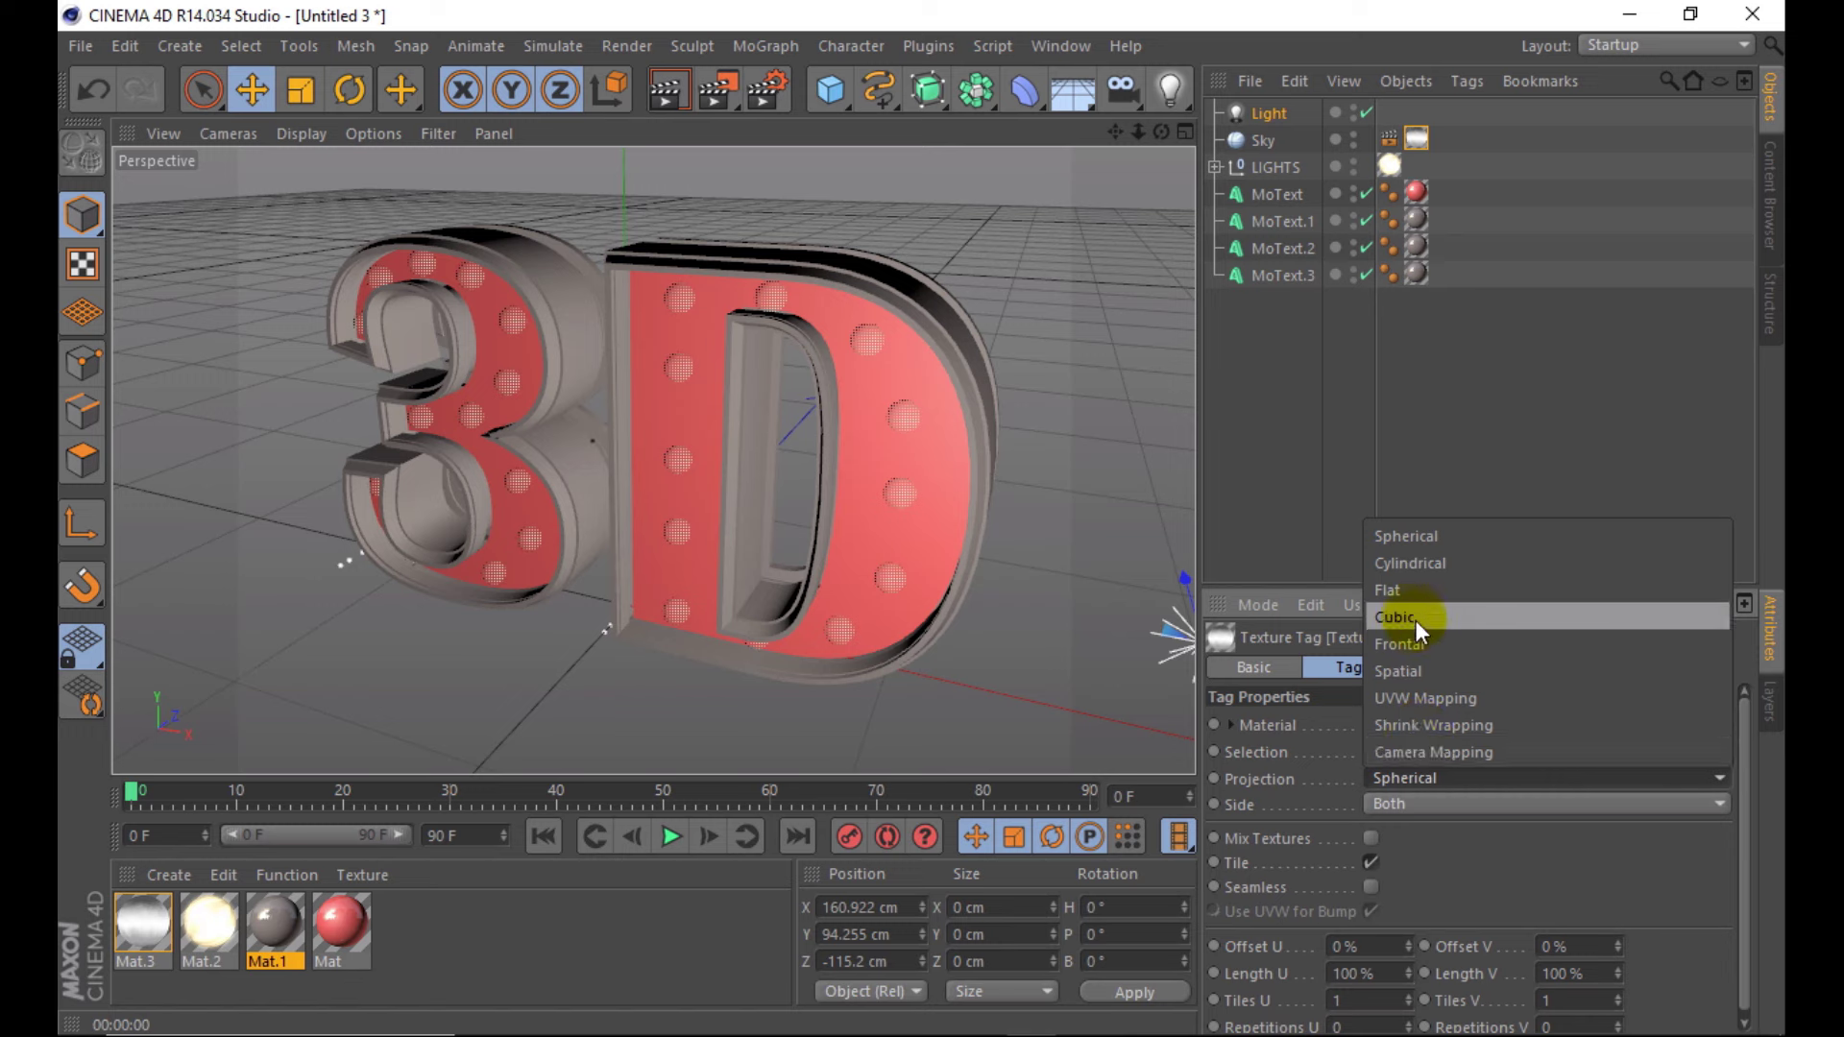
click(1414, 589)
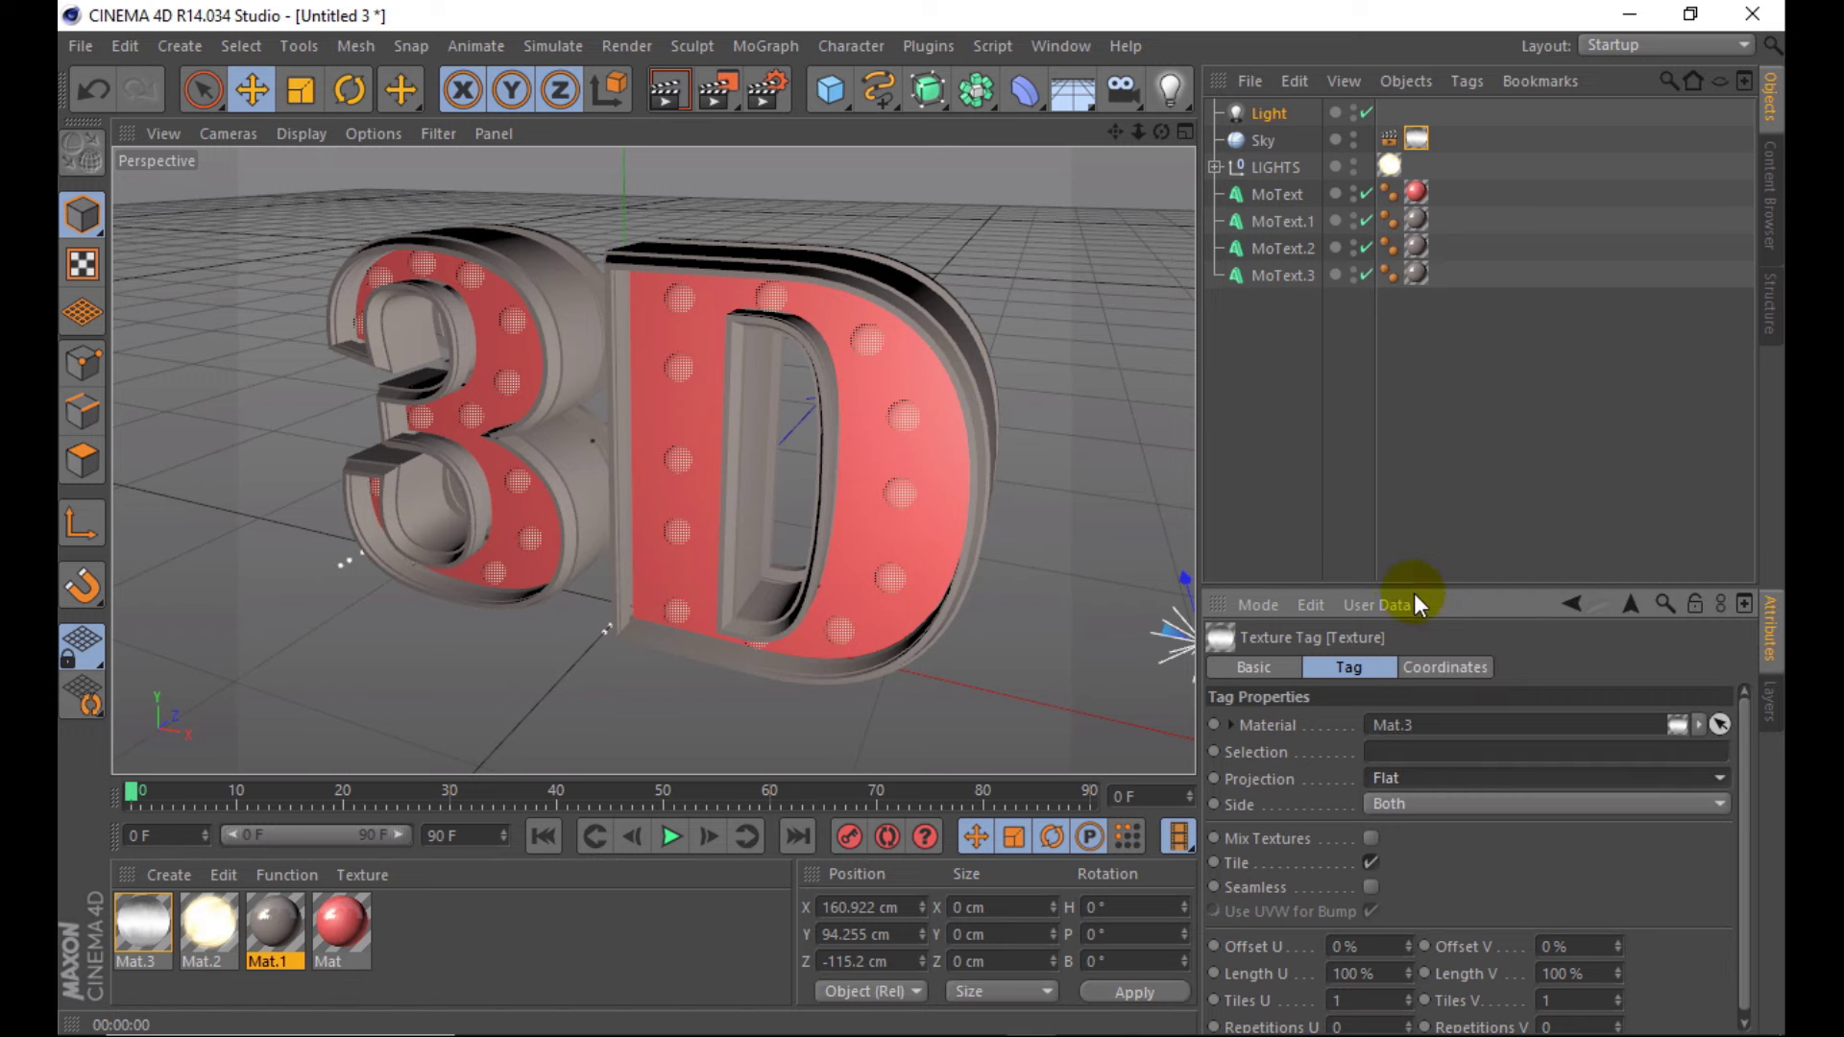
click(668, 96)
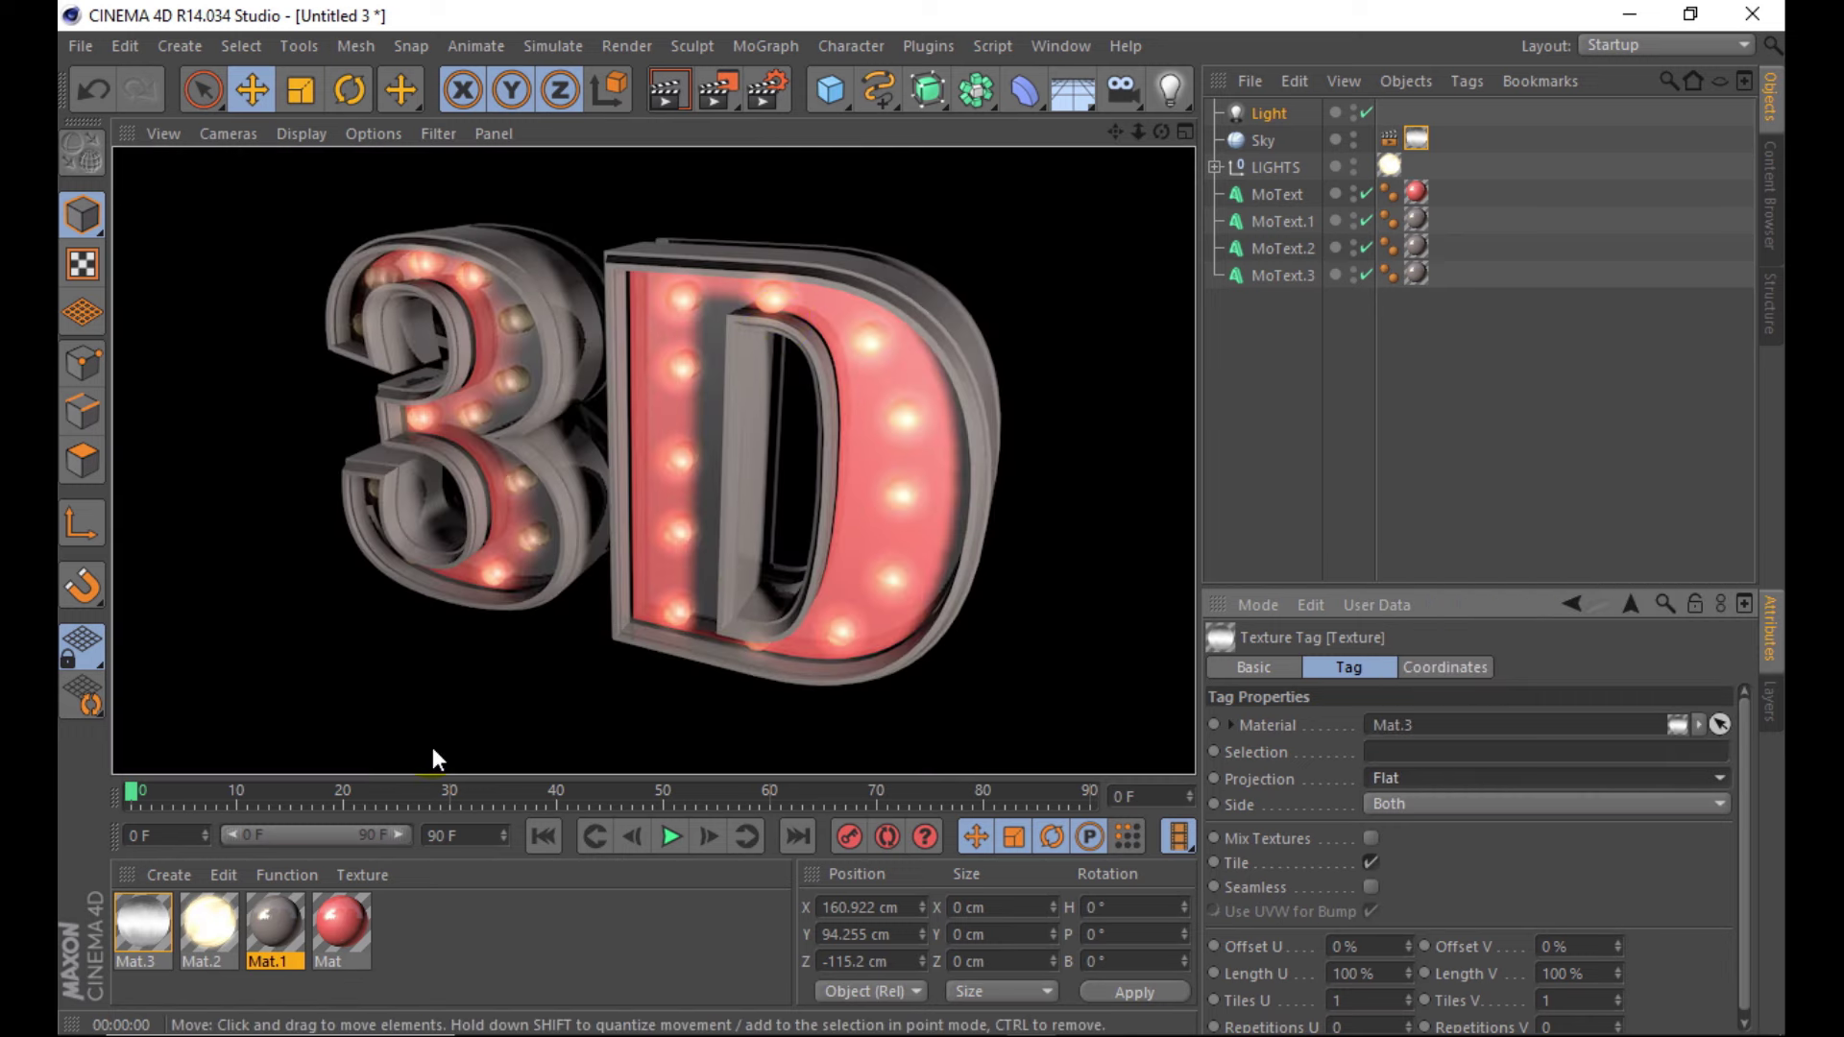
- Set Mat.1's colour to a darker brown, R104 G87 B78, and render the result
double_click(292, 926)
click(530, 467)
click(774, 308)
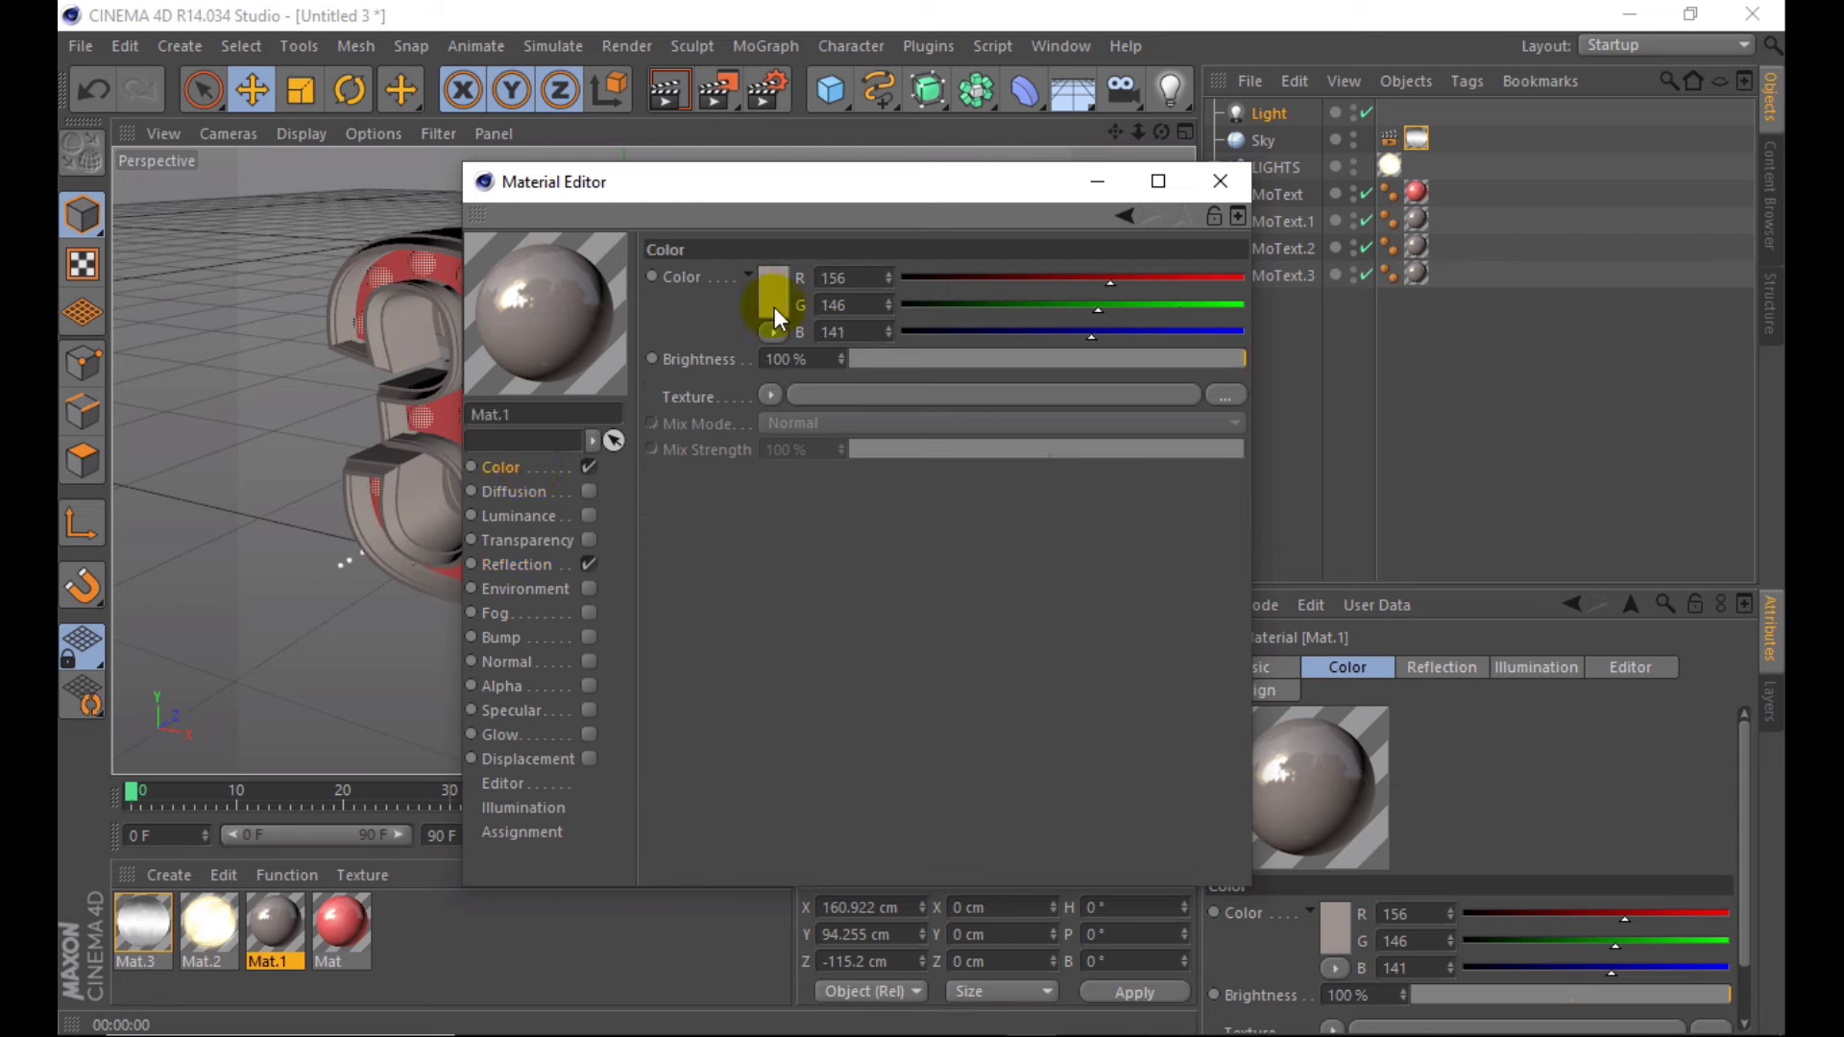
click(796, 282)
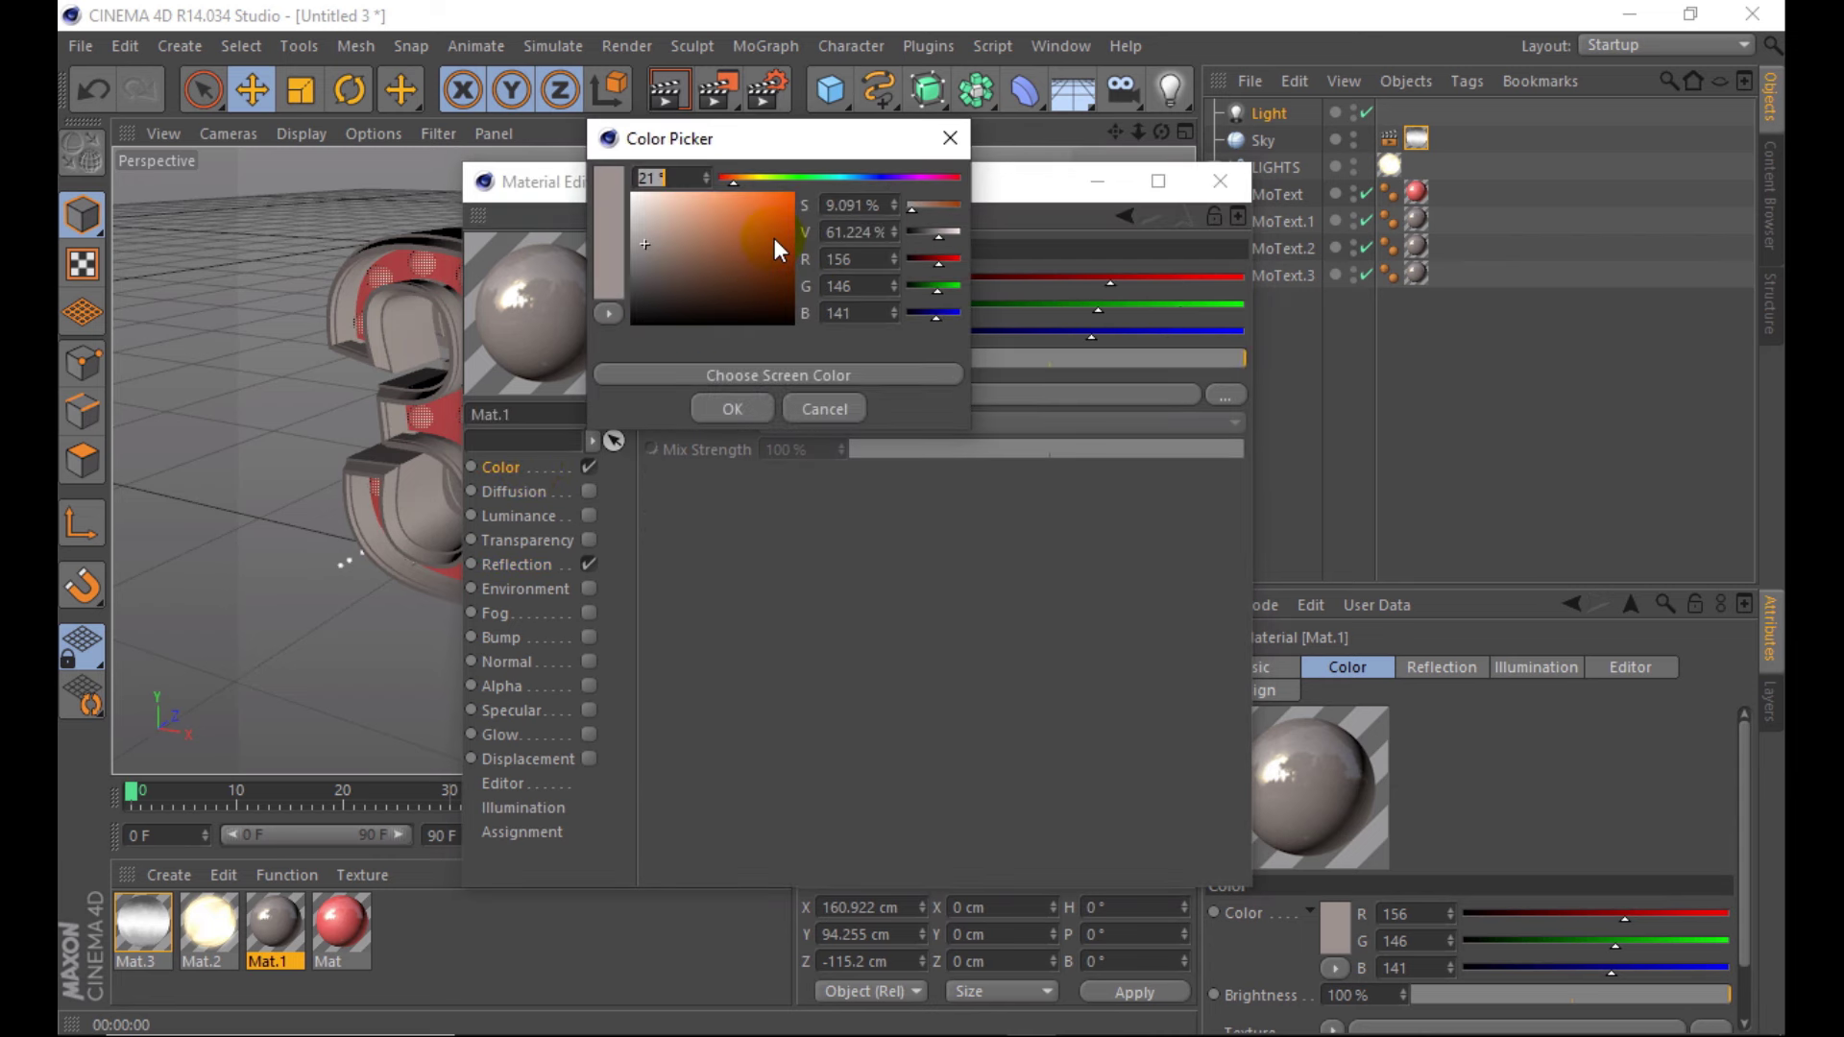
click(671, 269)
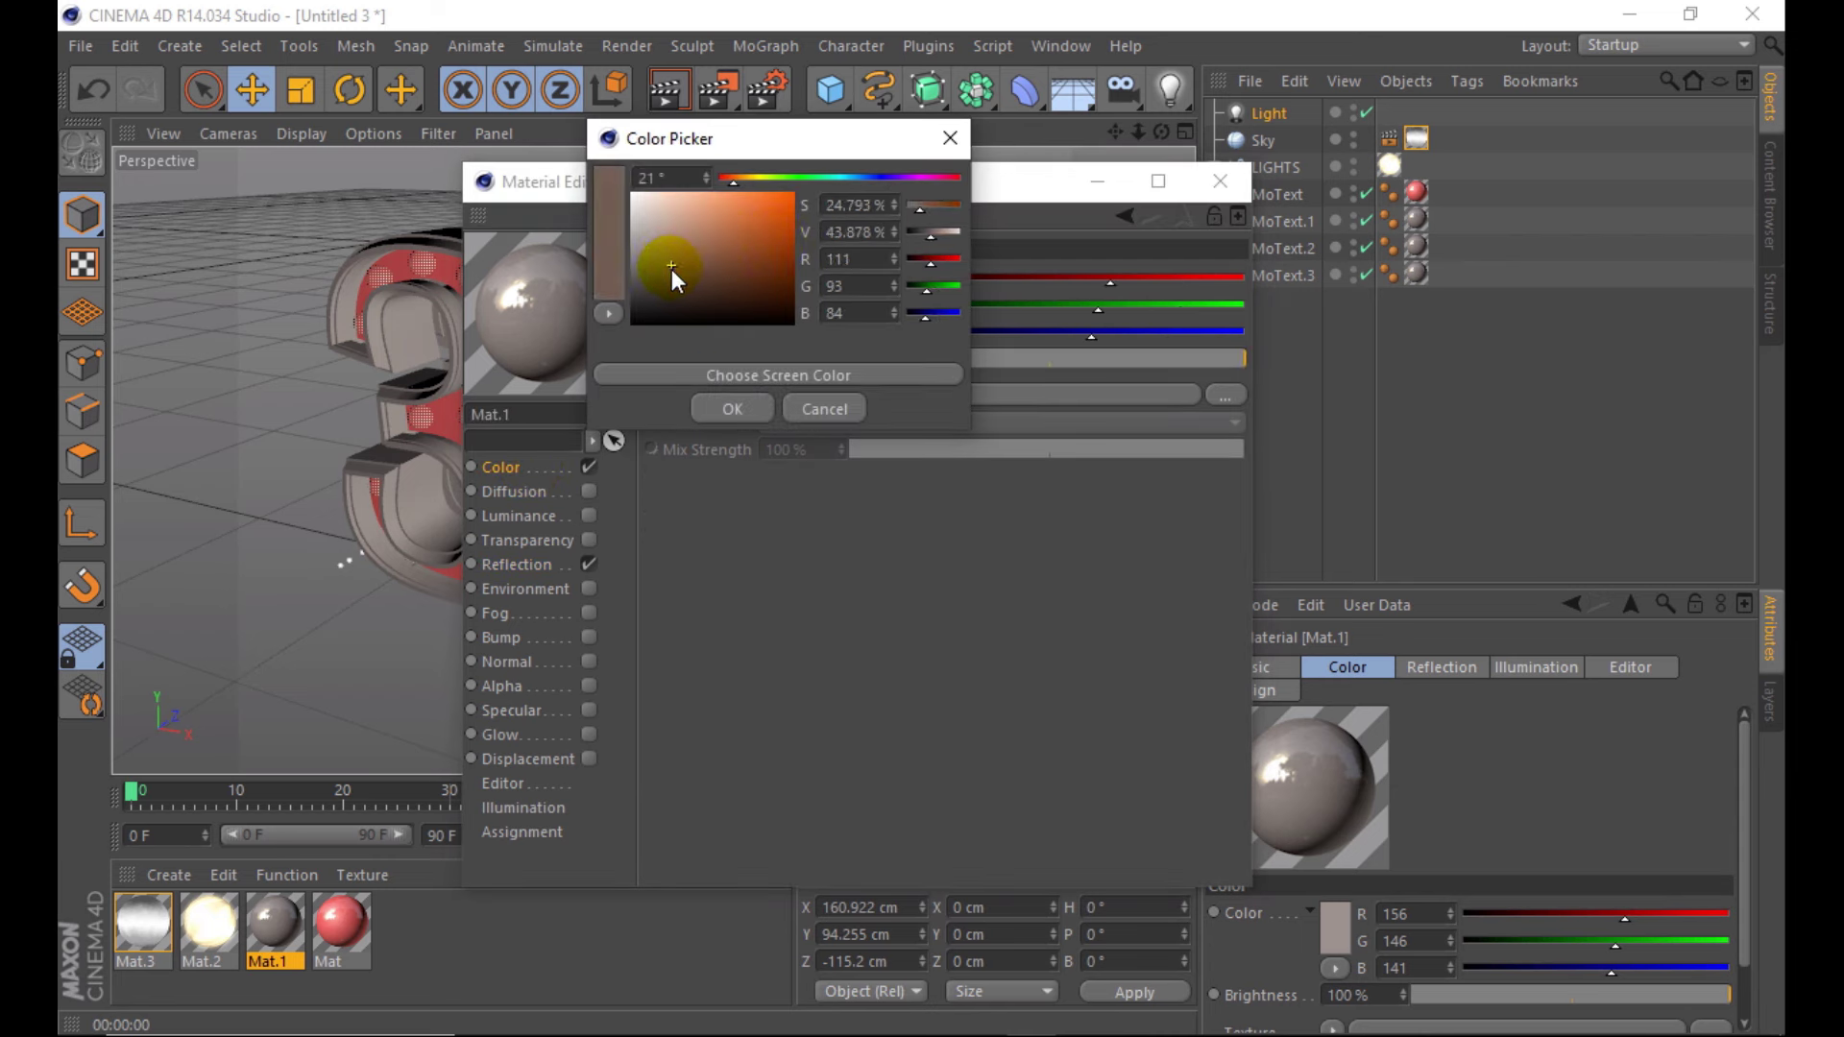
click(736, 411)
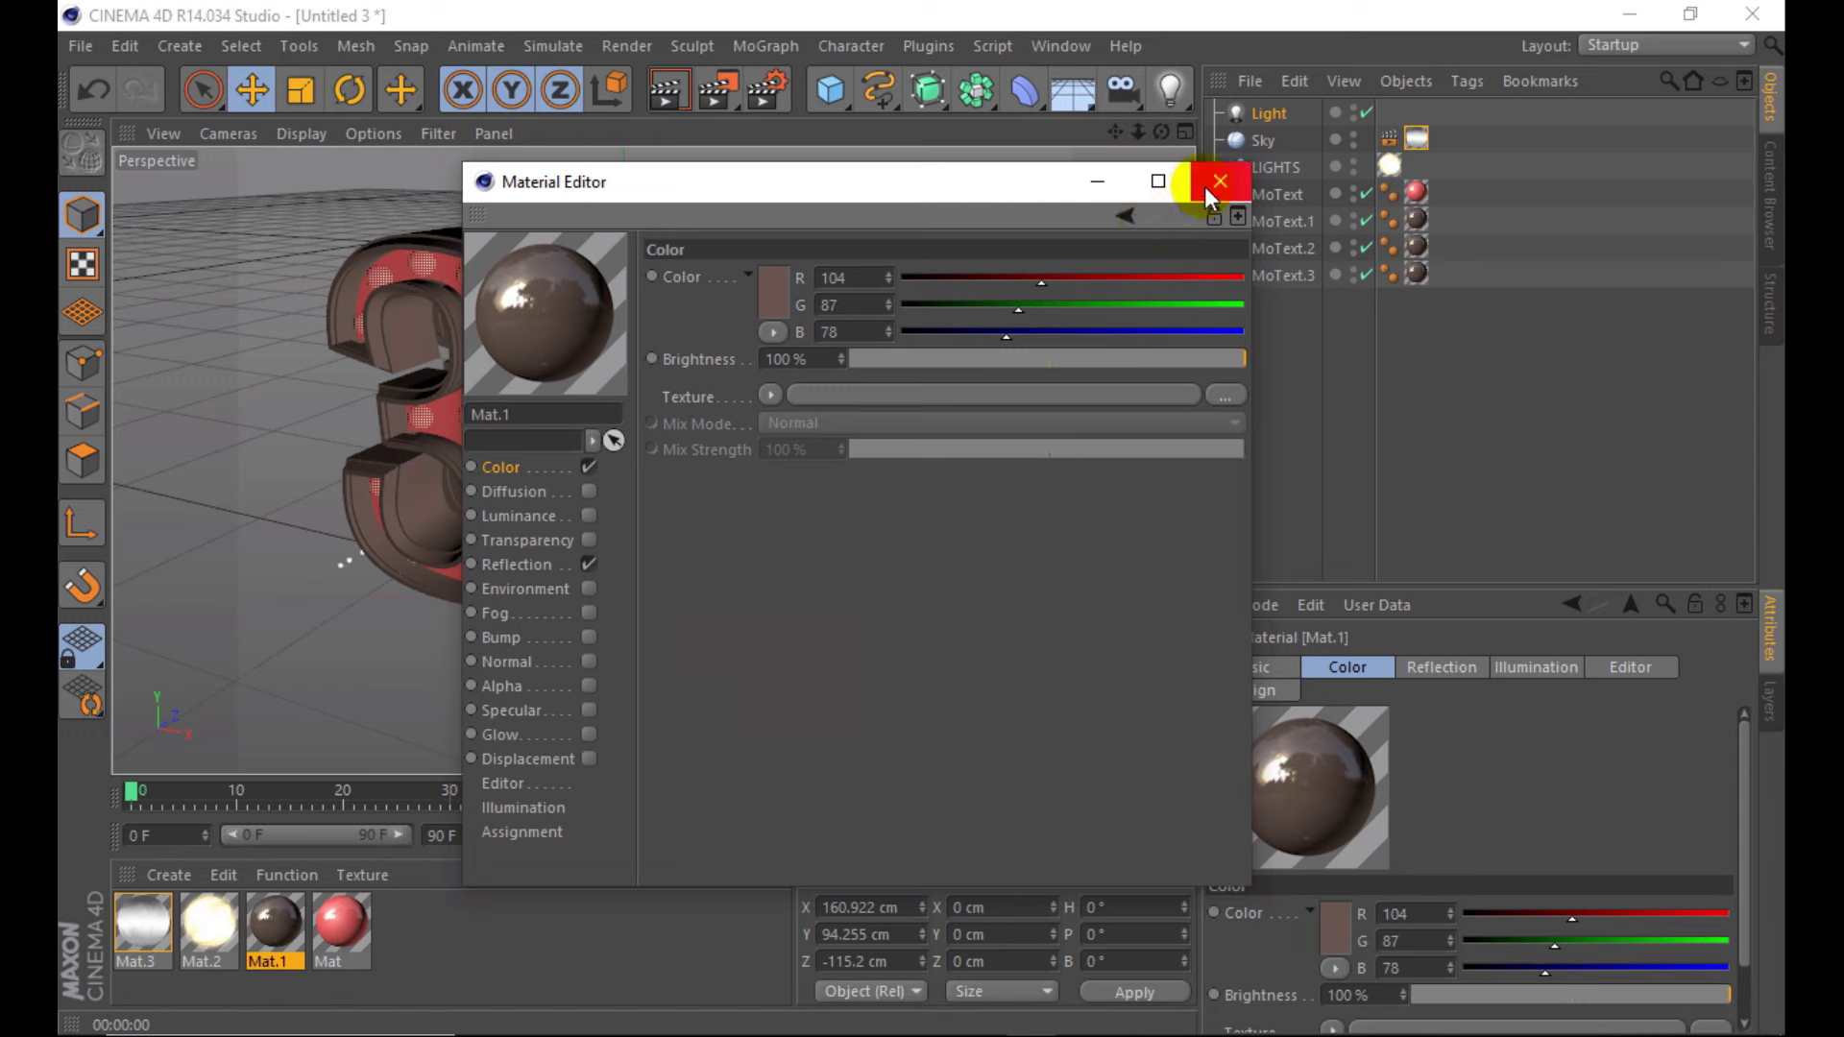
click(1208, 189)
click(671, 91)
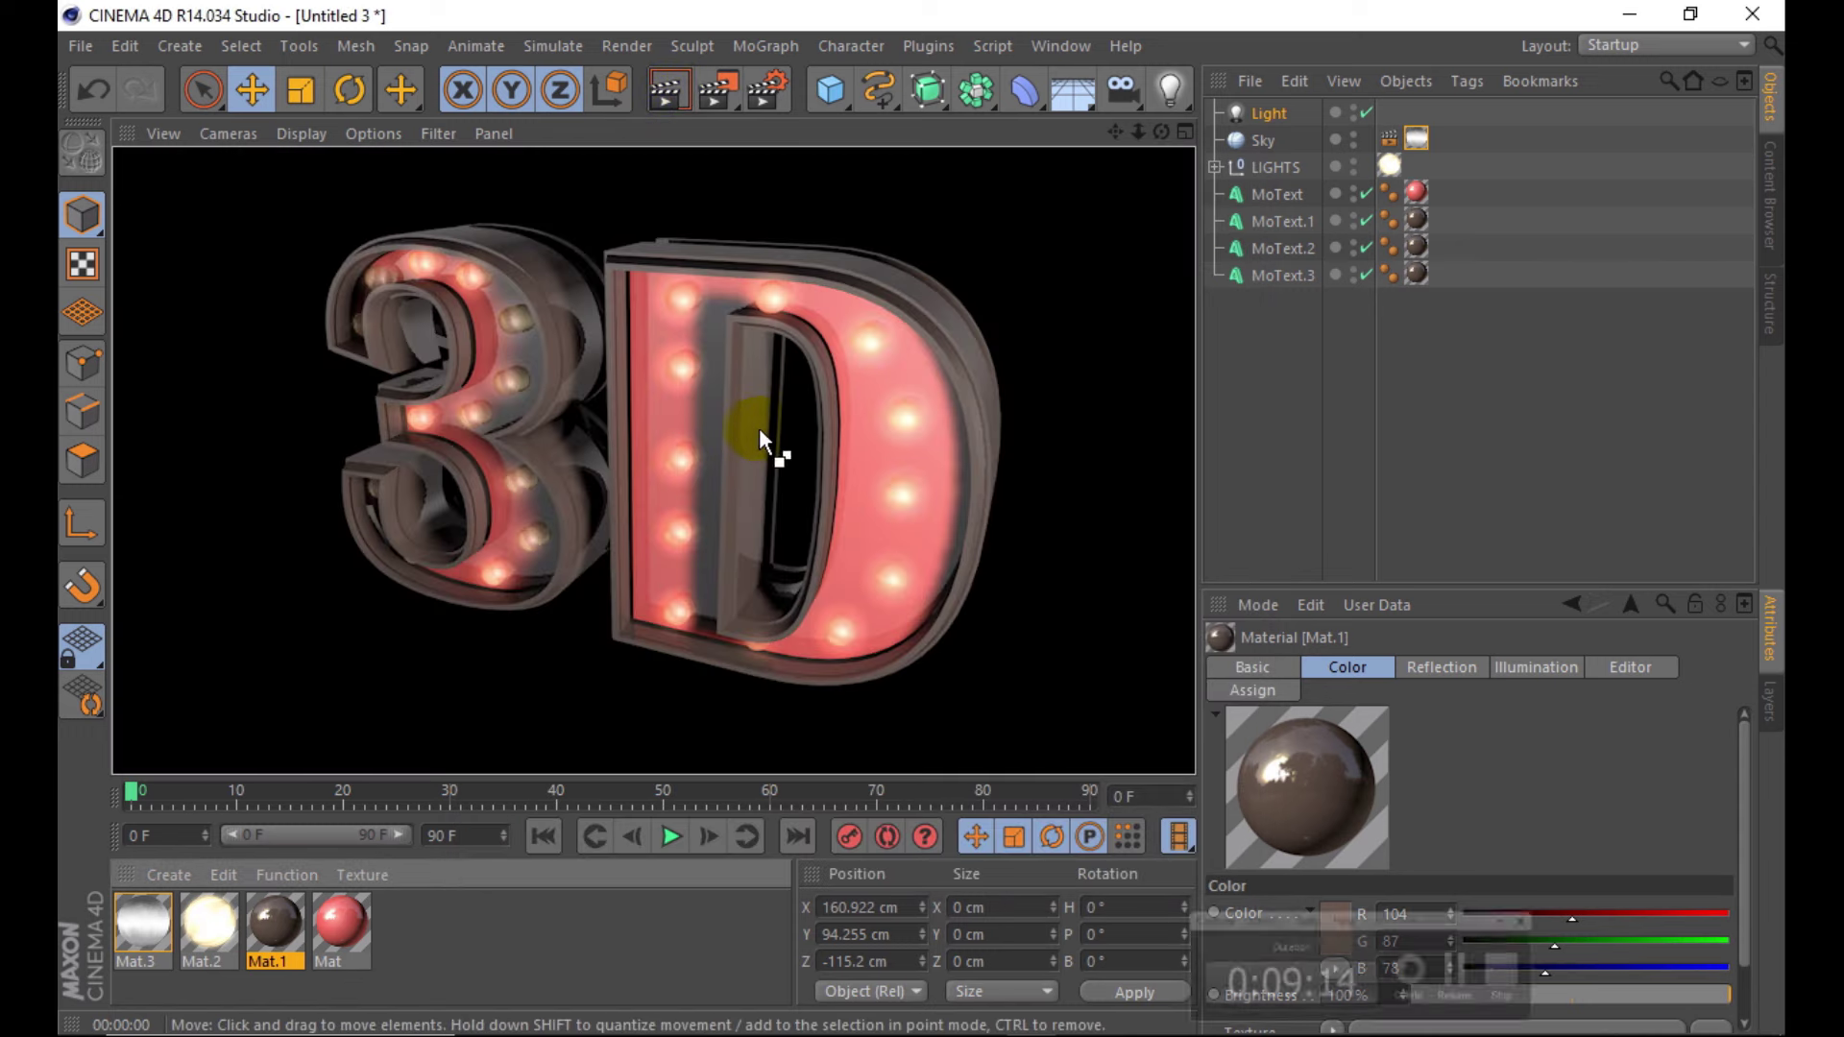
- Inspect Mat.2's reflection settings and test-render the bulbs twice
double_click(208, 923)
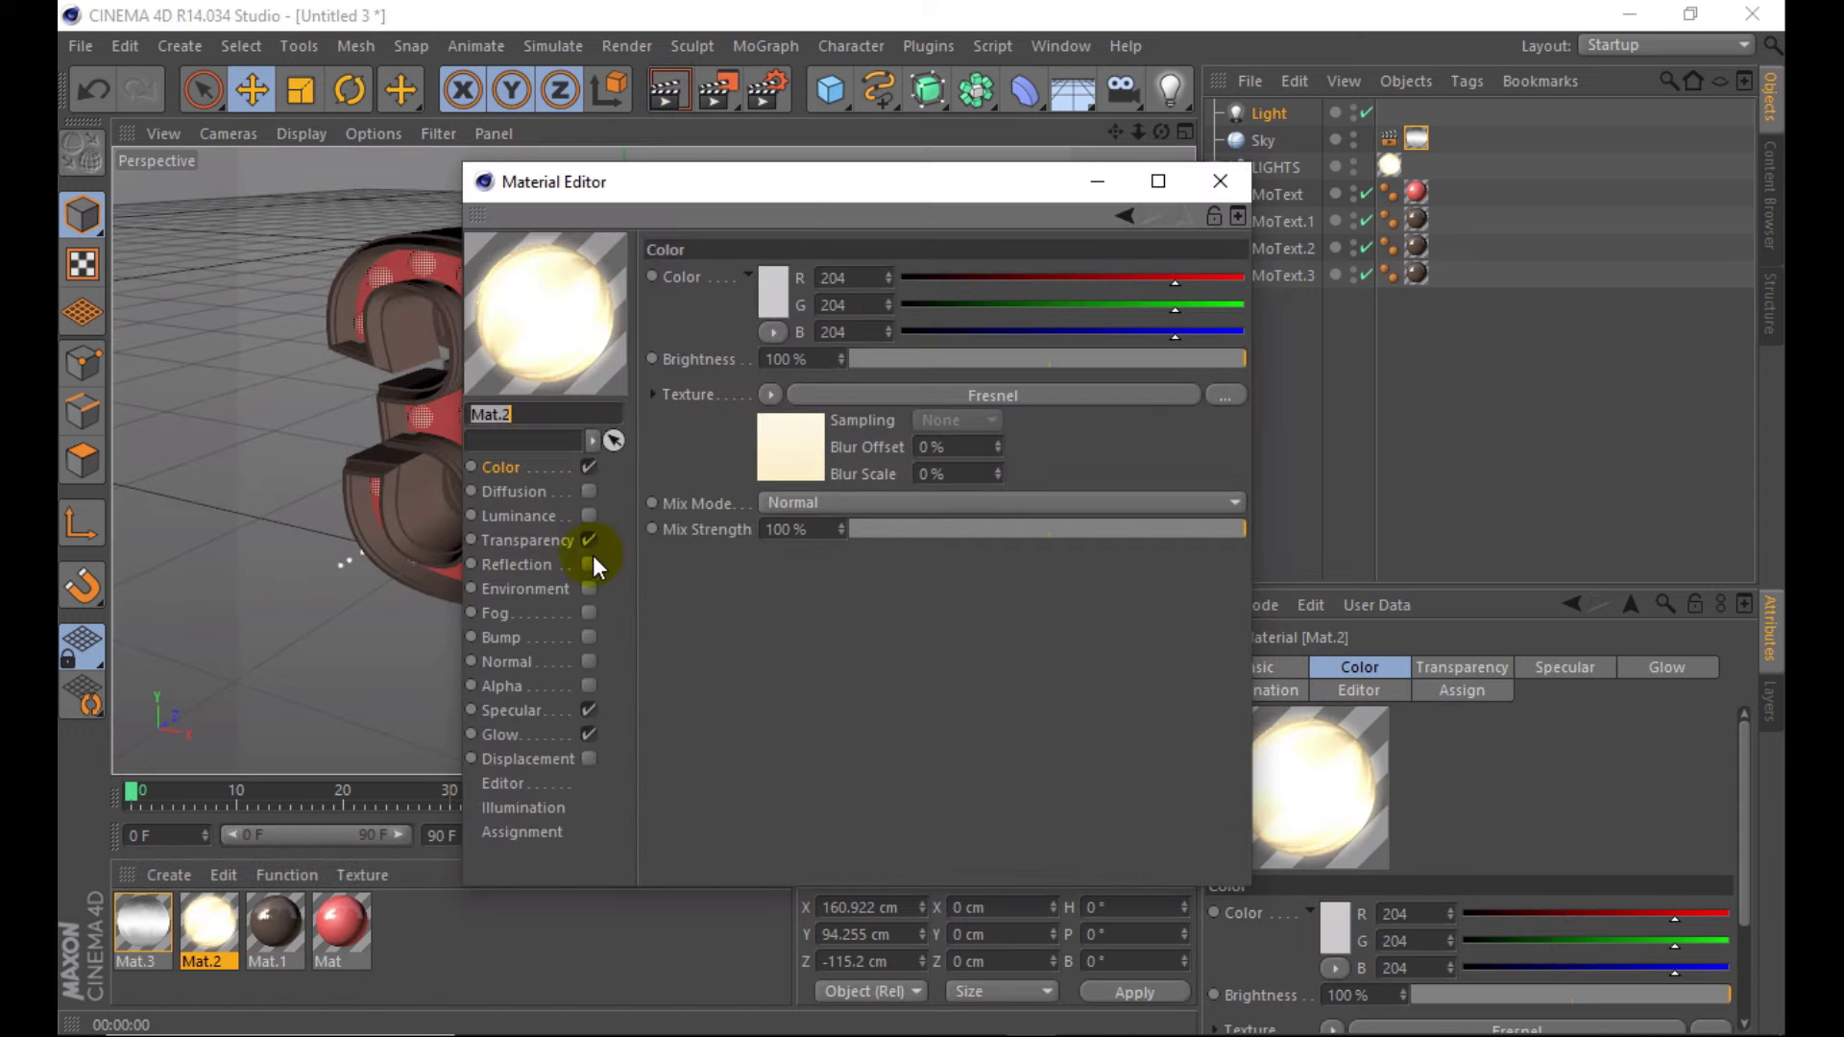
click(589, 564)
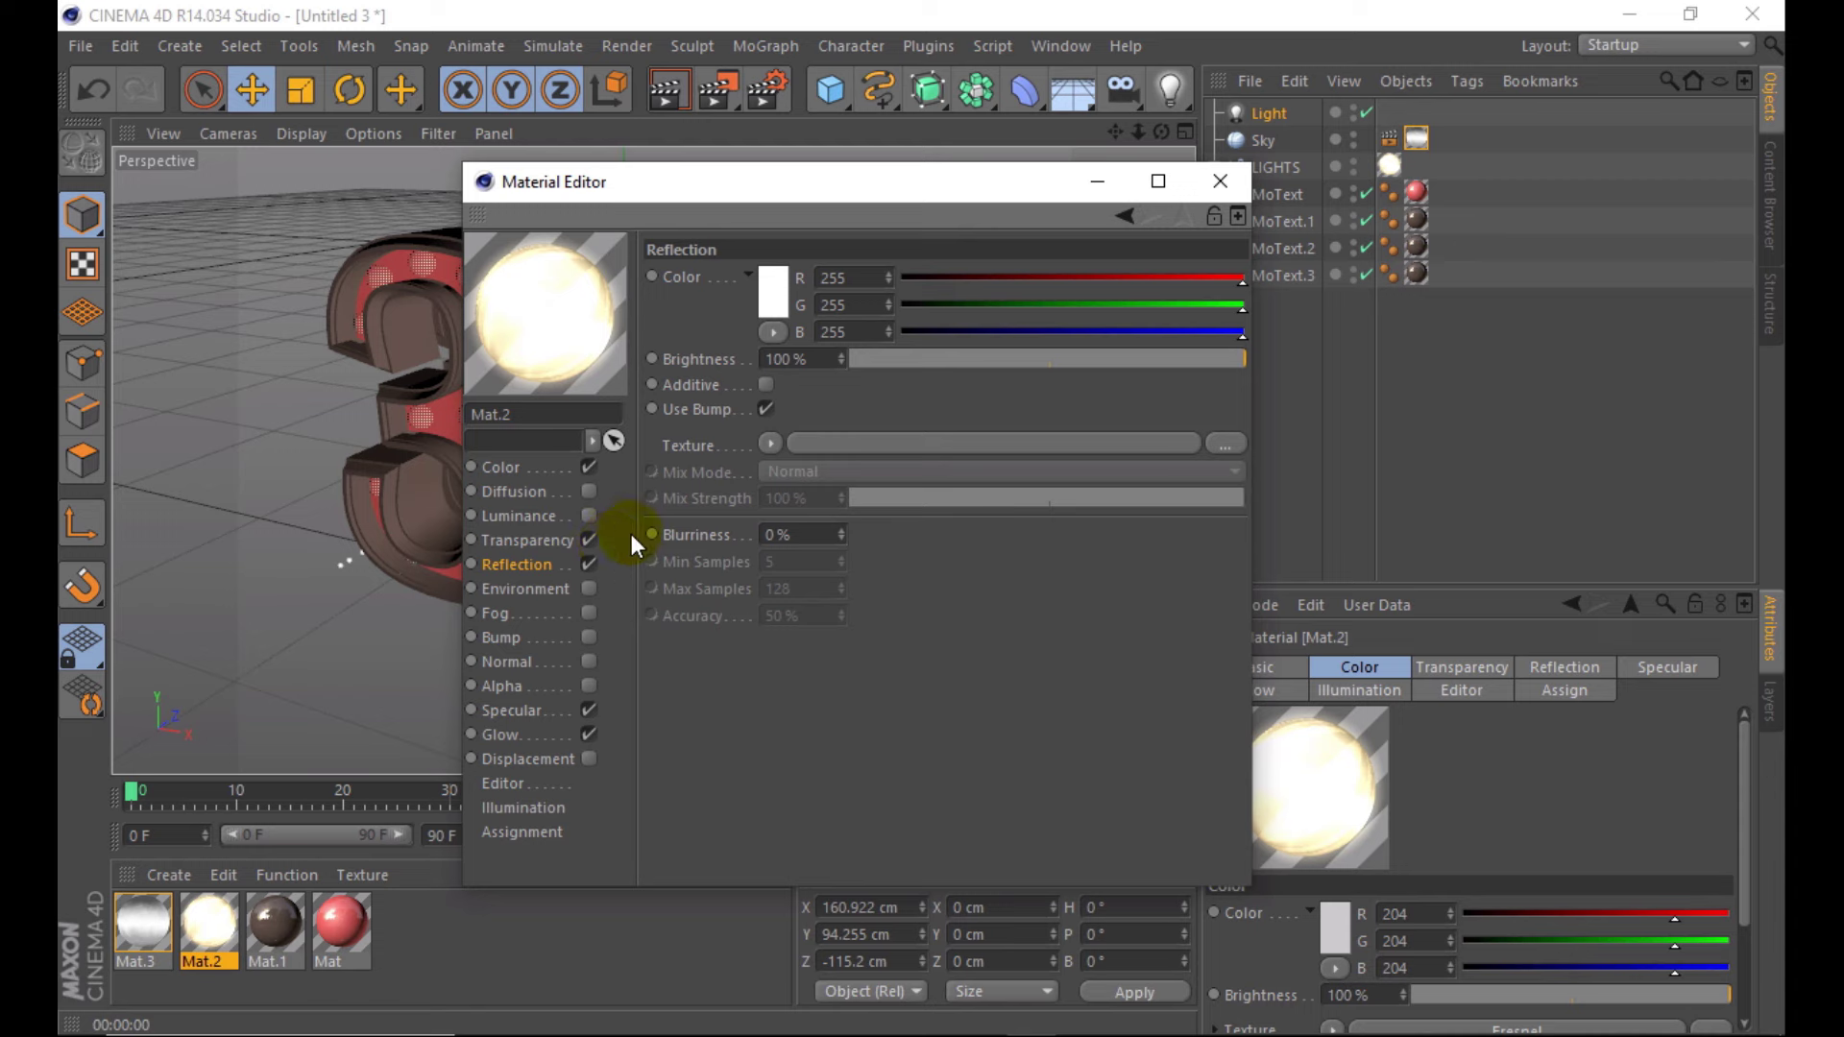
click(1220, 181)
click(663, 90)
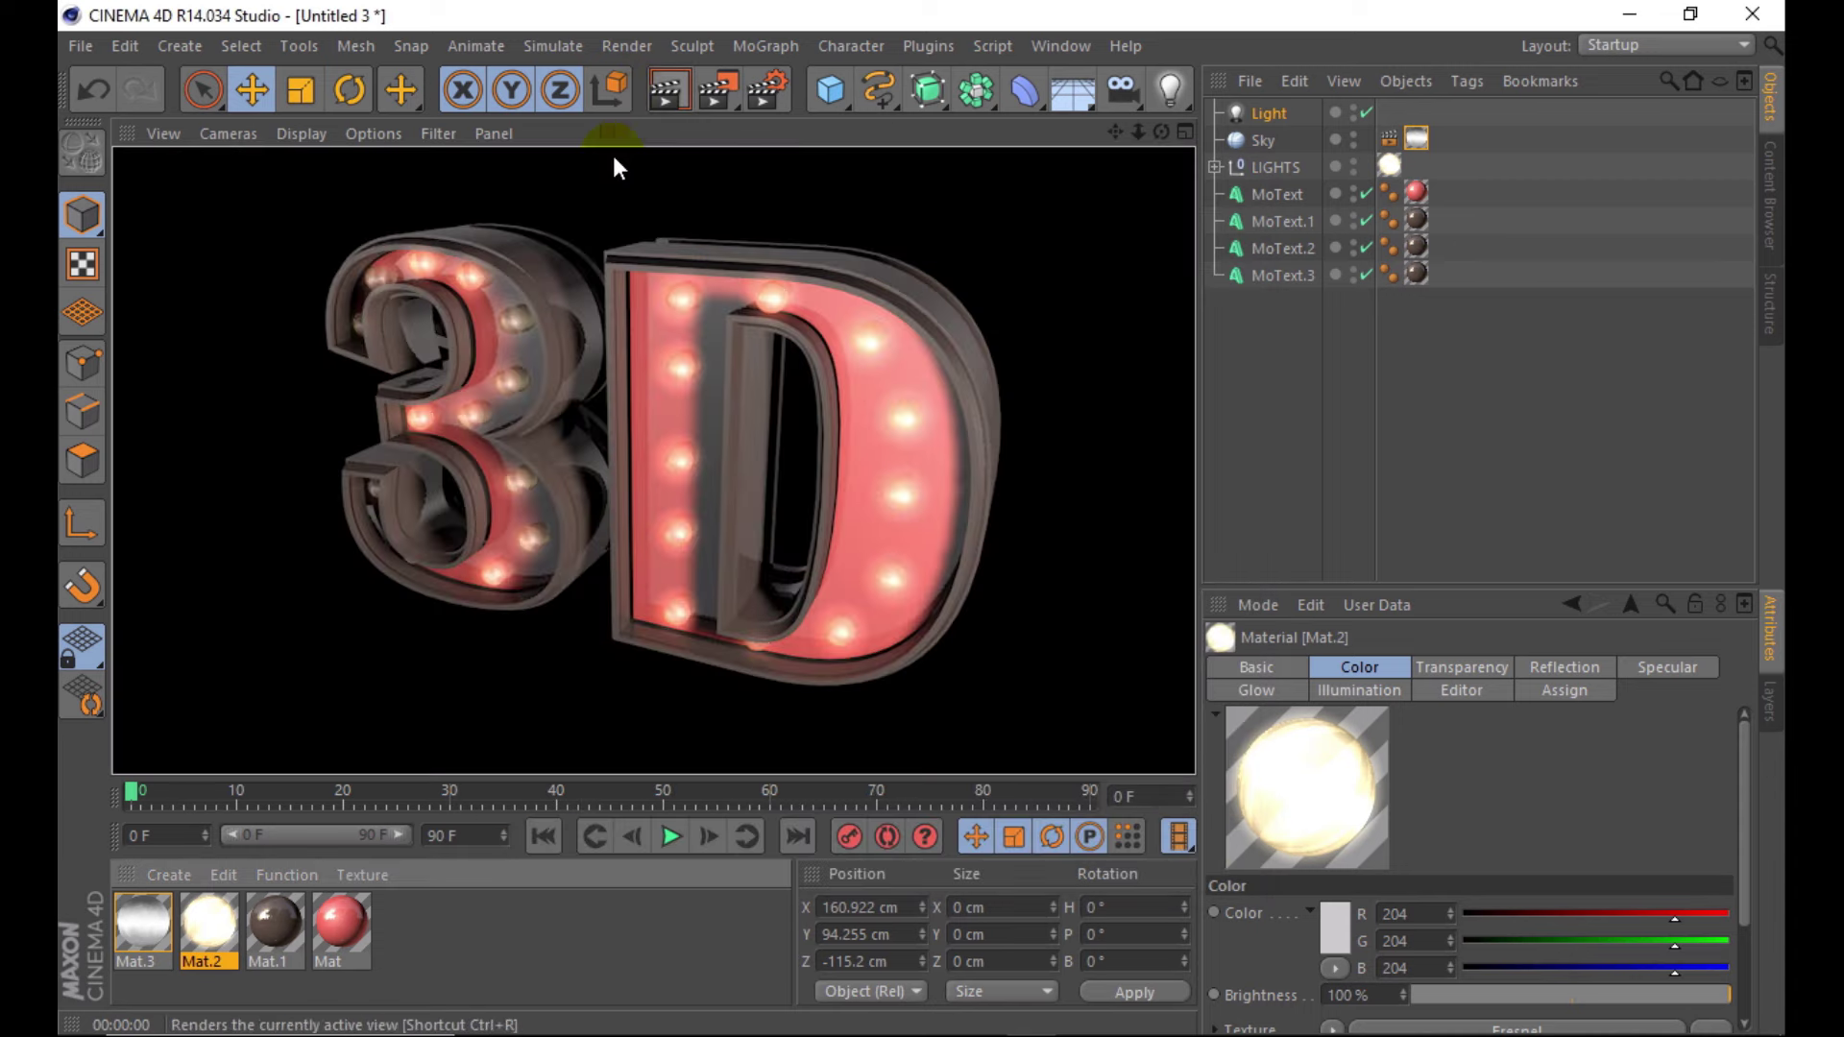
scroll(463, 403, up, 5)
click(465, 405)
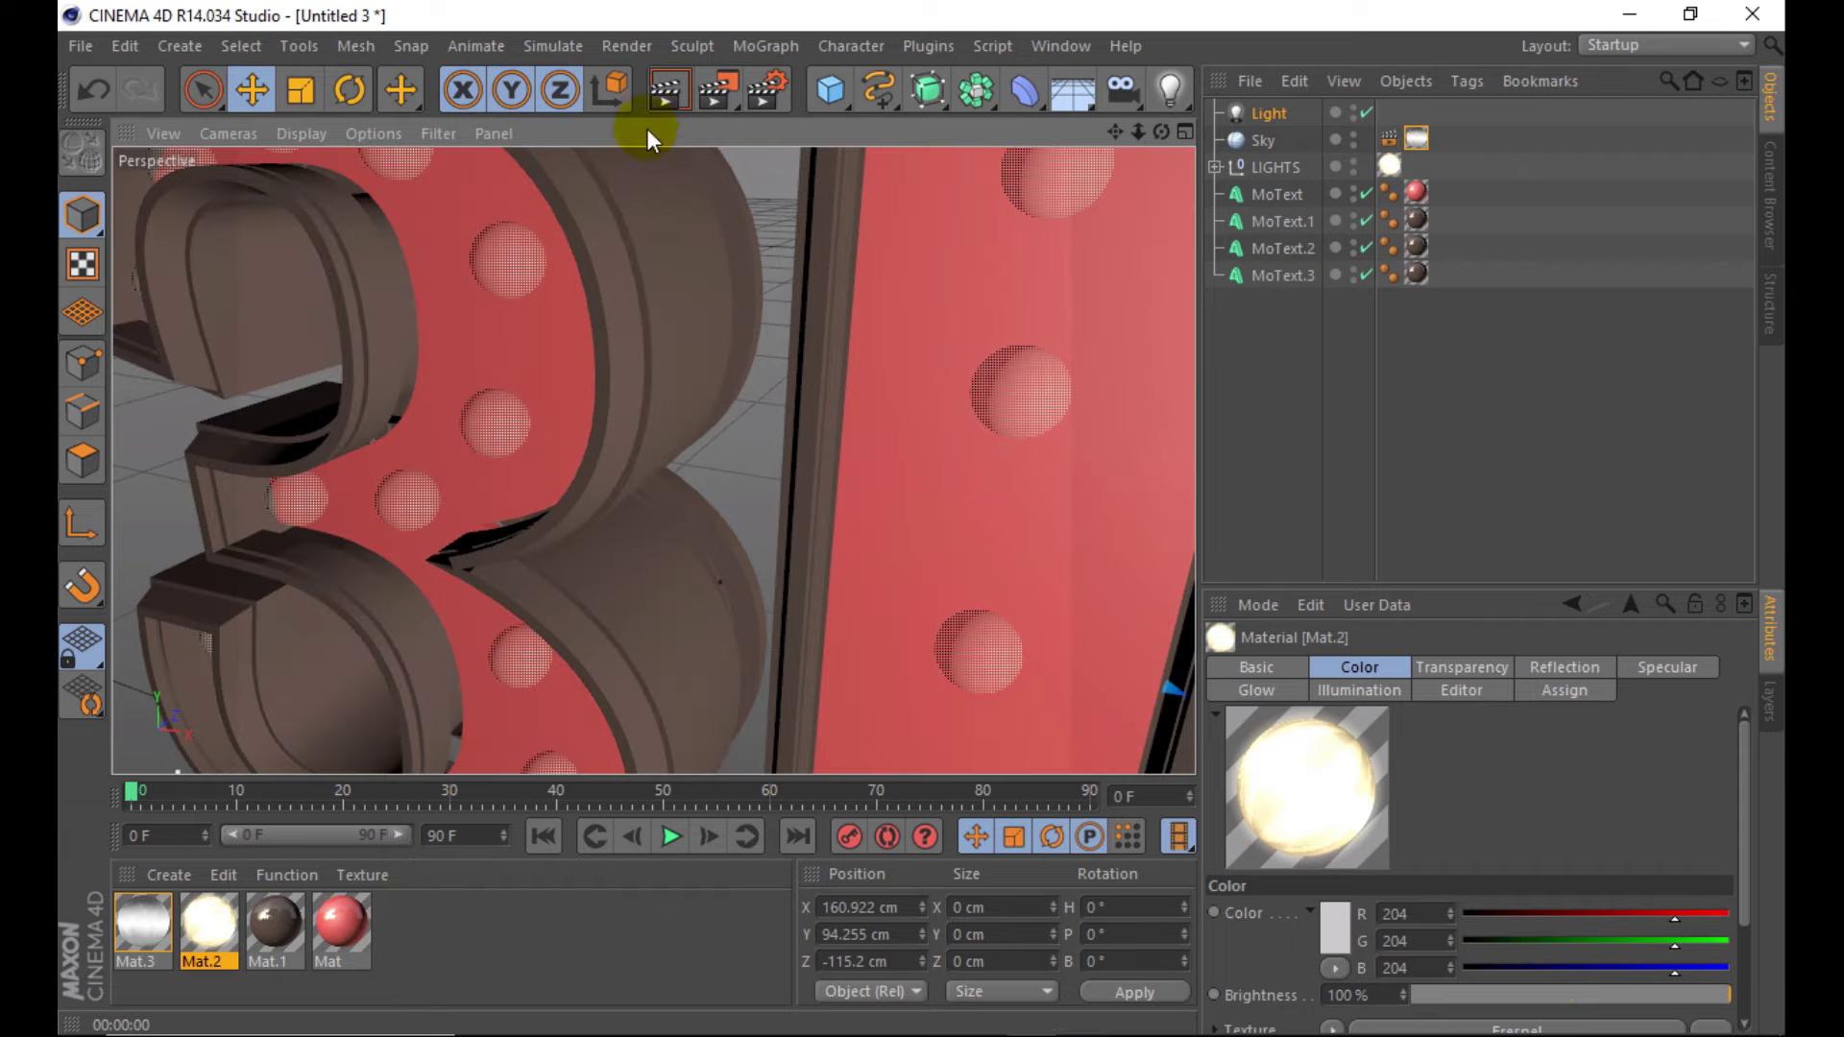
click(658, 91)
scroll(557, 355, down, 5)
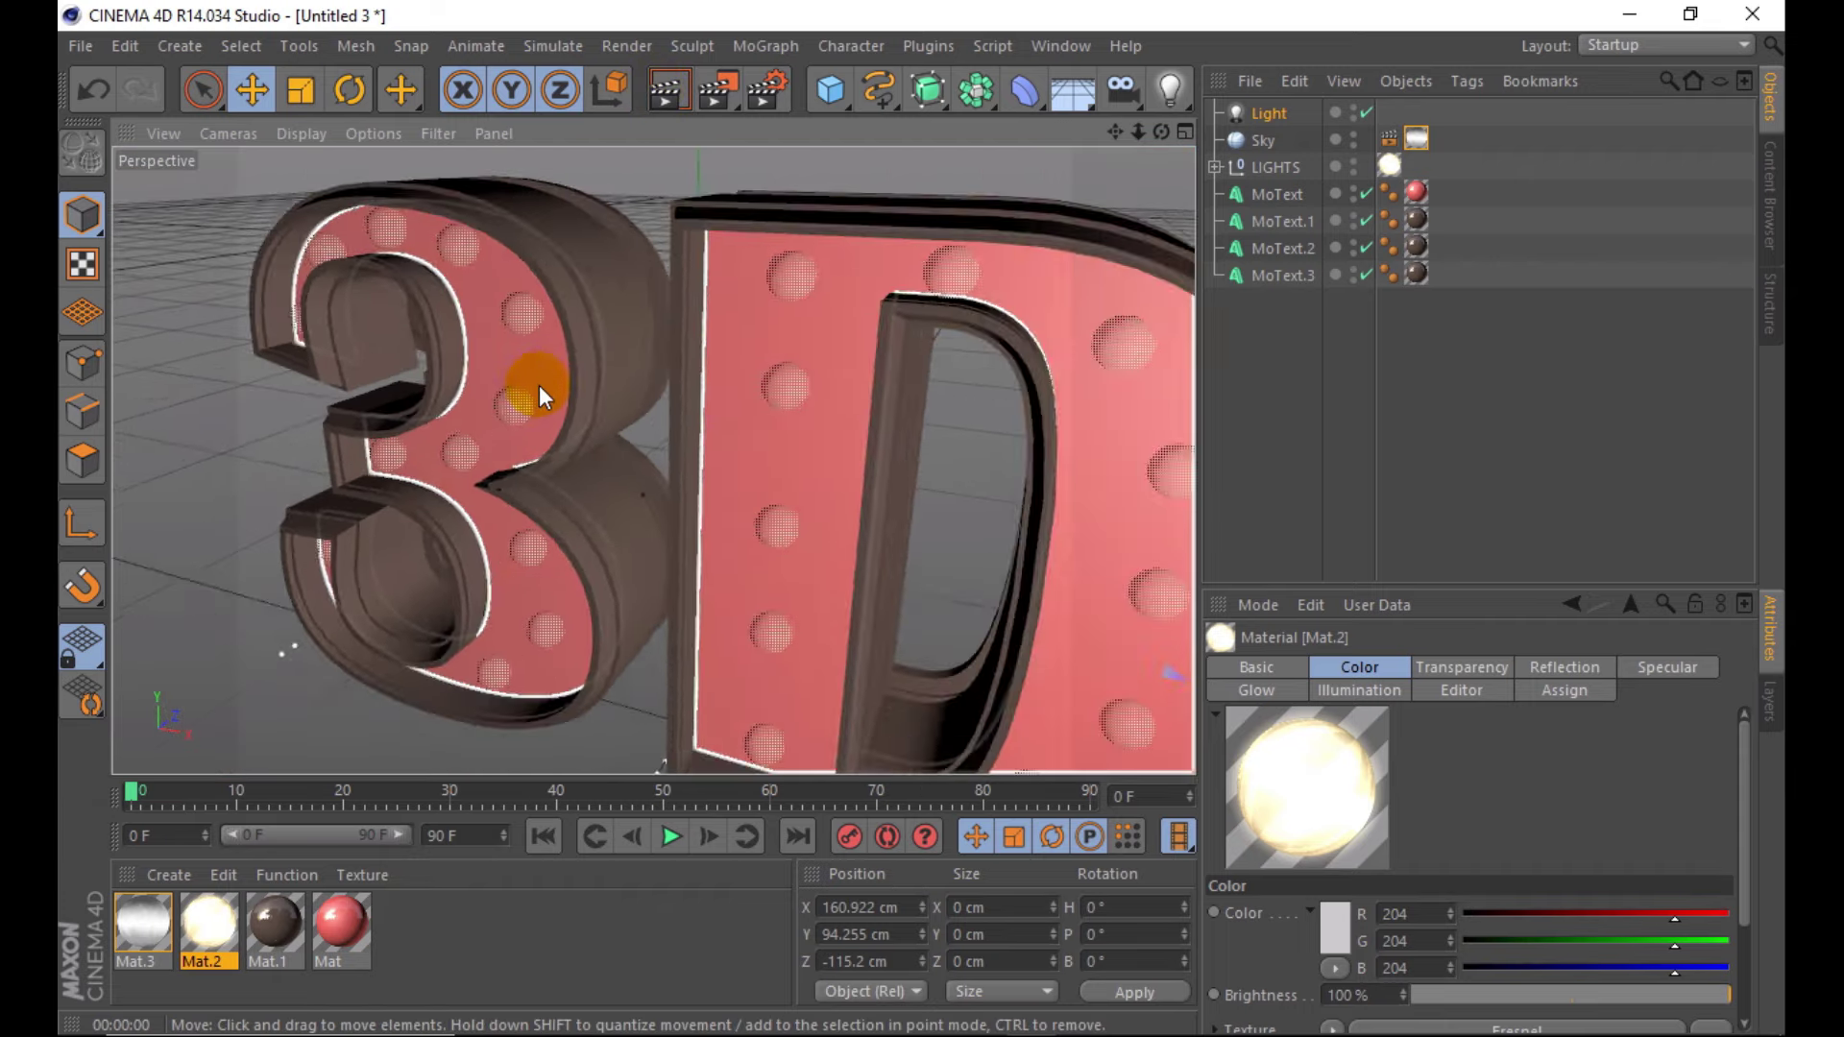
scroll(461, 461, down, 3)
- Make Mat.2's transparency Additive and render the brighter bulbs
double_click(223, 913)
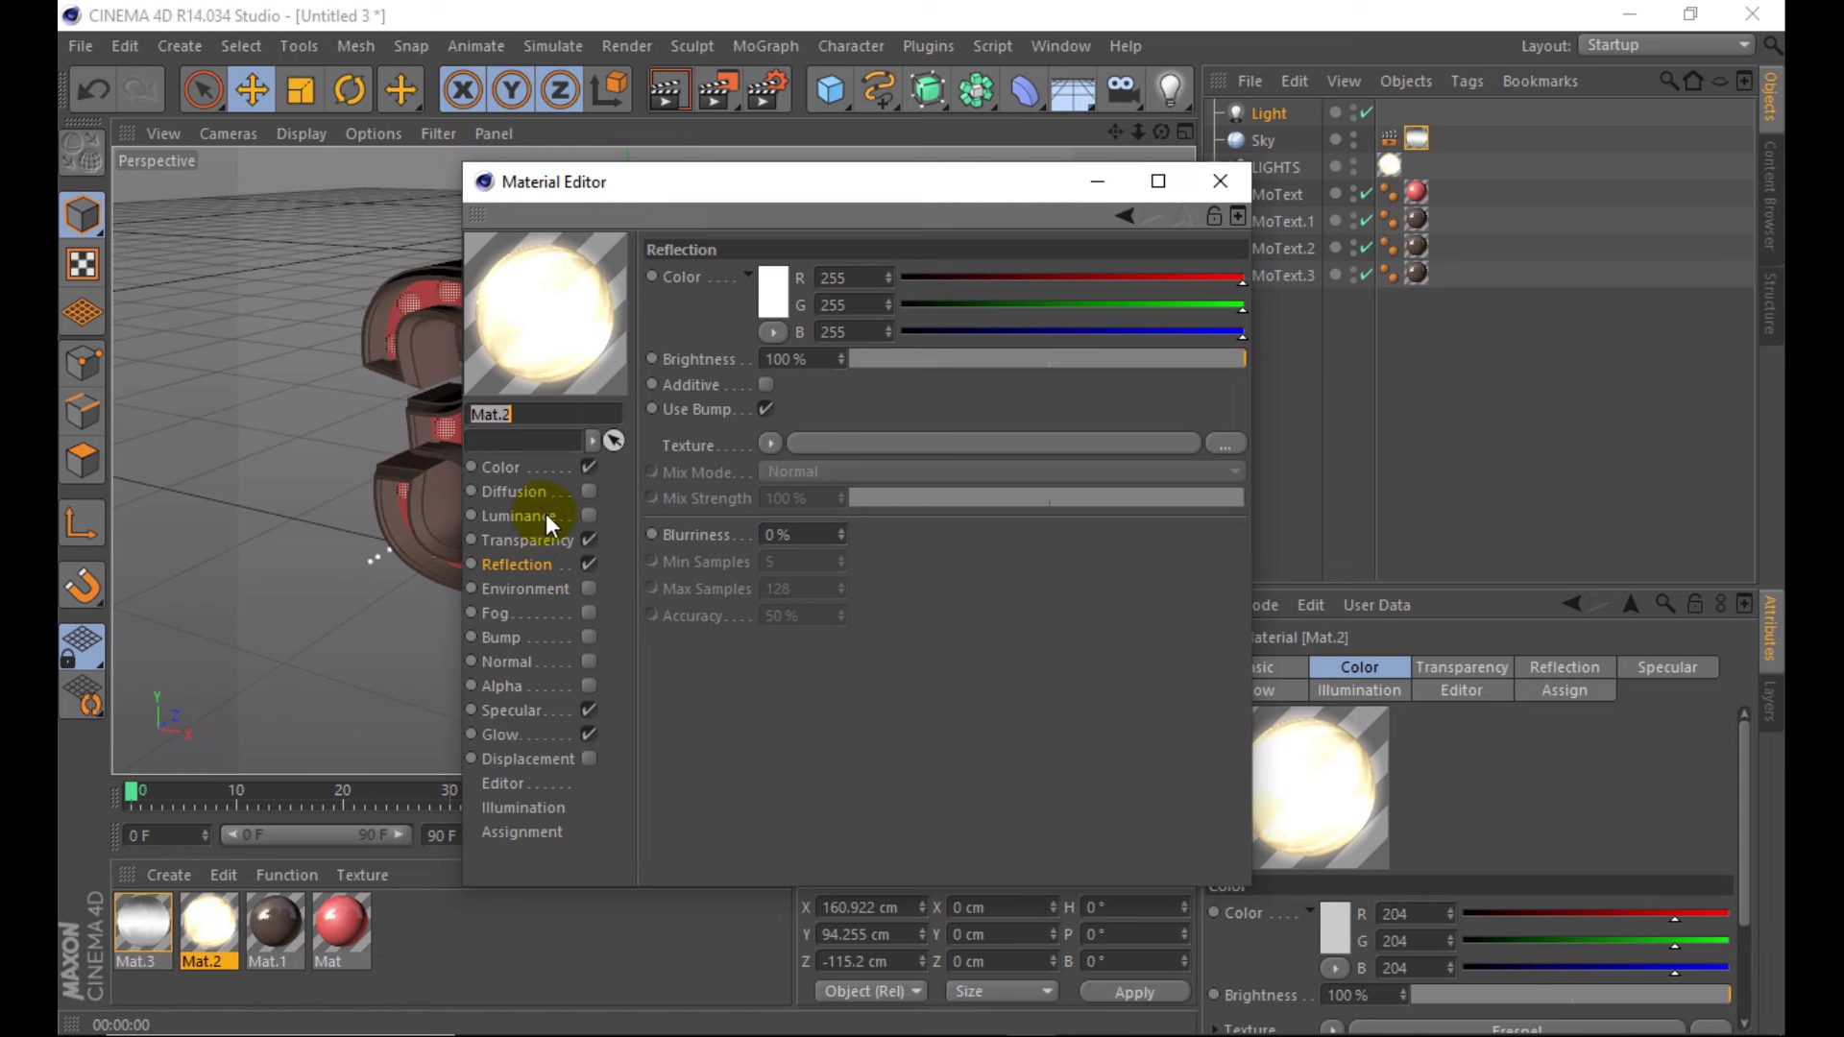
click(555, 542)
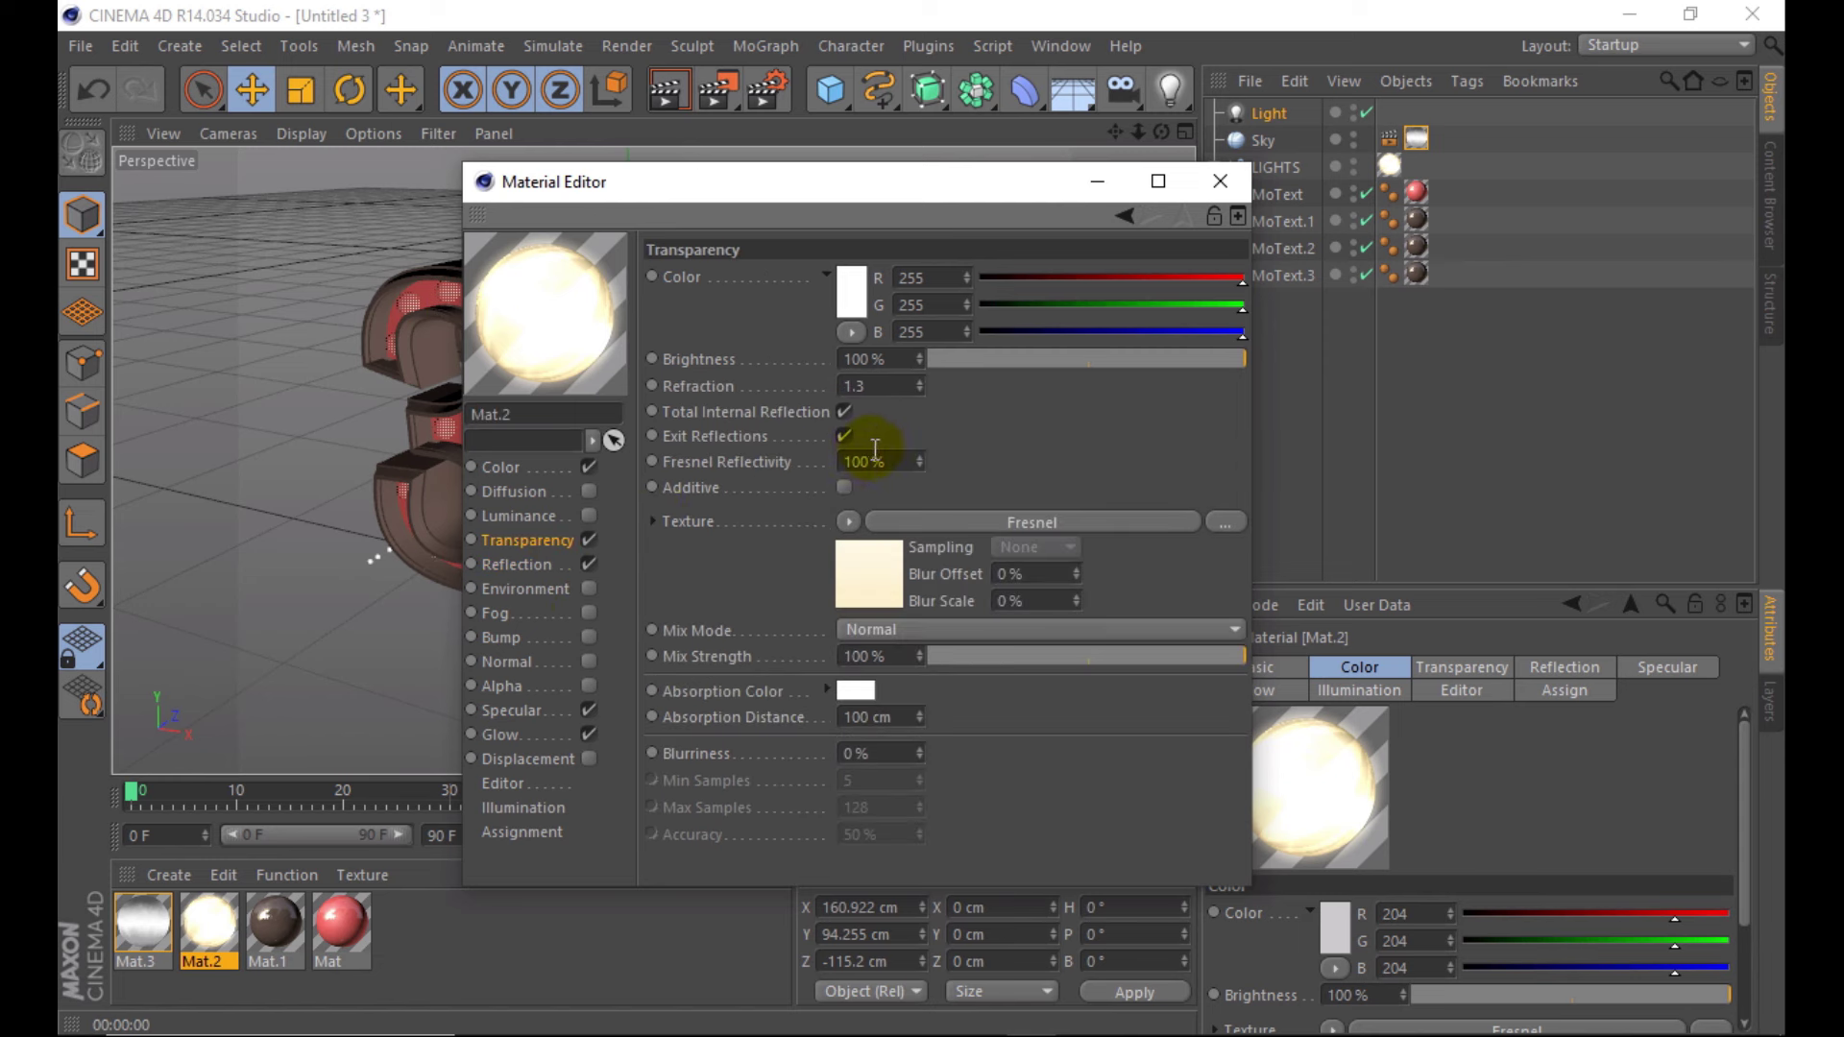
click(844, 487)
drag(739, 187, 1155, 193)
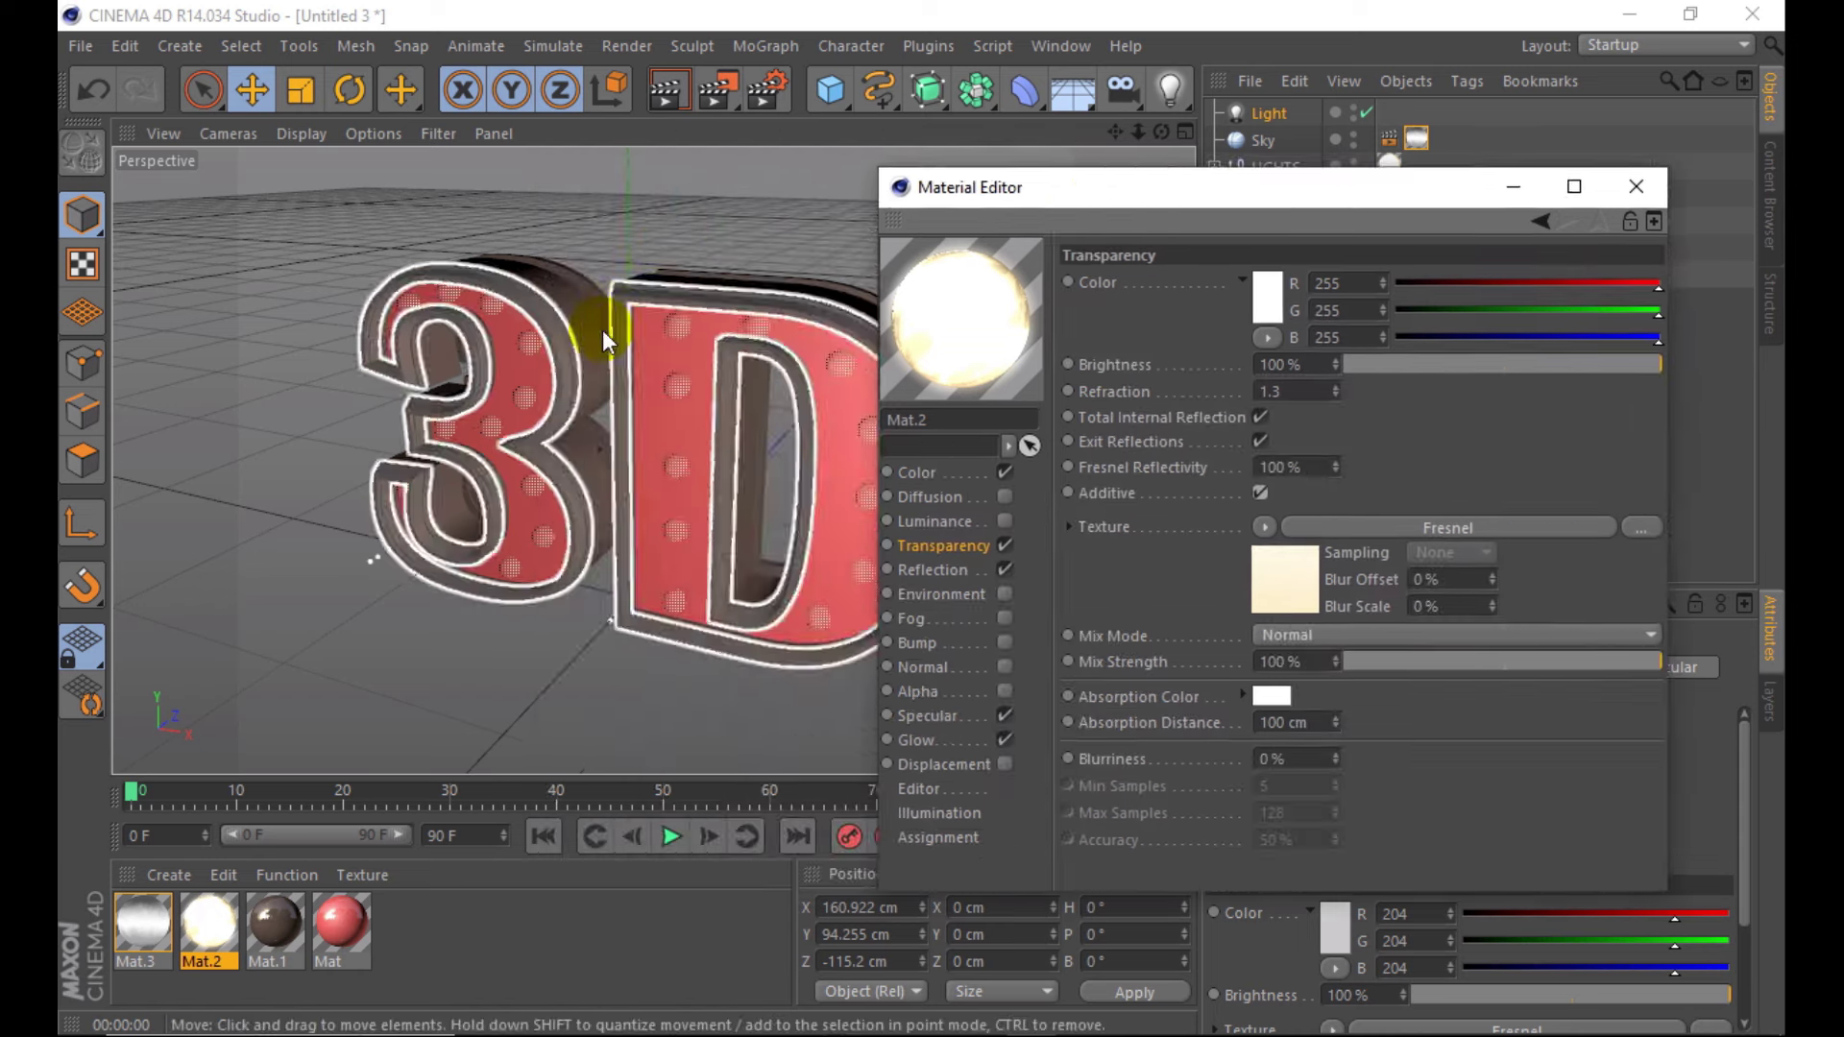
click(659, 93)
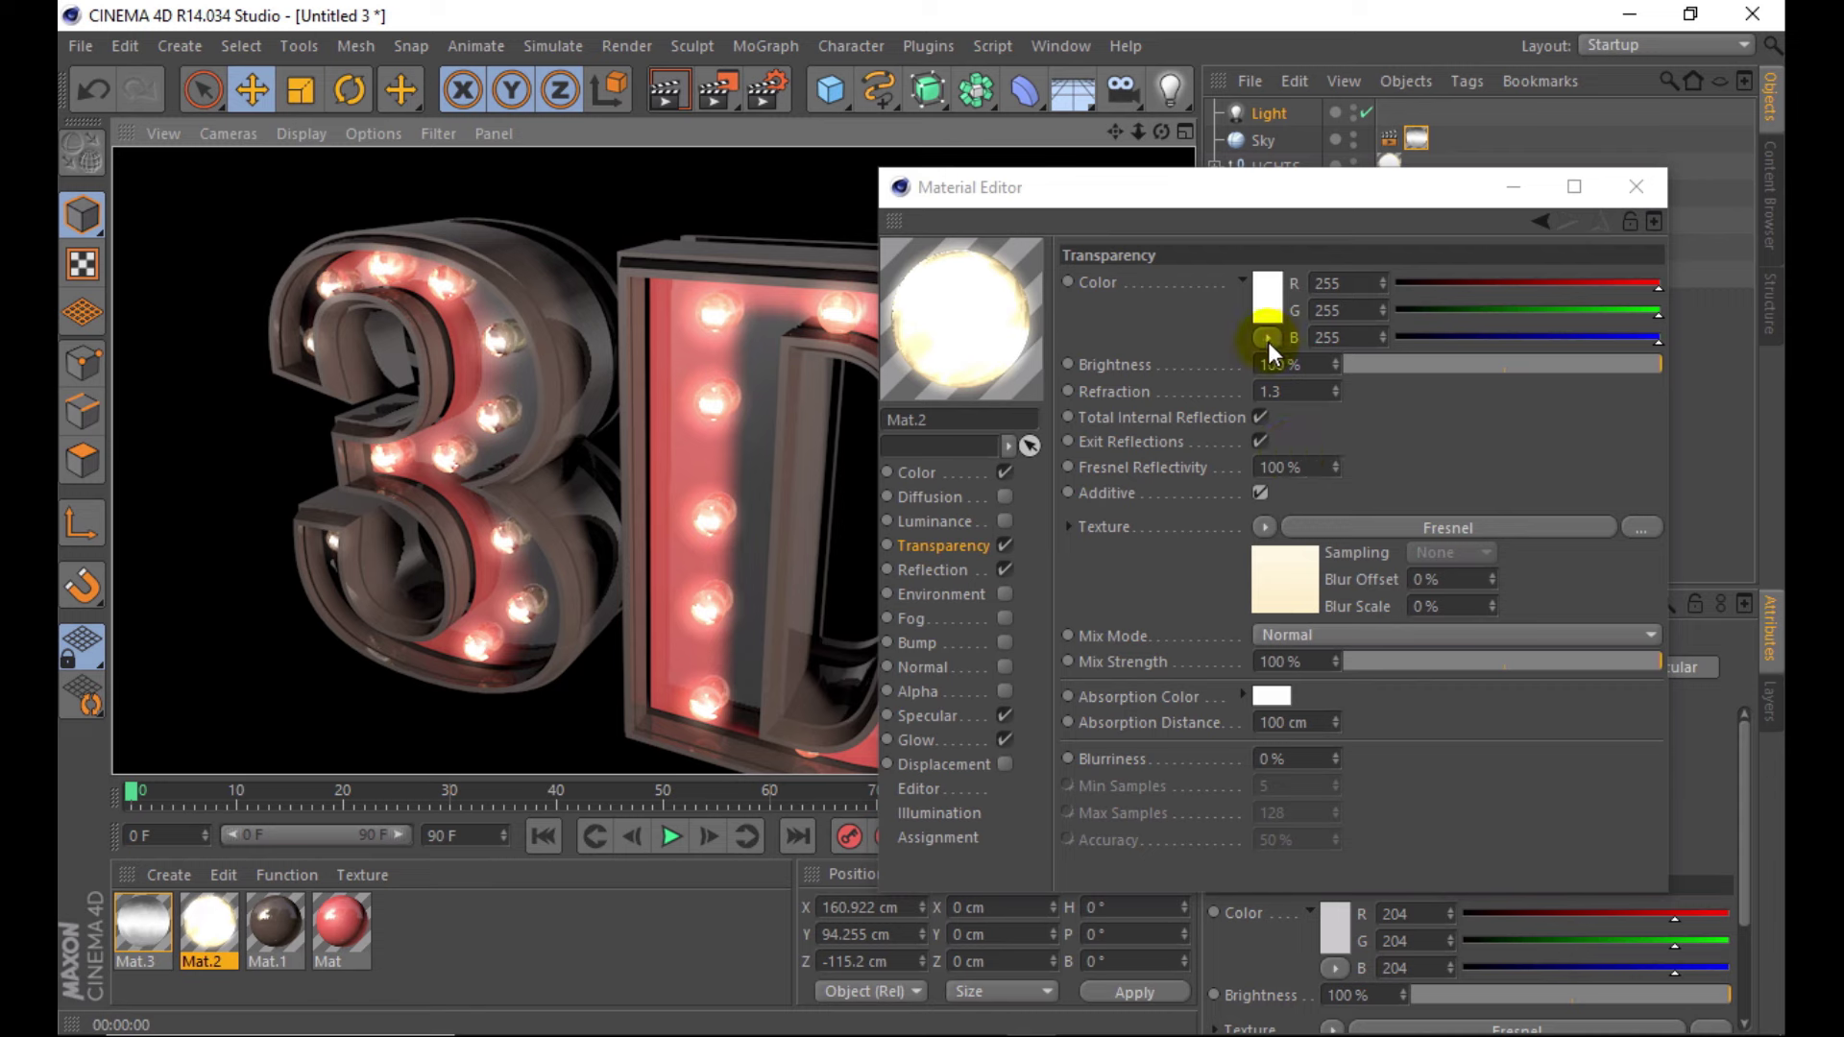
click(1637, 186)
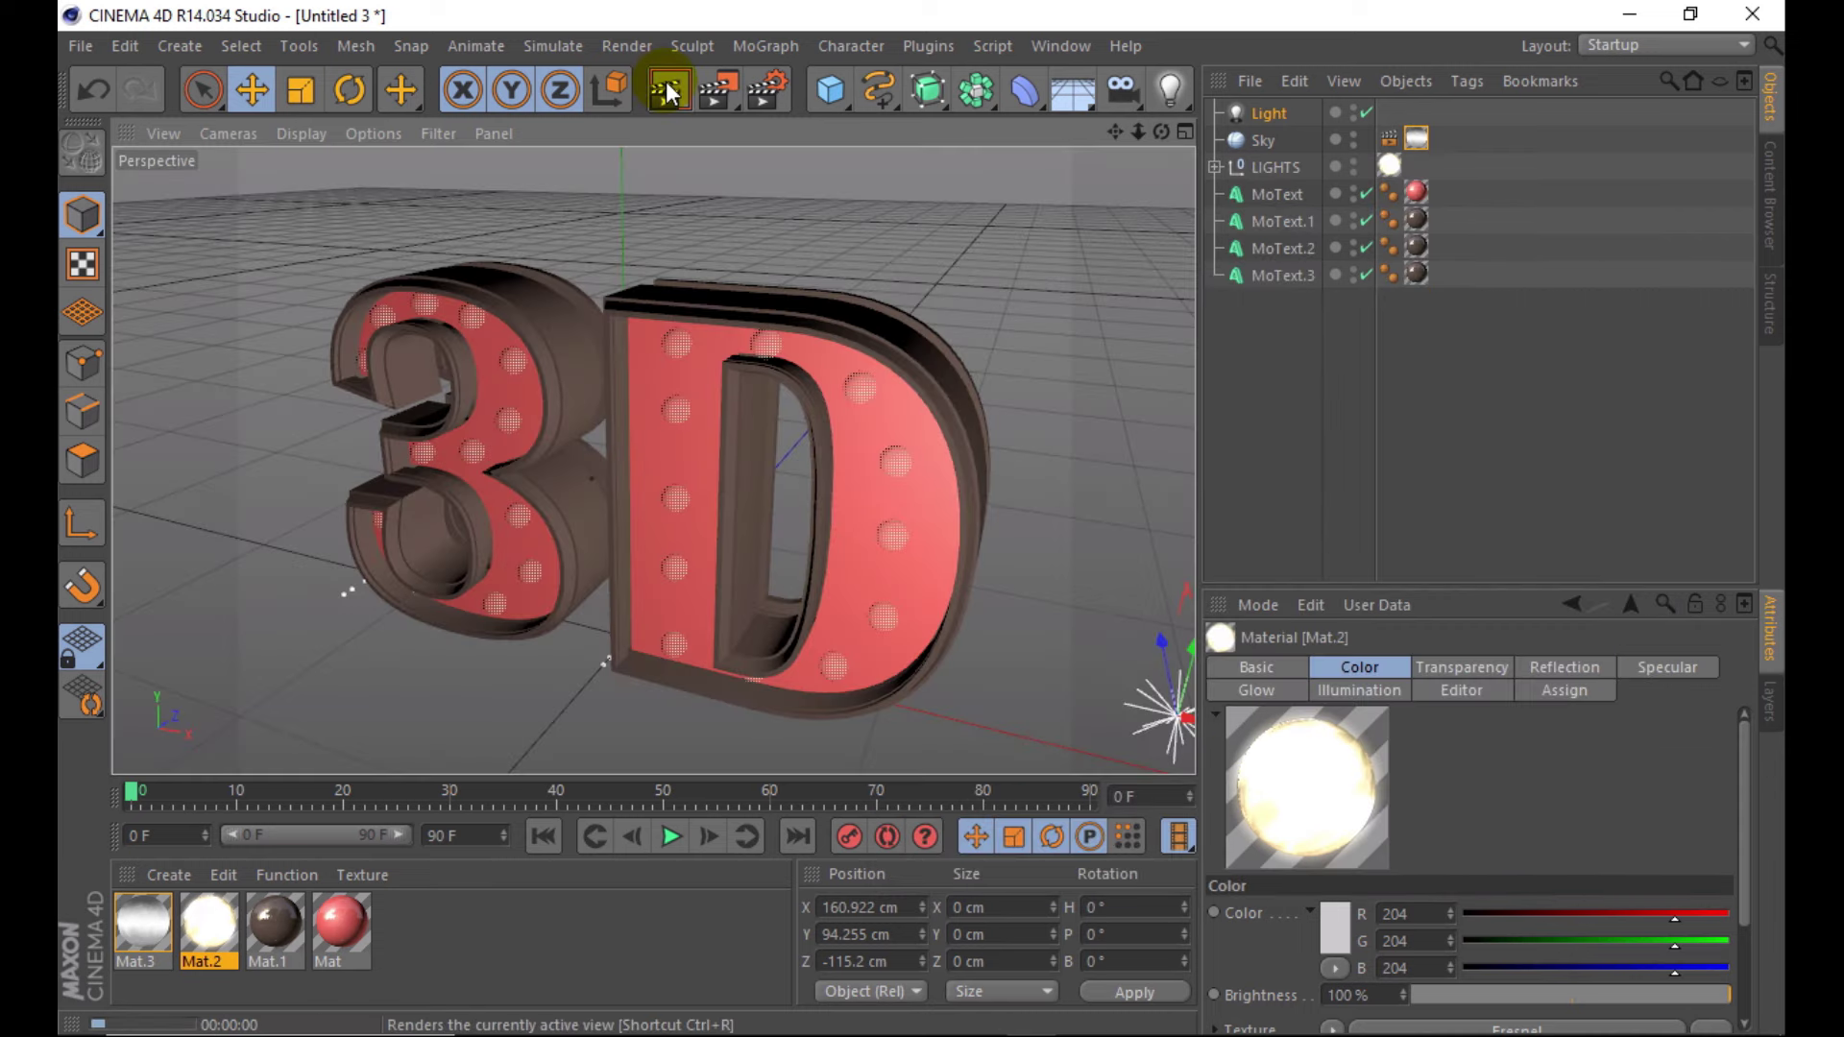
click(665, 85)
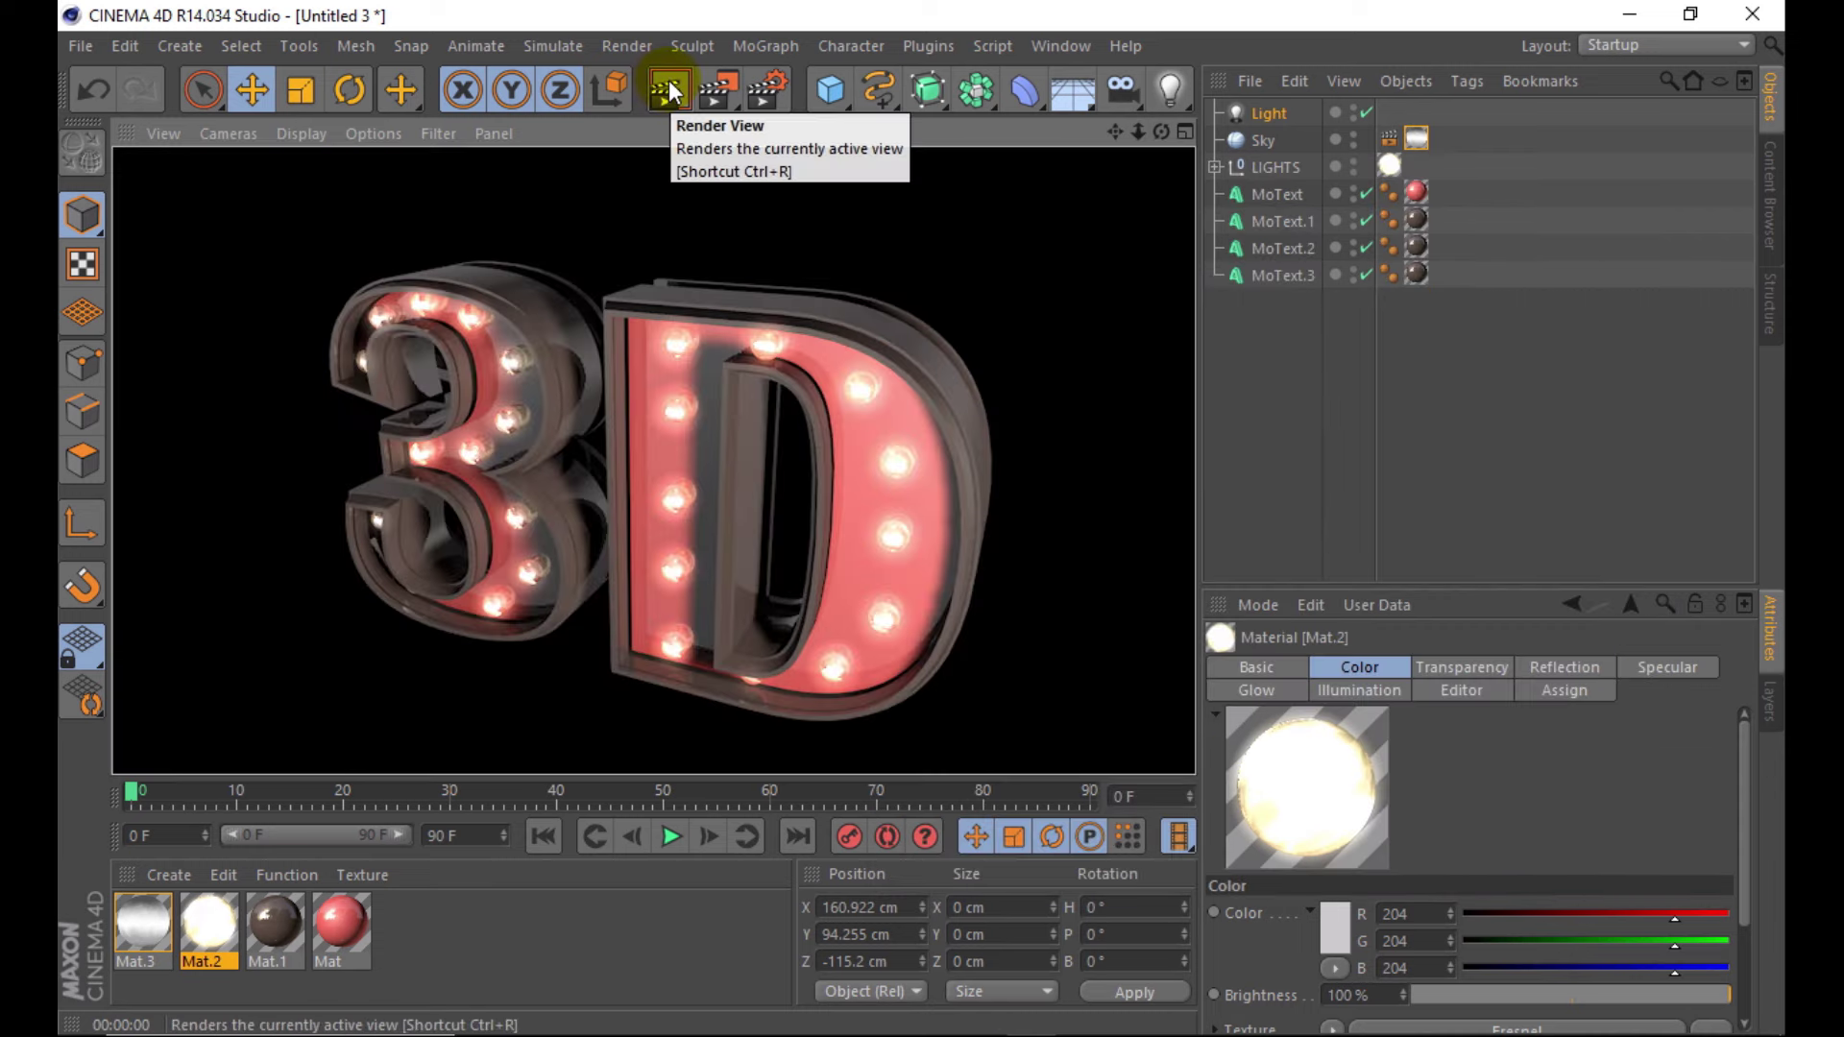
- Set the face material Mat's colour to a stronger red, R255 G42 B42
double_click(341, 912)
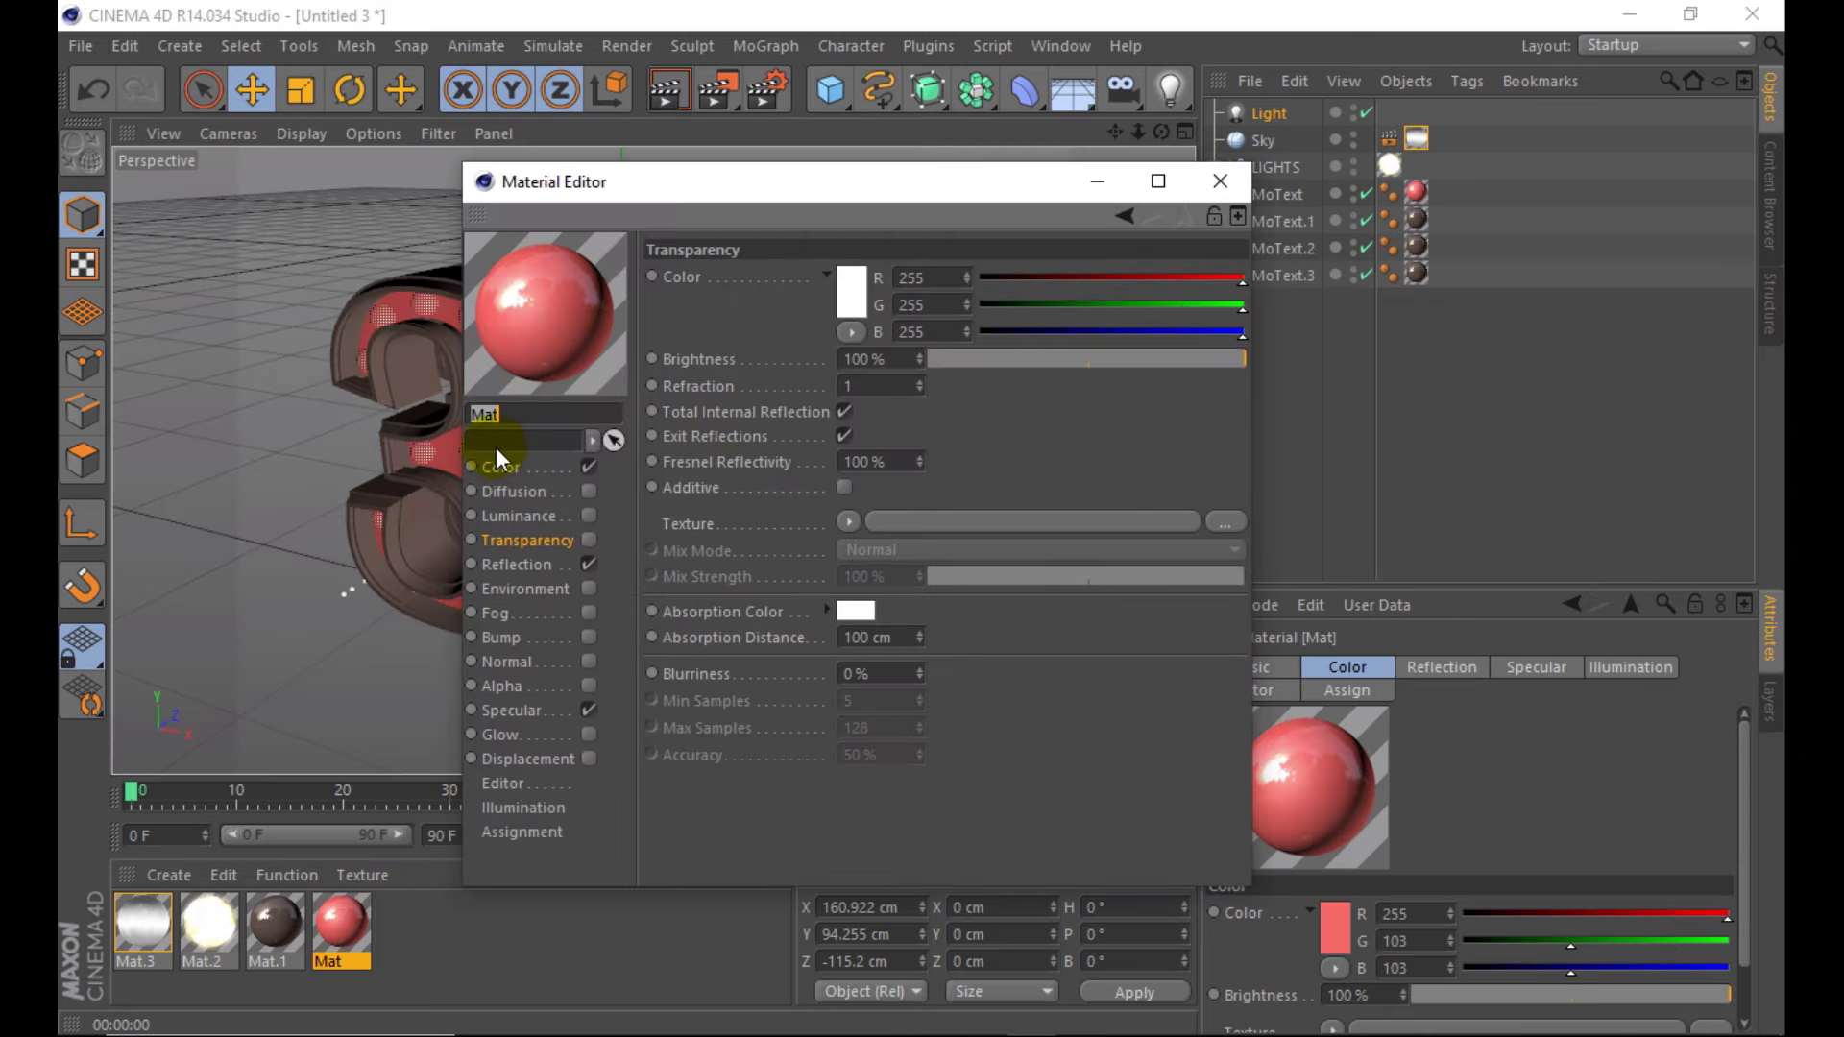
click(526, 469)
click(770, 287)
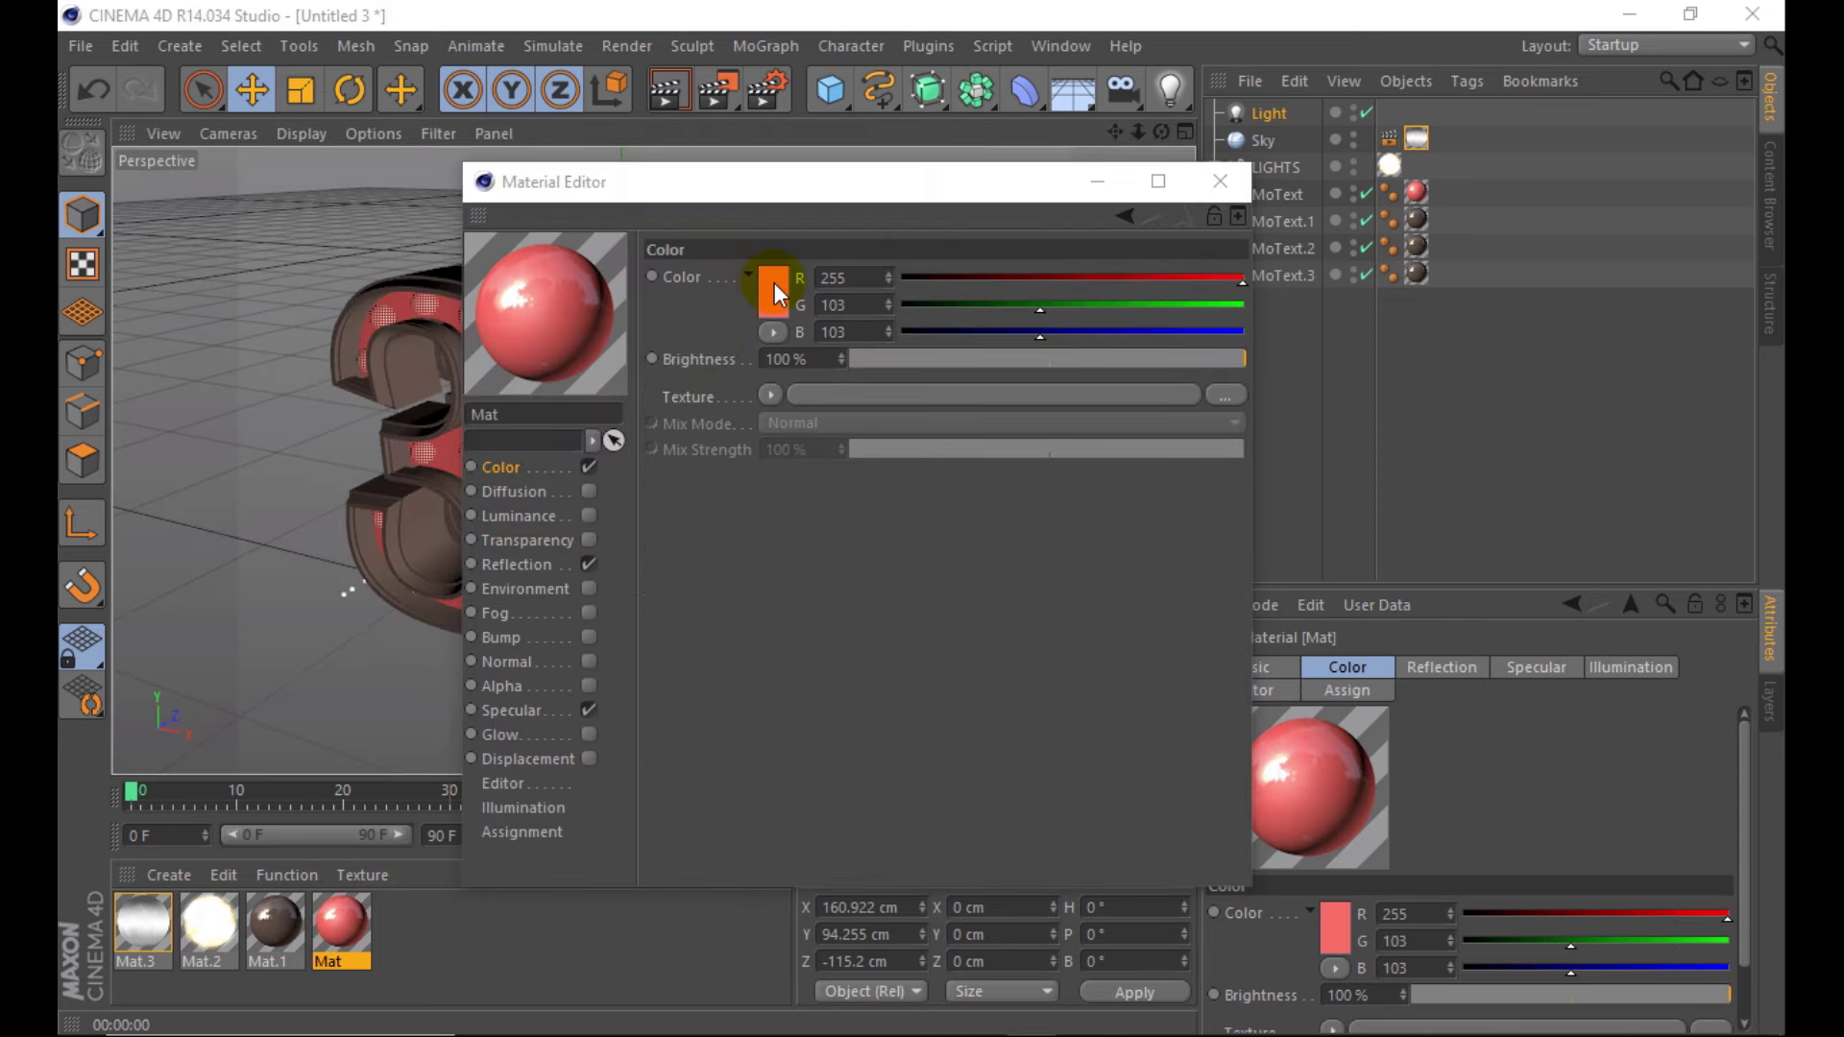
click(761, 198)
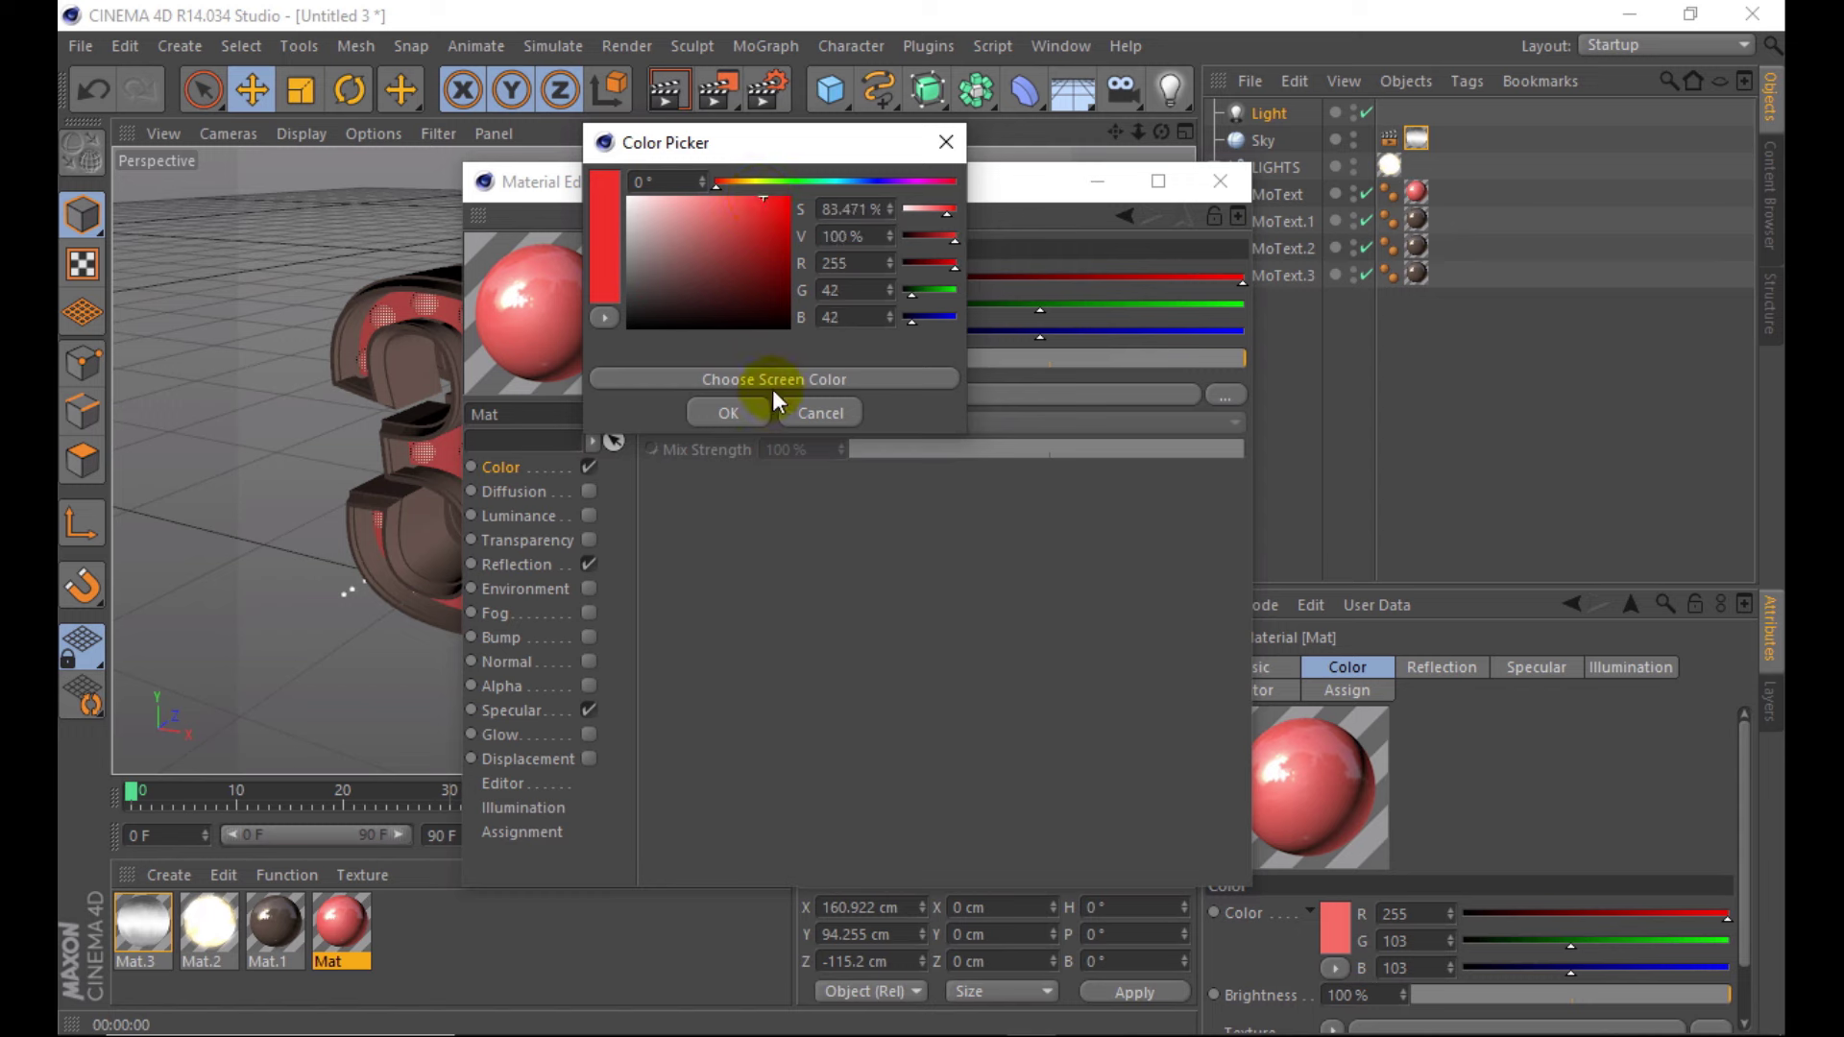
click(756, 411)
- Set Mat's reflection to 56%, disable its specular, and render the red faces
click(523, 564)
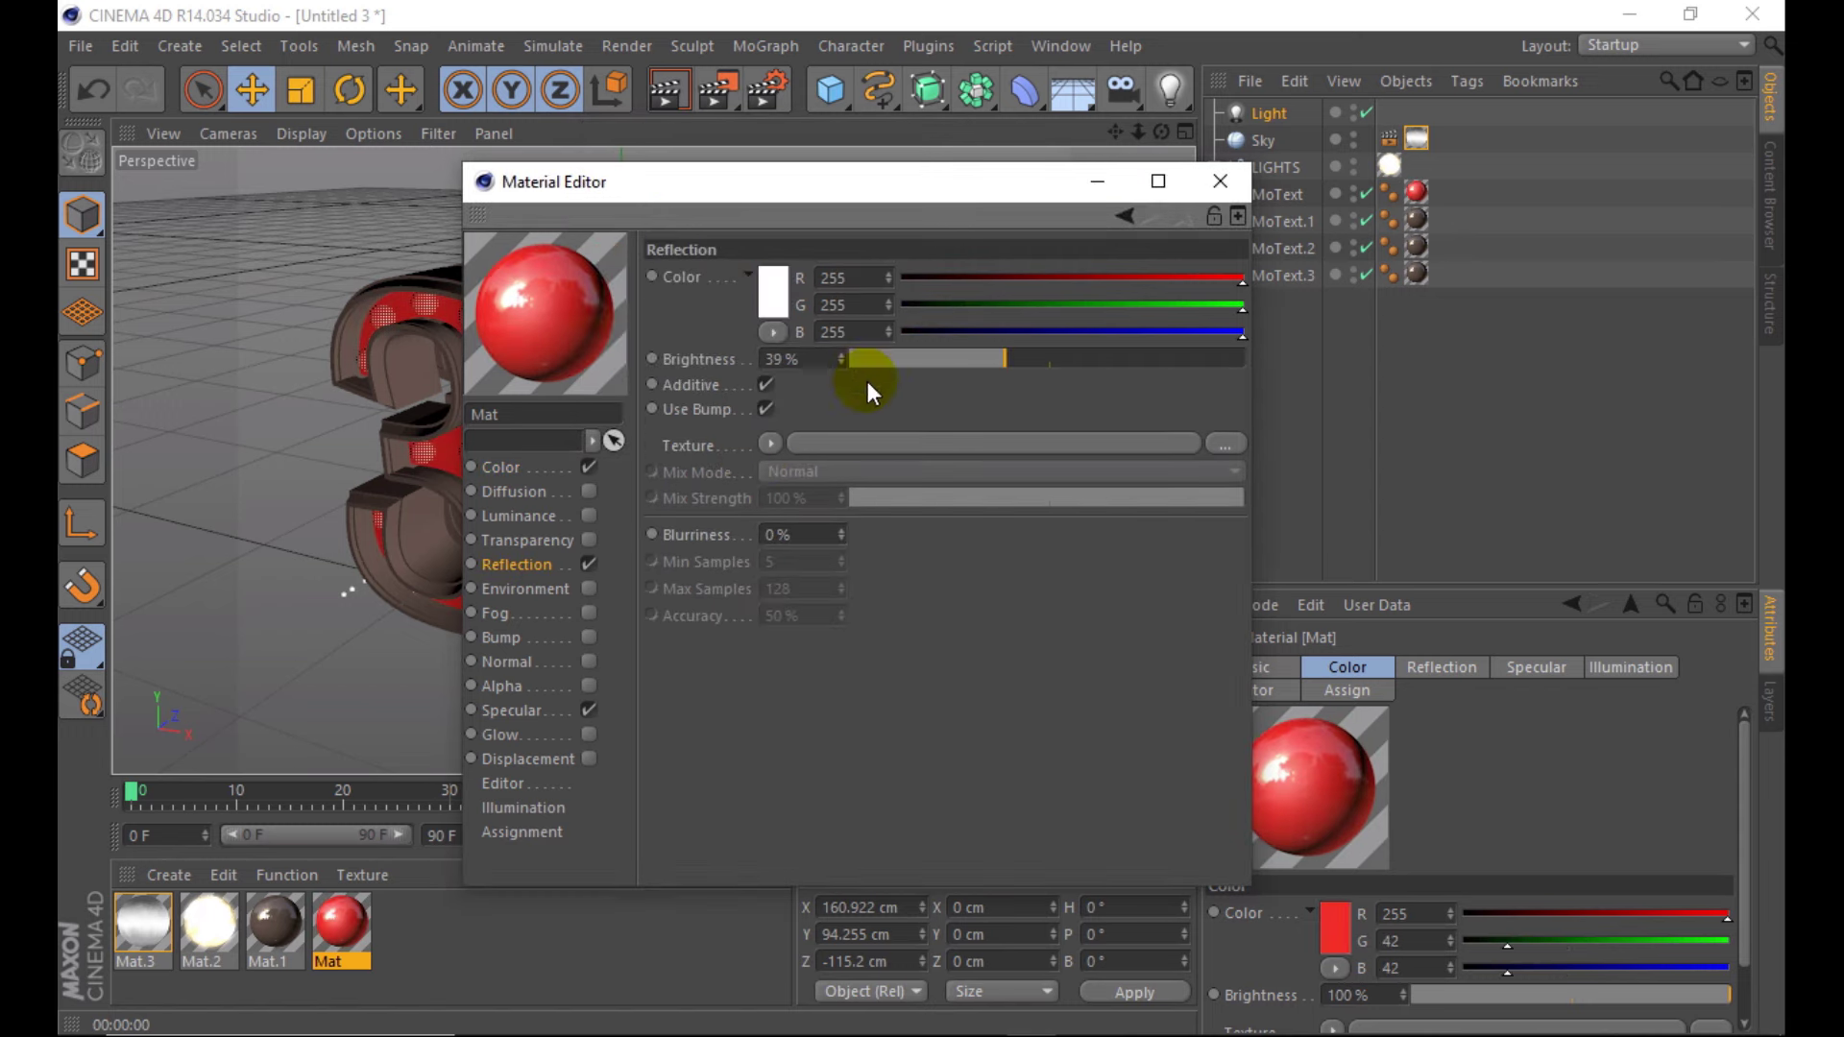
click(589, 710)
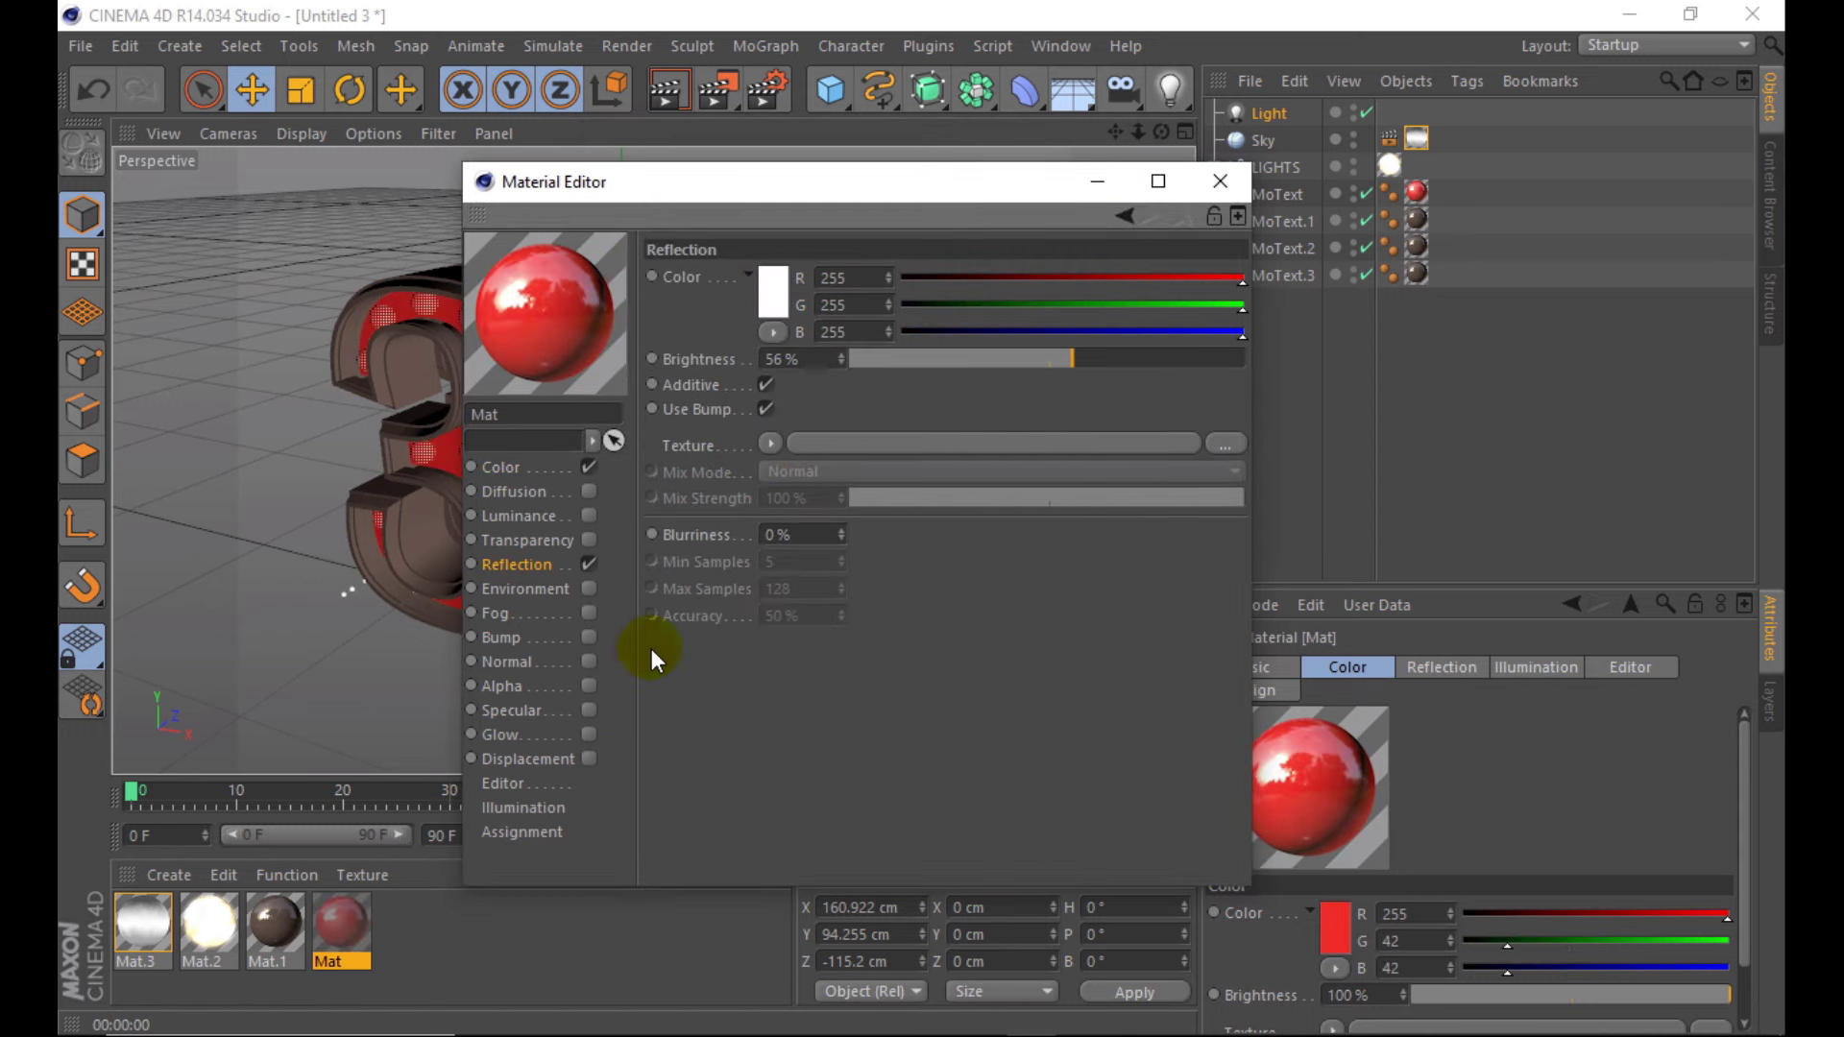
click(666, 90)
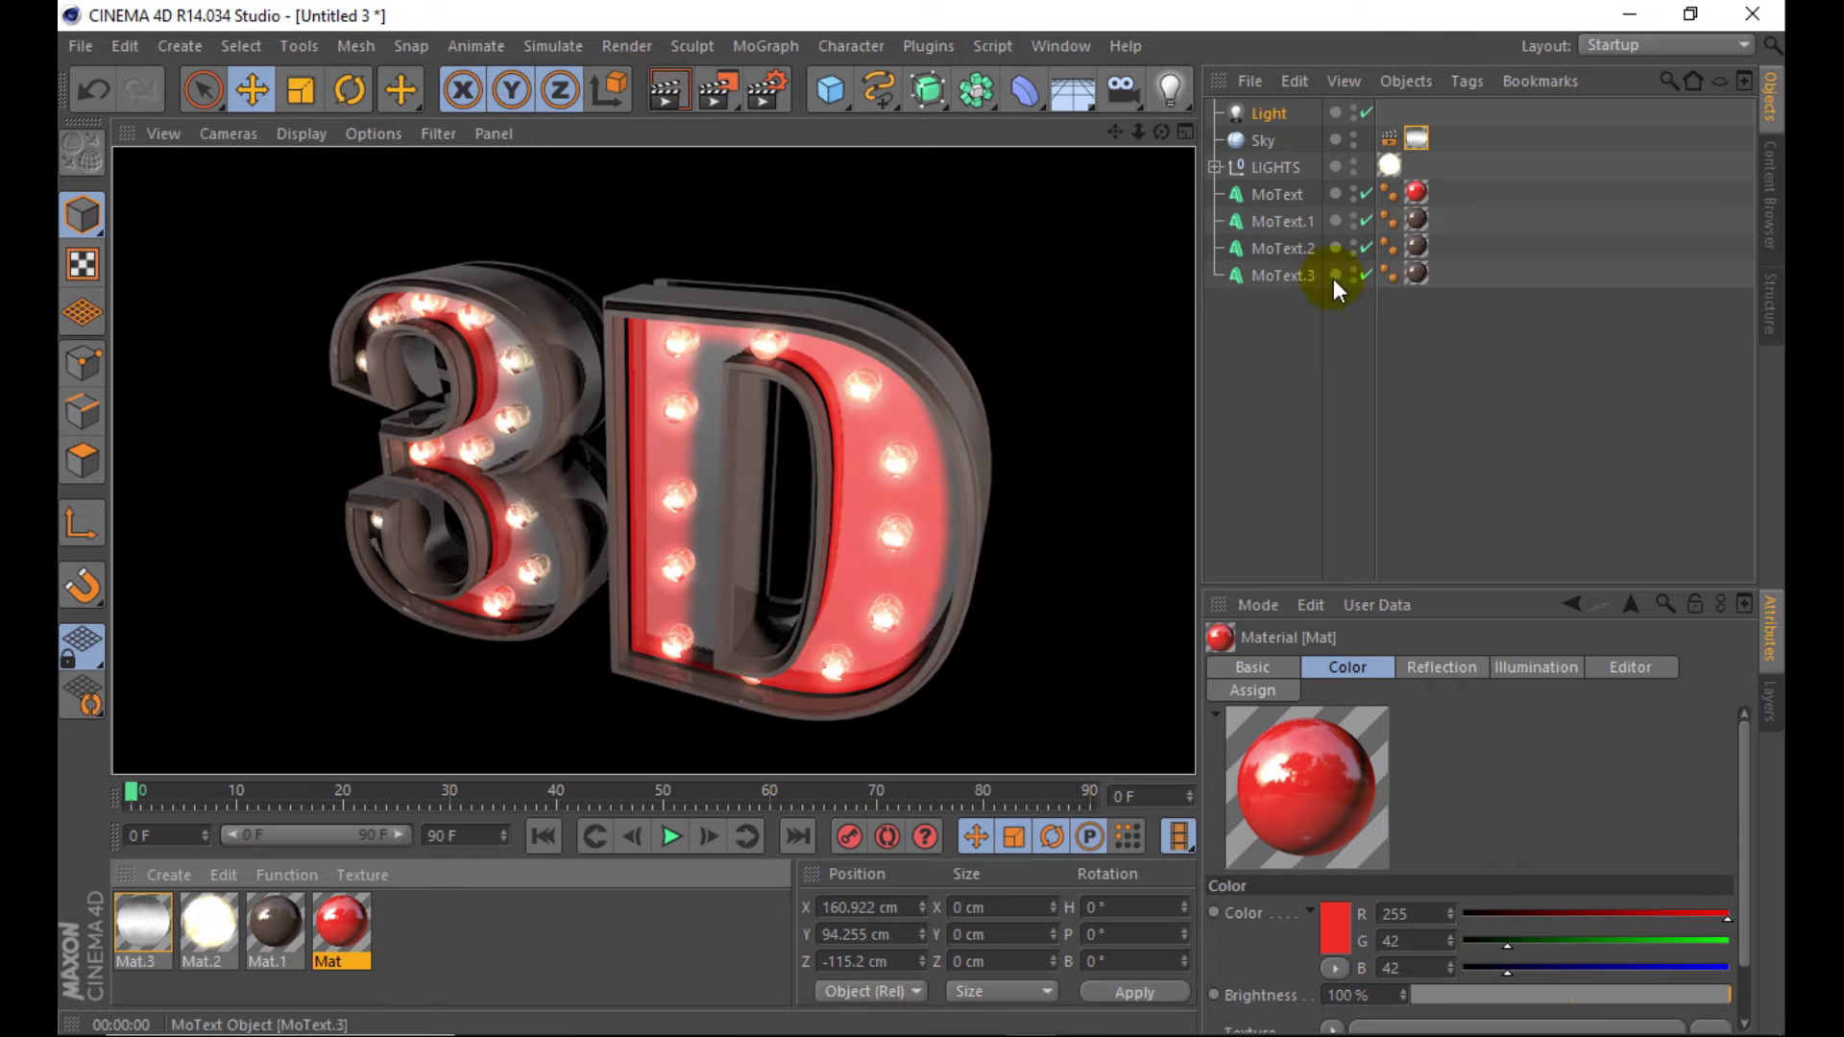
- Push MoText.1, MoText.2 and MoText.3 together back to Z 8.362 cm and render
drag(1277, 321, 1270, 229)
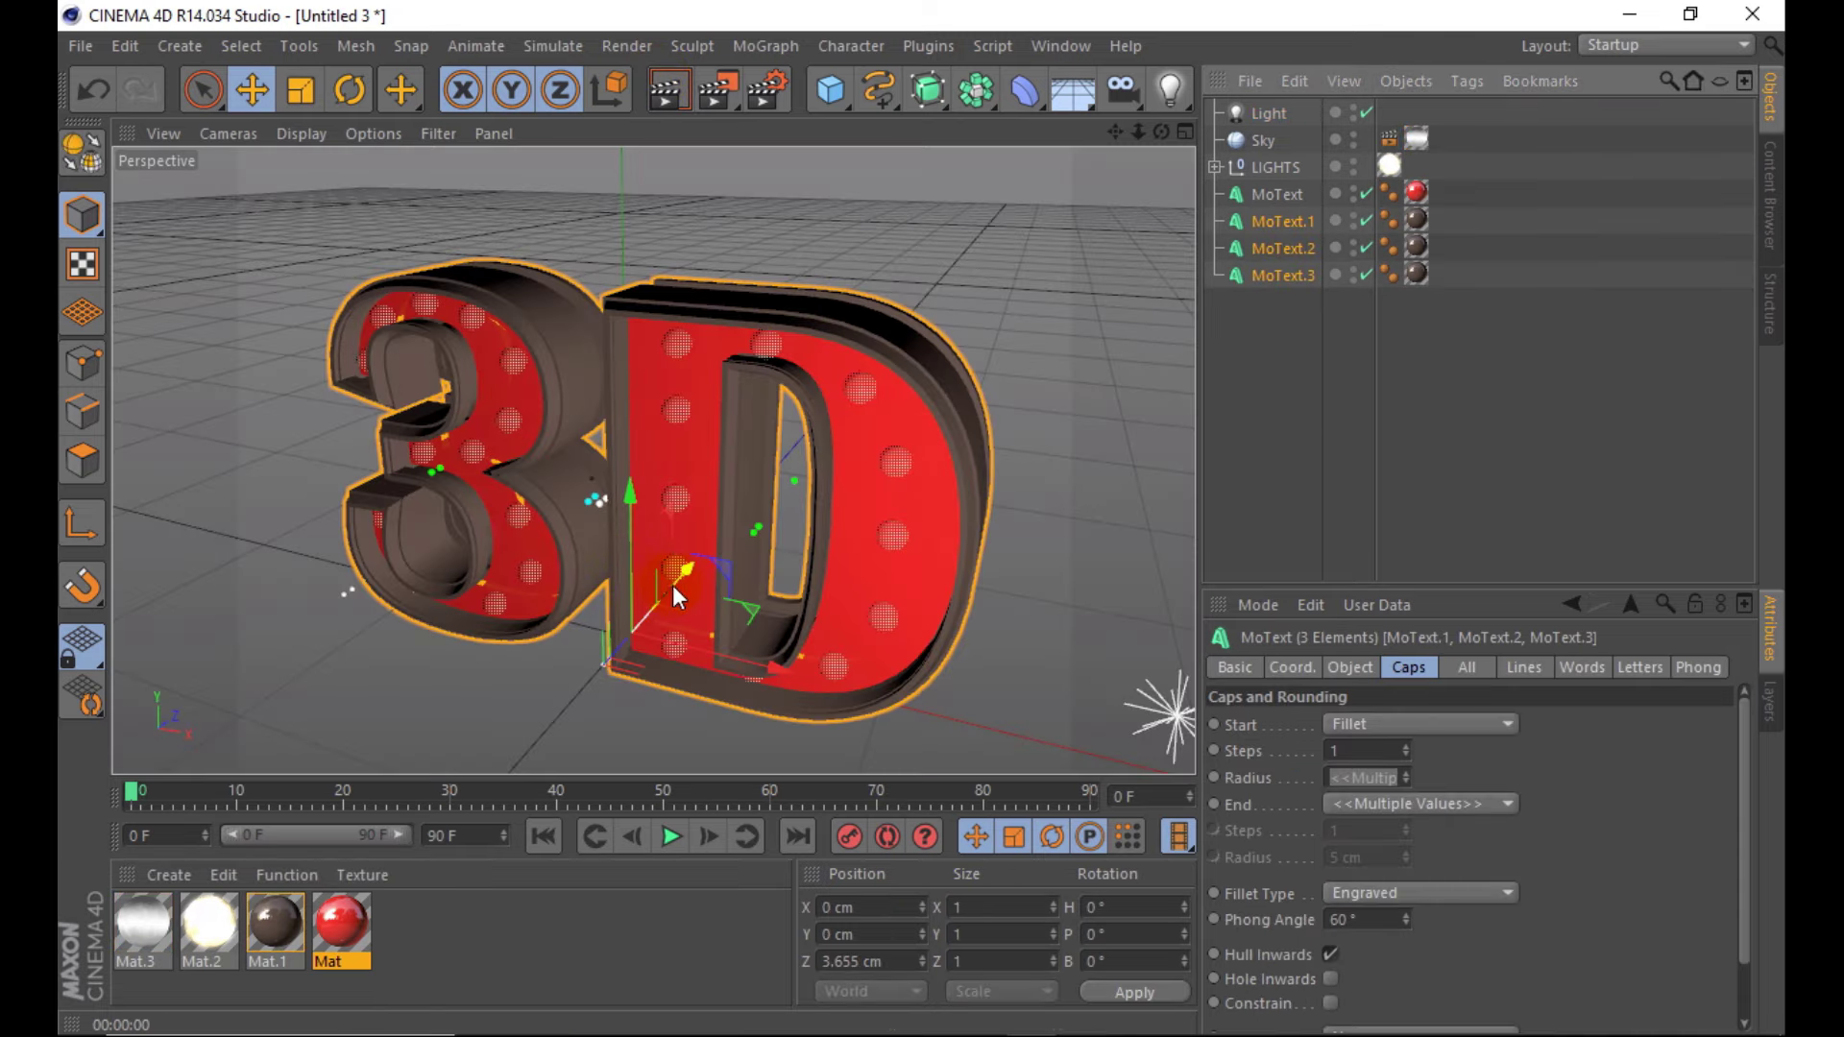
drag(678, 582, 672, 563)
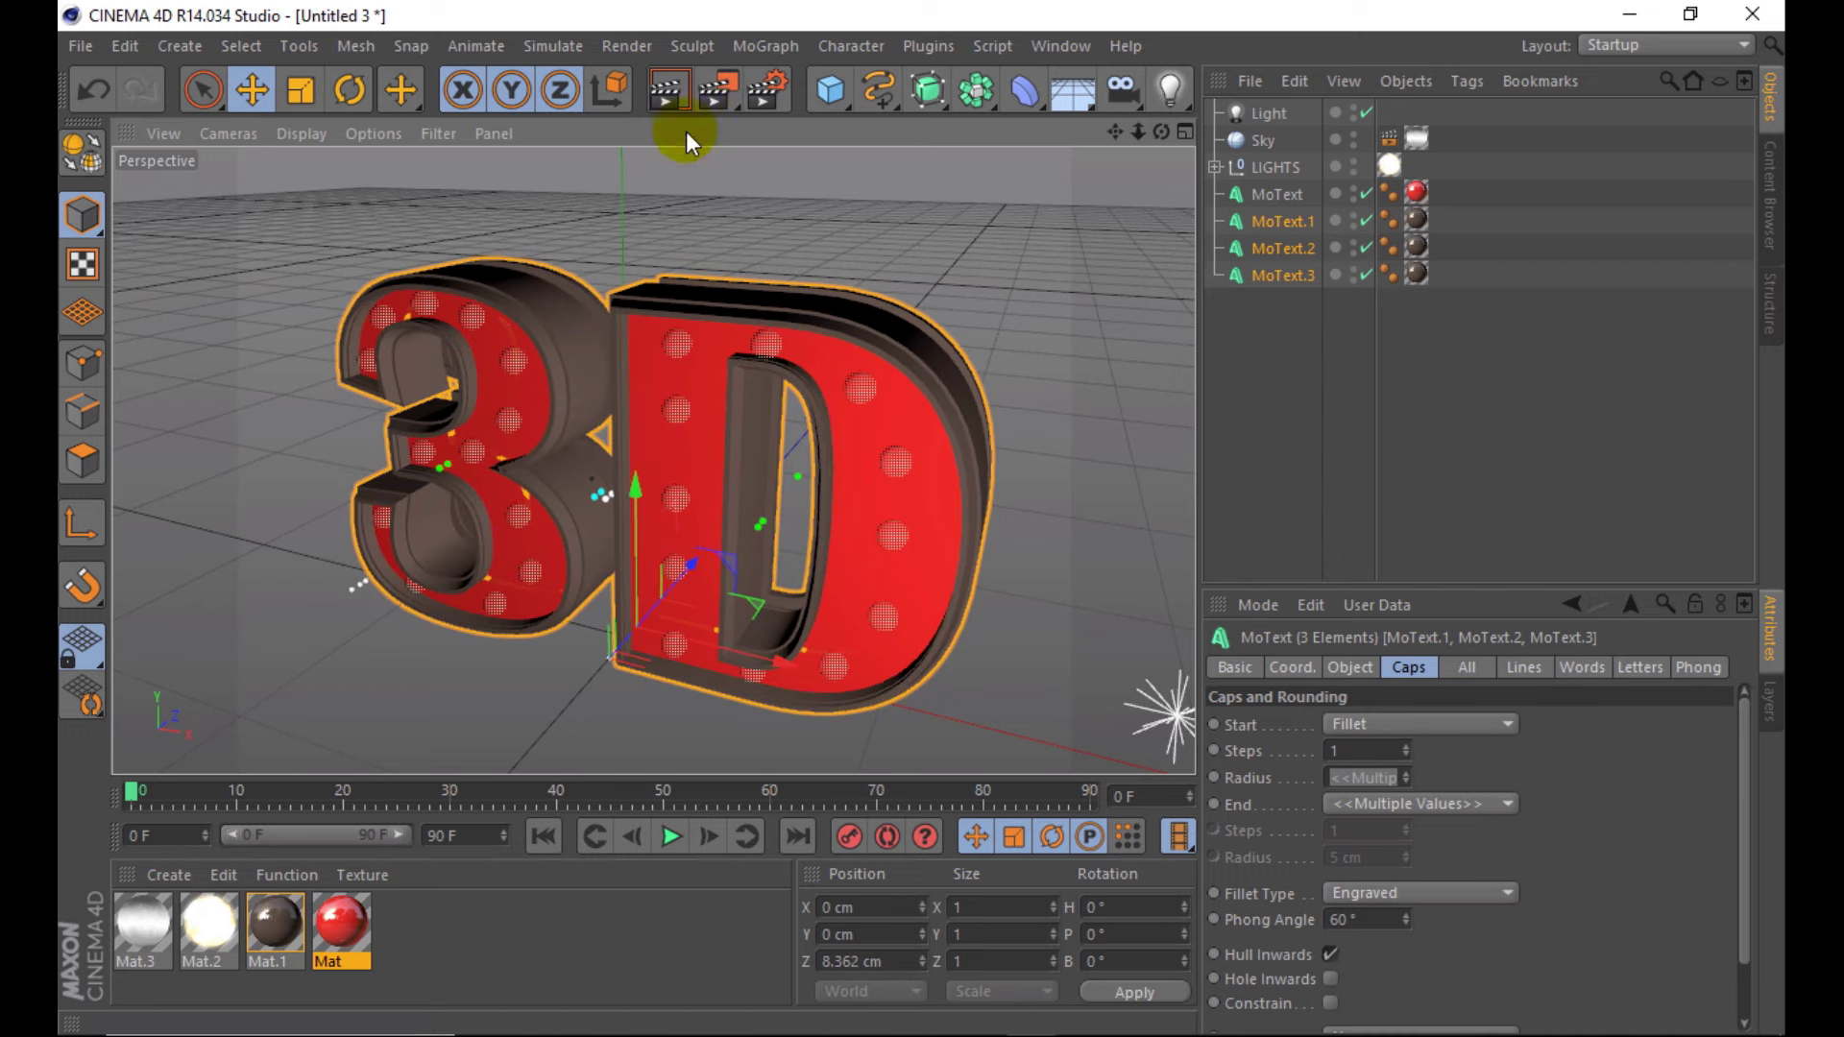
click(669, 89)
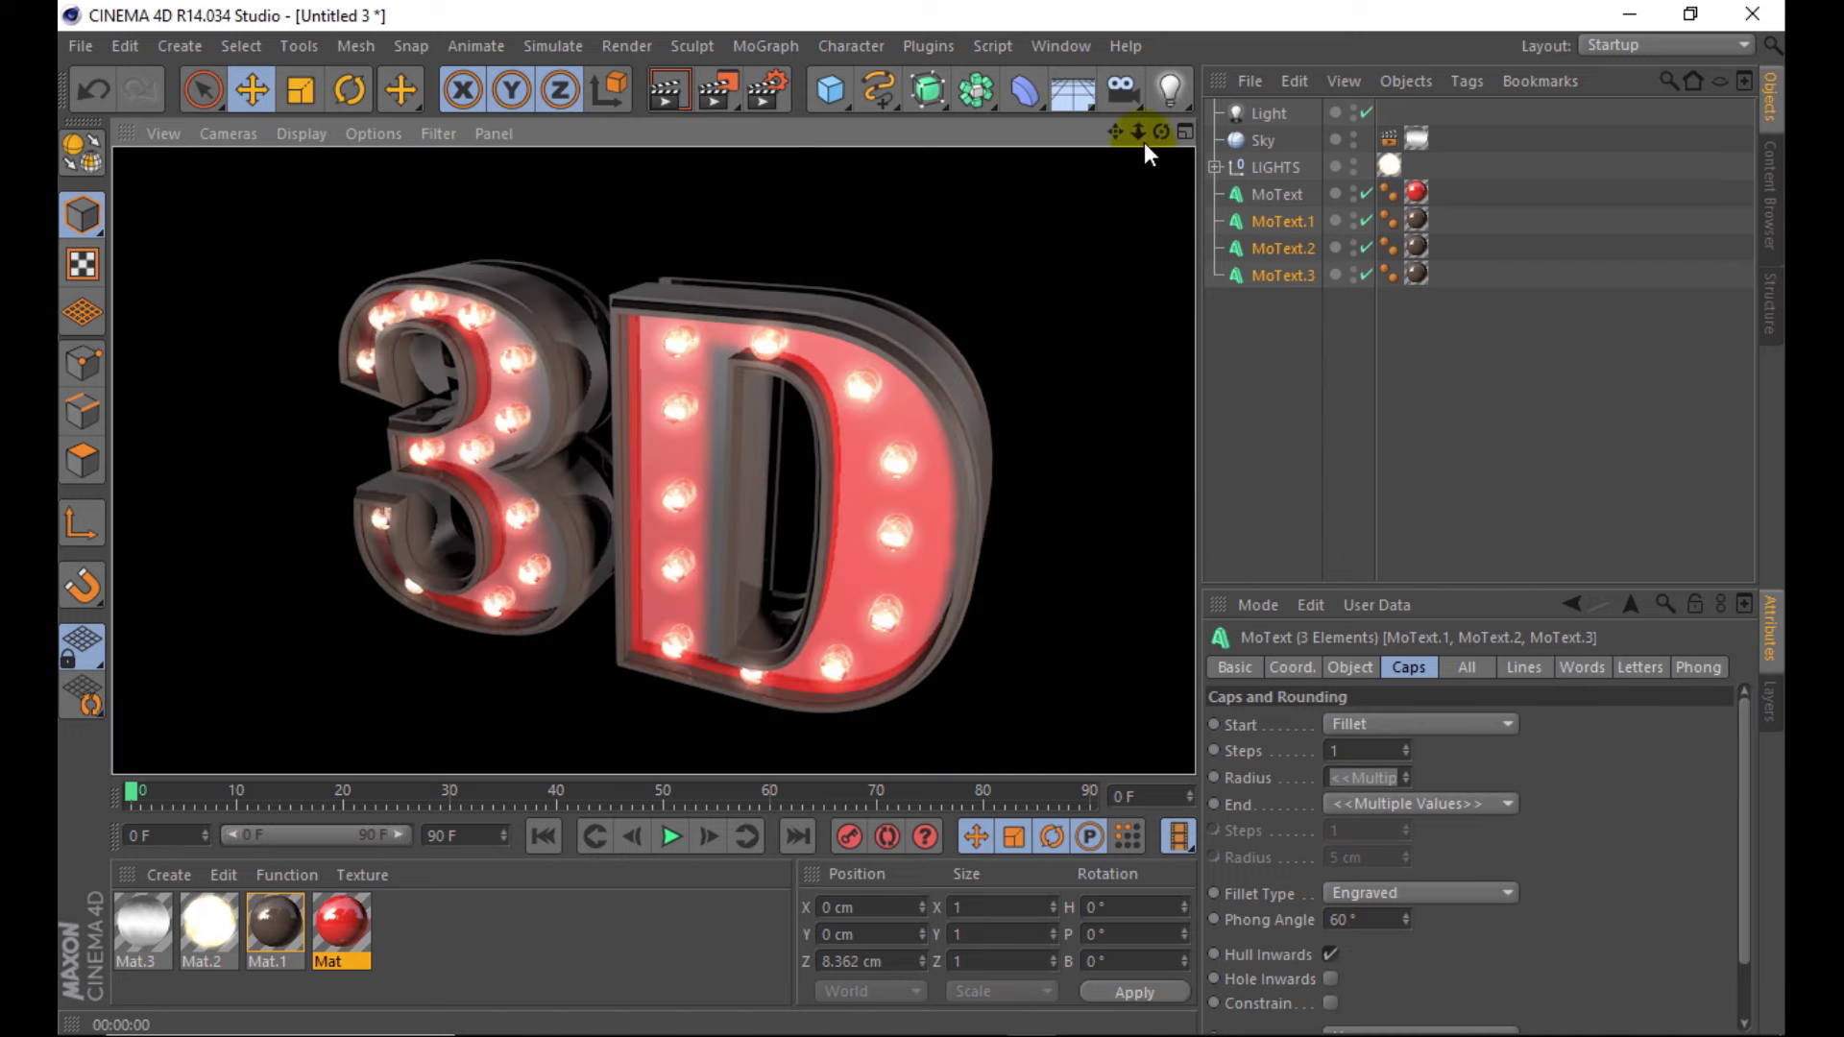
- Clear and re-render the preview, then select the Light object
click(1144, 142)
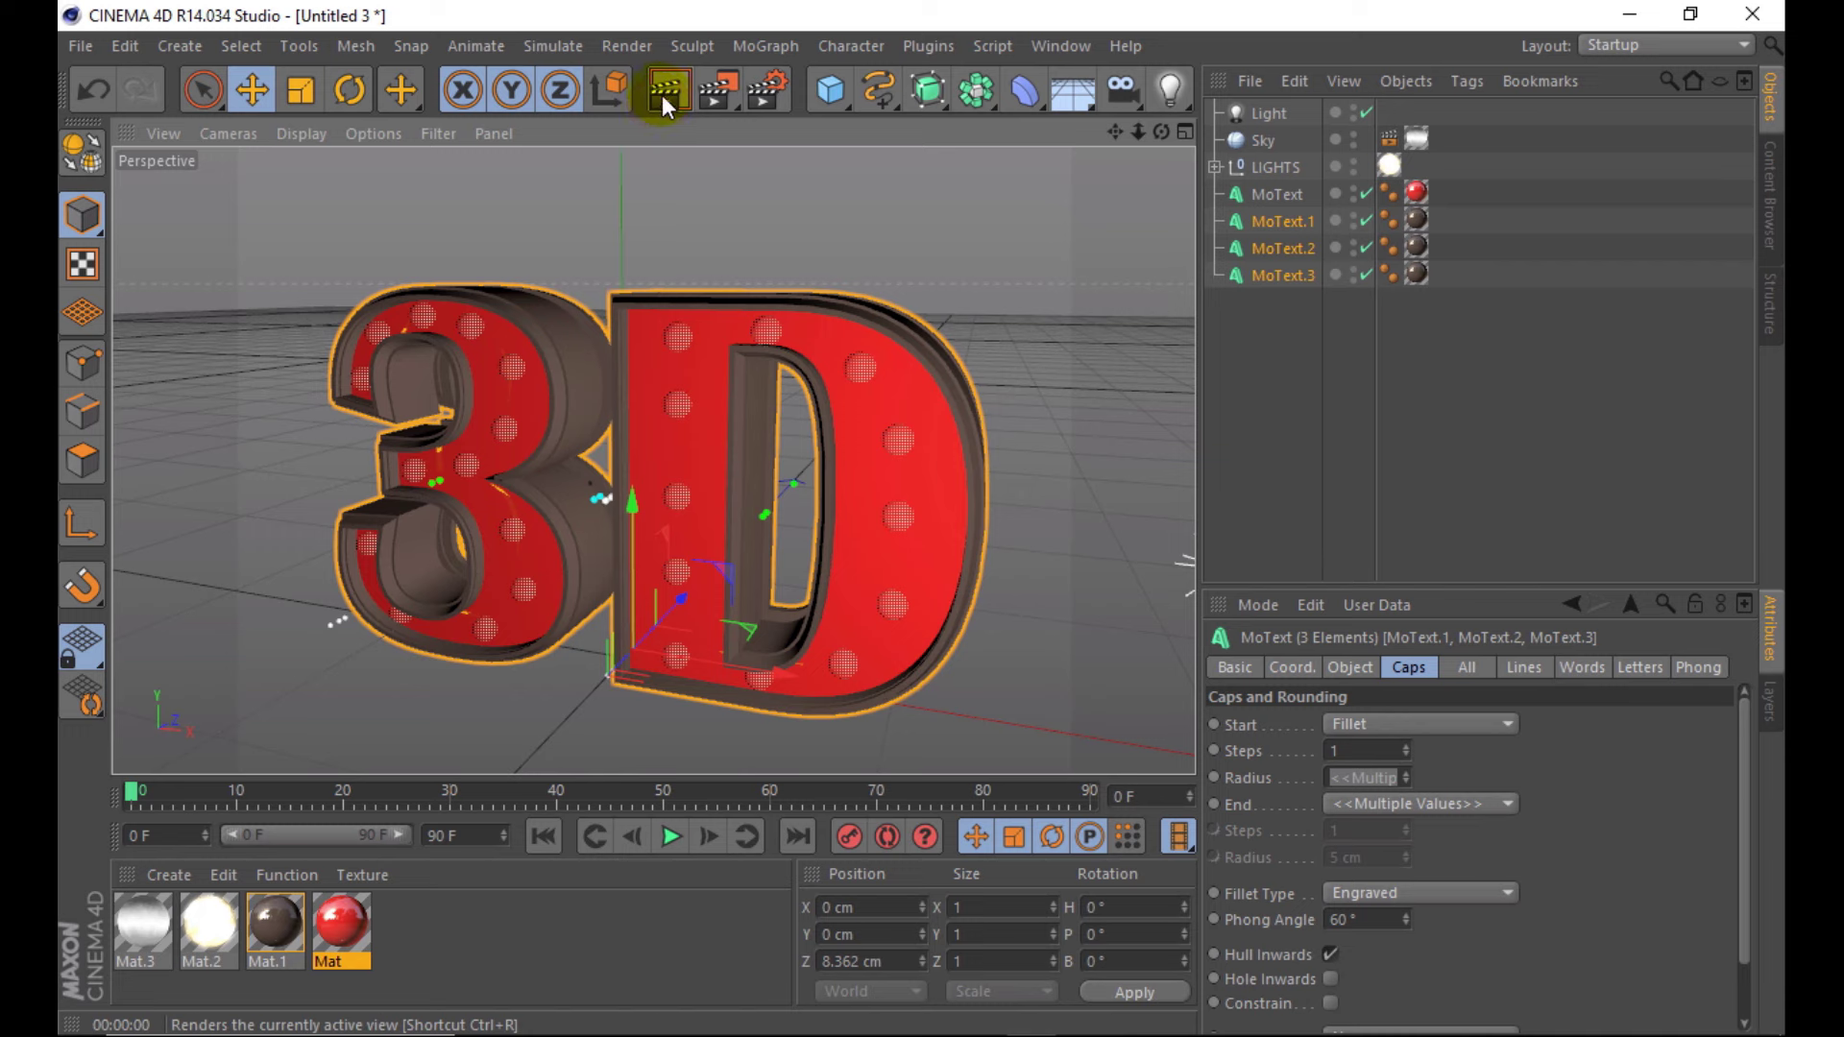
click(660, 96)
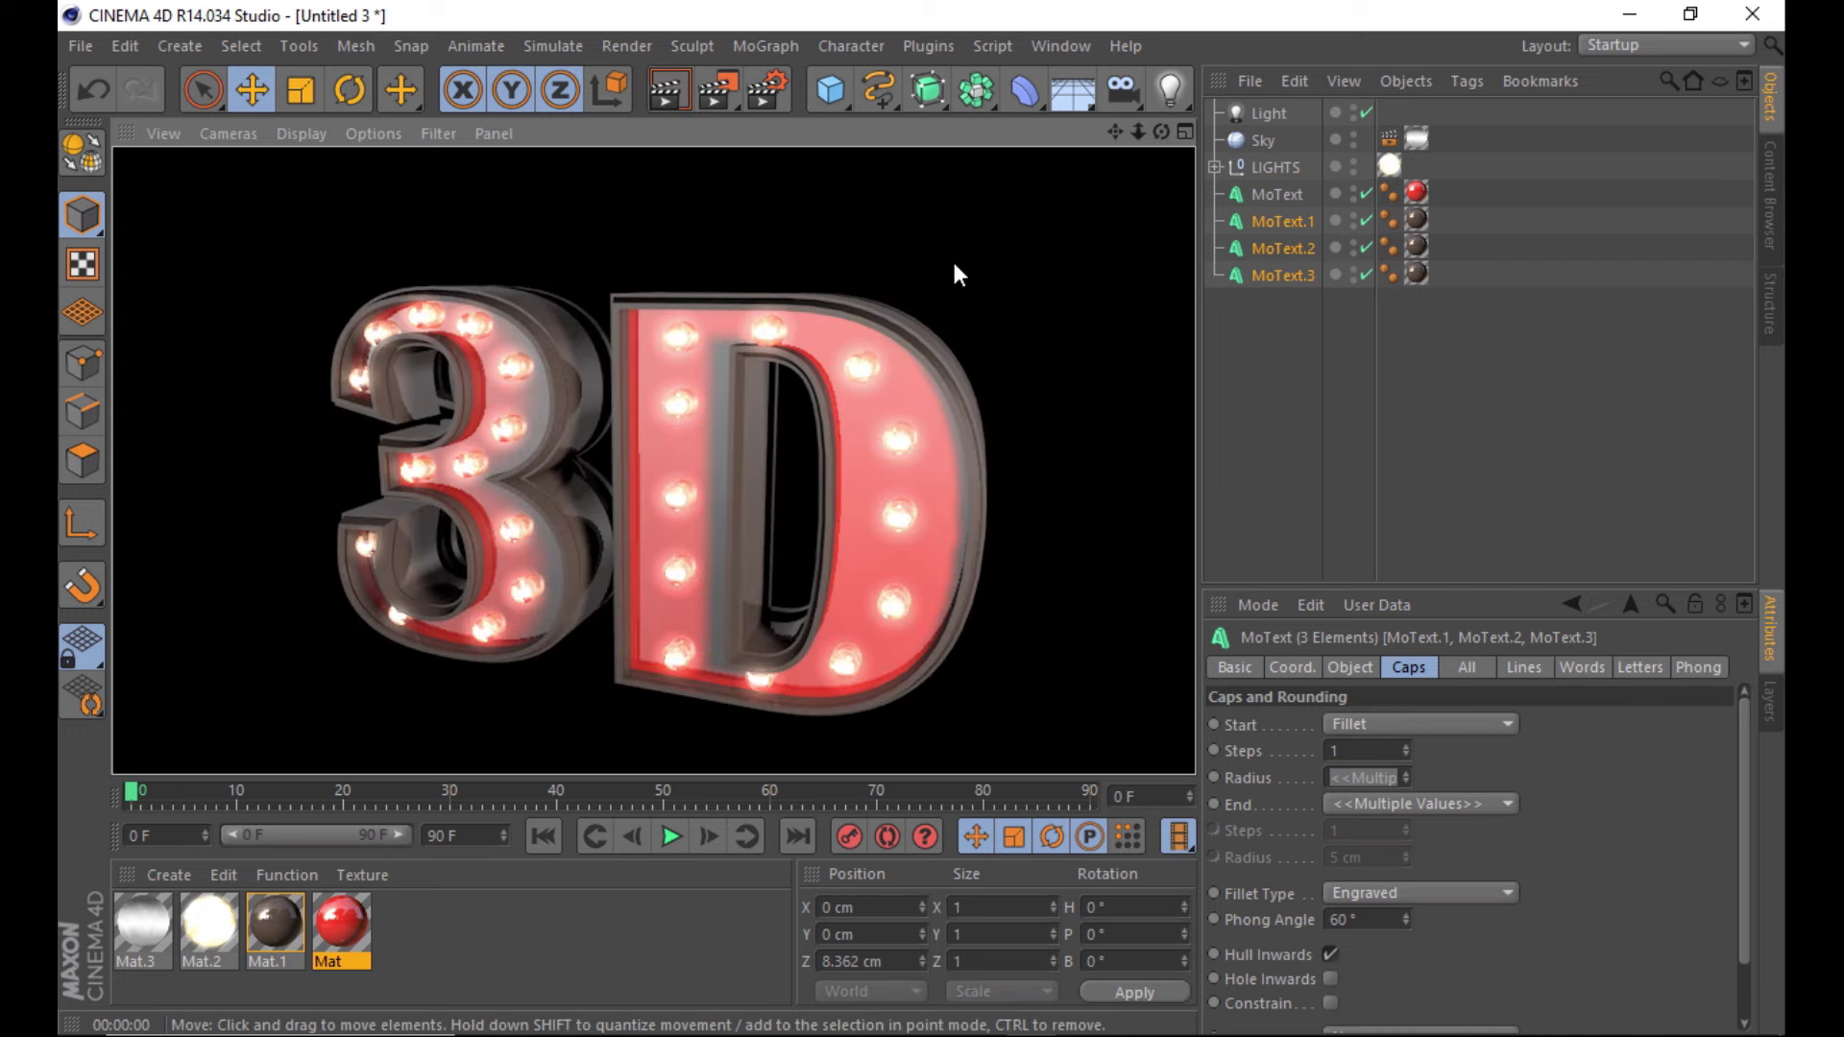
click(1237, 120)
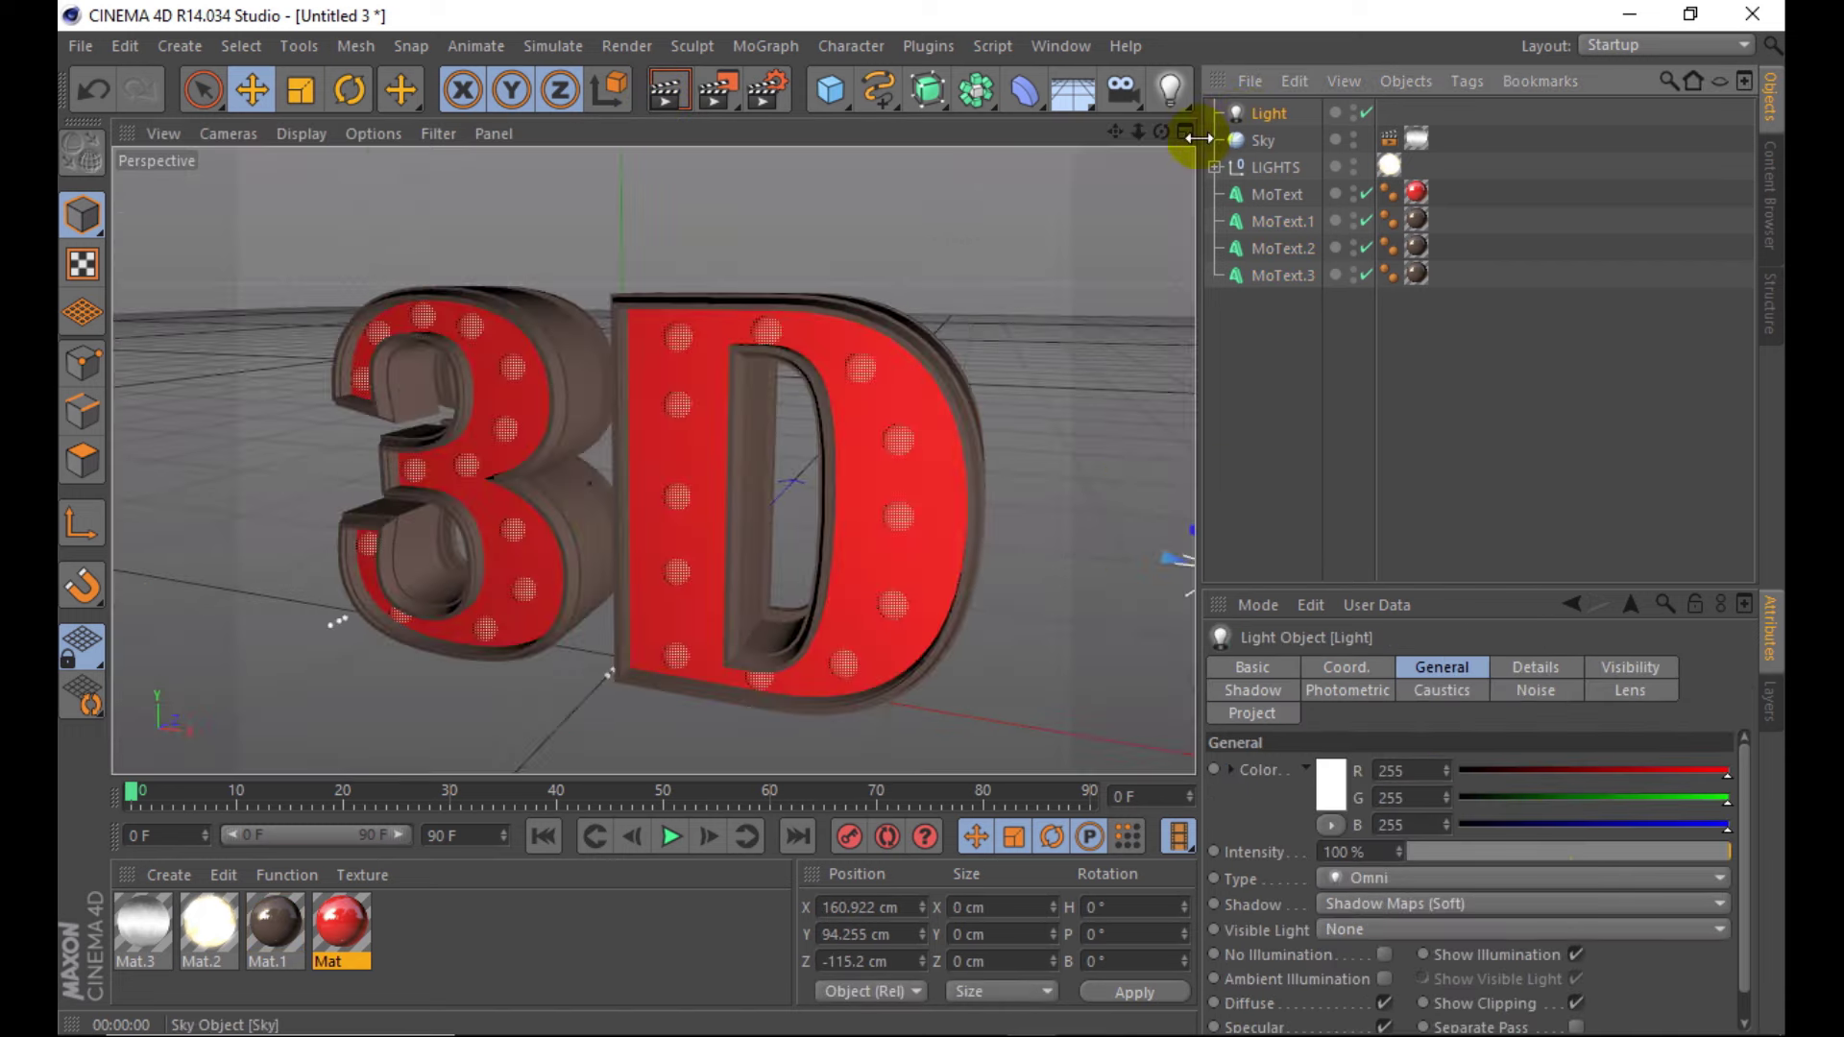
- In the four-view layout, move the light closer to the text and raise it
middle_click(543, 544)
click(388, 590)
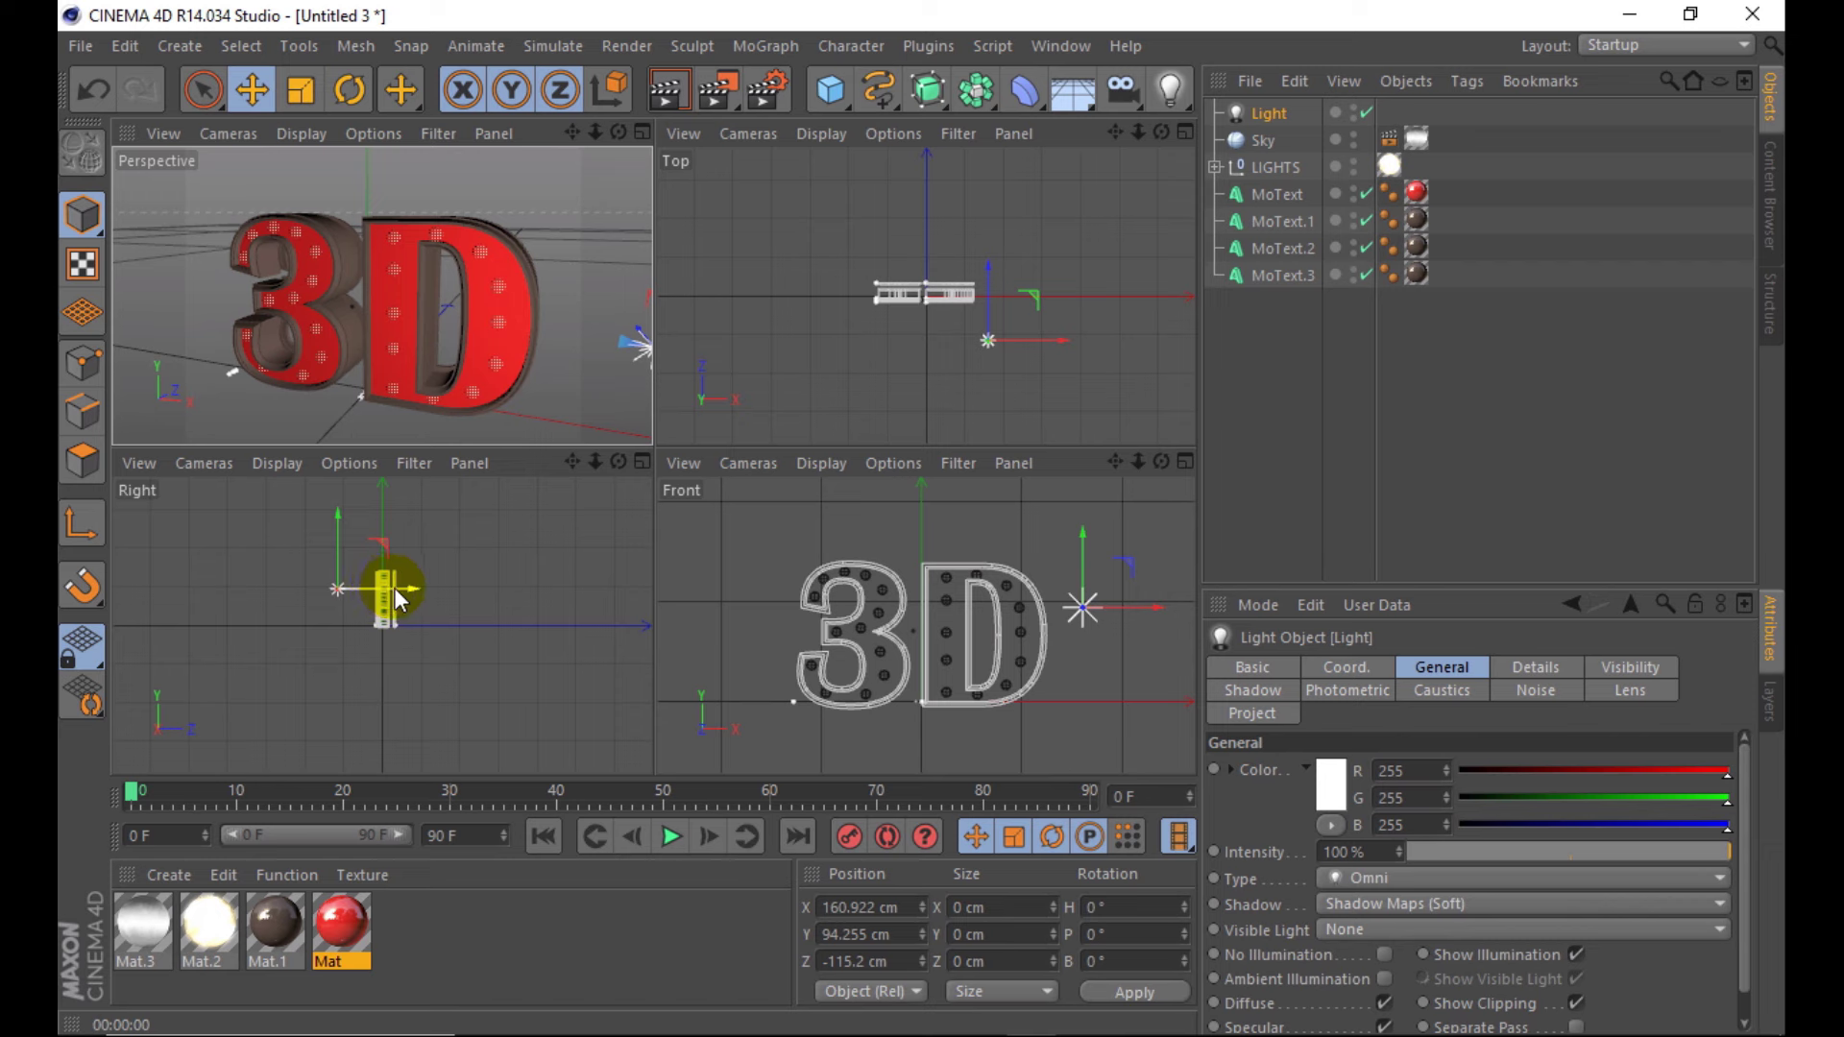
drag(395, 588, 409, 588)
drag(1109, 611, 1050, 569)
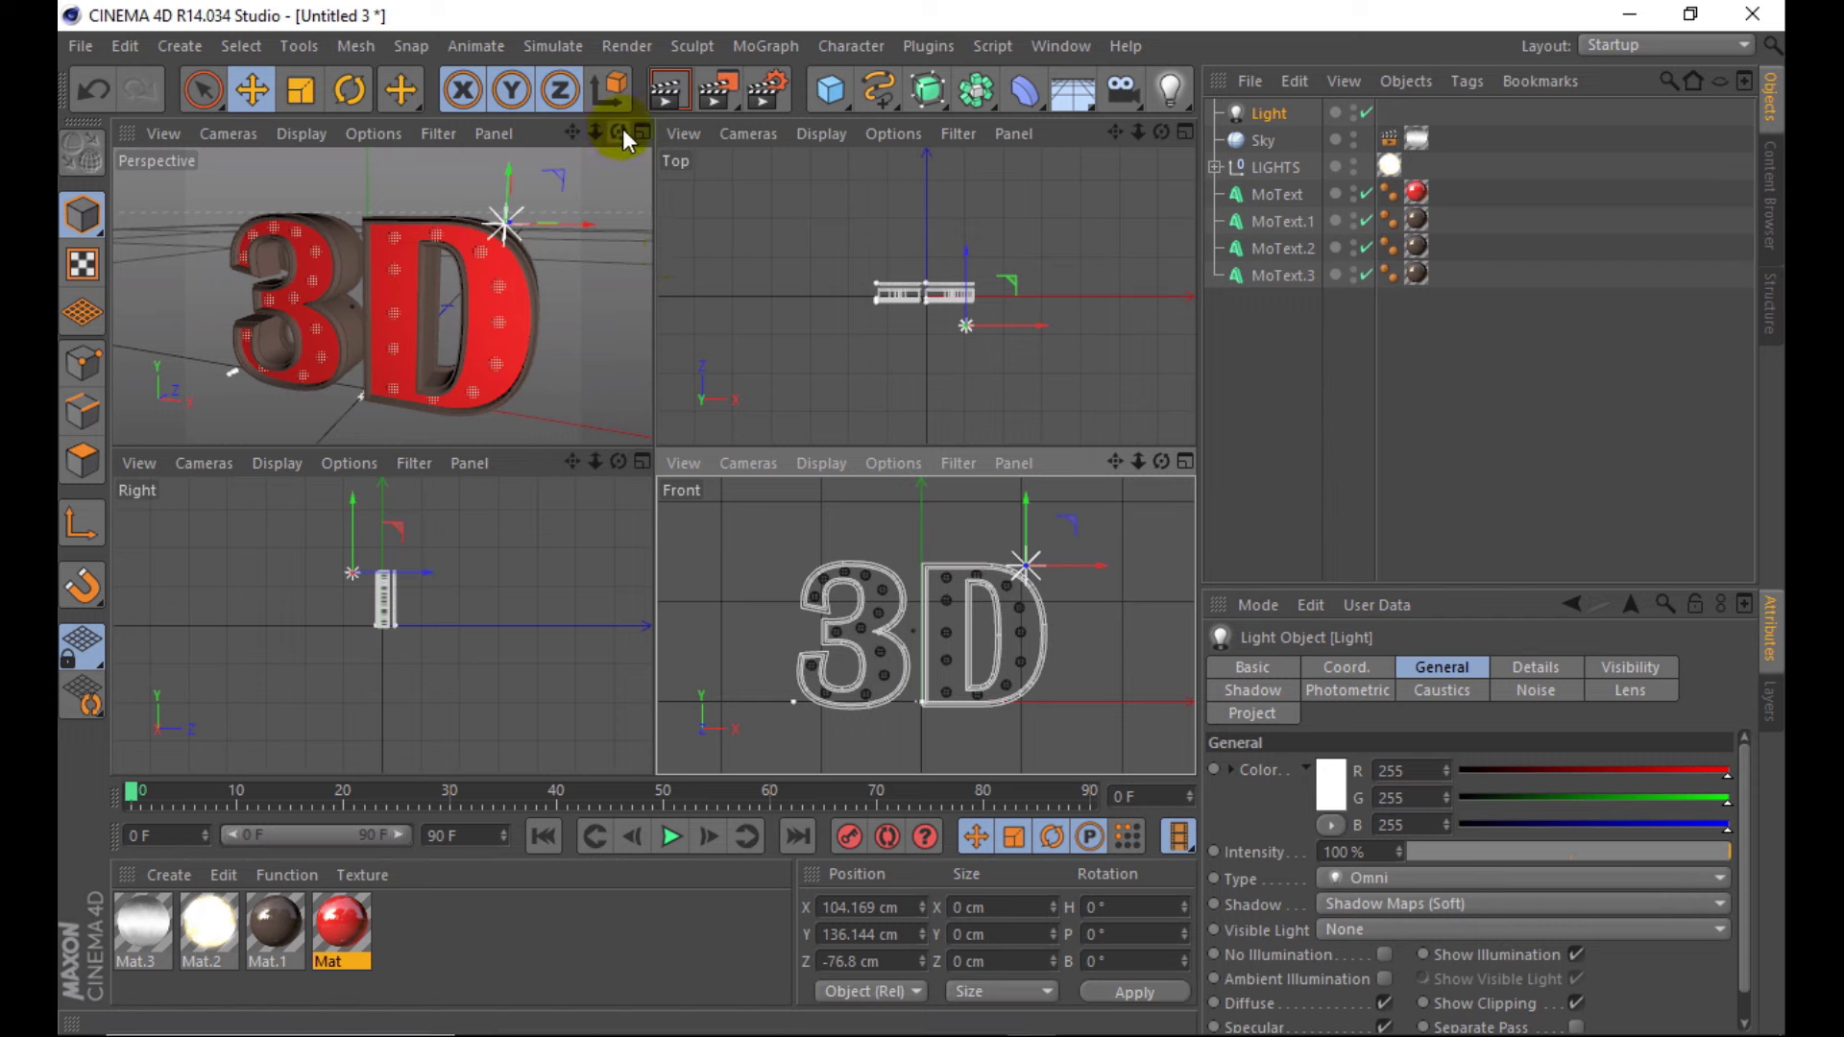
- Slide the light right to X 208.37 and preview the relit text
click(643, 131)
click(663, 92)
scroll(659, 205, down, 5)
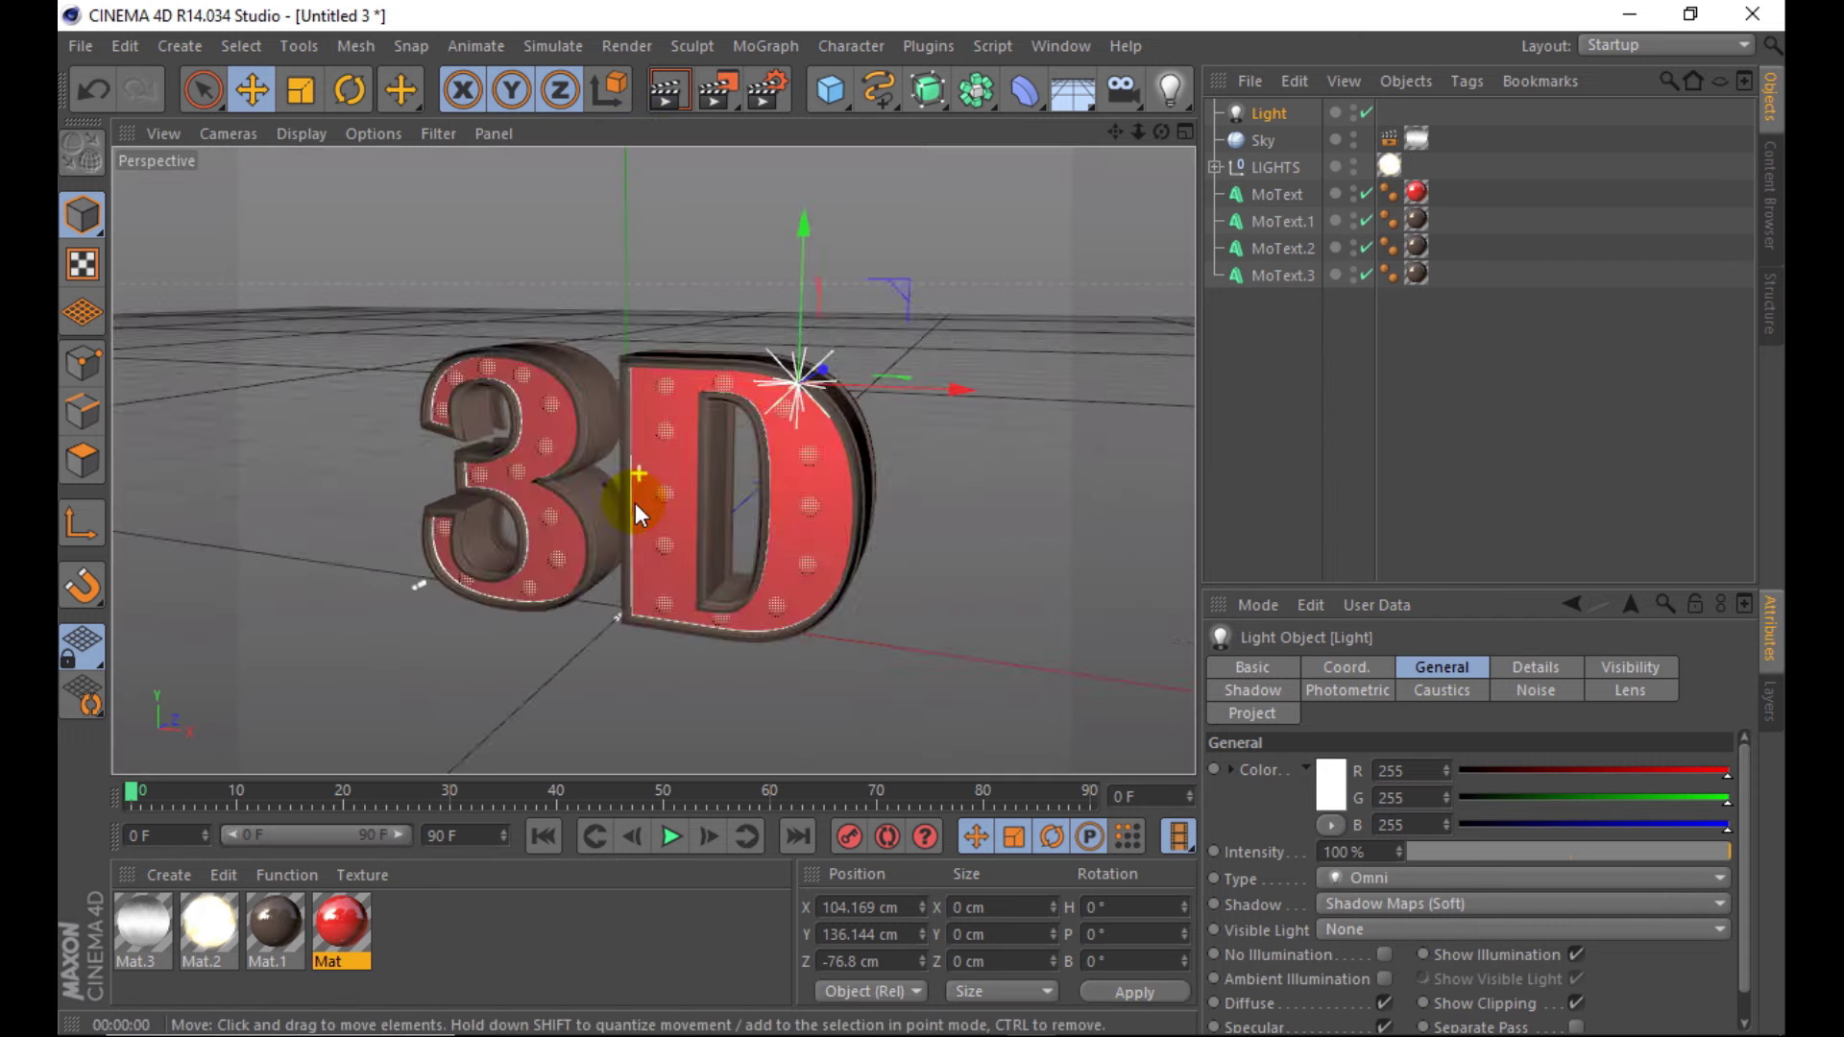
drag(849, 445, 1041, 455)
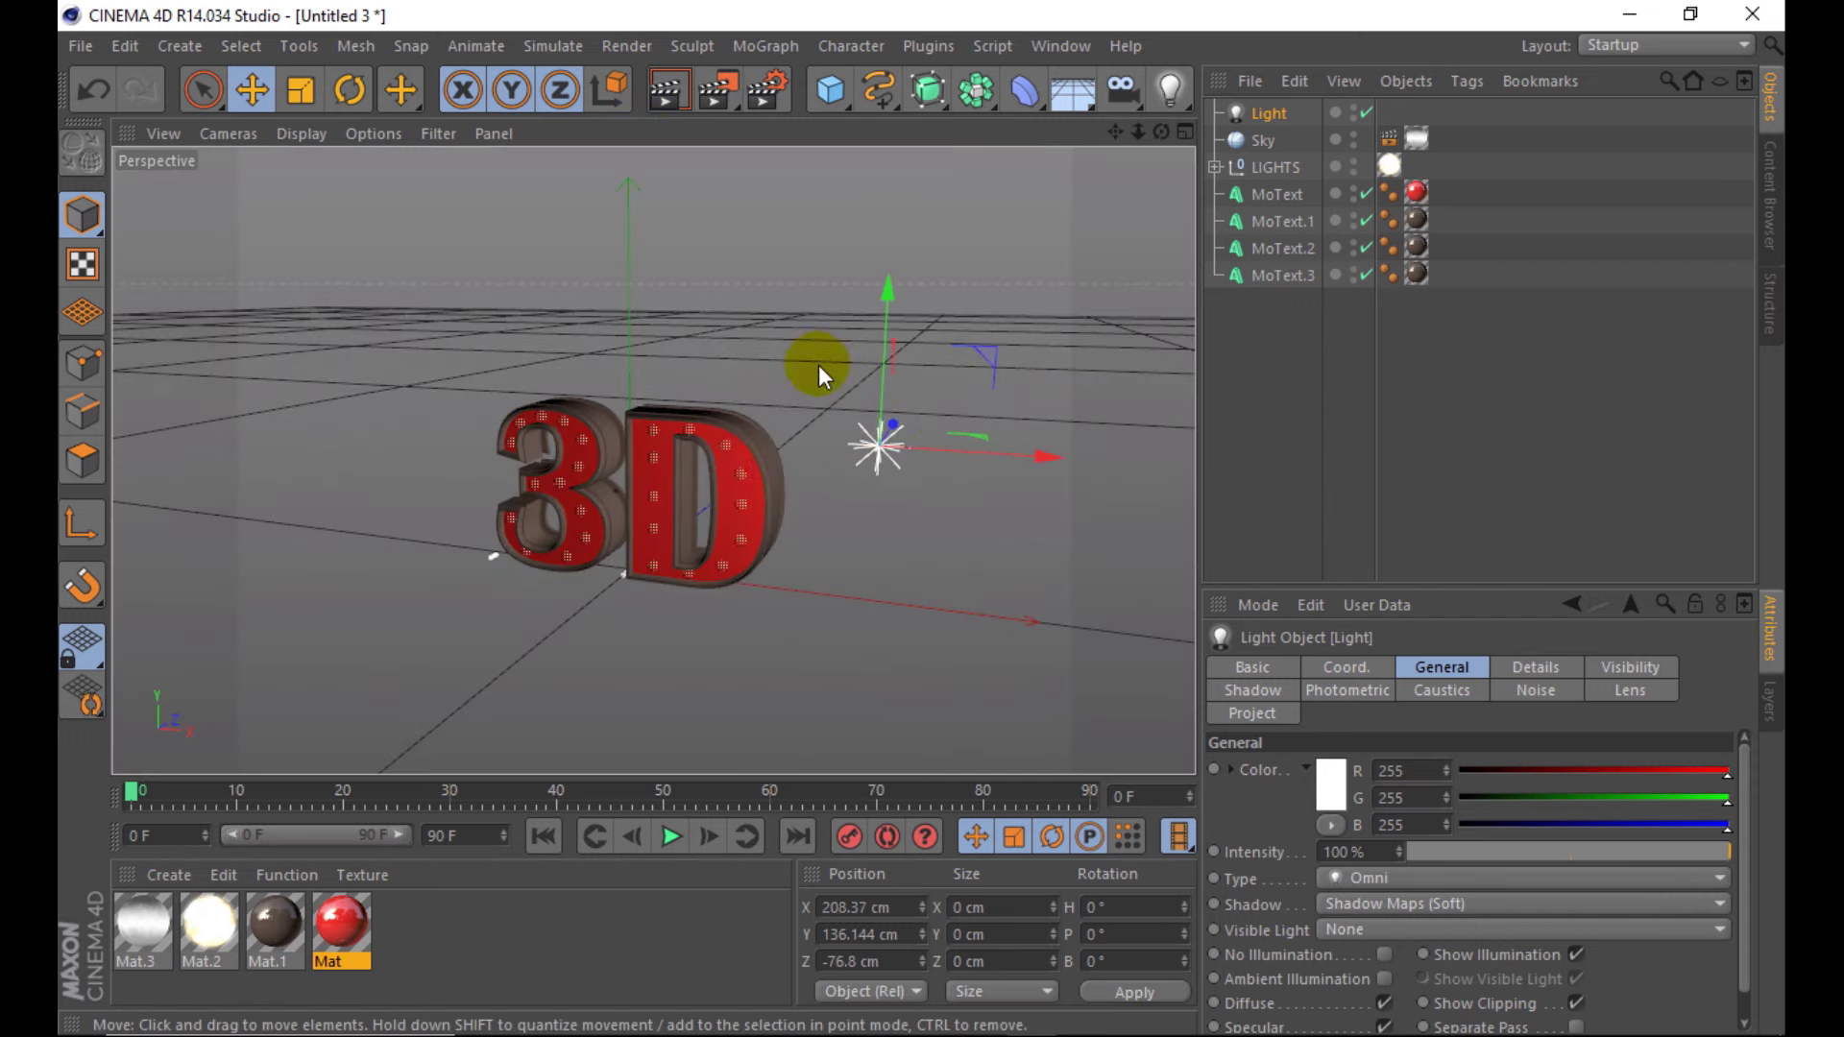
scroll(628, 465, up, 3)
scroll(628, 465, up, 3)
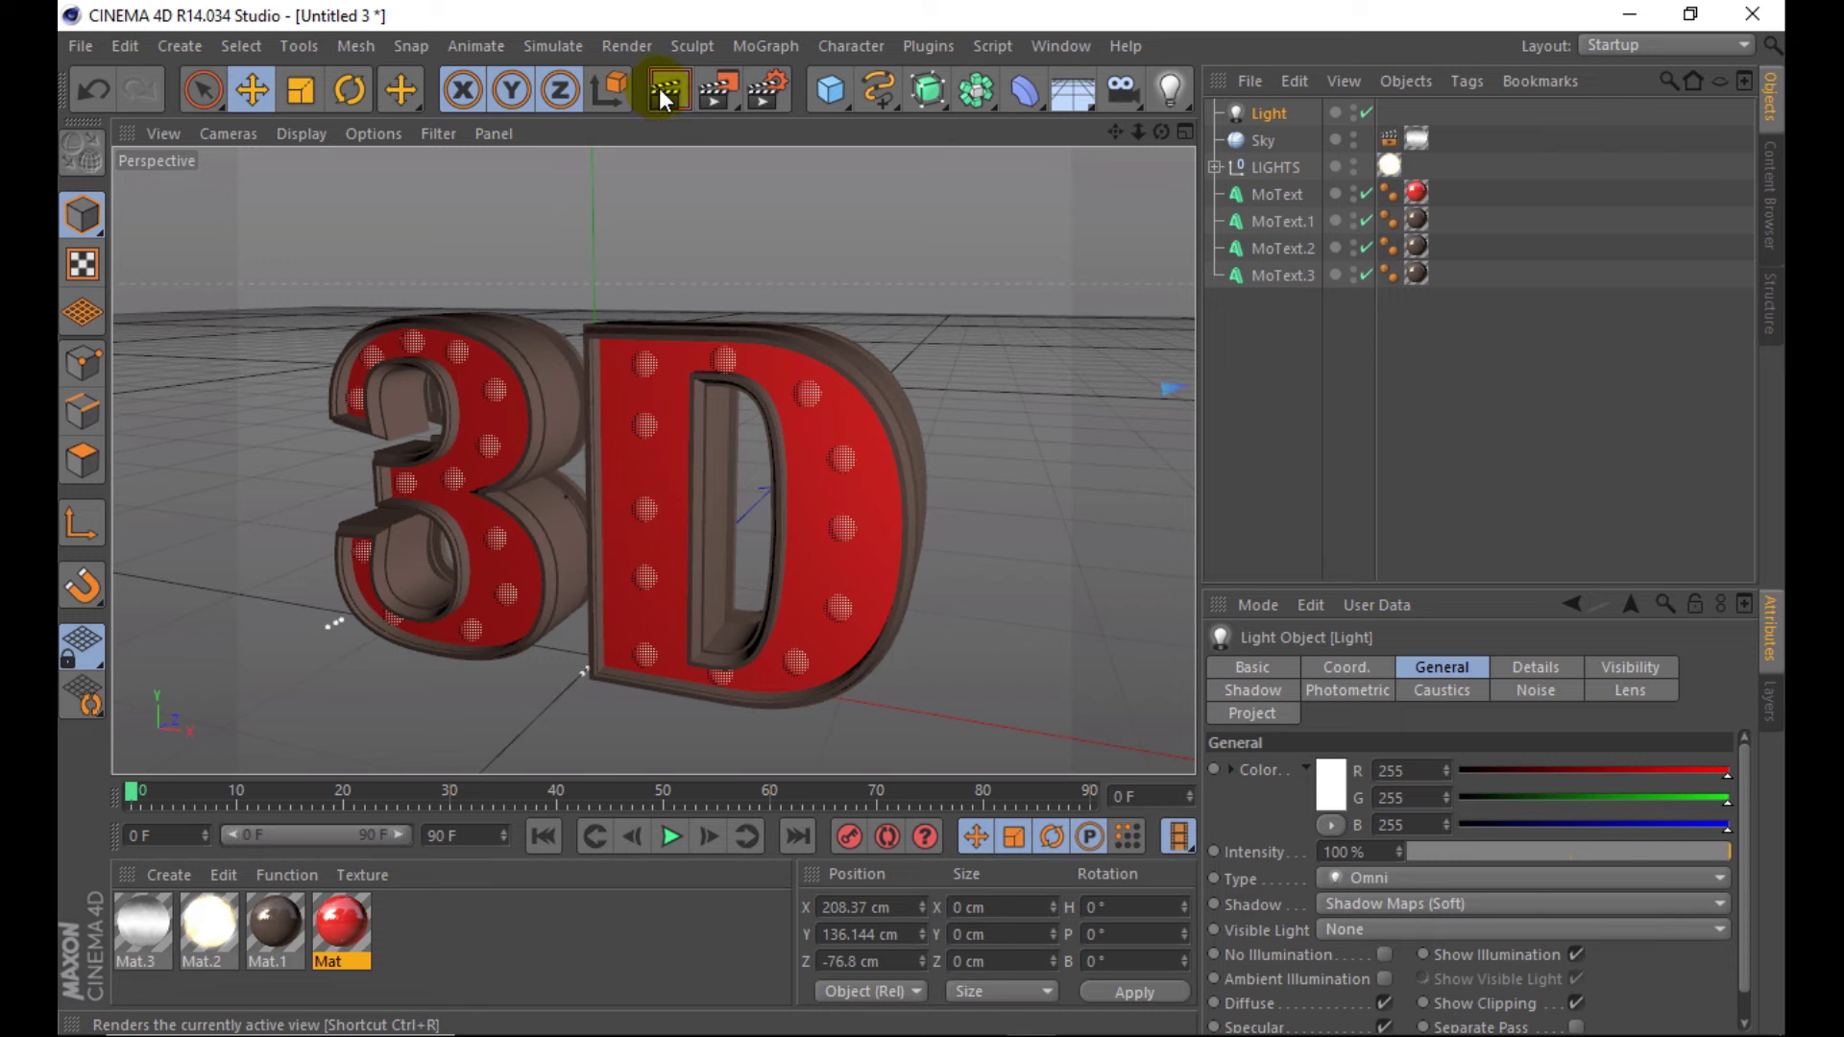
click(660, 89)
- Enable Global Illumination in Render Settings and render the glowing text
click(768, 96)
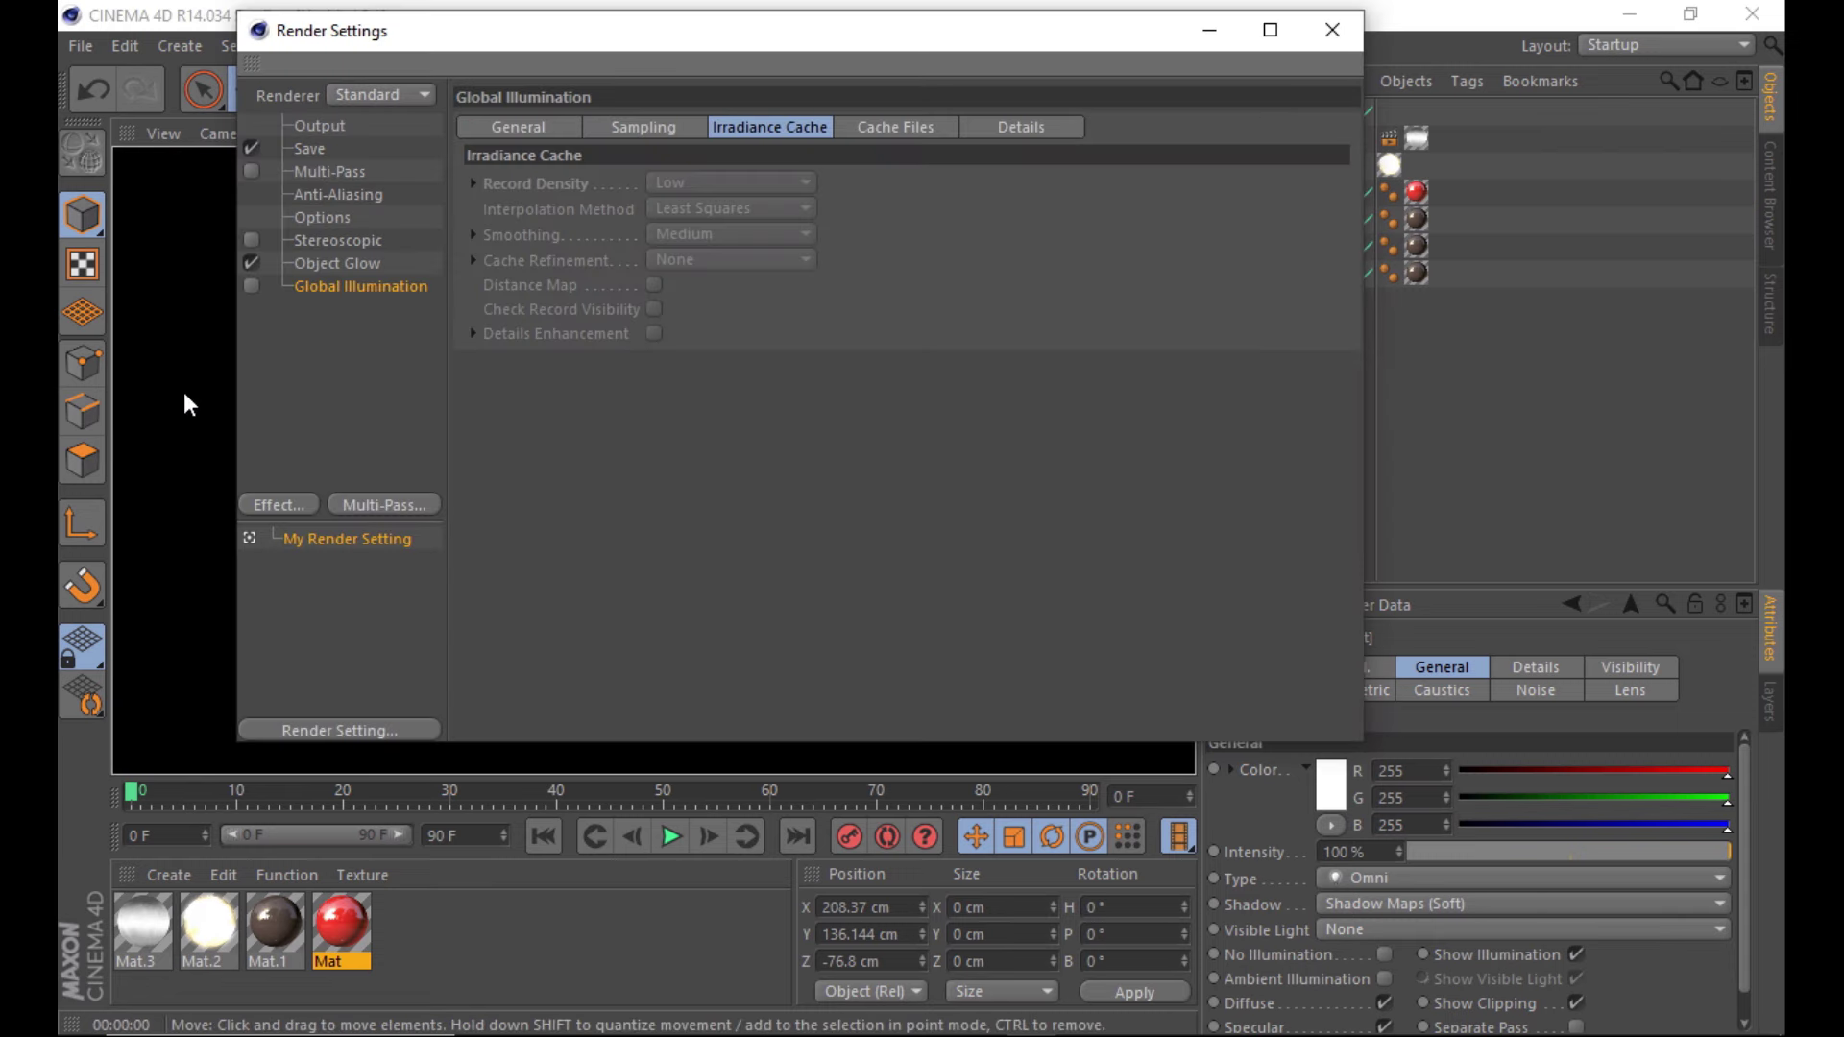
click(250, 287)
click(1332, 30)
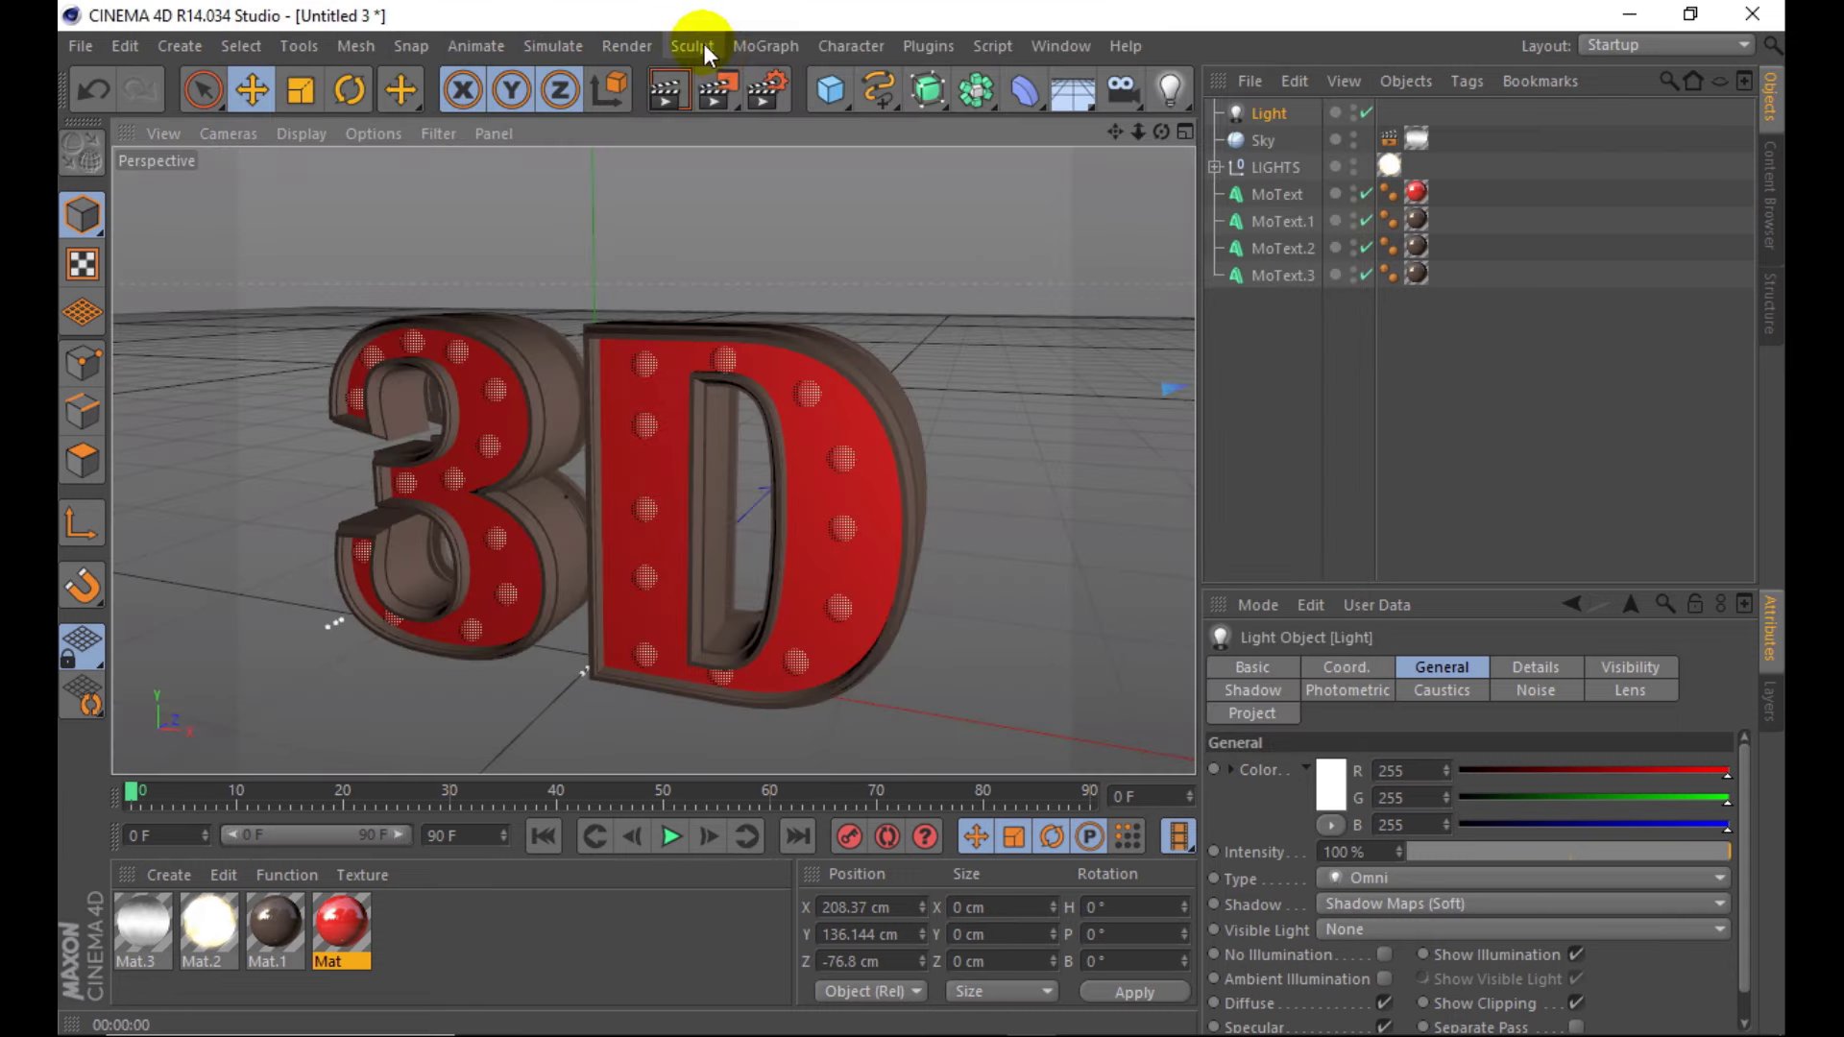
click(667, 88)
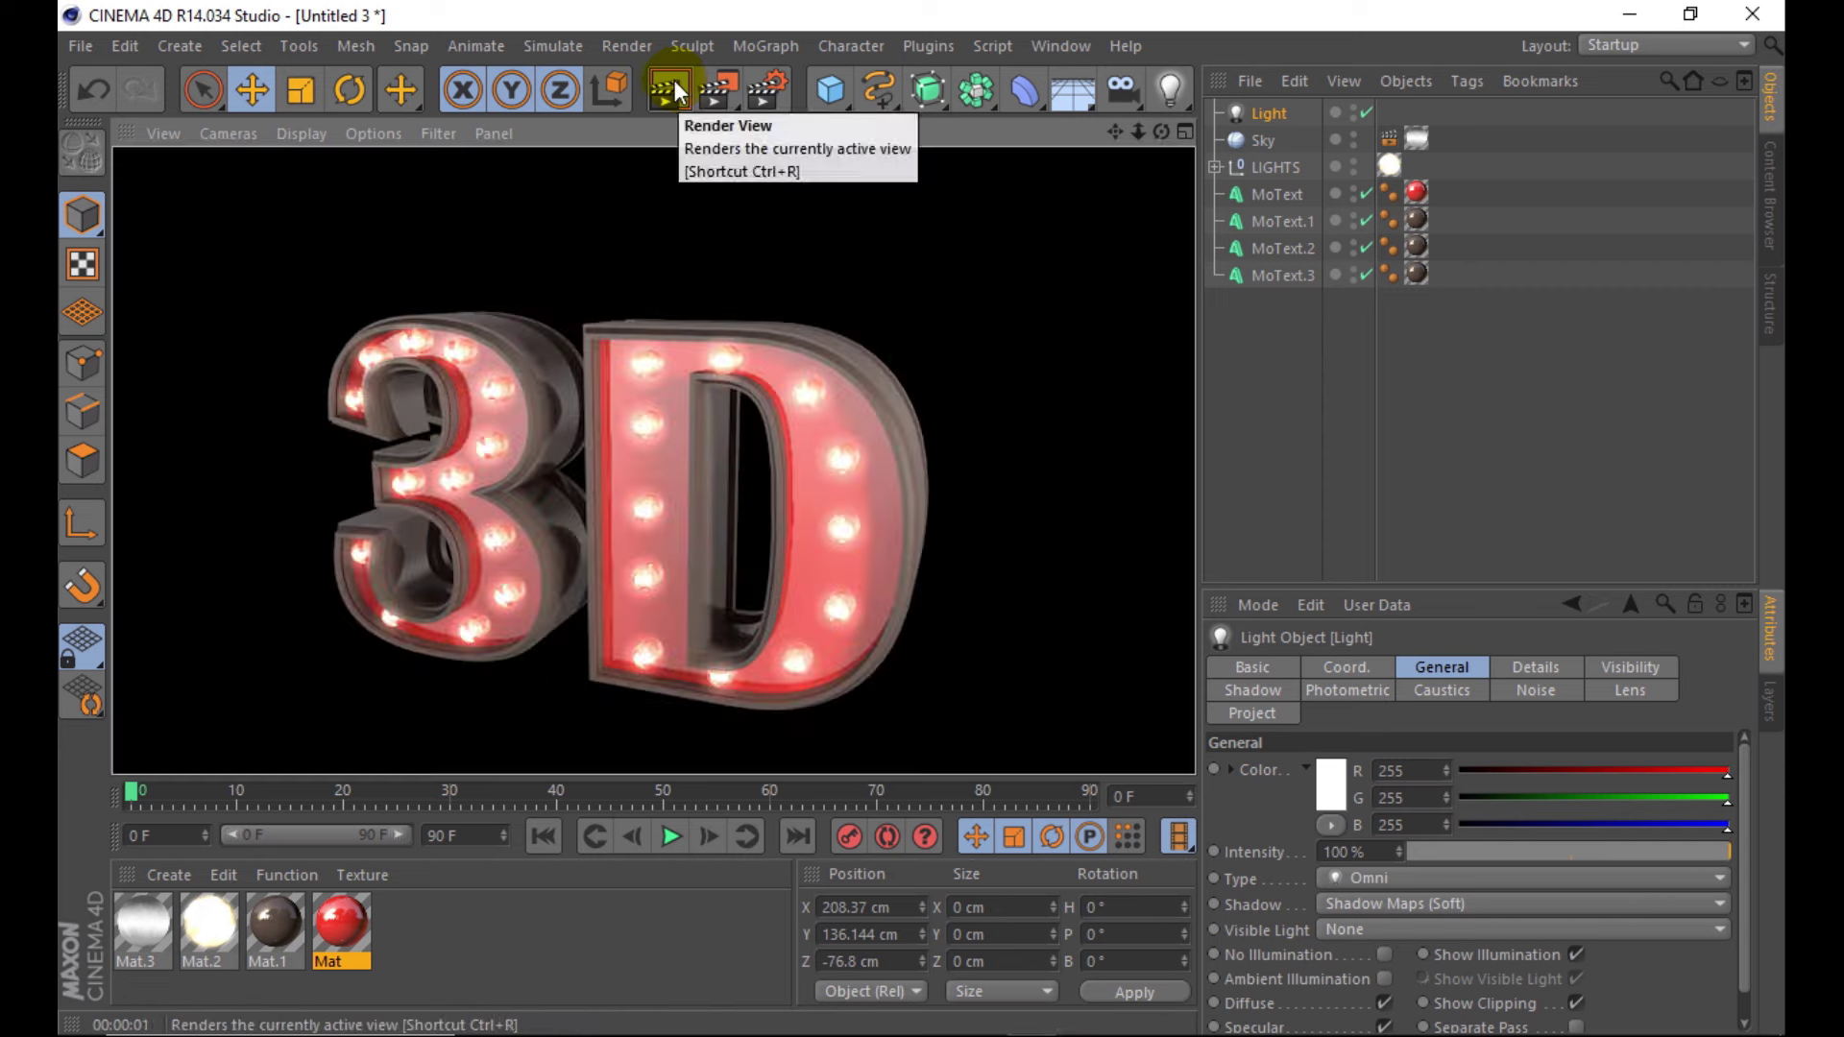
- Change Mat.1's colour to a darker brown R75 G55 B44 and review its Reflection
double_click(267, 931)
click(539, 466)
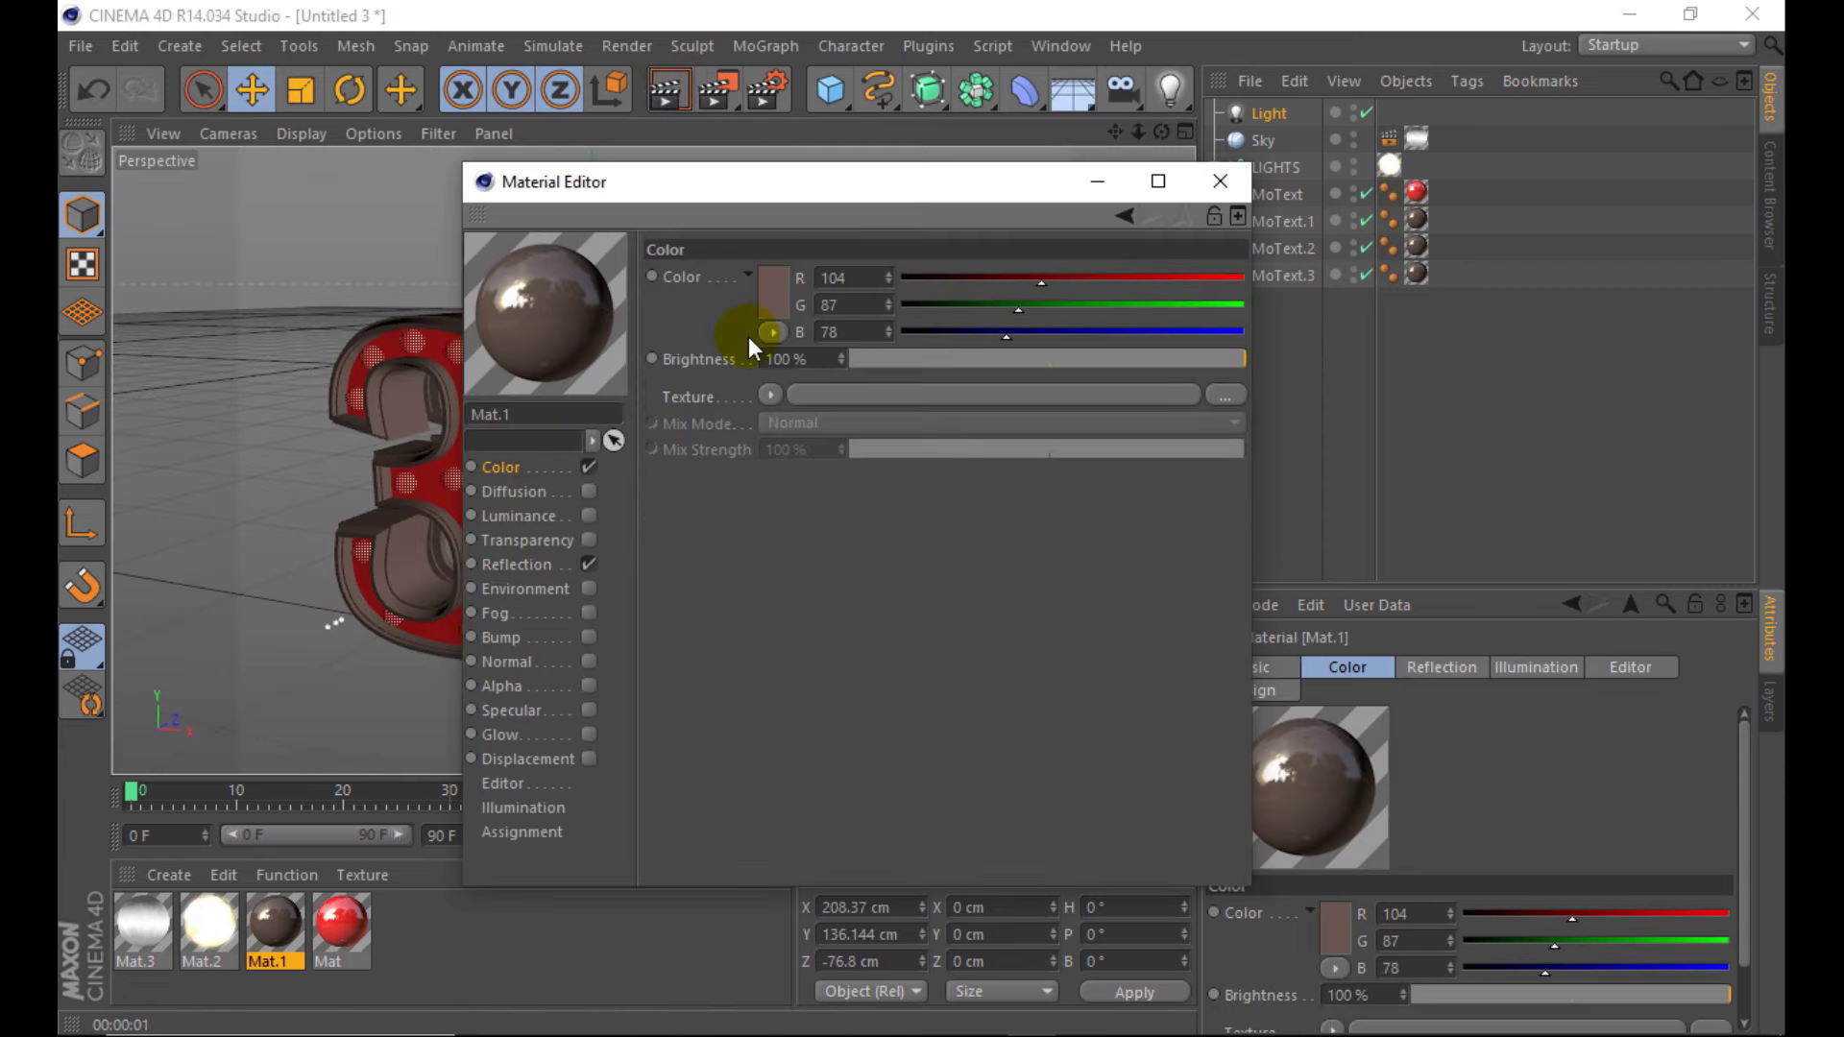
click(770, 292)
click(690, 299)
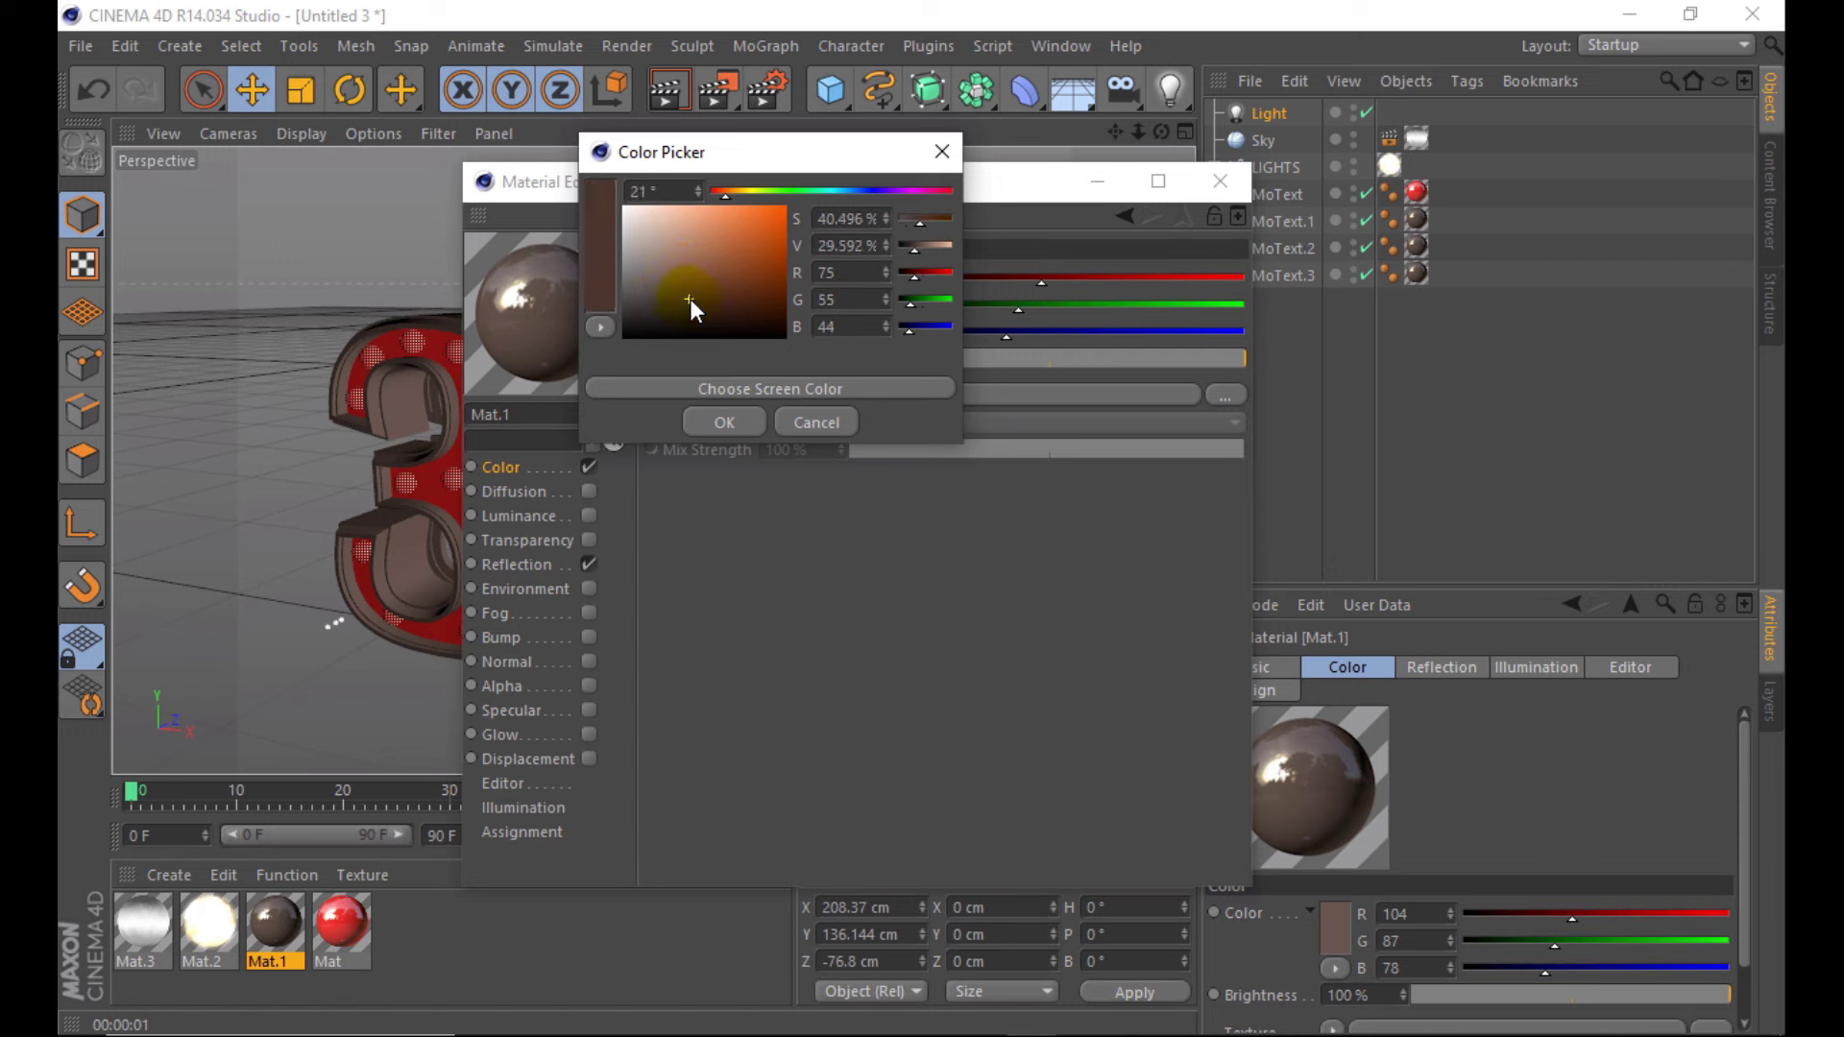
click(722, 426)
click(588, 562)
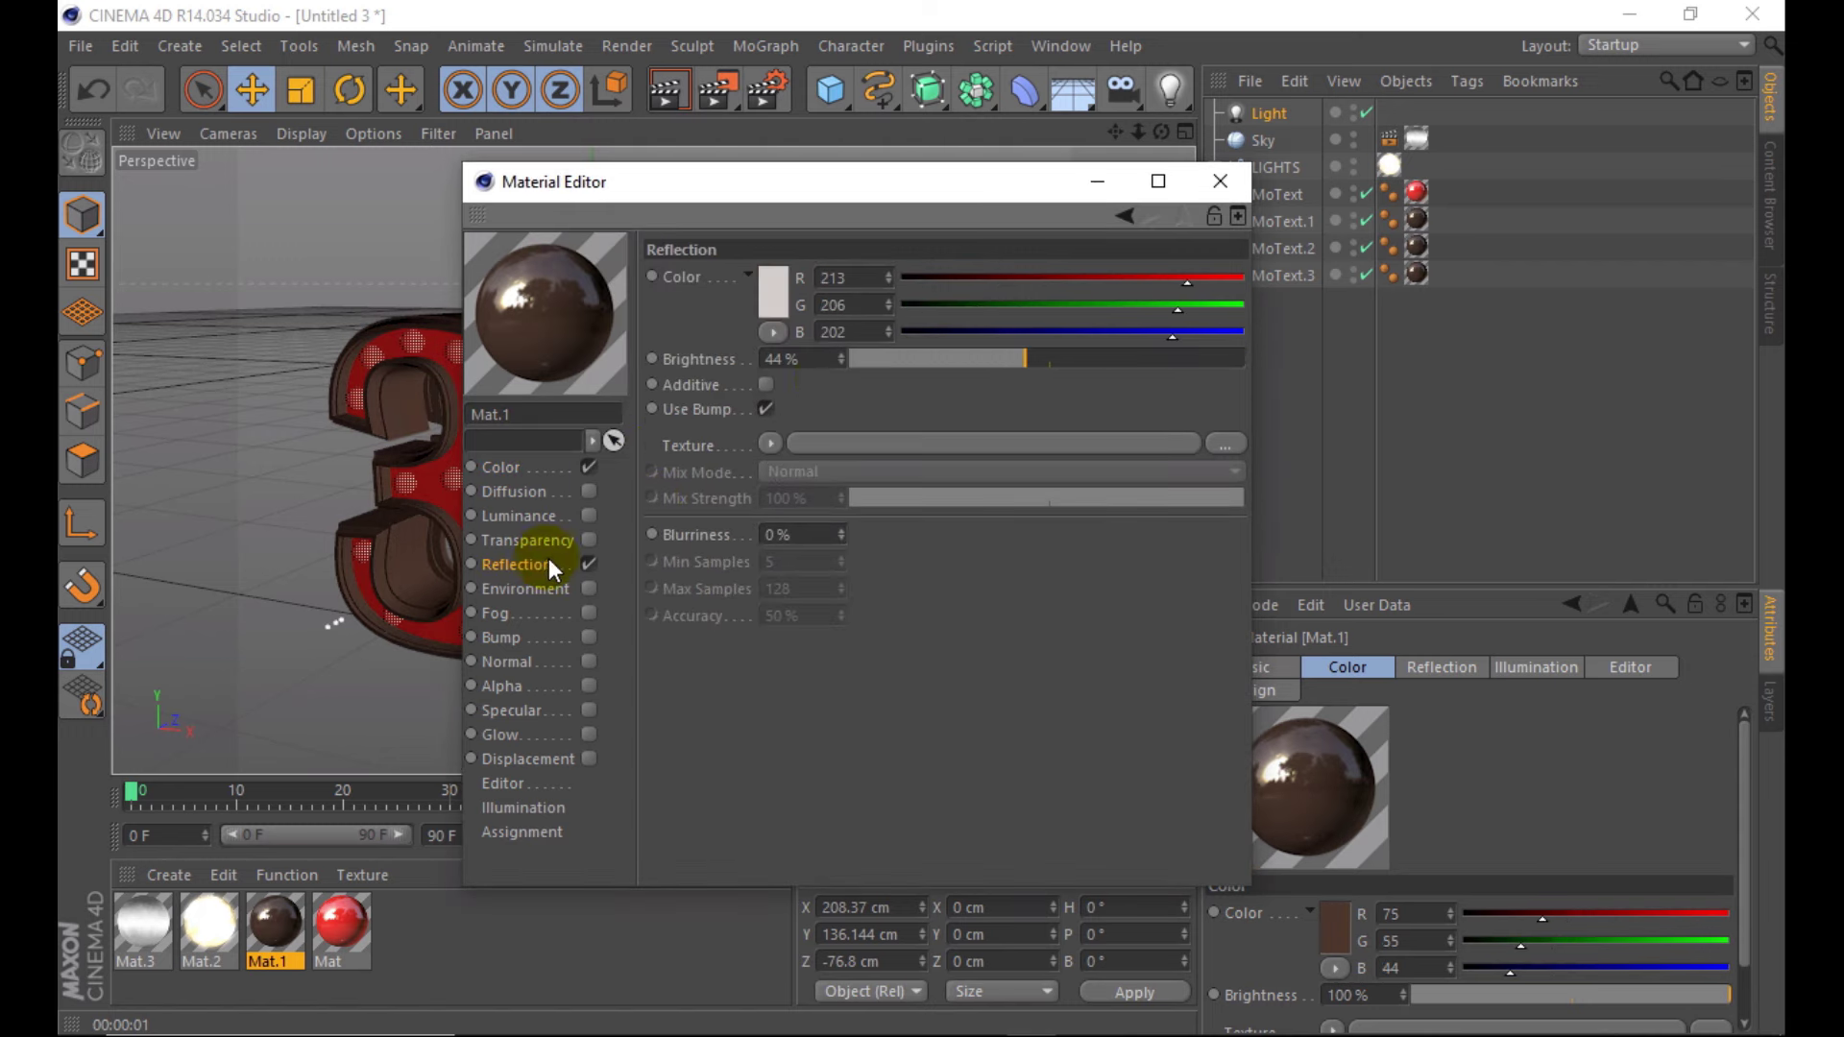
click(1220, 182)
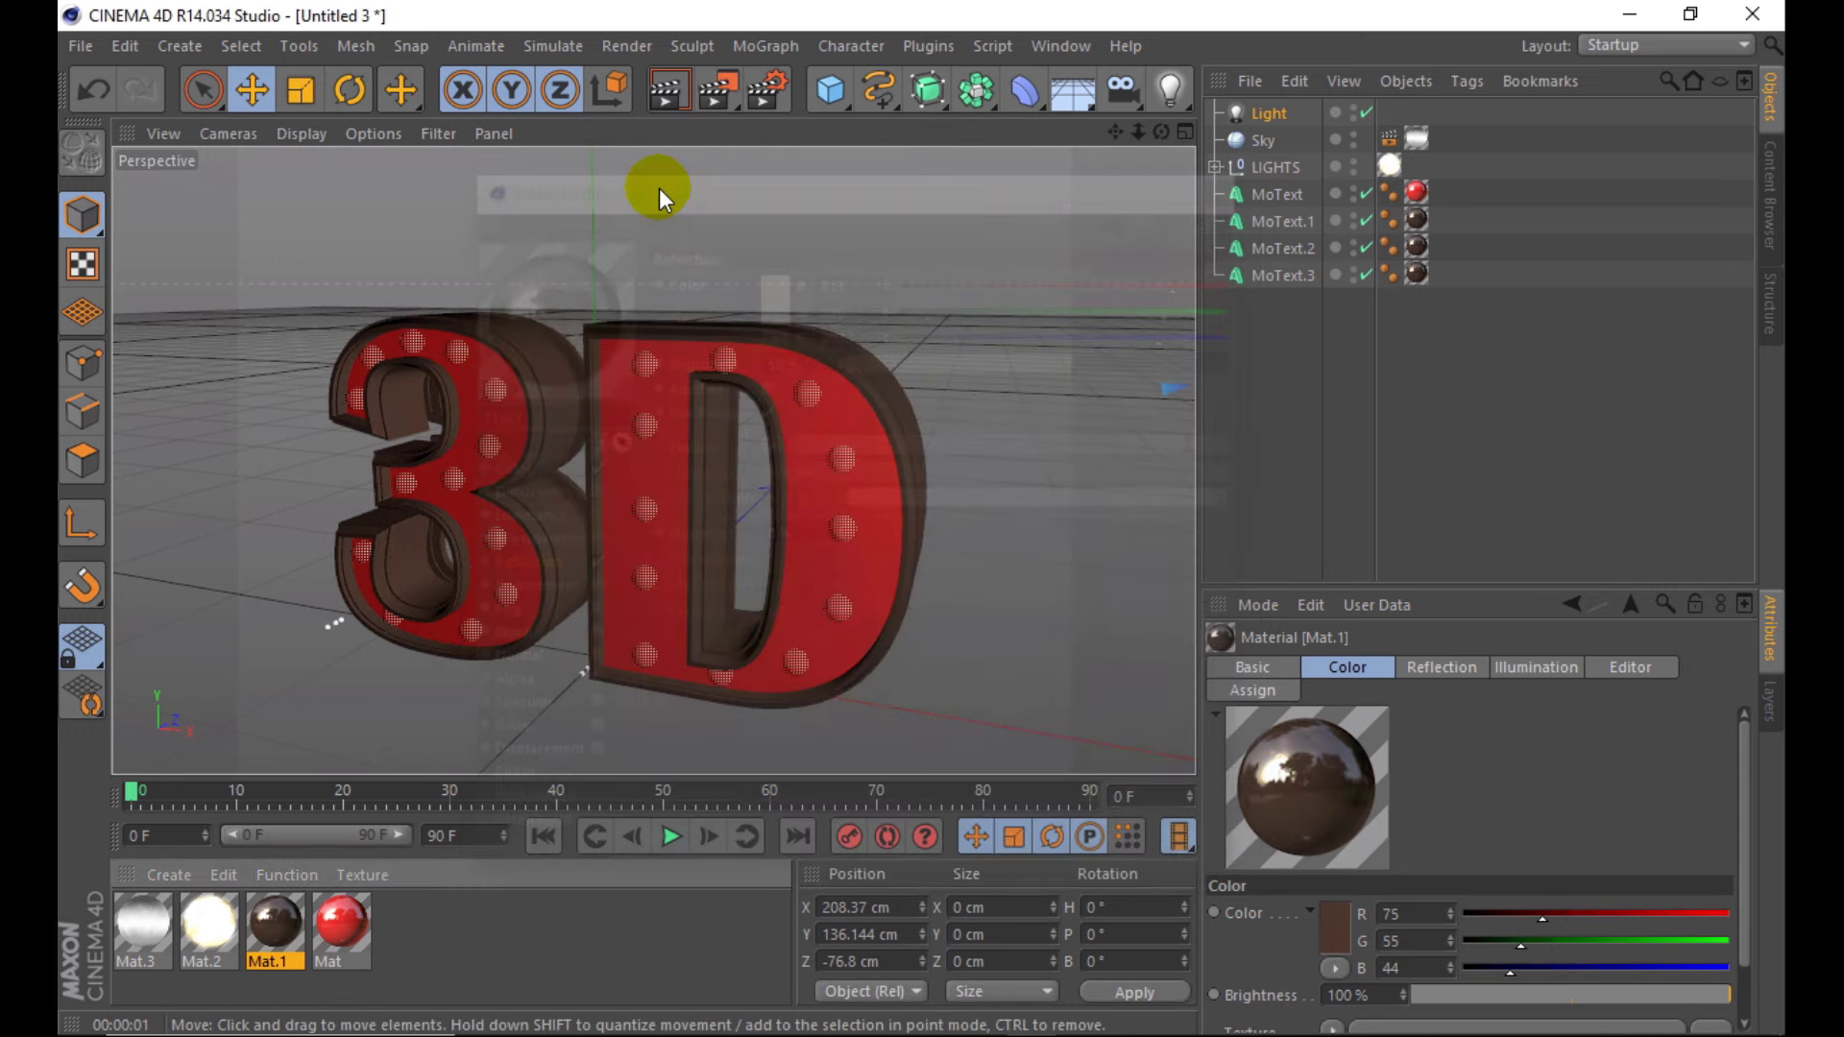
- Shift Mat.3's luminance gradient knots brighter, set turbulence to 18%, and render a preview
double_click(144, 922)
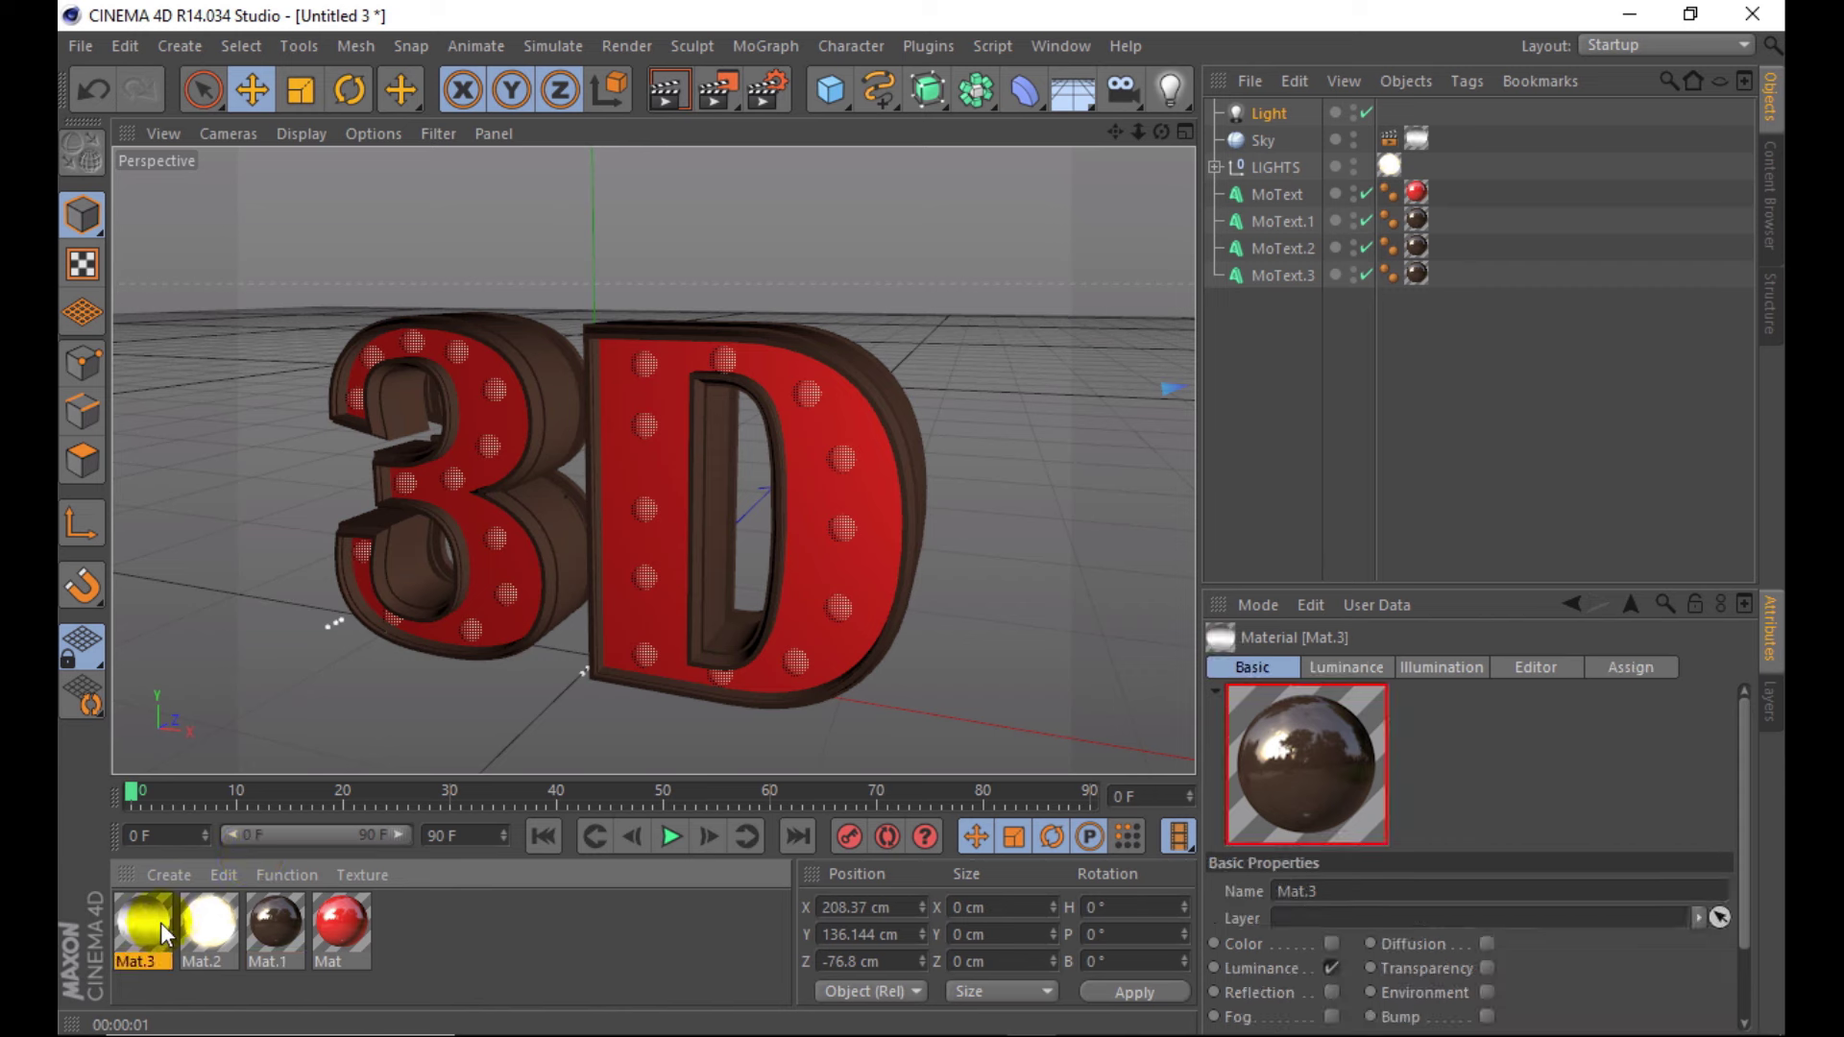
click(543, 515)
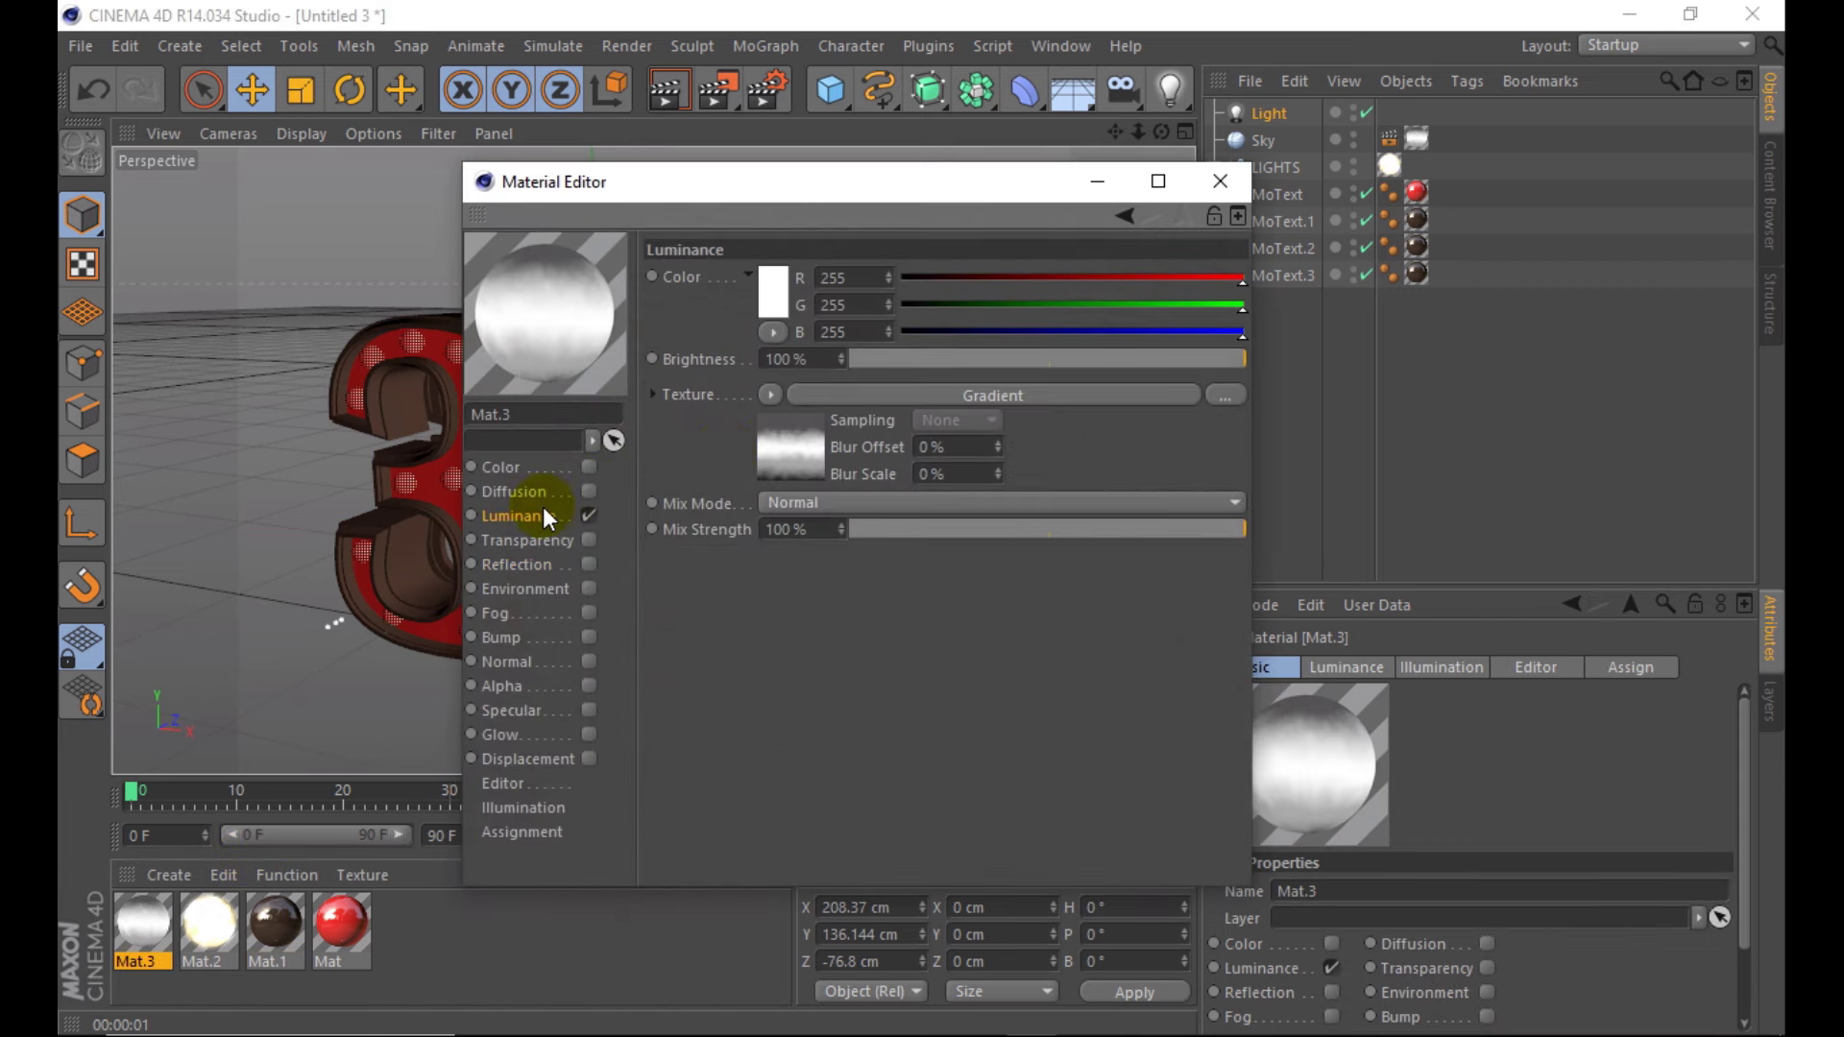
click(745, 462)
drag(941, 465, 1038, 465)
click(1067, 465)
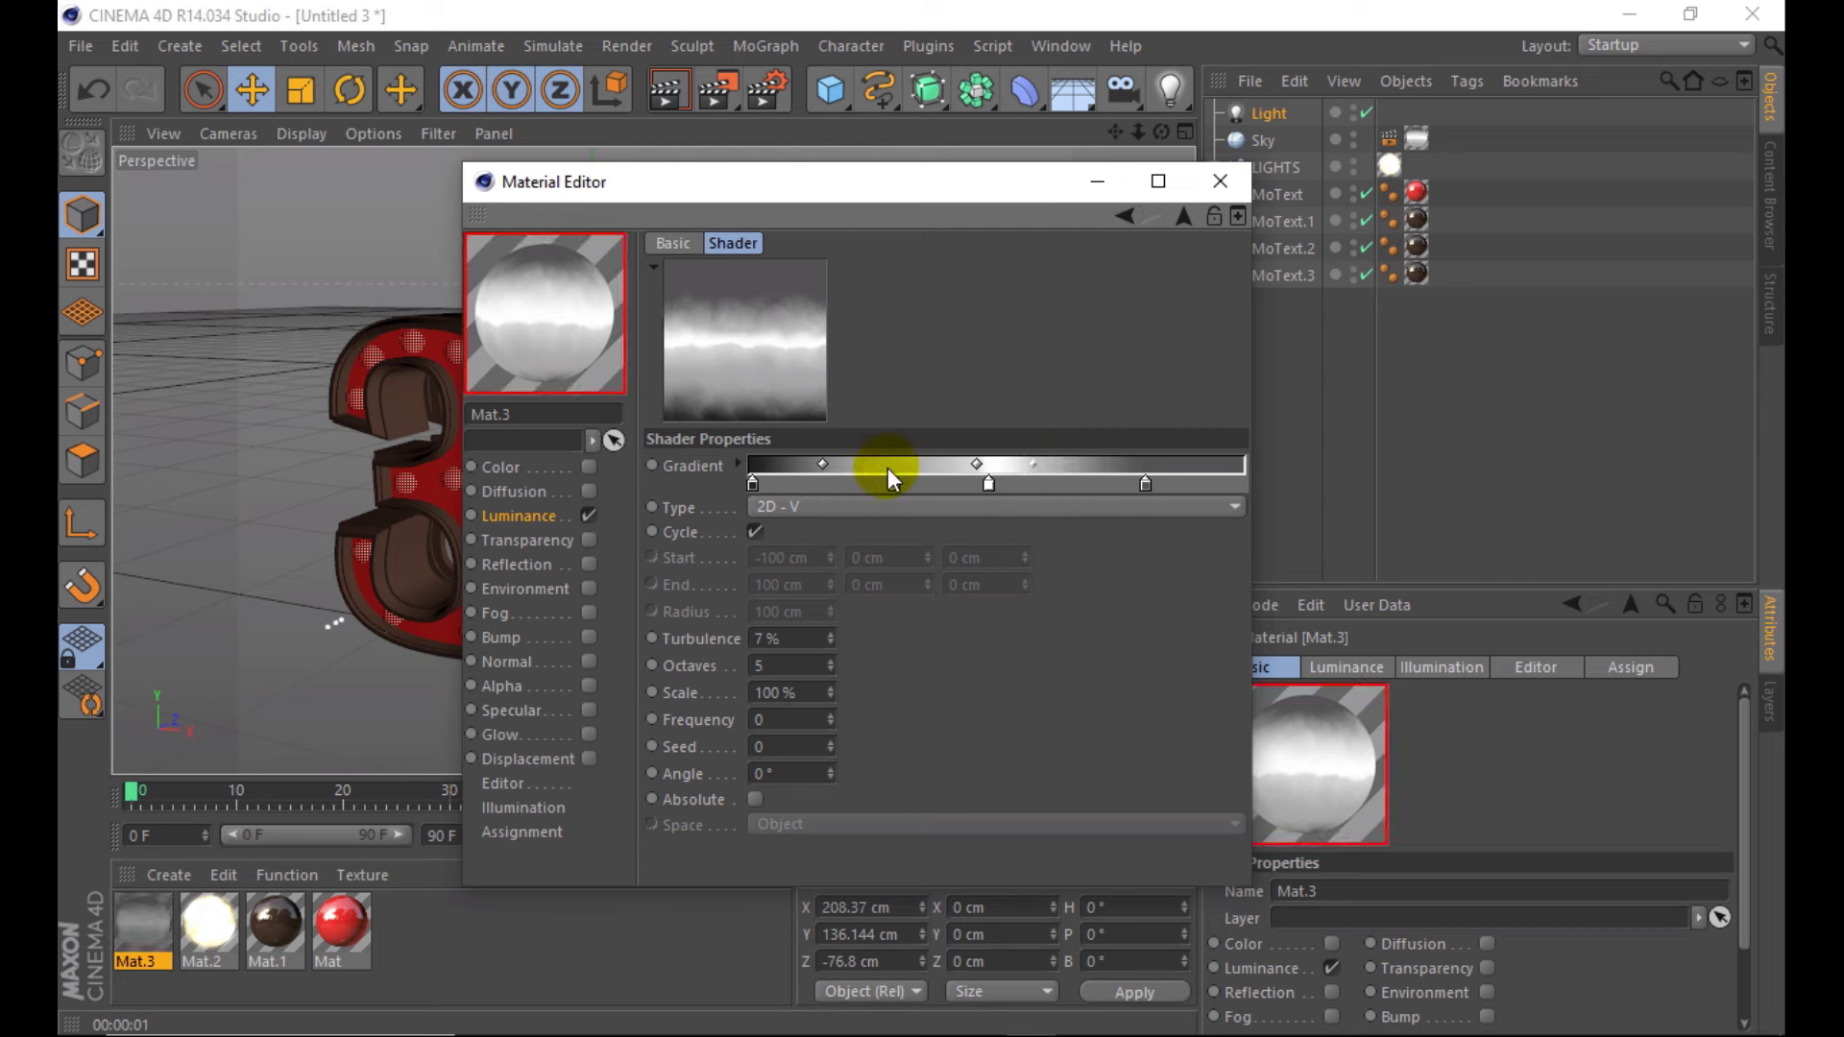
drag(817, 464, 855, 465)
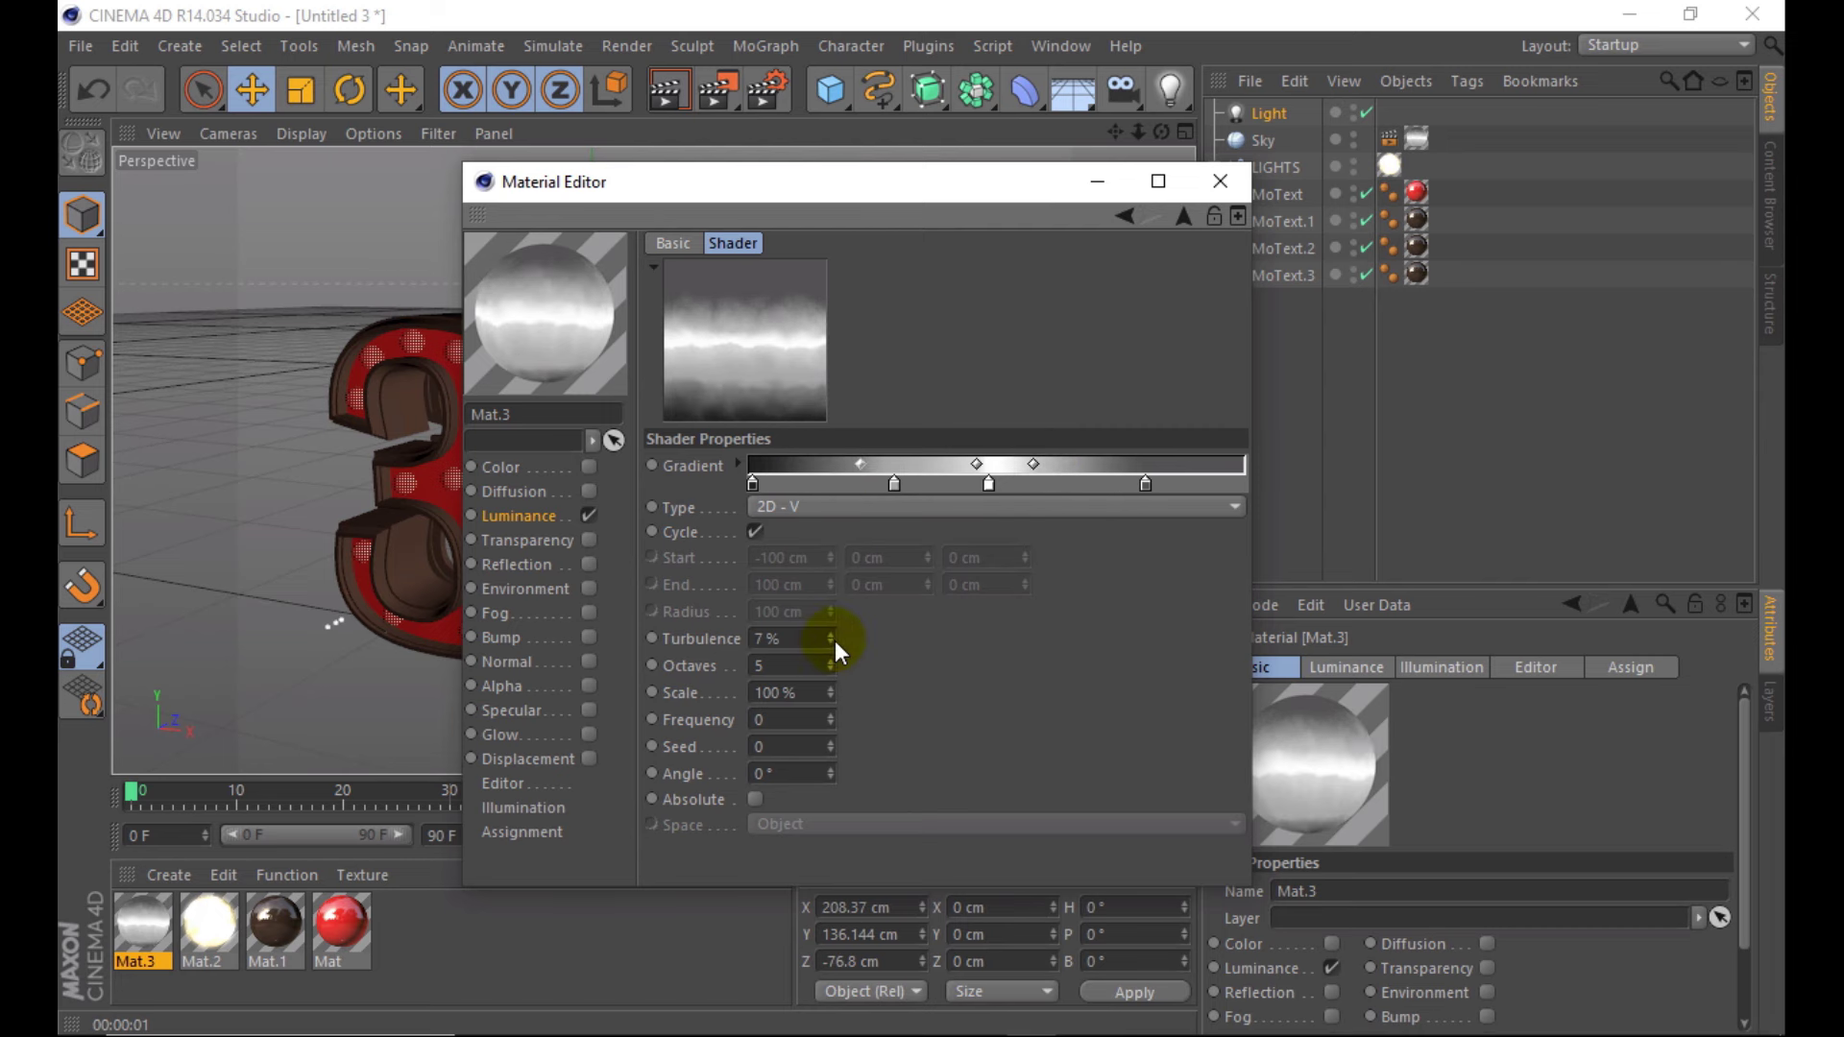
drag(833, 642, 828, 637)
click(1220, 181)
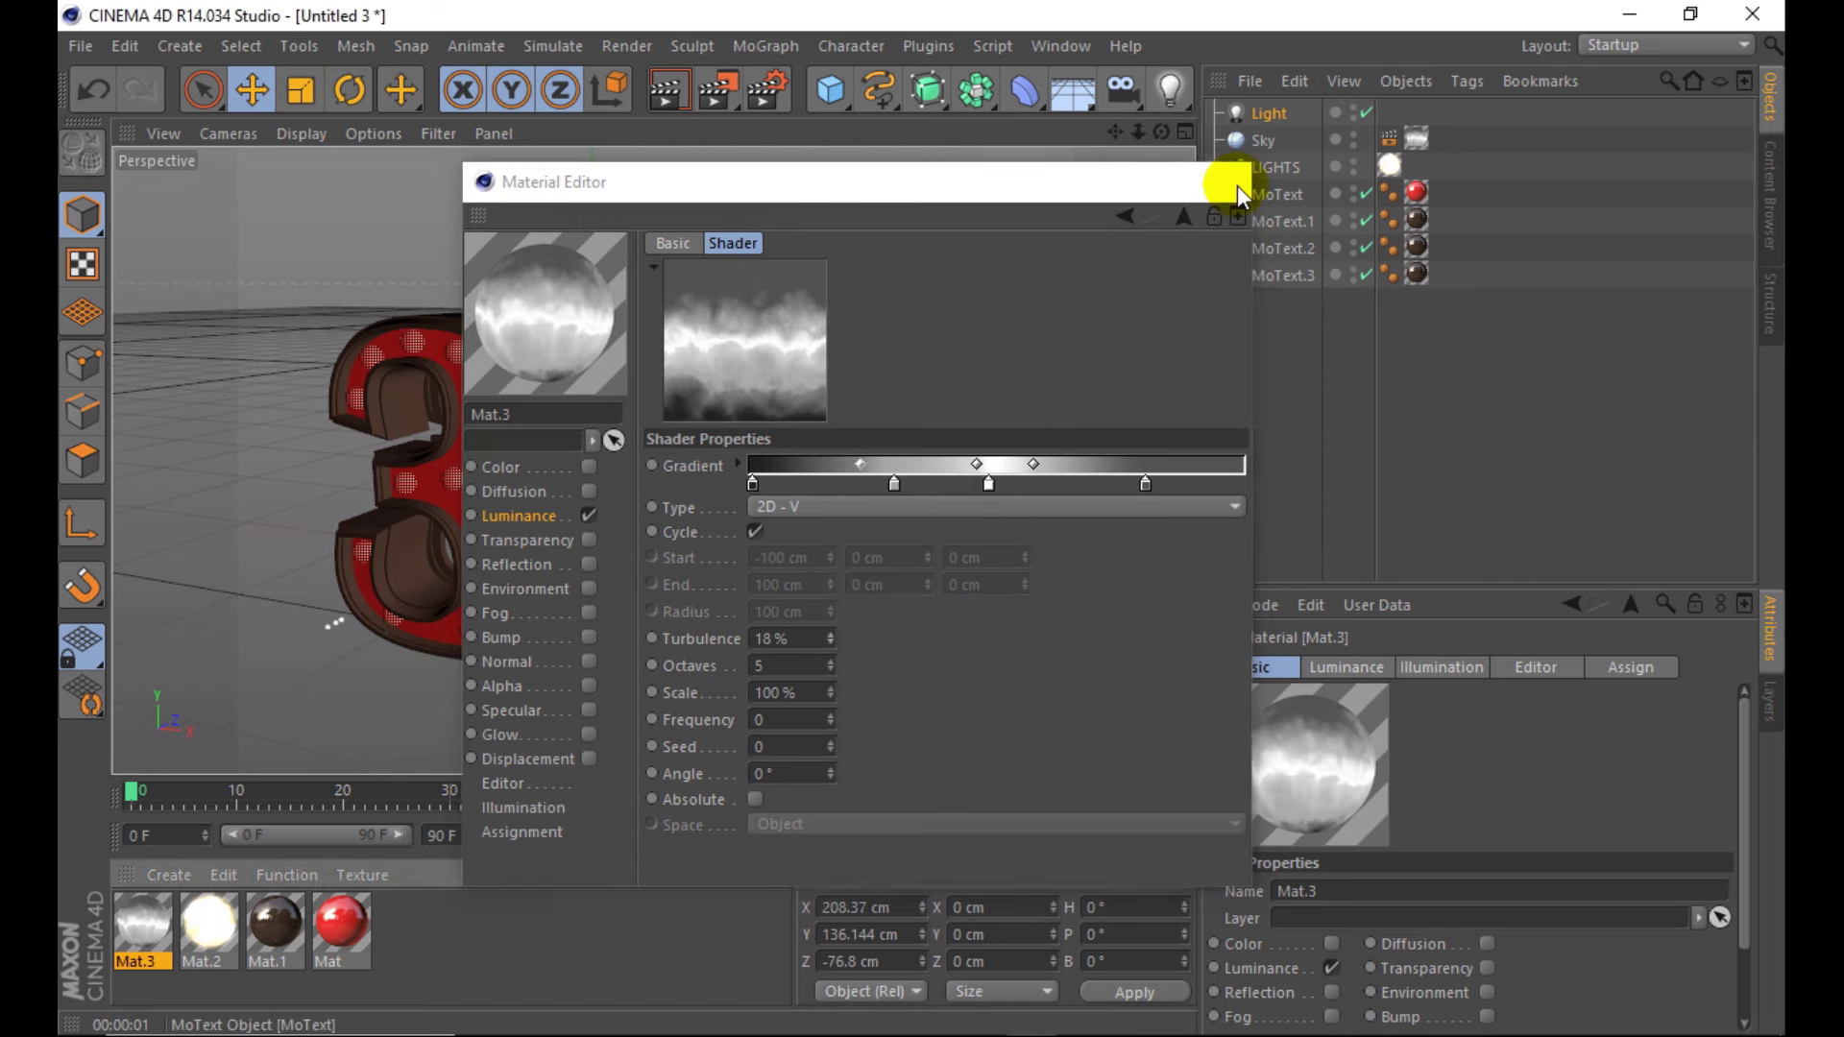
click(668, 91)
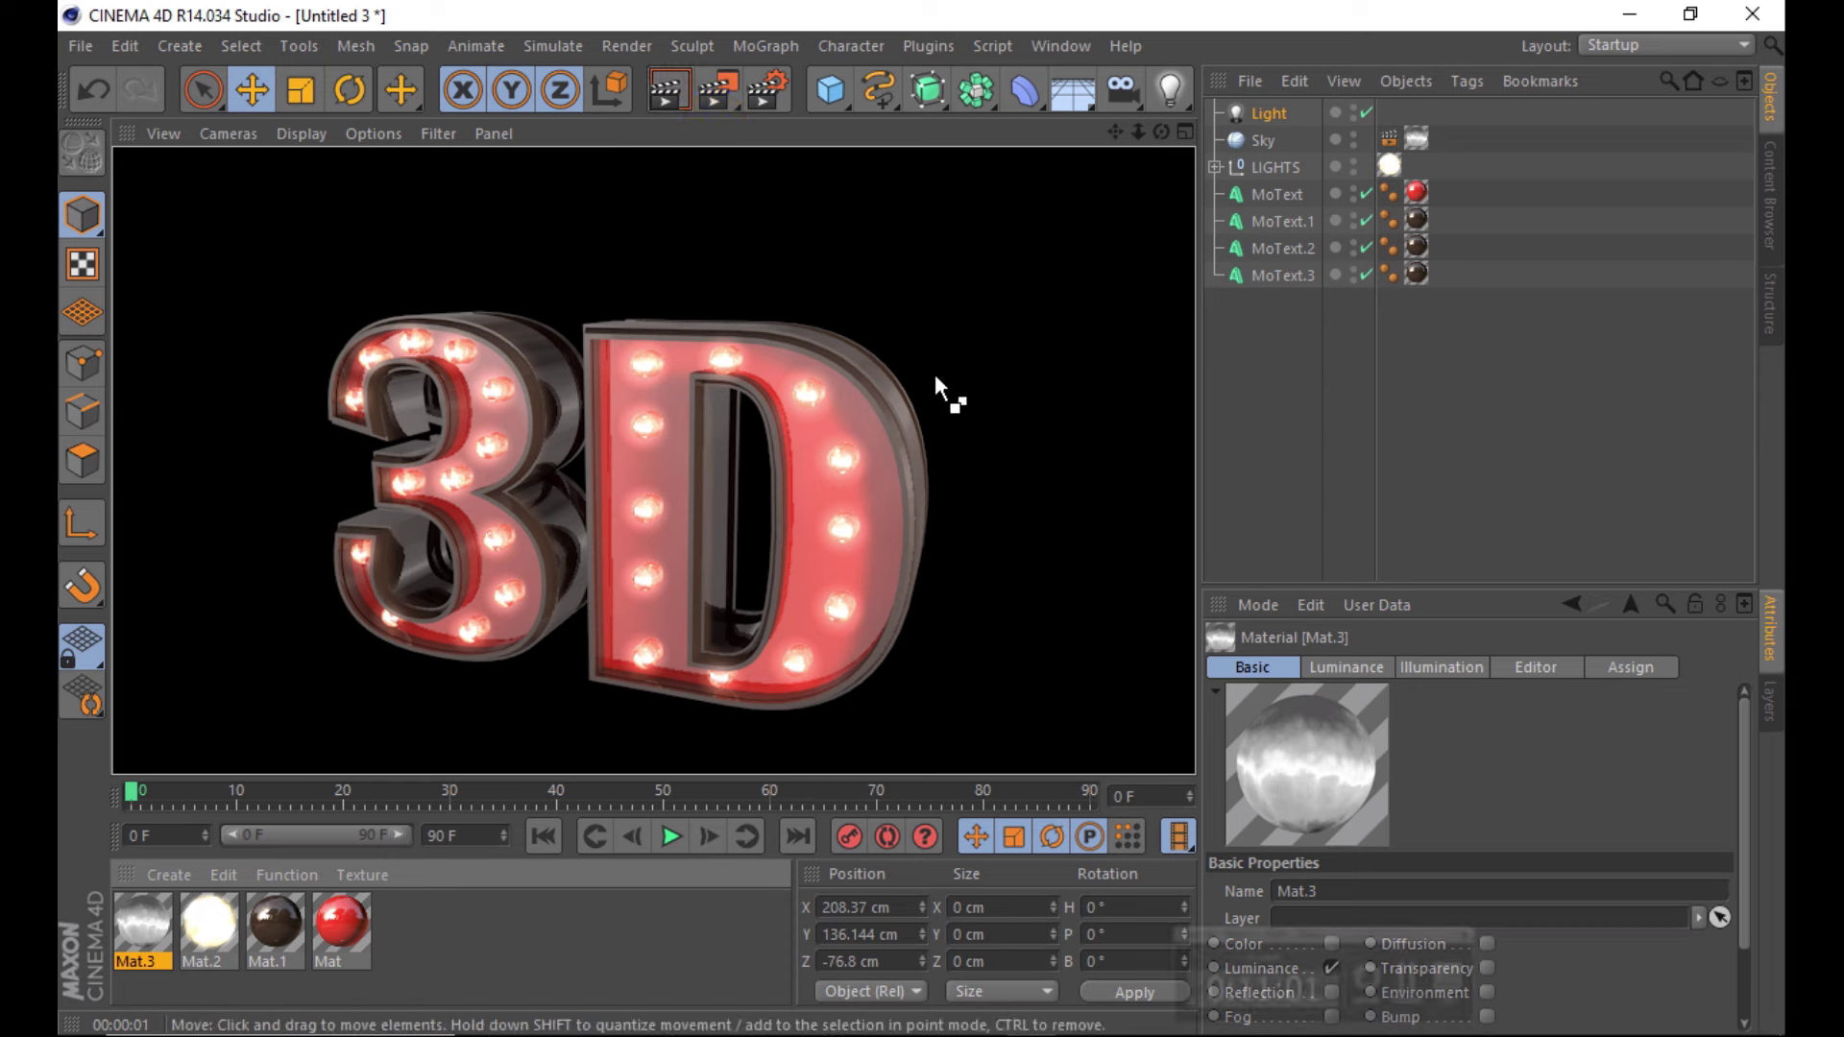
- Add Ambient Occlusion, orbit closer to the 3D text, and render a preview
click(768, 91)
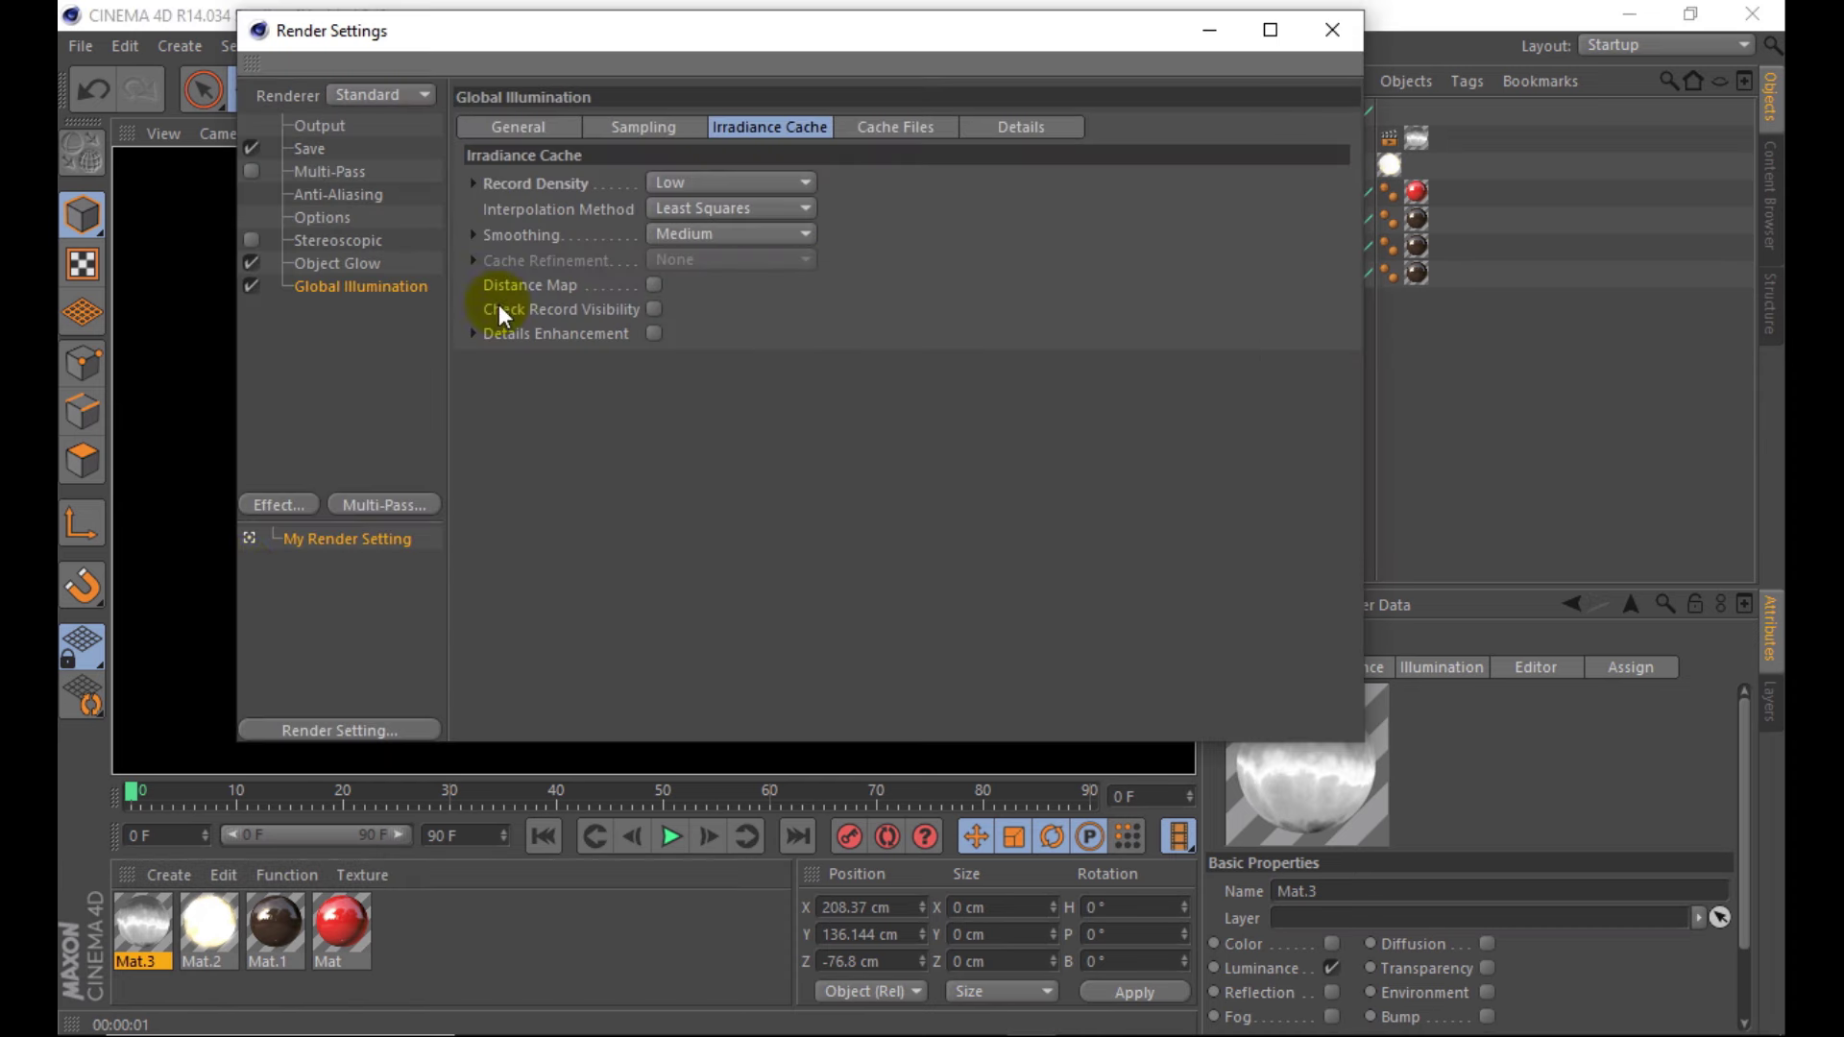
click(279, 505)
click(384, 506)
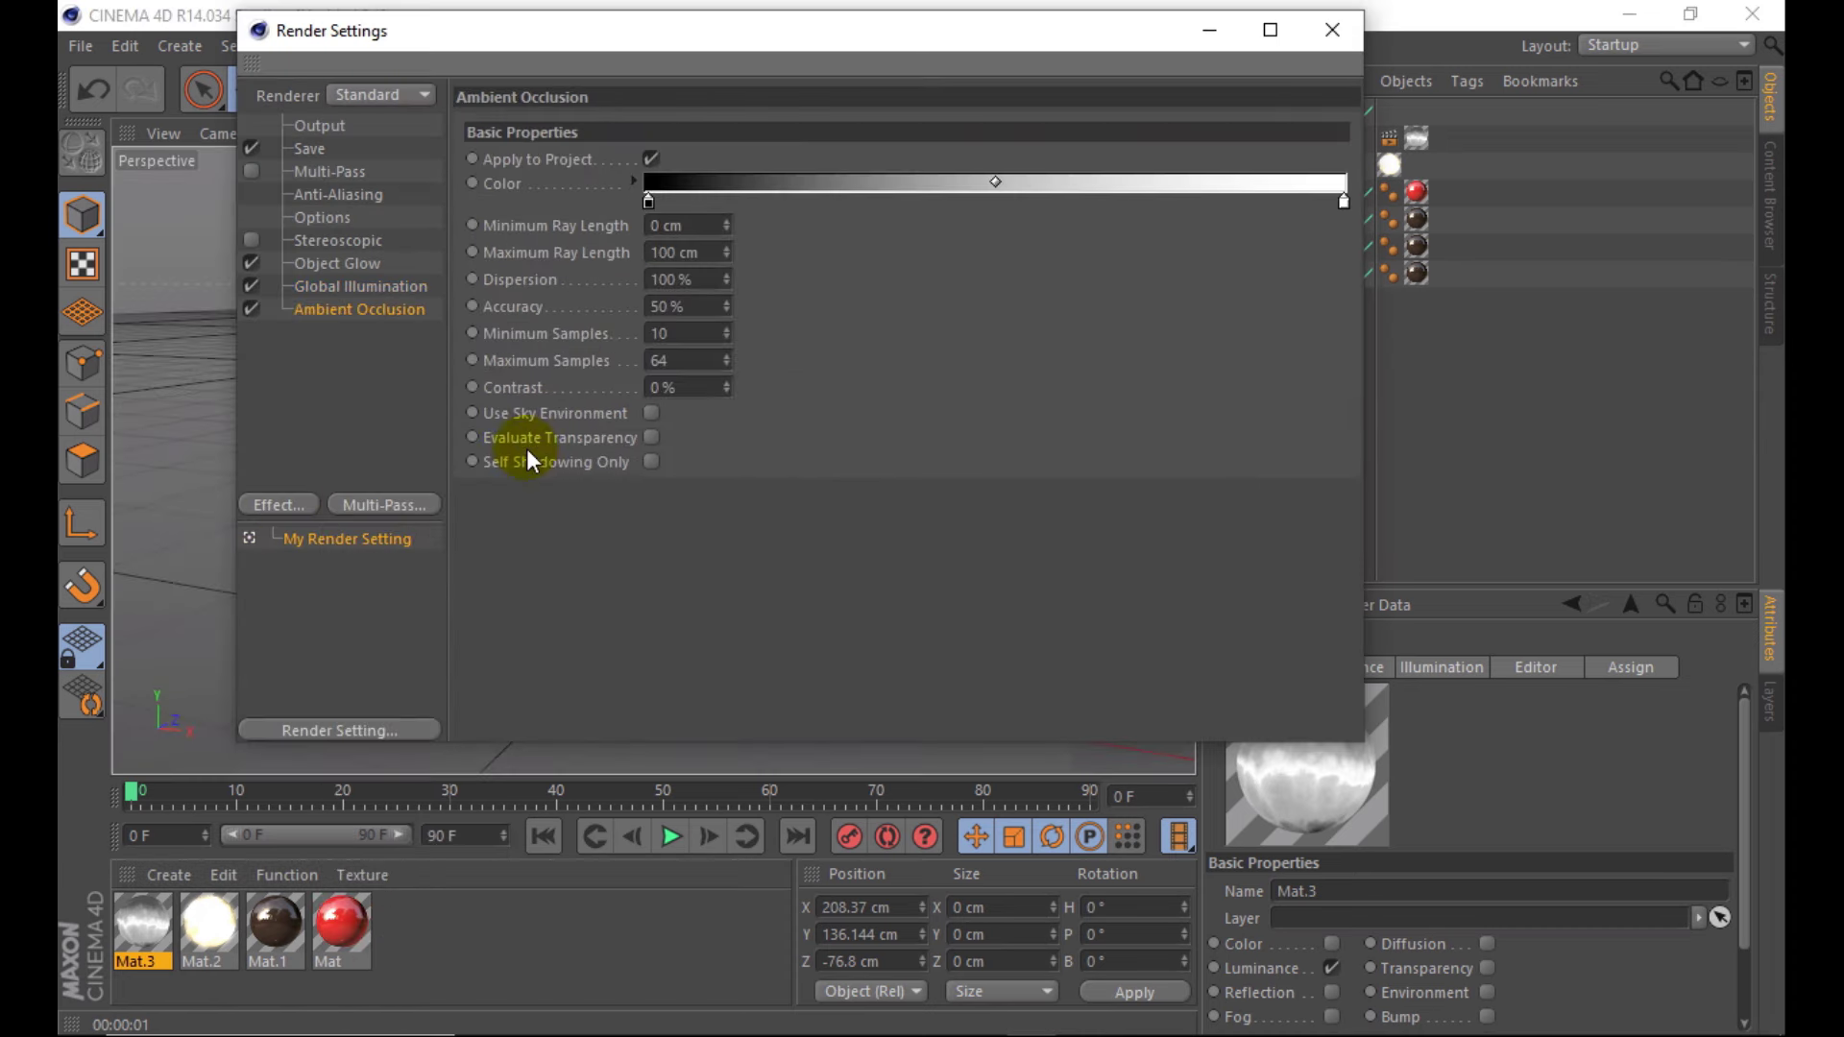
click(1332, 30)
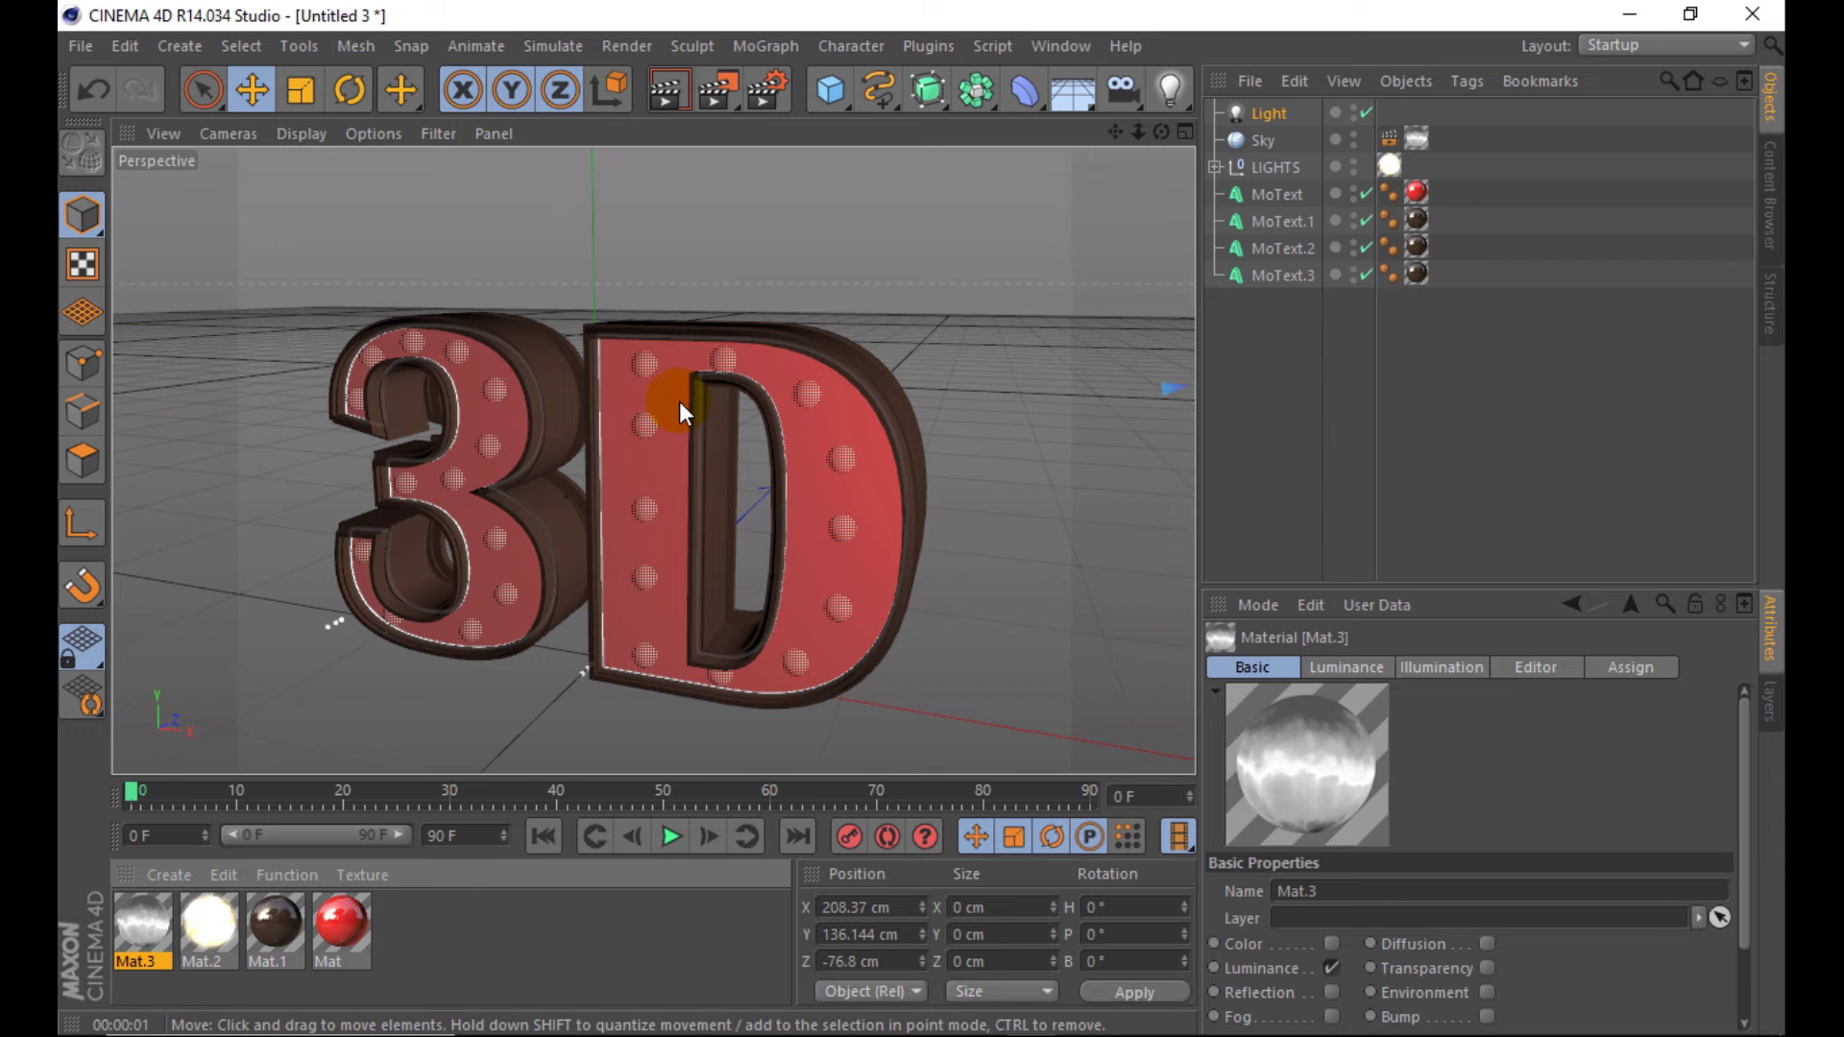
alt+drag(678, 401, 503, 497)
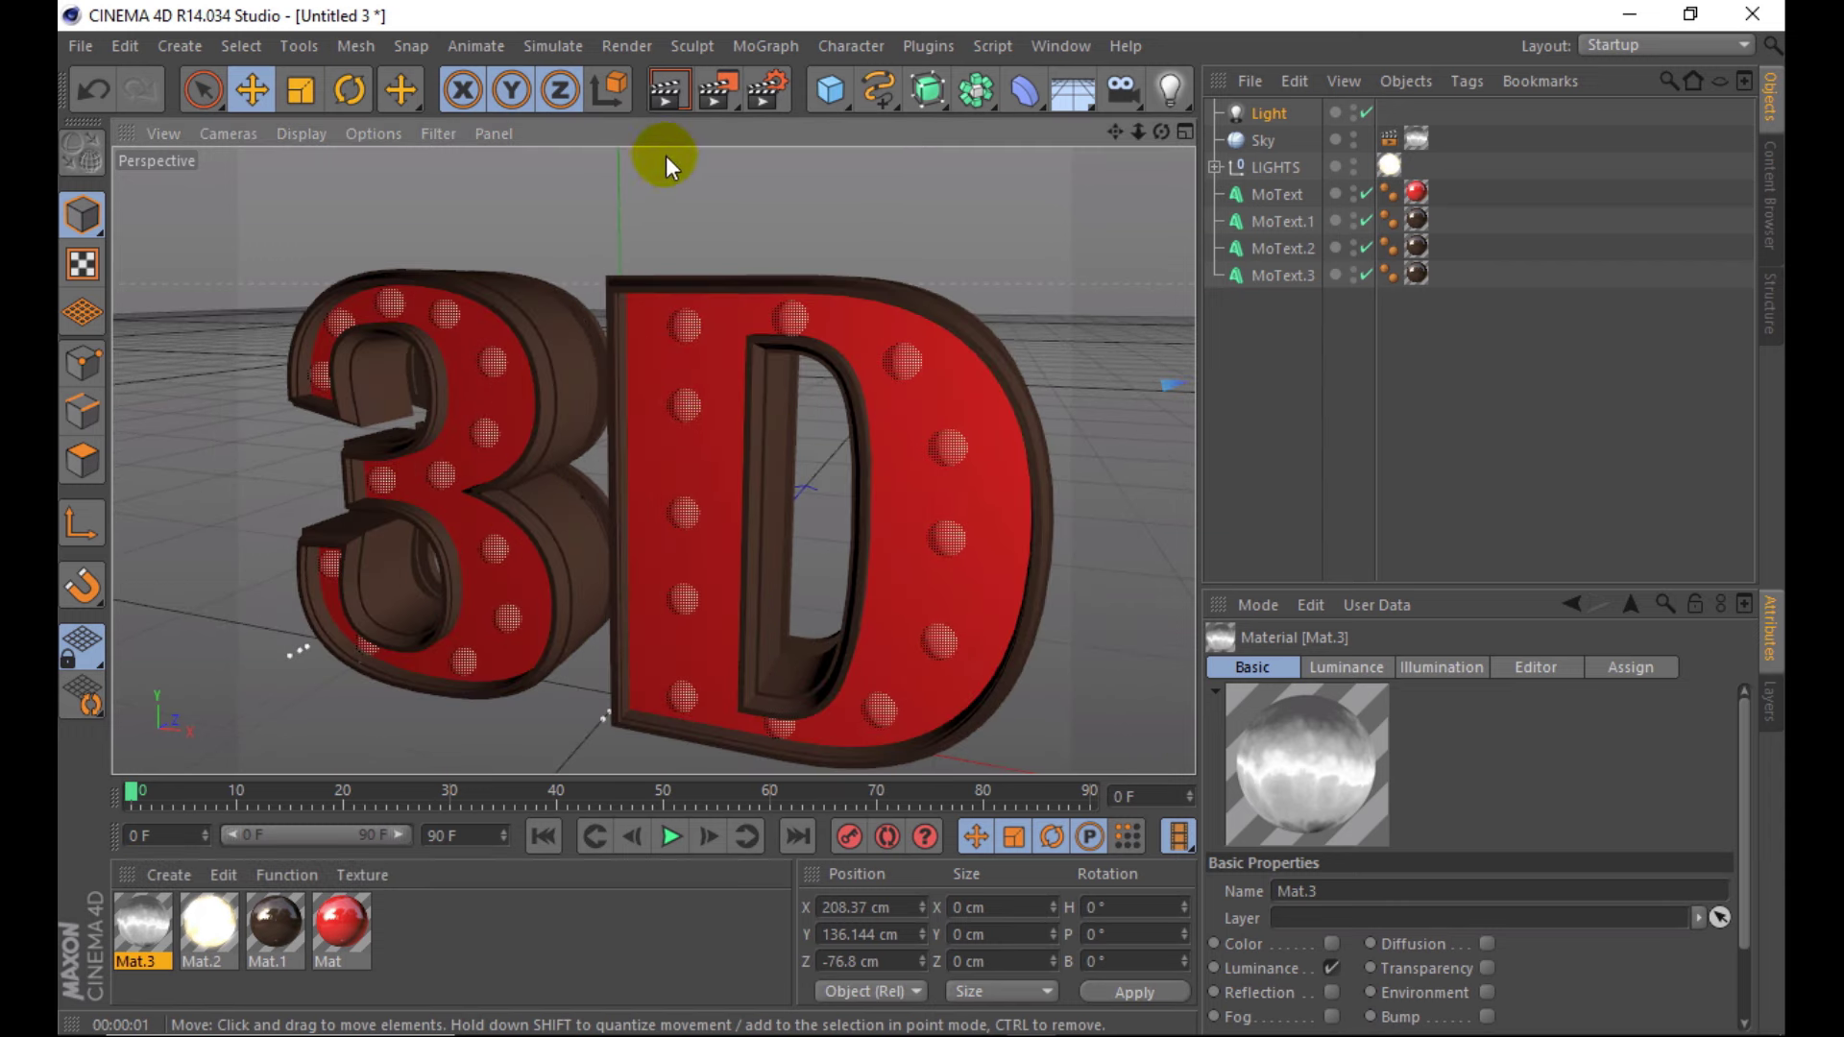
click(659, 88)
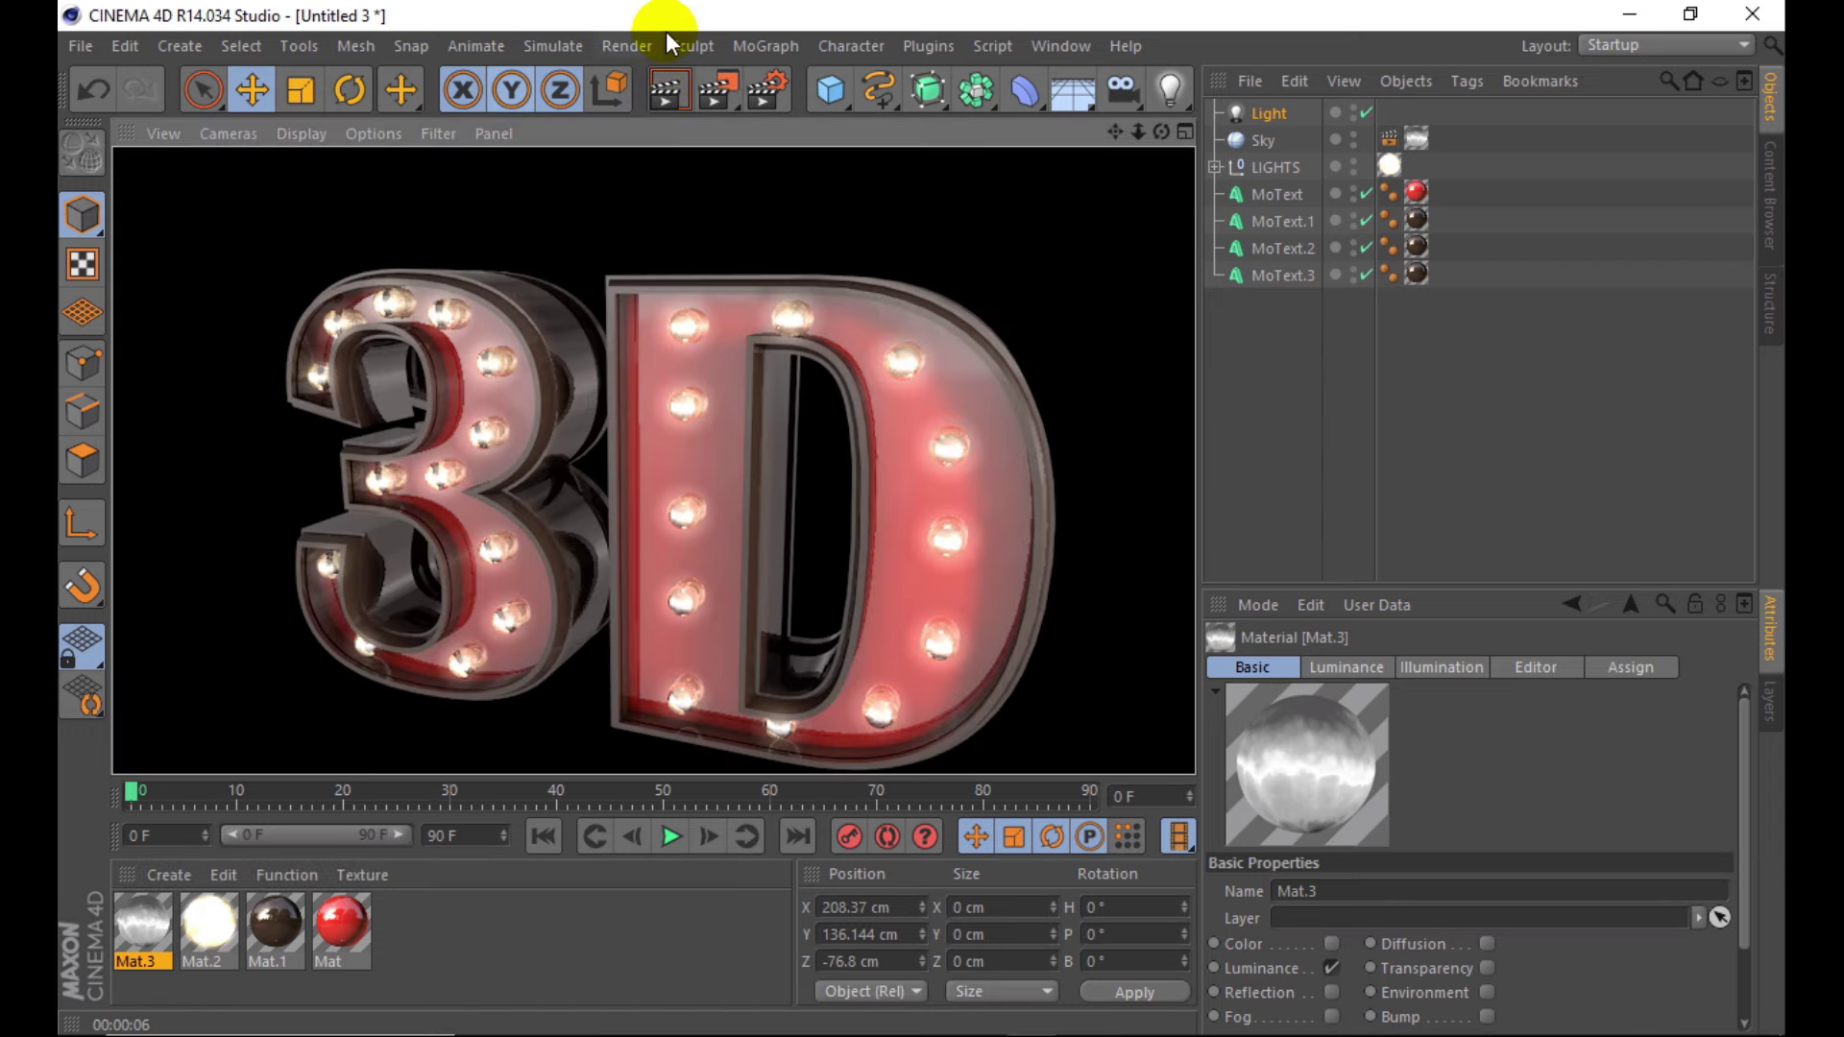
- Turn Ambient Occlusion off and set anti-aliasing quality to Best
click(792, 94)
click(253, 288)
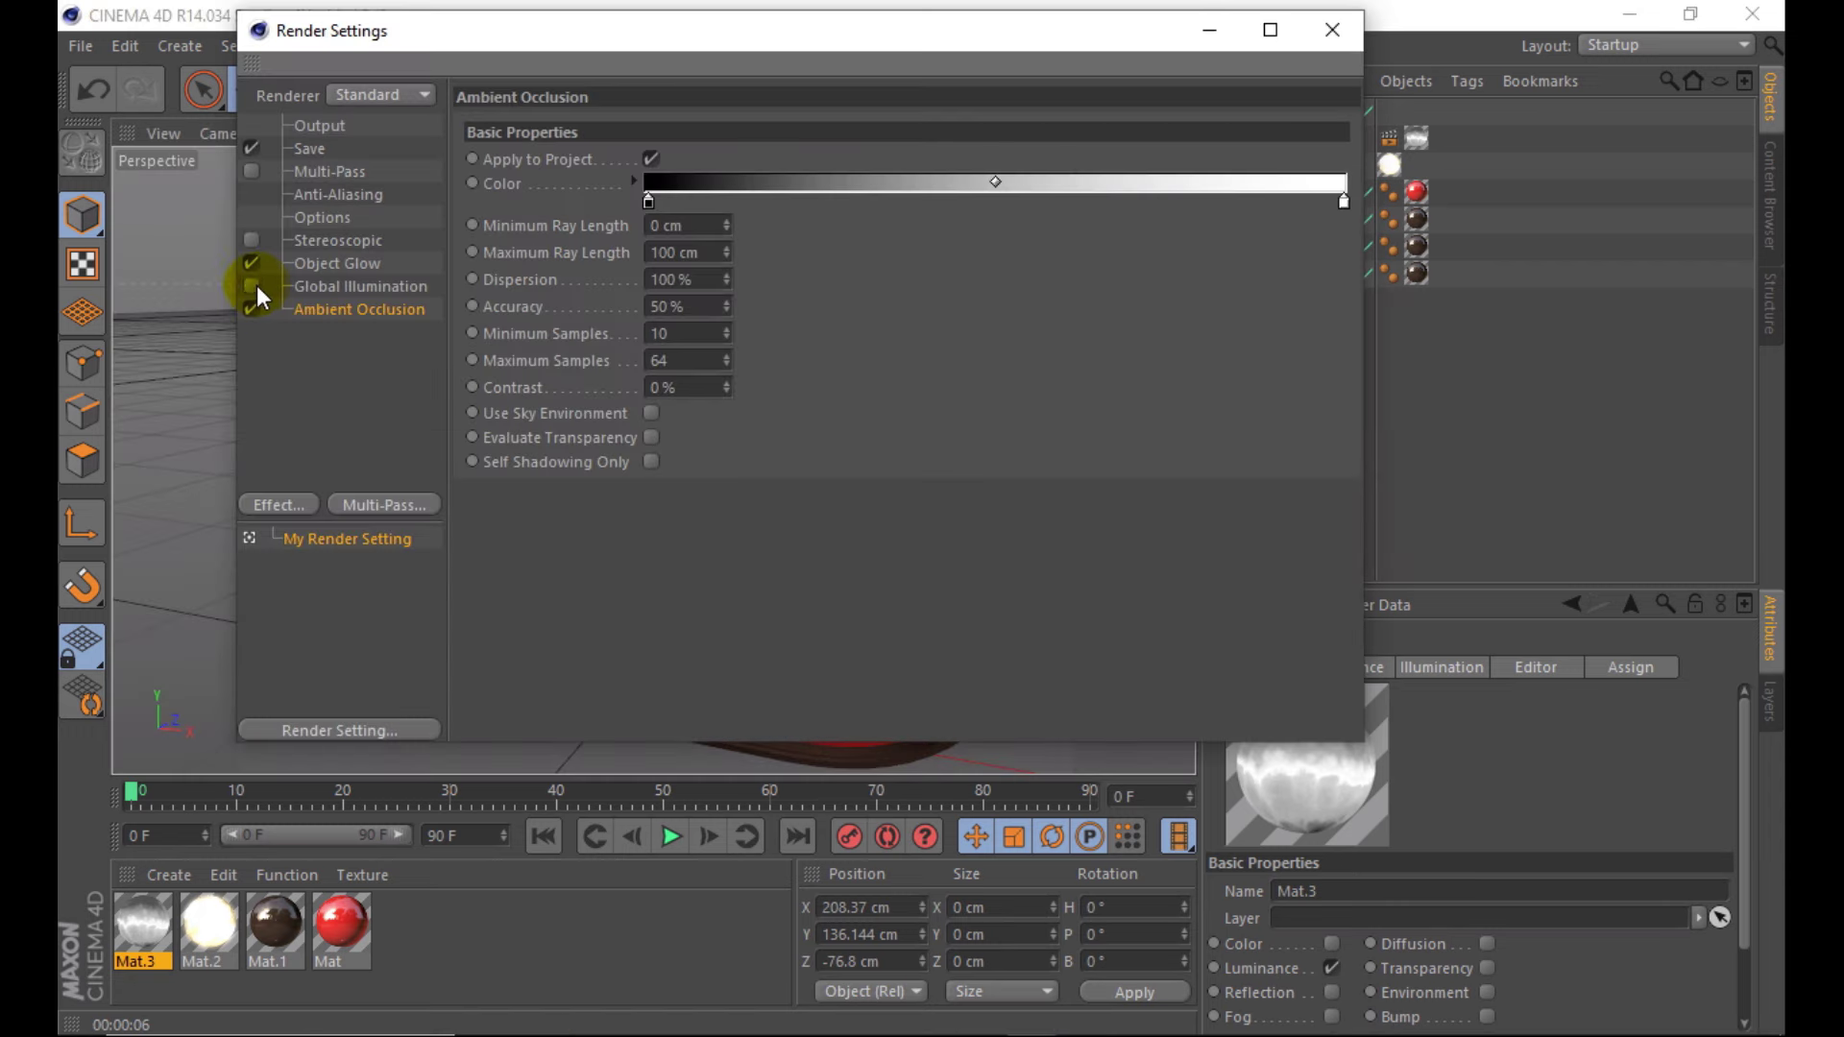
click(252, 309)
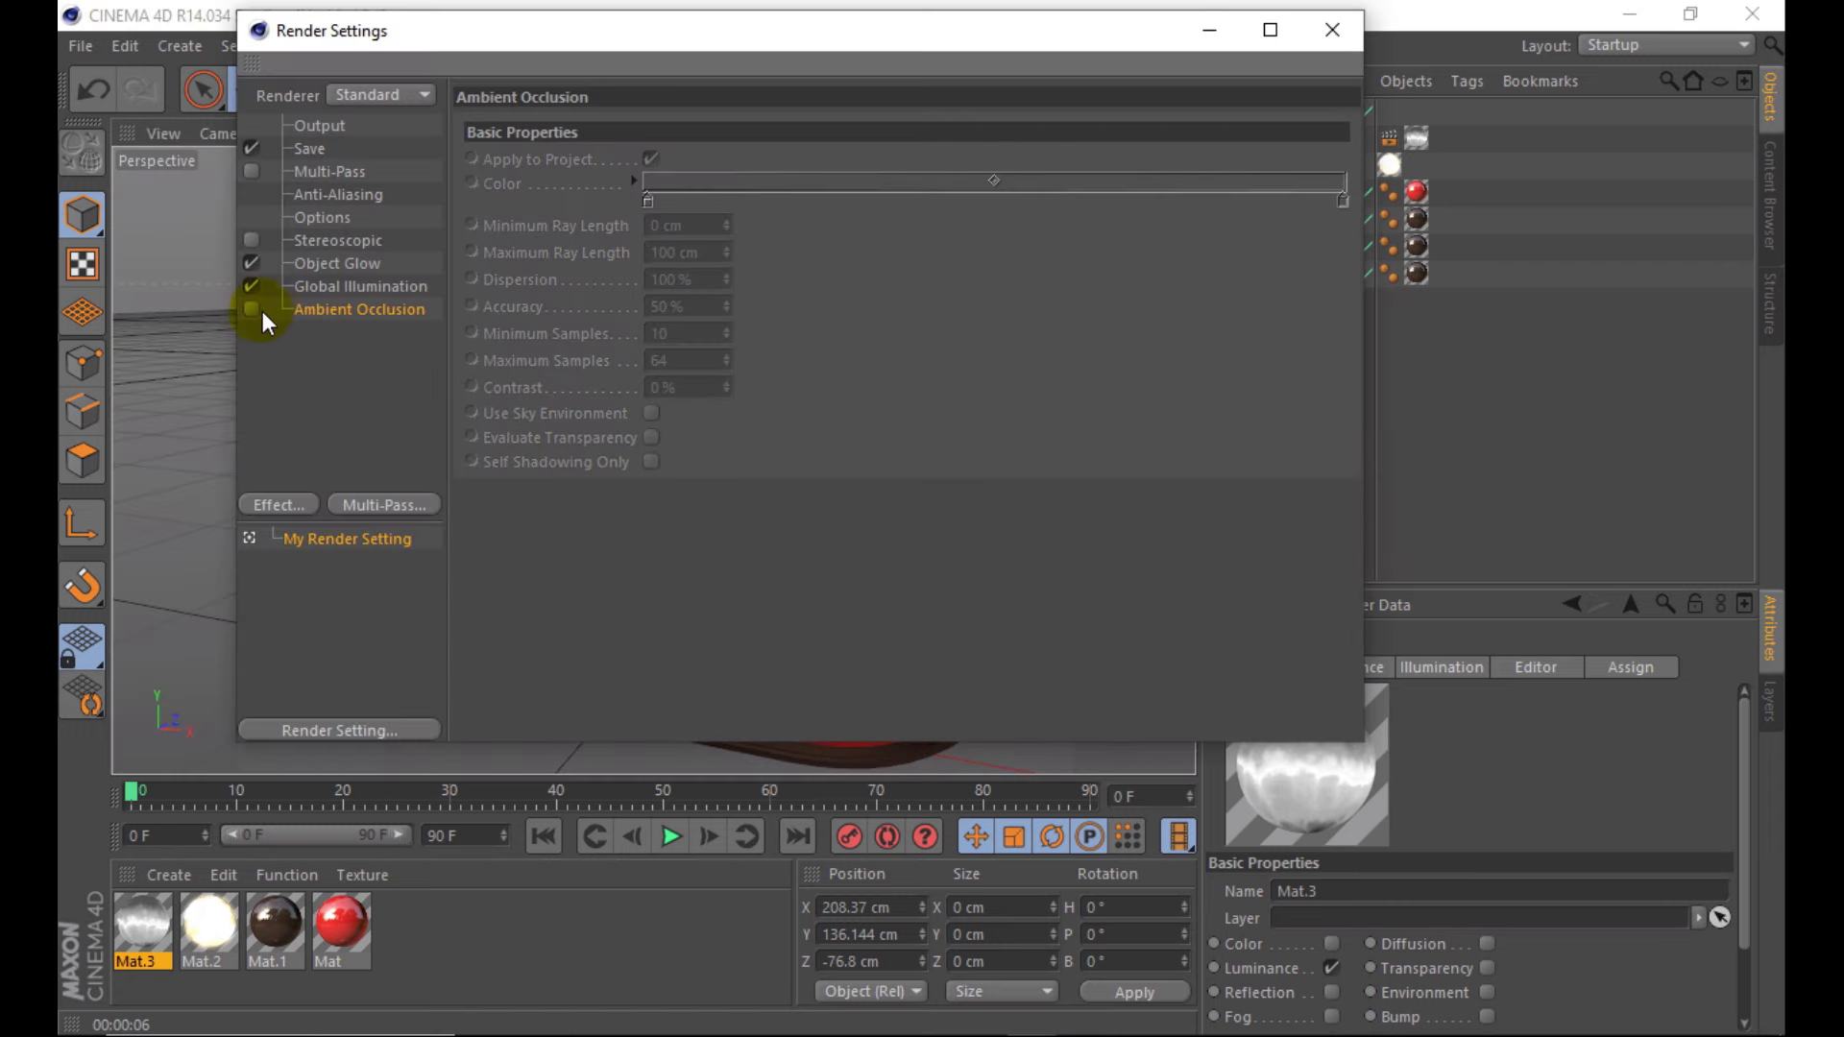
click(337, 195)
click(759, 127)
click(755, 175)
- Set renders to save as PNG with an alpha channel
click(355, 146)
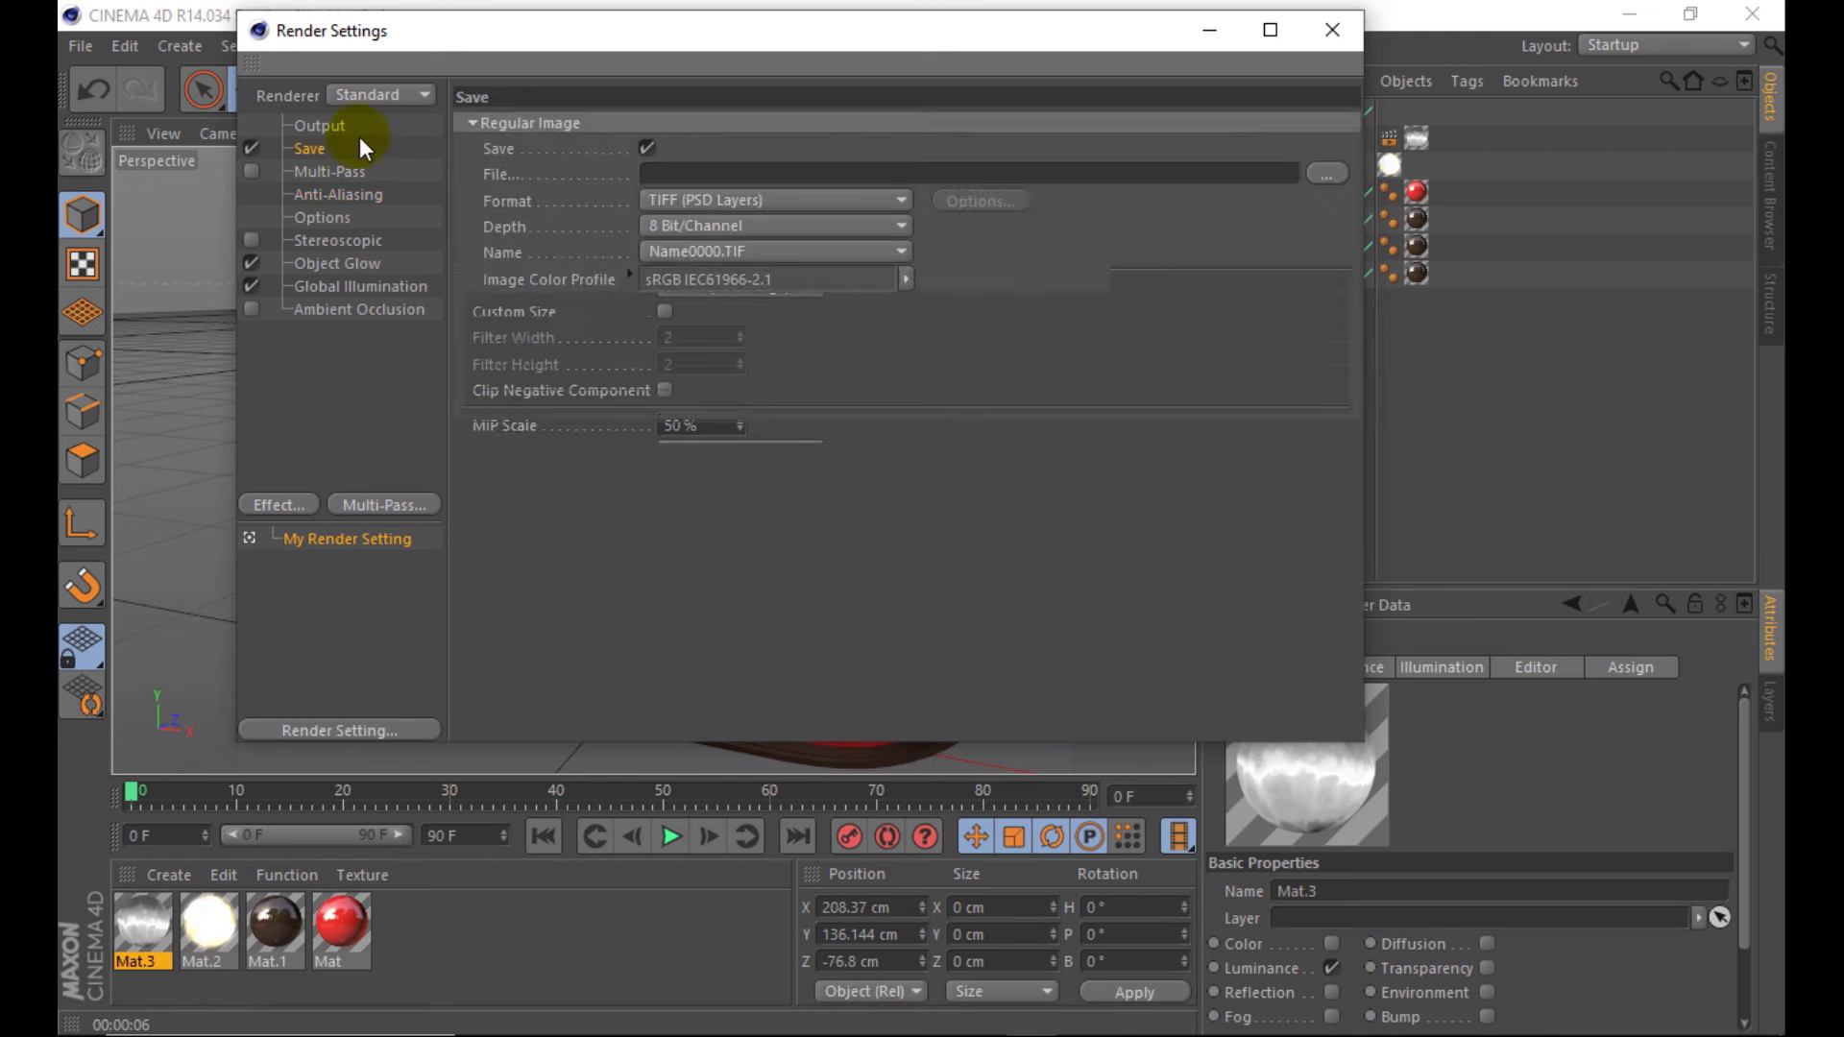
click(678, 197)
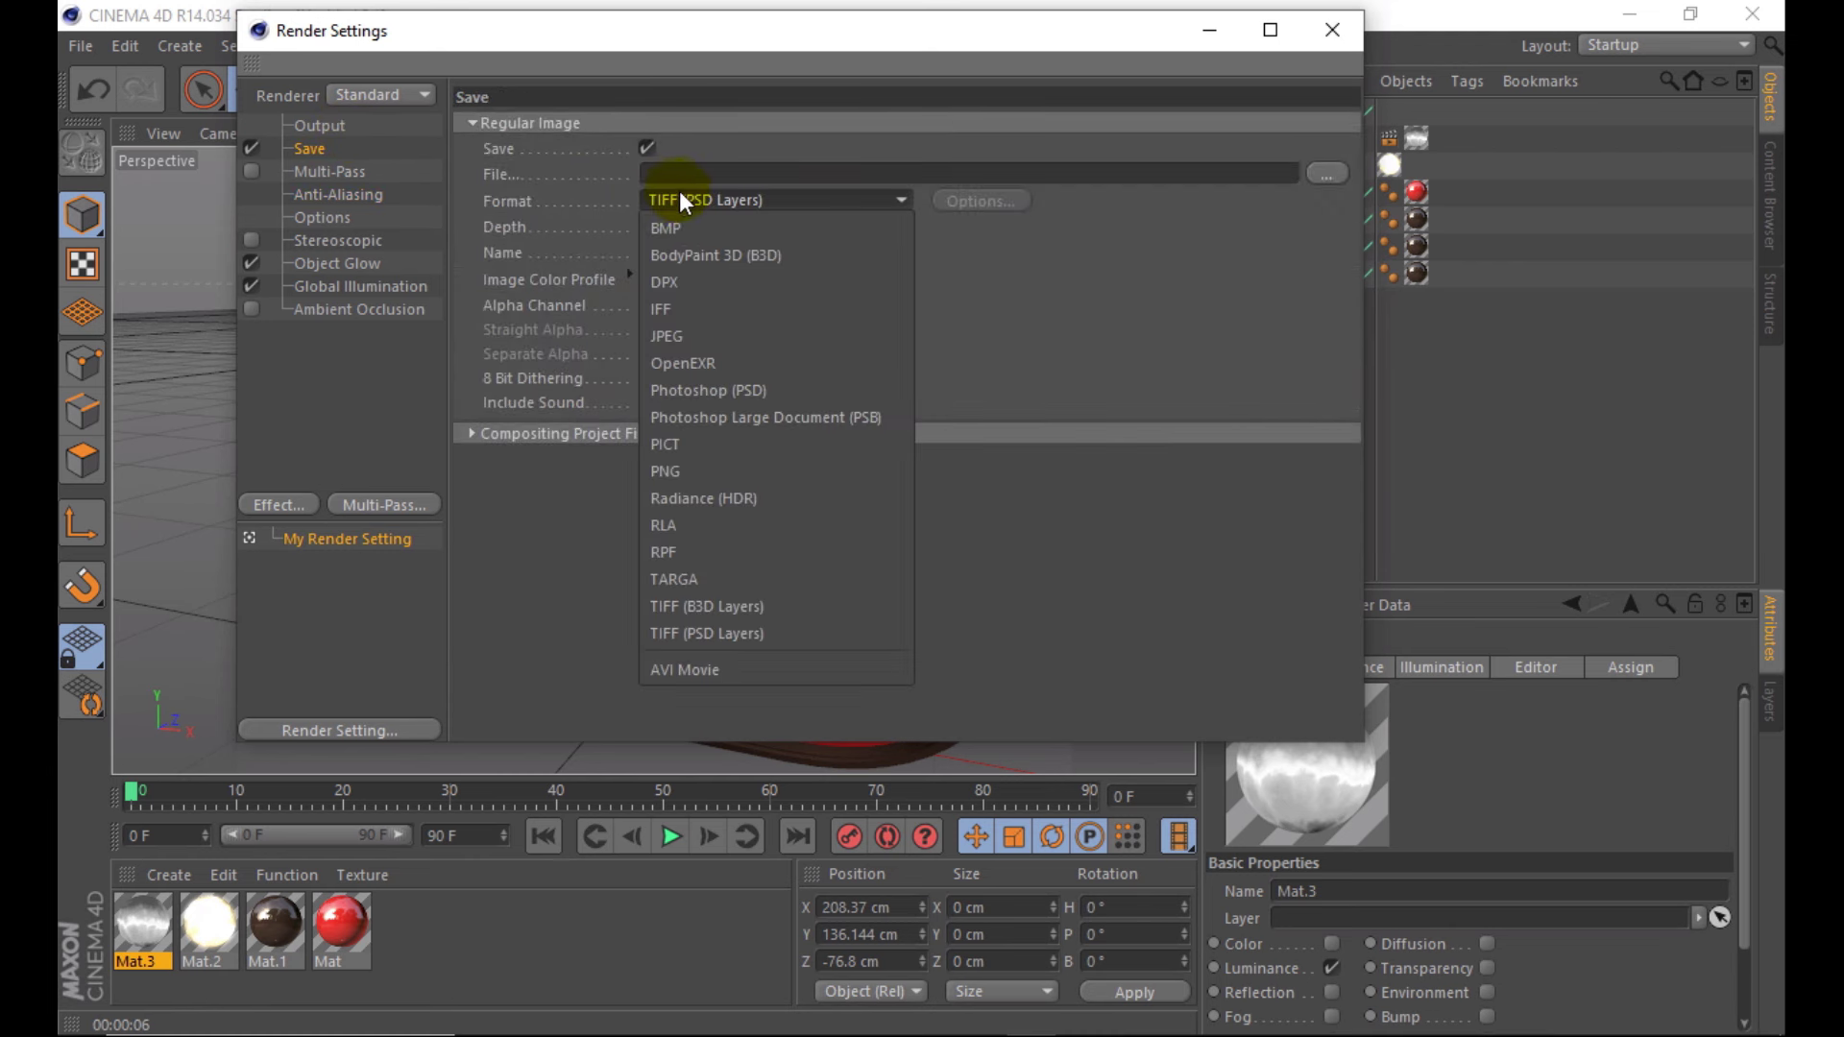
click(689, 471)
click(649, 305)
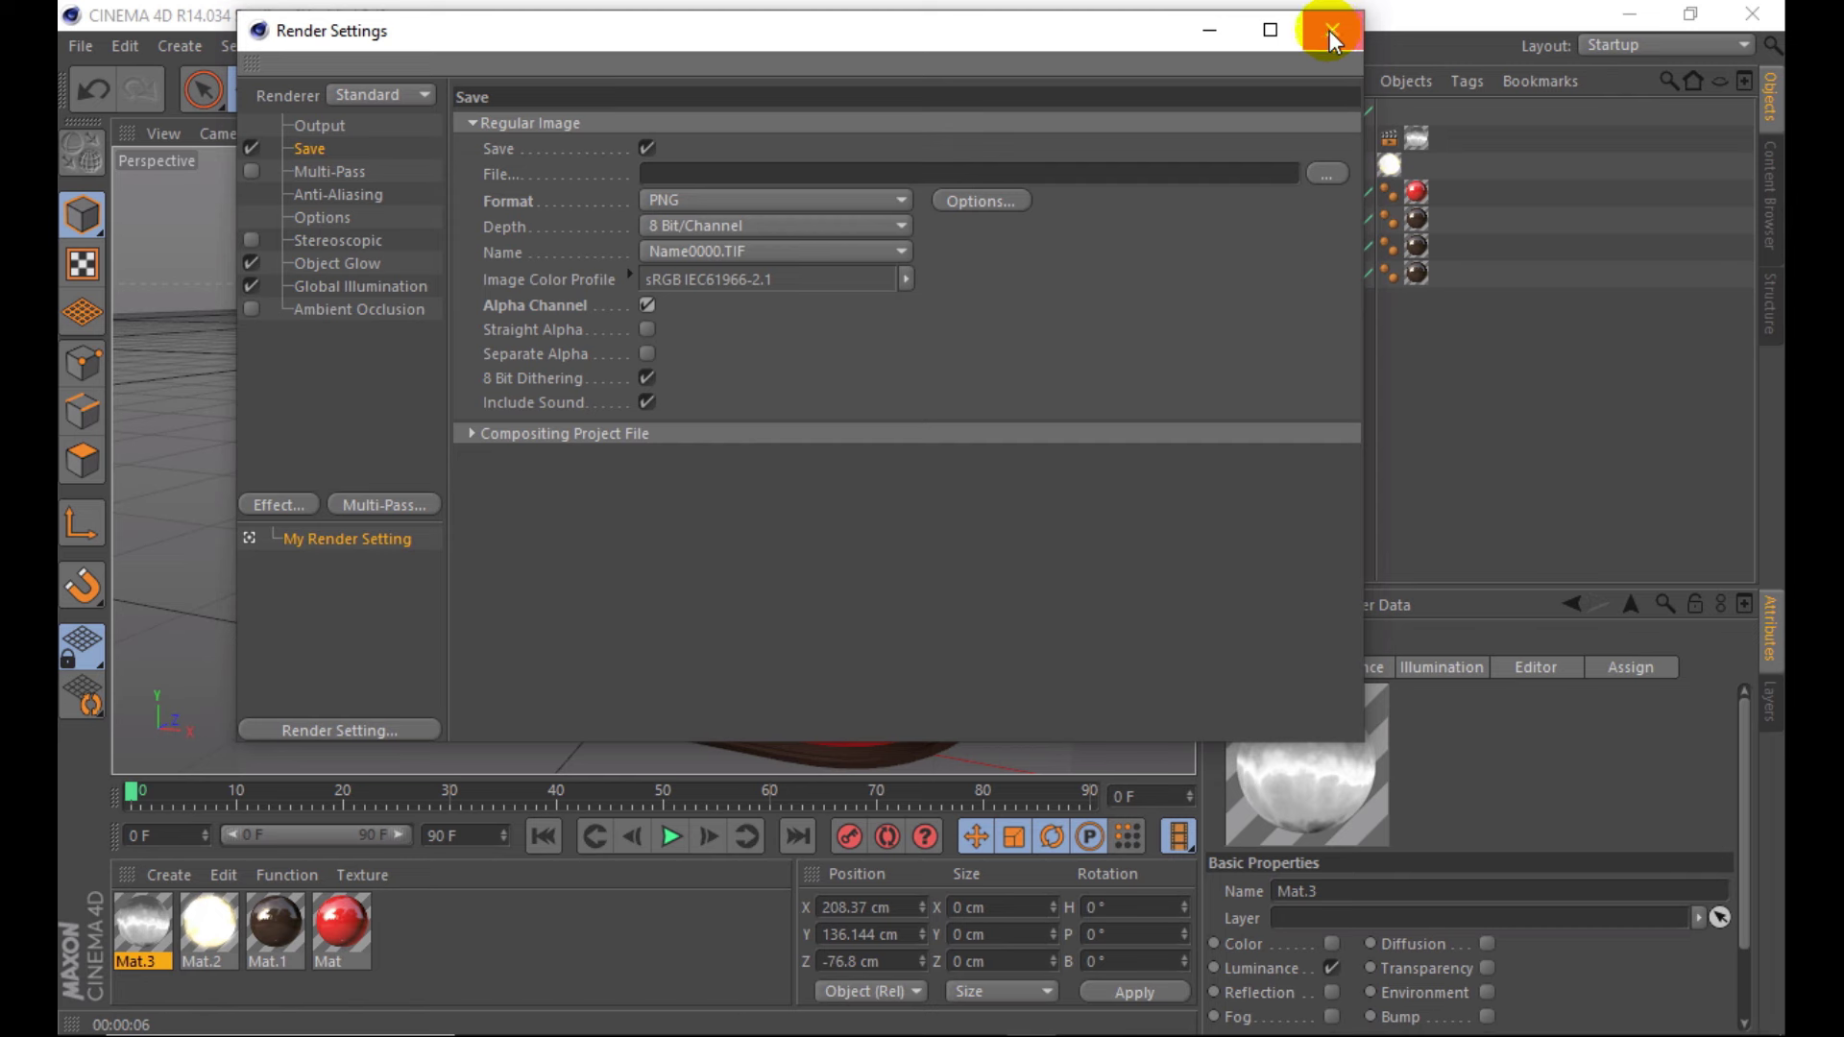
click(1331, 31)
- Set the output size to the HDV/HDTV 720 29.97 preset, 1280 x 720
click(766, 89)
click(305, 125)
click(484, 124)
click(791, 492)
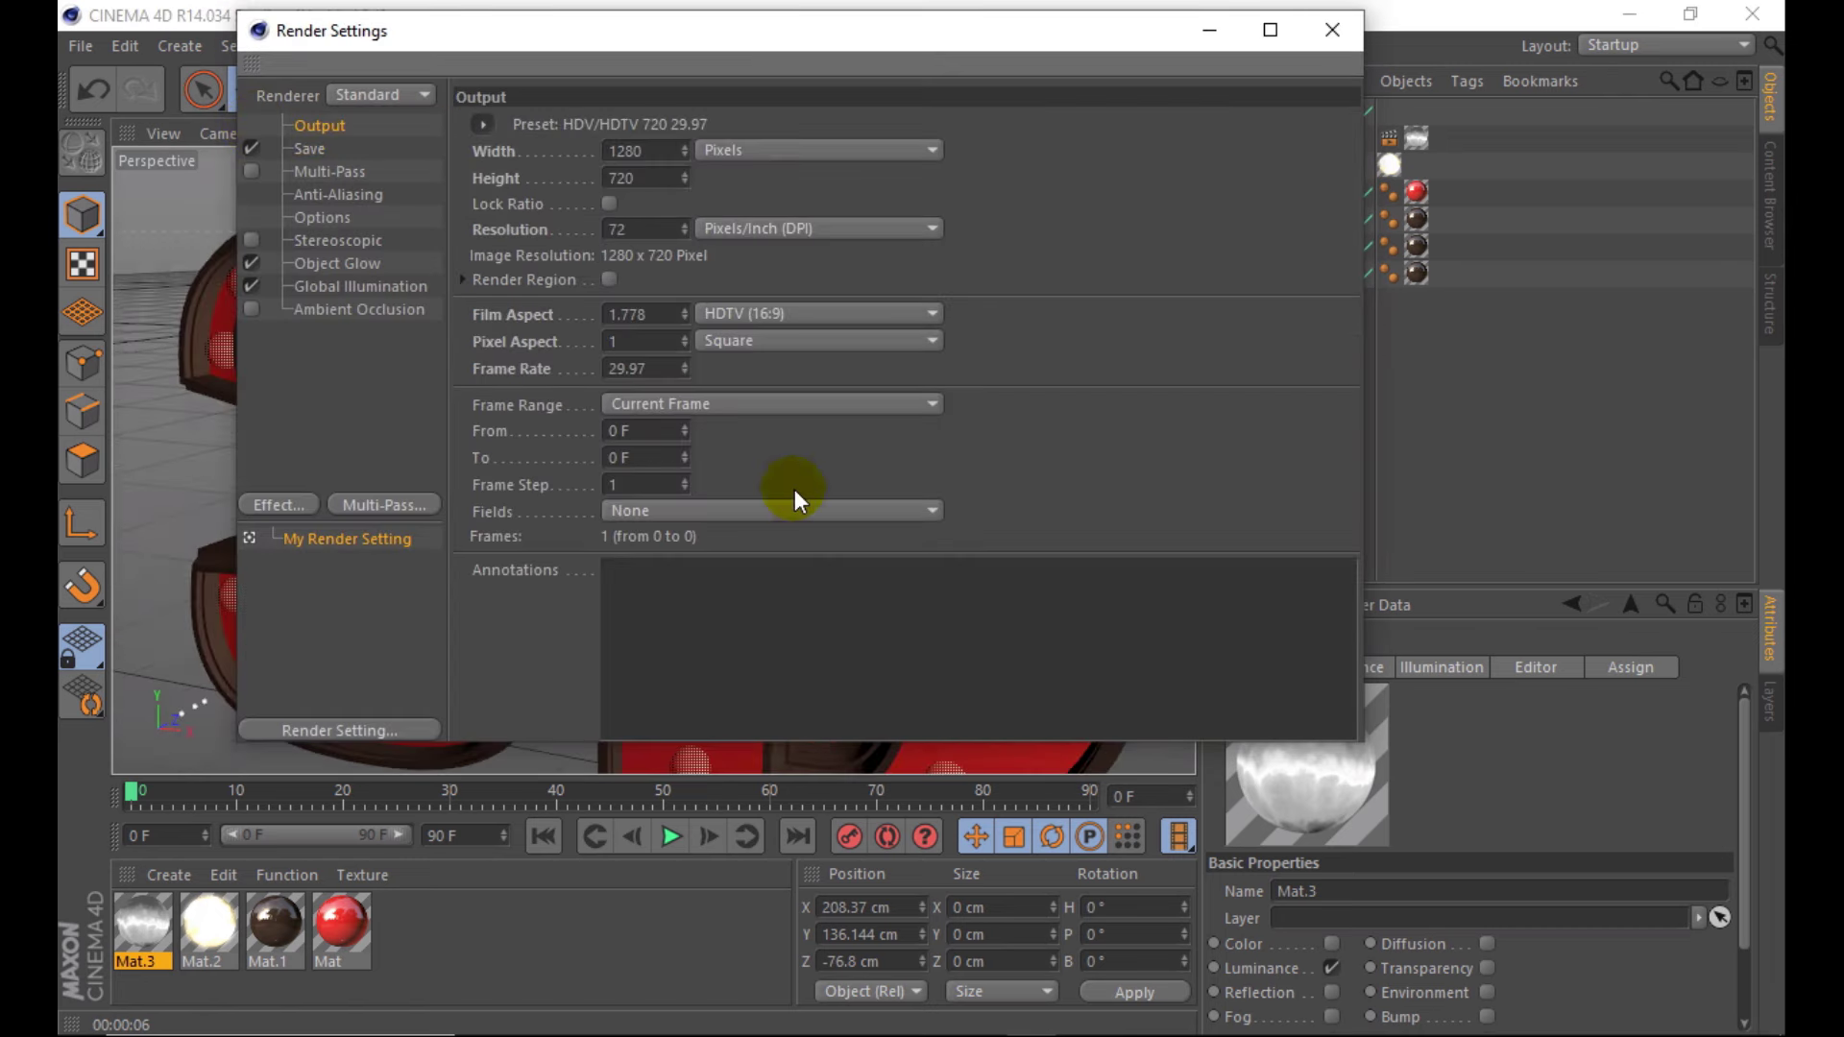
click(1332, 30)
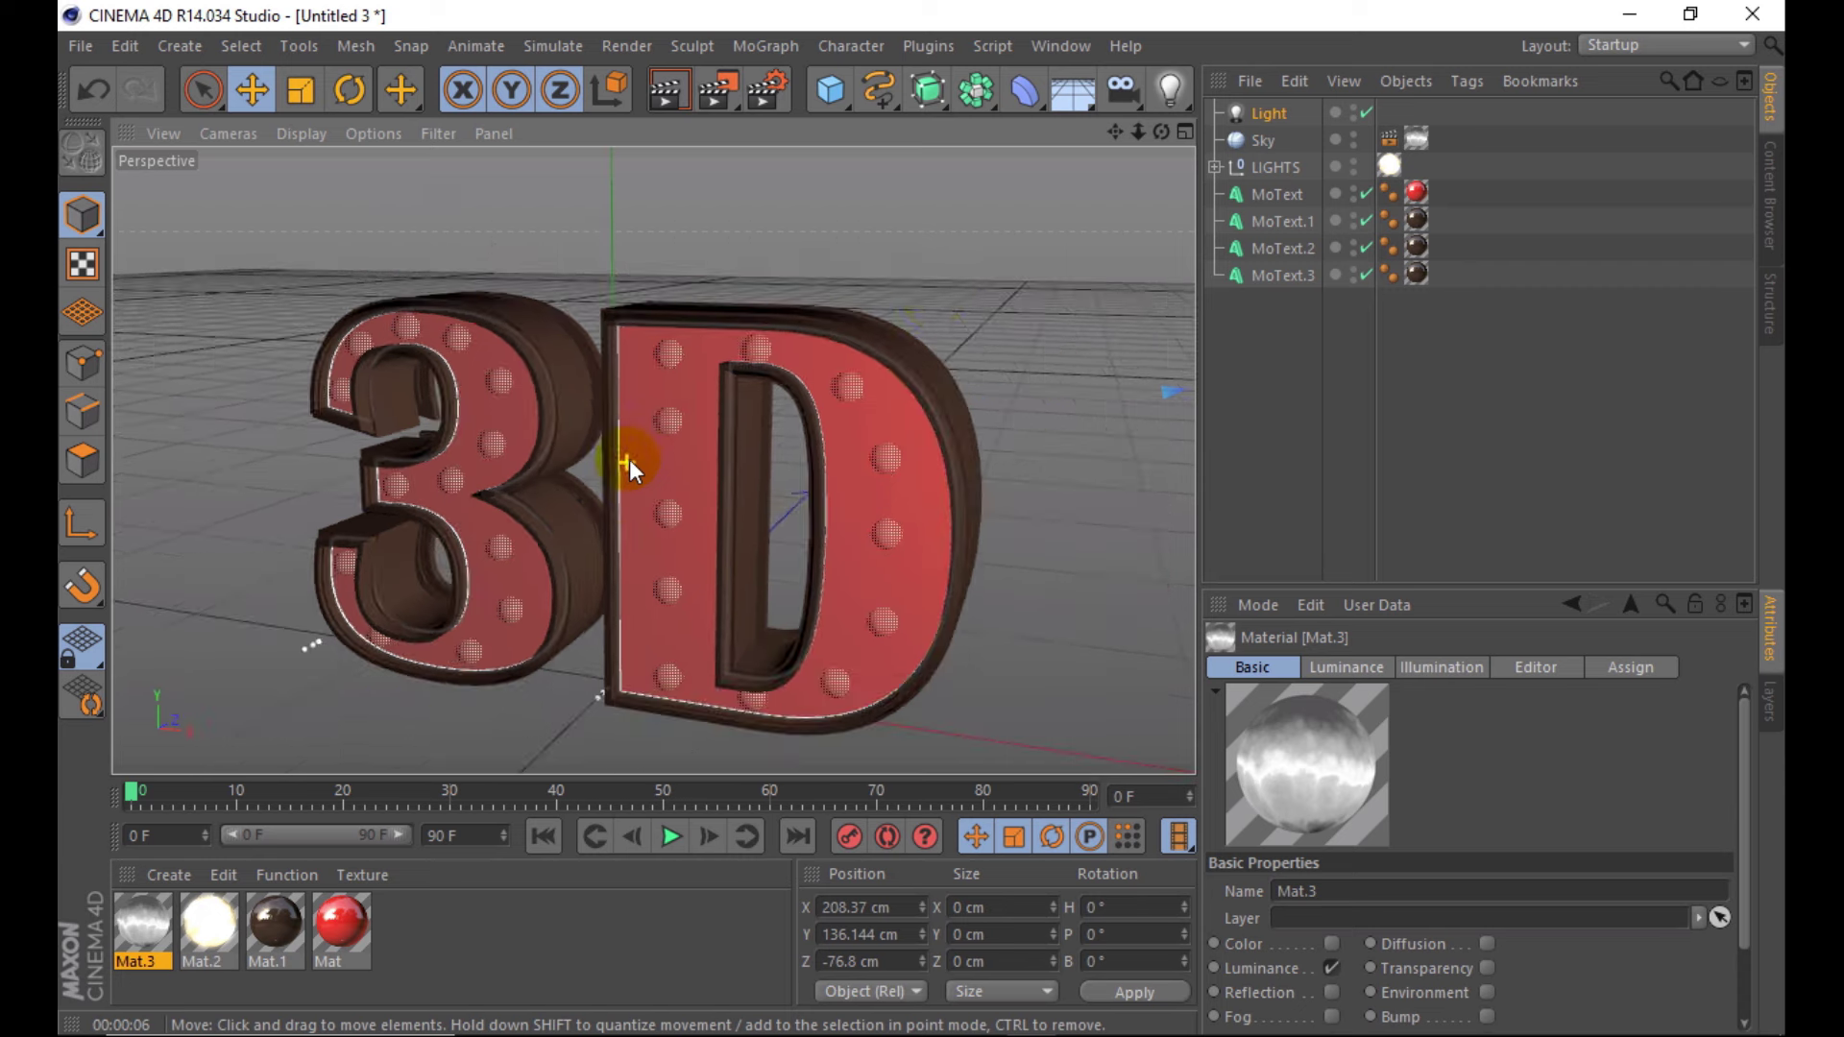
- Switch the Sky's Mat.3 texture tag projection from Flat to Cubic, rendering before and after
drag(1161, 131, 1133, 148)
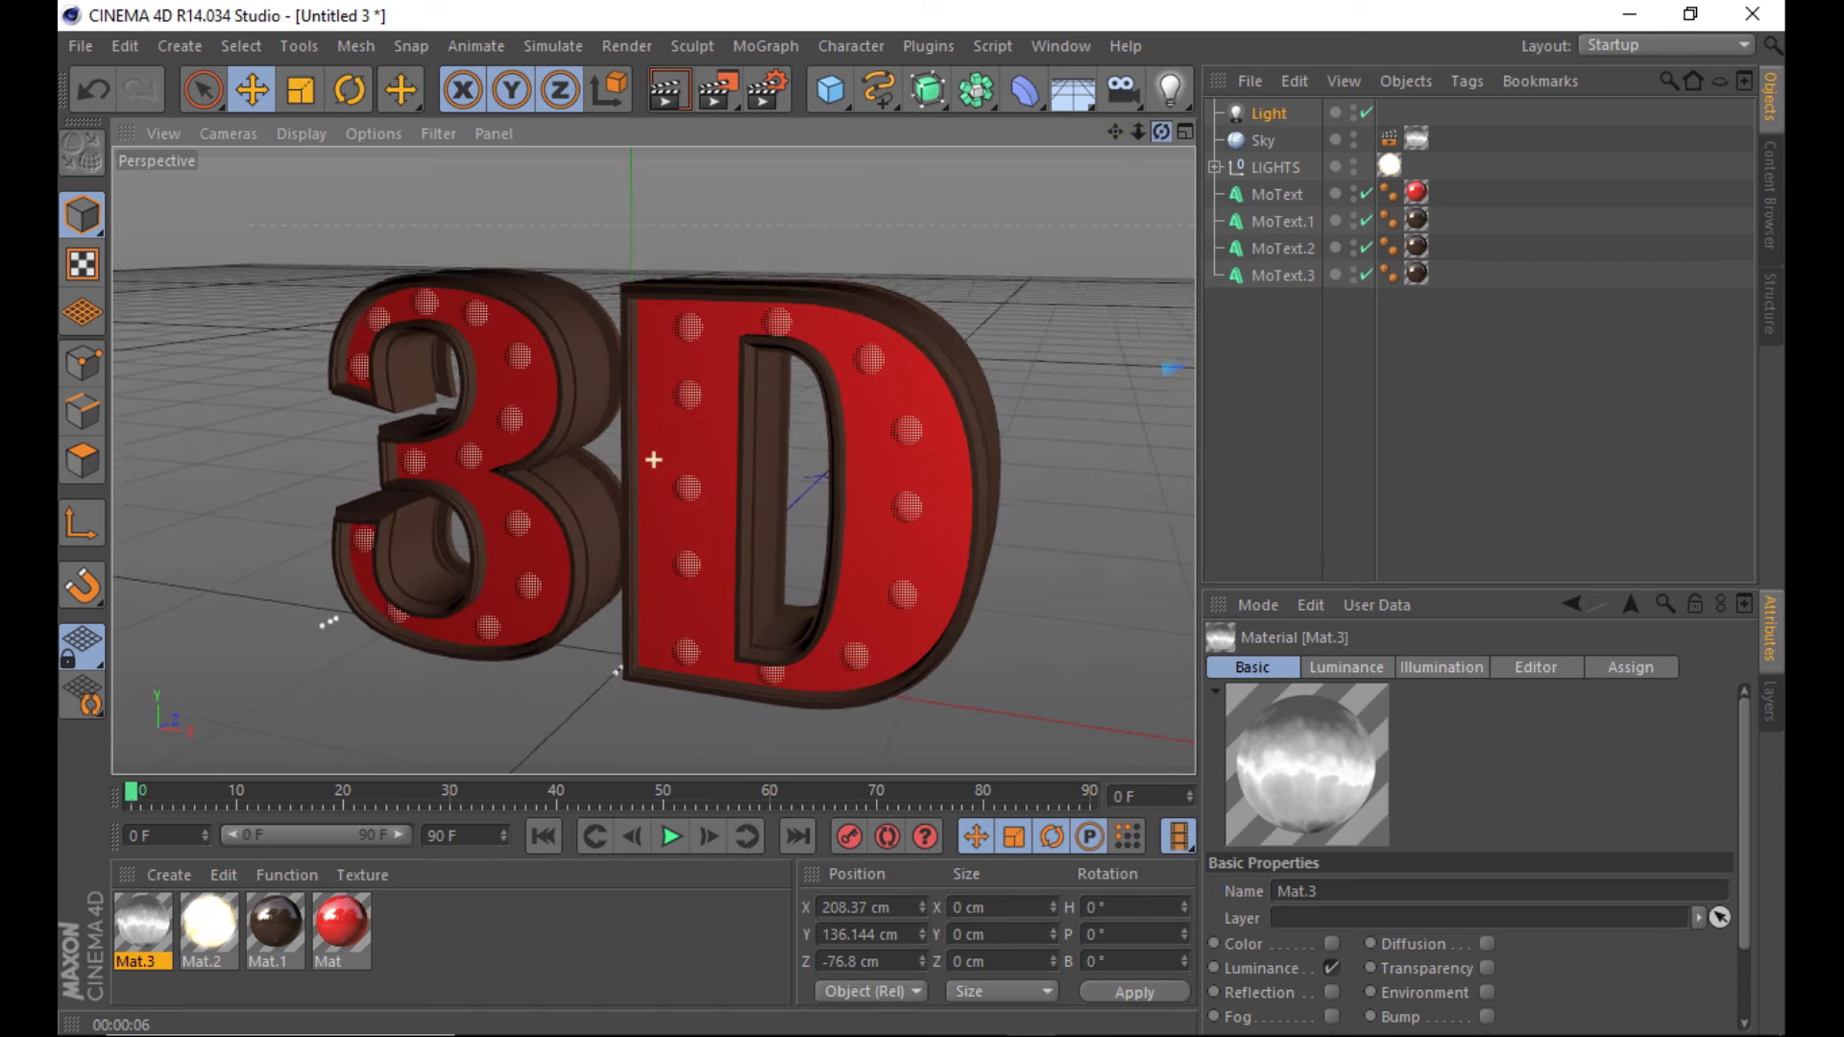
click(677, 89)
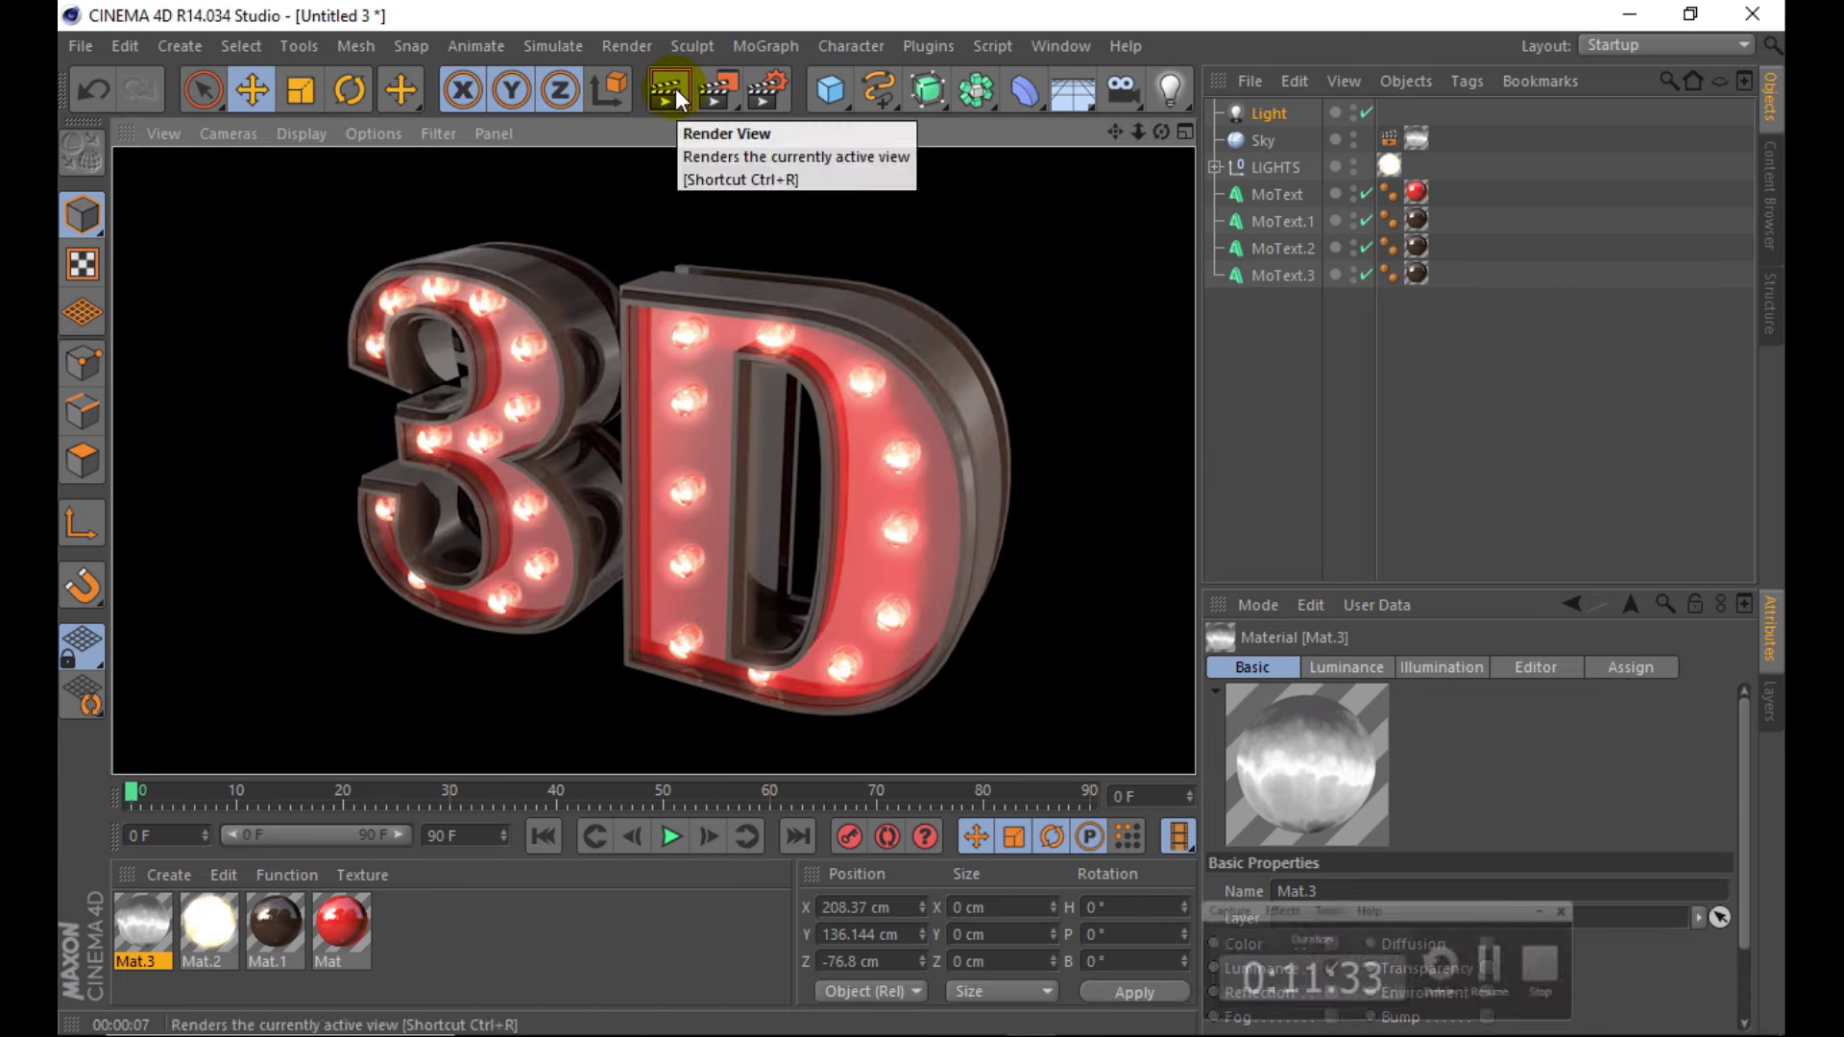
click(1395, 140)
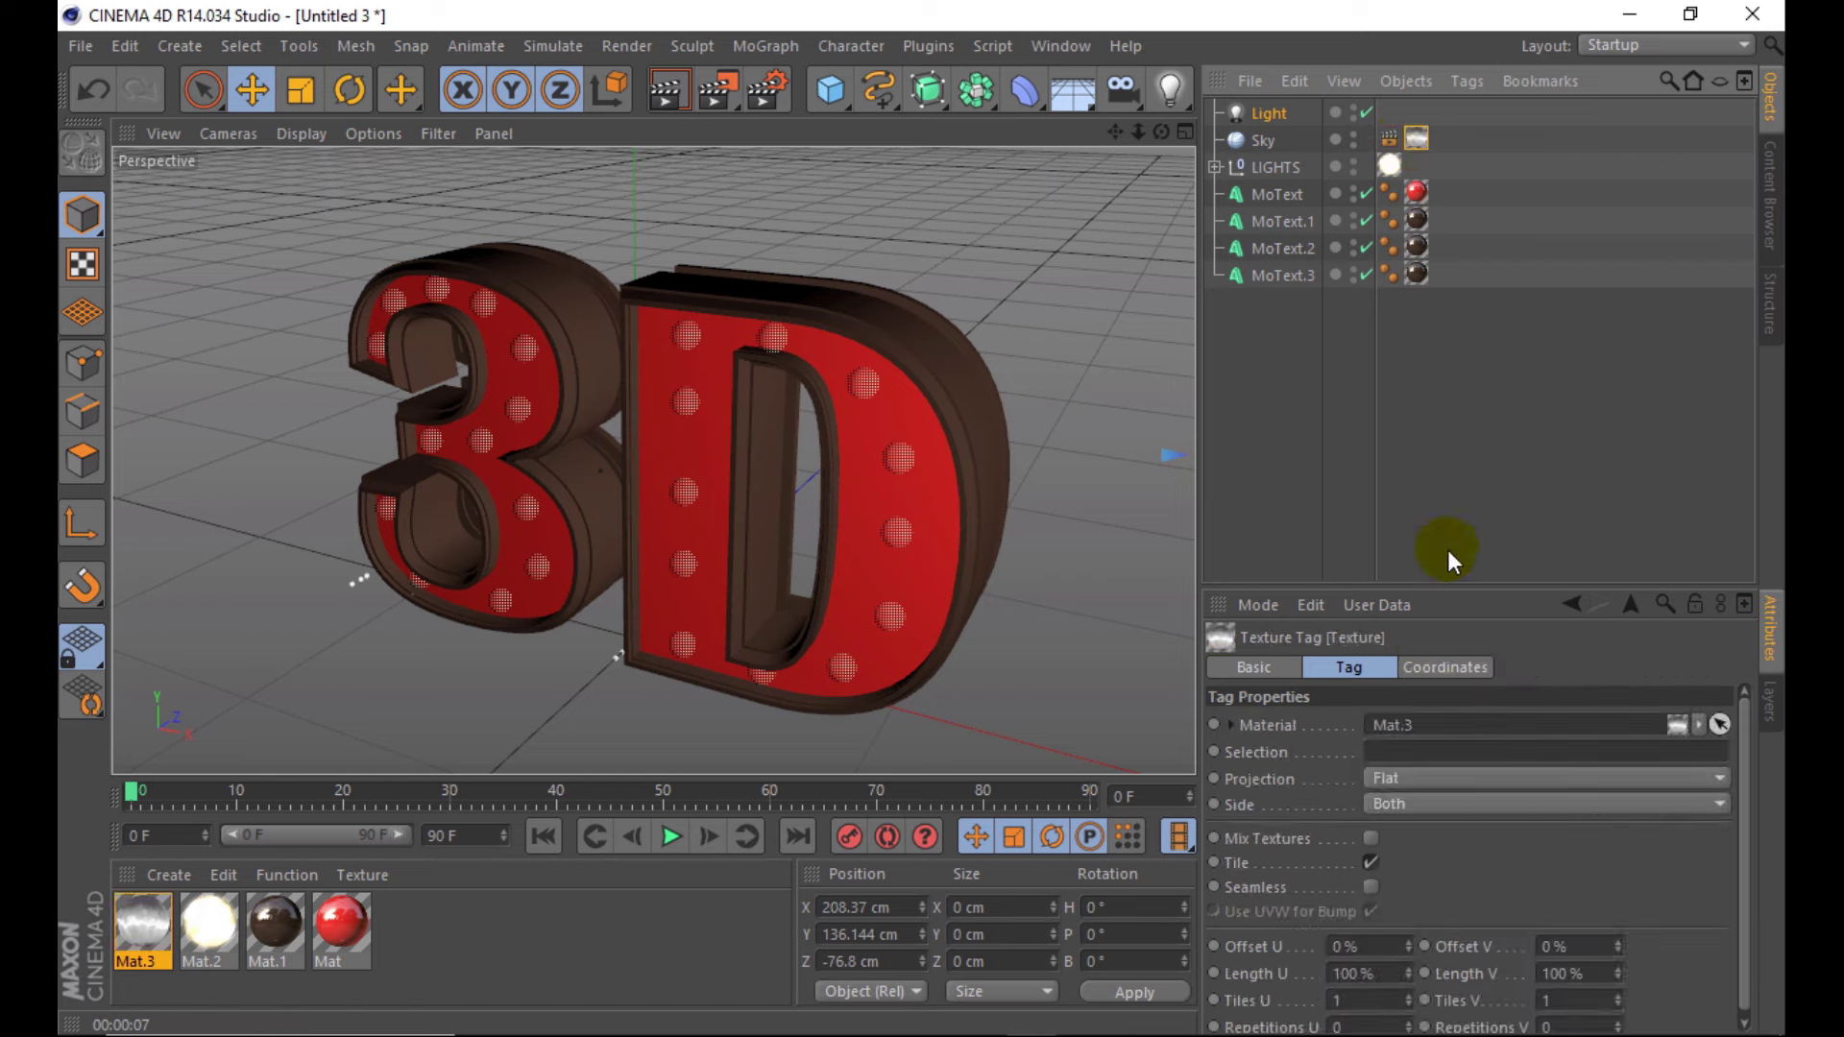
click(1422, 778)
click(1398, 619)
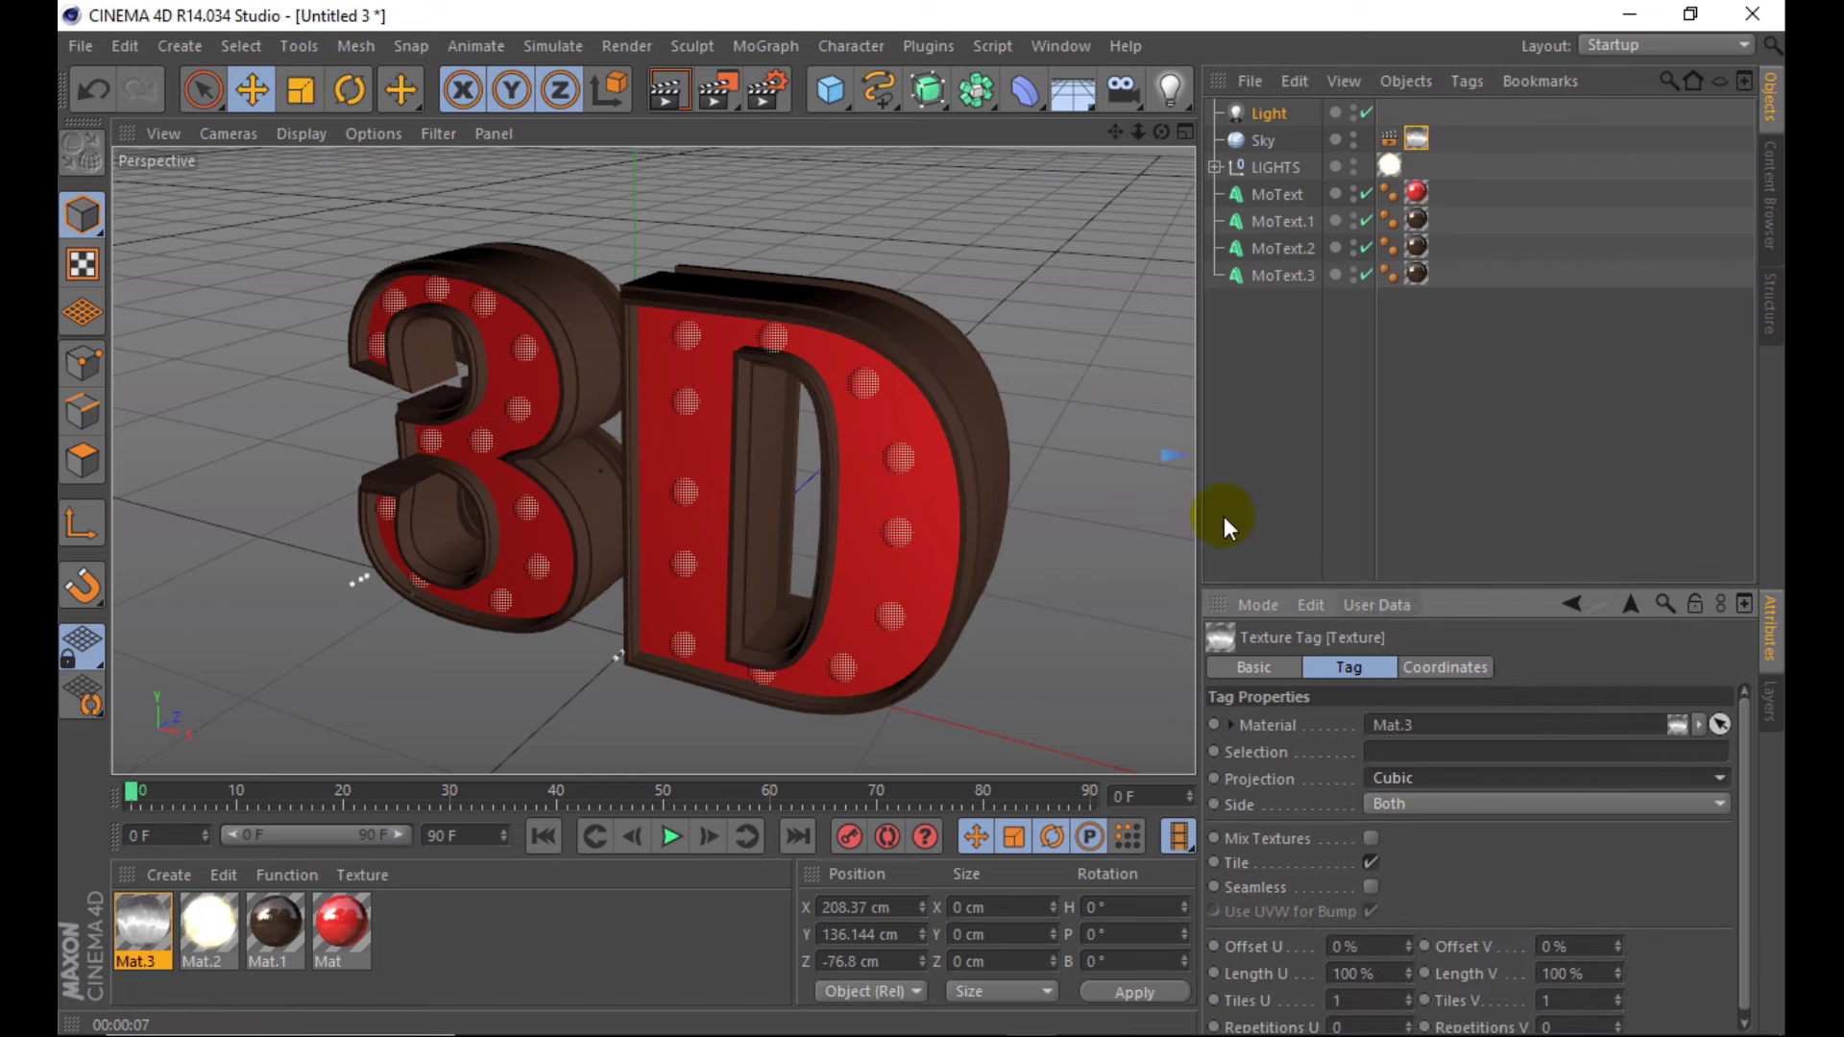
click(667, 88)
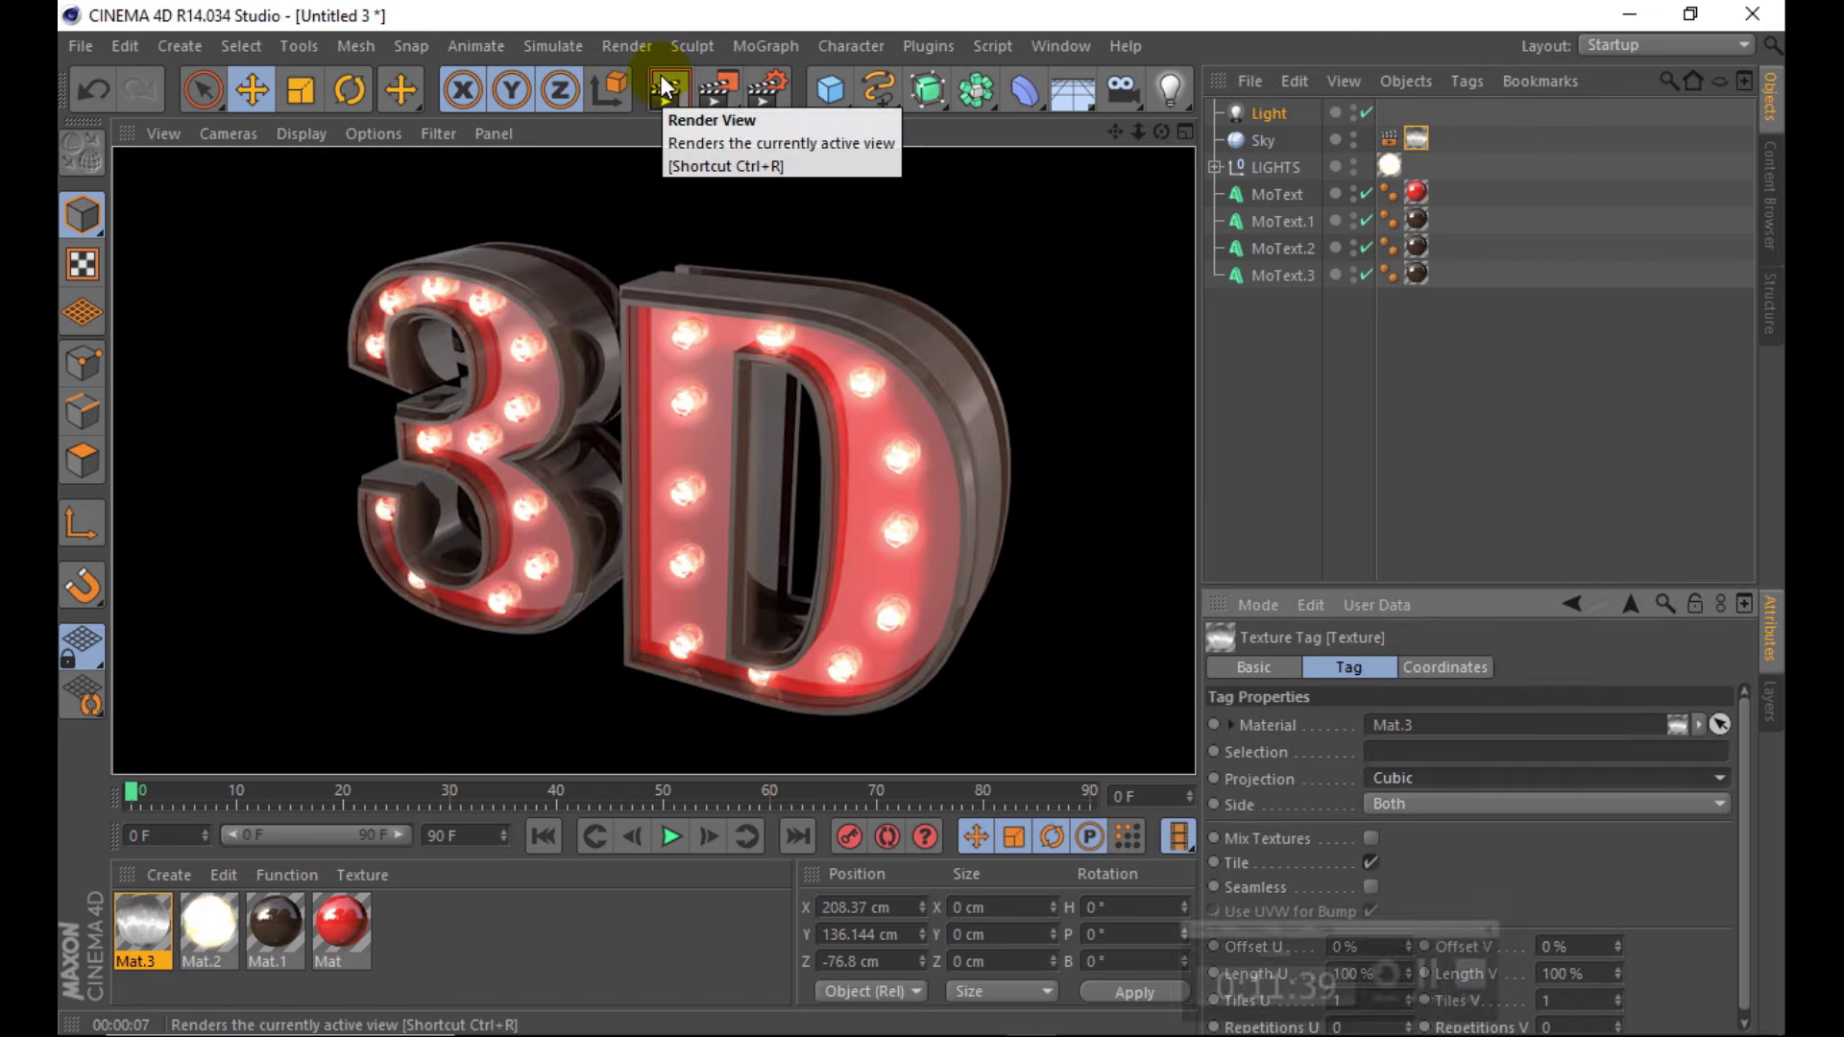
click(767, 88)
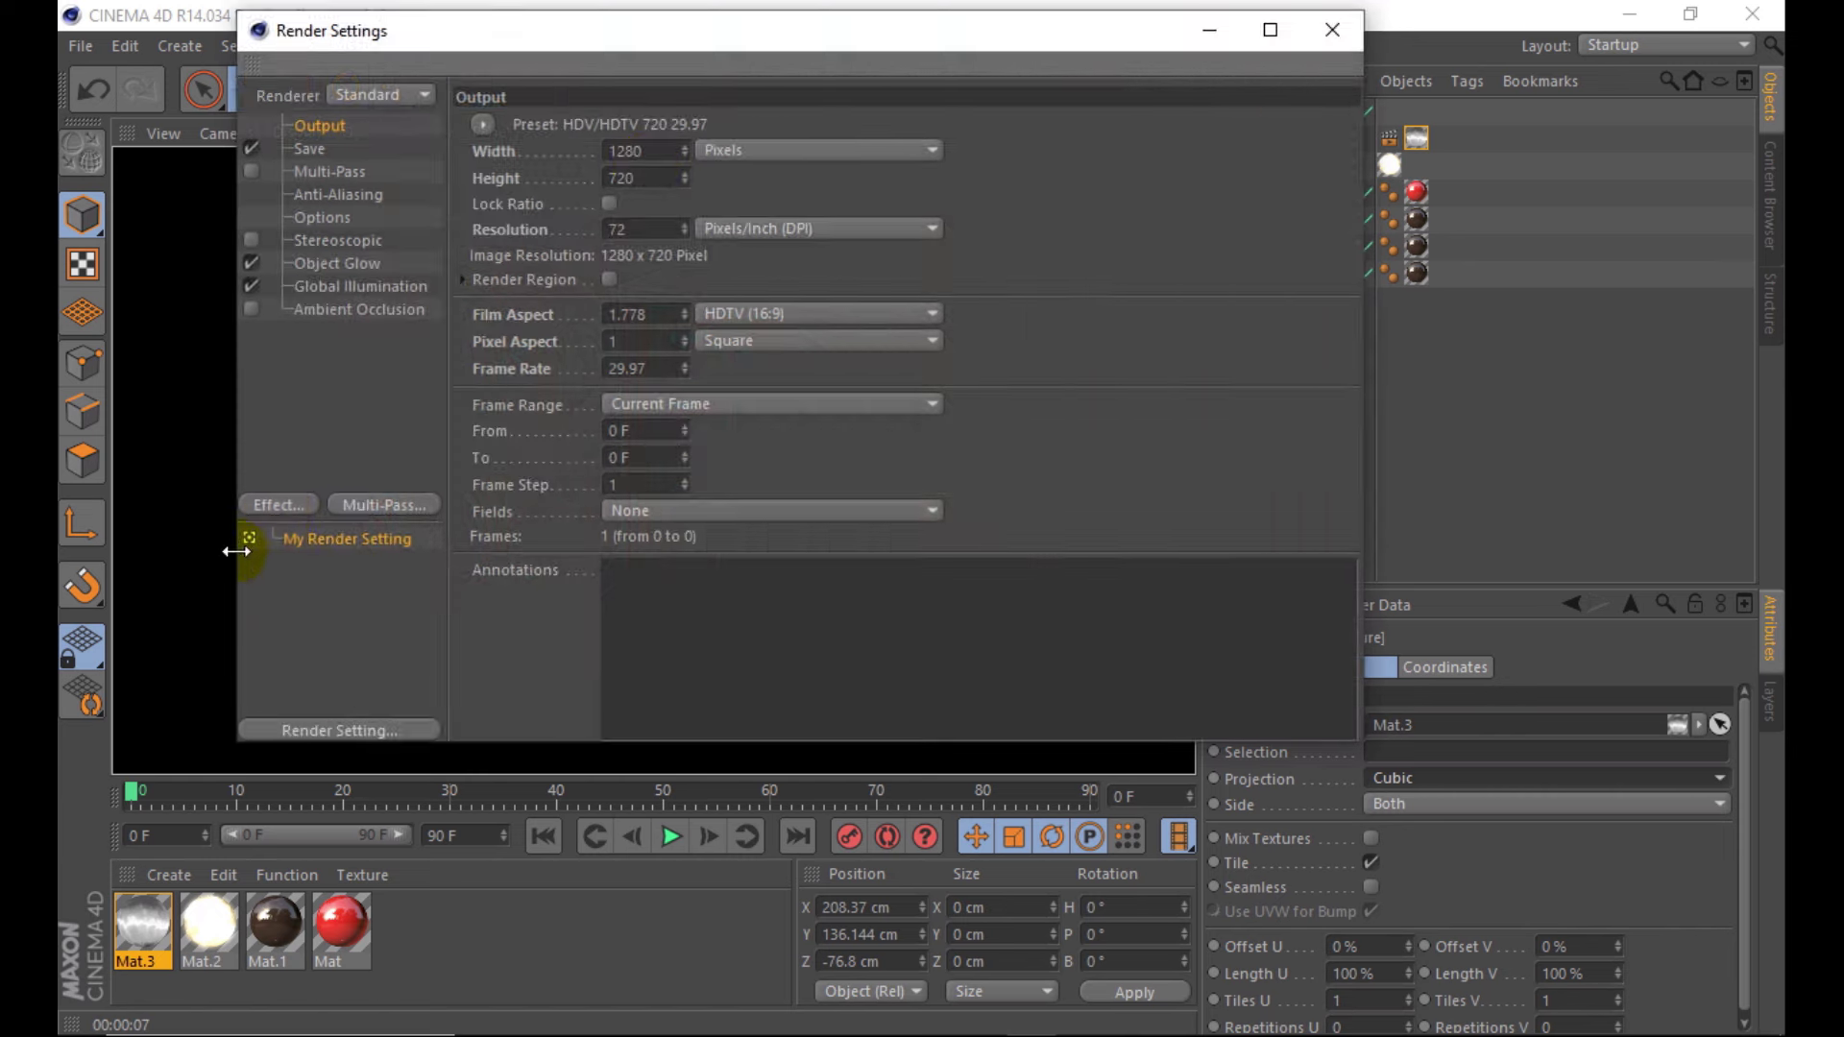
- Add a Color Correction post effect with 31% saturation and higher contrast, then render
click(279, 504)
click(411, 589)
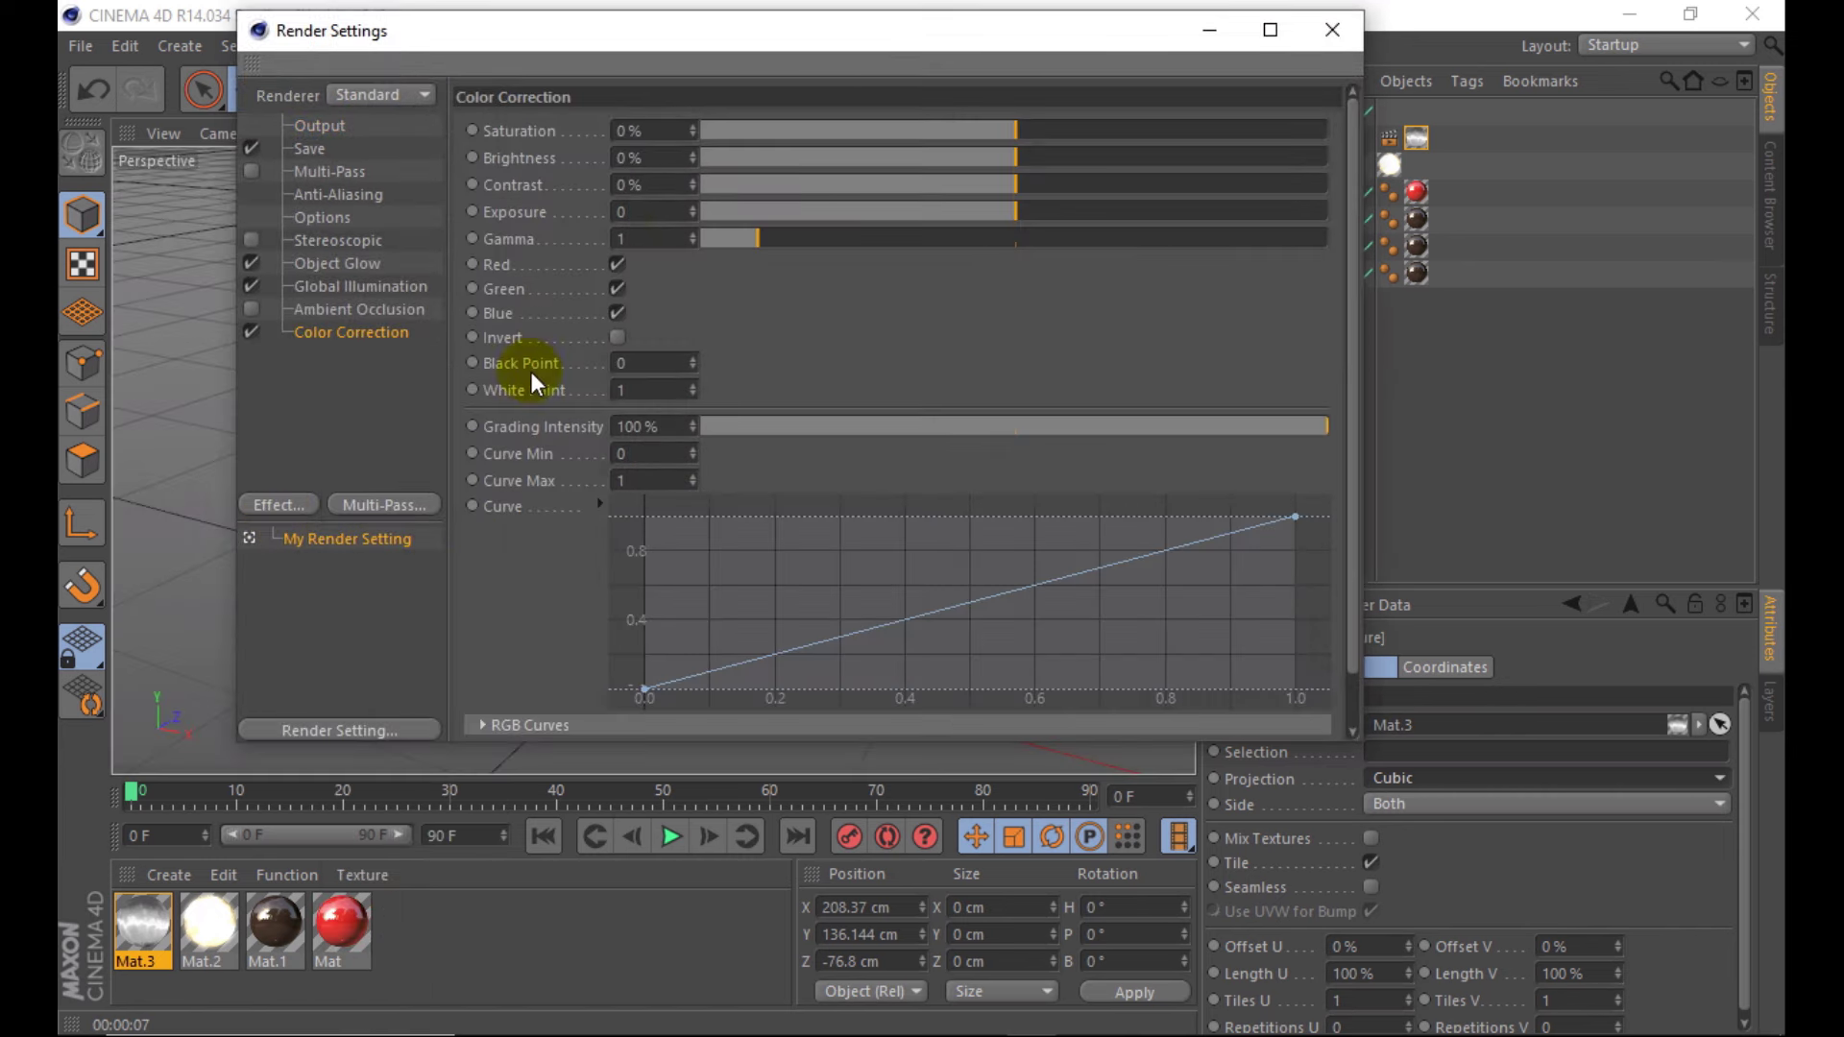
click(1113, 131)
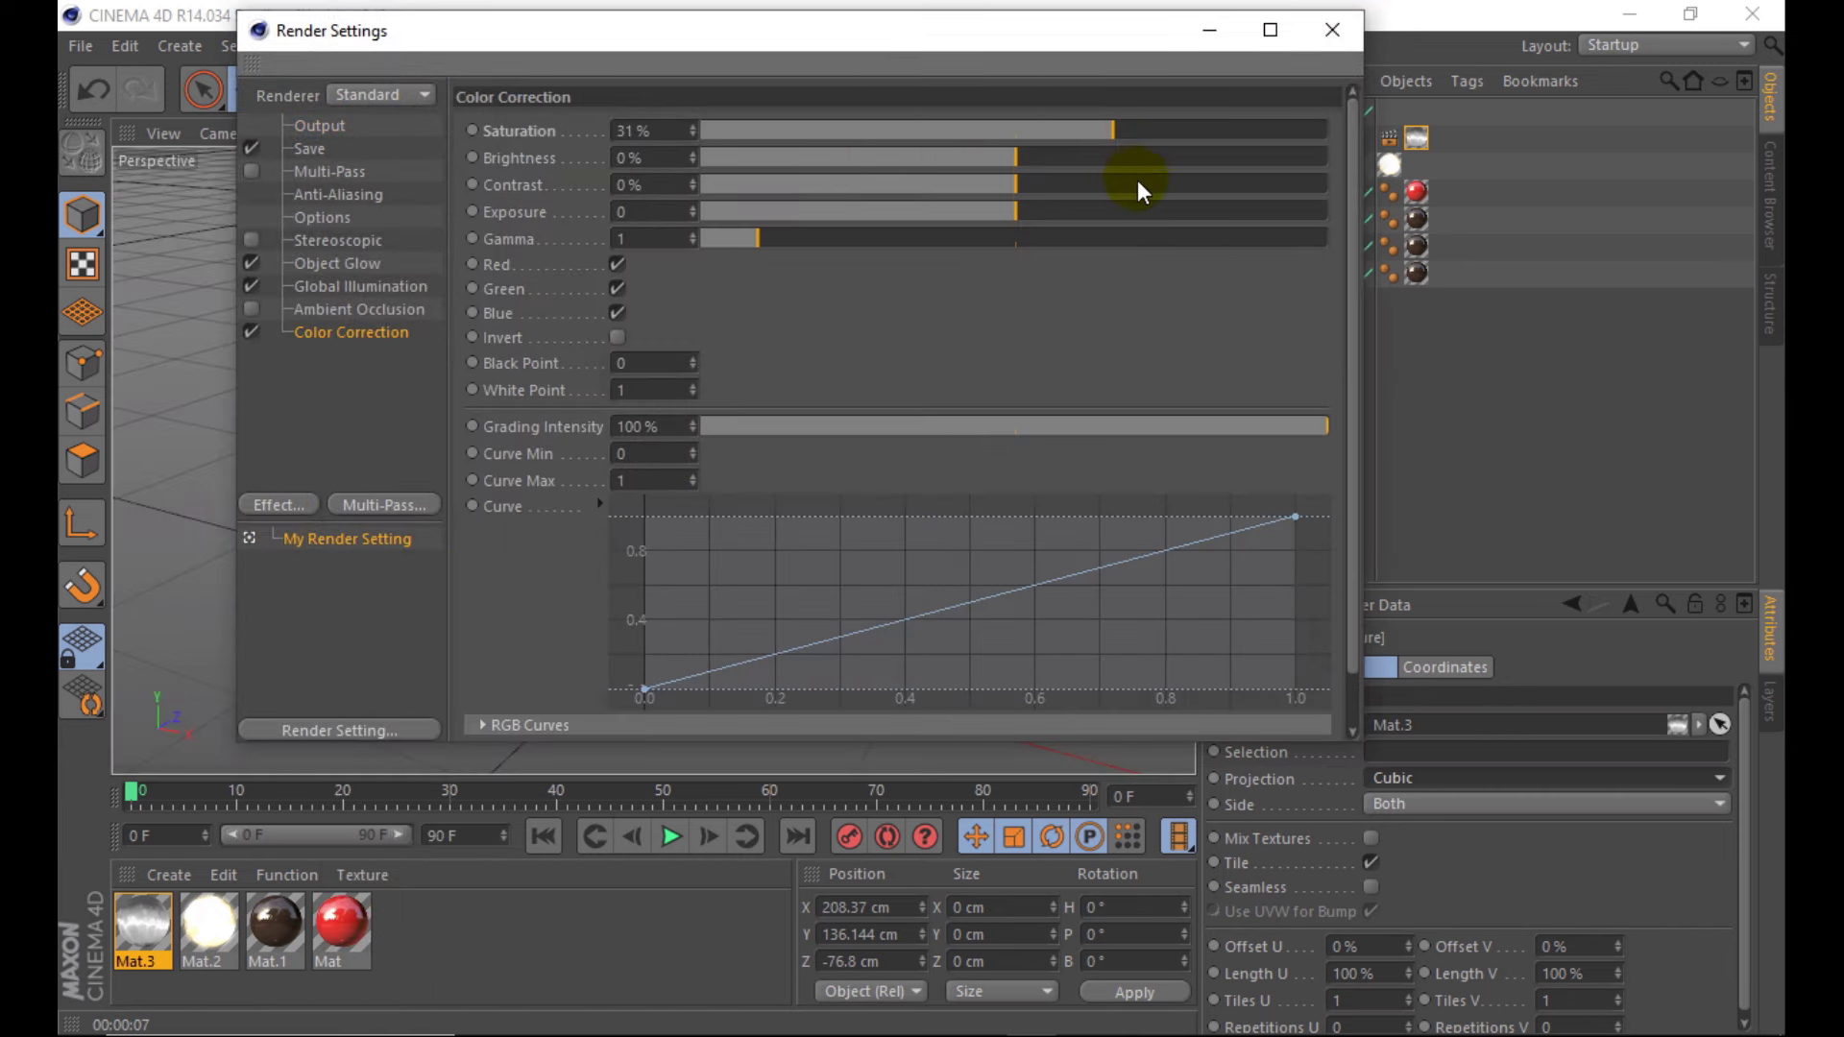
click(1141, 184)
click(1325, 43)
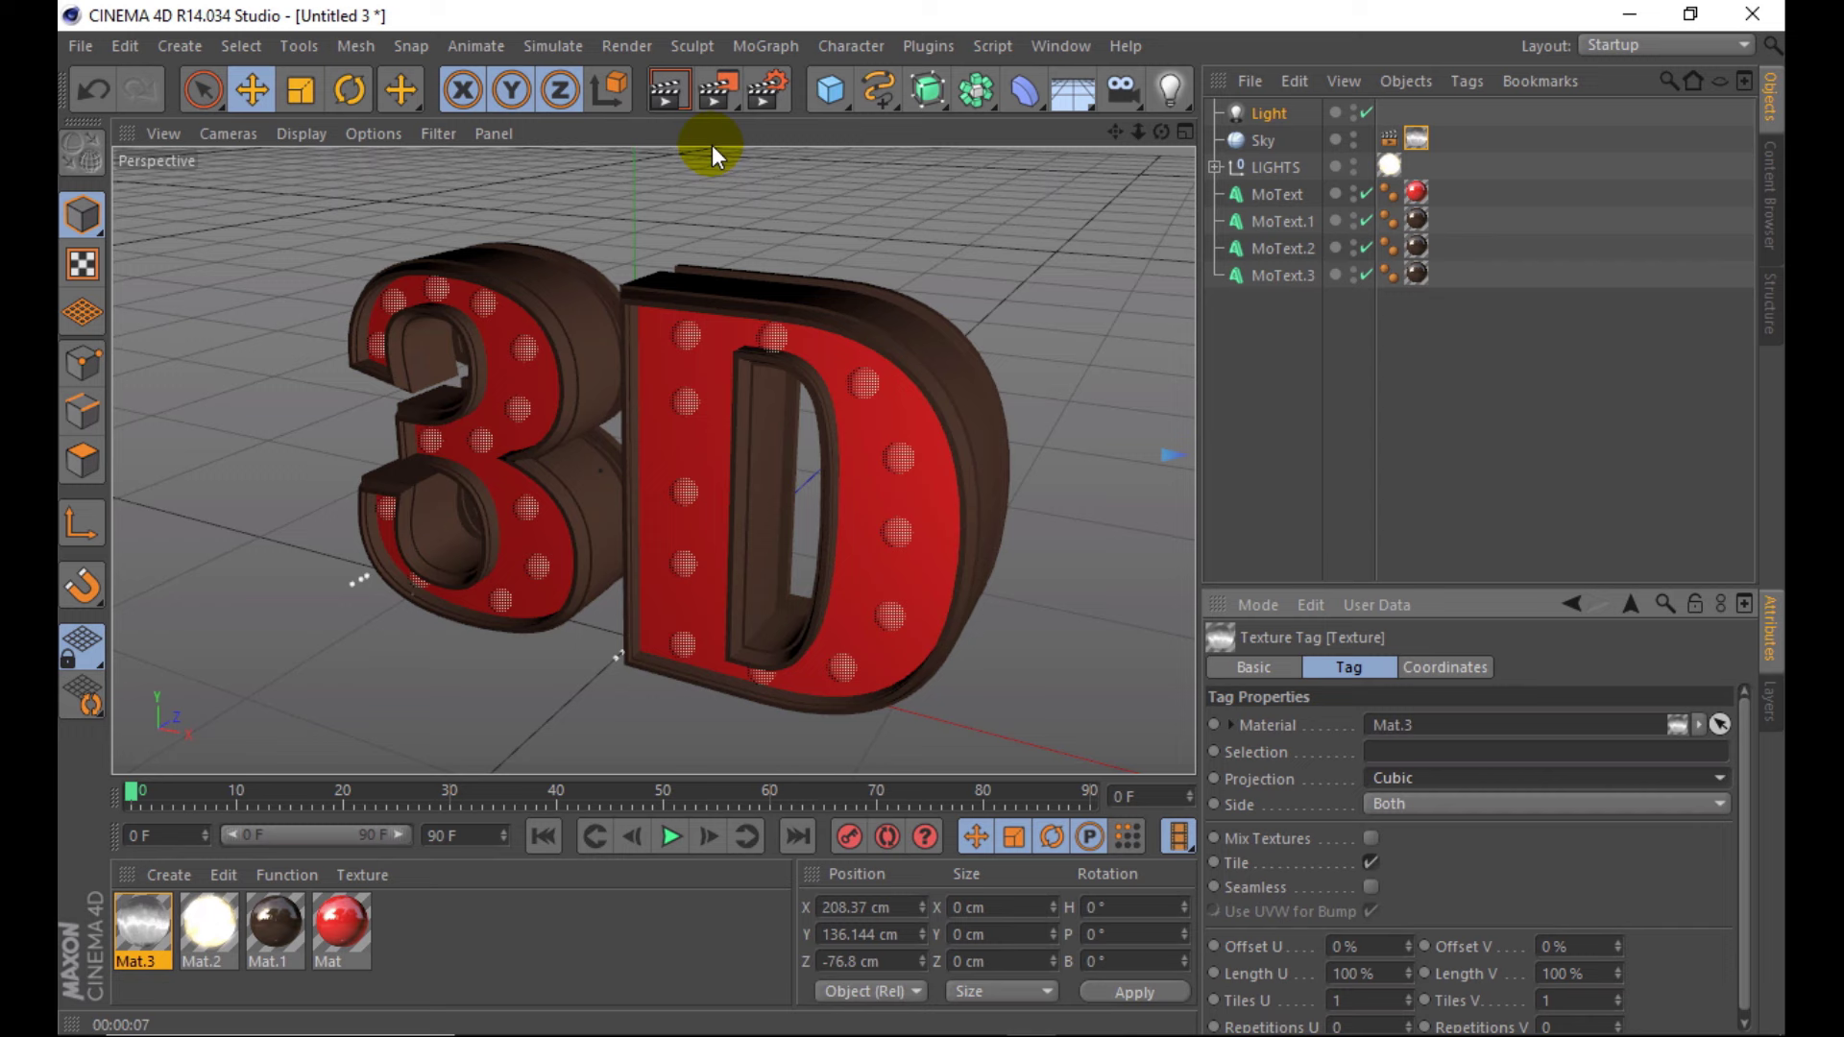
click(668, 93)
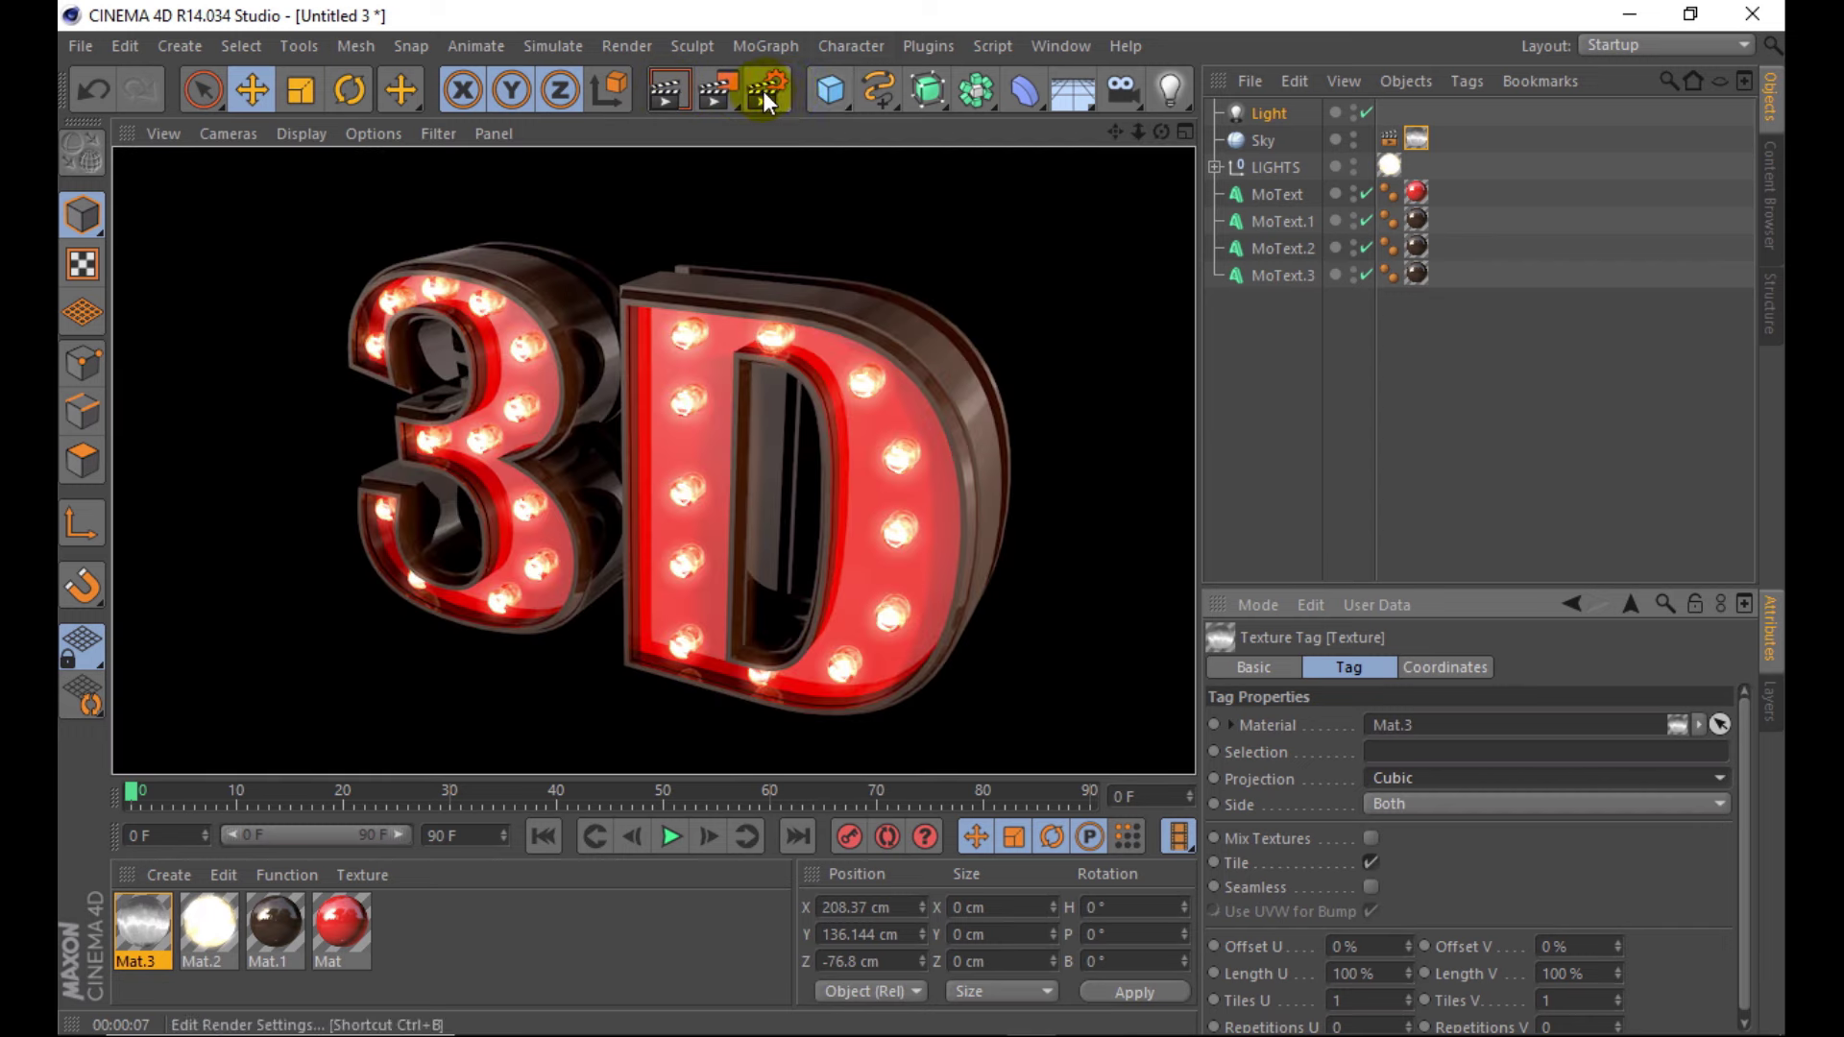
- Lower Color Correction to 11% saturation and 12% contrast
click(765, 91)
click(1051, 131)
click(1069, 184)
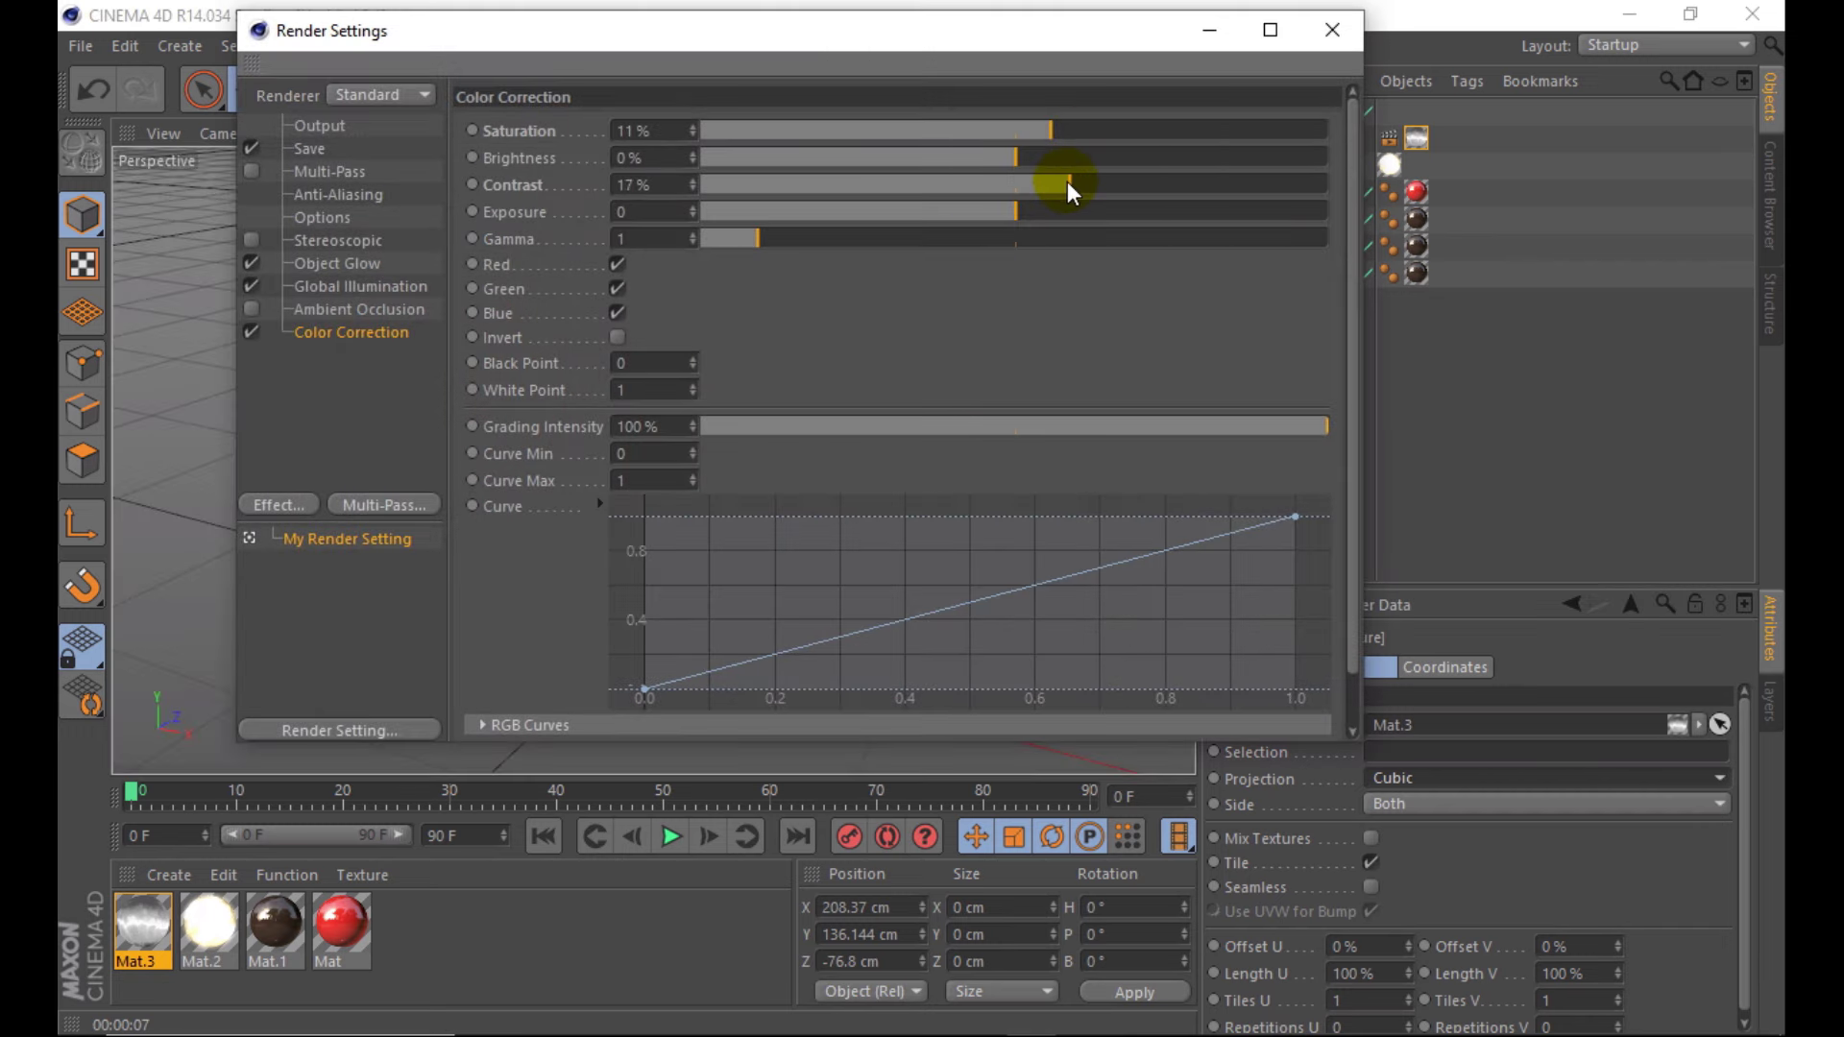
click(1303, 43)
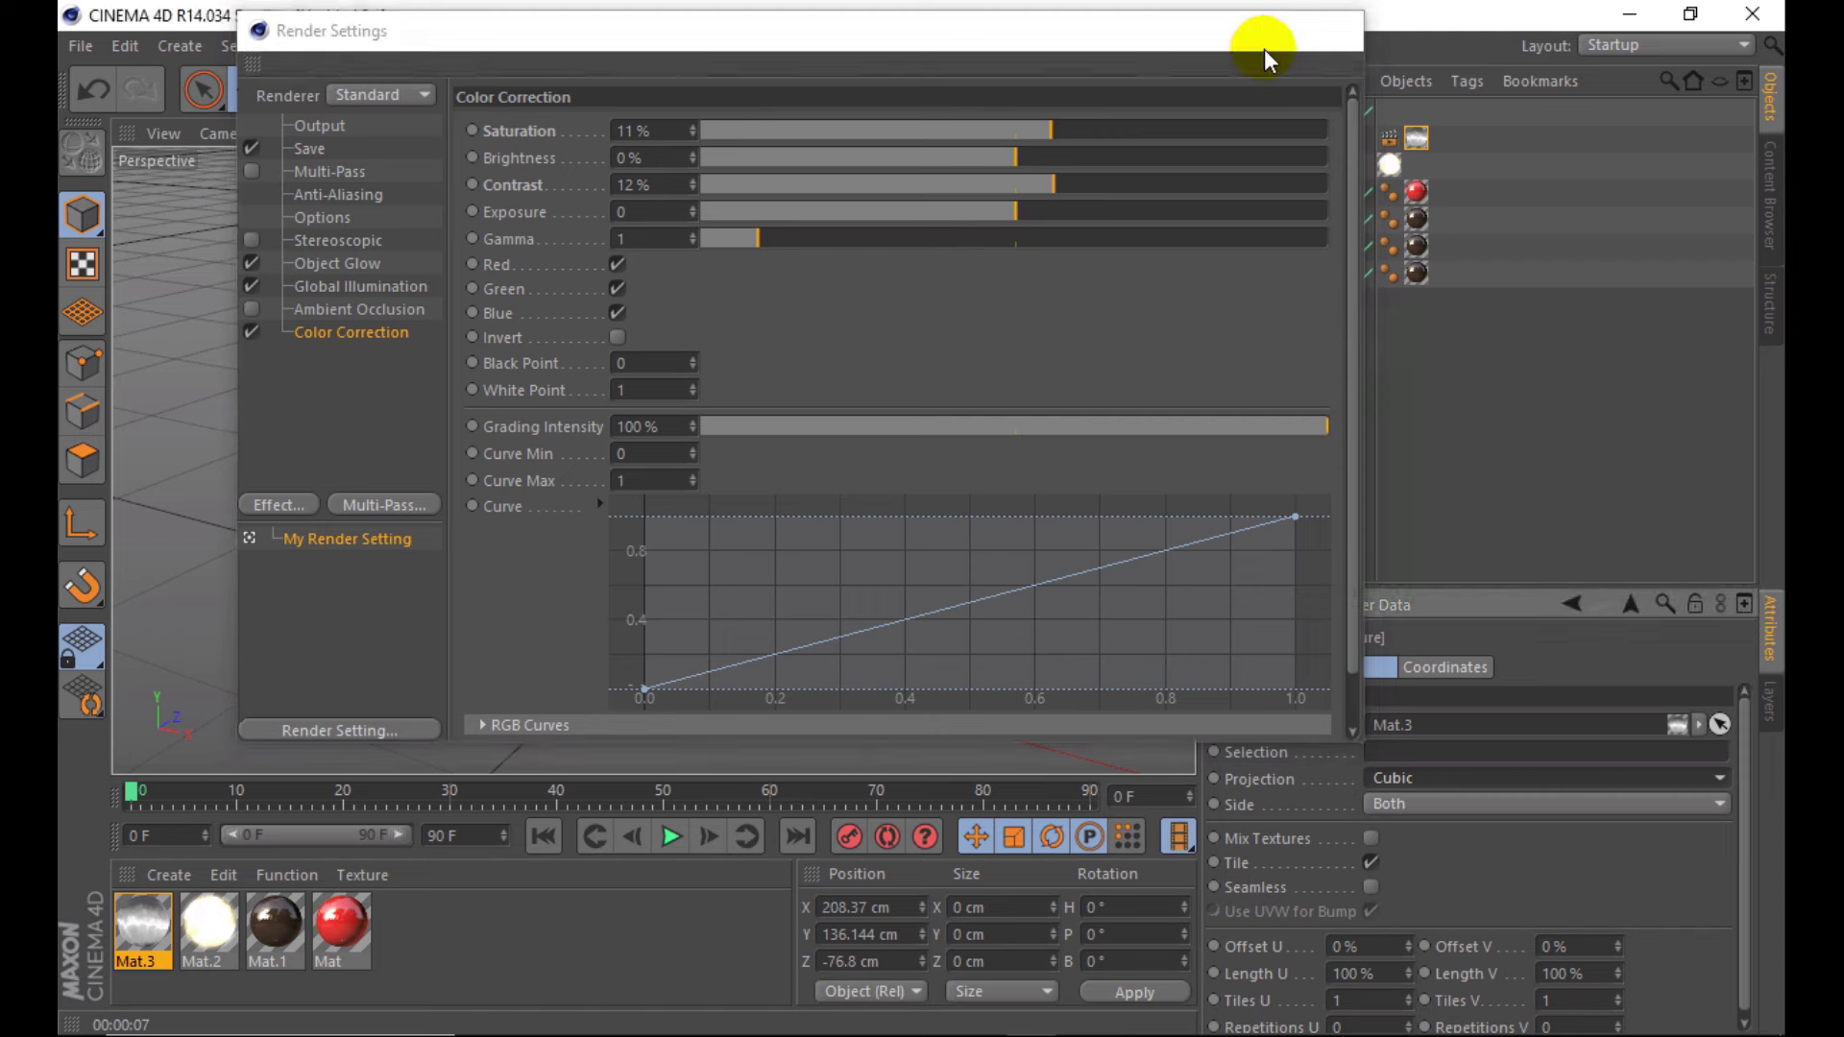
double_click(275, 920)
- Raise Mat.1's reflection brightness to 70% and render to check the metal
click(519, 565)
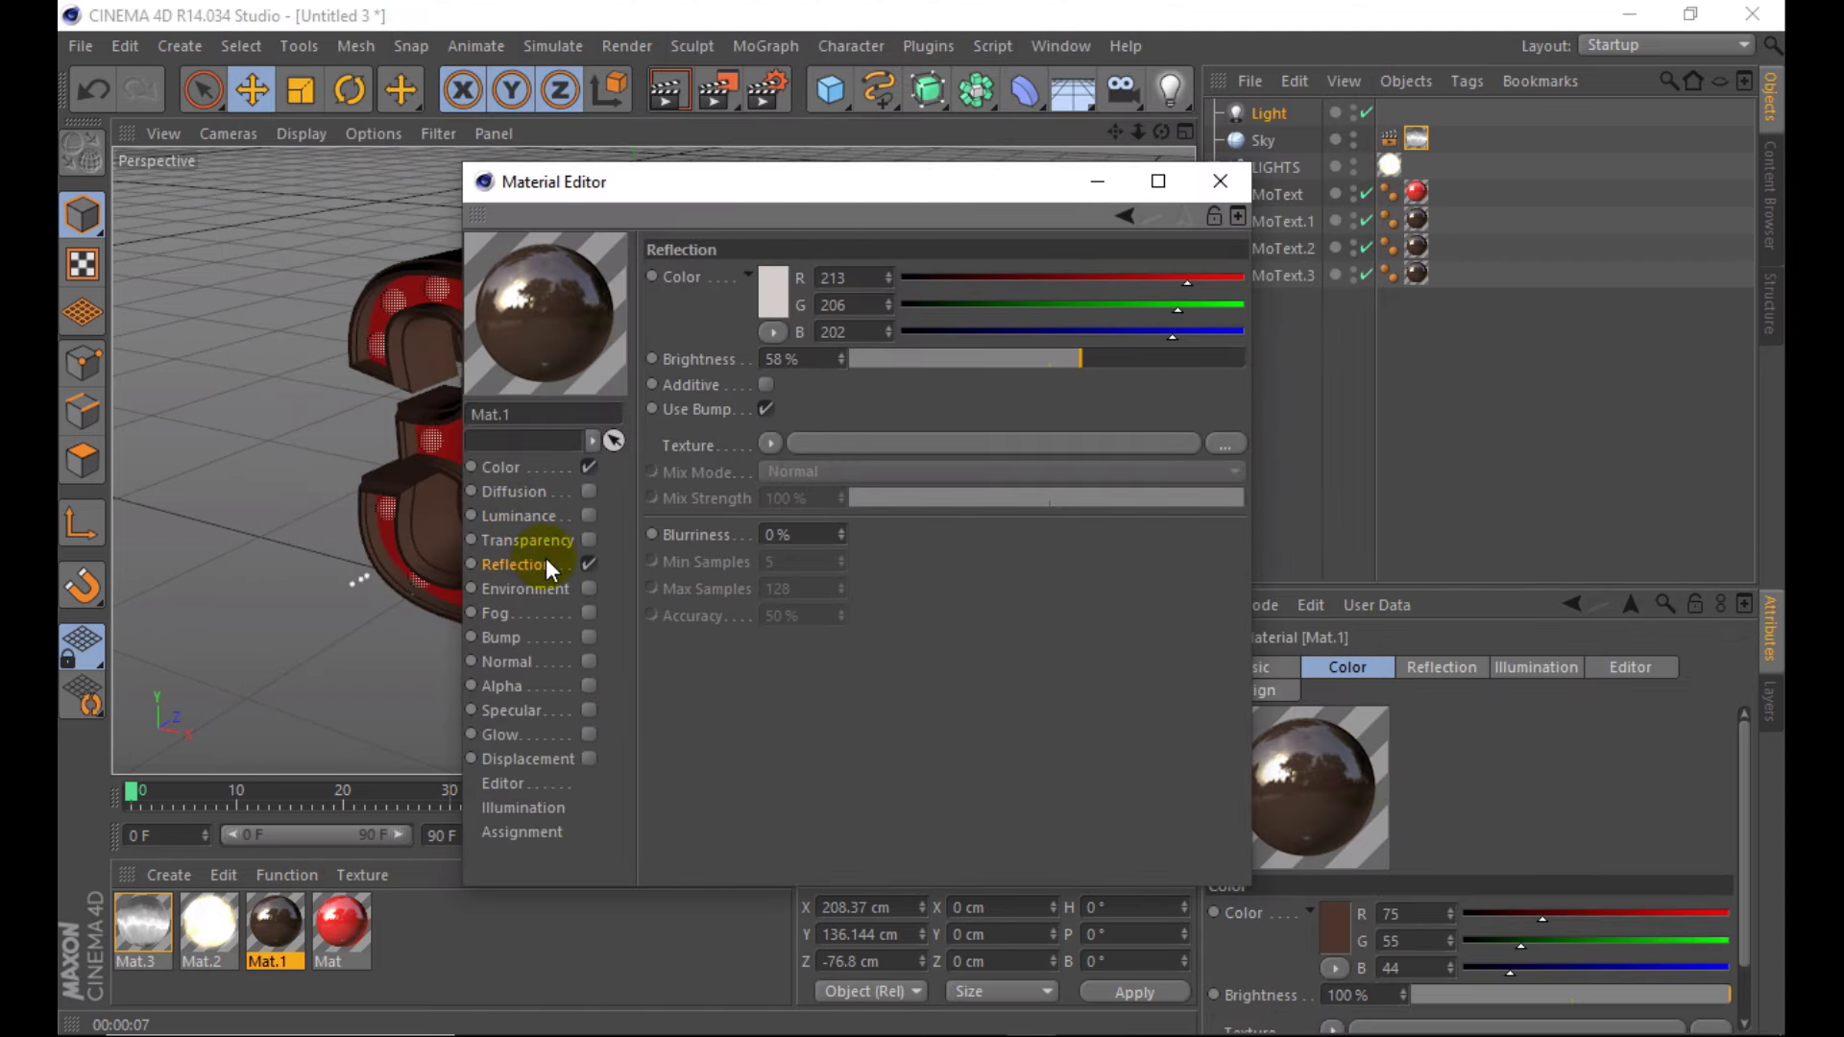
drag(1130, 358, 1119, 358)
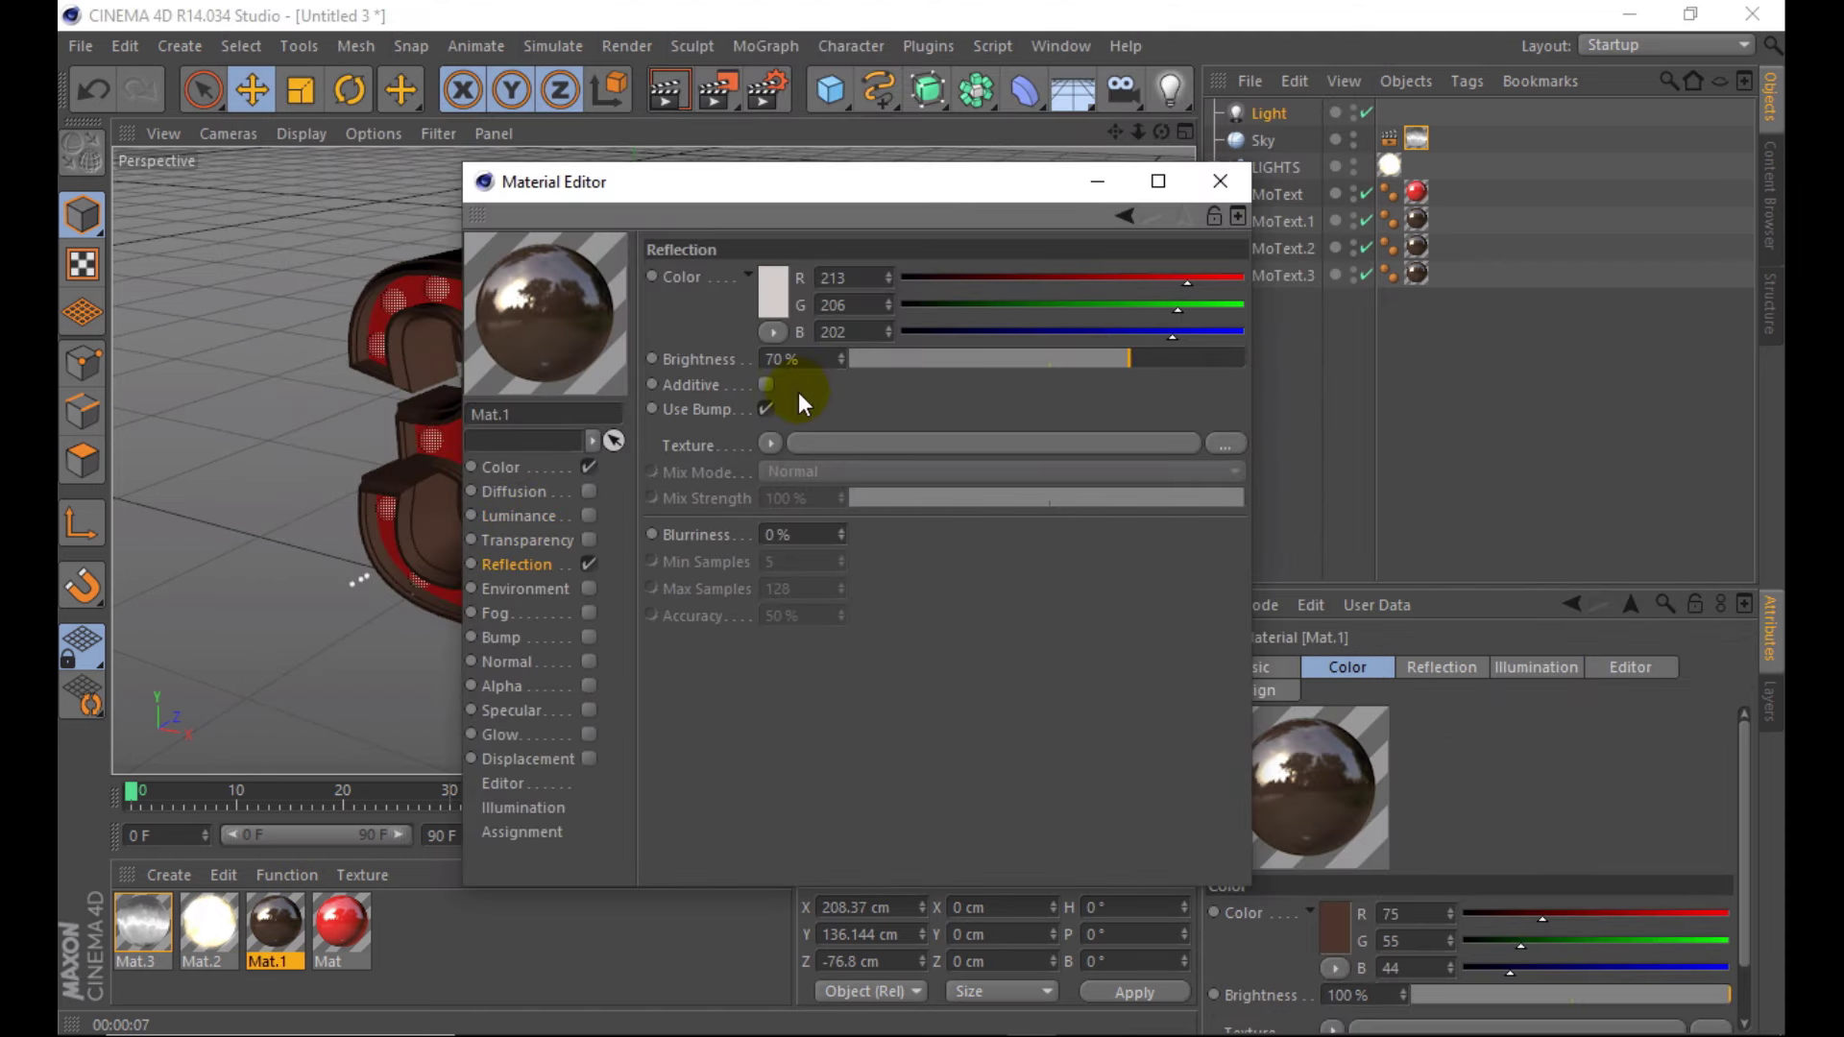
click(1233, 192)
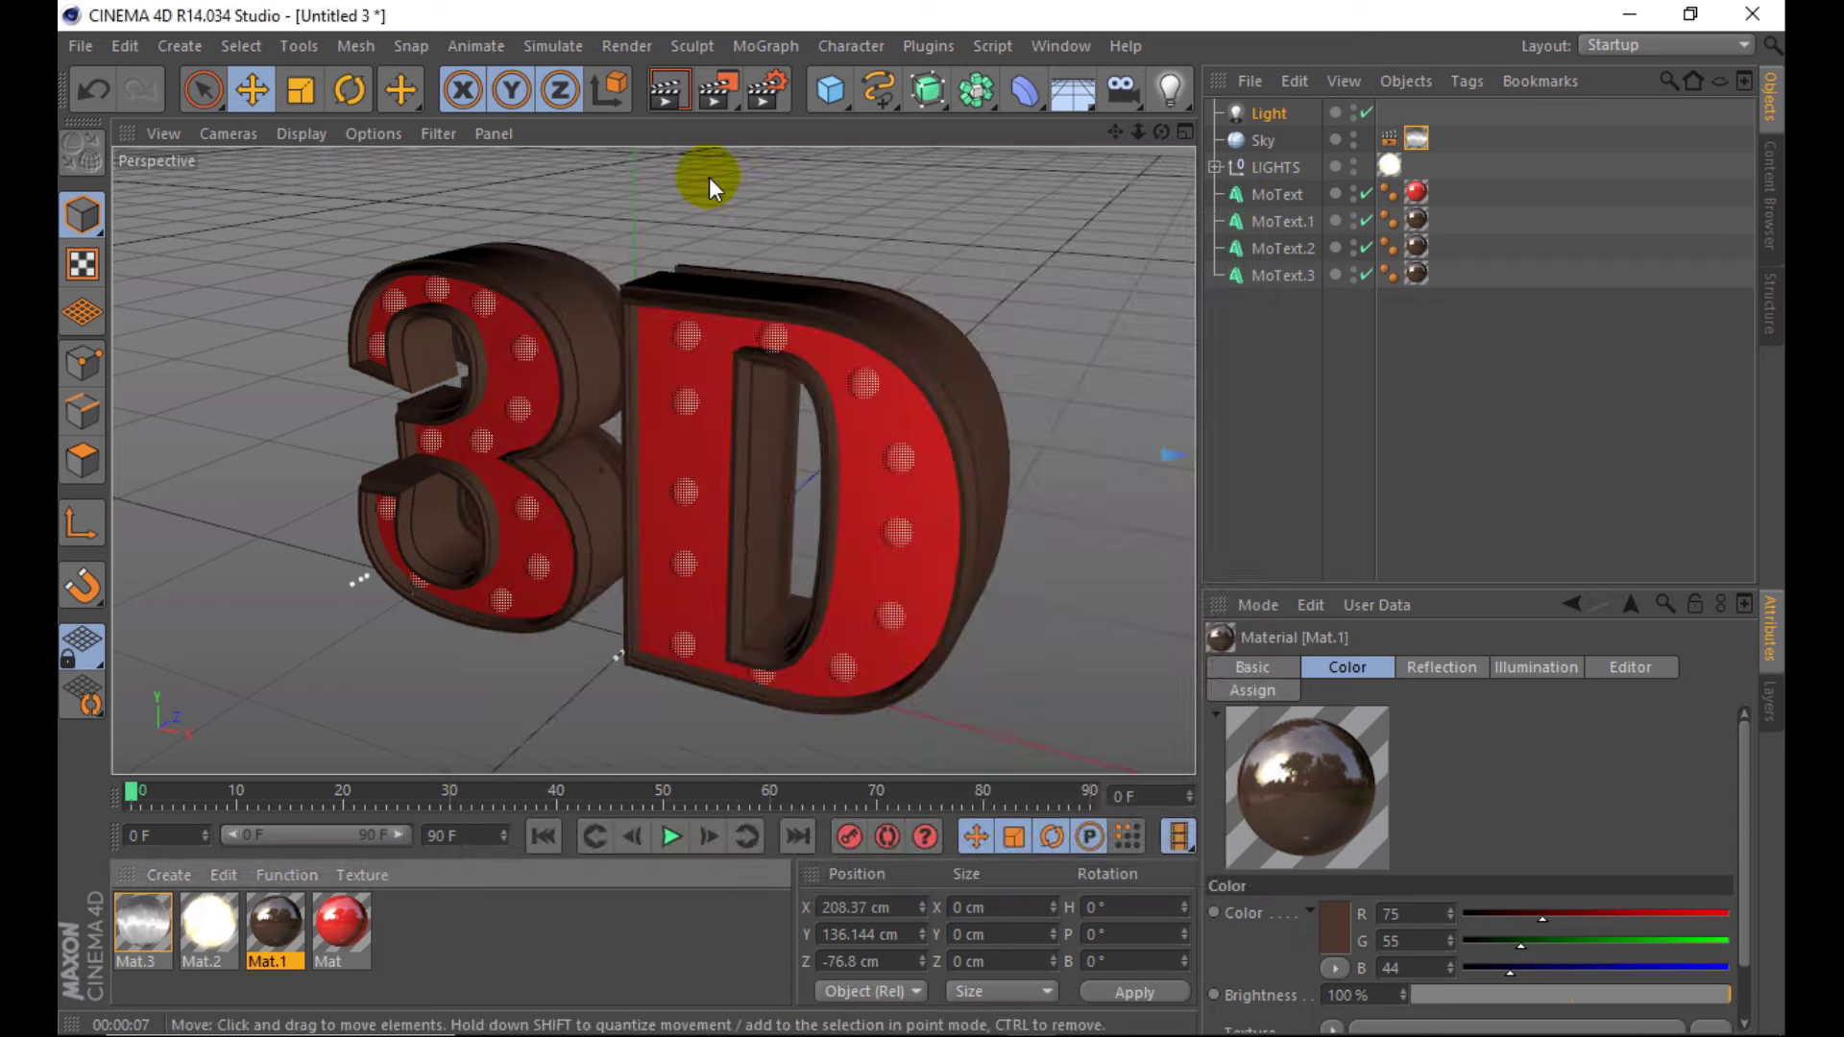
click(668, 86)
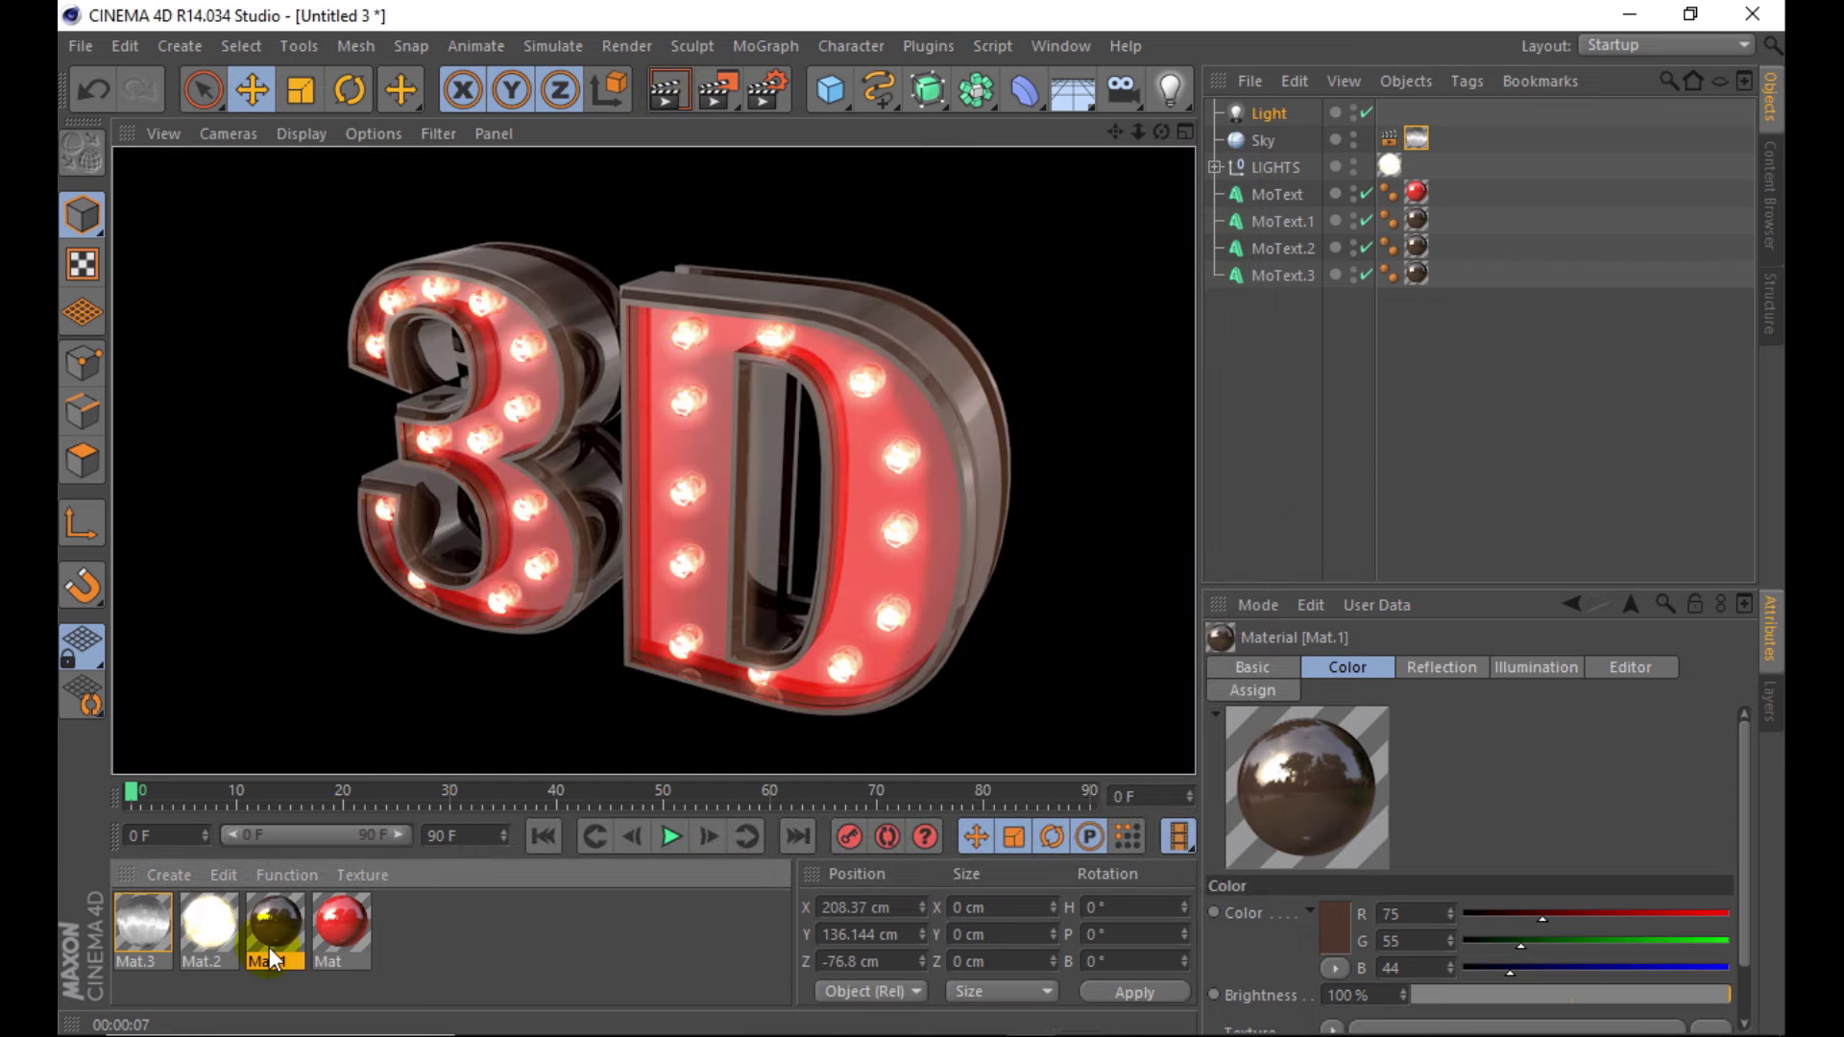
- Inspect the turbulence value in Mat.3's luminance gradient shader
double_click(153, 922)
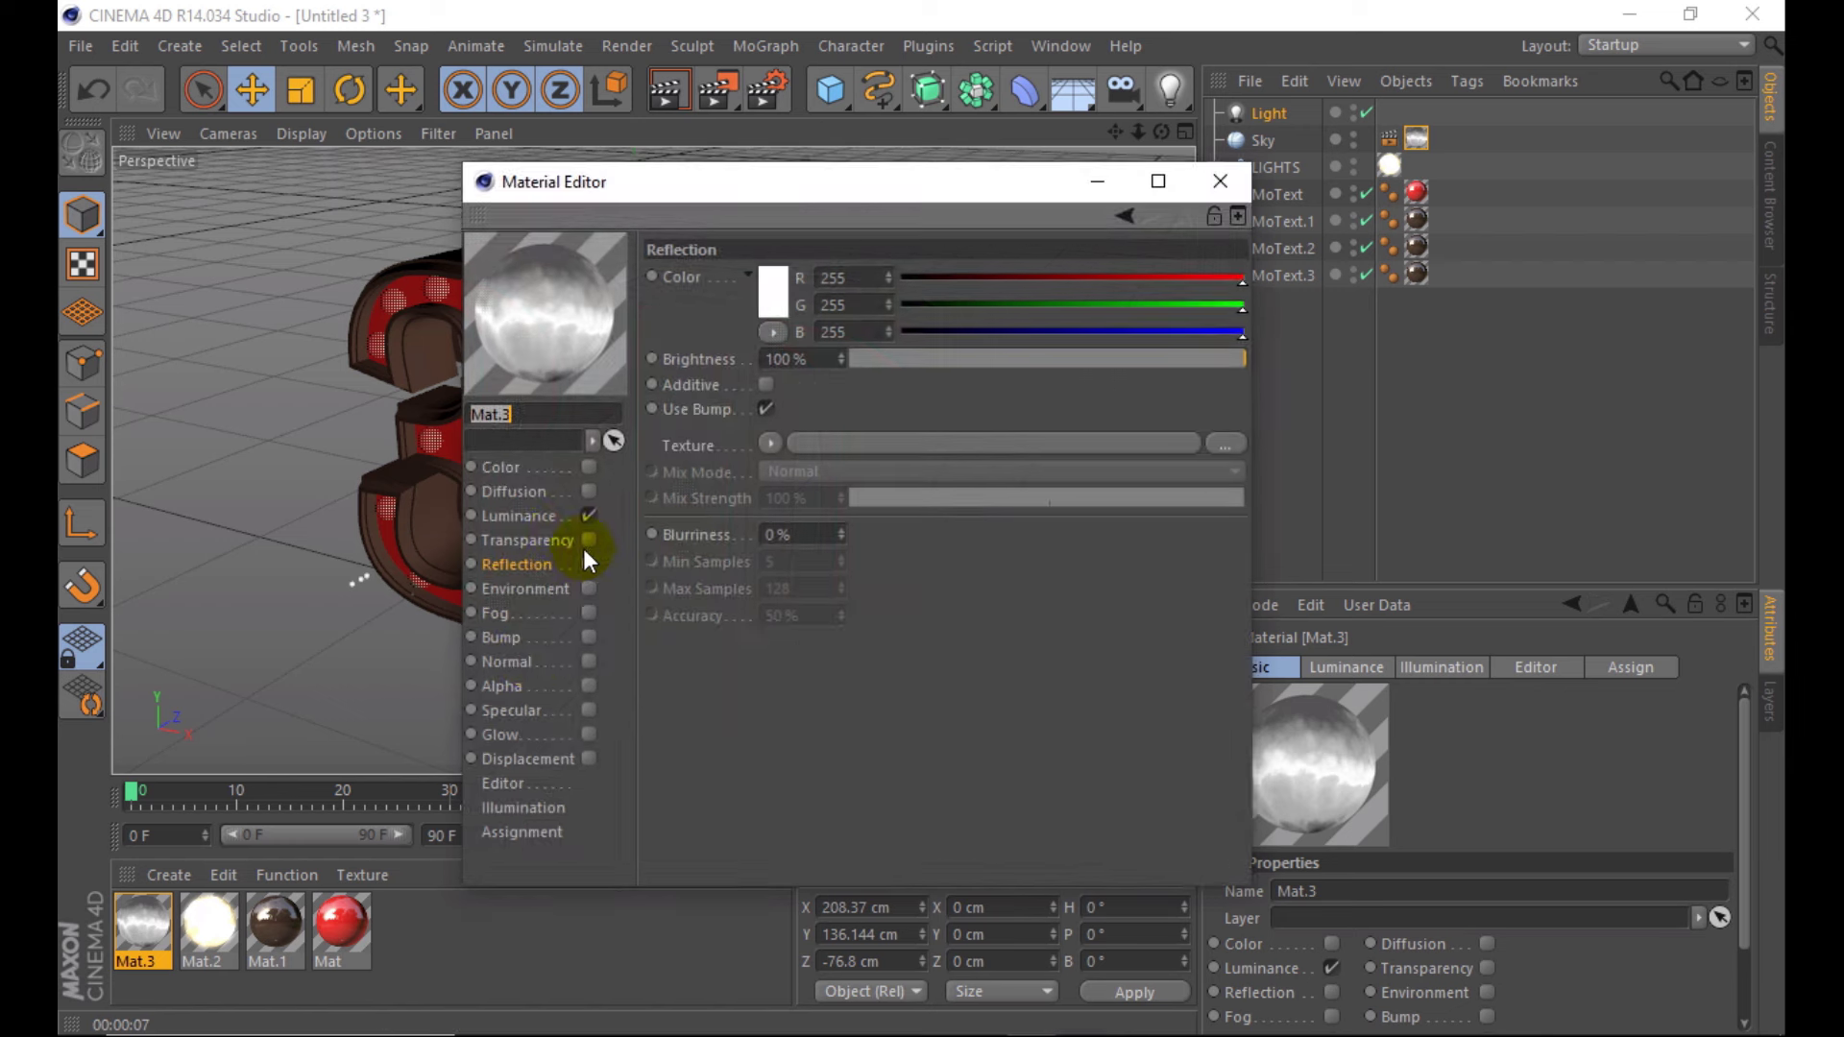
click(546, 522)
click(778, 453)
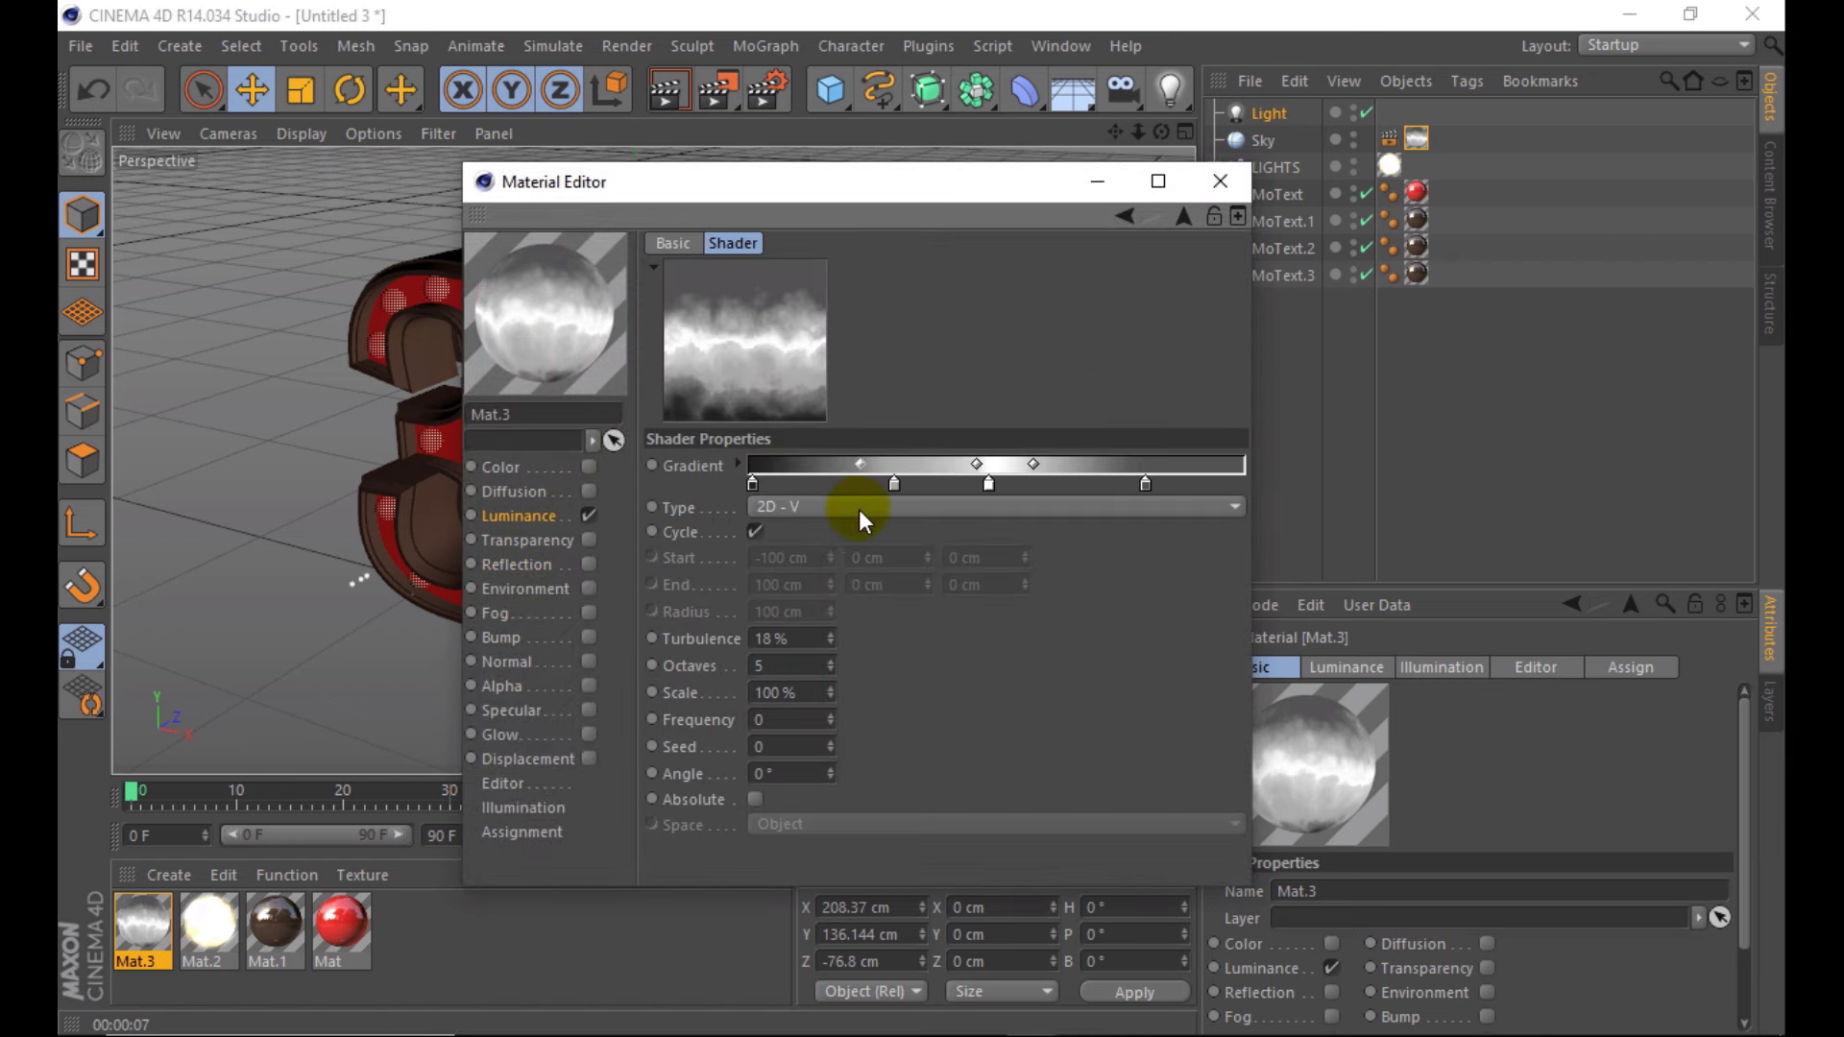
click(787, 639)
- Set anti-aliasing min and max levels to 8x8, render, and zoom in on the text
click(1223, 191)
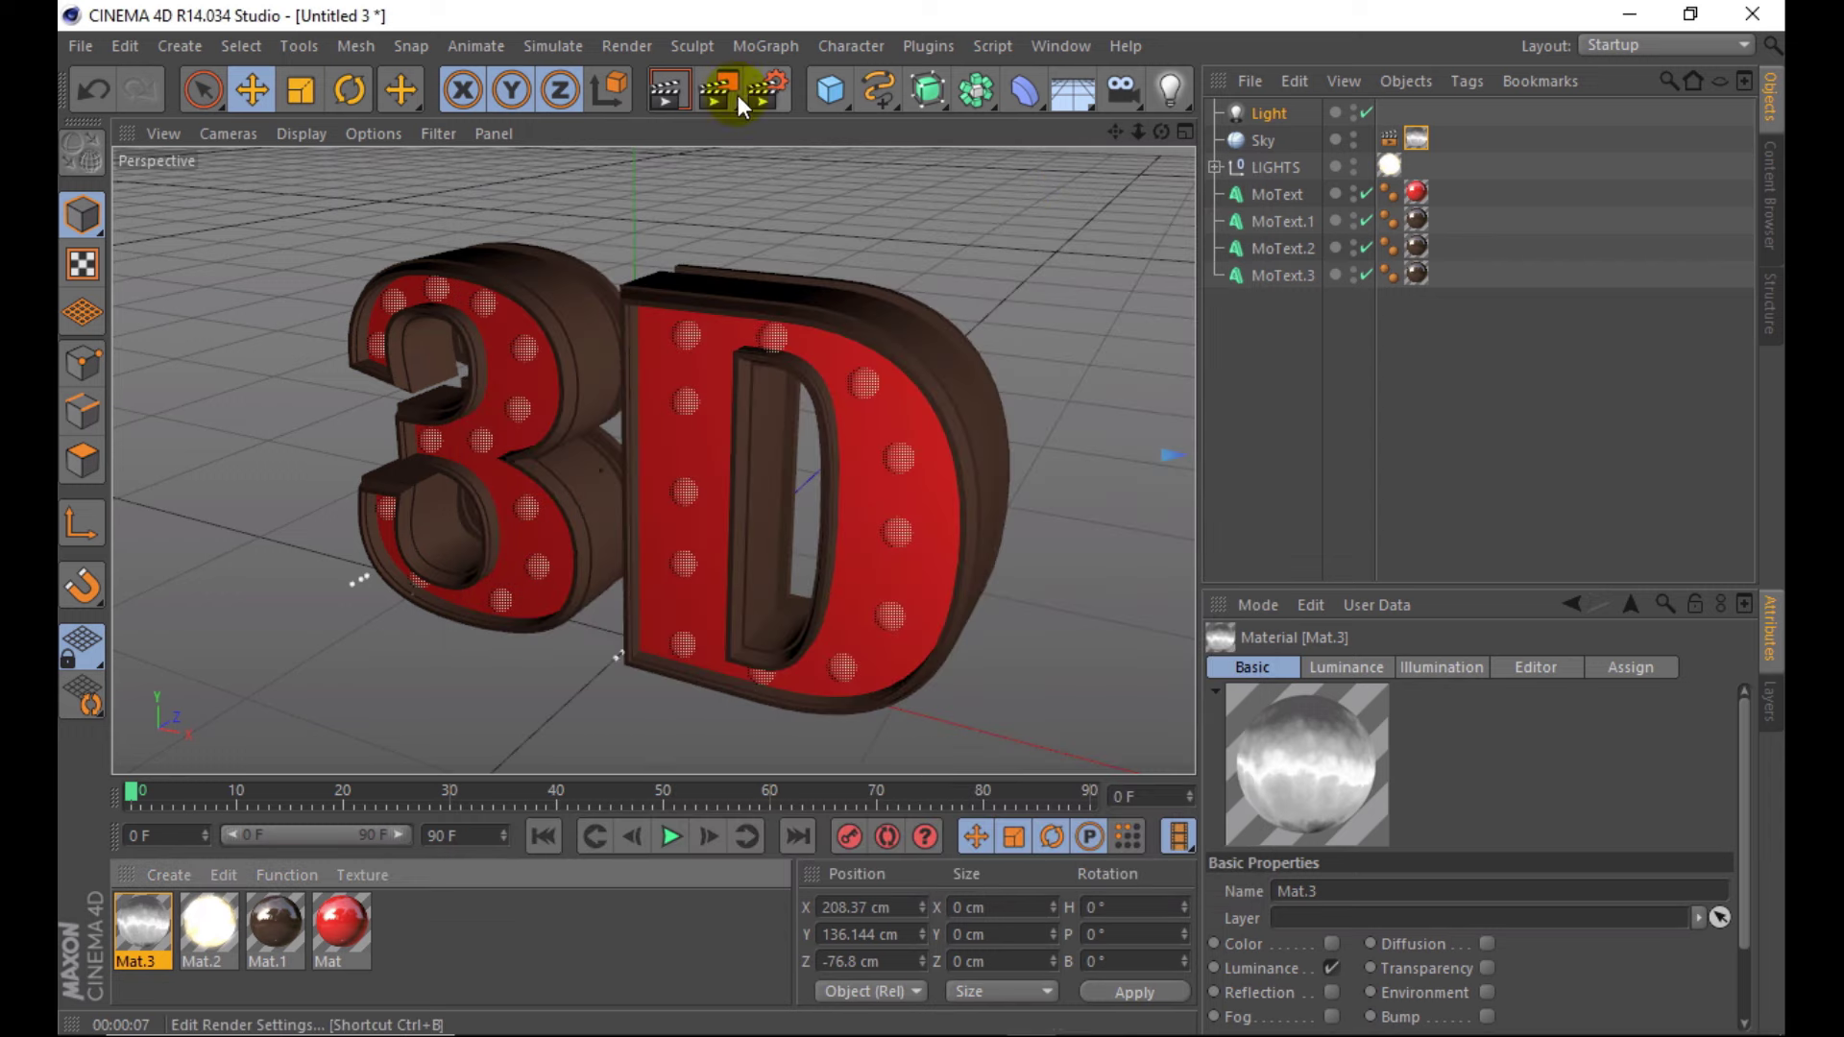
click(766, 89)
click(365, 195)
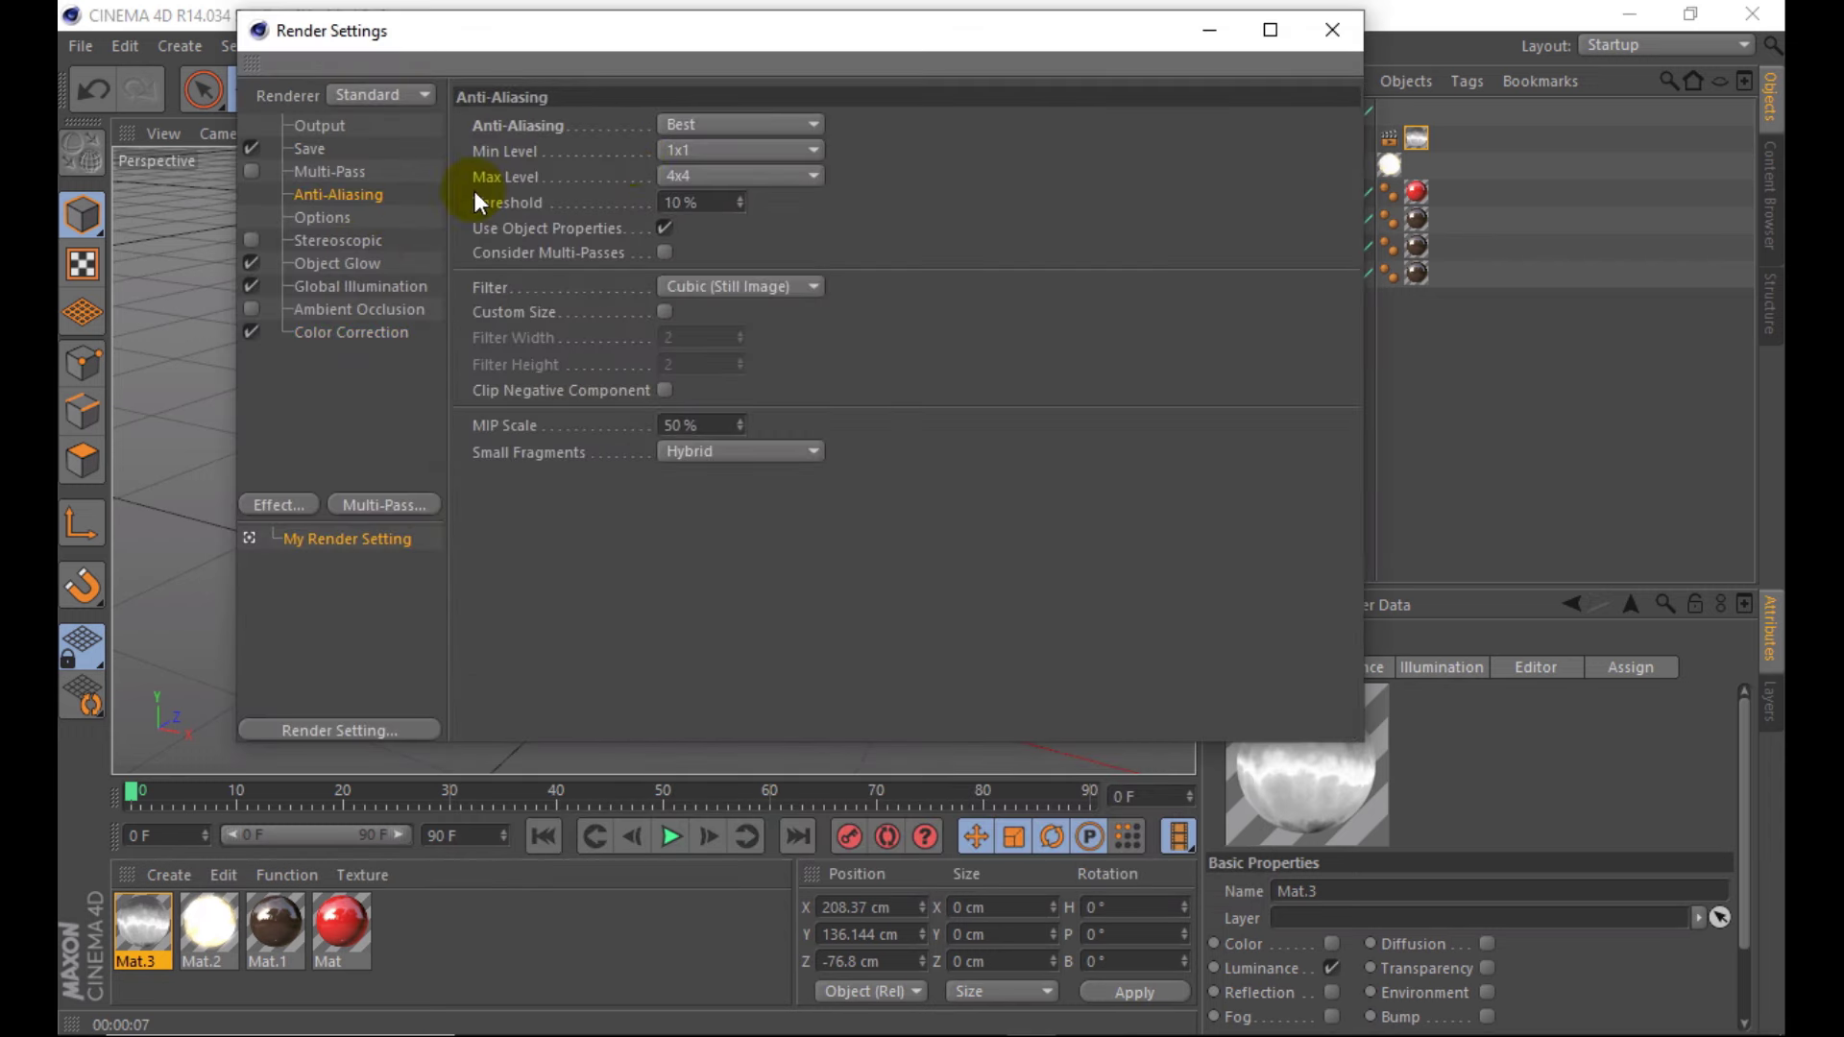
click(659, 148)
click(703, 238)
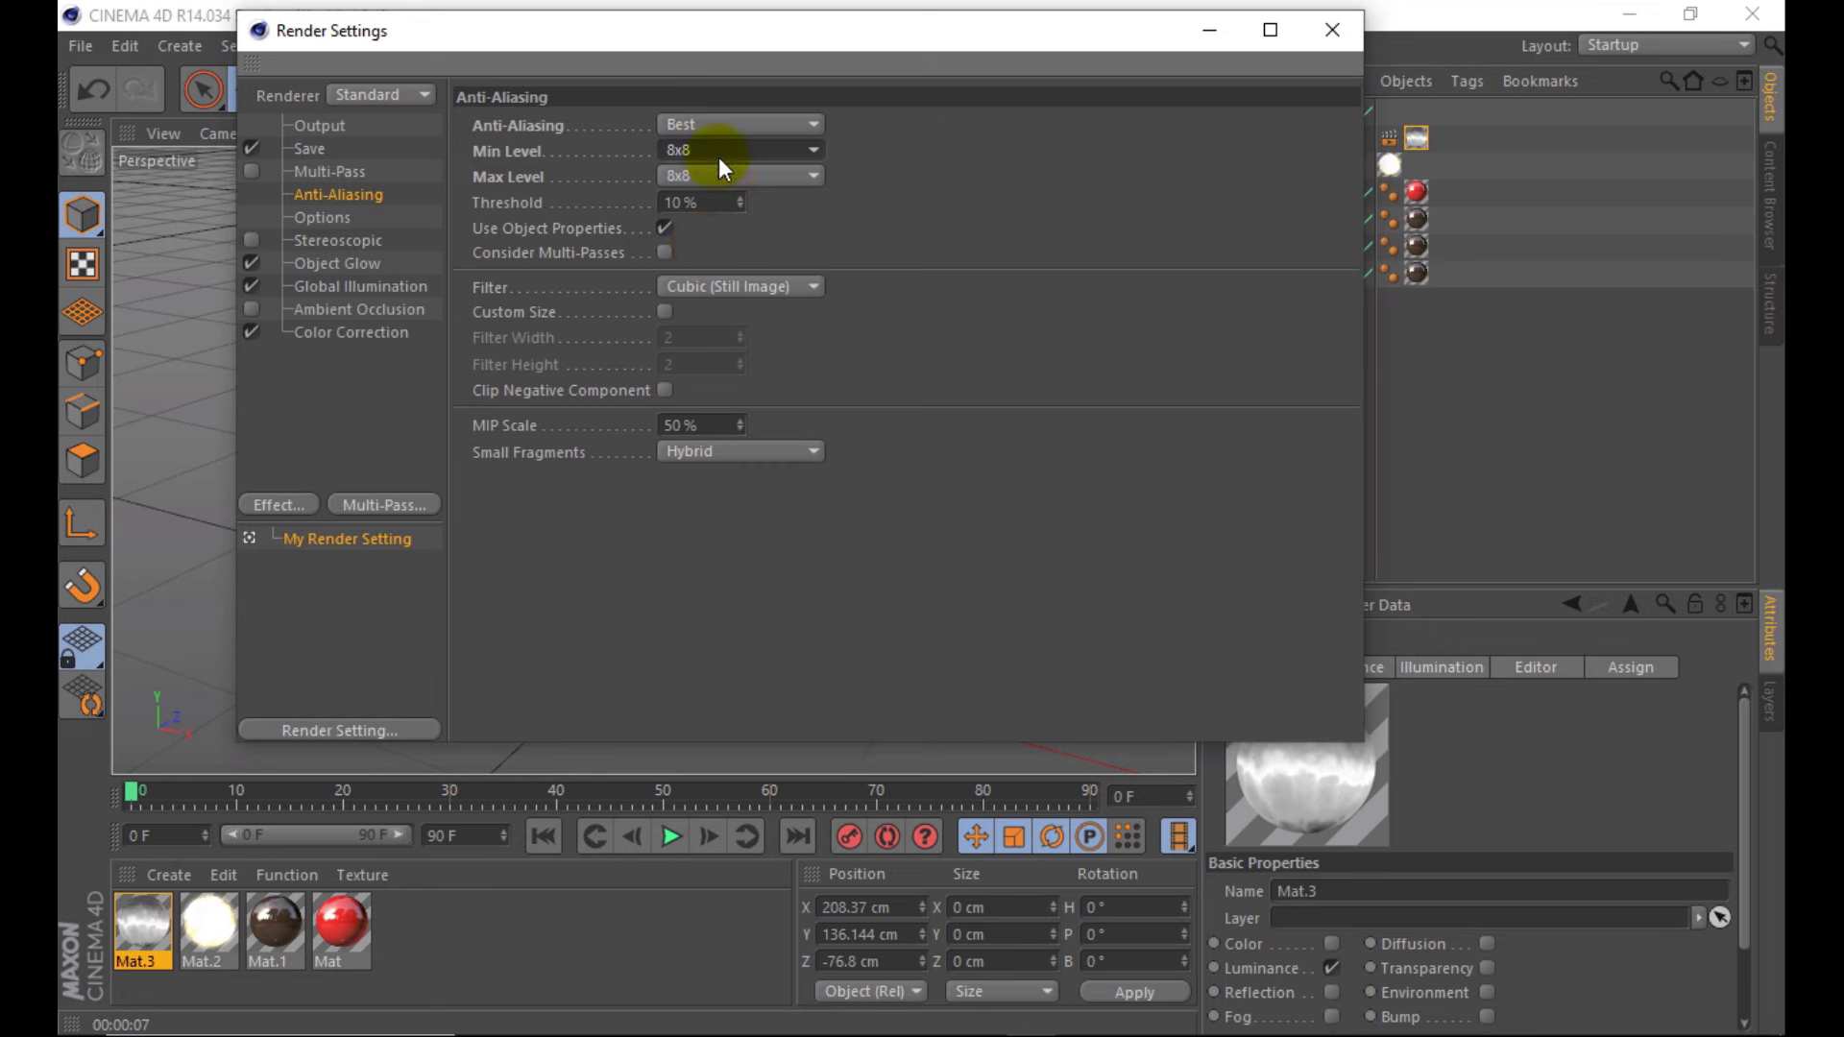
click(1332, 30)
key(ctrl+r)
drag(1141, 136, 828, 157)
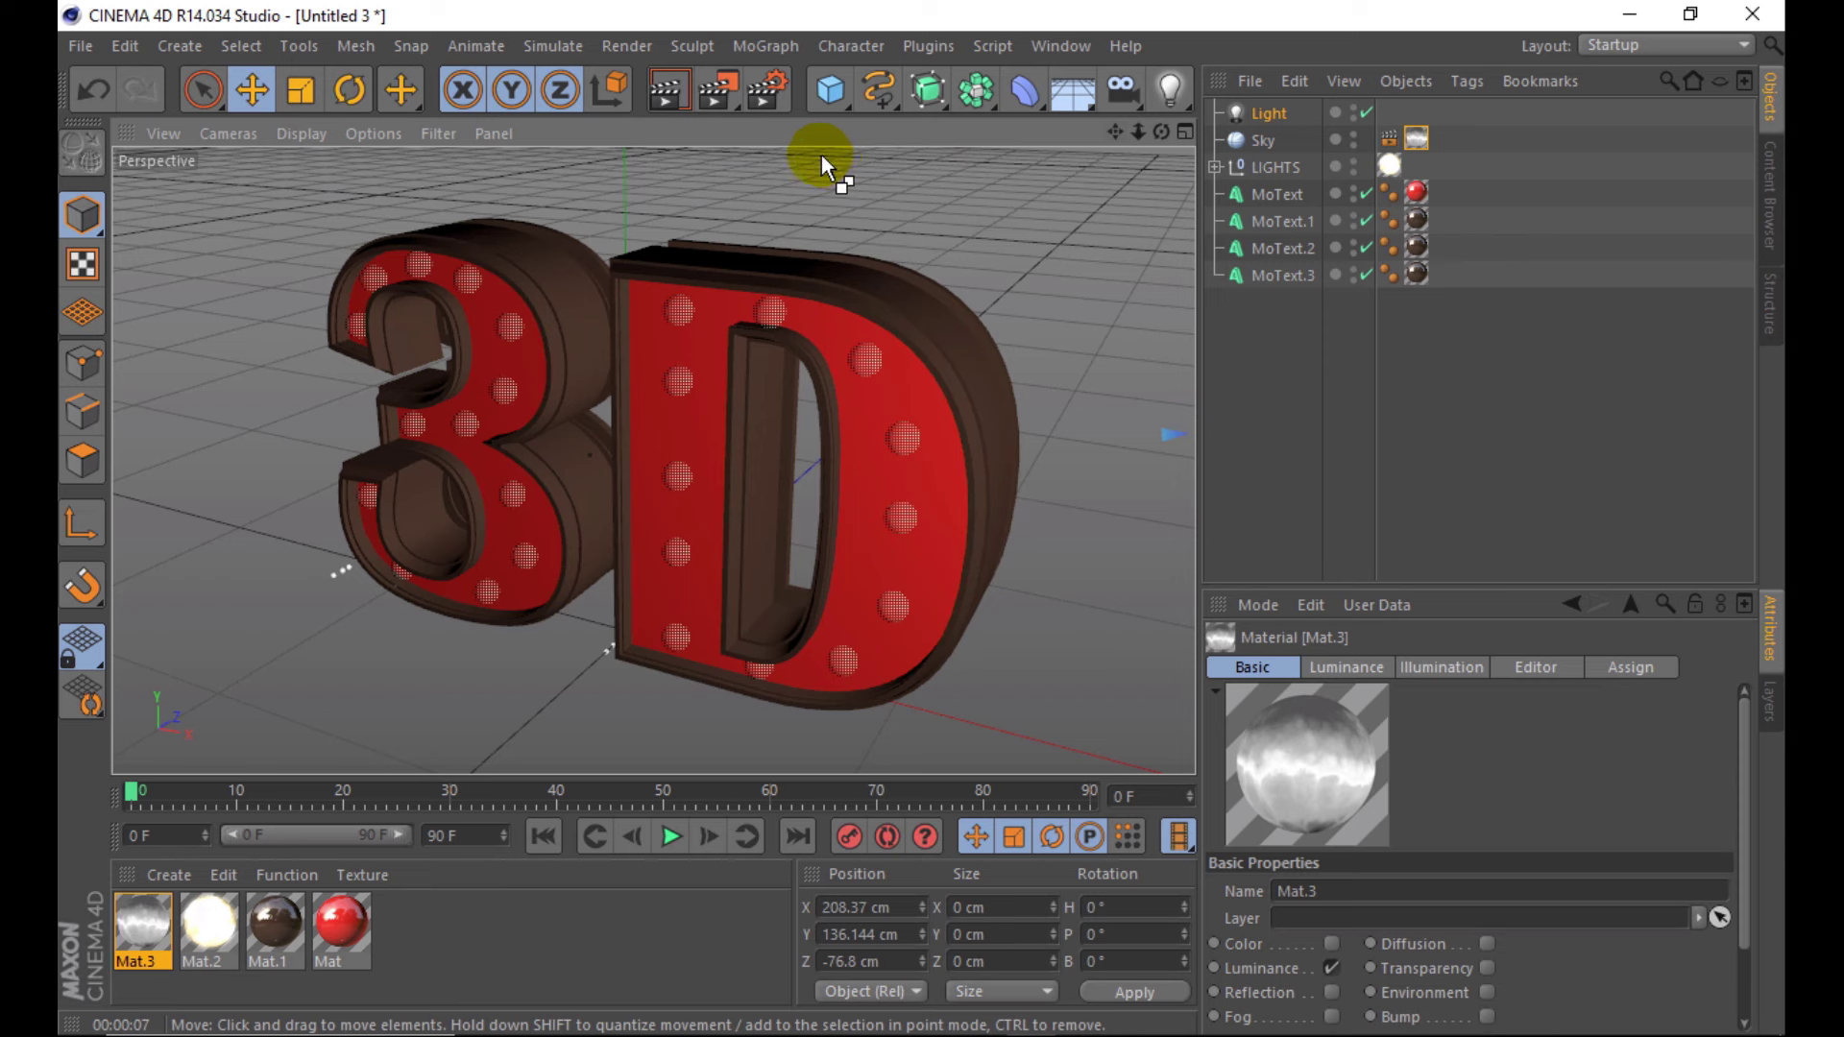